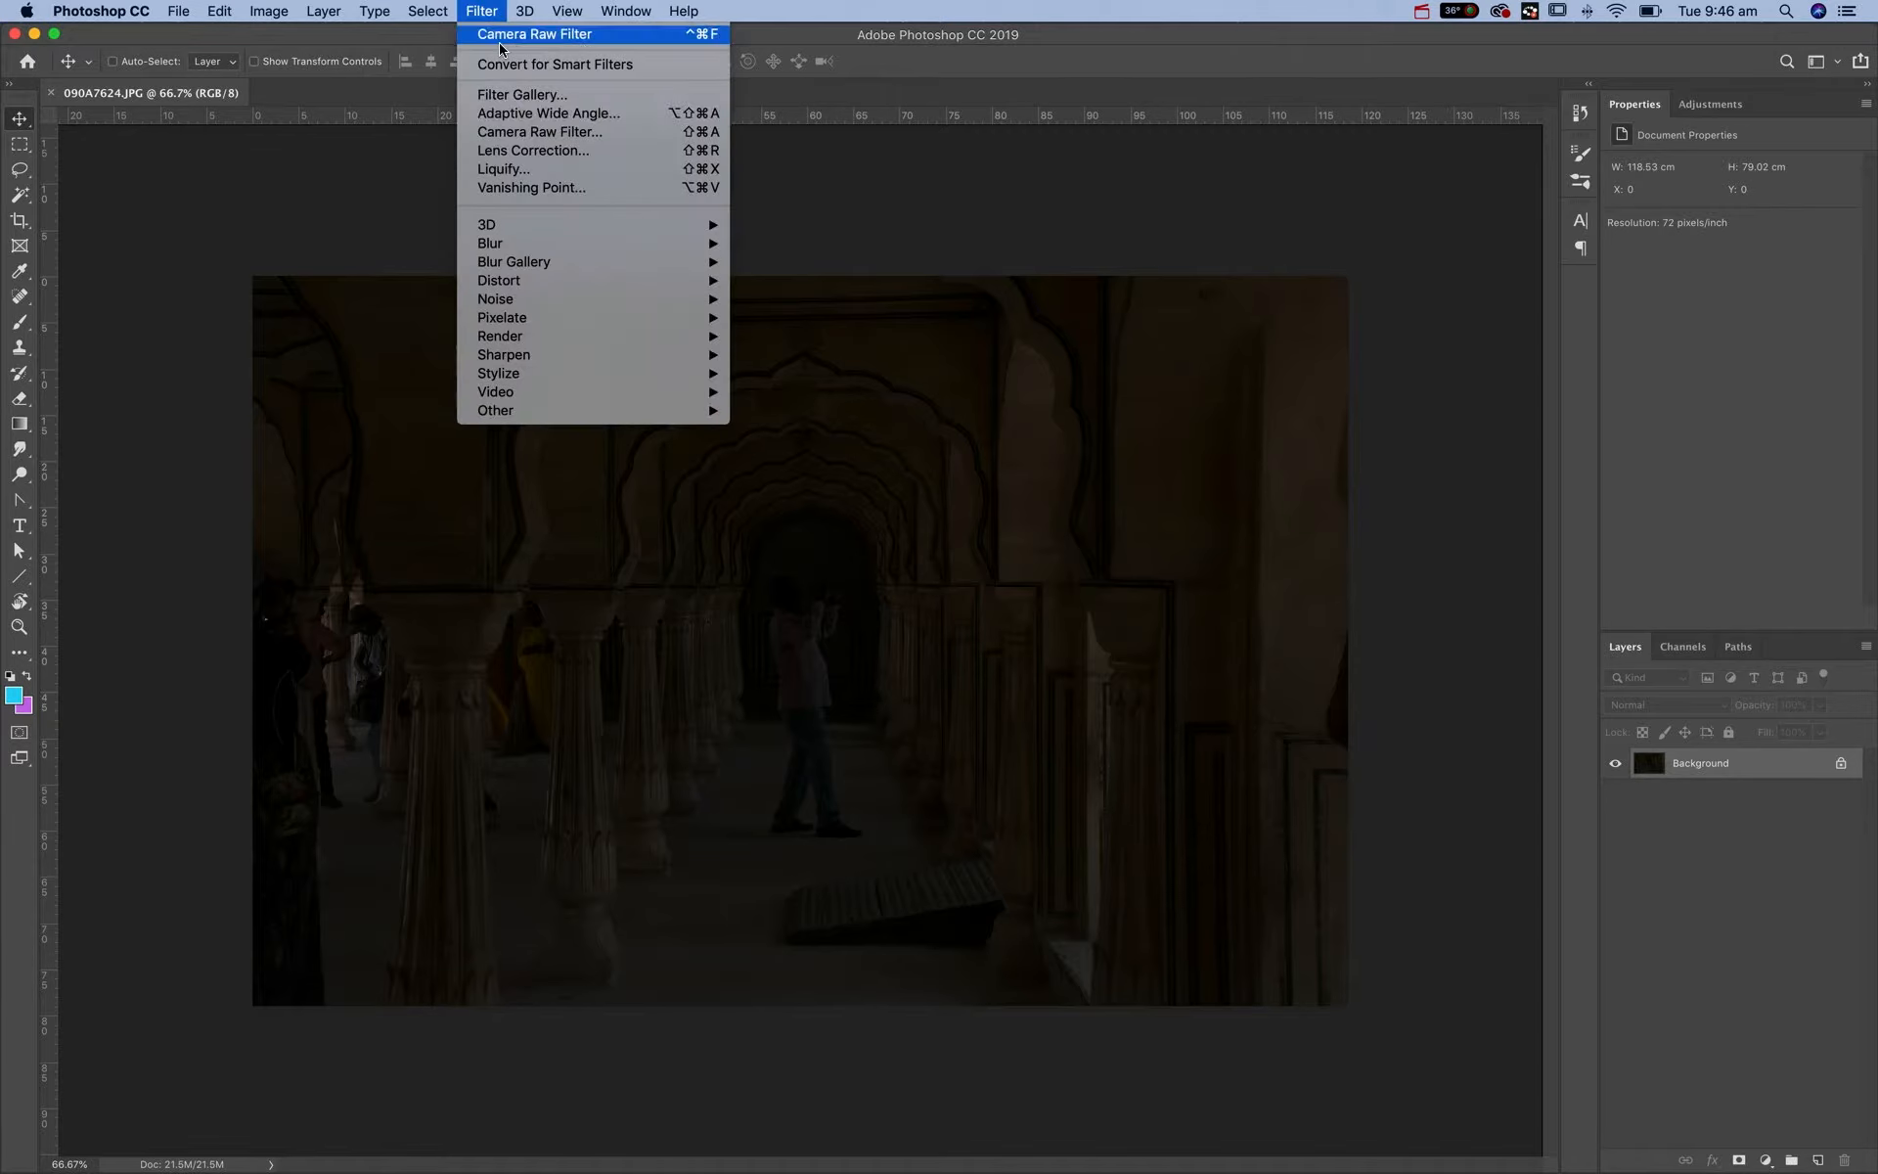
# - Apply the Camera Raw Filter to the dark JPEG with Exposure +4.05, Shadows +68, Saturation +16 and Blacks +46
pyautogui.click(622, 136)
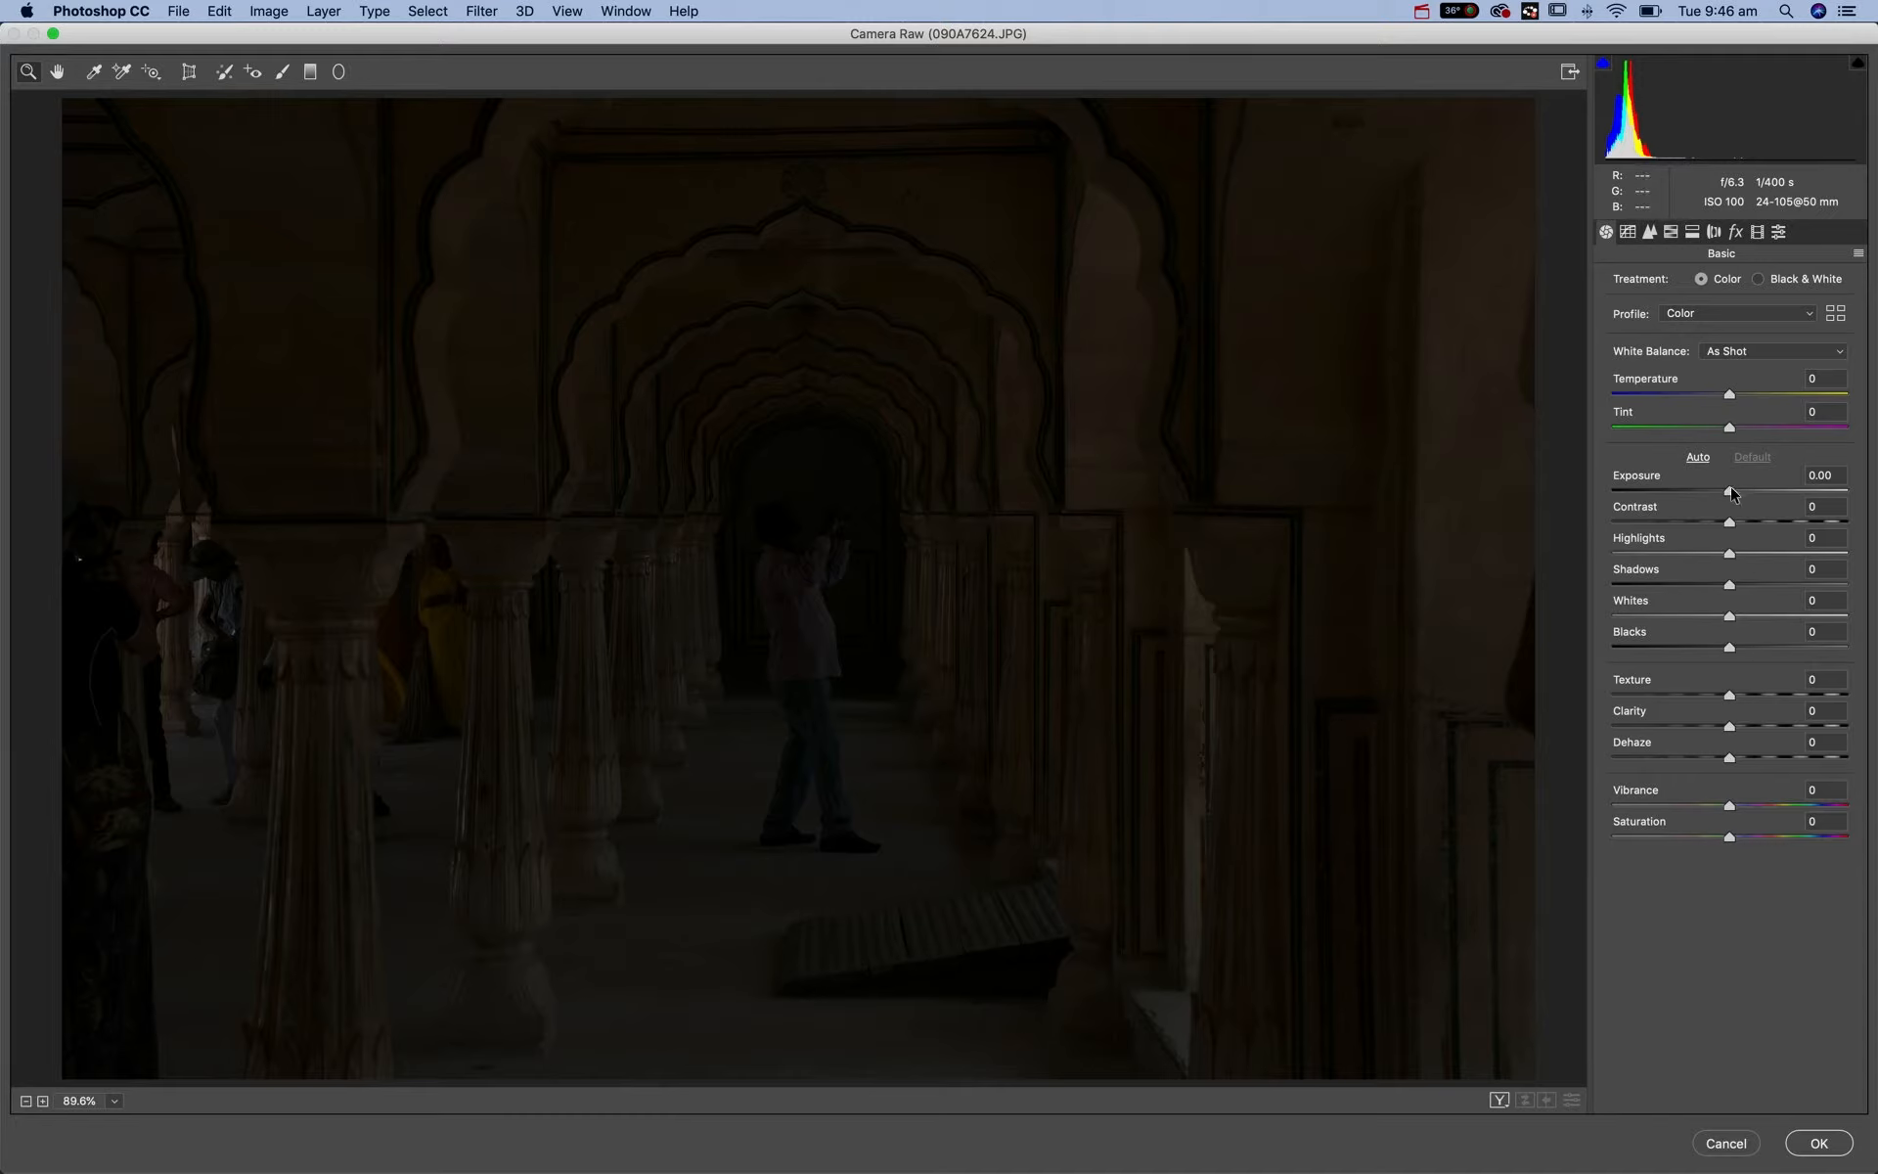
pyautogui.moveTo(1730, 491); pyautogui.dragTo(1825, 494)
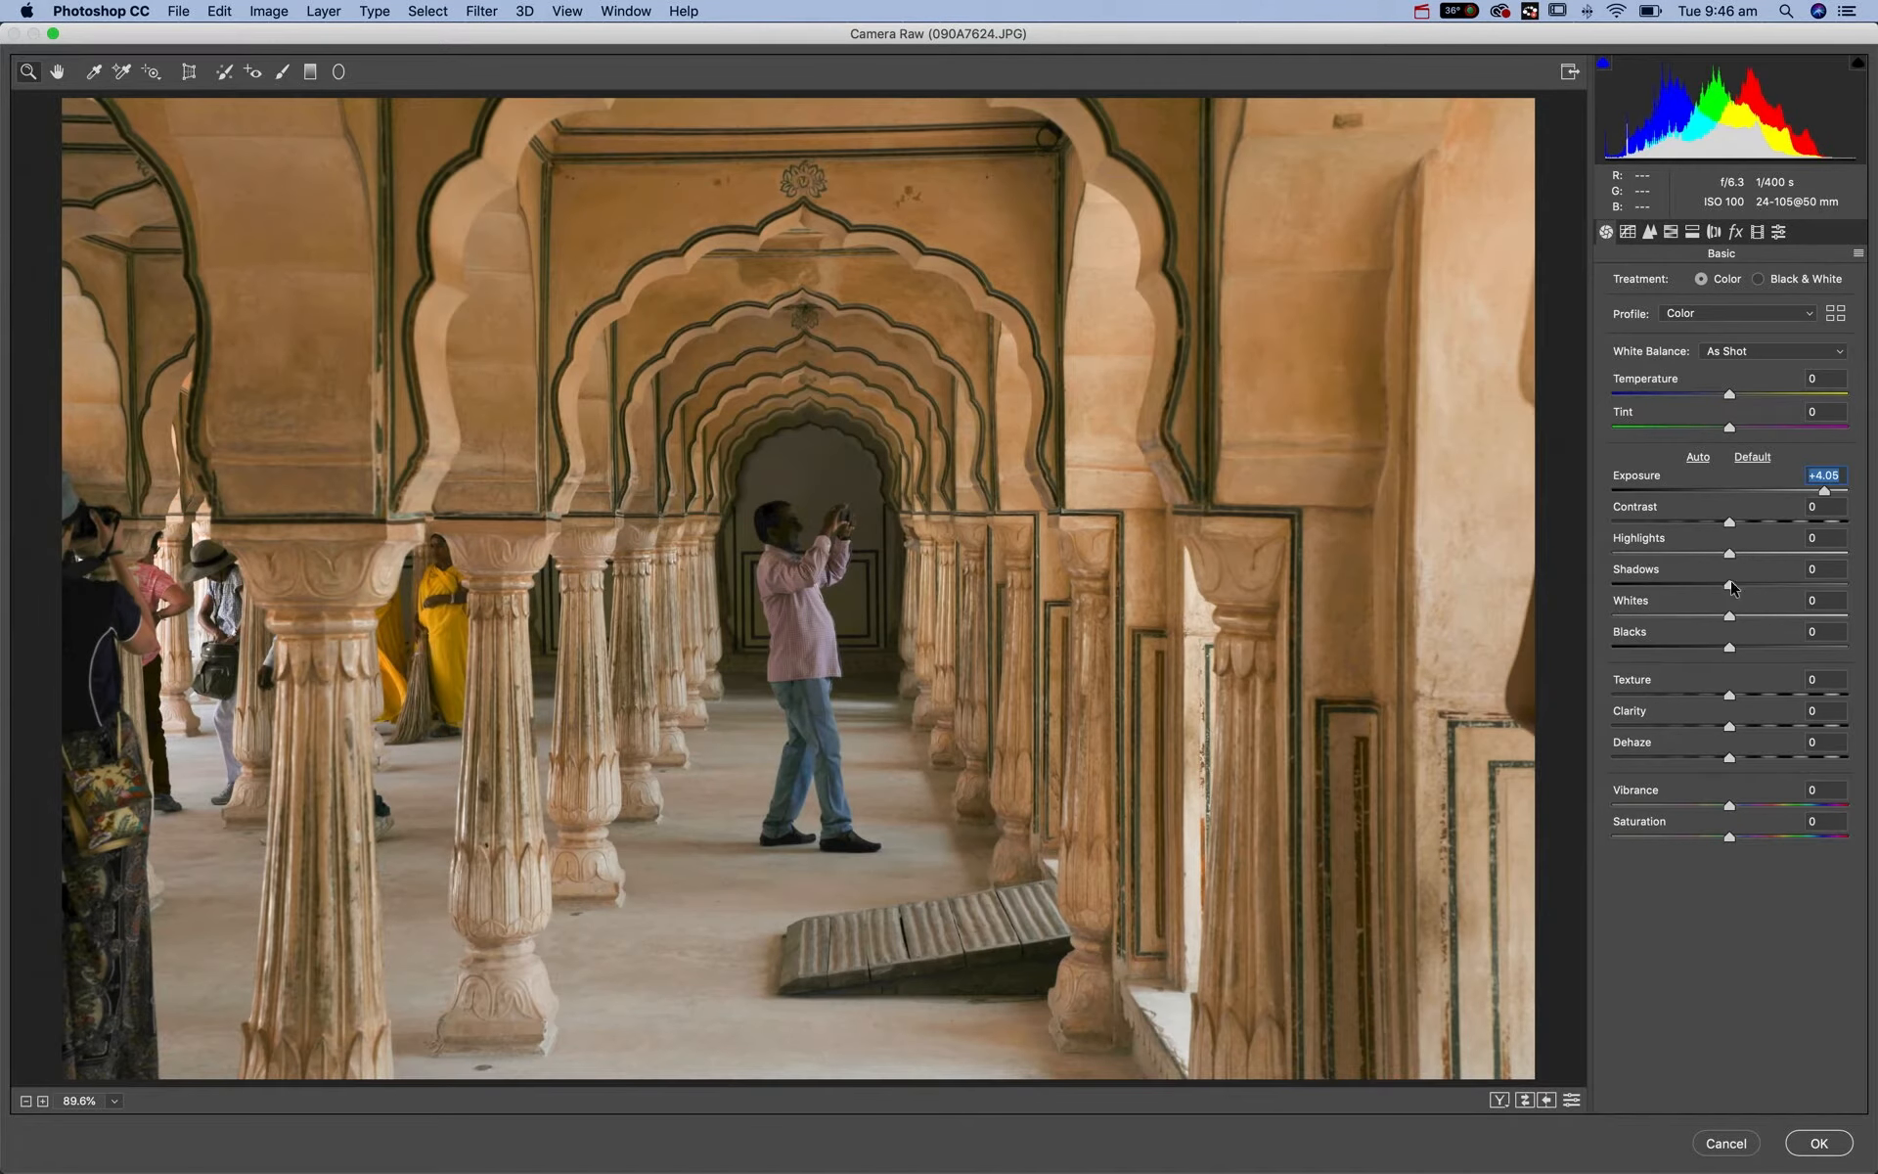
pyautogui.moveTo(1731, 585); pyautogui.dragTo(1809, 585)
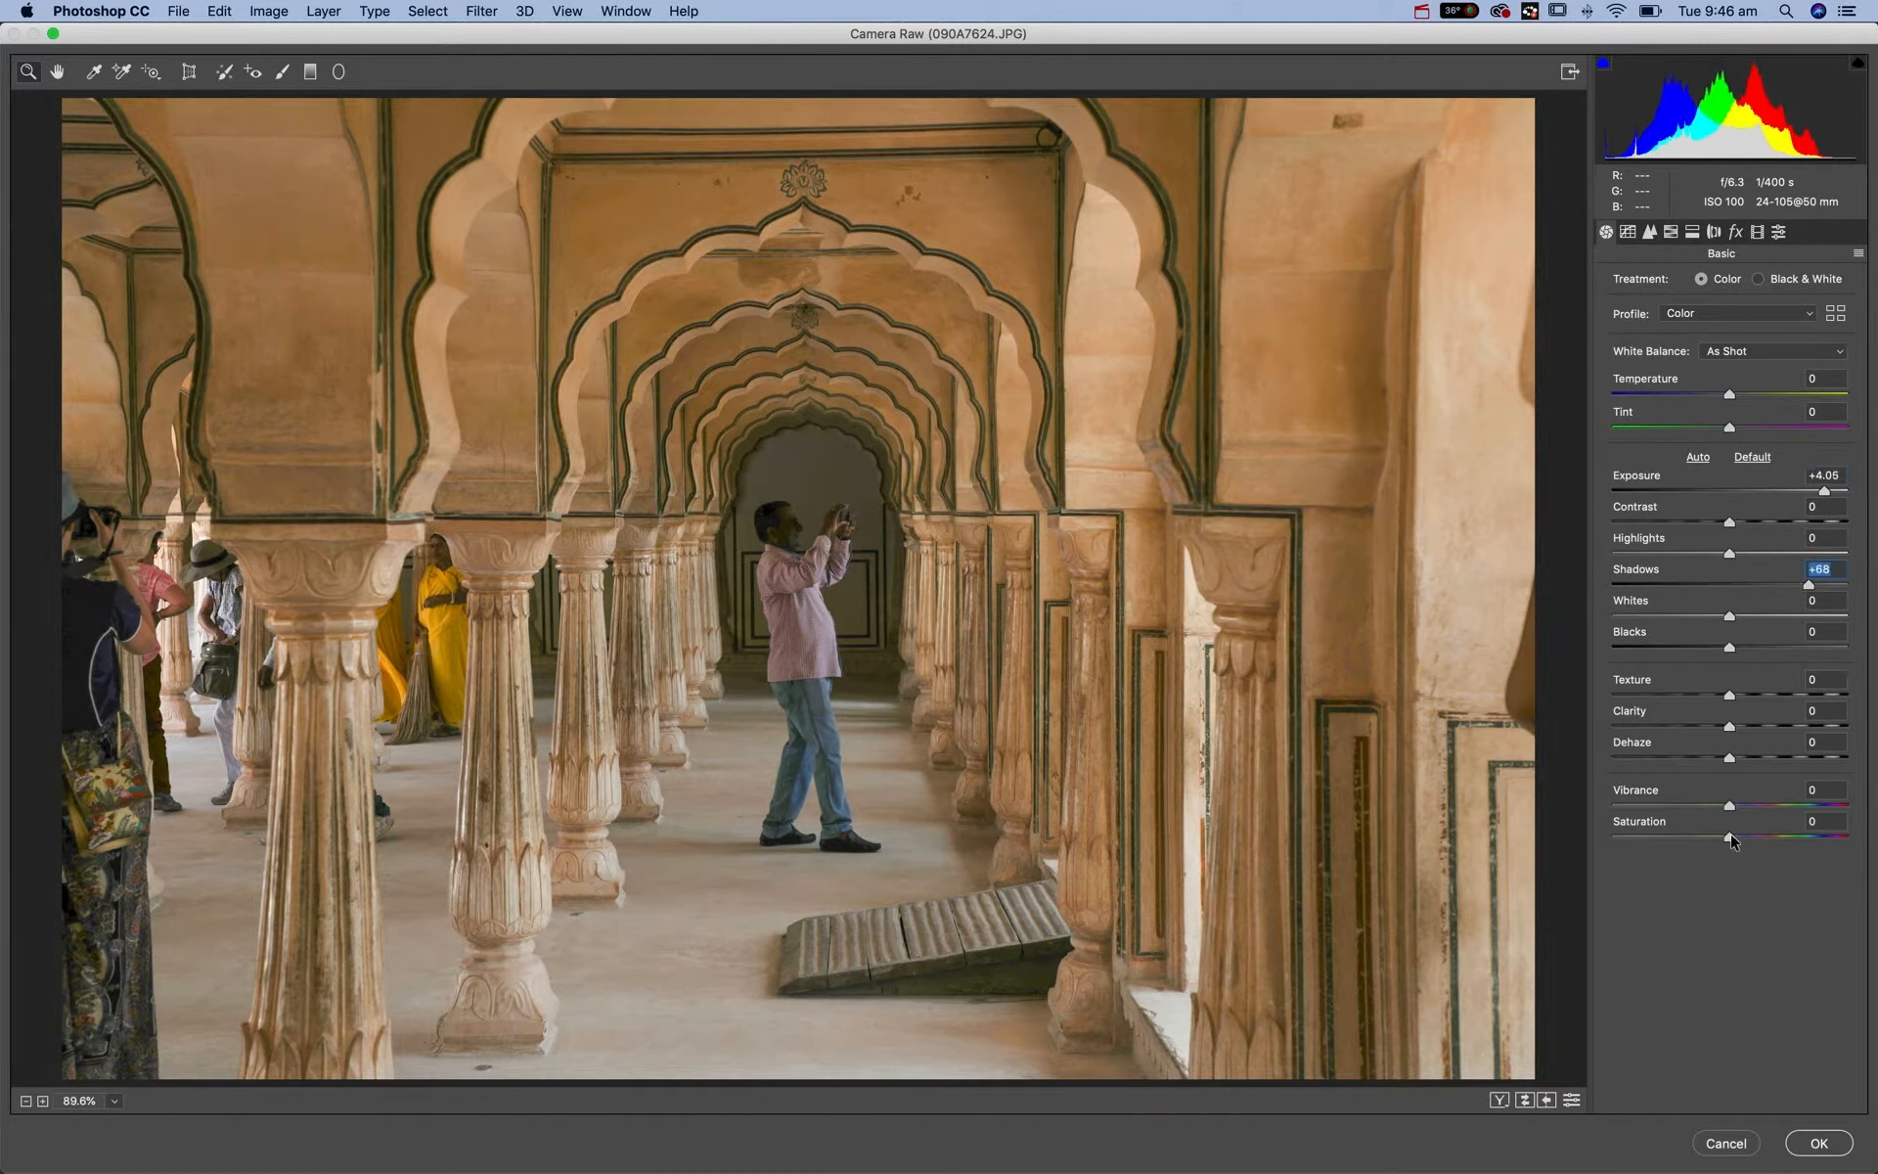
pyautogui.moveTo(1730, 837); pyautogui.dragTo(1750, 839)
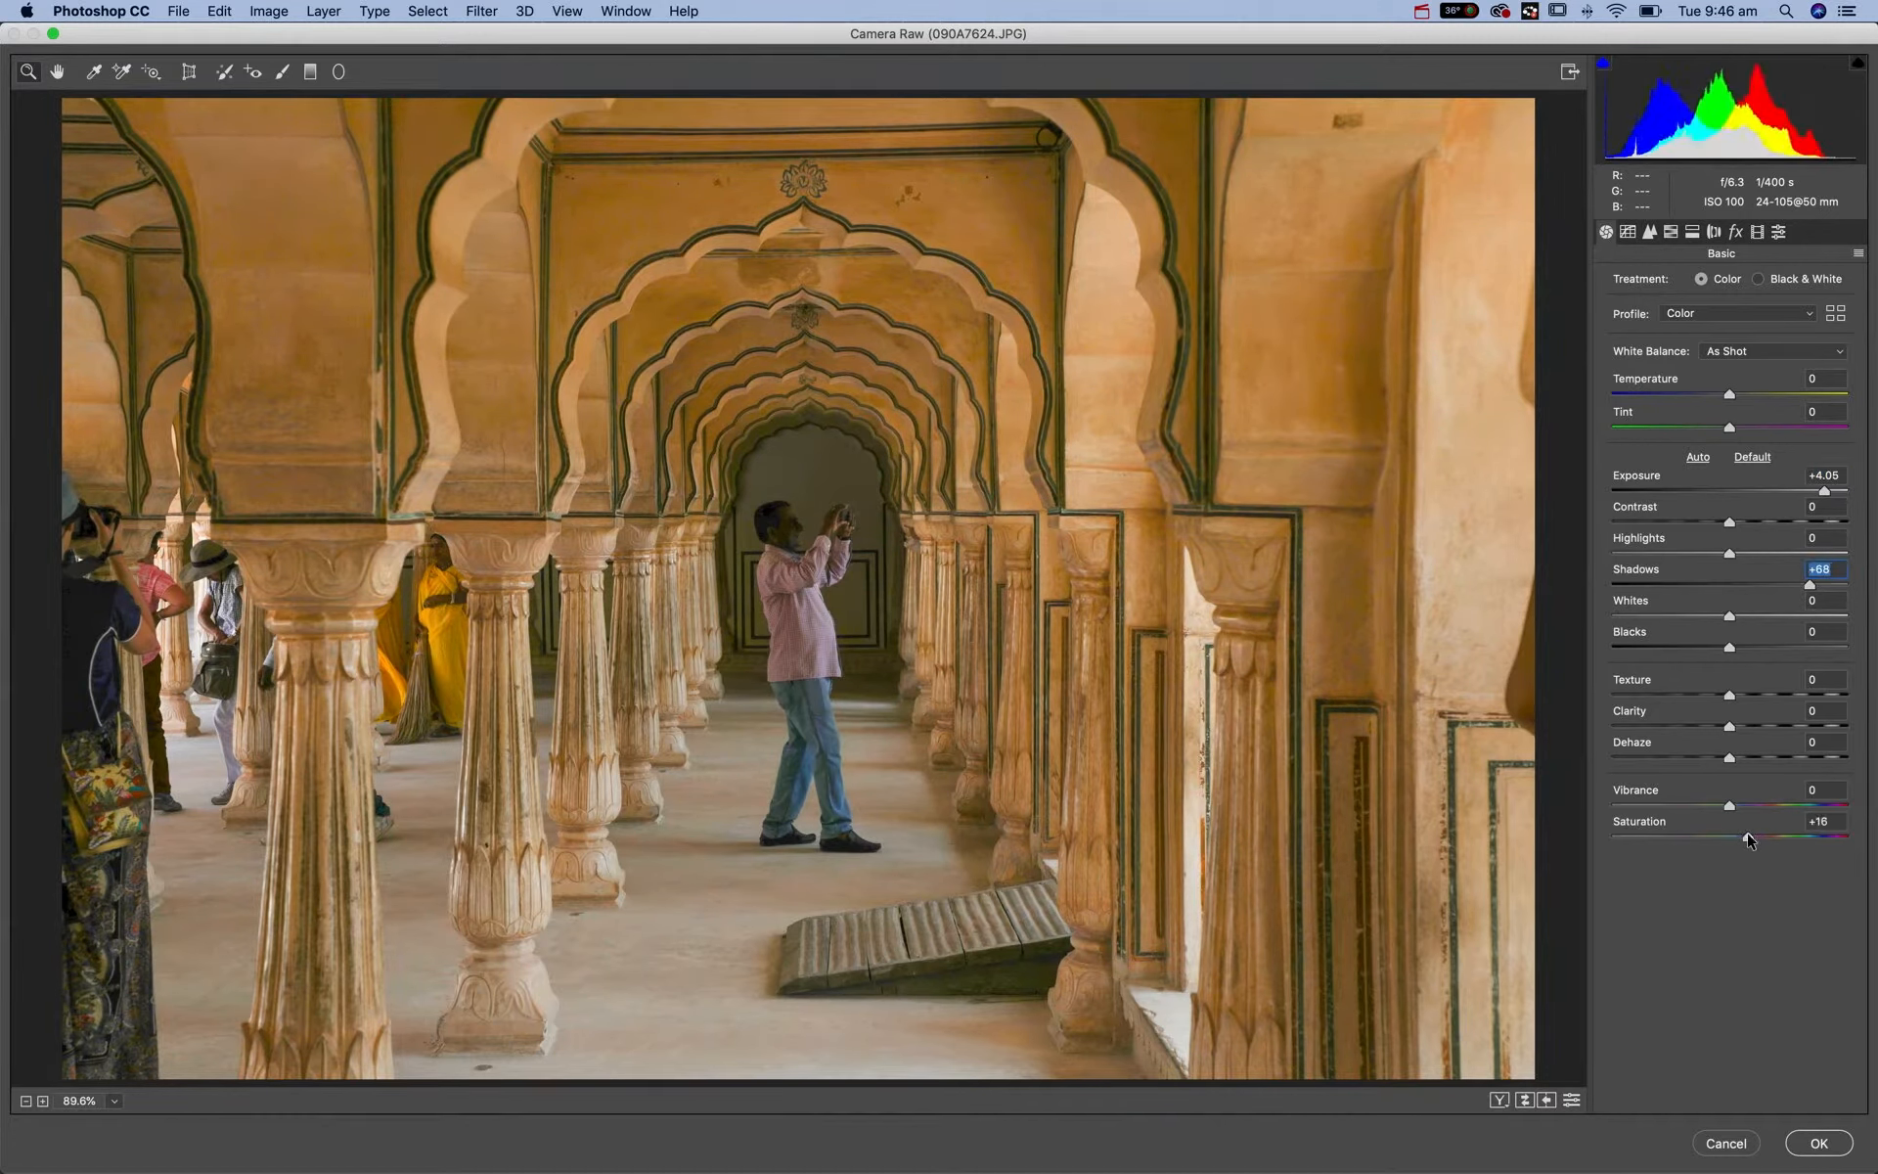
pyautogui.moveTo(1729, 647); pyautogui.dragTo(1784, 647)
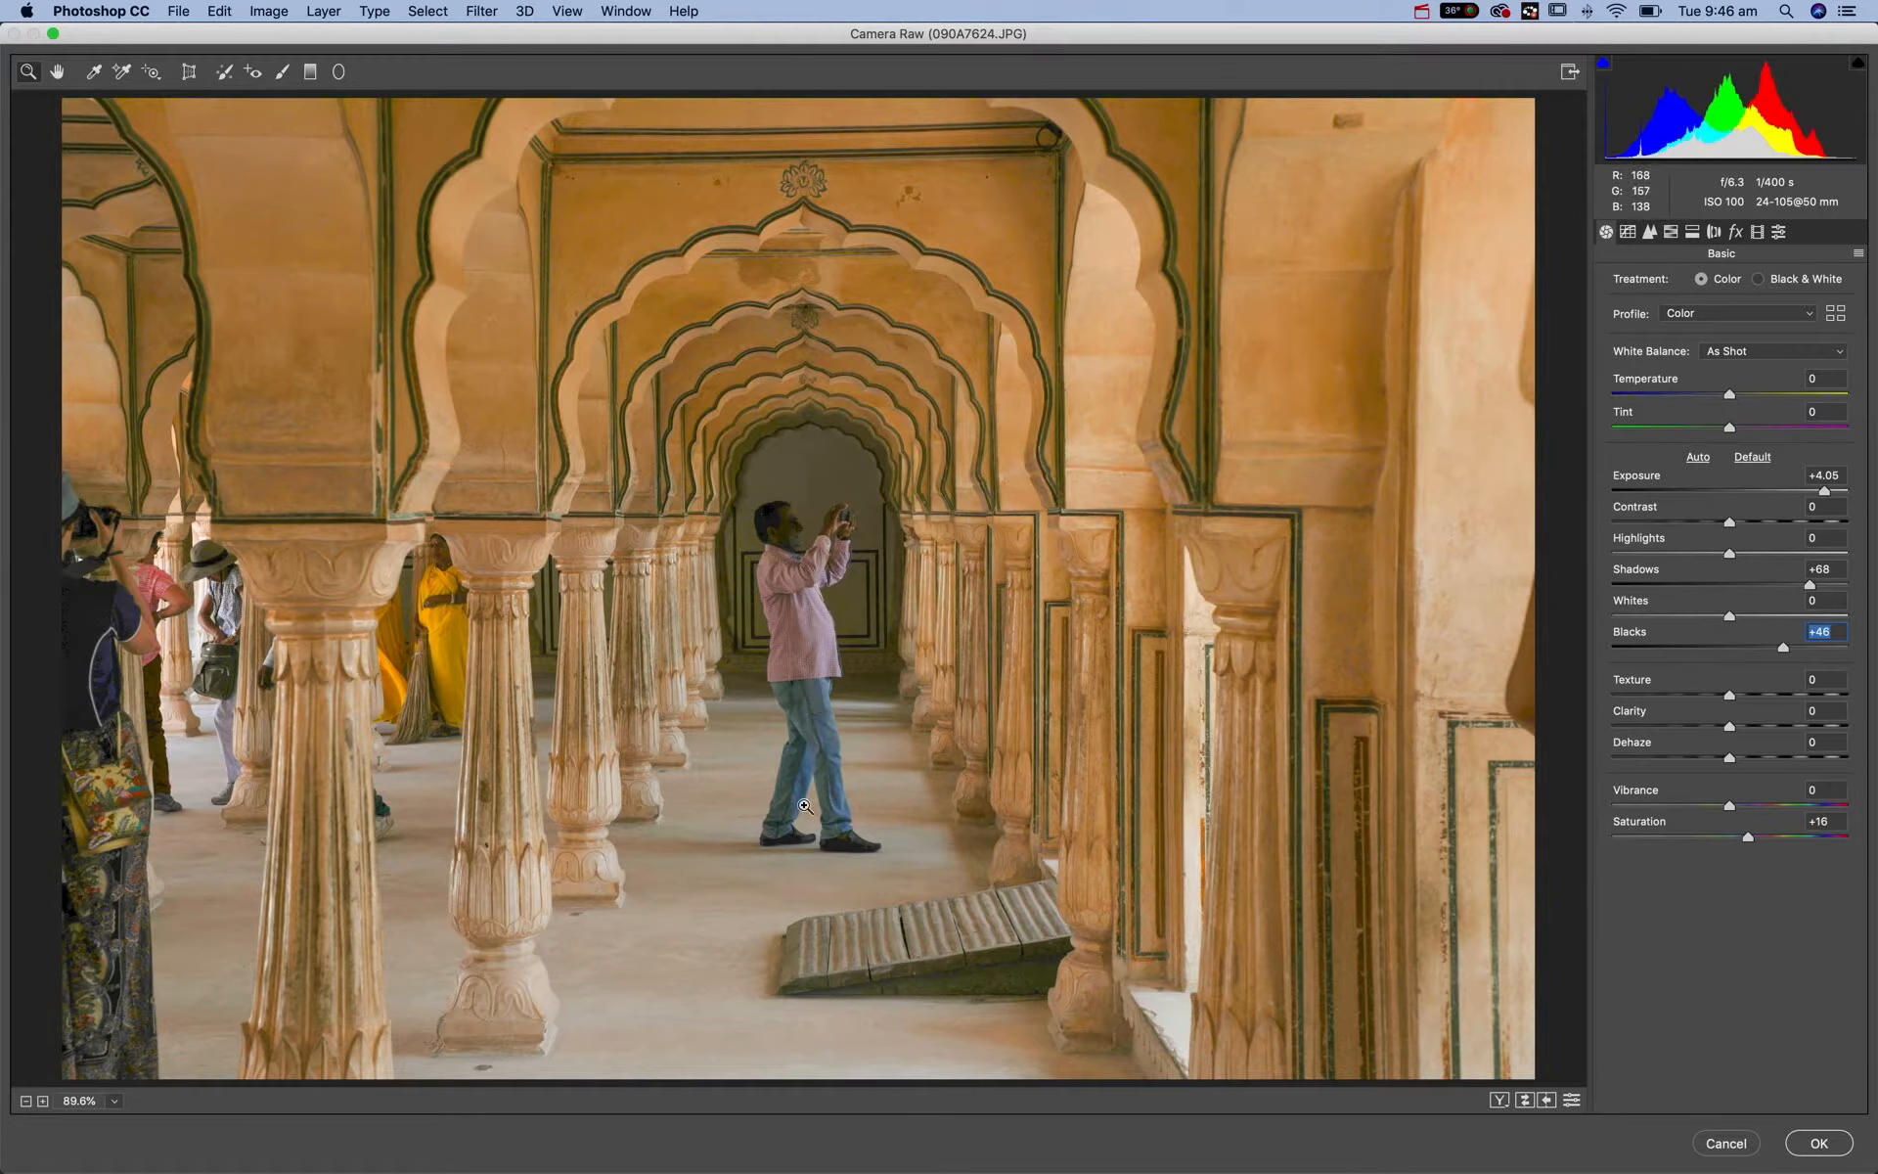
pyautogui.click(1822, 1144)
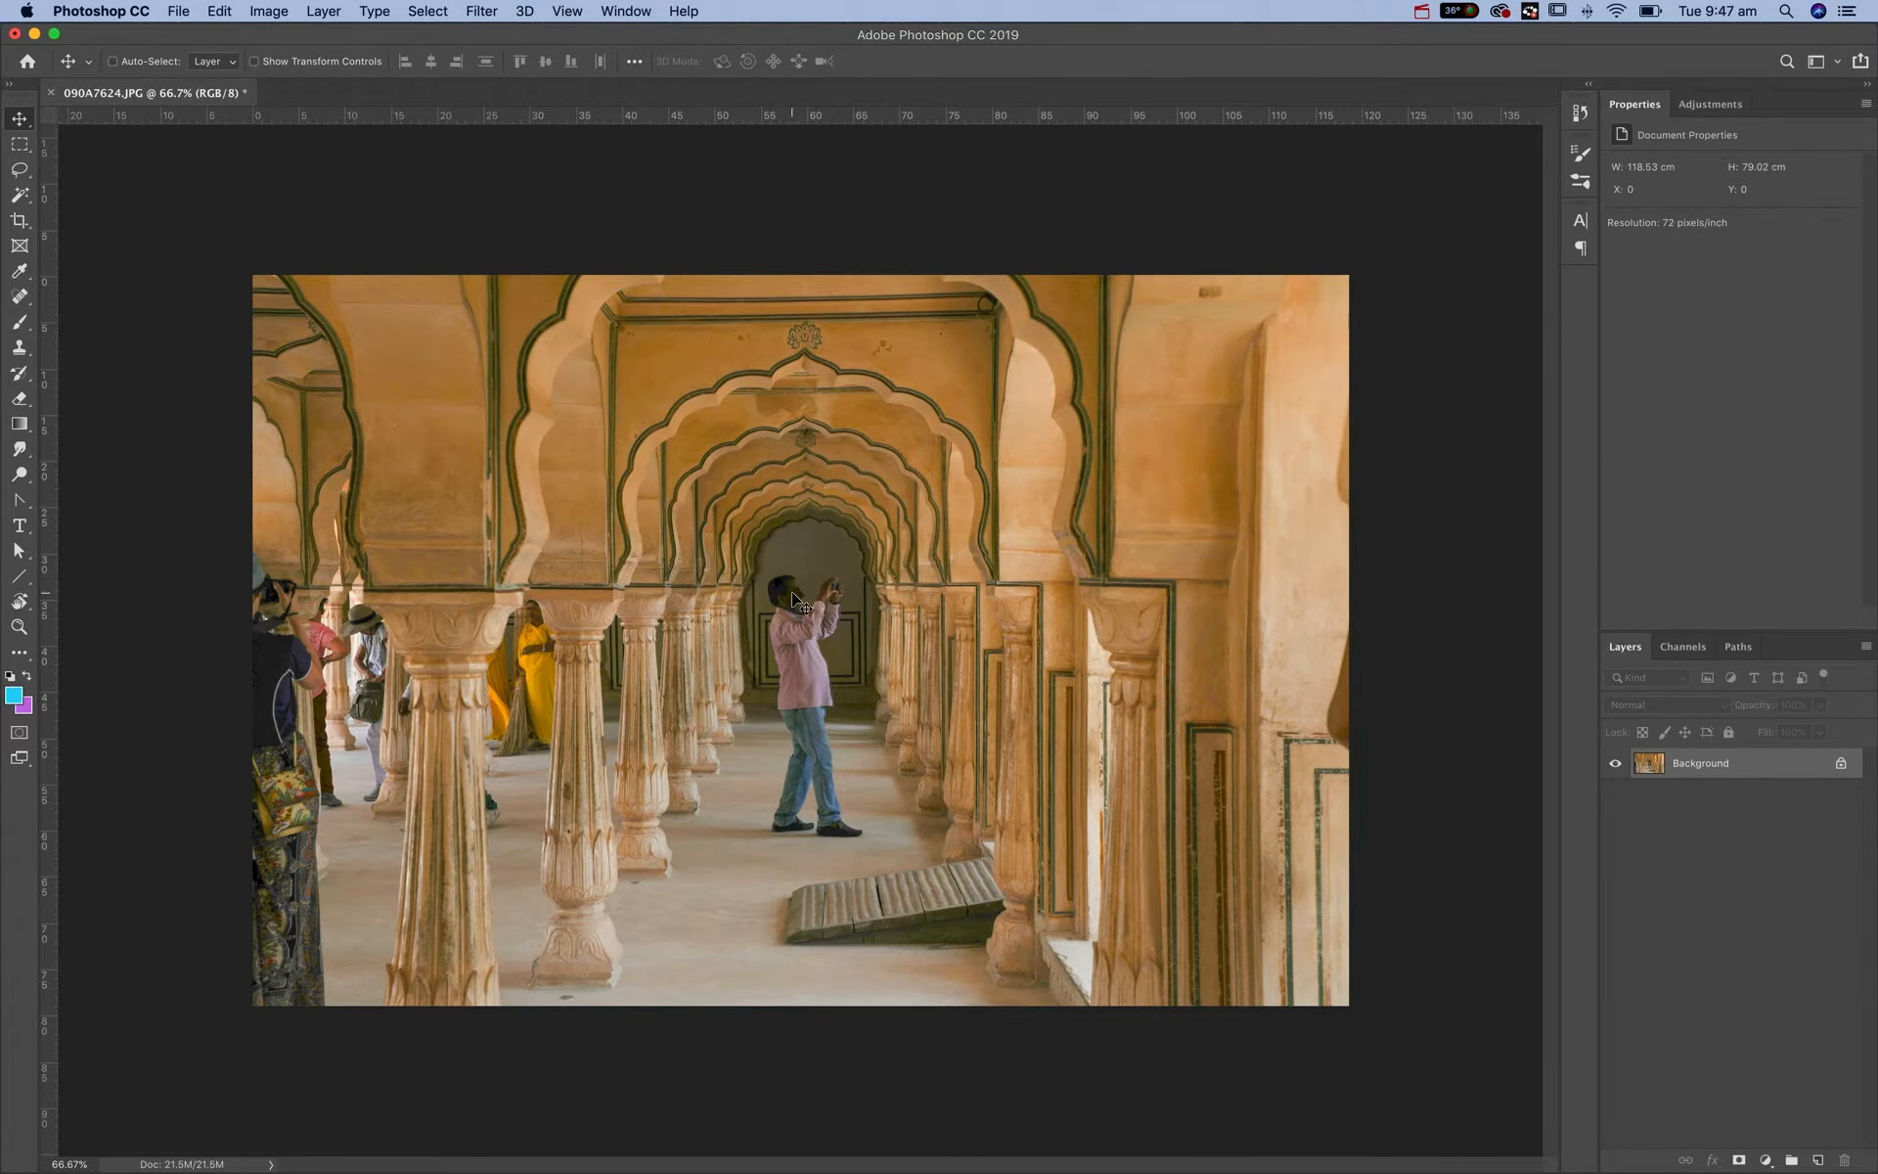
# - Switch to Finder and open 090A7624.CR2 from the RAW + JPG folder in Adobe Photoshop CC 2019
pyautogui.press('super+Tab')
pyautogui.click(765, 421)
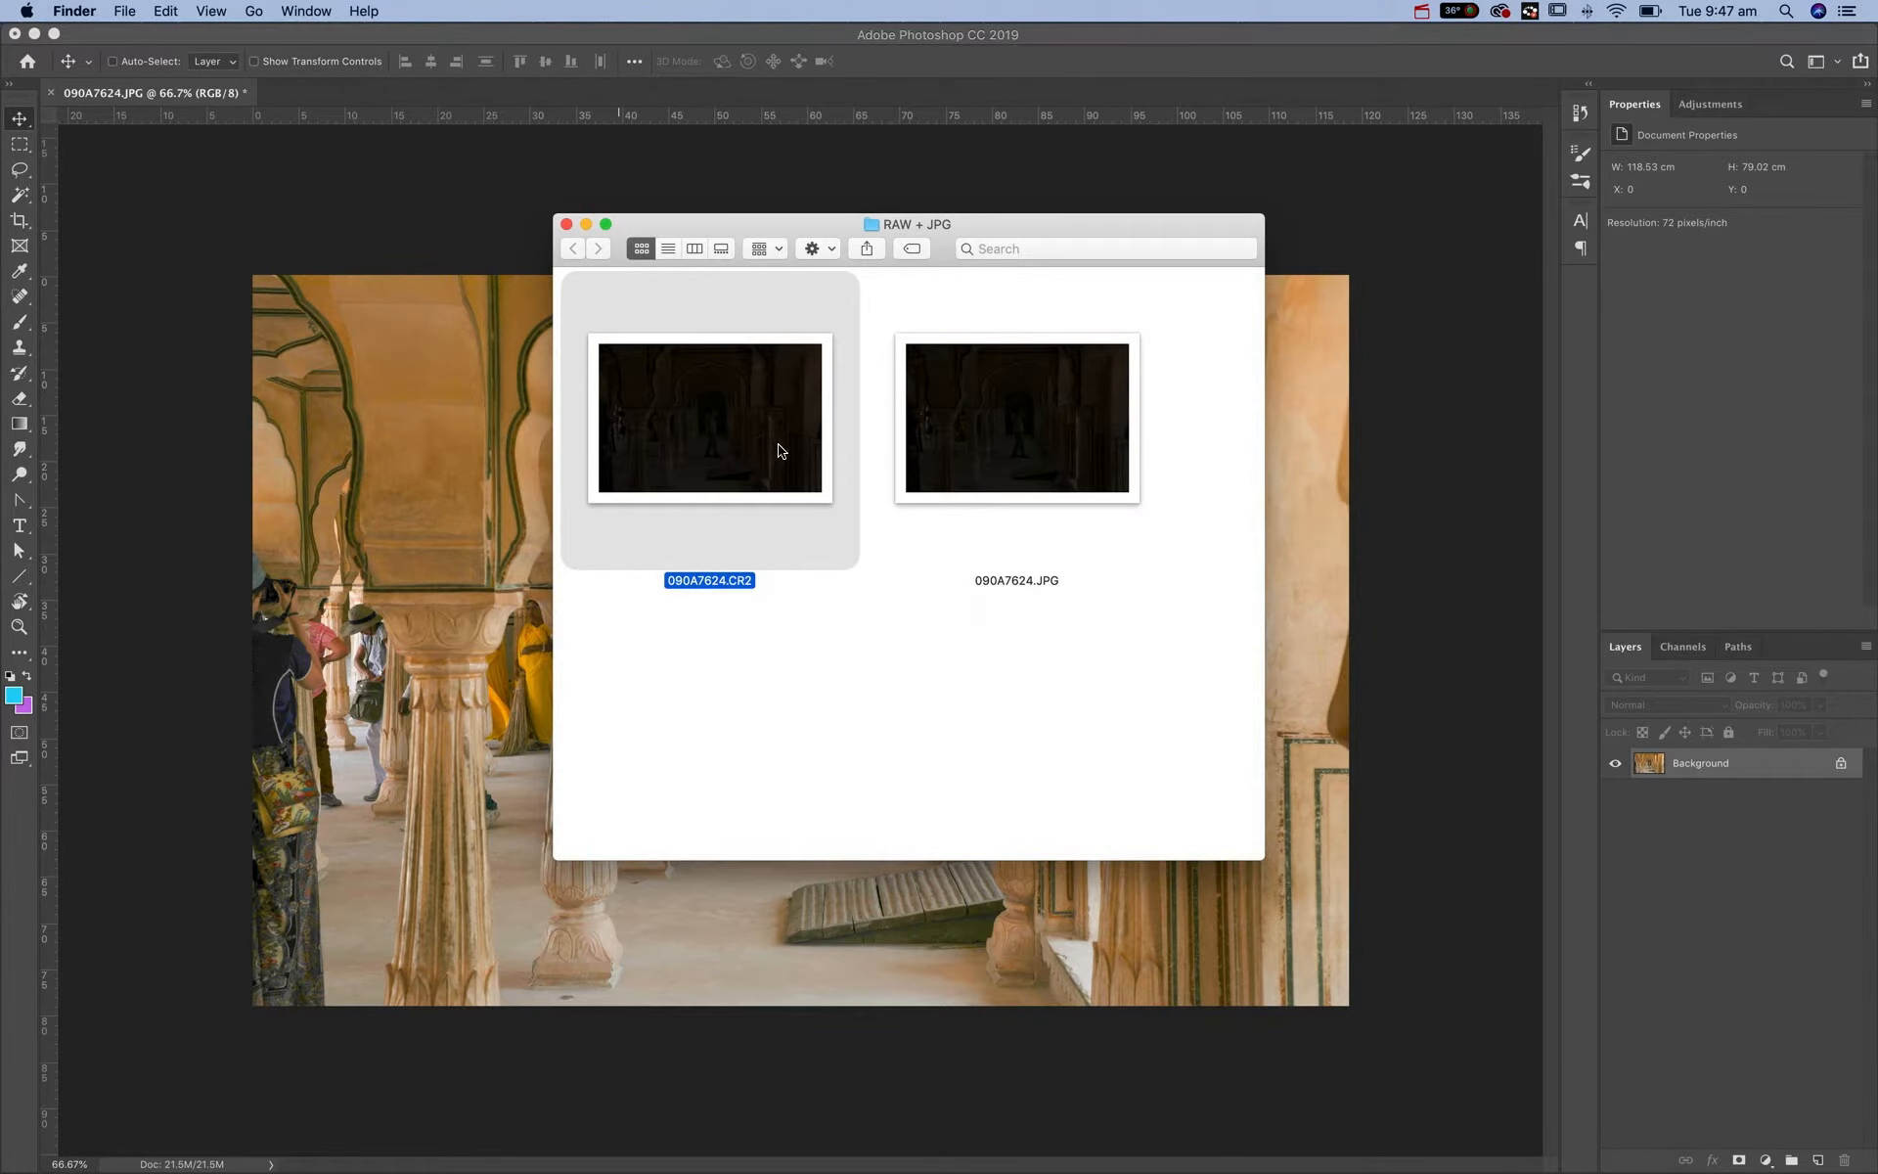
pyautogui.rightClick(779, 445)
pyautogui.moveTo(836, 472)
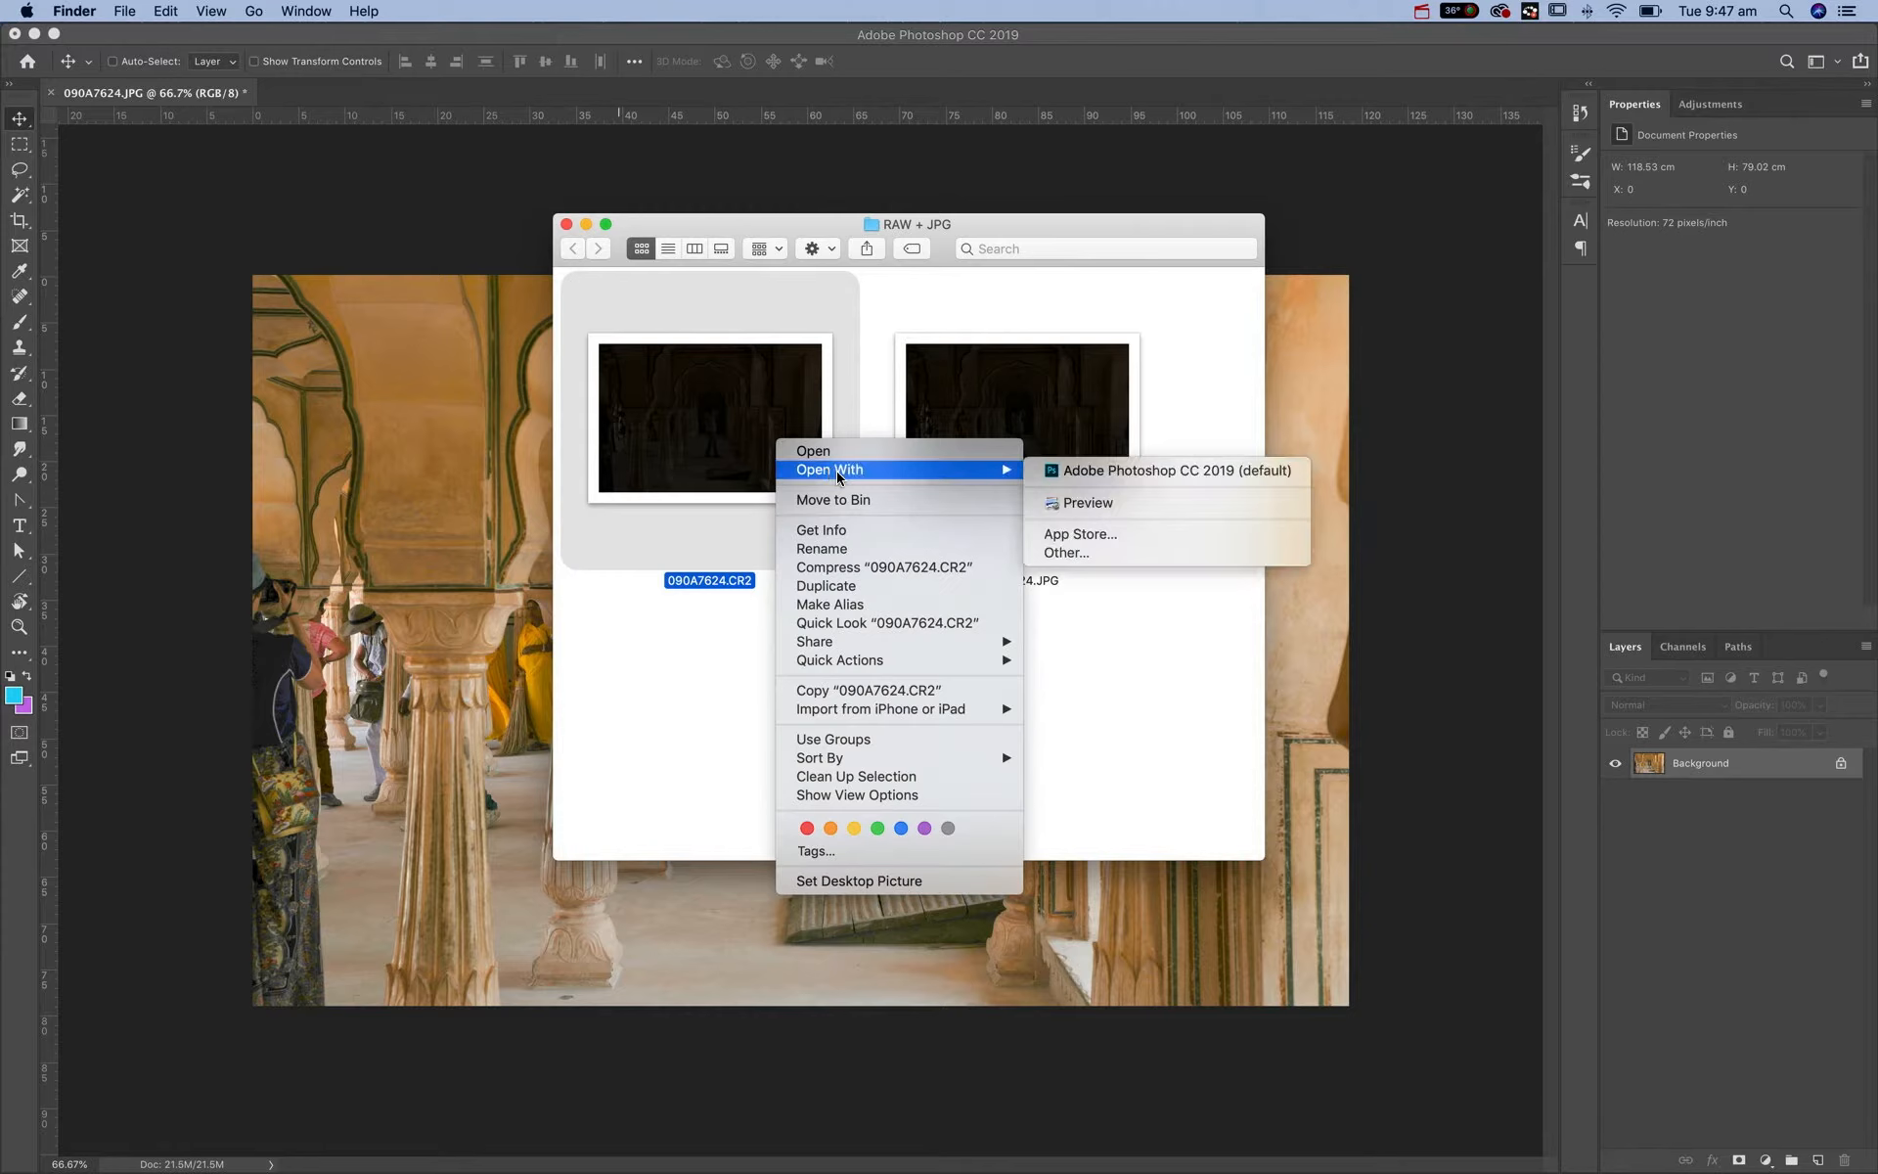
pyautogui.click(1139, 469)
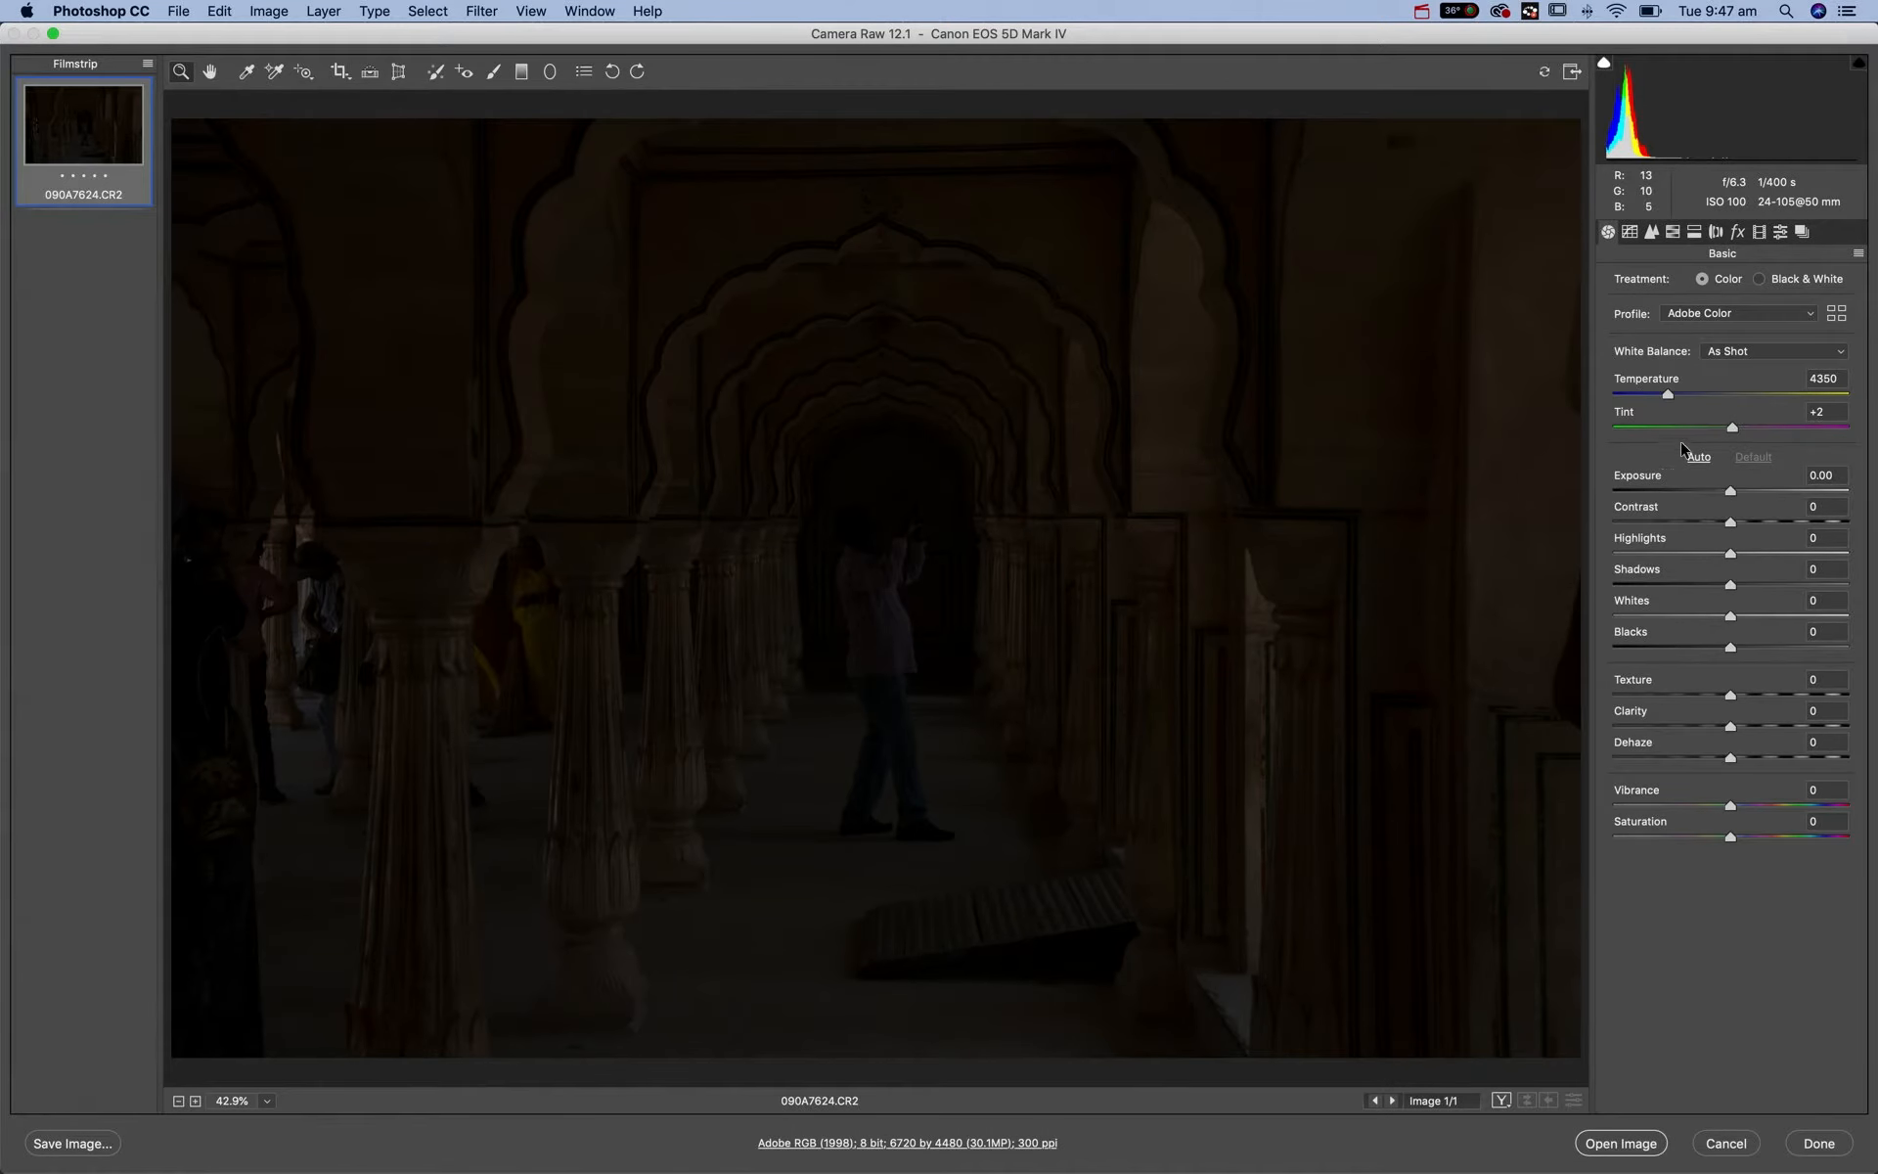
# - Set the raw photo's Exposure to +3.75, Shadows to +74 and Blacks to +46, raise Saturation slightly, and open the image
pyautogui.moveTo(1733, 496); pyautogui.dragTo(1820, 492)
pyautogui.moveTo(1730, 585); pyautogui.dragTo(1818, 591)
pyautogui.moveTo(1731, 648); pyautogui.dragTo(1784, 654)
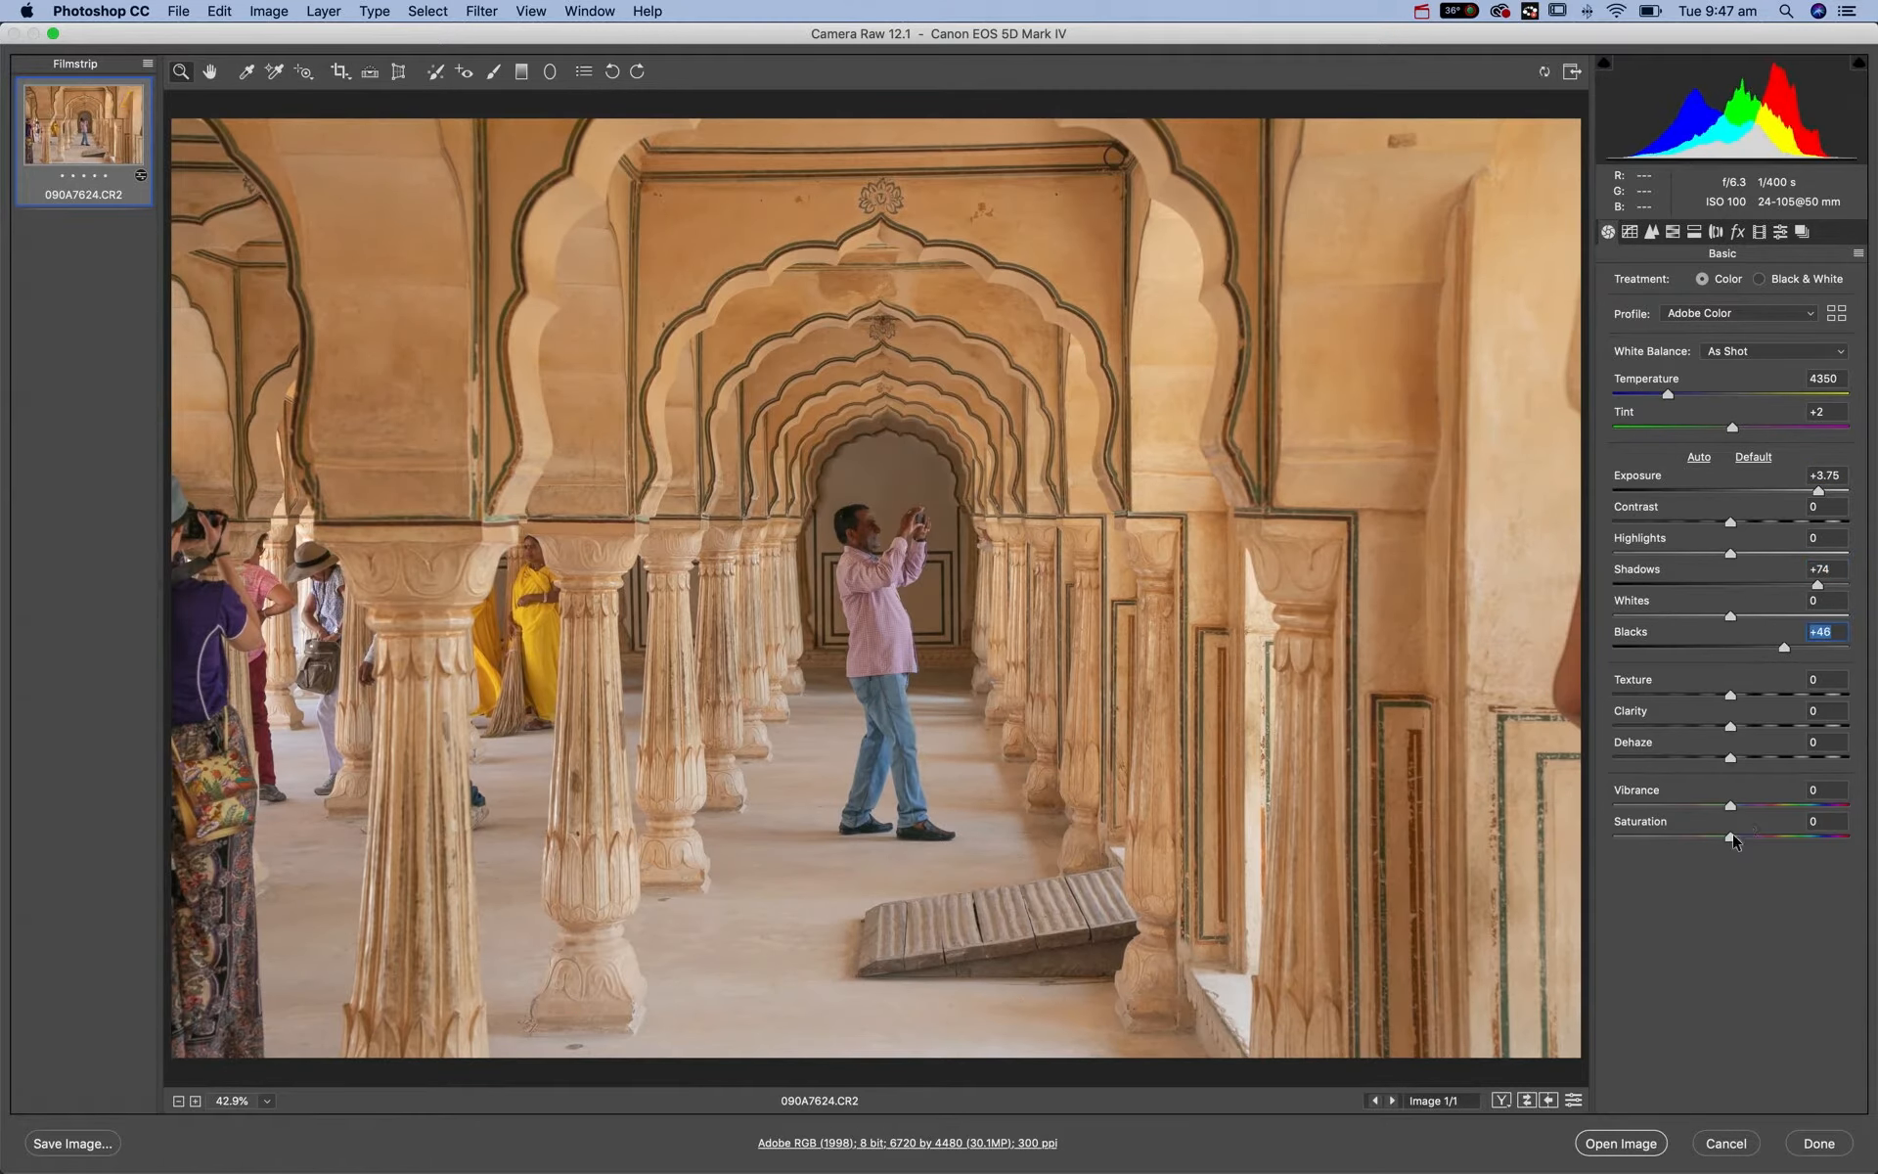
pyautogui.moveTo(1734, 834); pyautogui.dragTo(1748, 841)
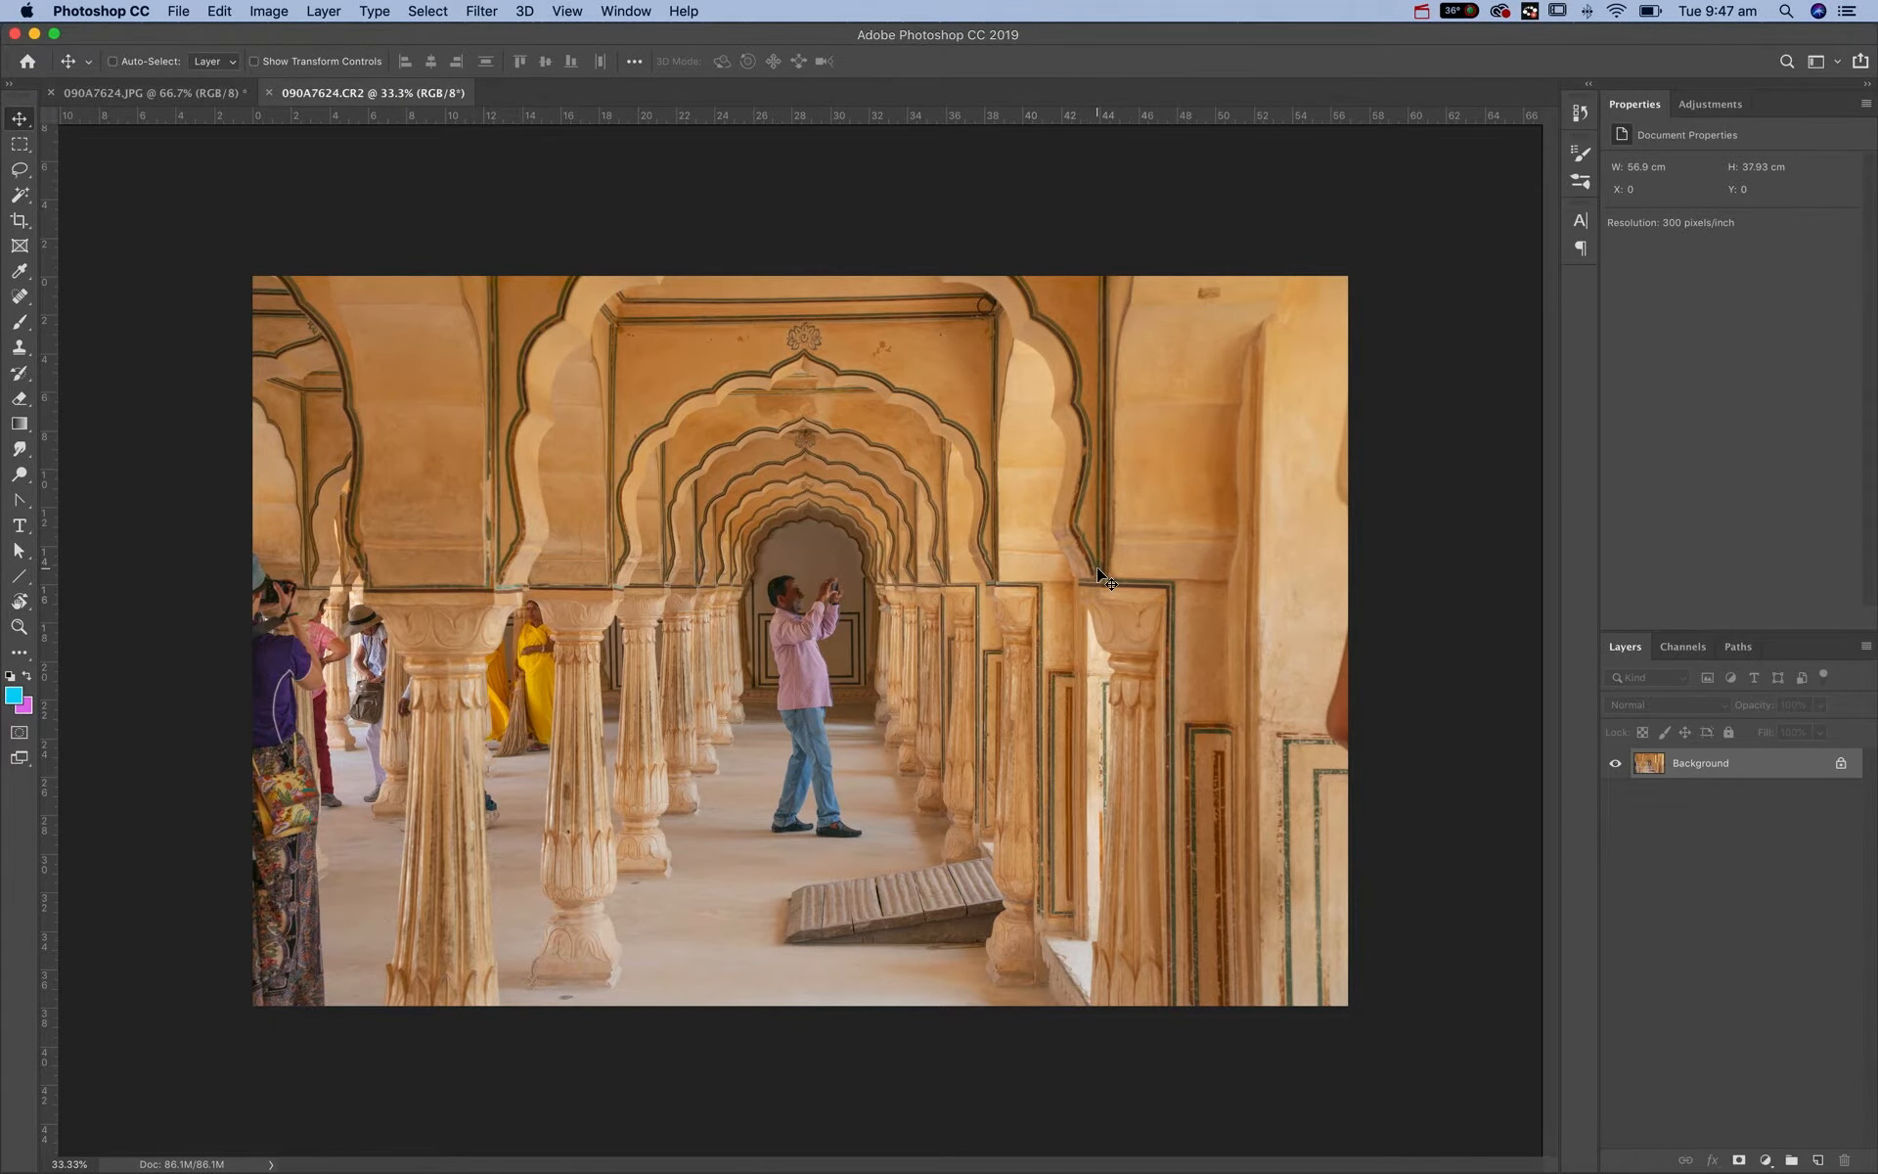
# - Place the edited raw image as a layer over the JPEG document's background and scale it to match the canvas
pyautogui.moveTo(1096, 566); pyautogui.dragTo(548, 470)
pyautogui.press('super+t')
pyautogui.moveTo(252, 275); pyautogui.dragTo(934, 729)
pyautogui.moveTo(1164, 870); pyautogui.dragTo(490, 418)
pyautogui.moveTo(253, 262); pyautogui.dragTo(929, 727)
pyautogui.moveTo(1123, 837); pyautogui.dragTo(447, 385)
pyautogui.moveTo(1086, 830); pyautogui.dragTo(1347, 1005)
pyautogui.press('Return')
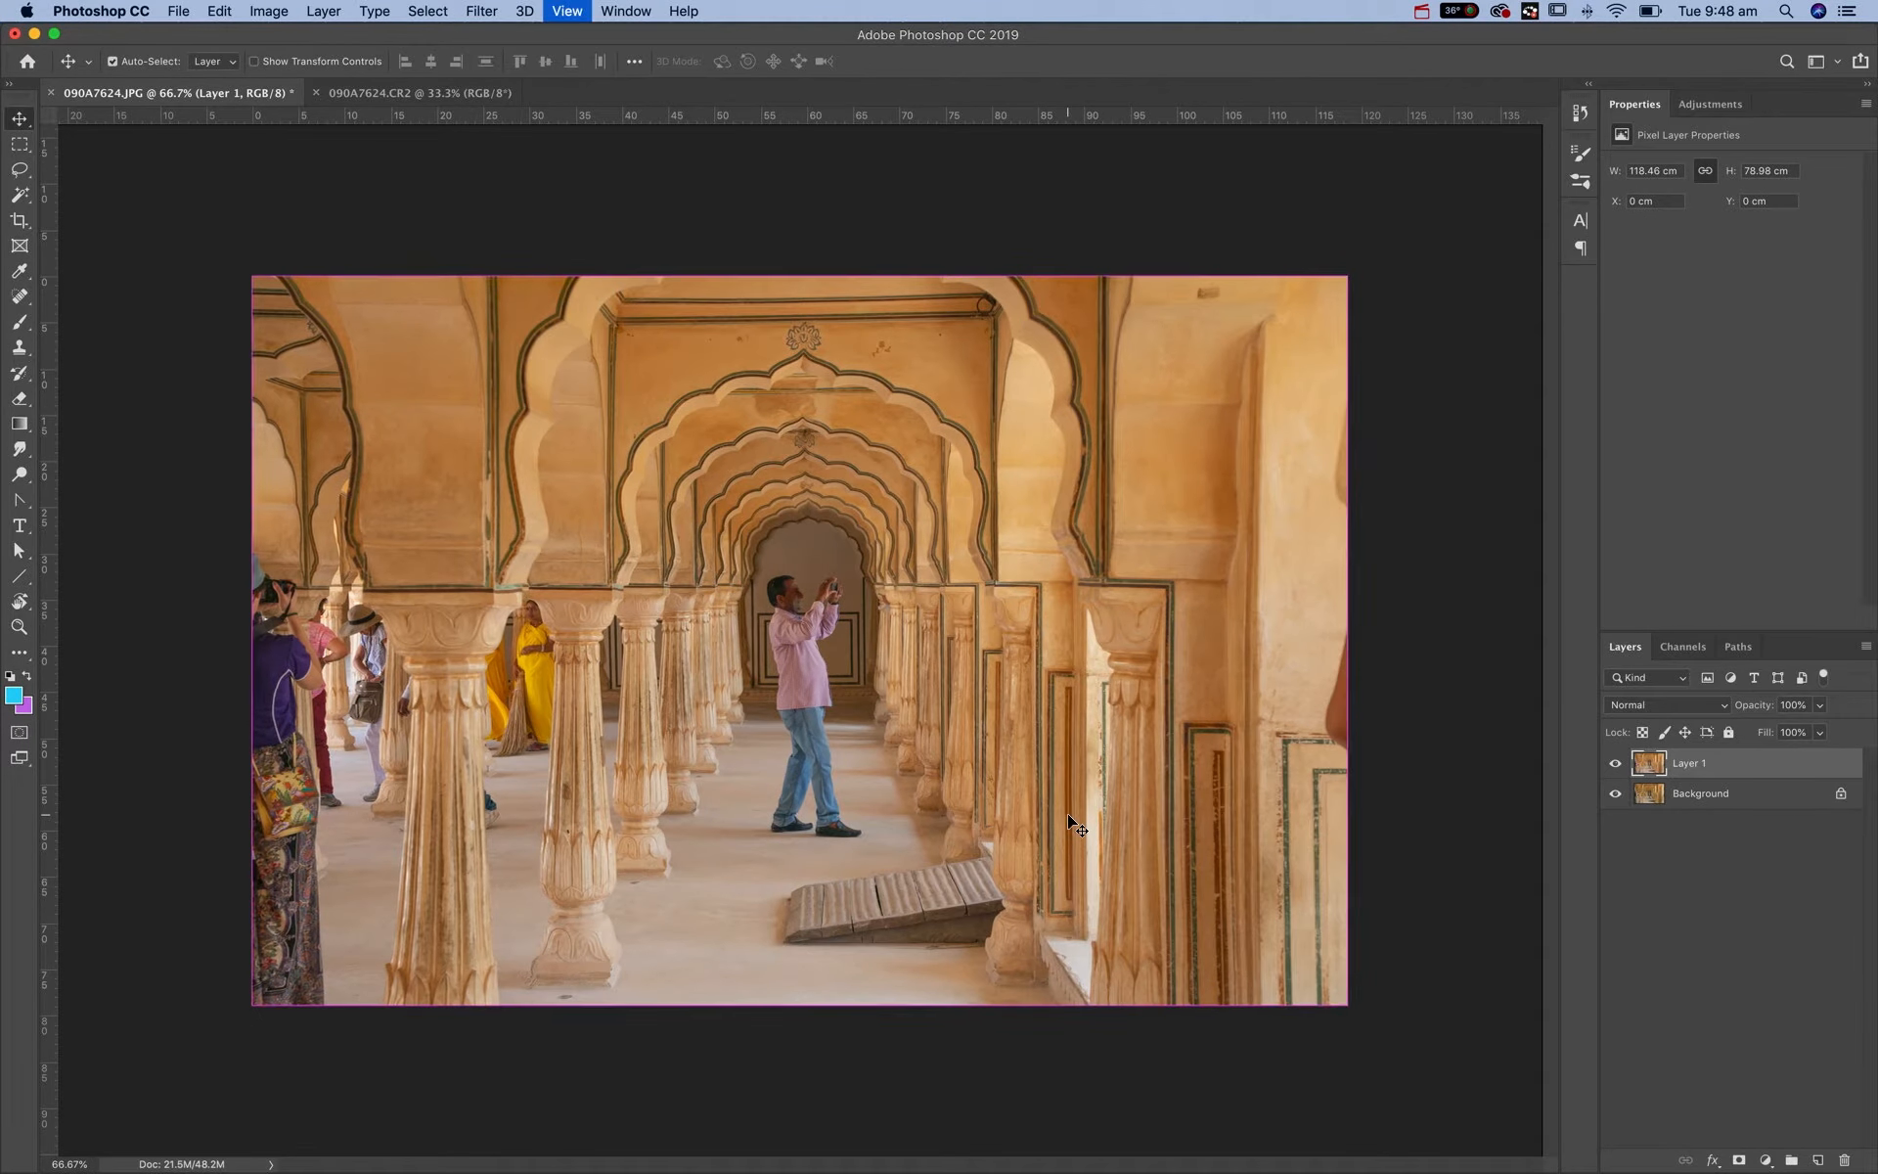
# - Toggle Layer 1's visibility to compare the raw and JPEG versions around the man taking a photo at 500% magnification
pyautogui.press('super+plus')
pyautogui.press('super+plus')
pyautogui.press('super+plus')
pyautogui.press('super+plus')
pyautogui.press('super+plus')
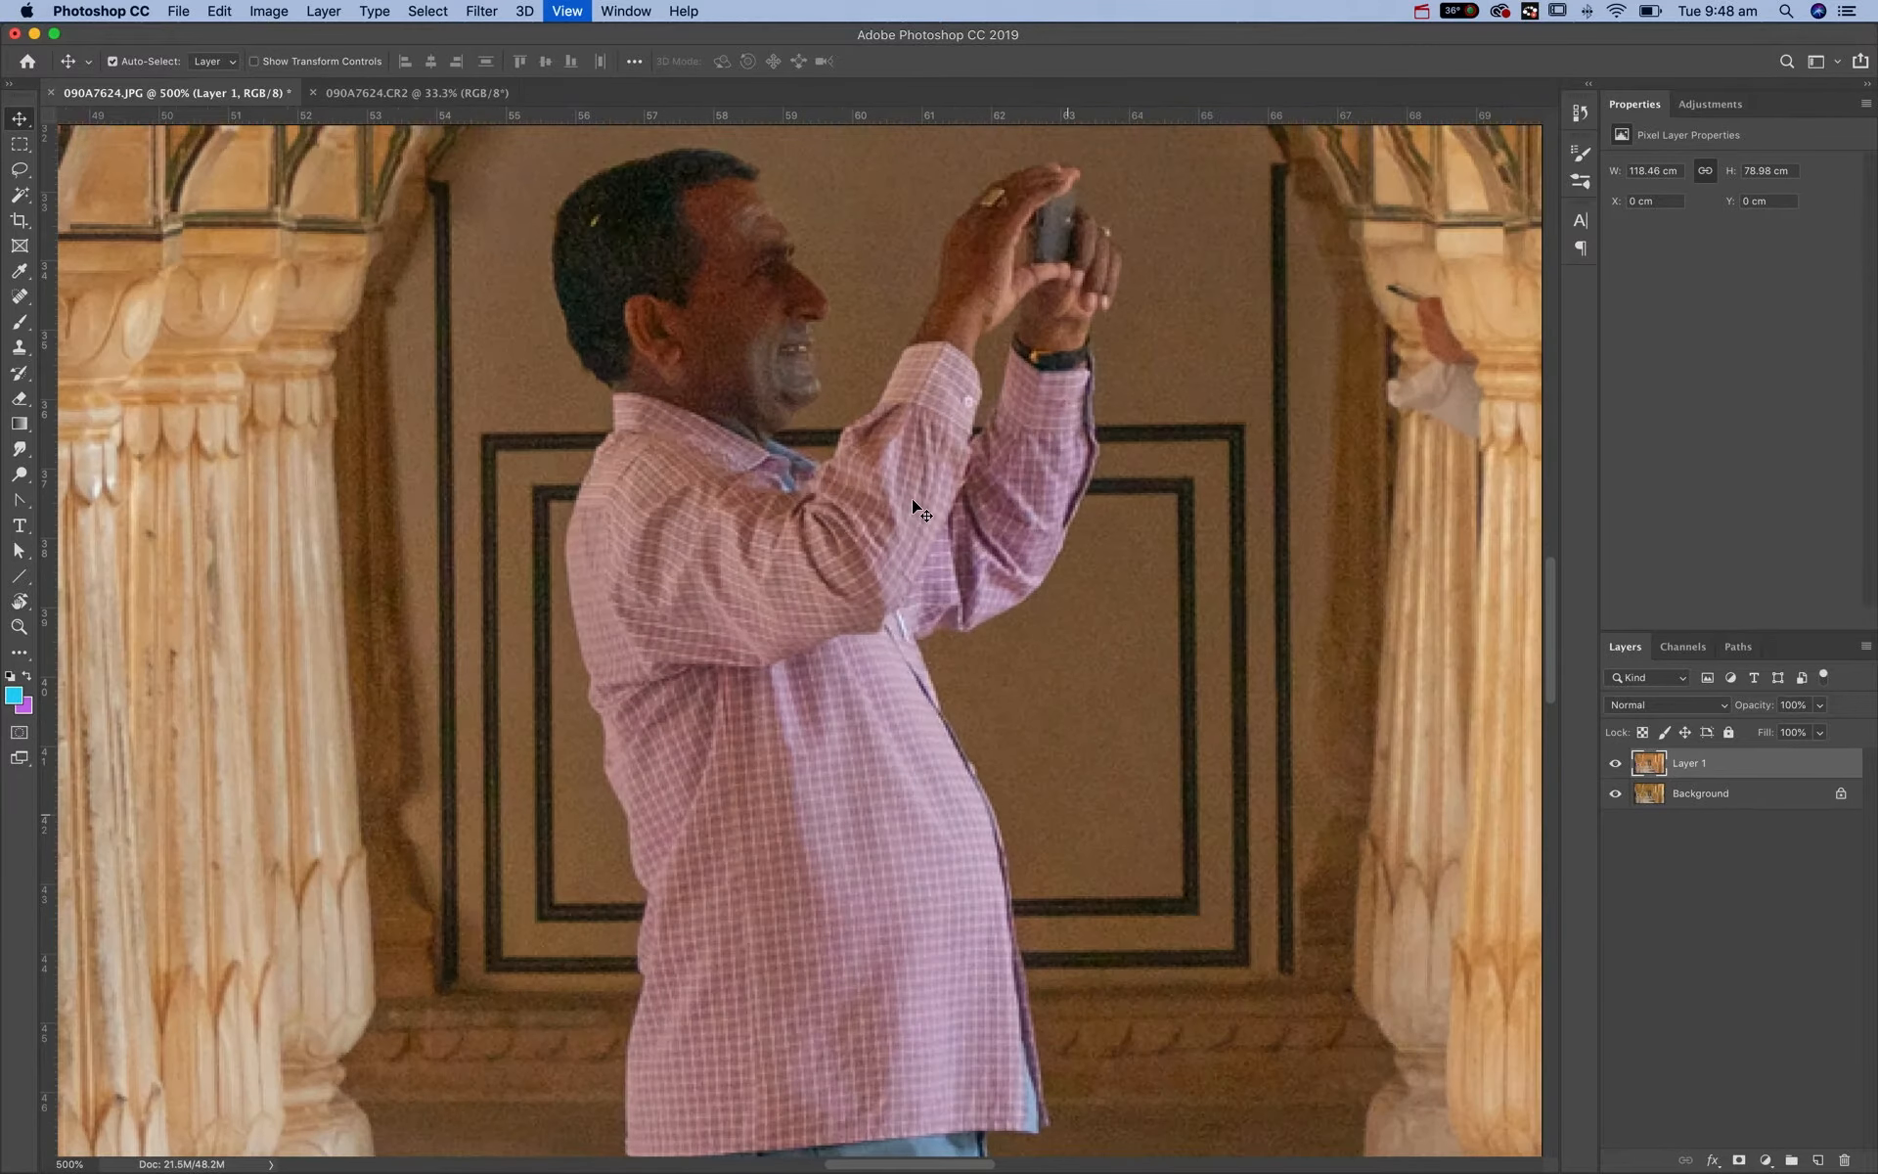
pyautogui.moveTo(917, 489); pyautogui.dragTo(976, 651)
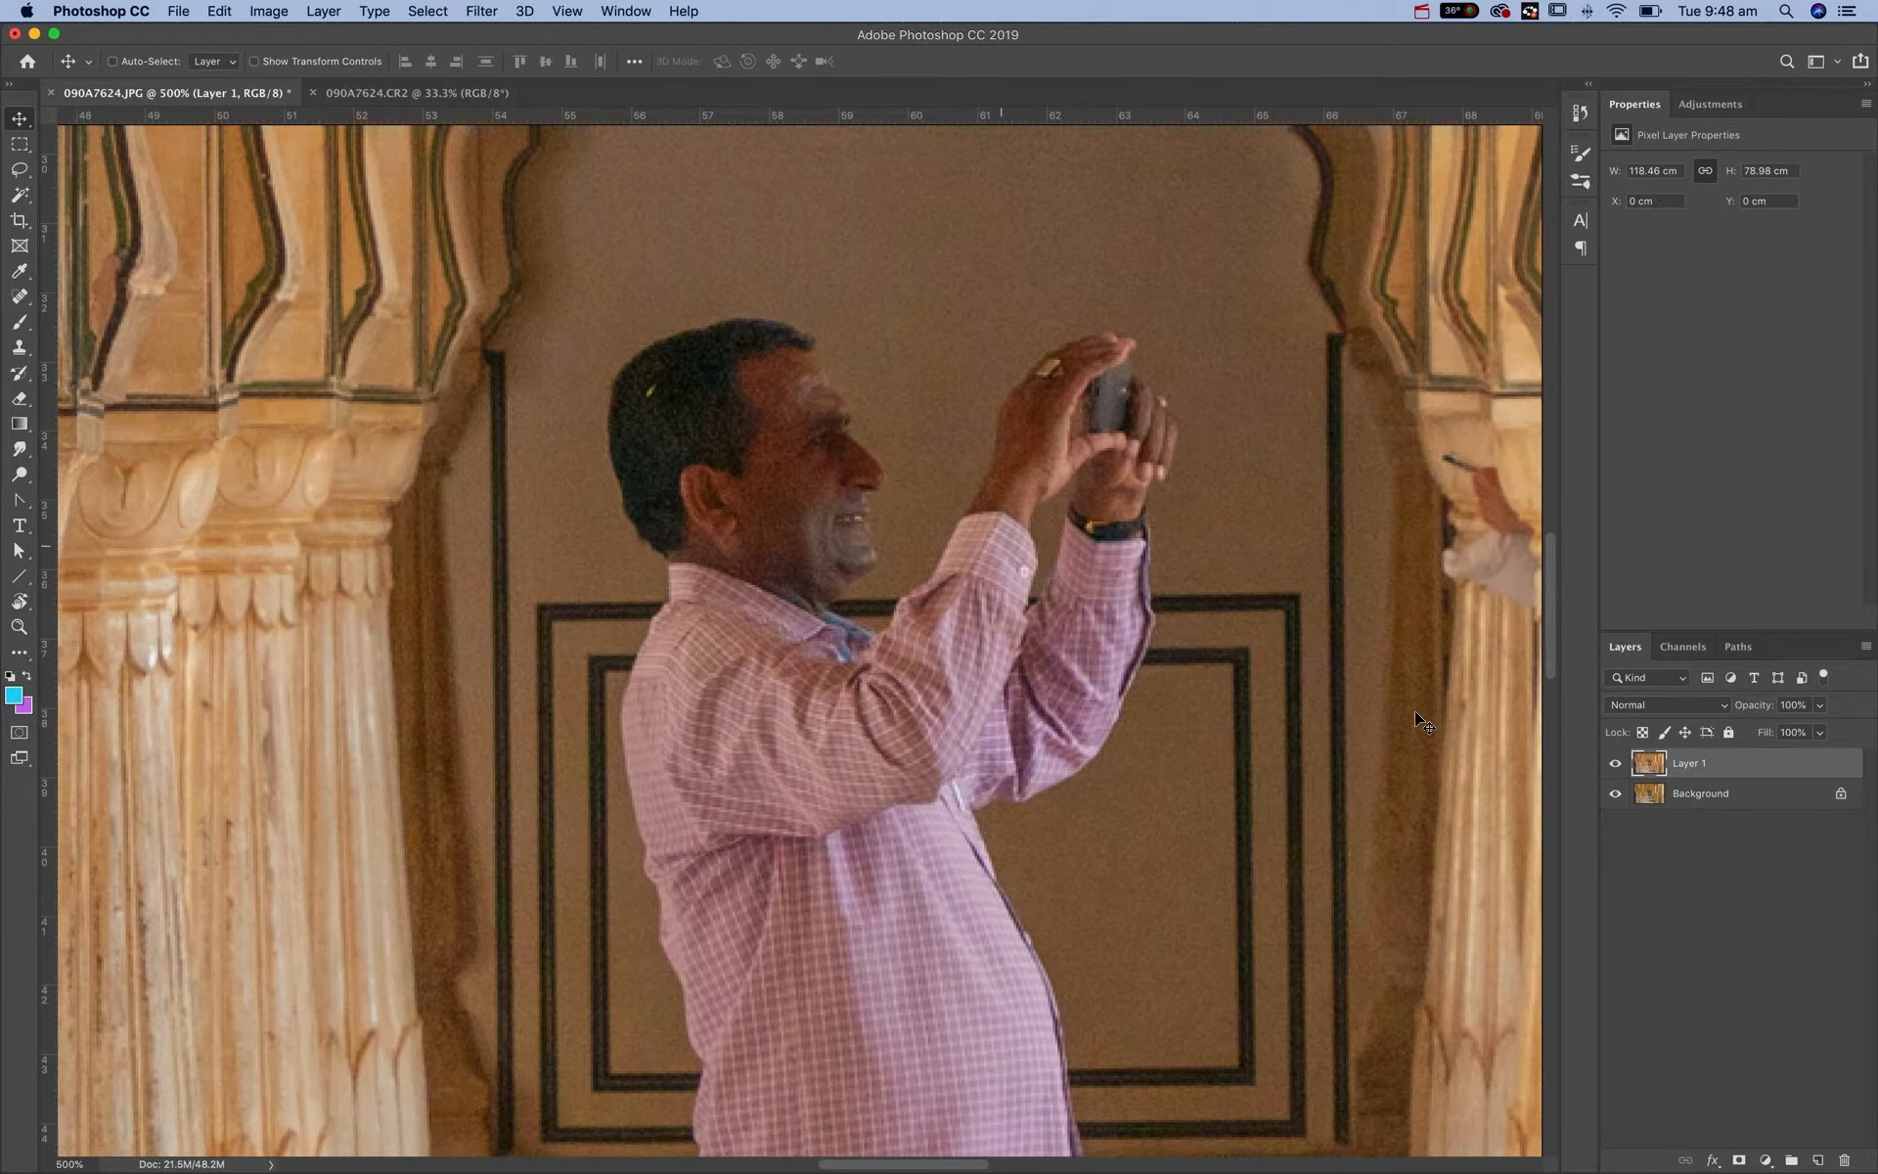
pyautogui.click(1616, 764)
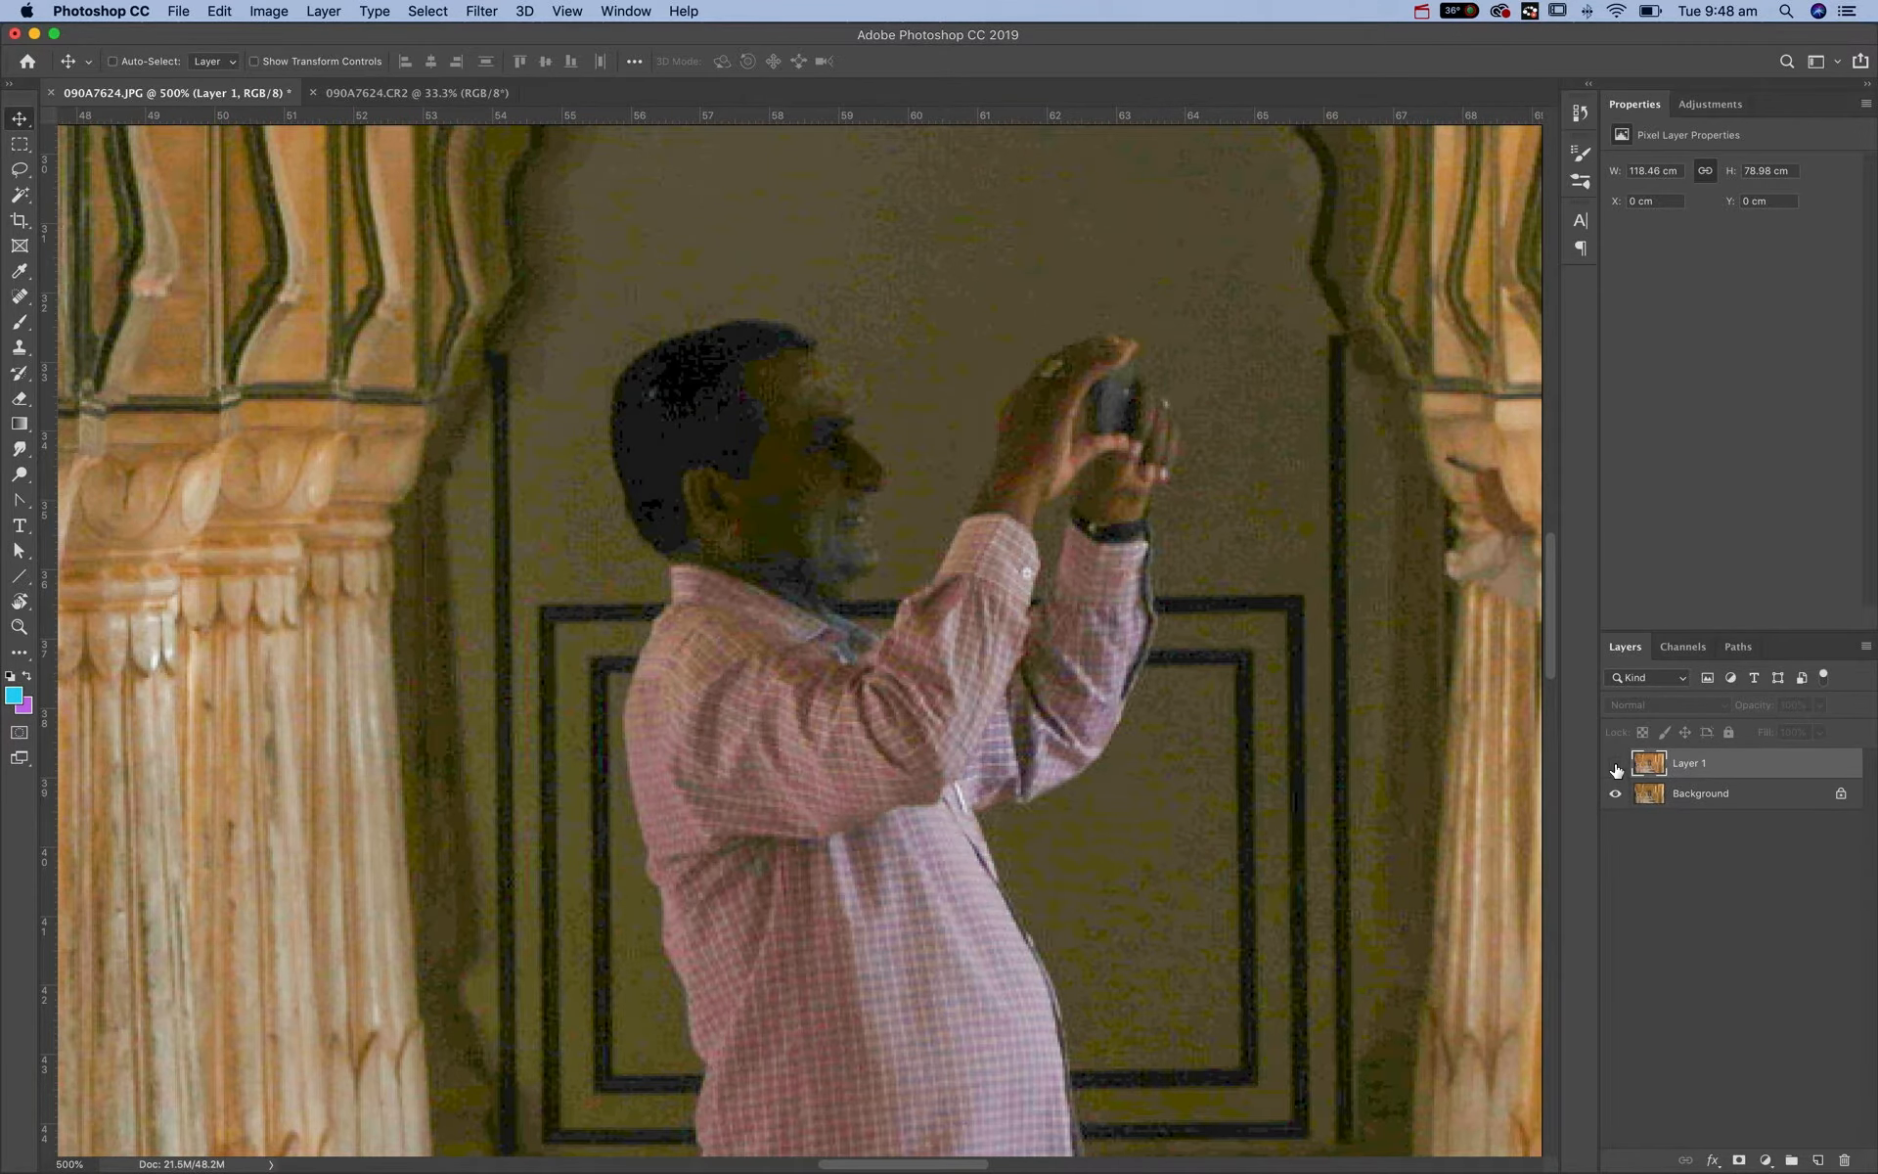
pyautogui.click(1616, 764)
pyautogui.click(1616, 764)
pyautogui.click(1616, 764)
# - Compare shadow detail and noise in the man's face, hair and shirt at 700% by hiding and showing Layer 1
pyautogui.press('super+equal')
pyautogui.press('super+equal')
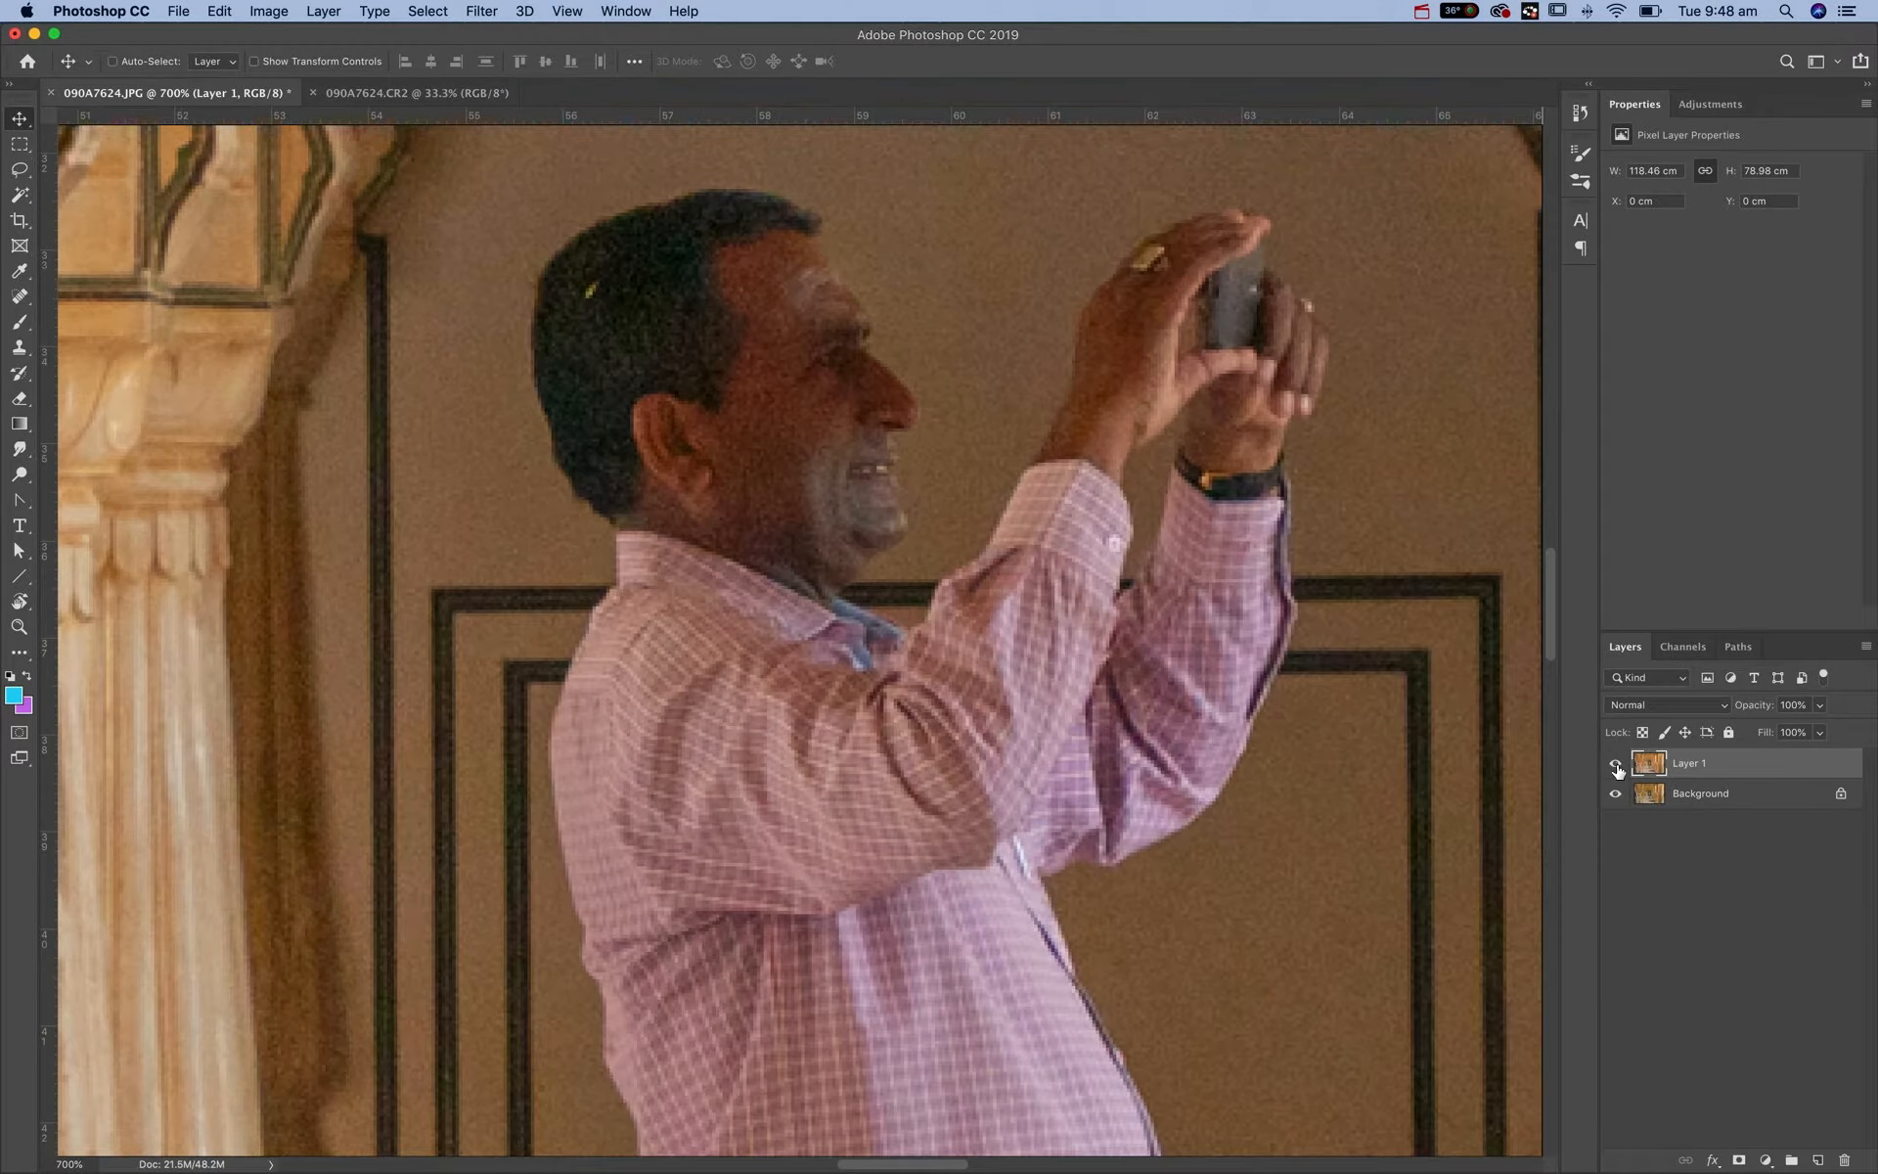
pyautogui.click(1614, 764)
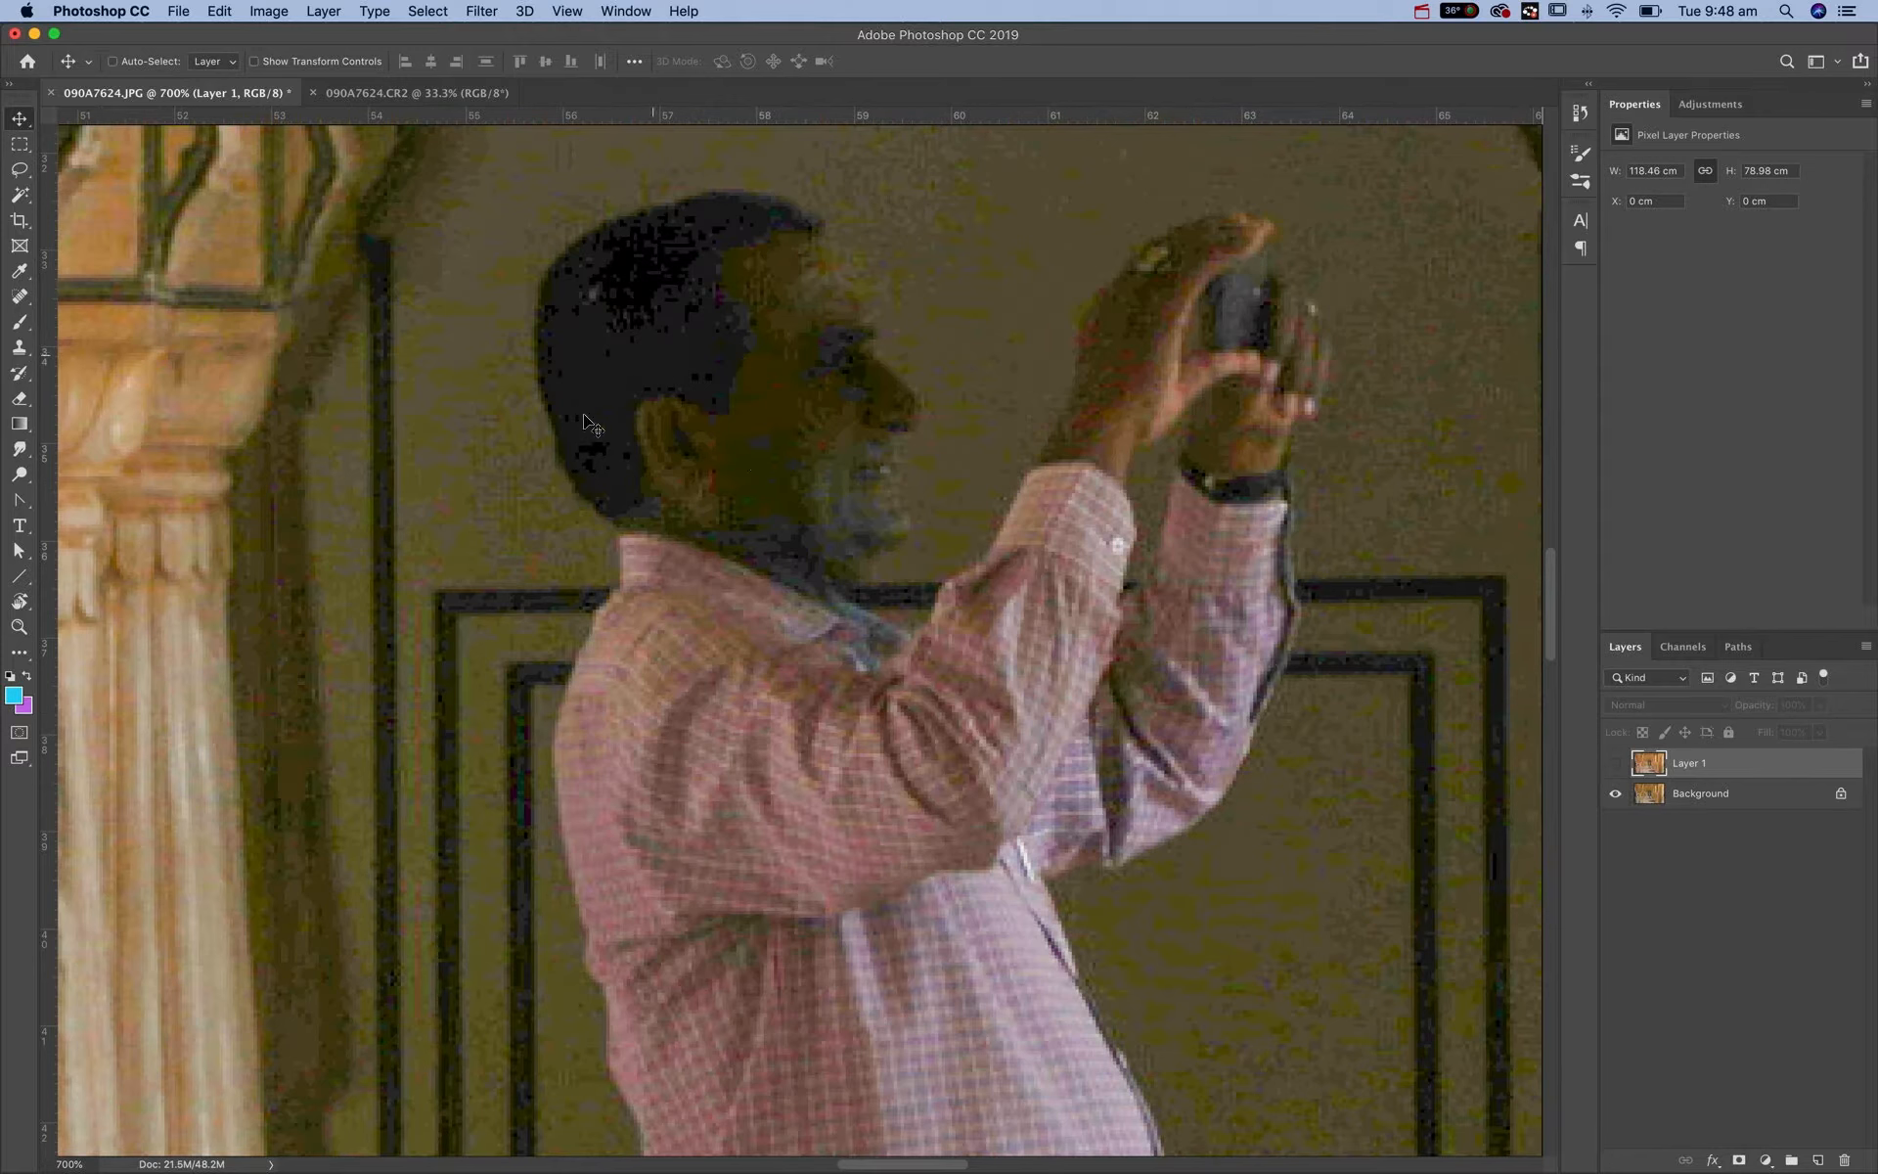
pyautogui.click(1616, 764)
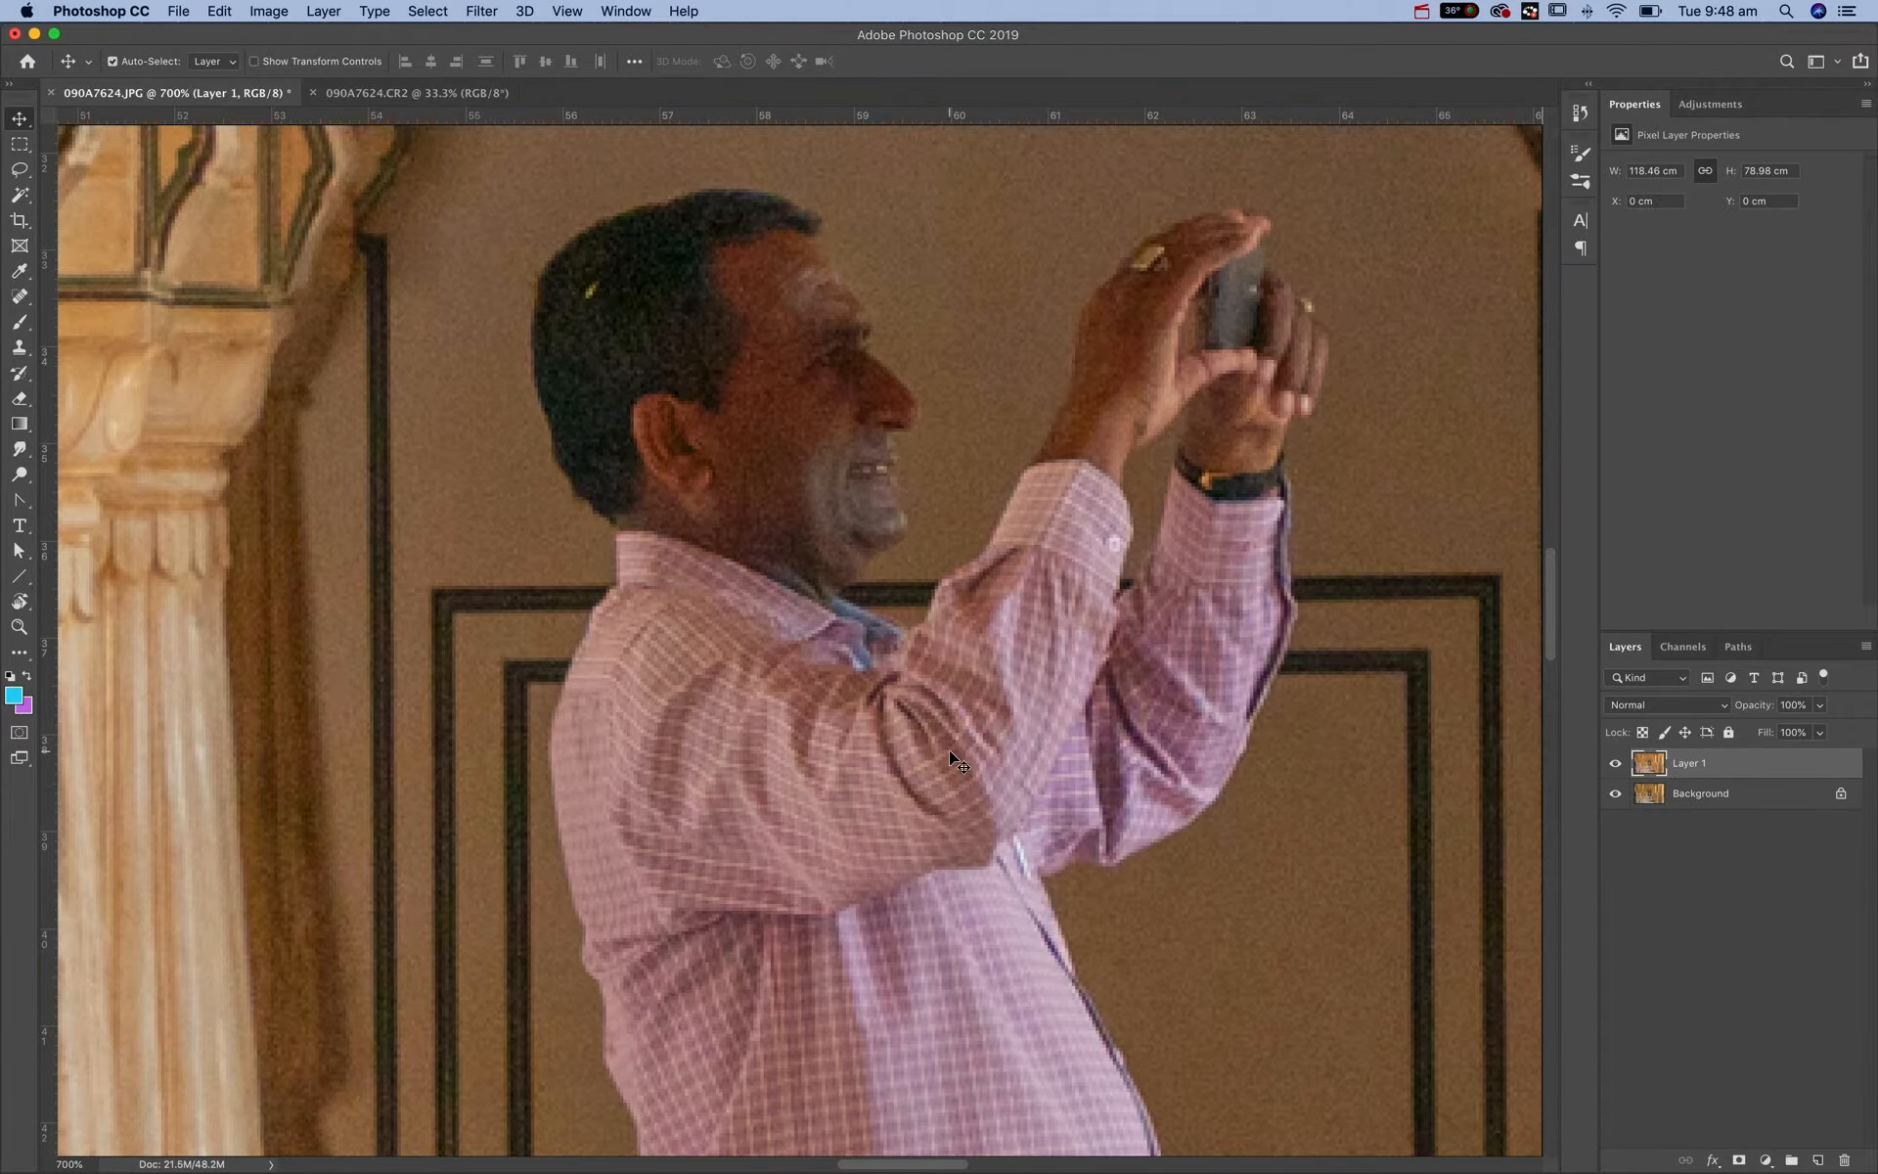
pyautogui.press('super+minus')
pyautogui.press('super+minus')
pyautogui.press('super+minus')
pyautogui.press('super+minus')
pyautogui.press('super+minus')
pyautogui.press('super+minus')
pyautogui.press('super+minus')
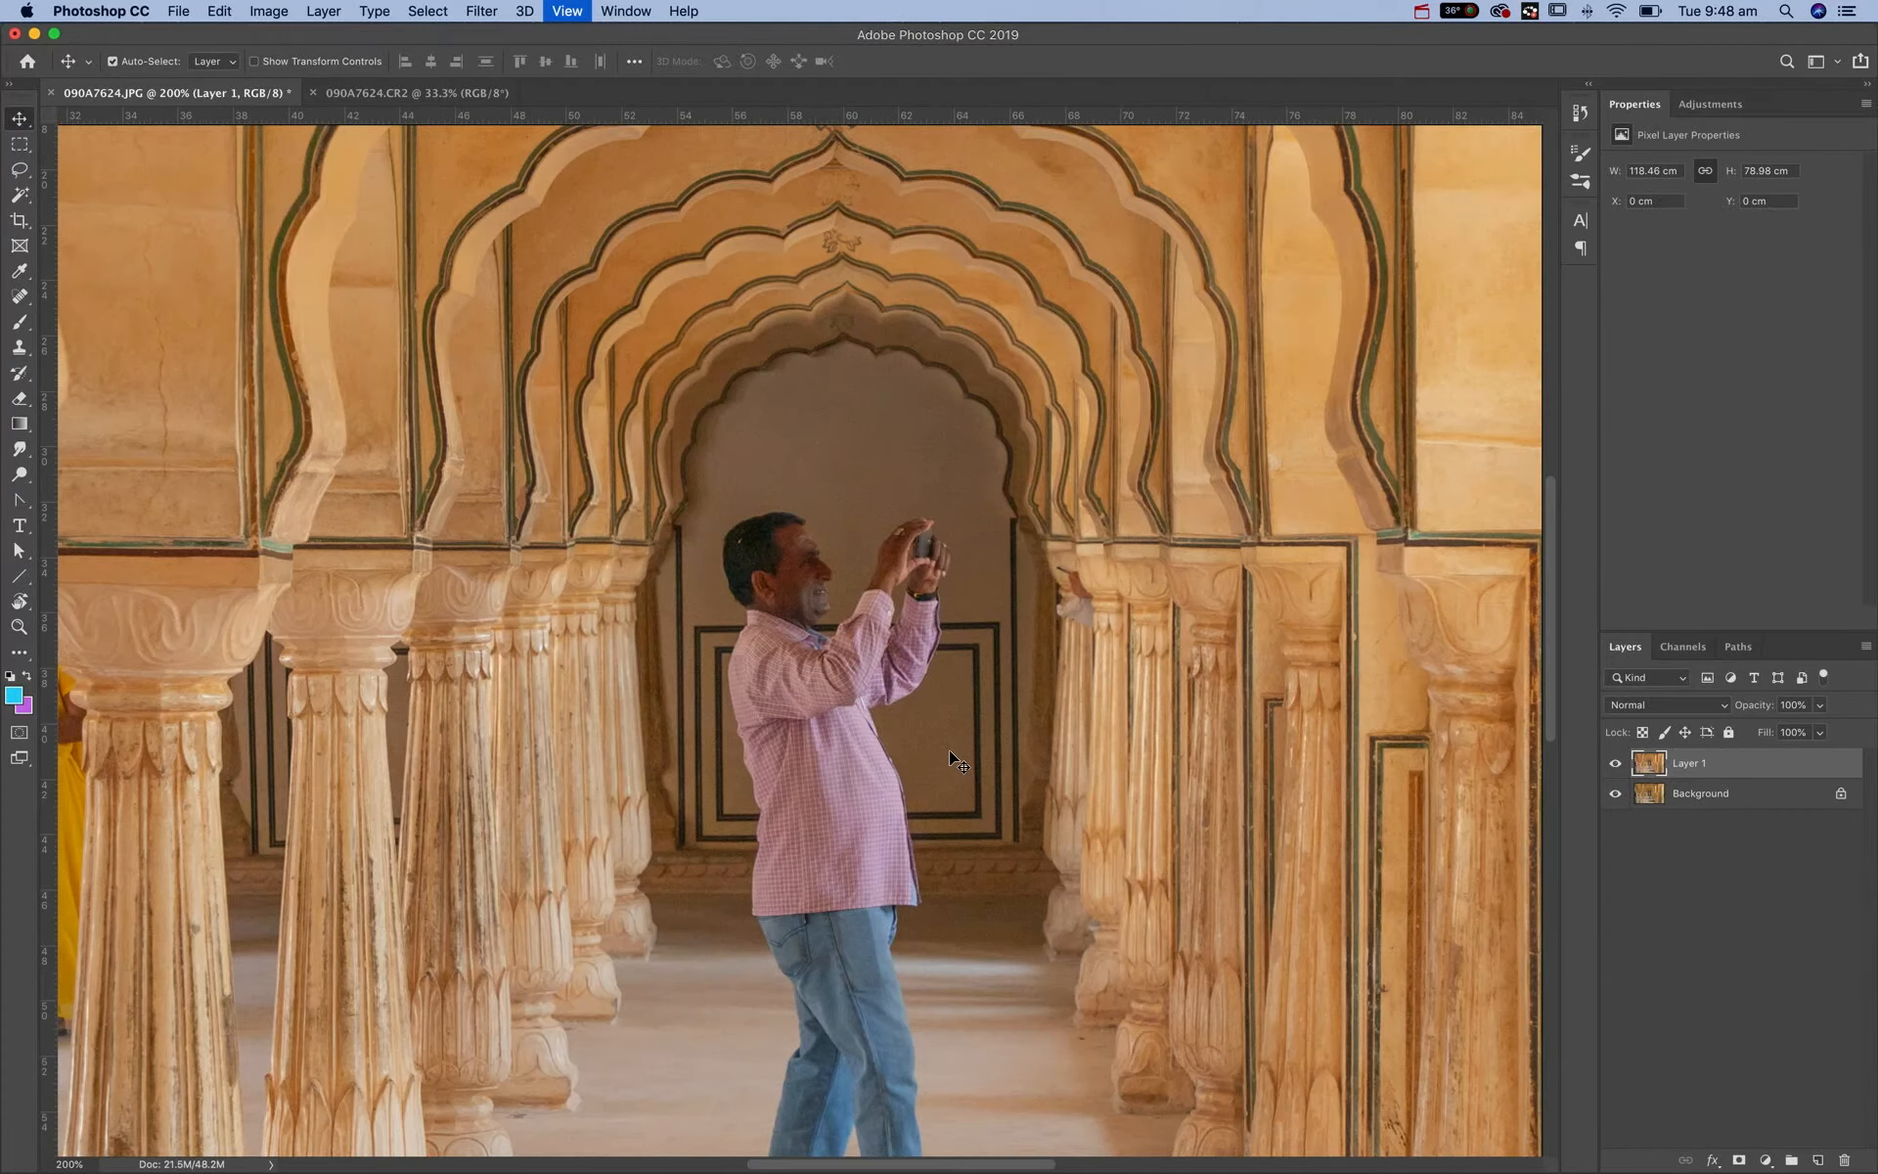
pyautogui.press('super+minus')
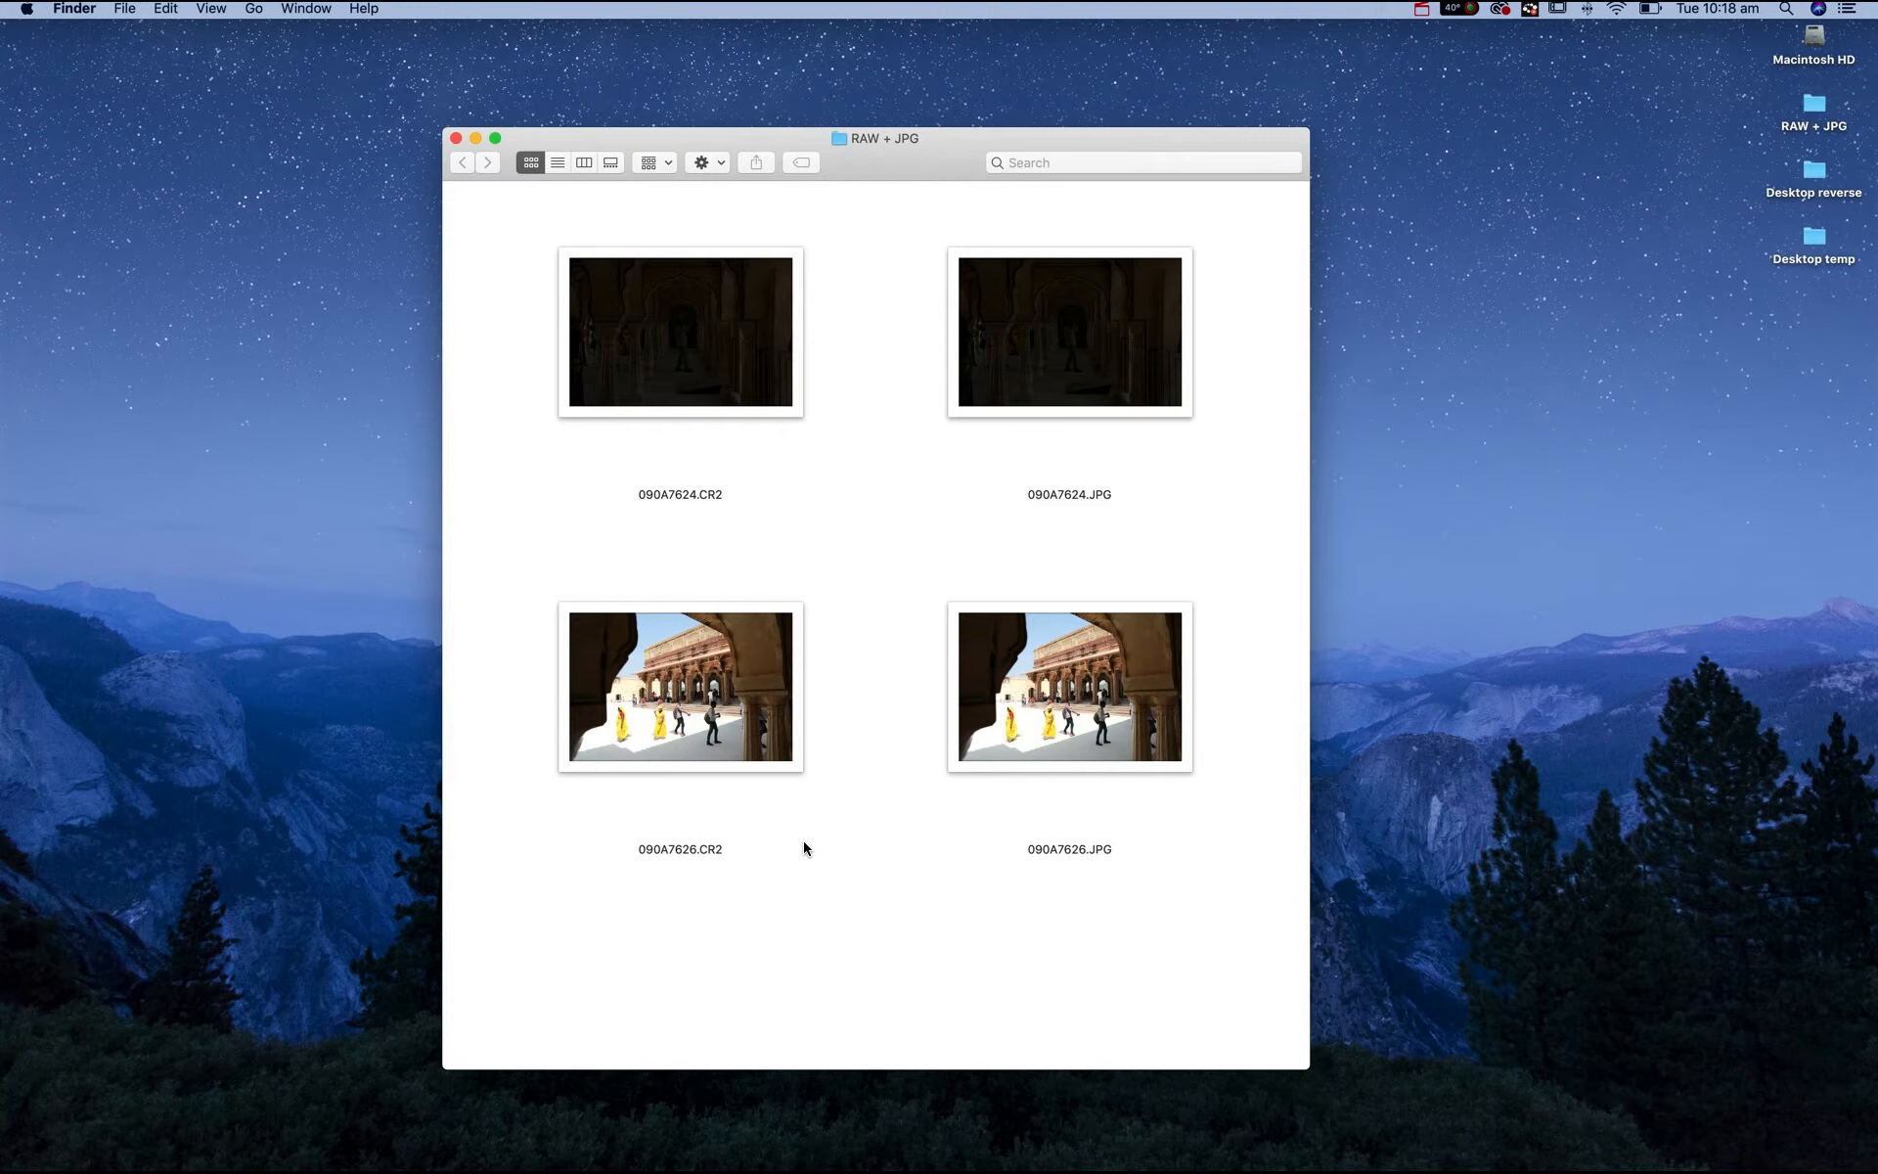
# - Preview 090A7626.CR2 from the RAW + JPG folder and open it in Adobe Photoshop CC 2019
pyautogui.click(778, 711)
pyautogui.press('space')
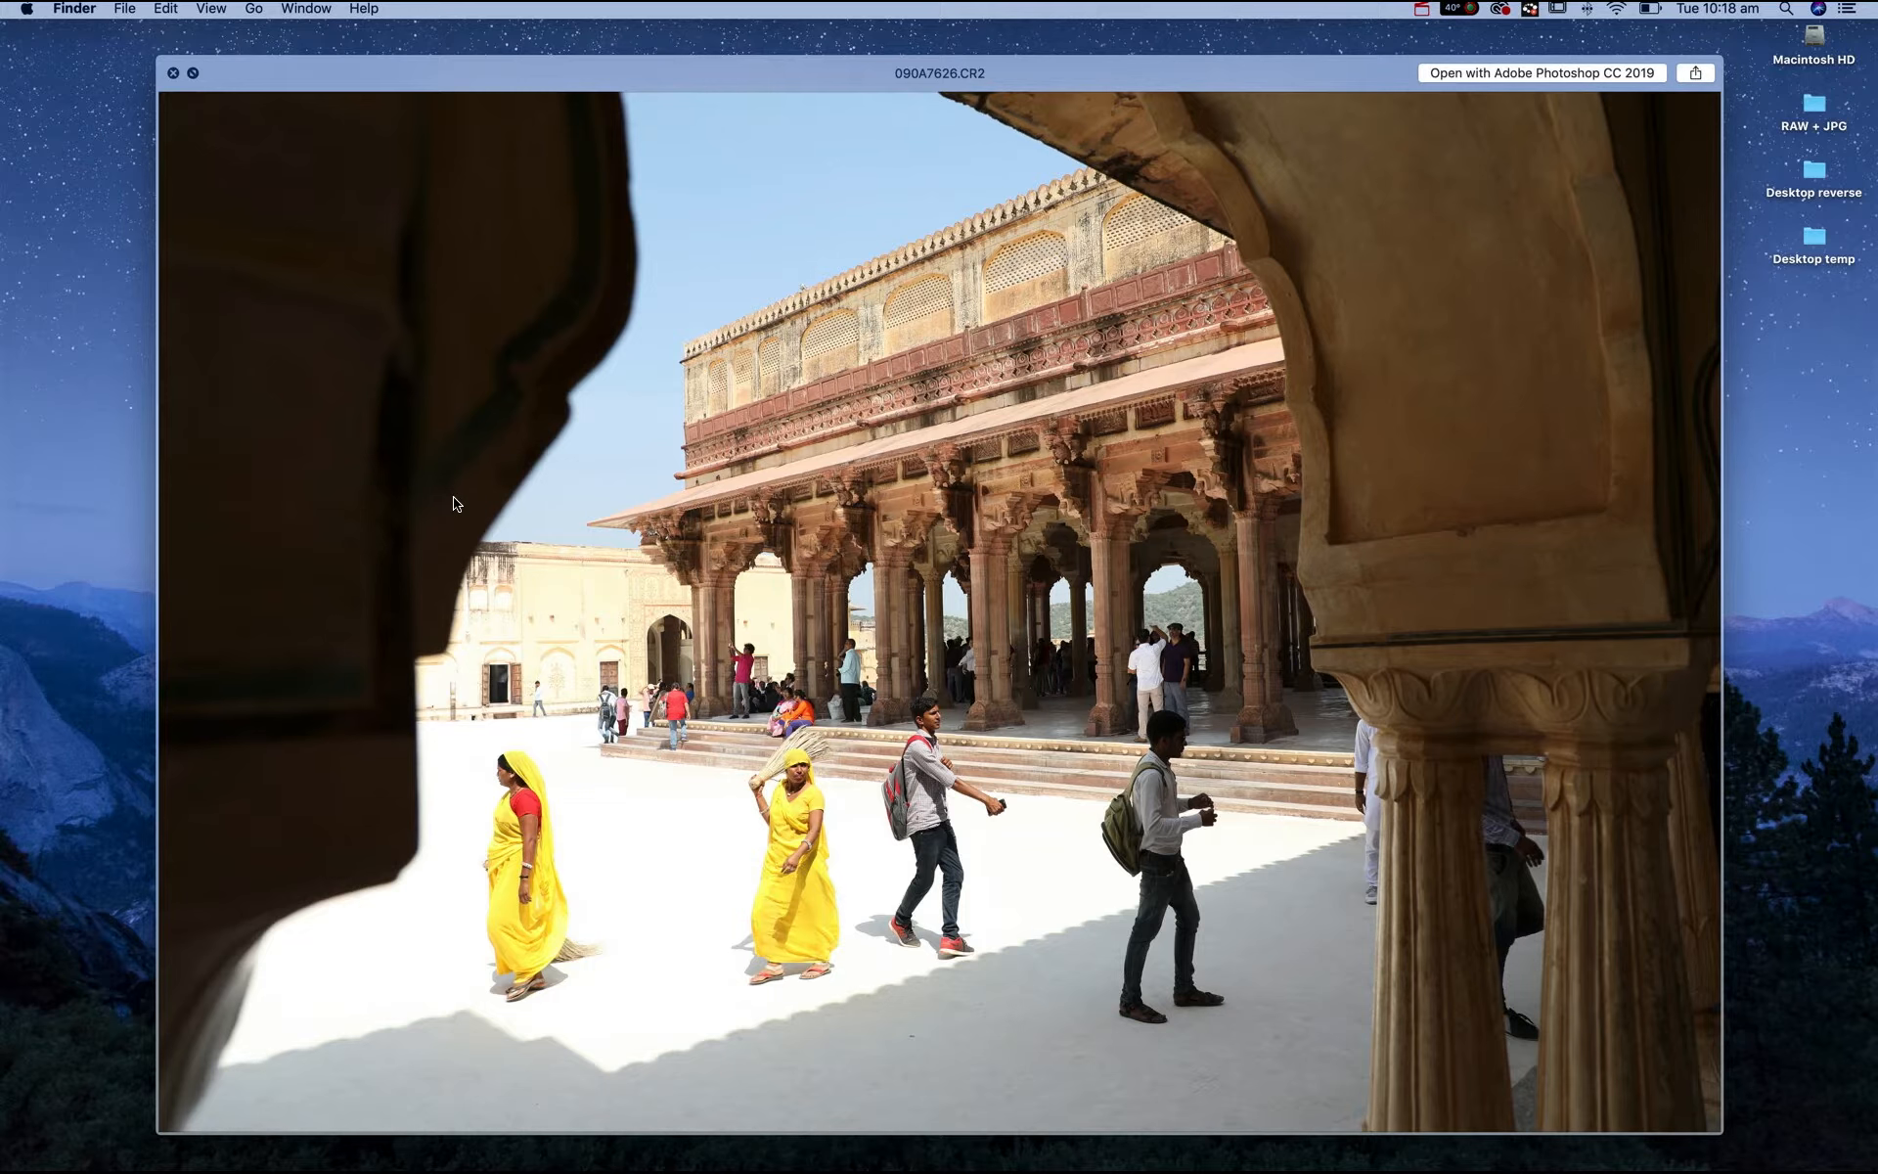
pyautogui.press('space')
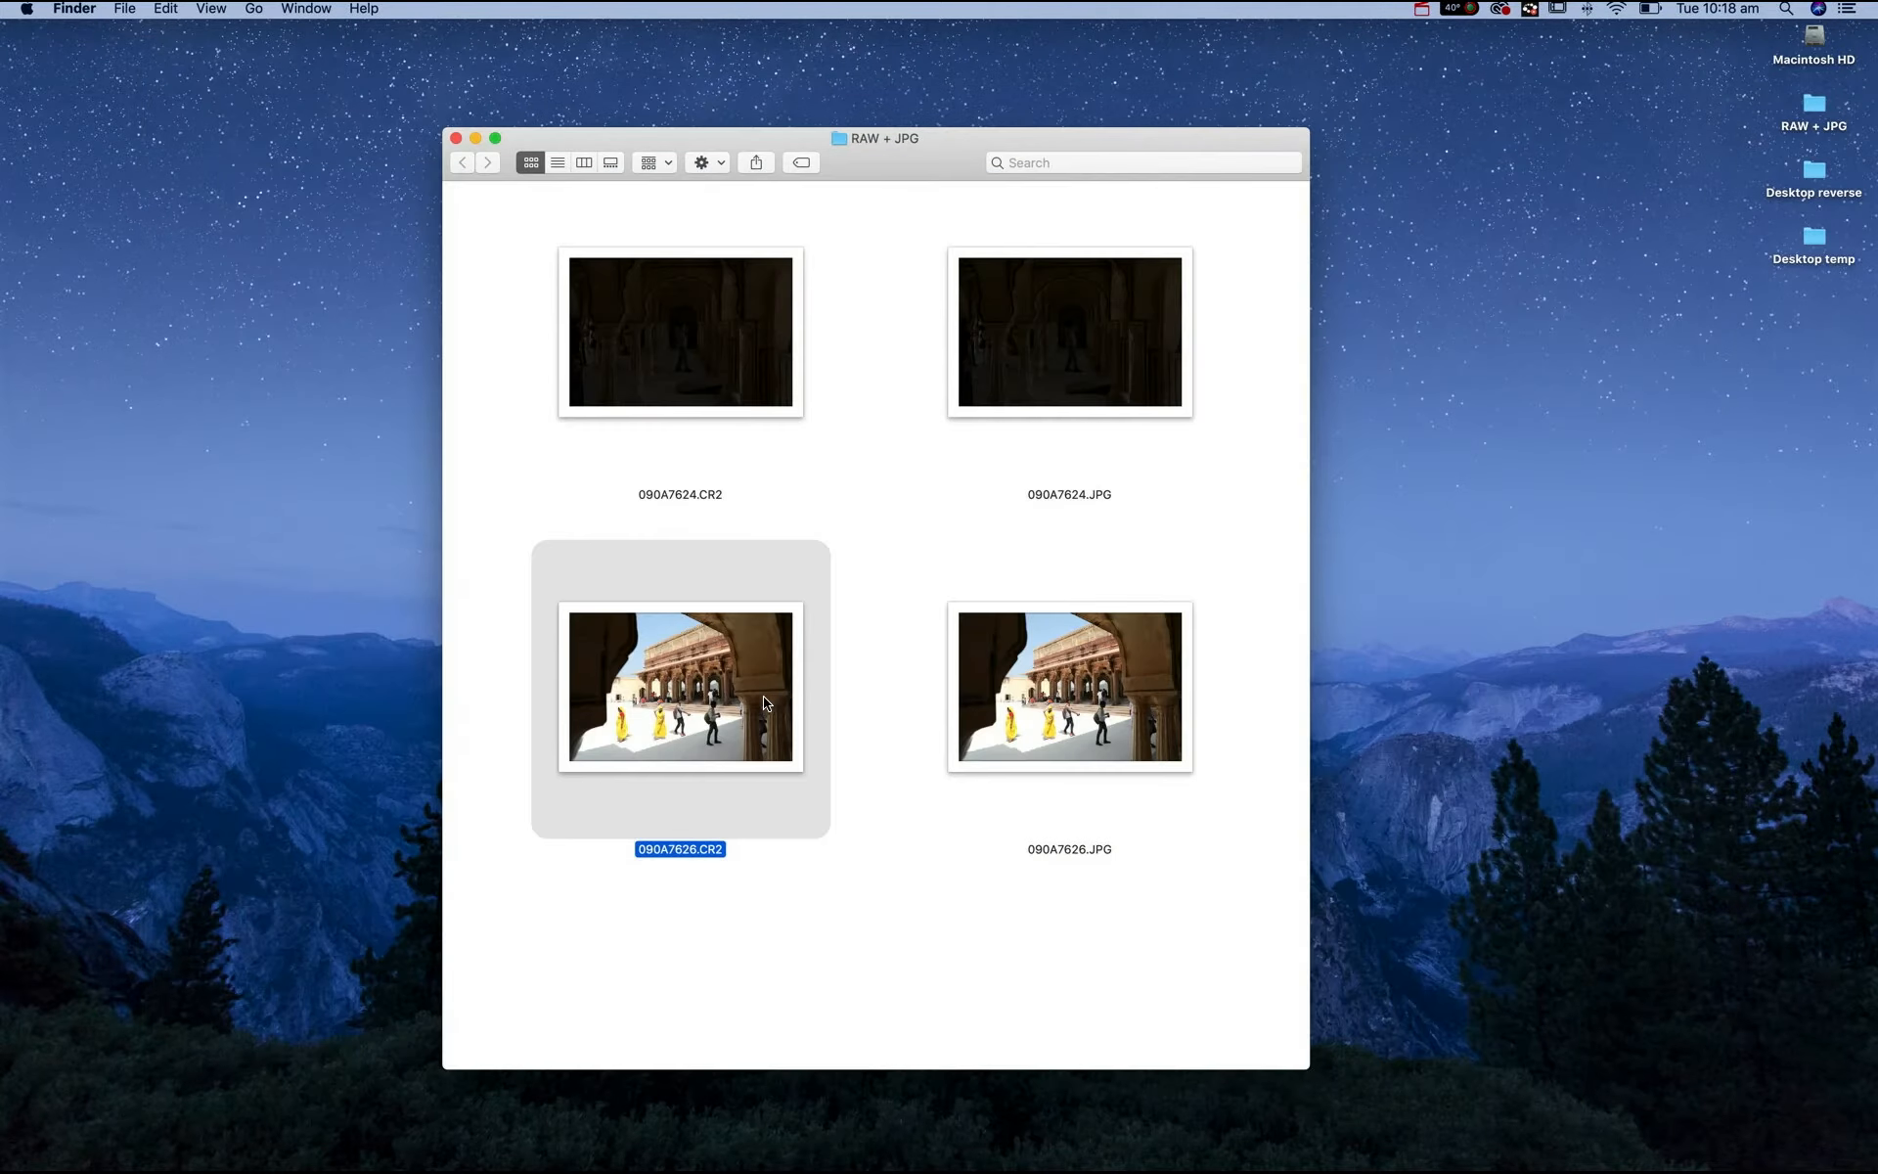
pyautogui.rightClick(766, 702)
pyautogui.moveTo(831, 725)
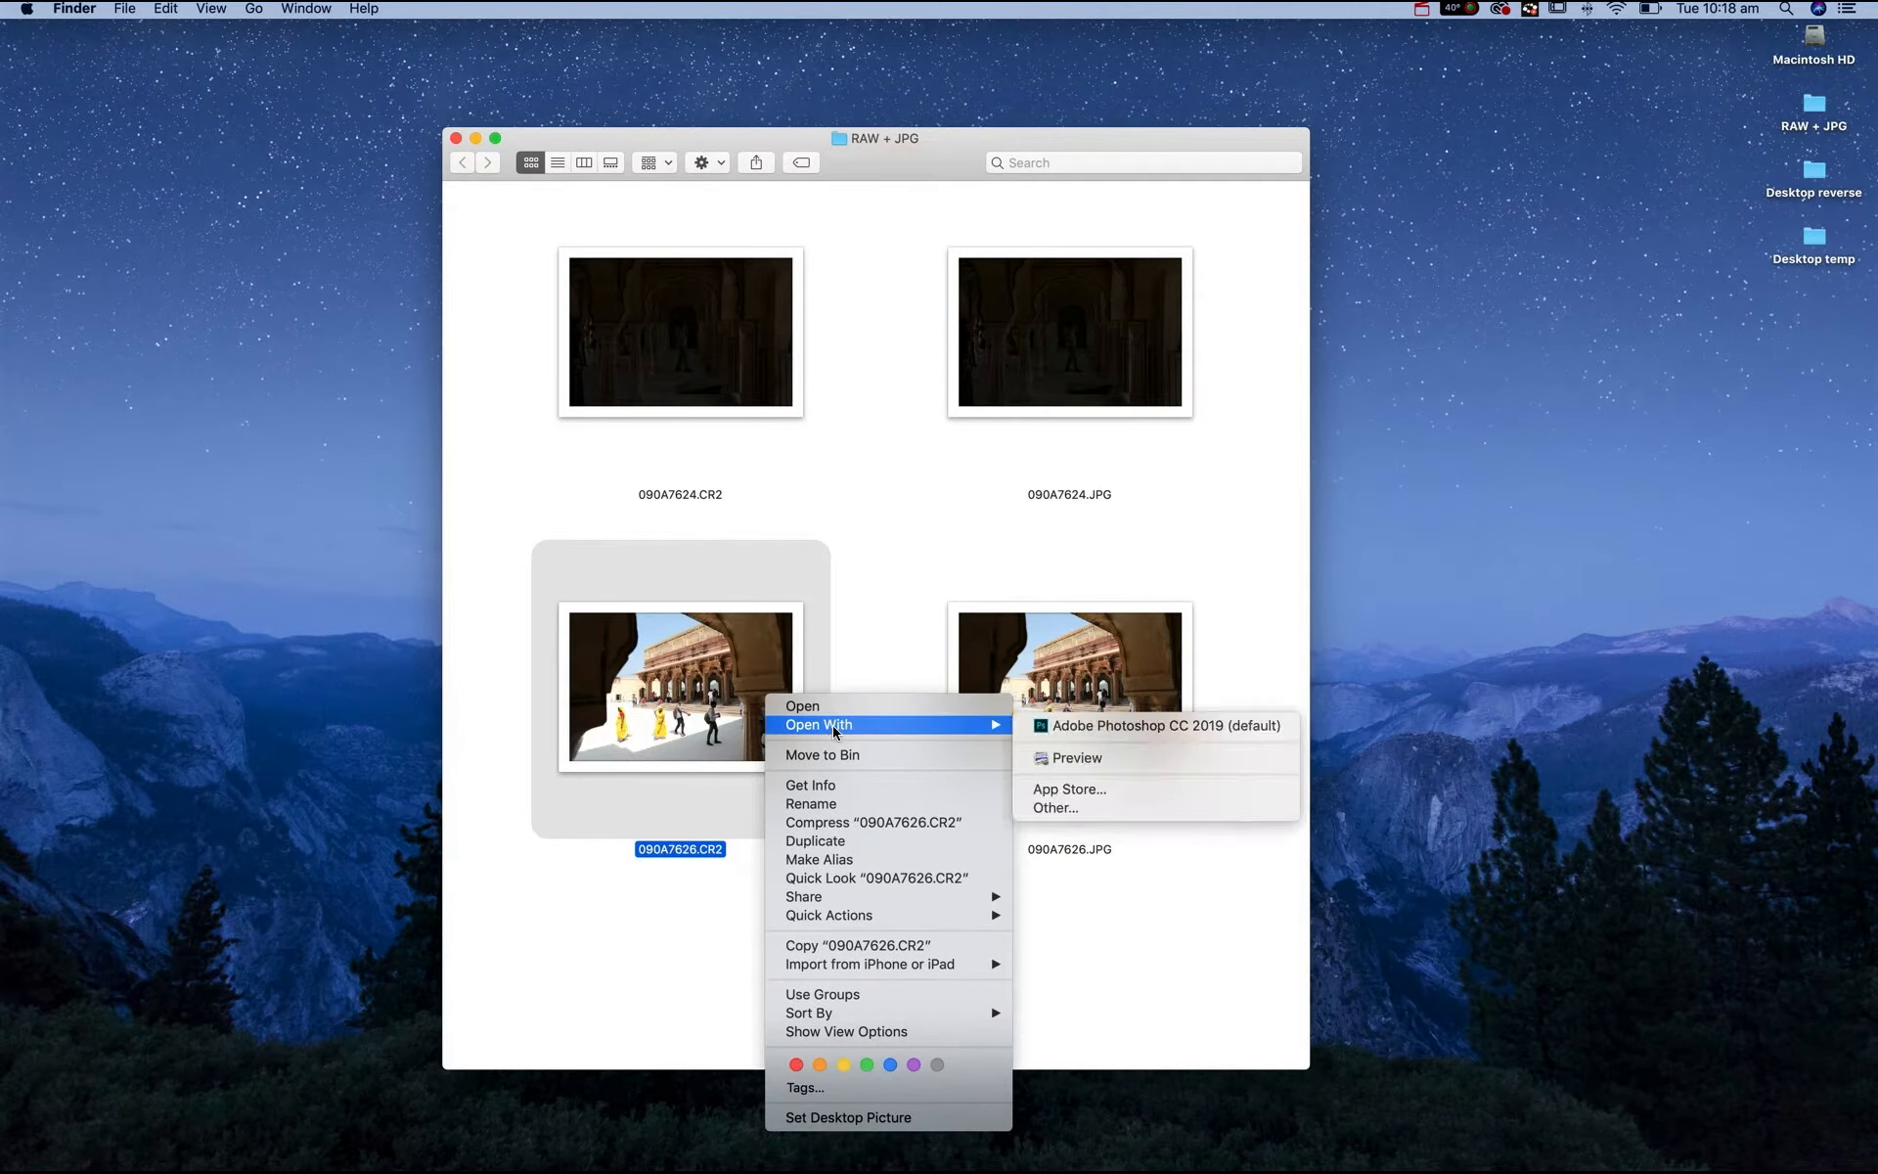
pyautogui.click(1147, 725)
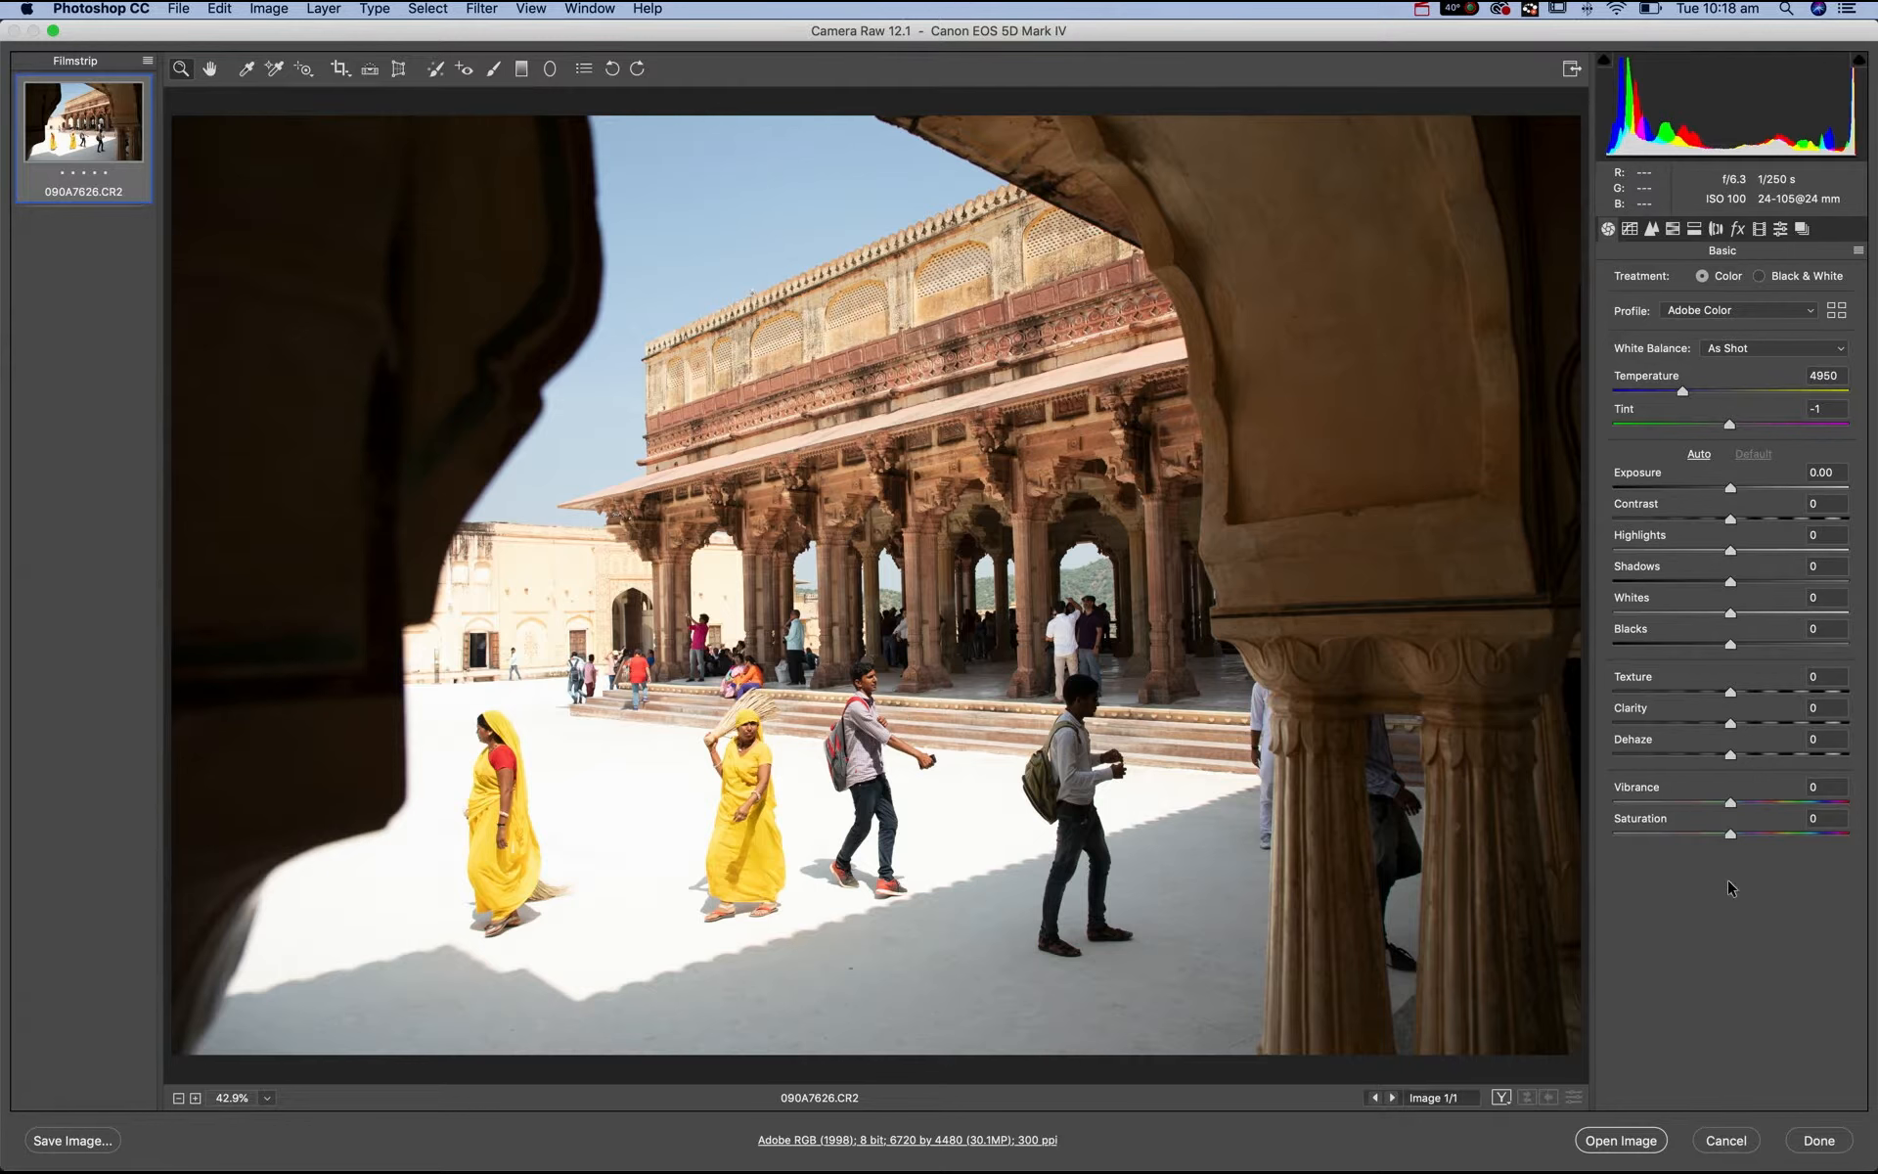
# - Set the courtyard photo's Exposure to -0.10, Shadows to +97 and Blacks to +33
pyautogui.moveTo(1733, 485)
pyautogui.mouseDown()
pyautogui.moveTo(1786, 486)
pyautogui.moveTo(1728, 487)
pyautogui.mouseUp()
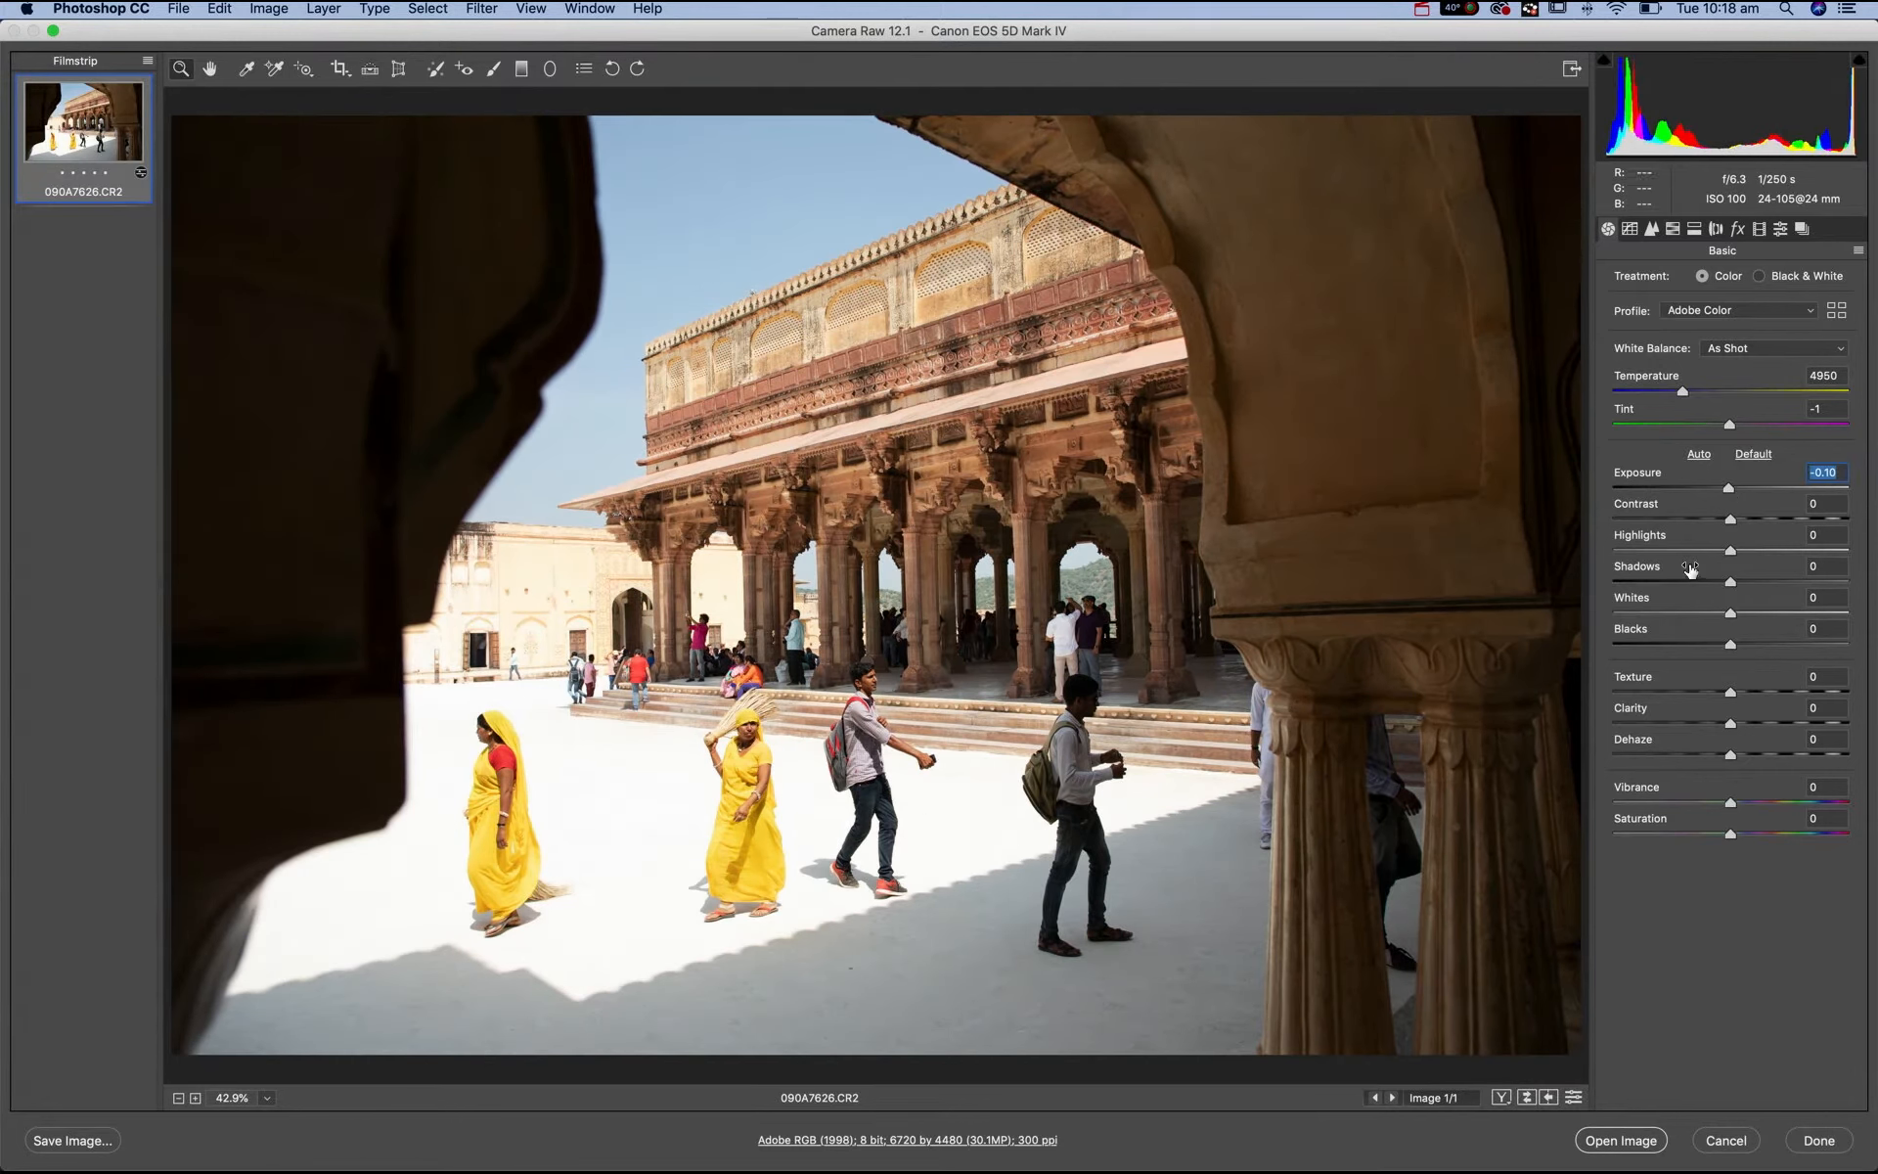
pyautogui.moveTo(1732, 585); pyautogui.dragTo(1844, 599)
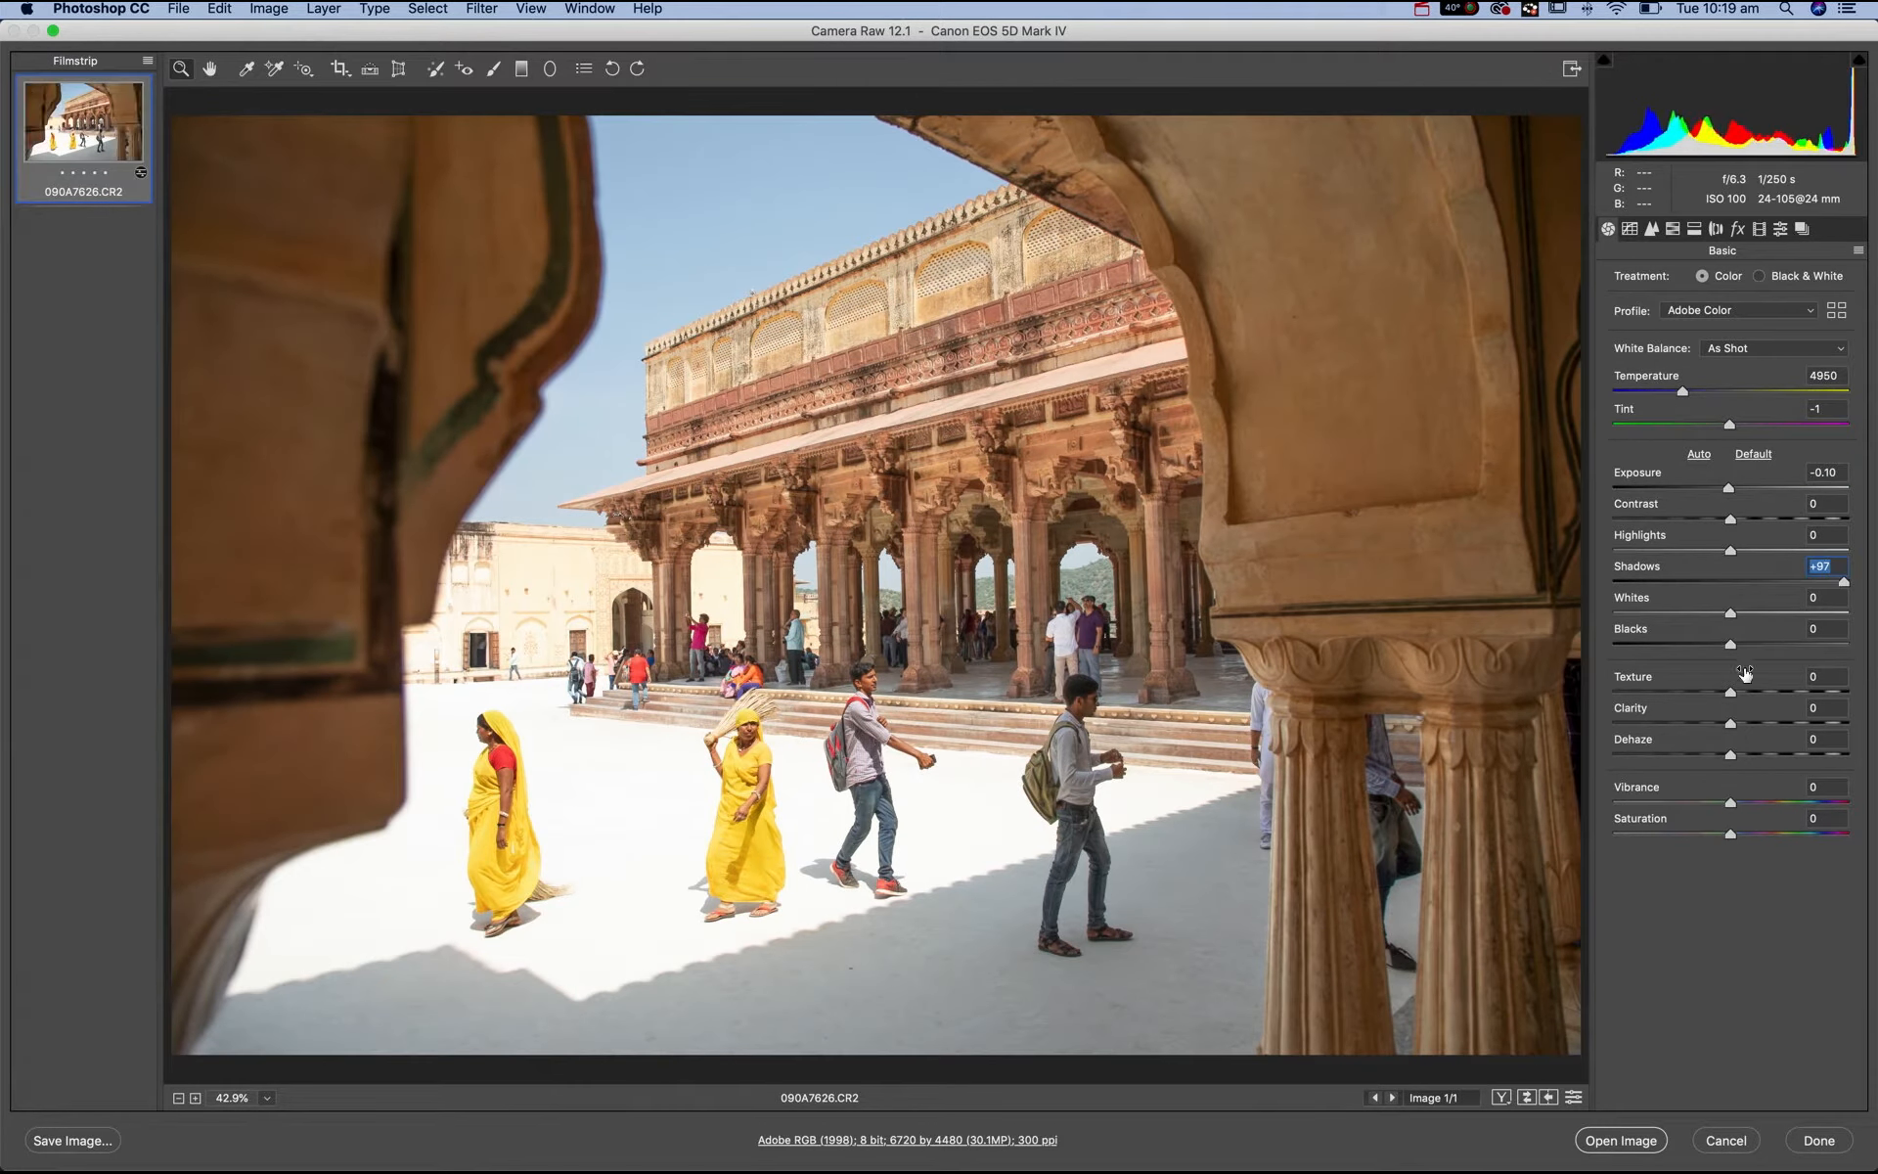
pyautogui.moveTo(1730, 646); pyautogui.dragTo(1769, 647)
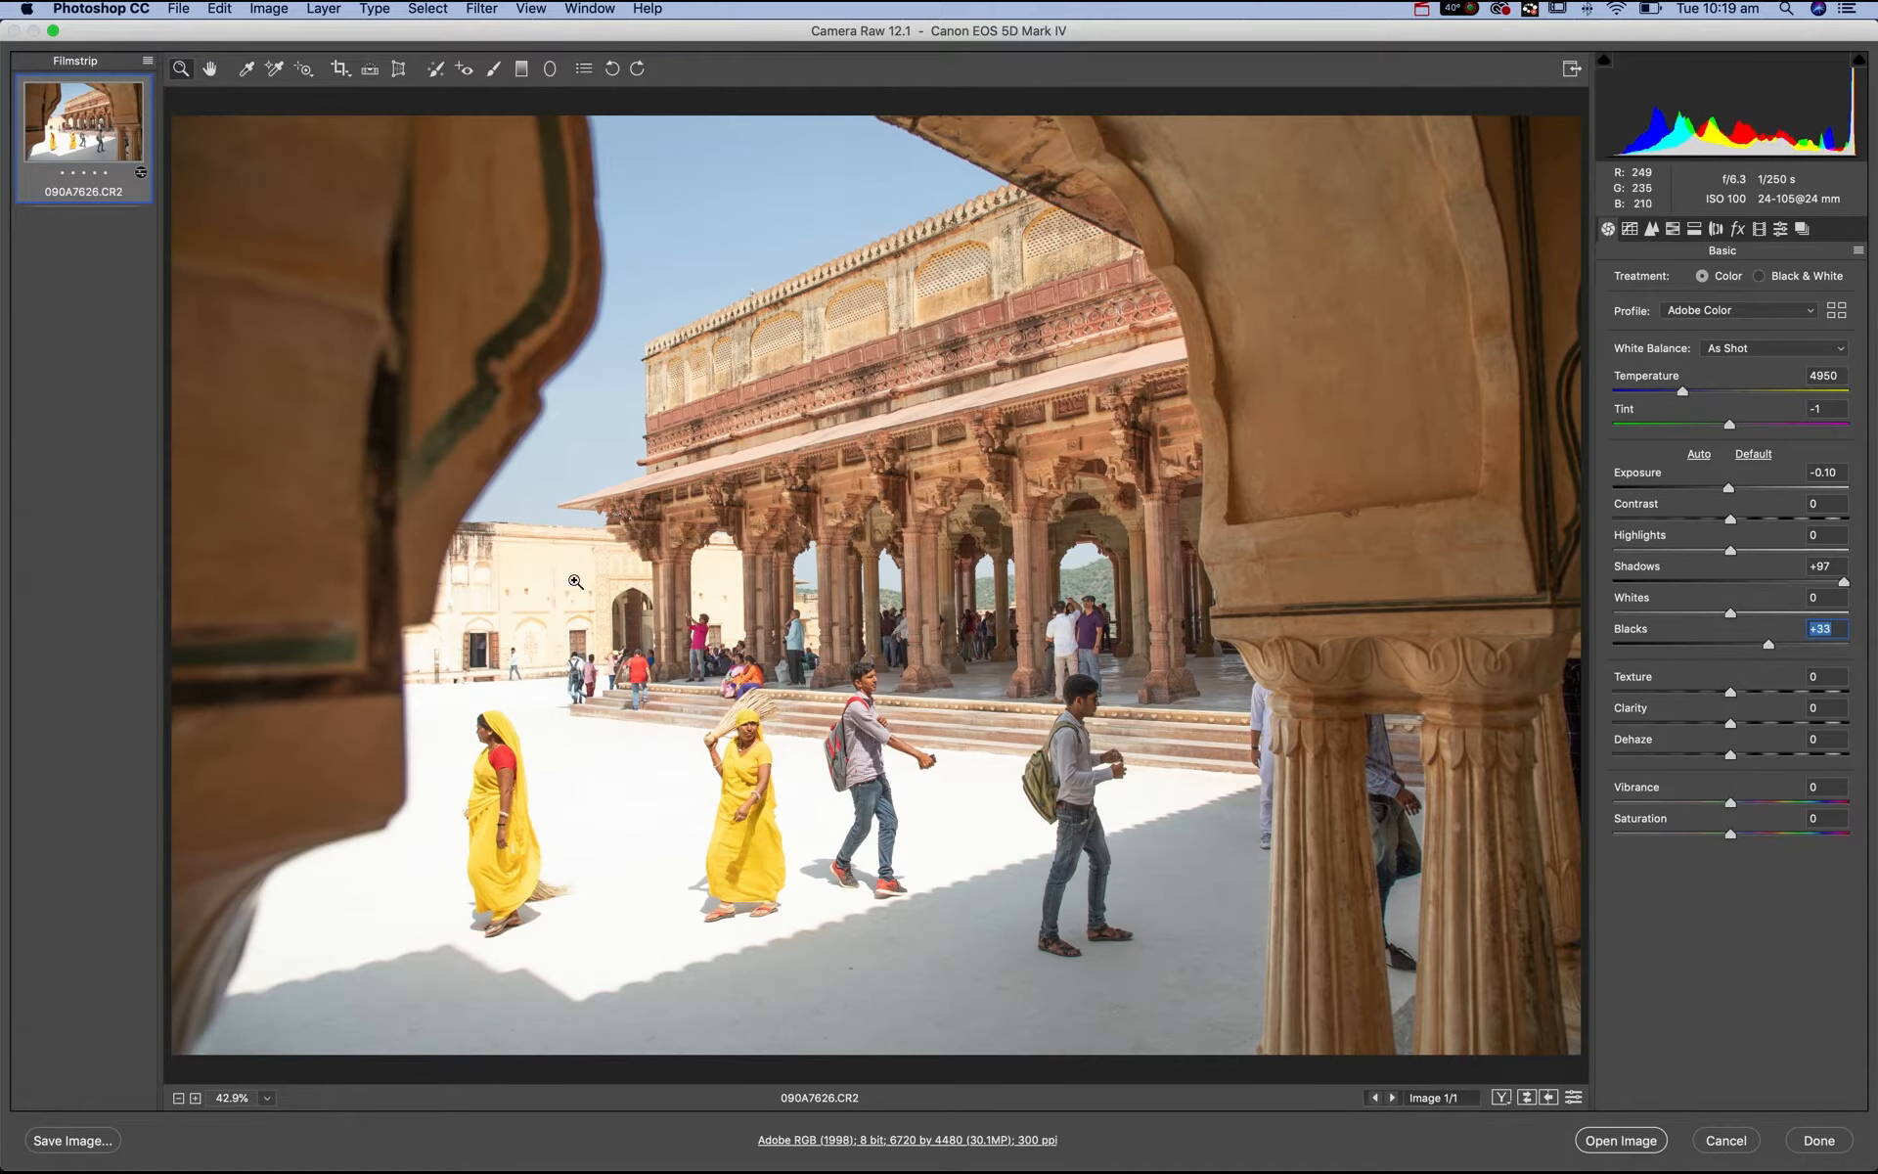
# - Inspect the colonnade and bright courtyard up close, and lower both Highlights and Whites to -100
pyautogui.click(996, 582)
pyautogui.click(996, 582)
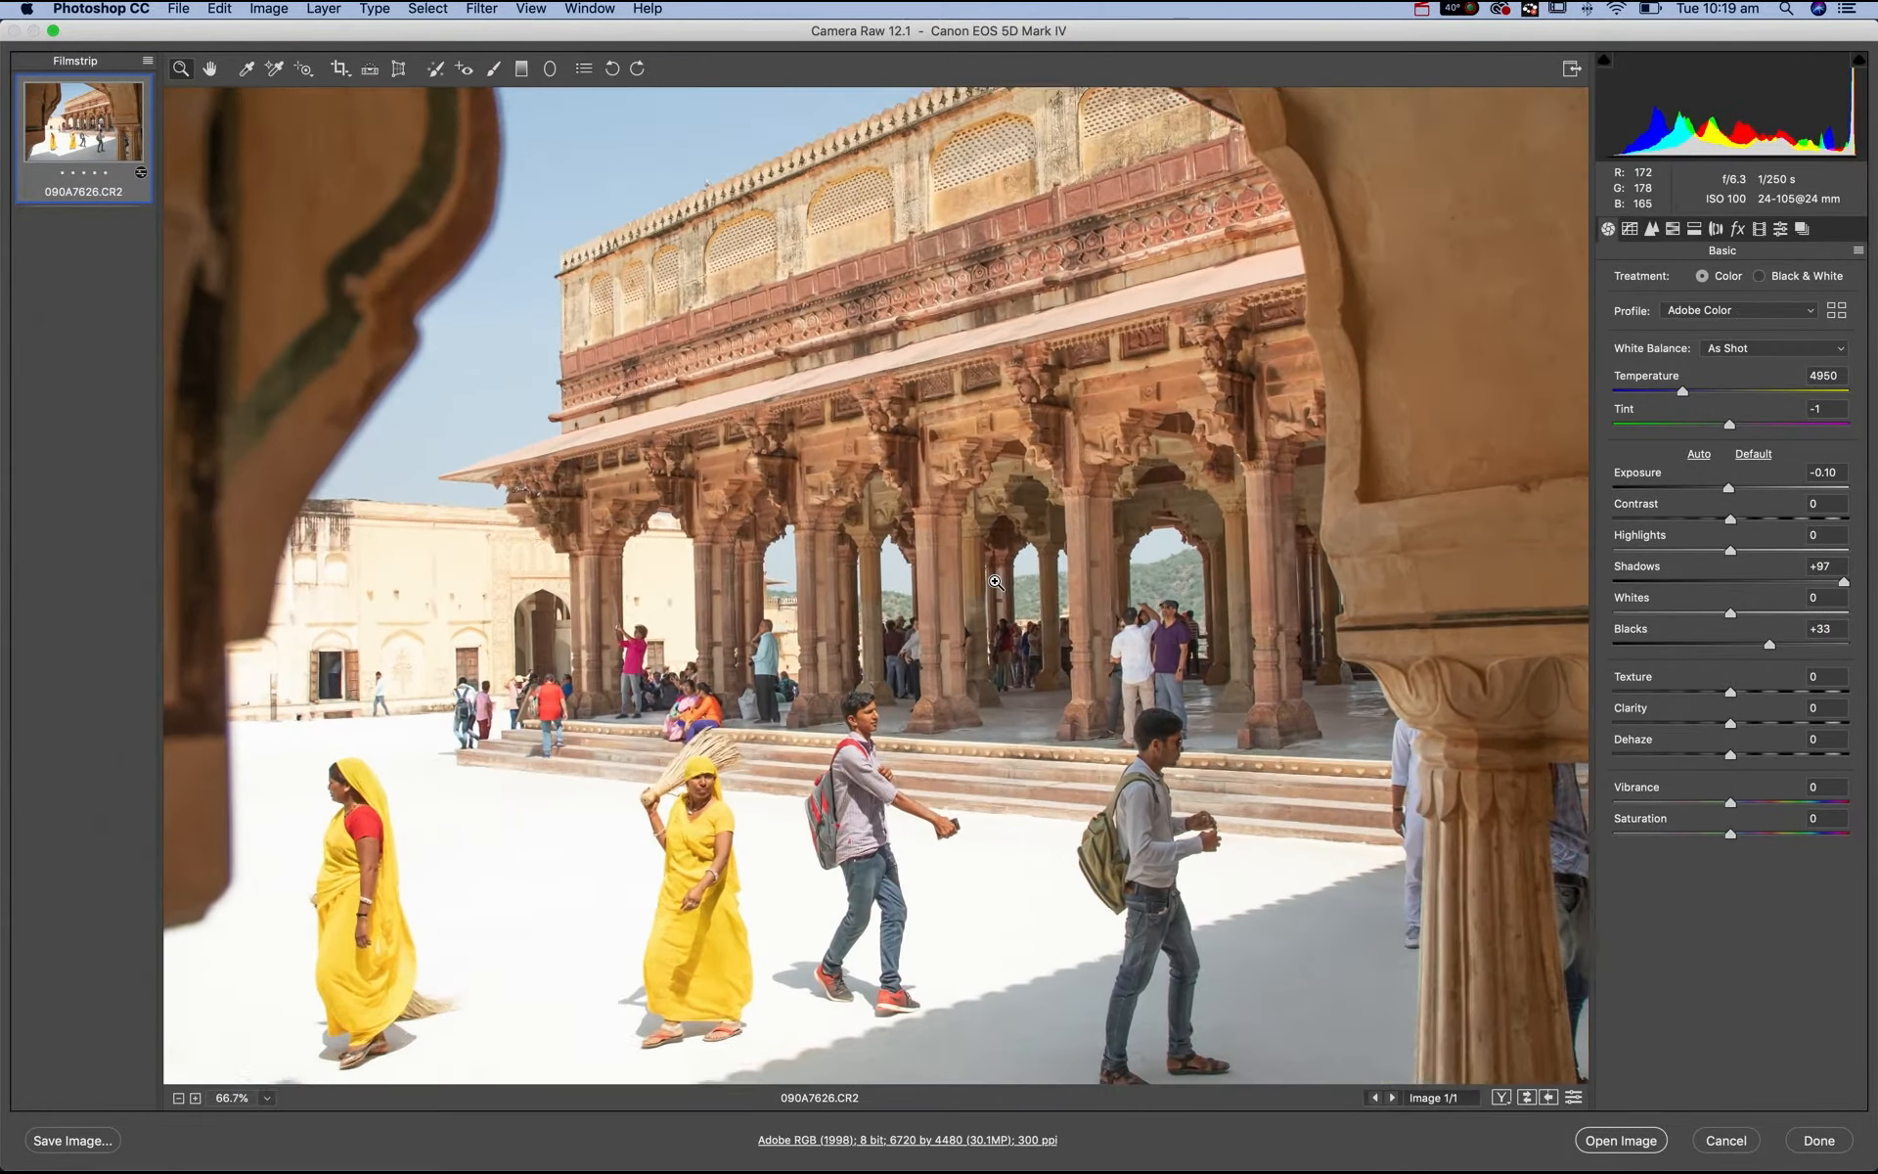
pyautogui.click(995, 582)
pyautogui.click(996, 582)
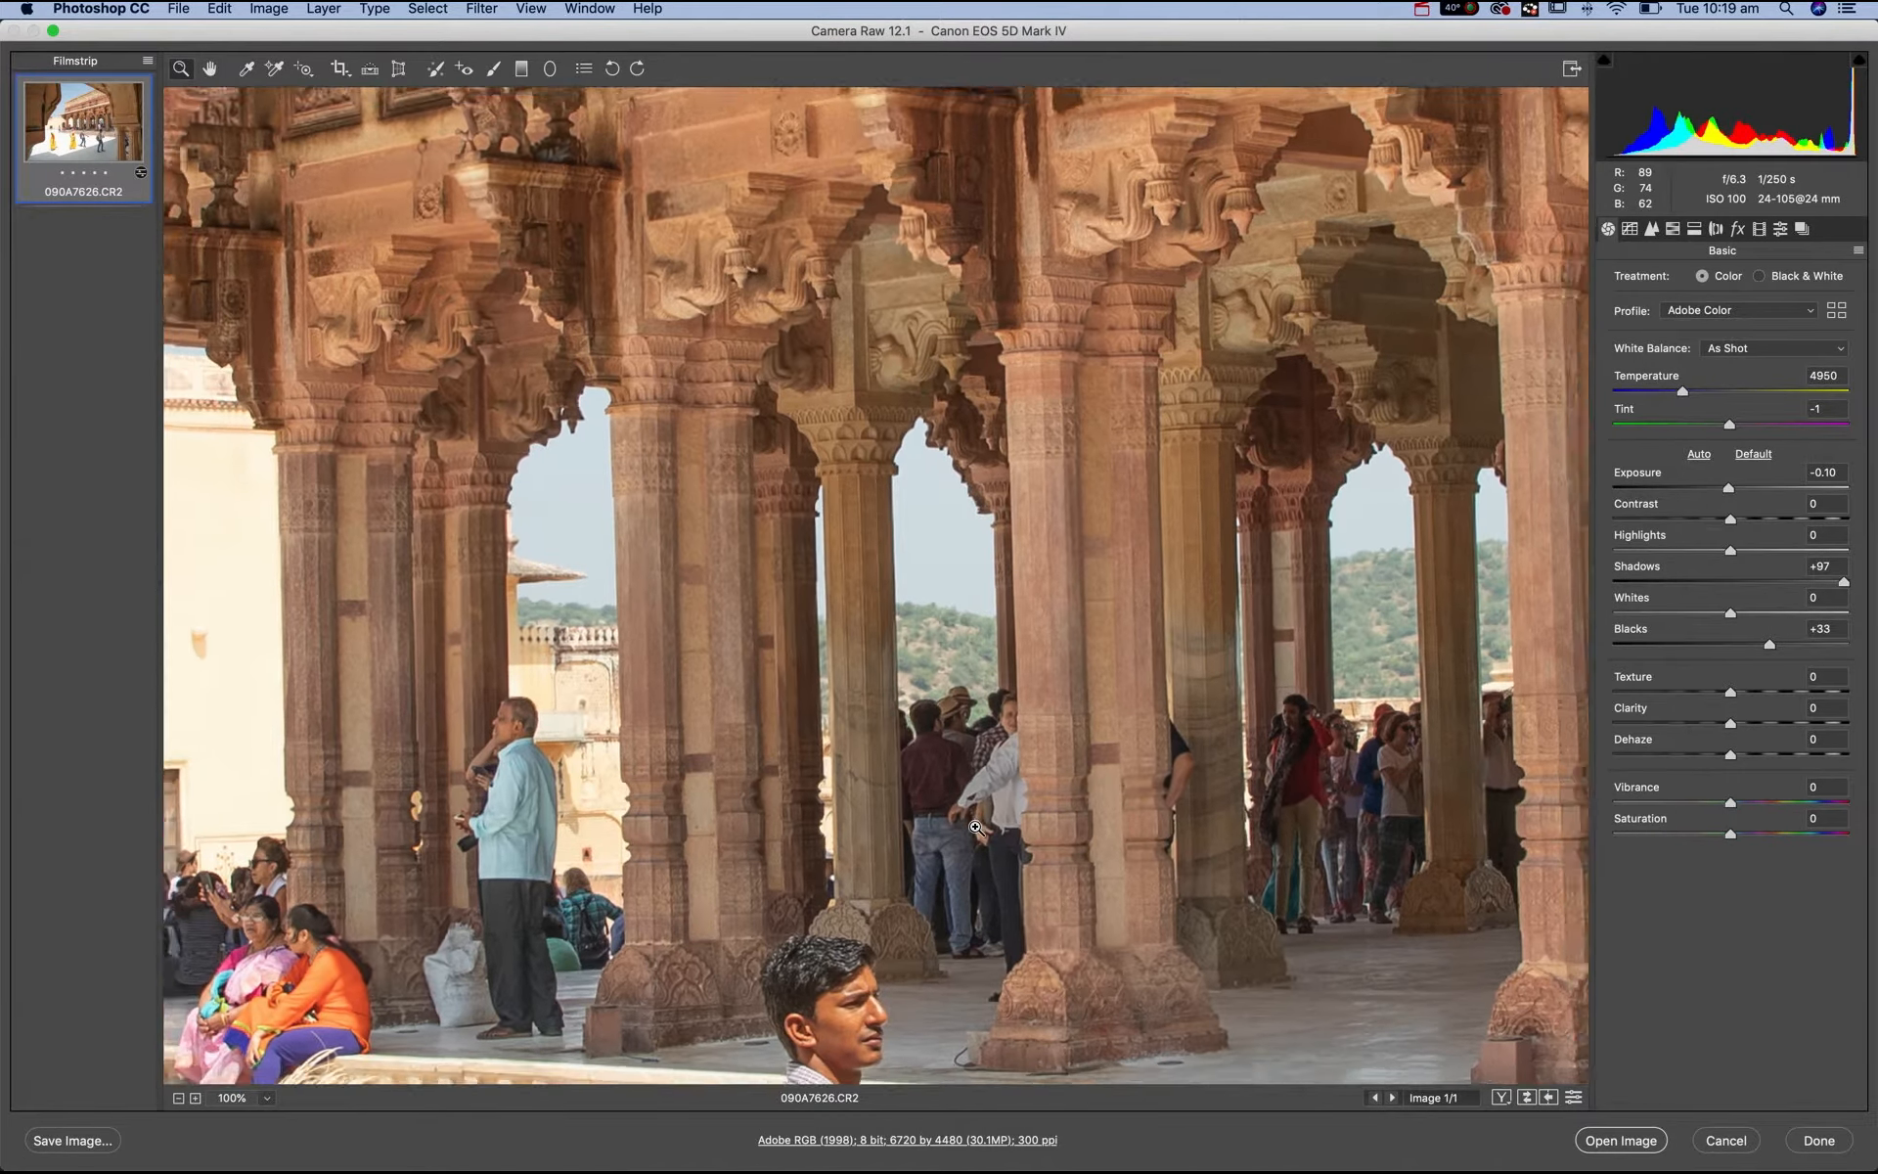
pyautogui.press('super+minus')
pyautogui.moveTo(924, 787); pyautogui.dragTo(1230, 387)
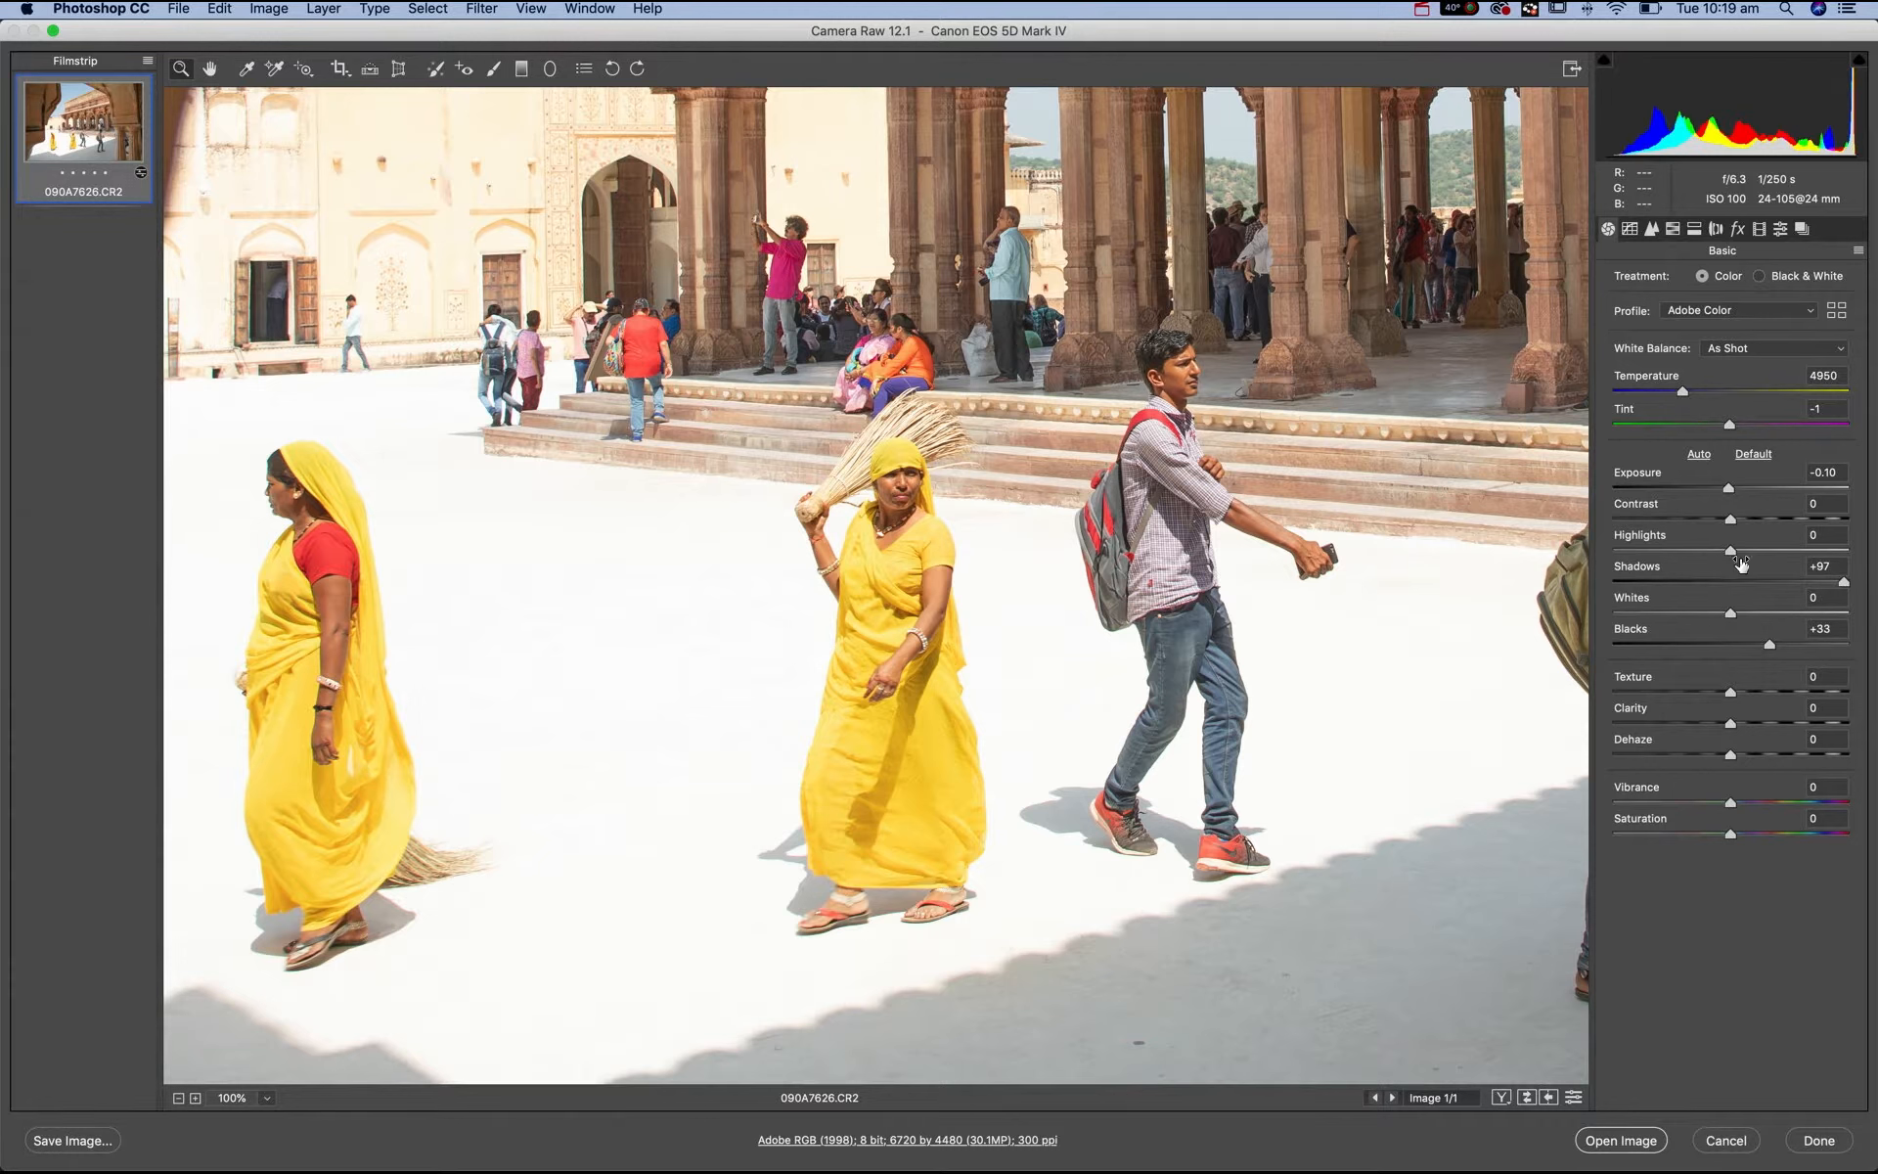
pyautogui.moveTo(1700, 554); pyautogui.dragTo(1532, 597)
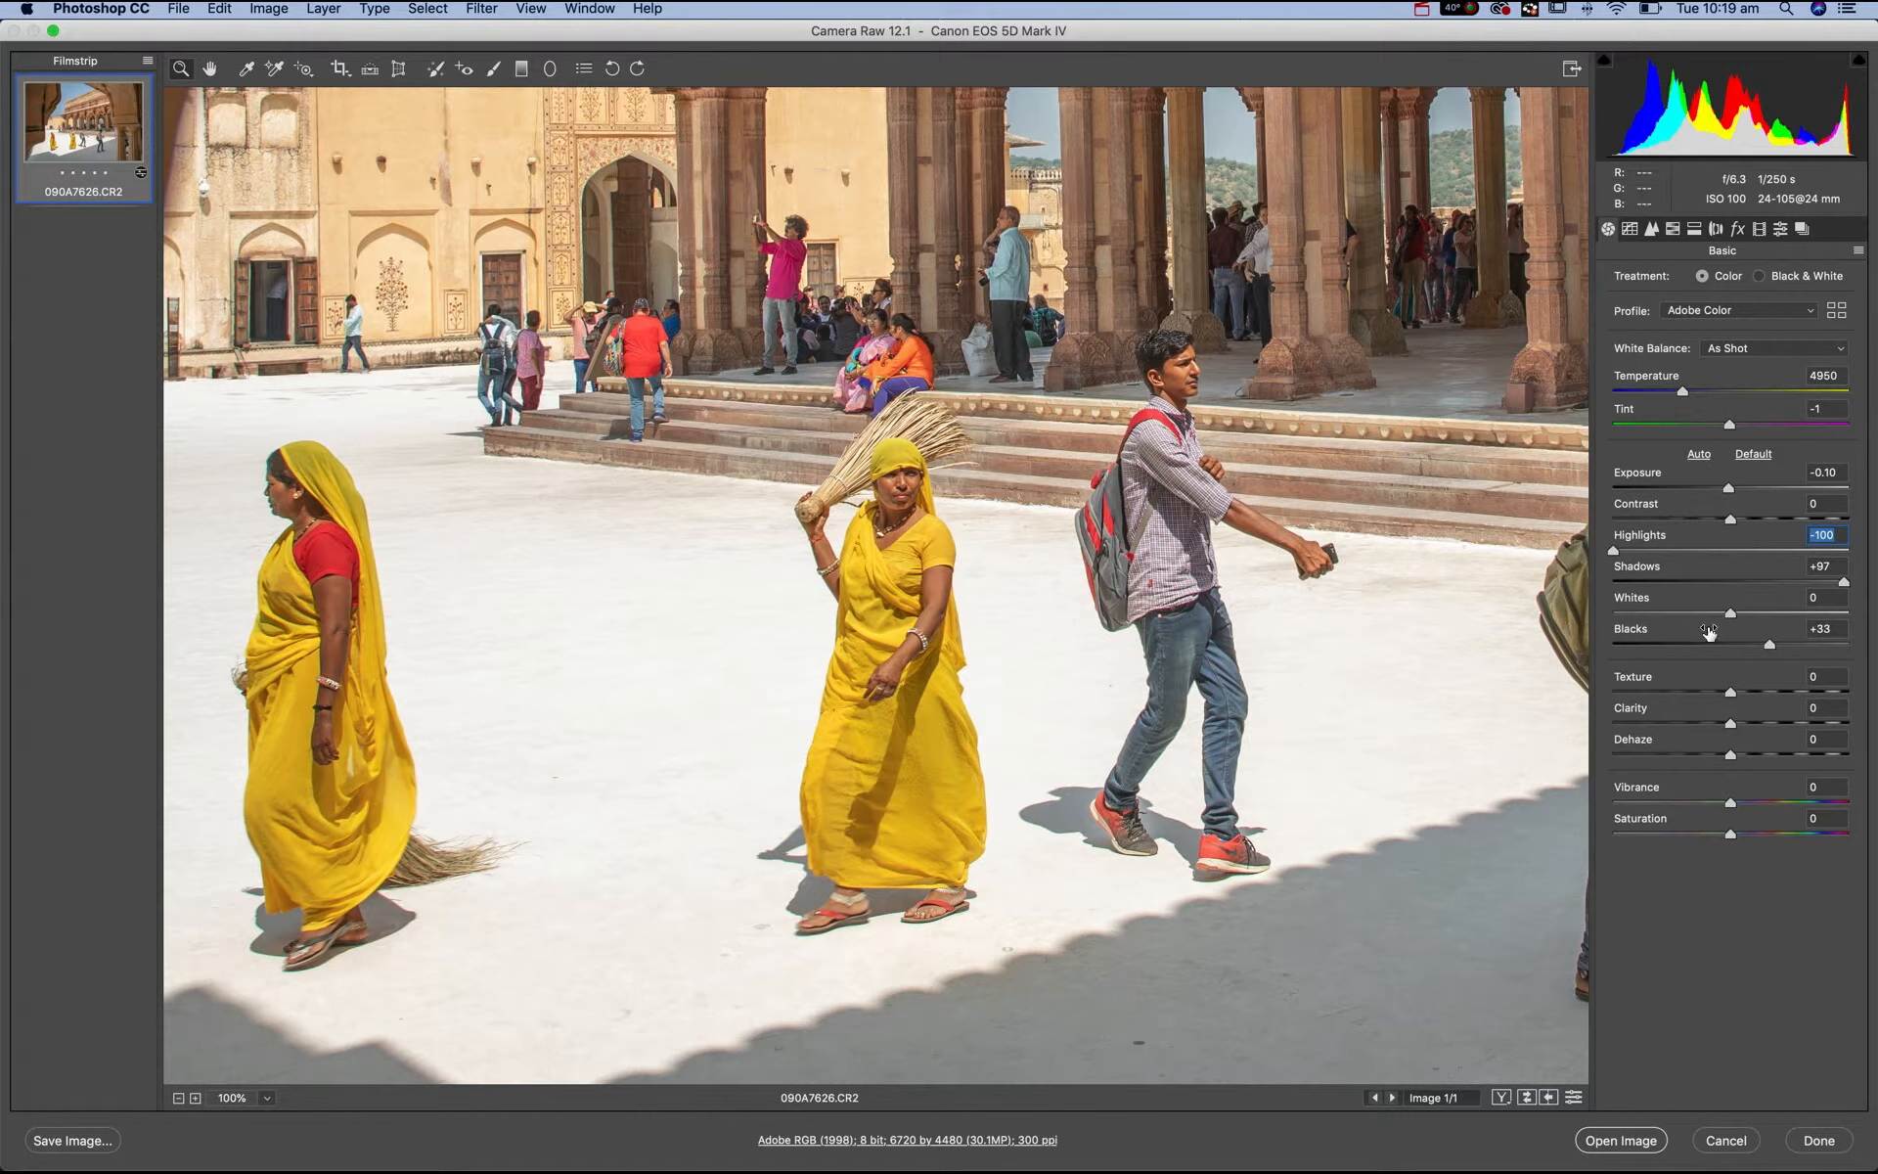
pyautogui.moveTo(1729, 614); pyautogui.dragTo(1605, 614)
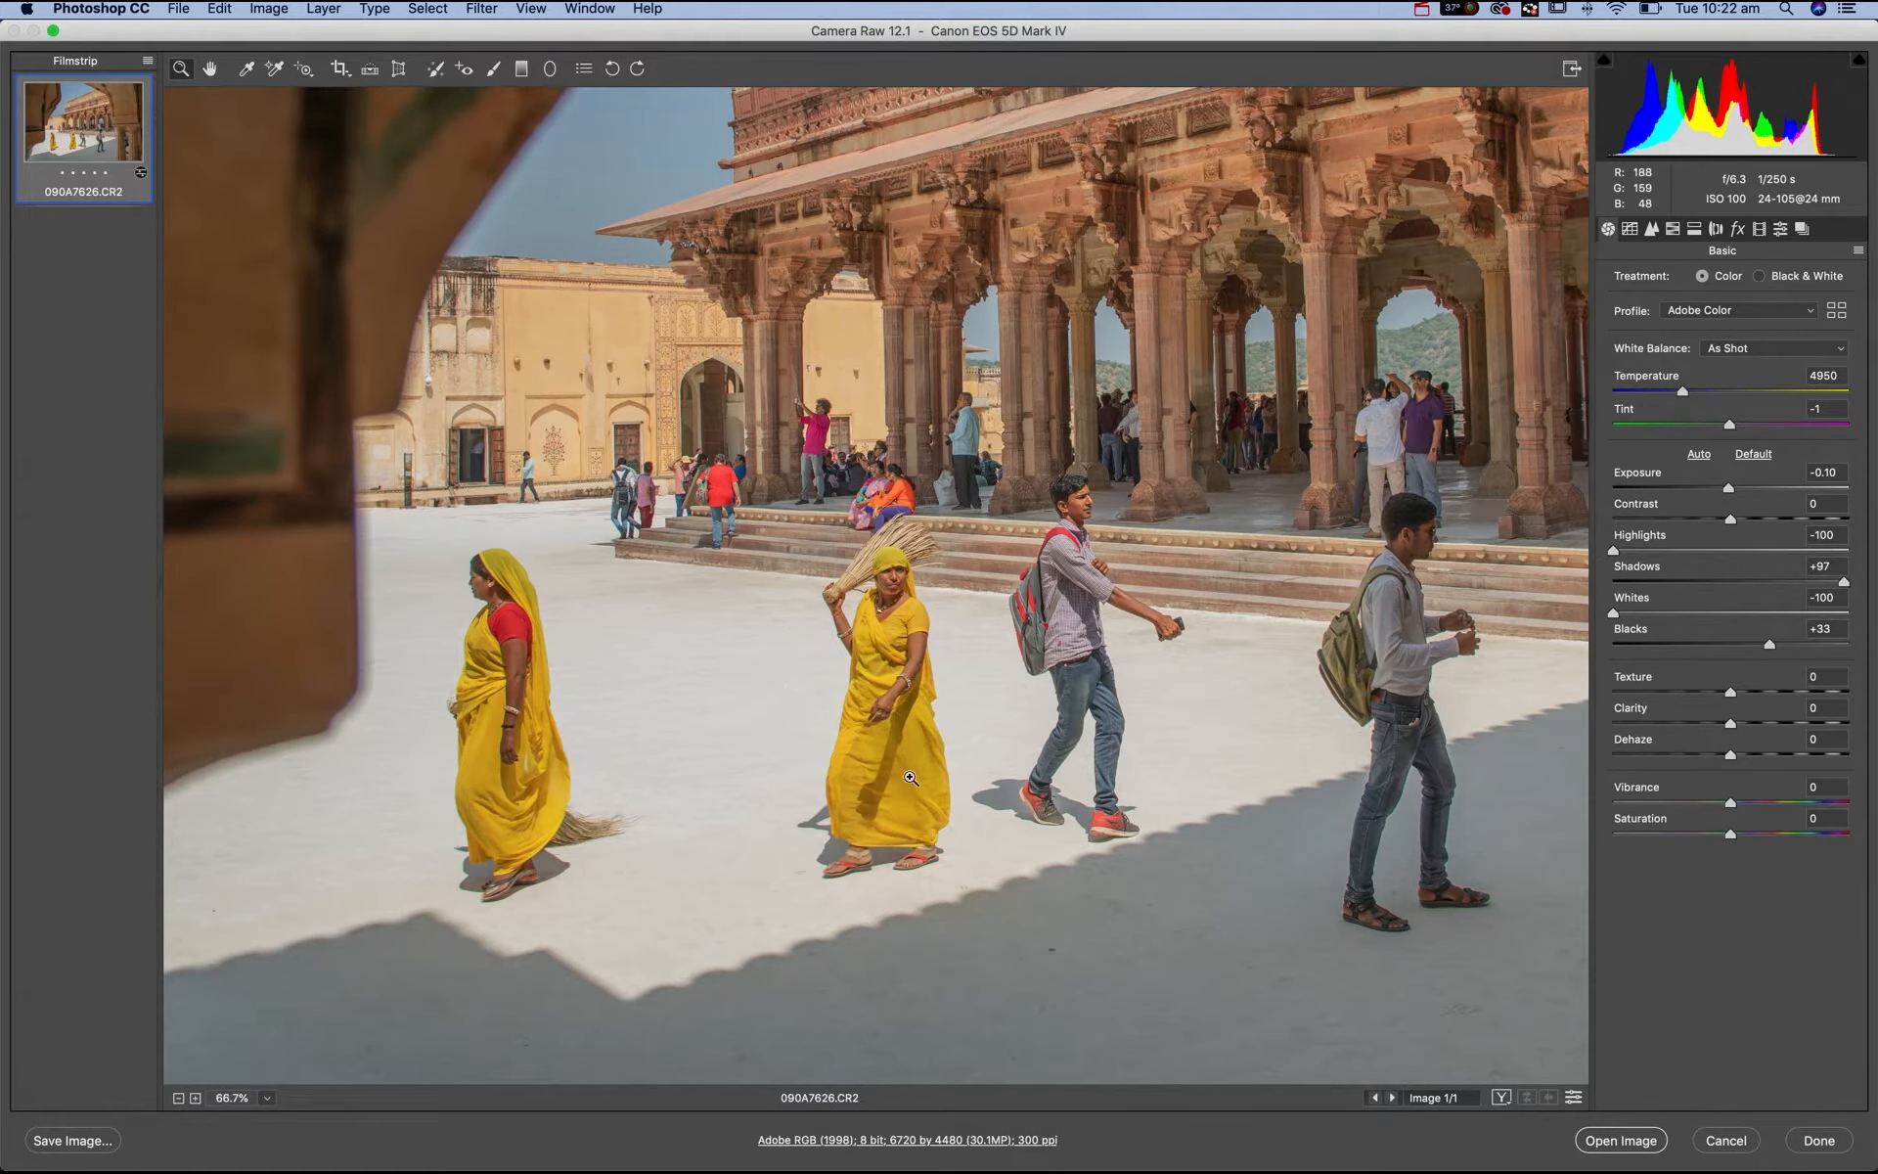
# - Compare the adjusted courtyard photo with its default settings side by side, around the women in yellow and the columns
pyautogui.click(1574, 1098)
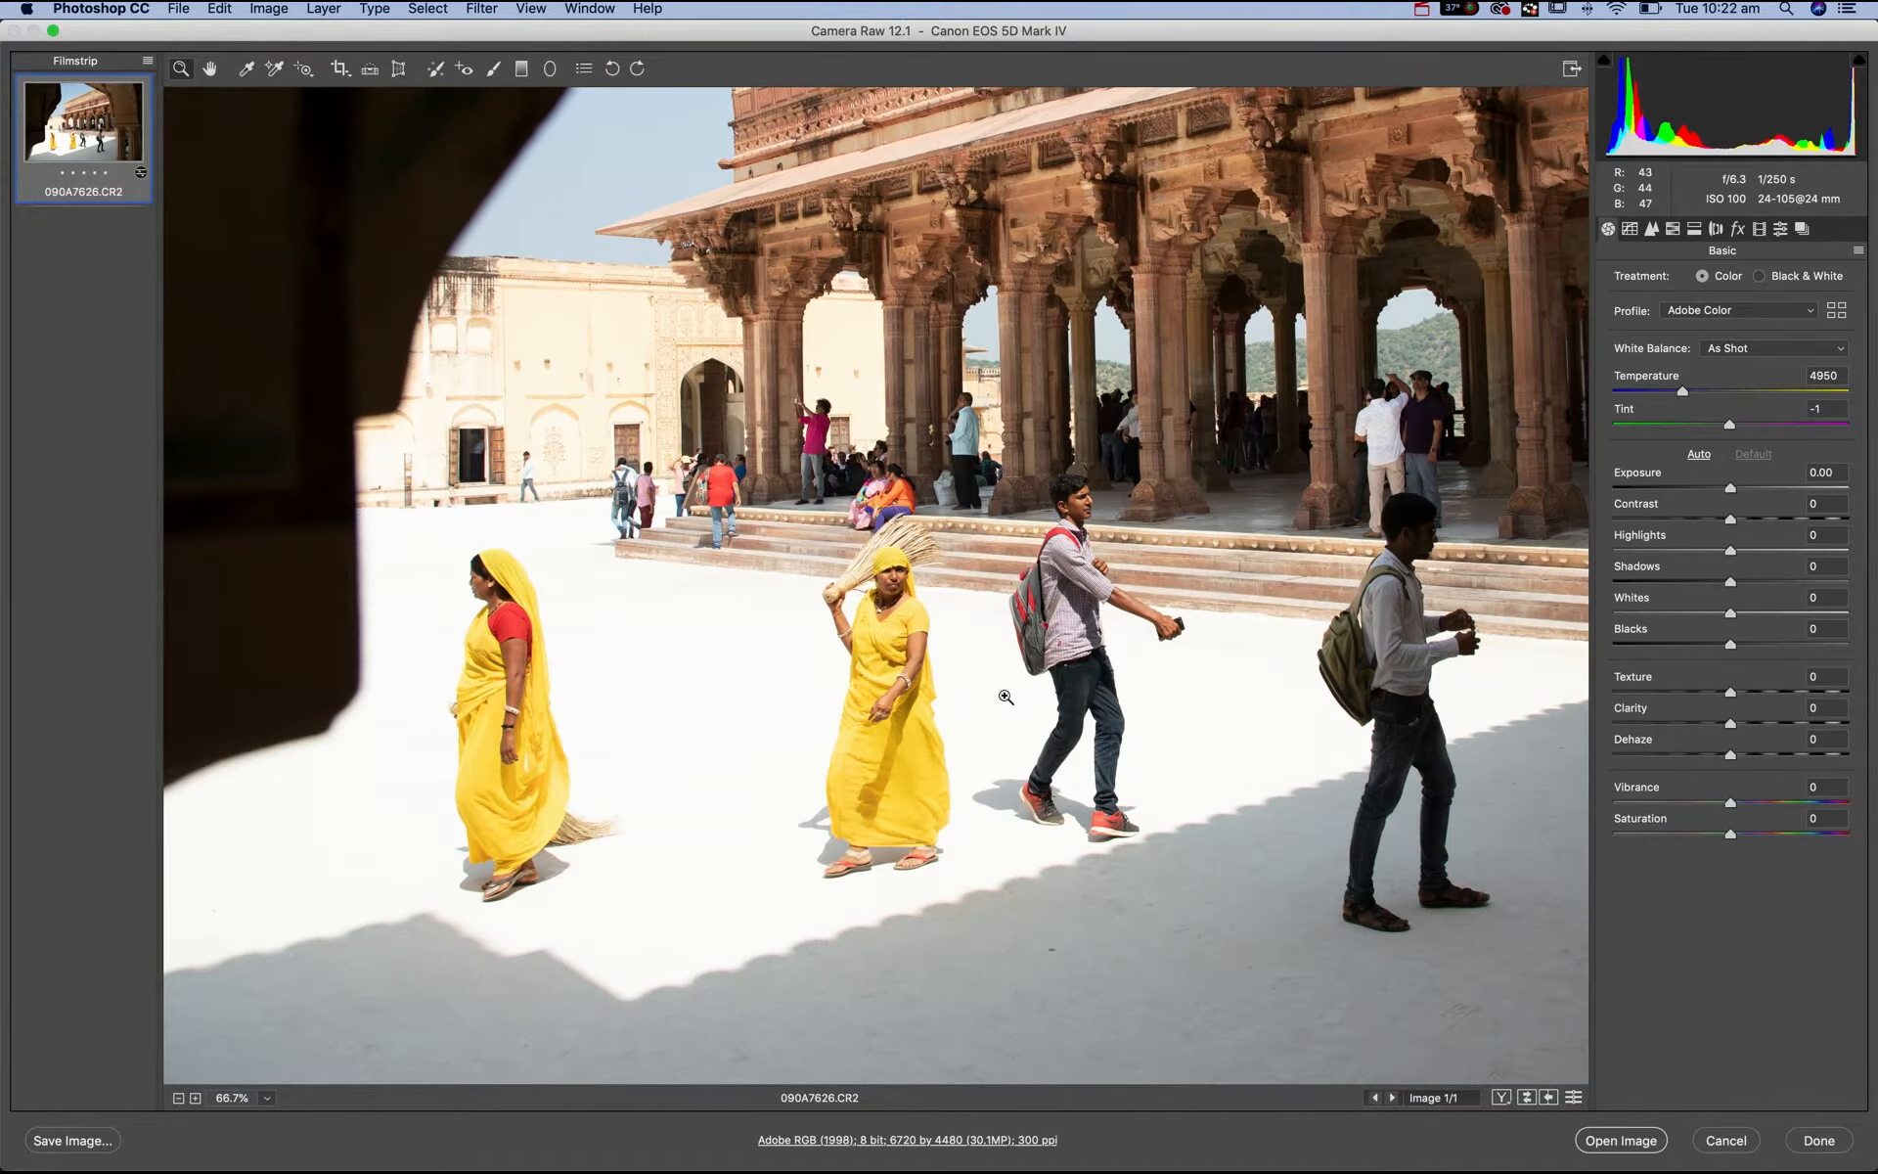
pyautogui.click(1502, 1098)
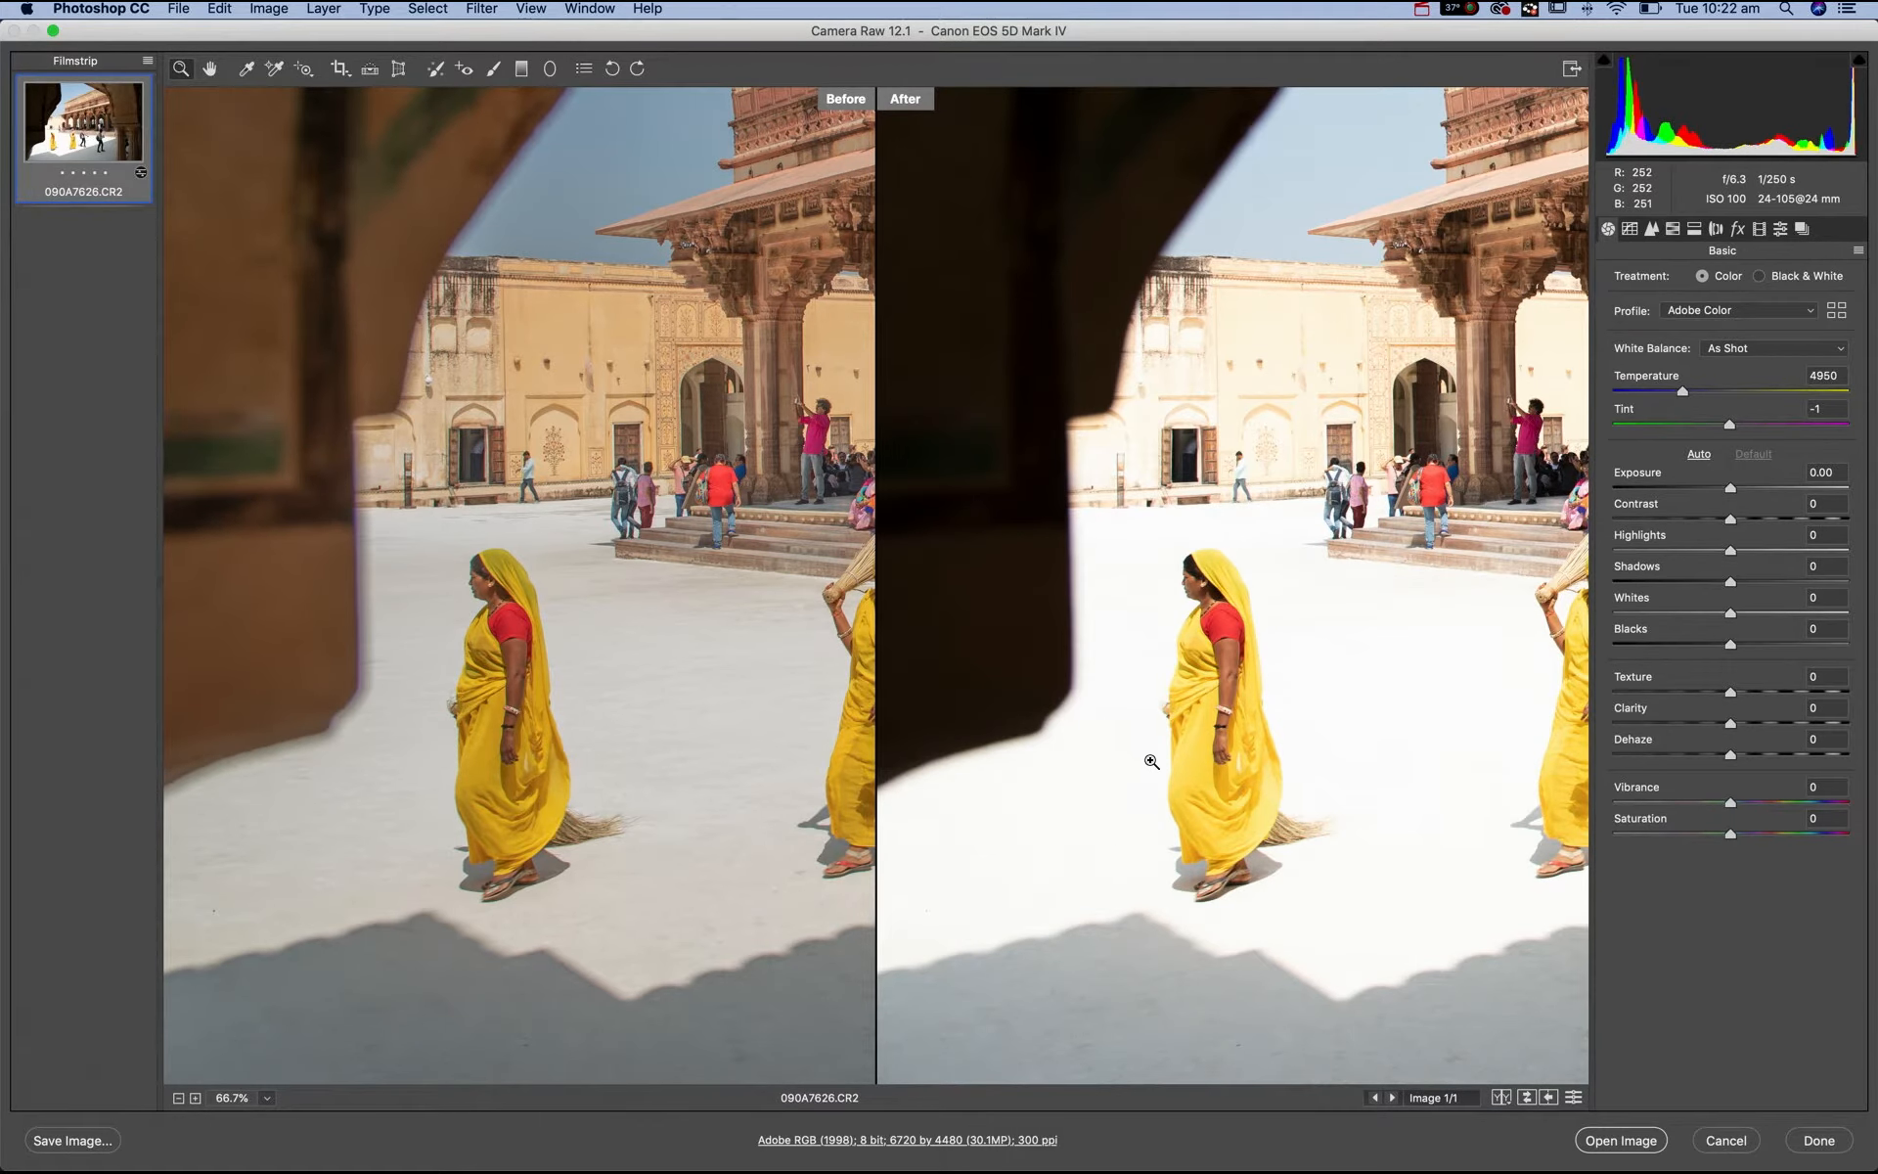
pyautogui.moveTo(1237, 780); pyautogui.dragTo(883, 794)
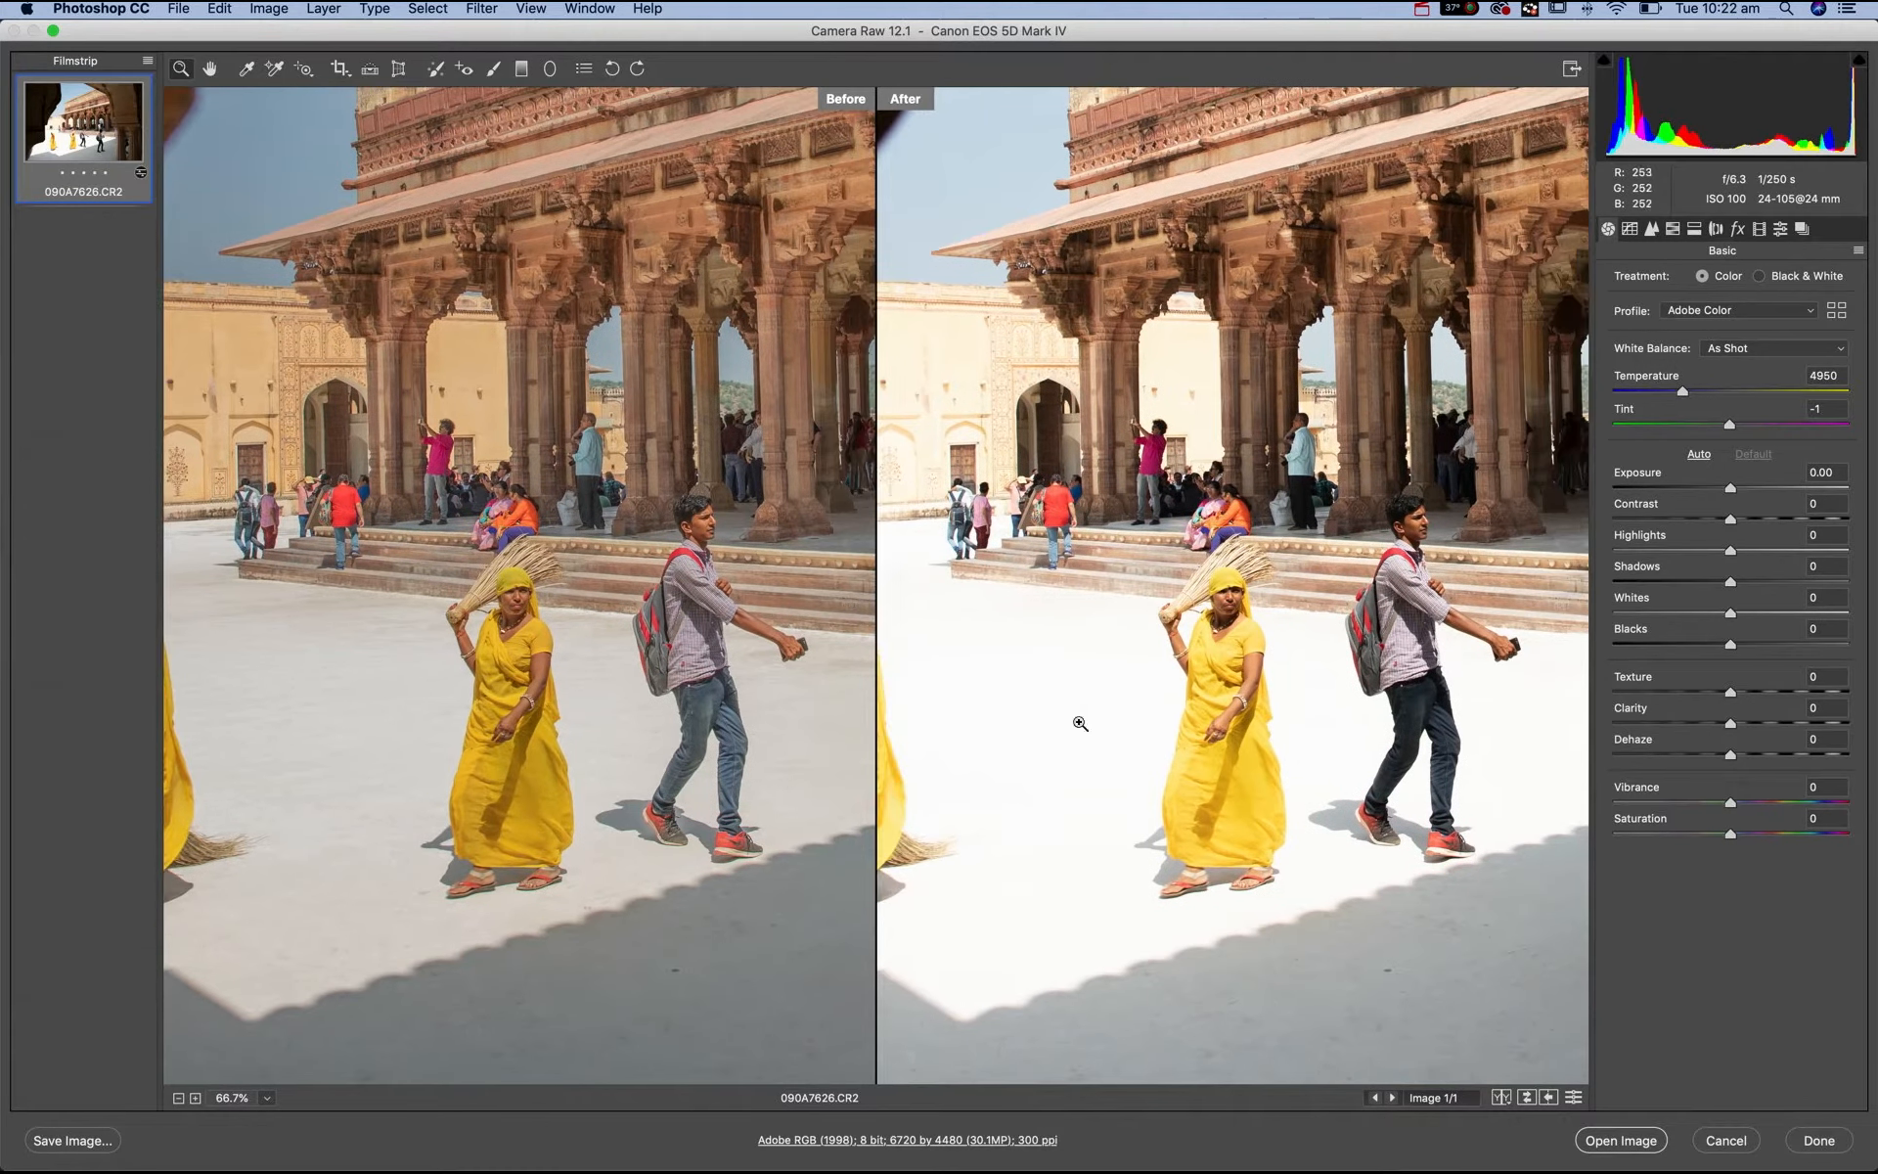
# - Cycle through the split before/after layouts to compare the courtyard photo's default and adjusted settings, and restore the adjusted version
pyautogui.click(1502, 1097)
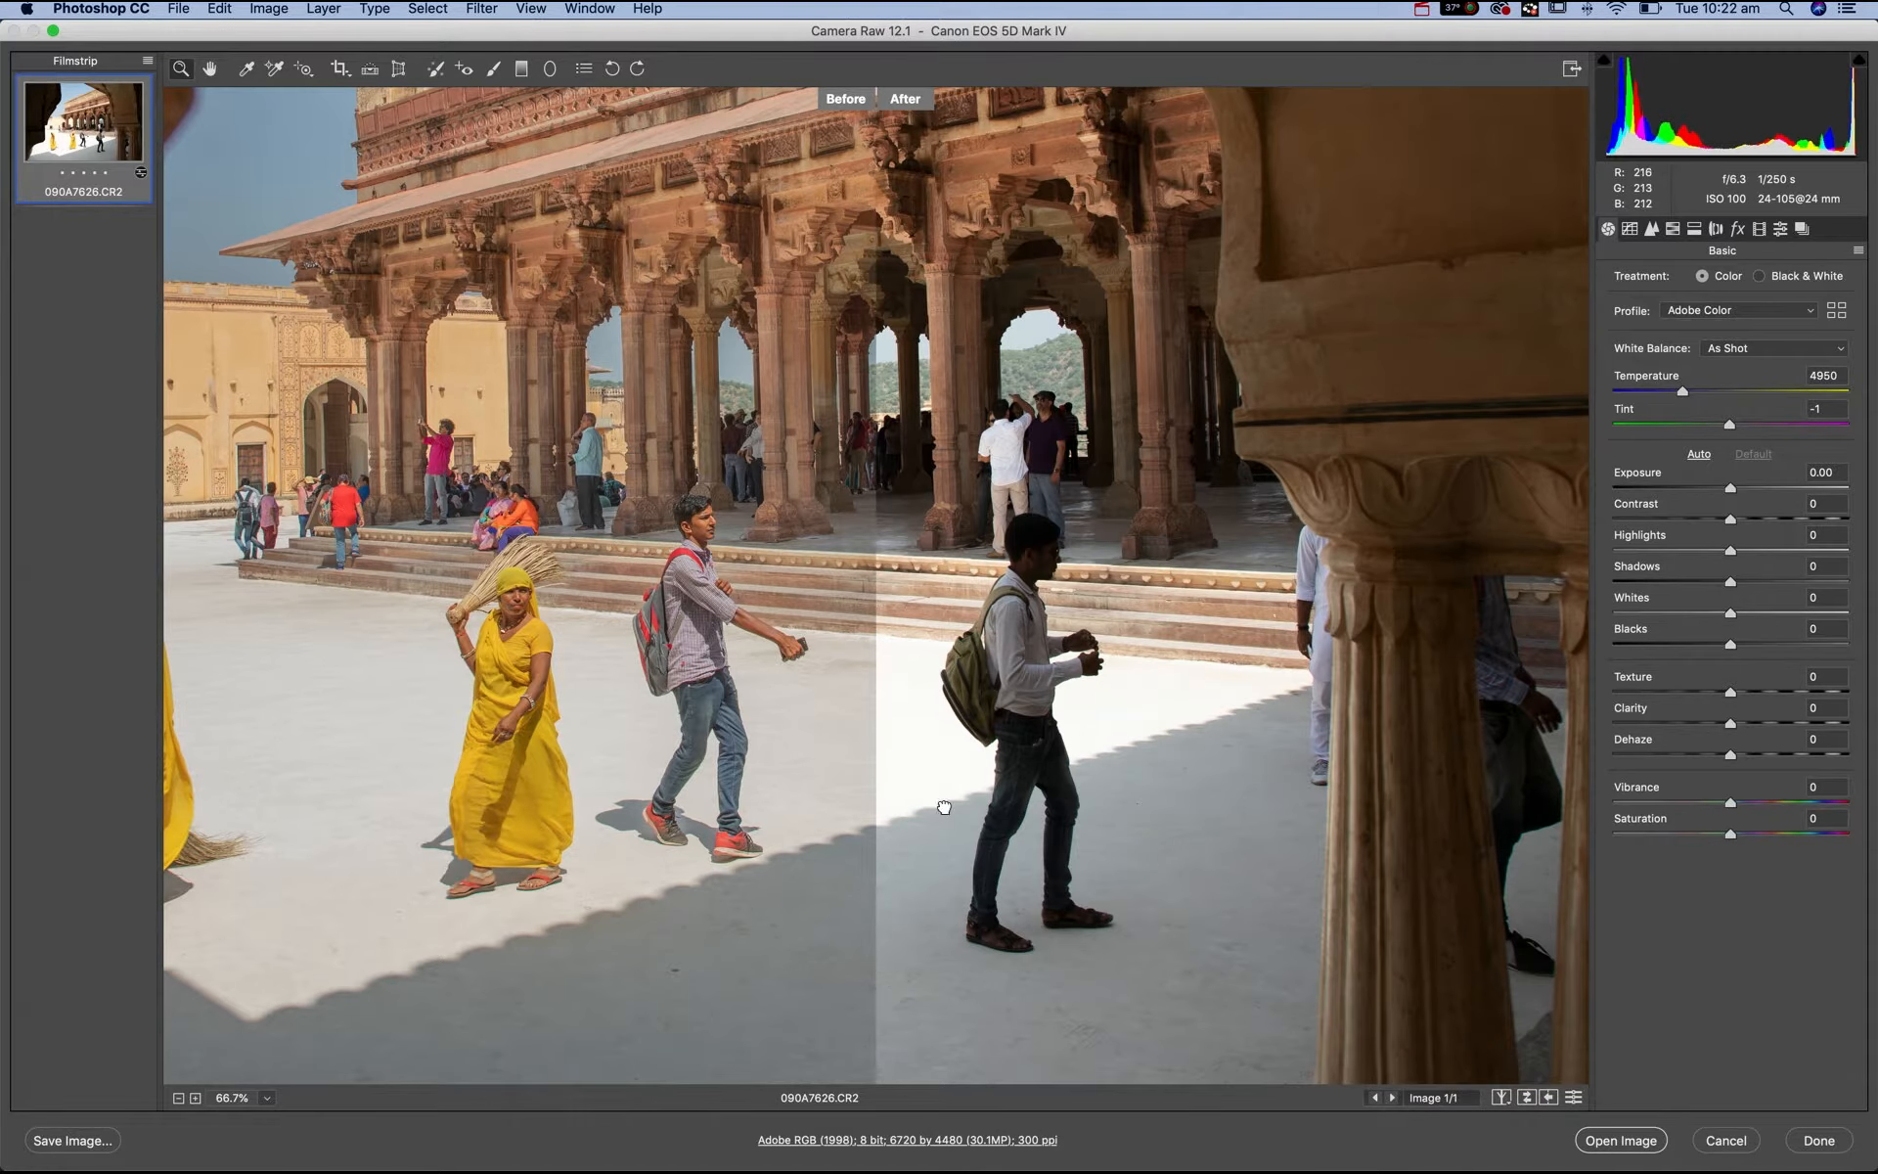
pyautogui.moveTo(940, 805); pyautogui.dragTo(1202, 791)
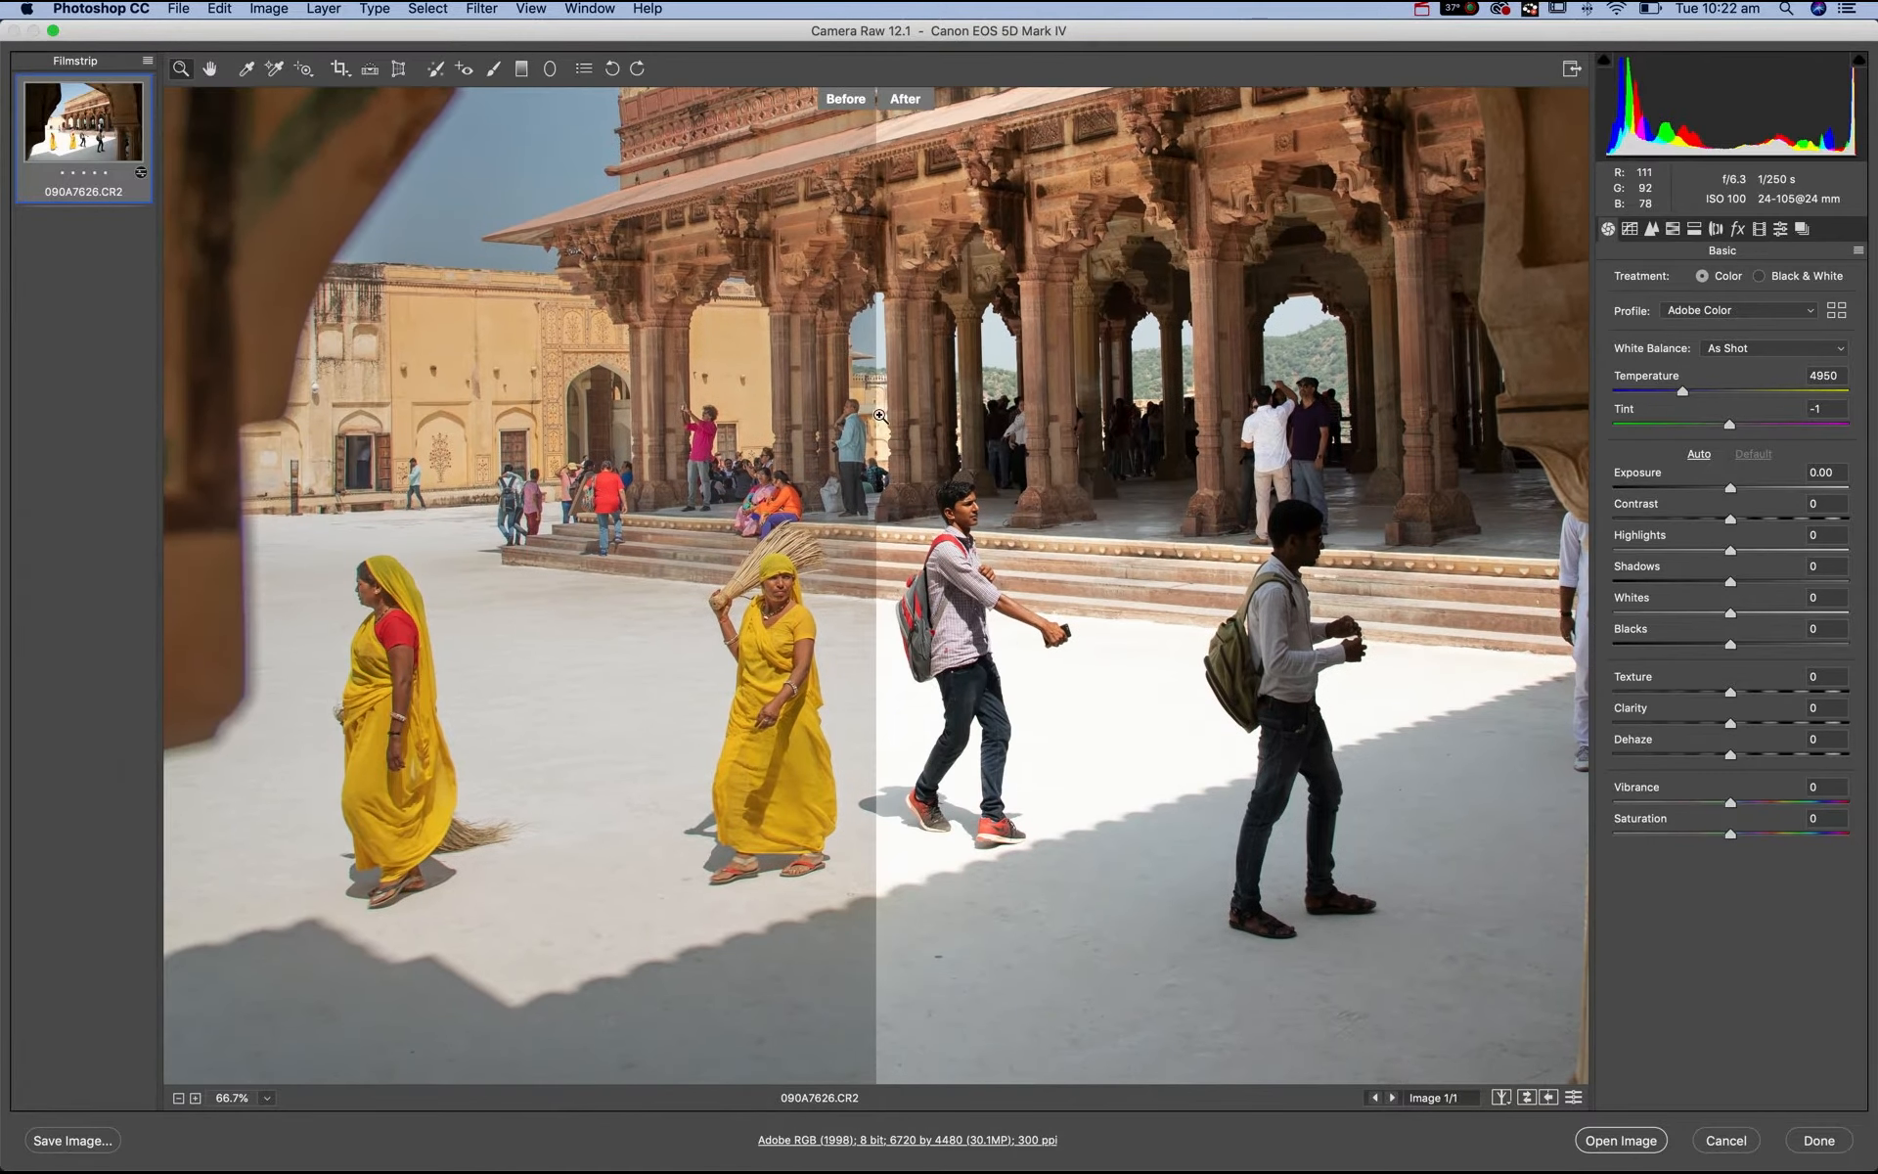
pyautogui.click(1501, 1098)
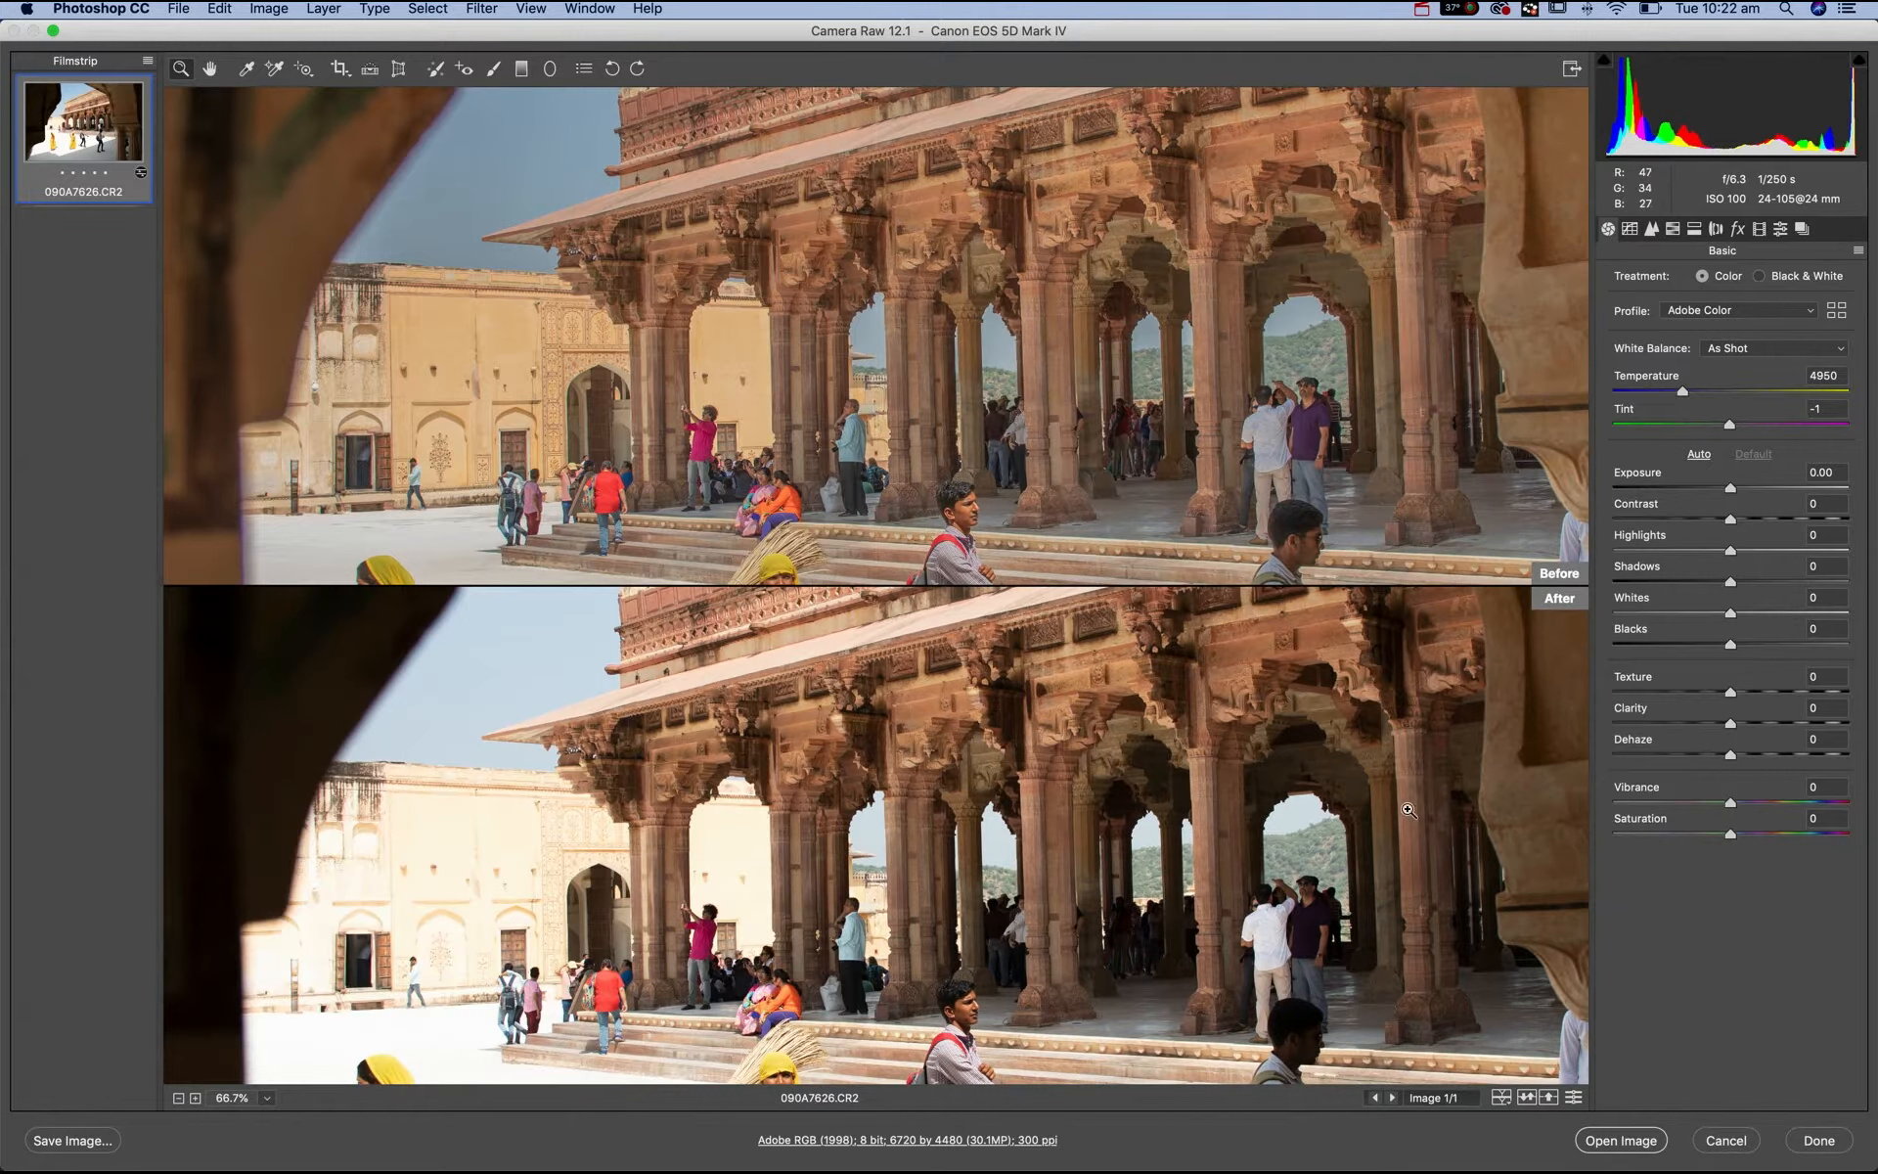
pyautogui.click(1501, 1098)
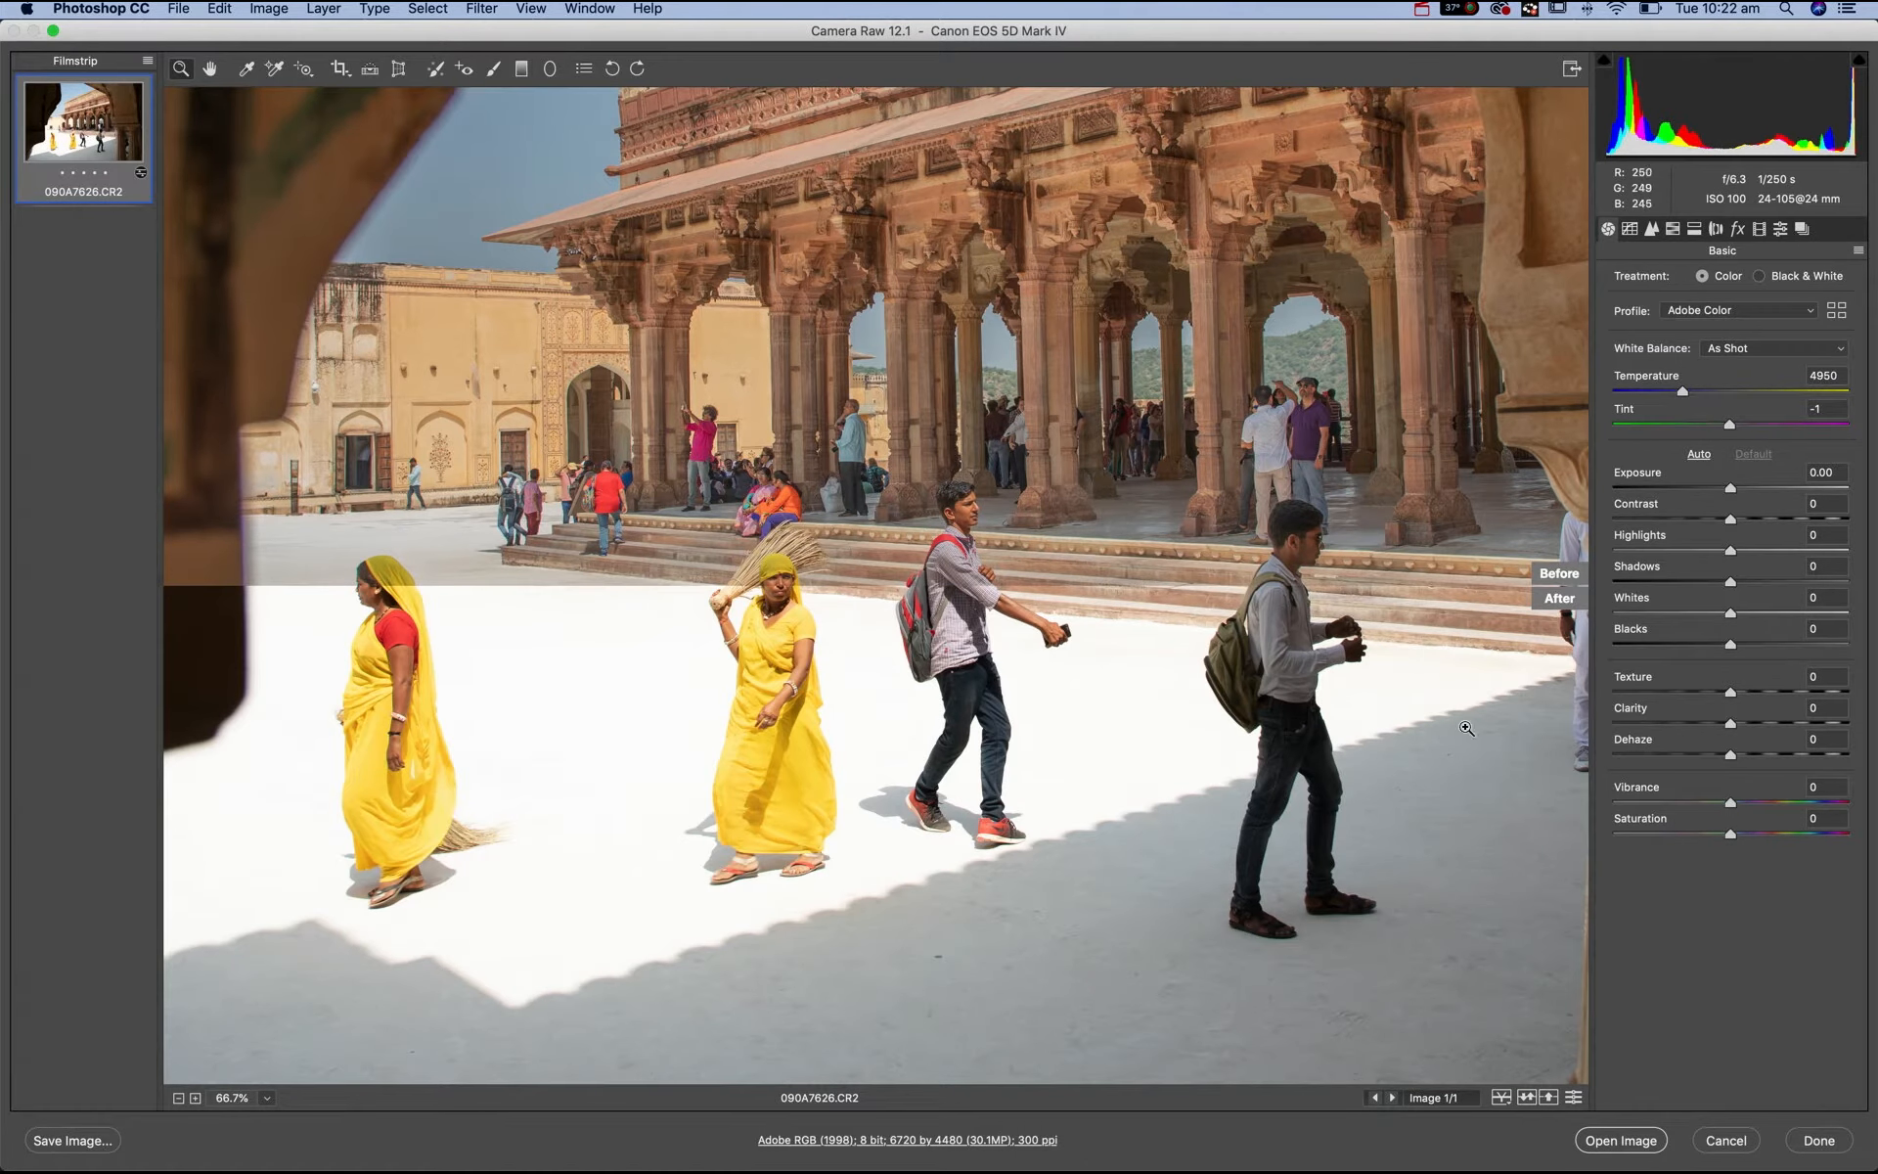
pyautogui.click(1501, 1098)
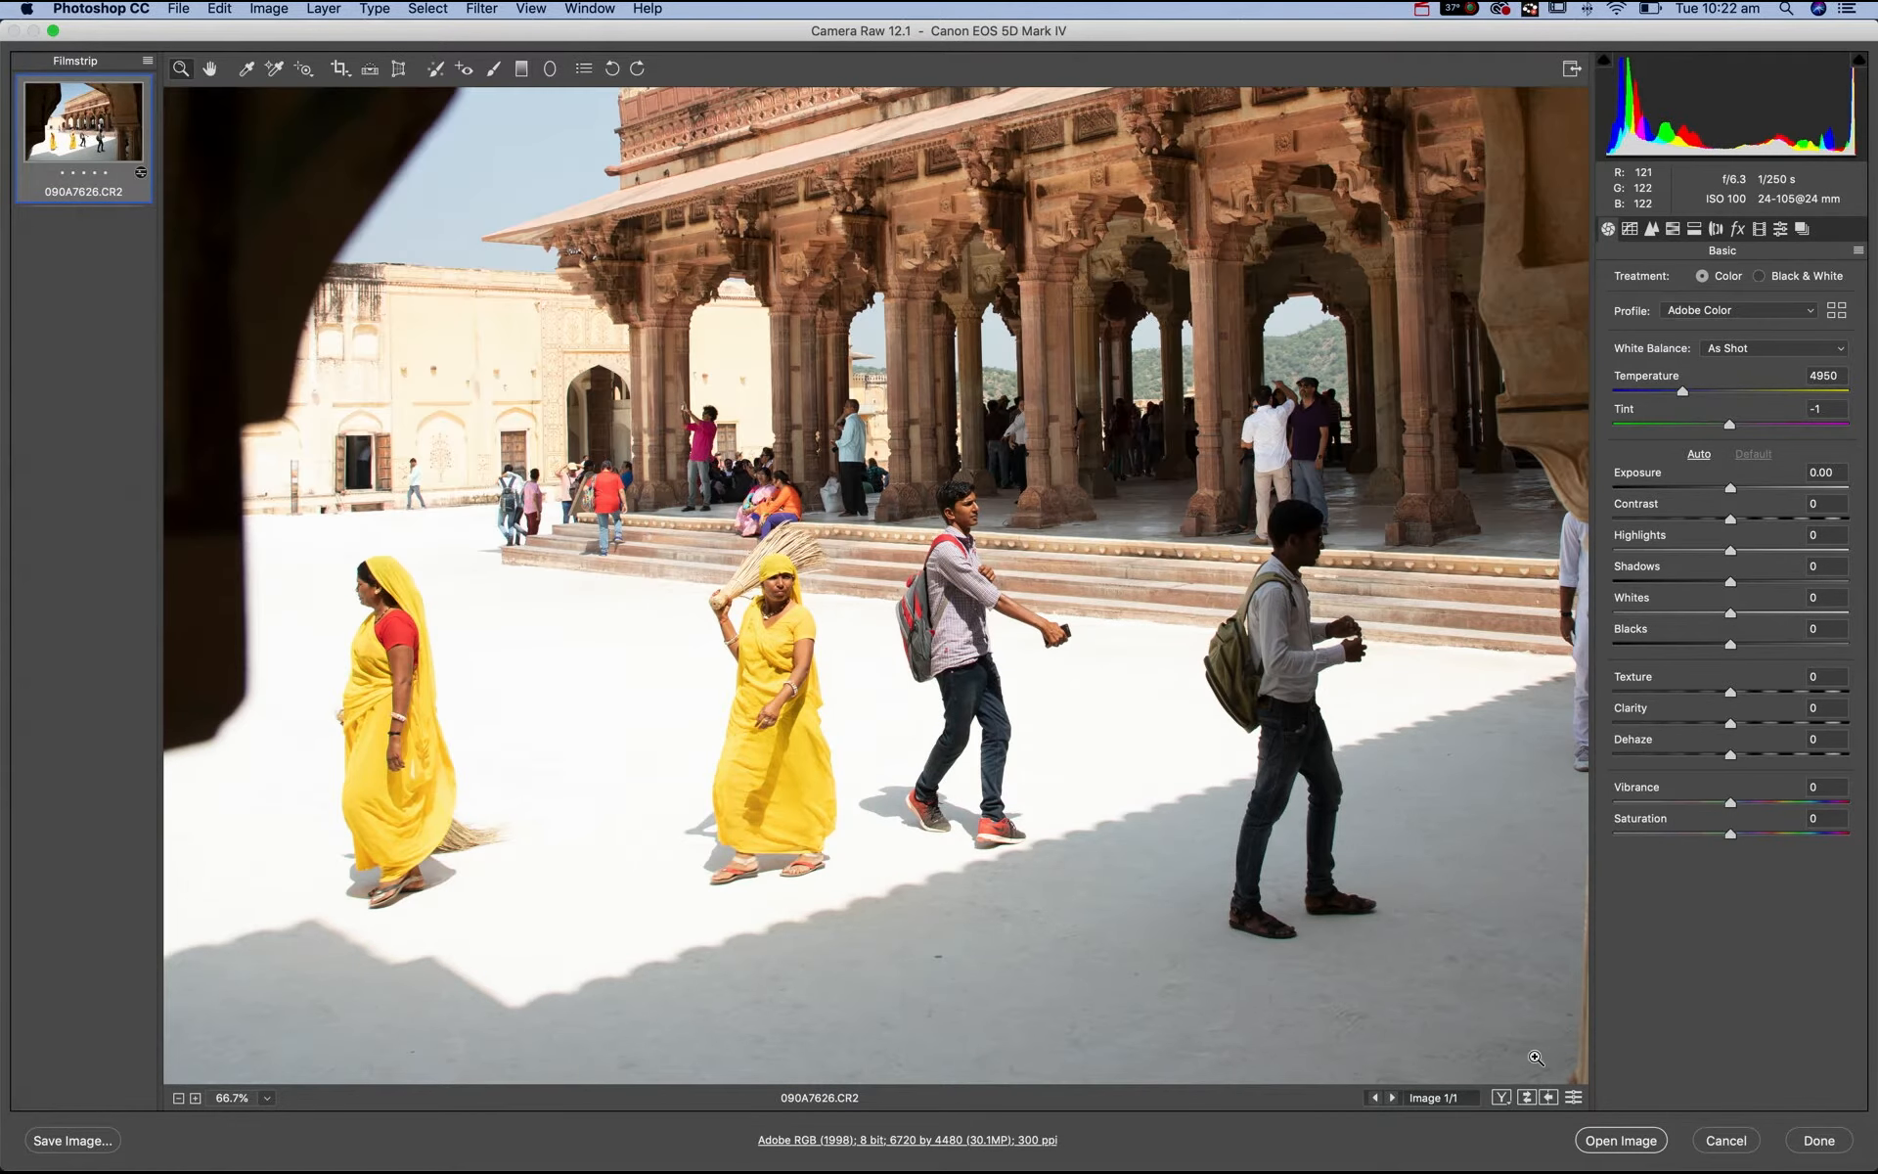
pyautogui.click(1575, 1097)
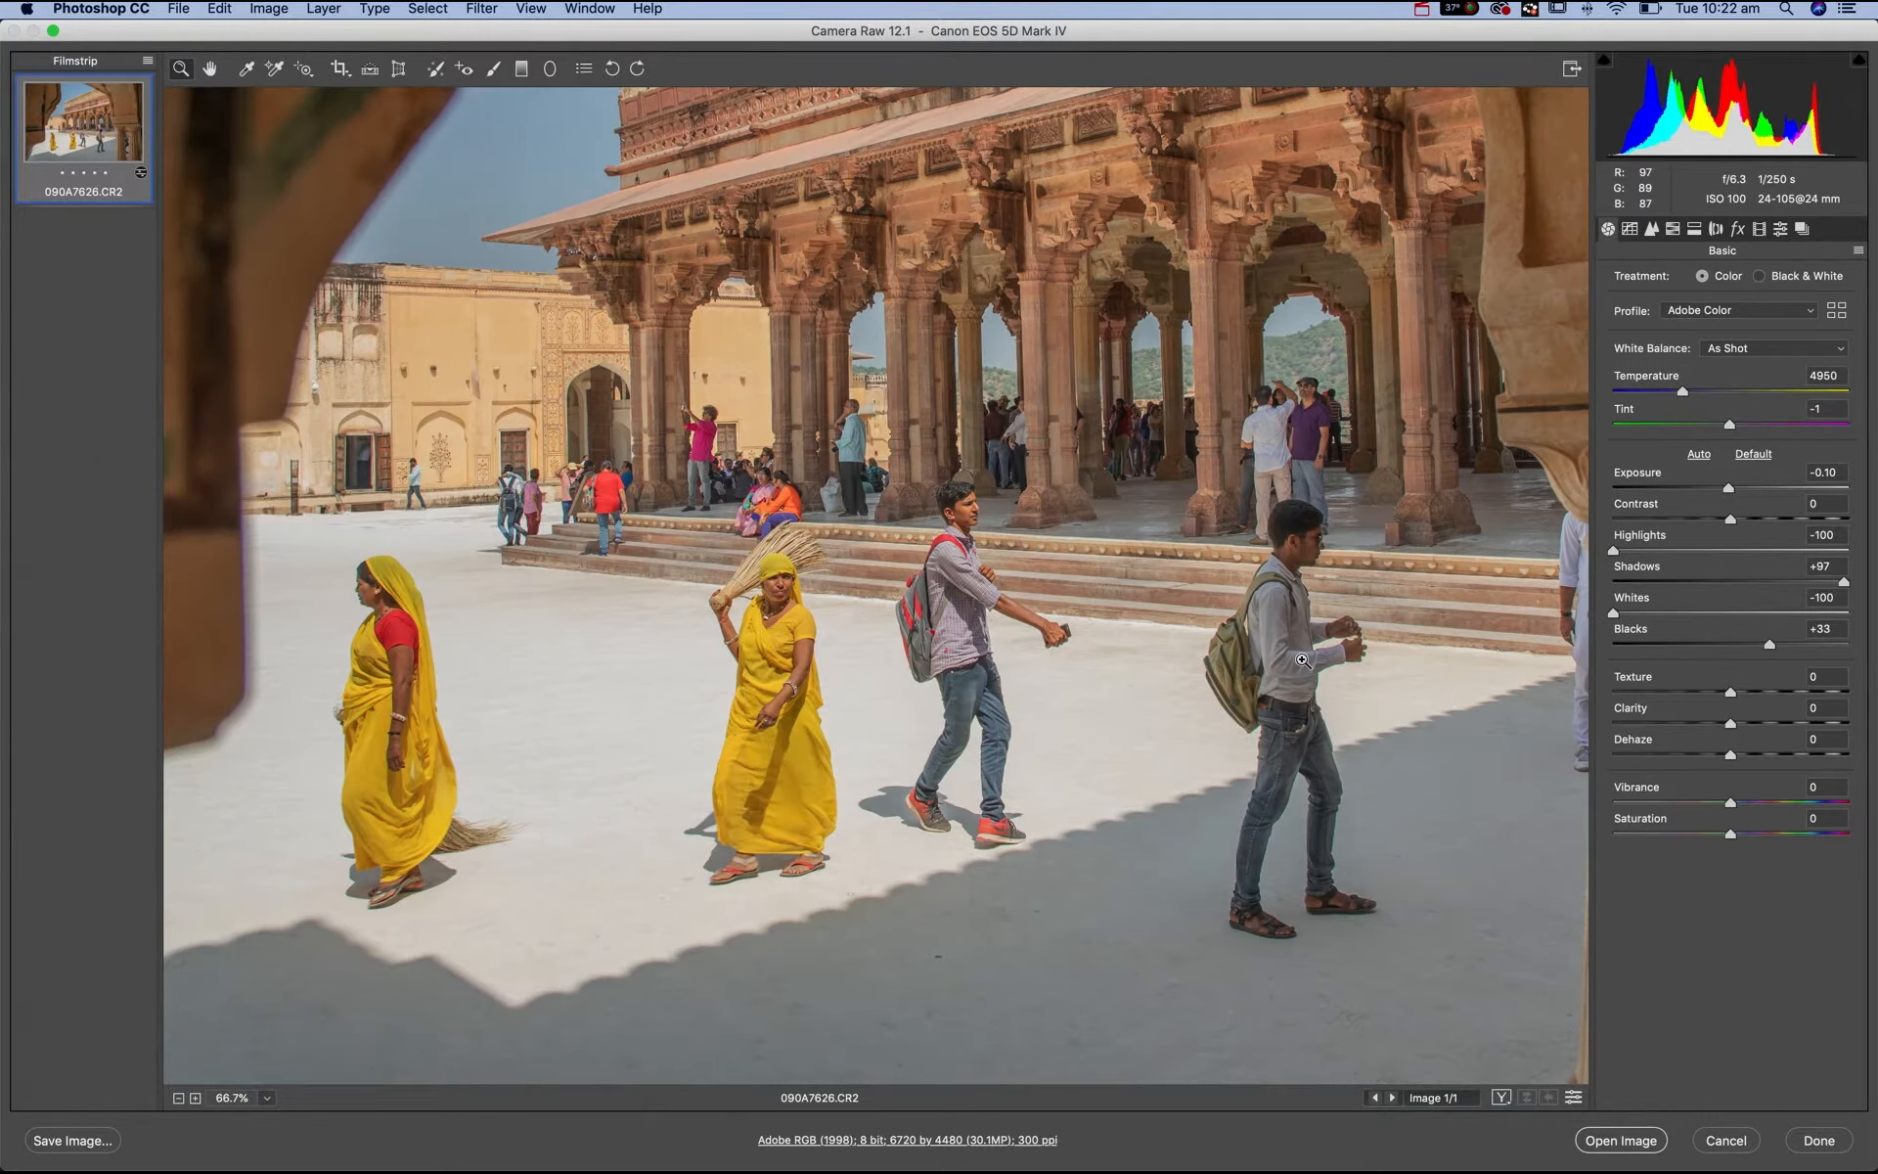
# - Set the courtyard photo's Saturation to -2 and Temperature to 4900, and open it as a smart object
pyautogui.moveTo(1732, 832)
pyautogui.mouseDown()
pyautogui.moveTo(1752, 837)
pyautogui.moveTo(1729, 838)
pyautogui.mouseUp()
pyautogui.moveTo(1686, 389); pyautogui.dragTo(1729, 425)
pyautogui.press('shift')
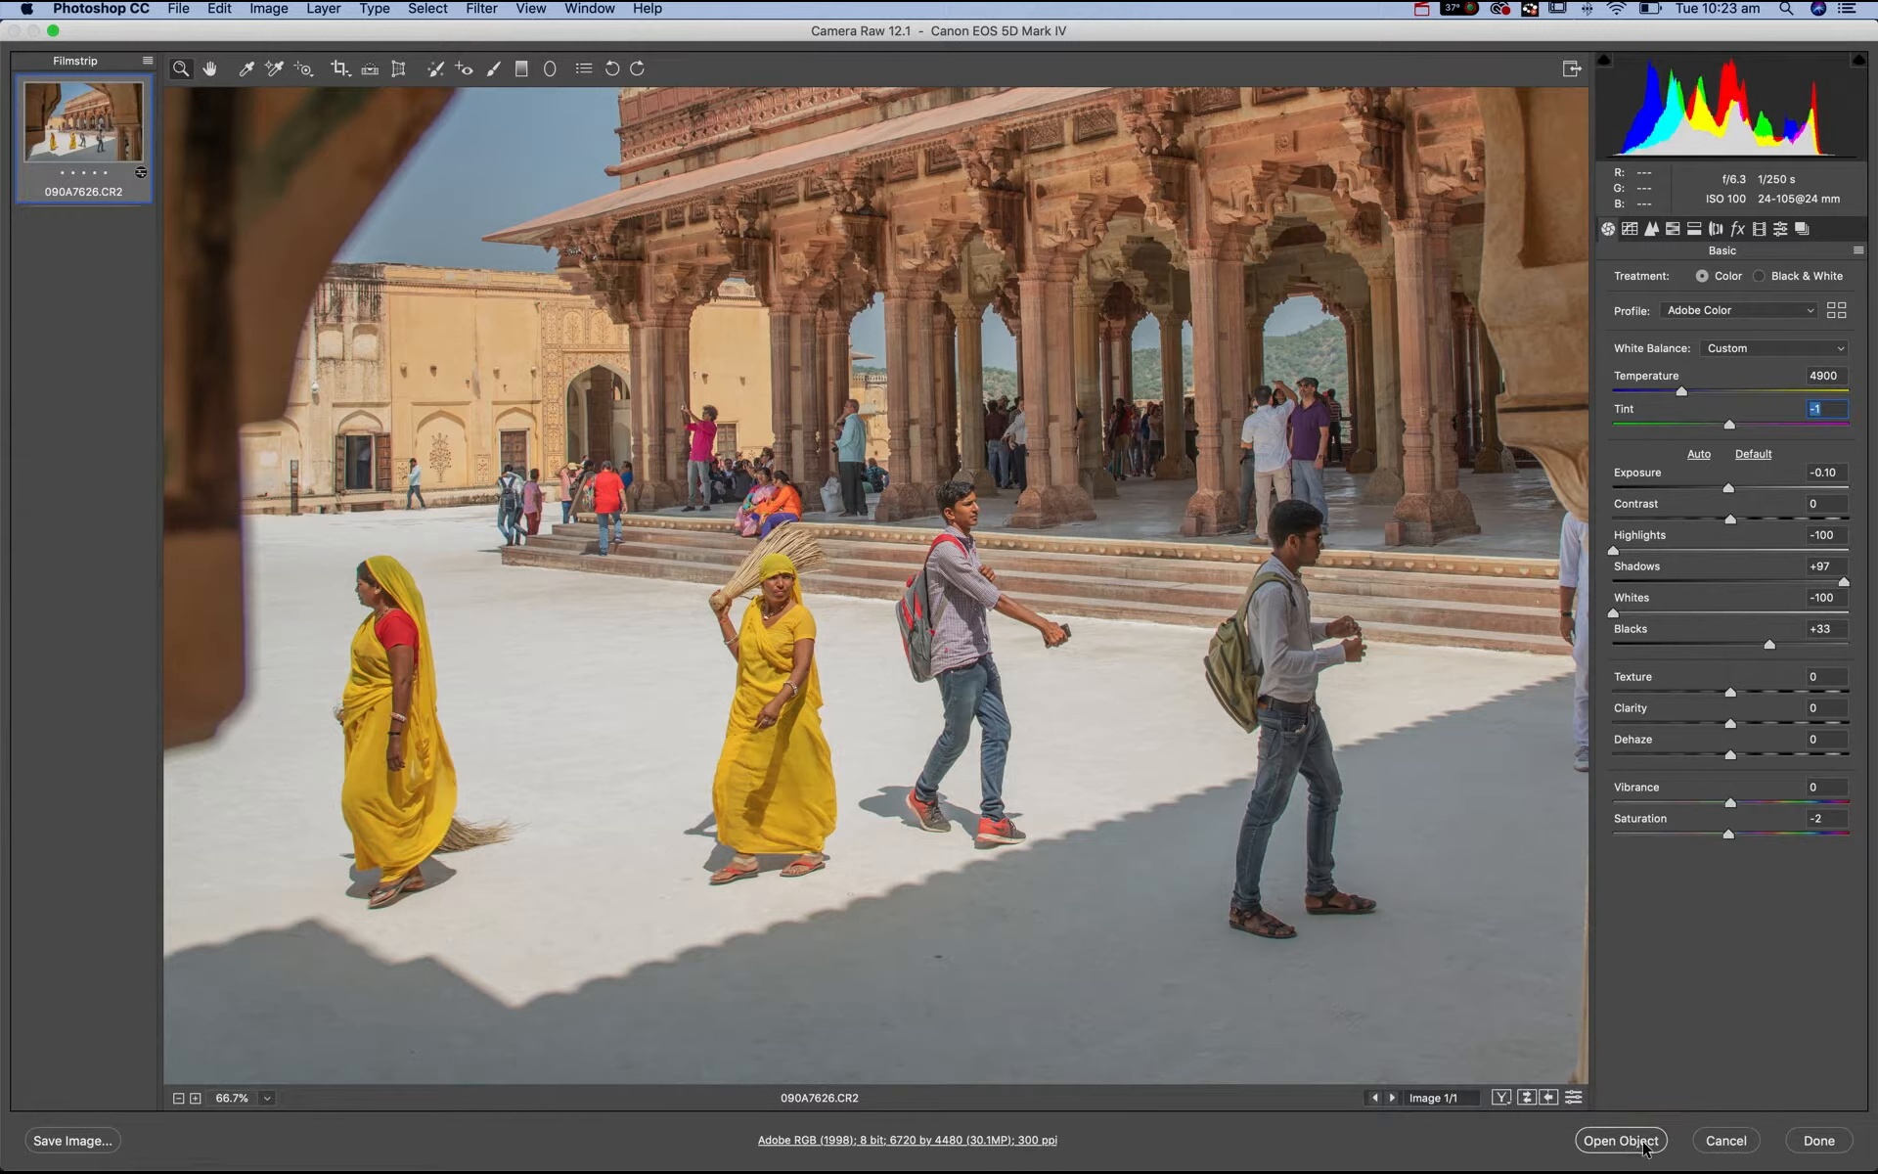
pyautogui.press('shift')
pyautogui.press('shift')
pyautogui.click(1642, 1145)
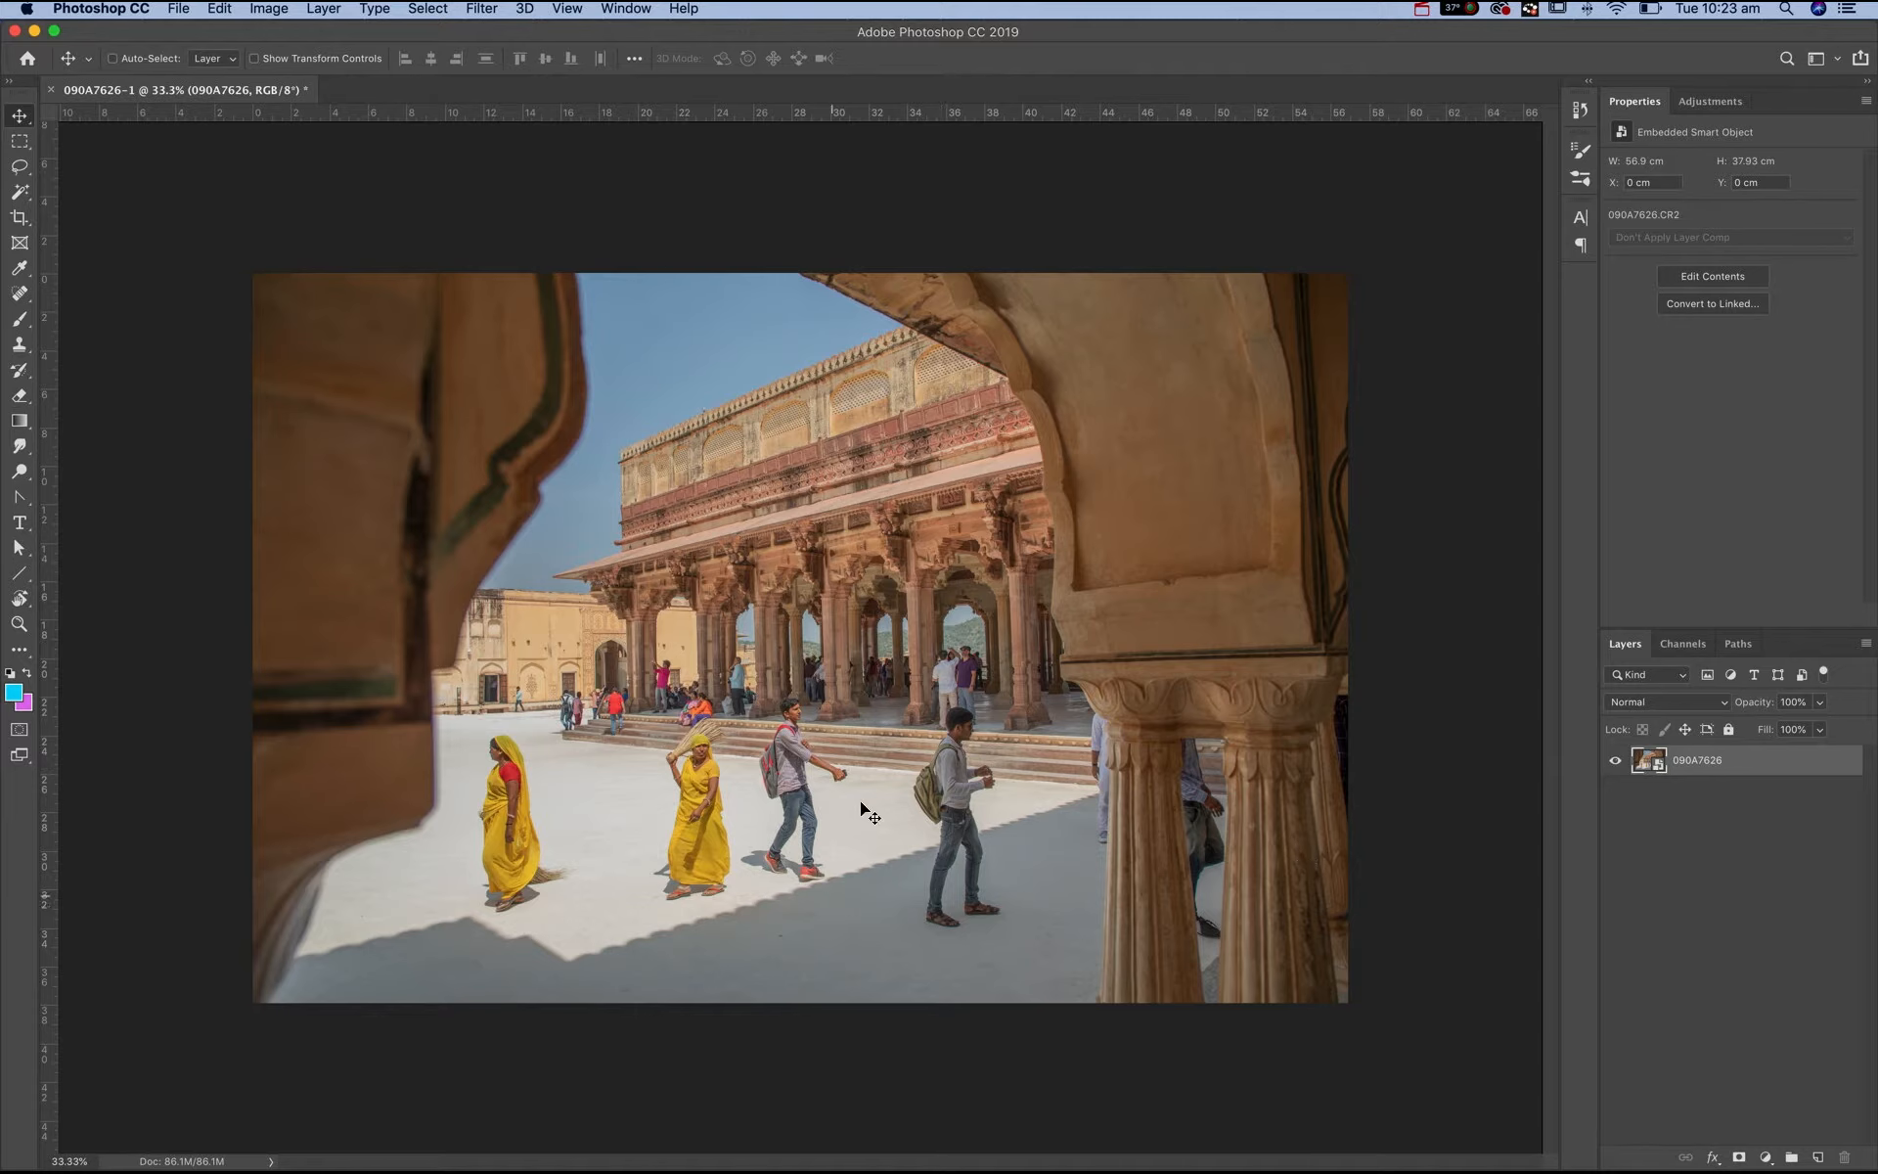
# - Reopen the 090A7626 smart object's raw settings, review the Highlights and Whites adjustments, and return to the document
pyautogui.doubleClick(1651, 769)
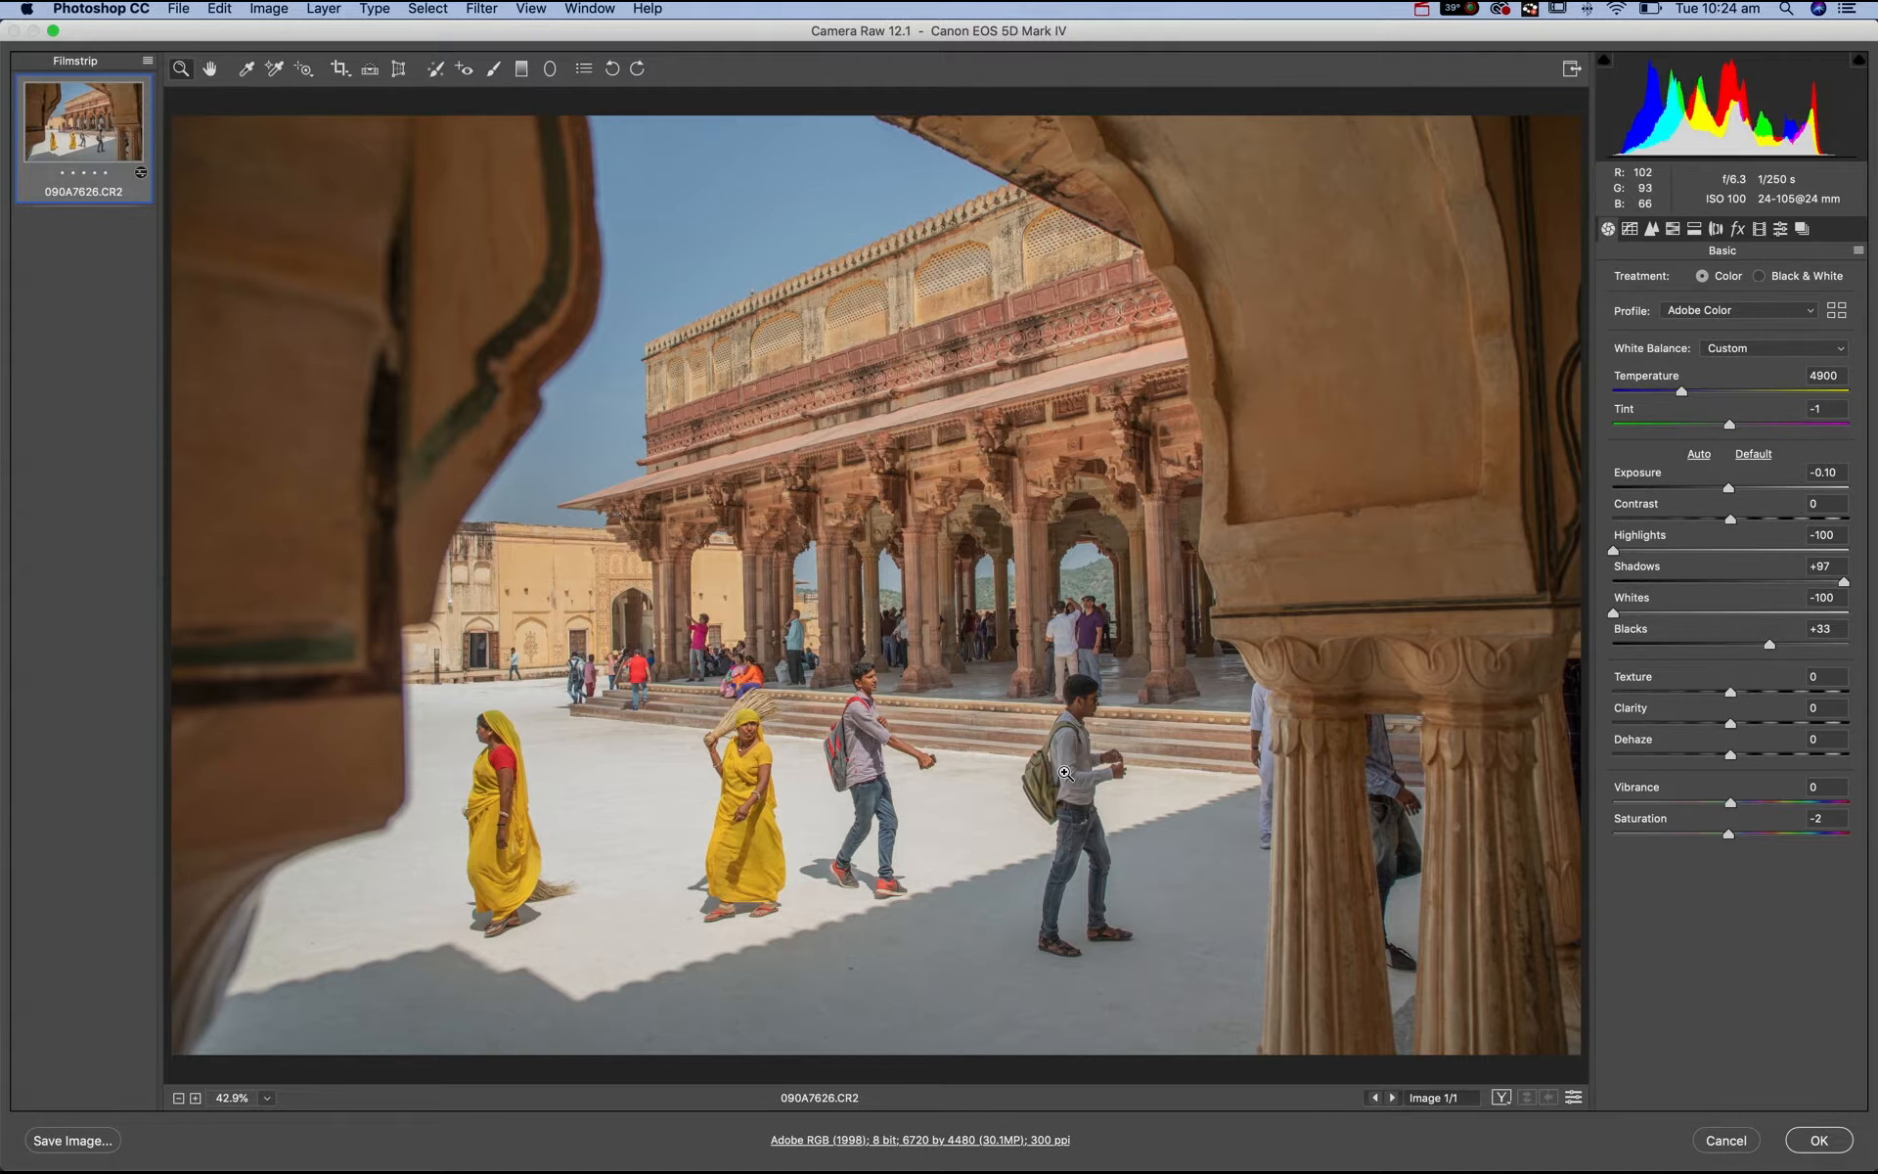
pyautogui.moveTo(1614, 551); pyautogui.dragTo(1613, 613)
pyautogui.click(1820, 1141)
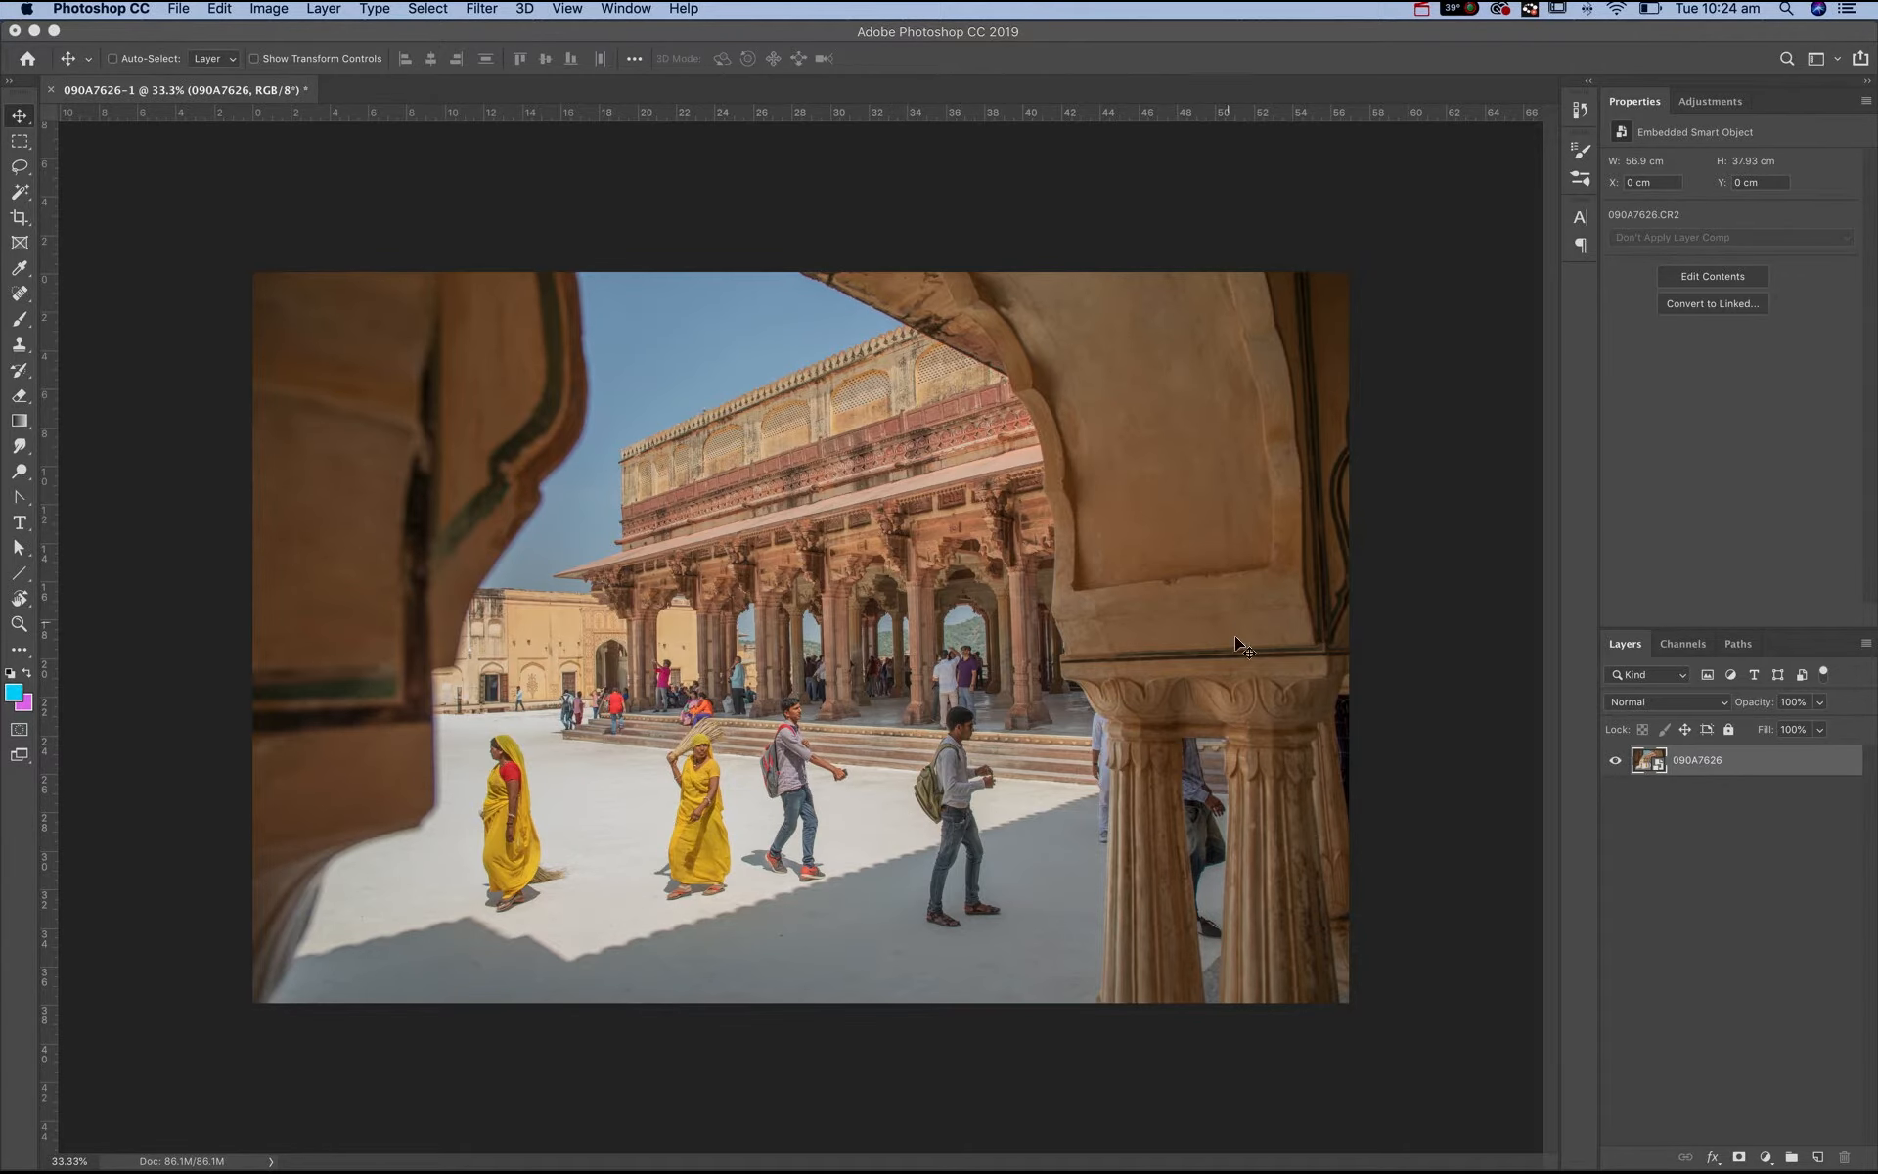
# - Switch to the RAW + JPG folder in Finder and open 090A7626.JPG in Adobe Photoshop CC 2019
pyautogui.press('super+Tab')
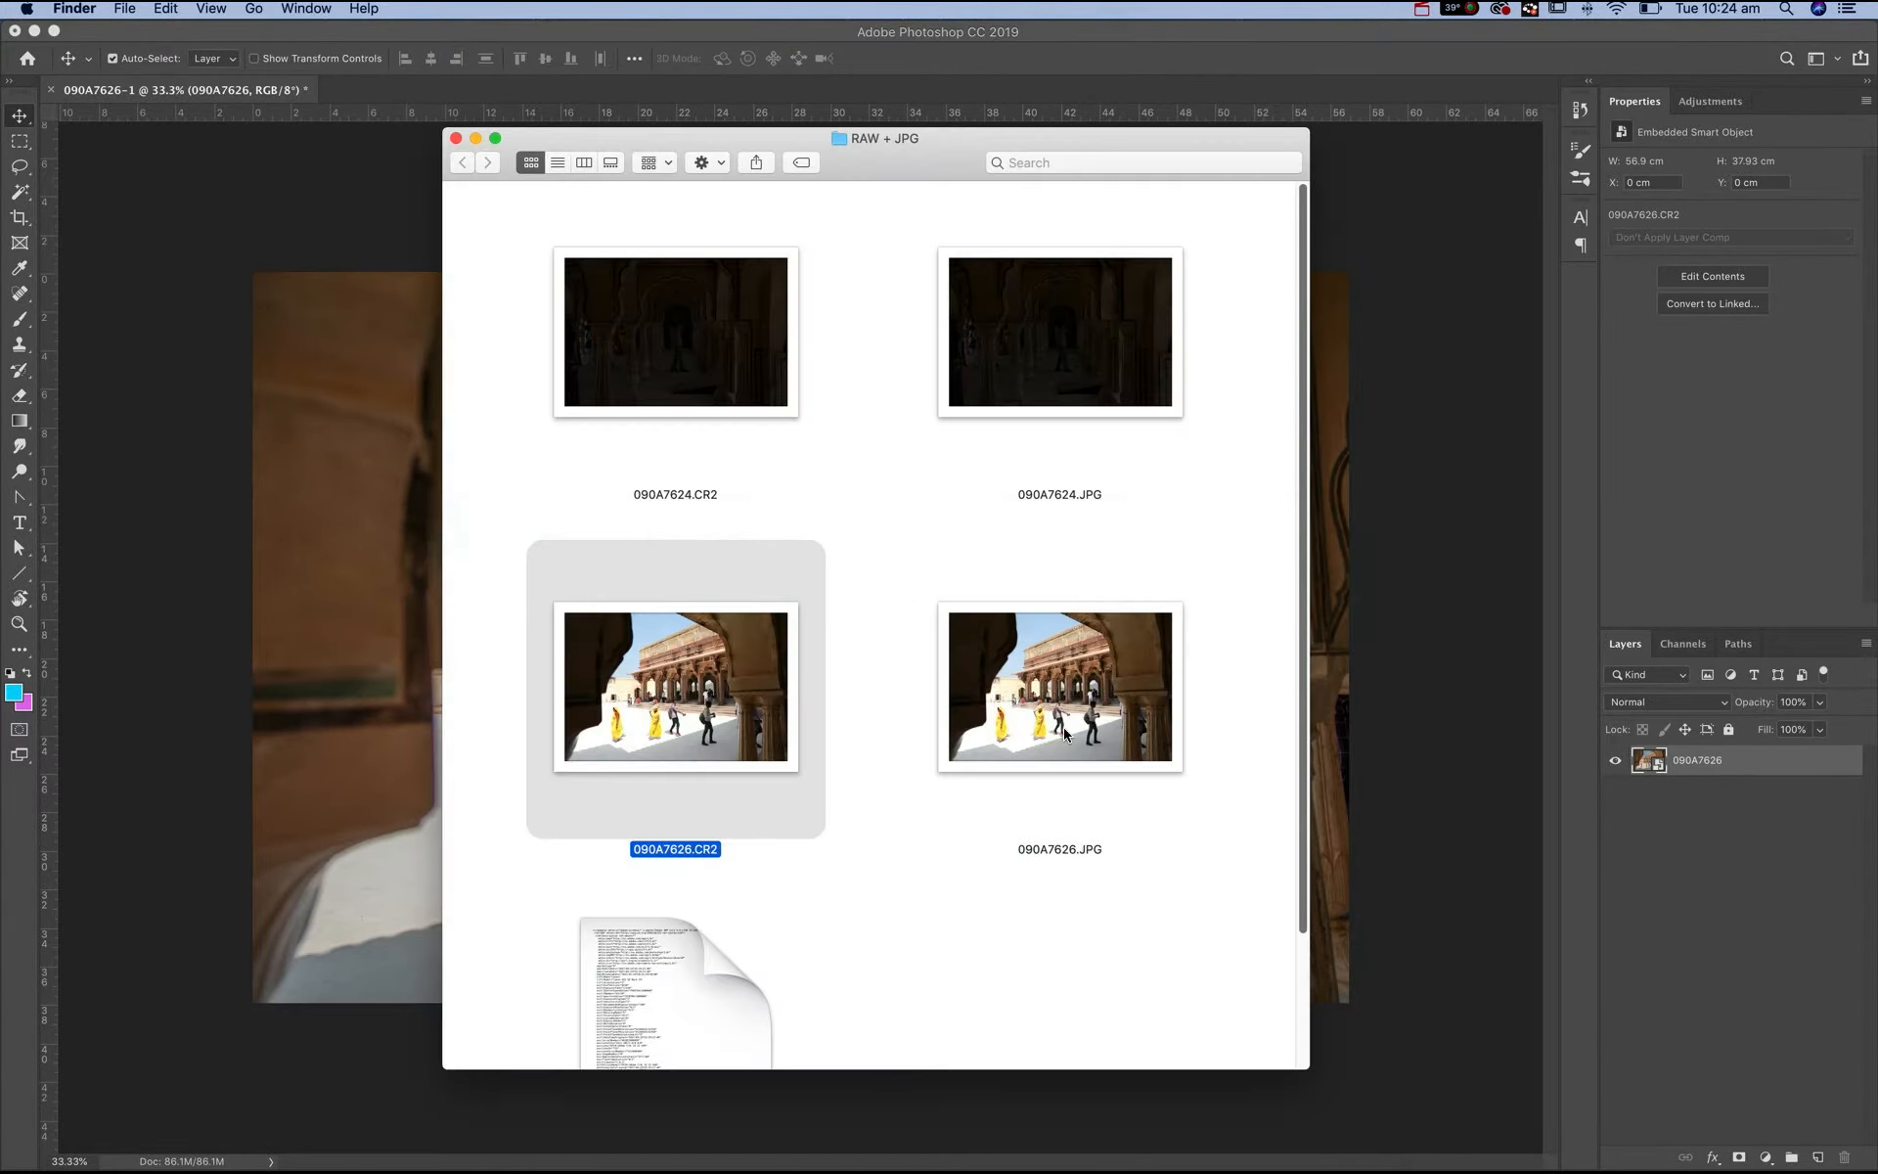
pyautogui.click(1064, 734)
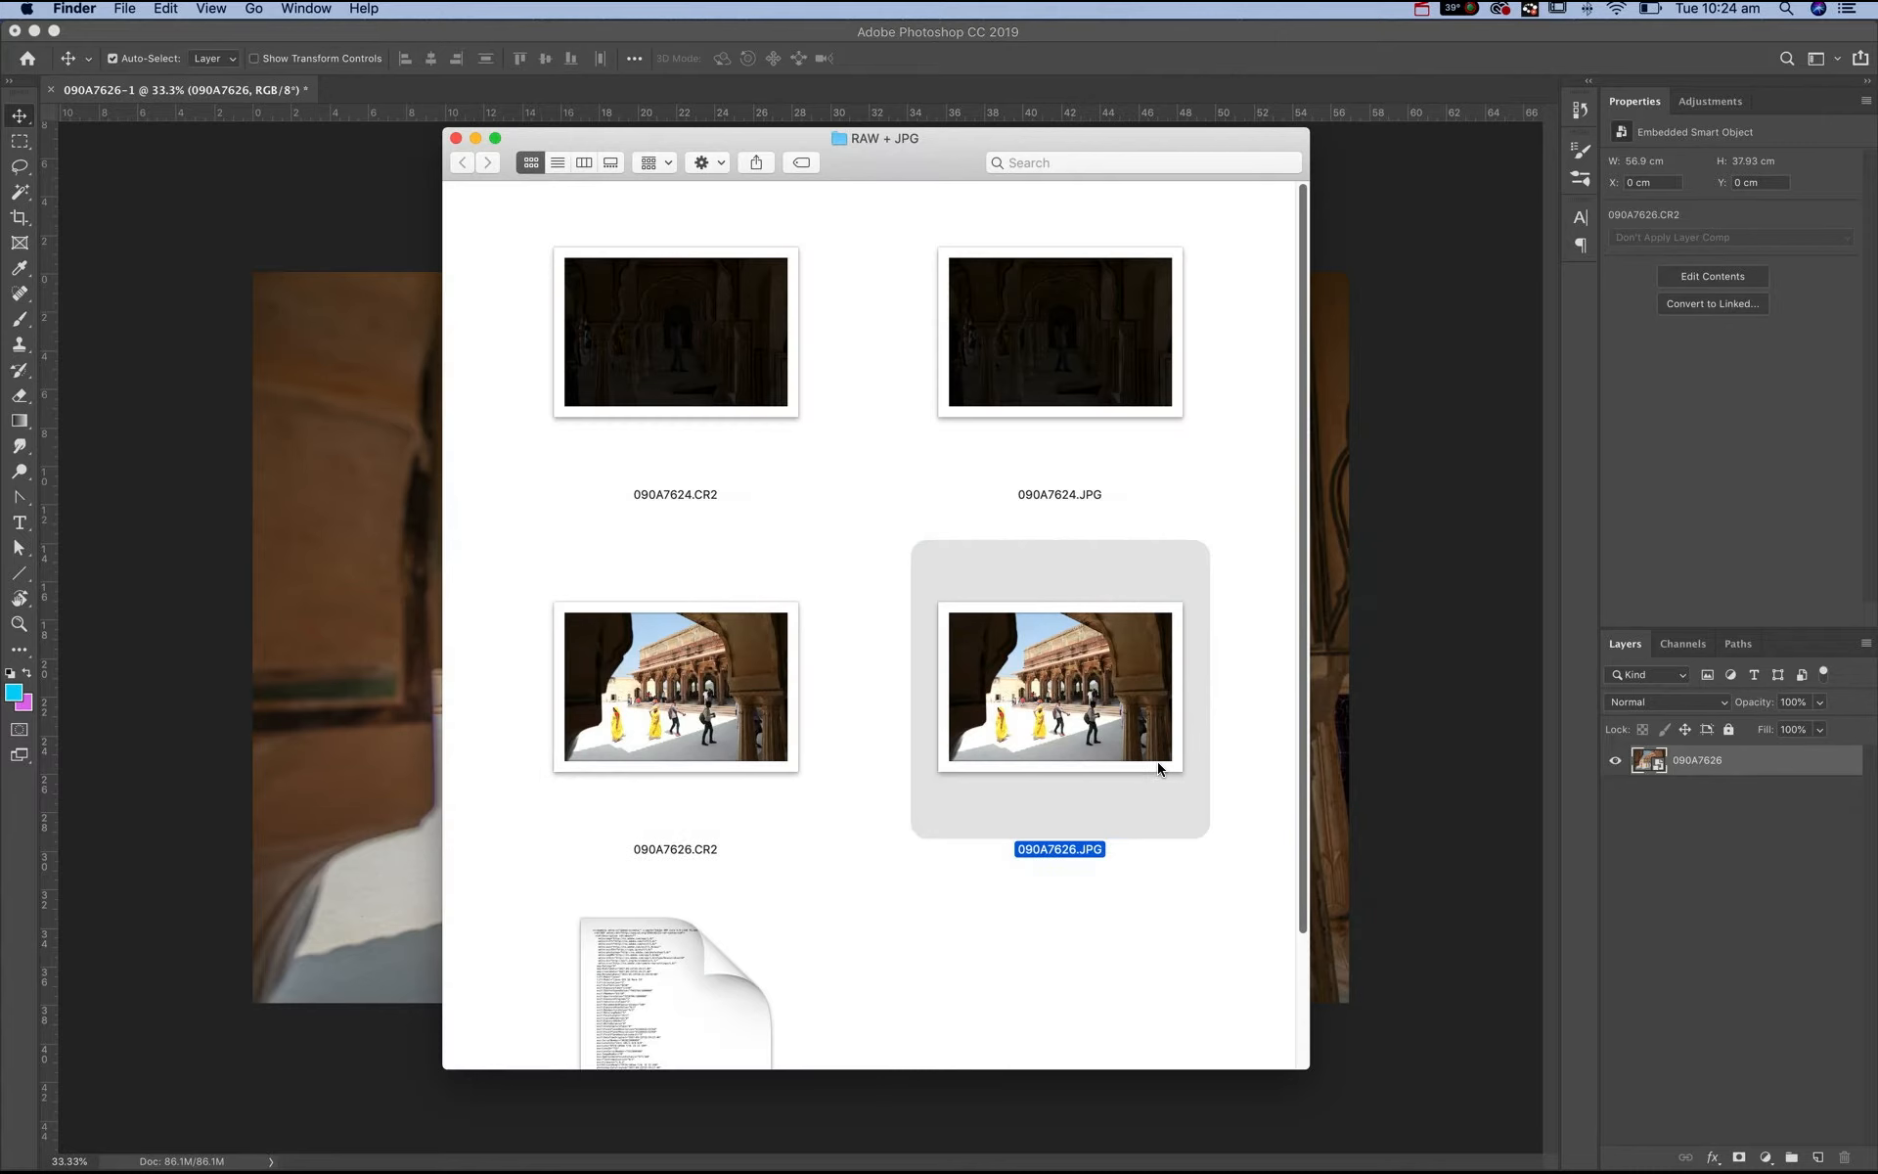
pyautogui.rightClick(1118, 675)
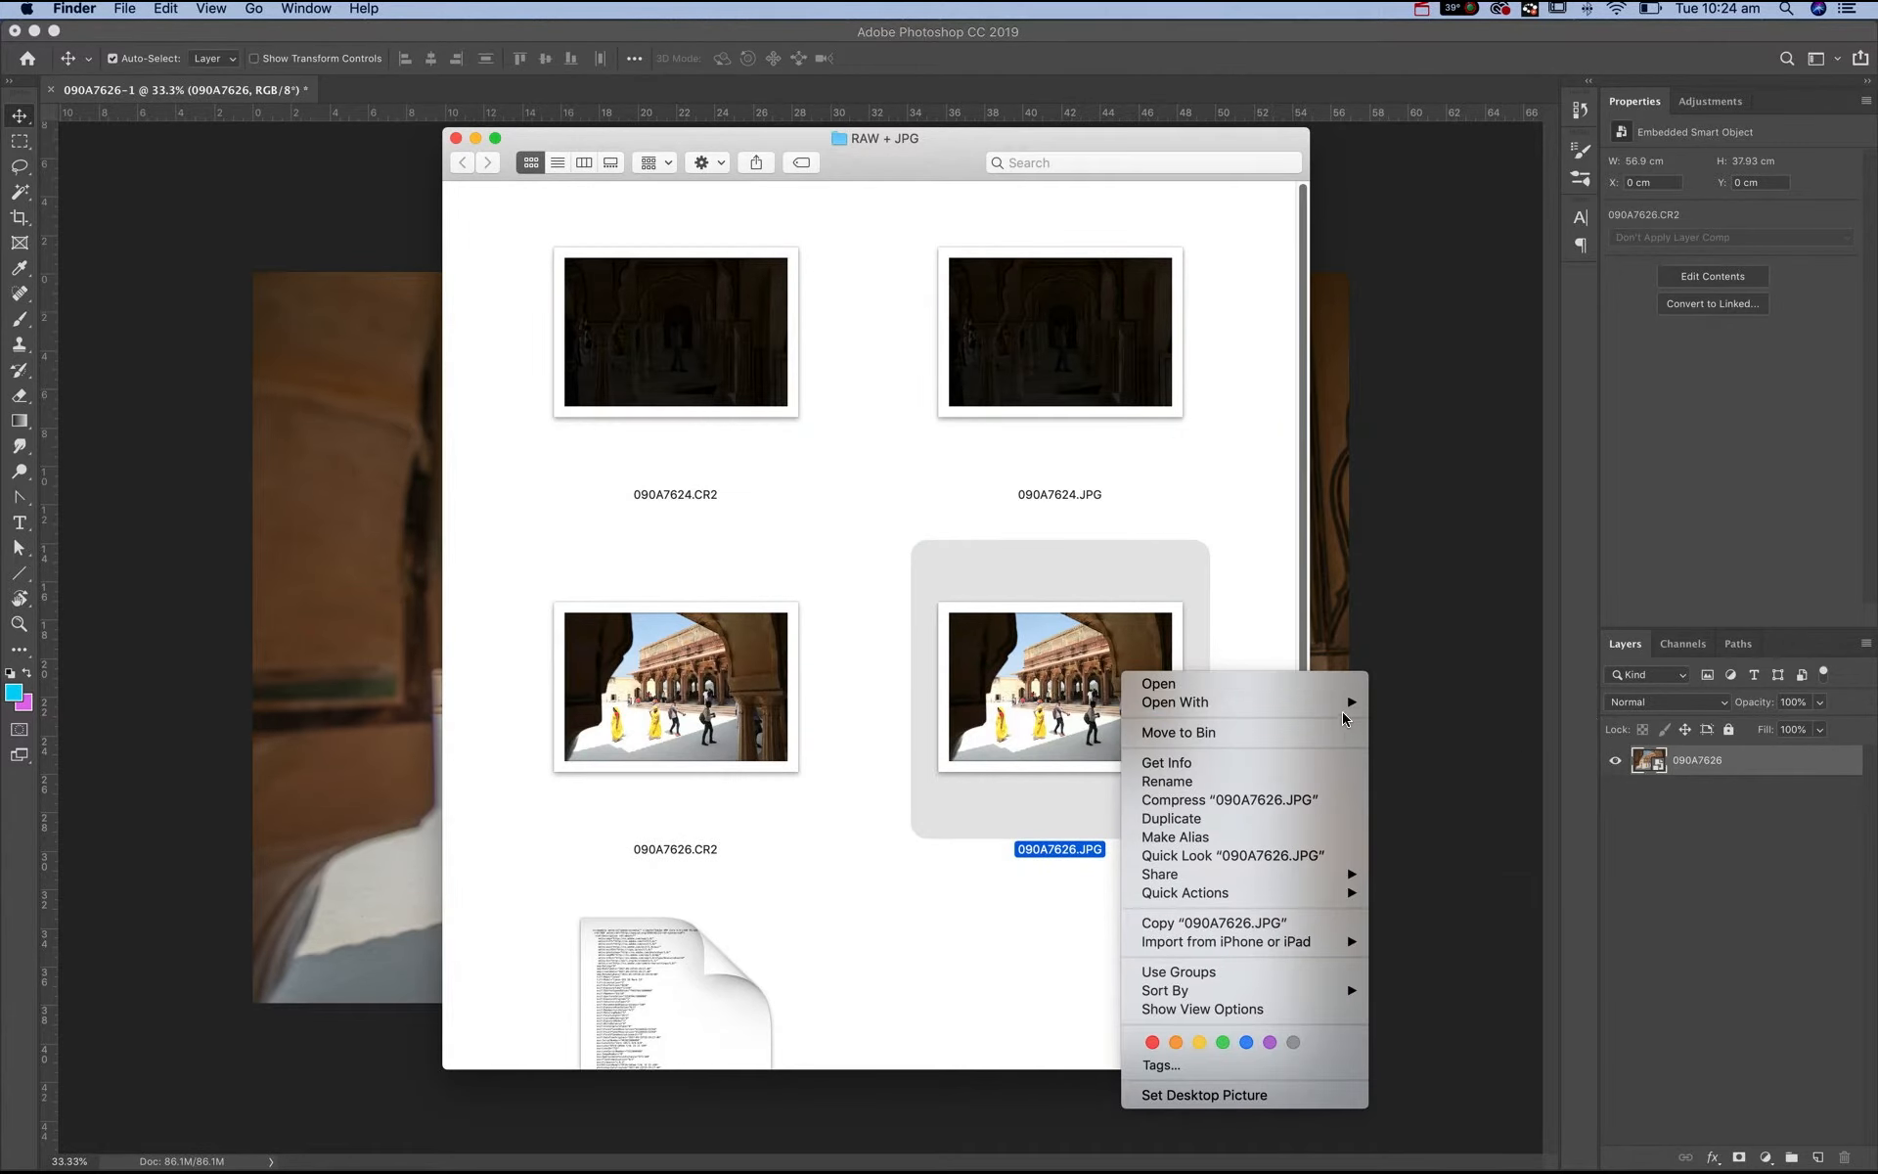
pyautogui.moveTo(1348, 704)
pyautogui.click(1436, 764)
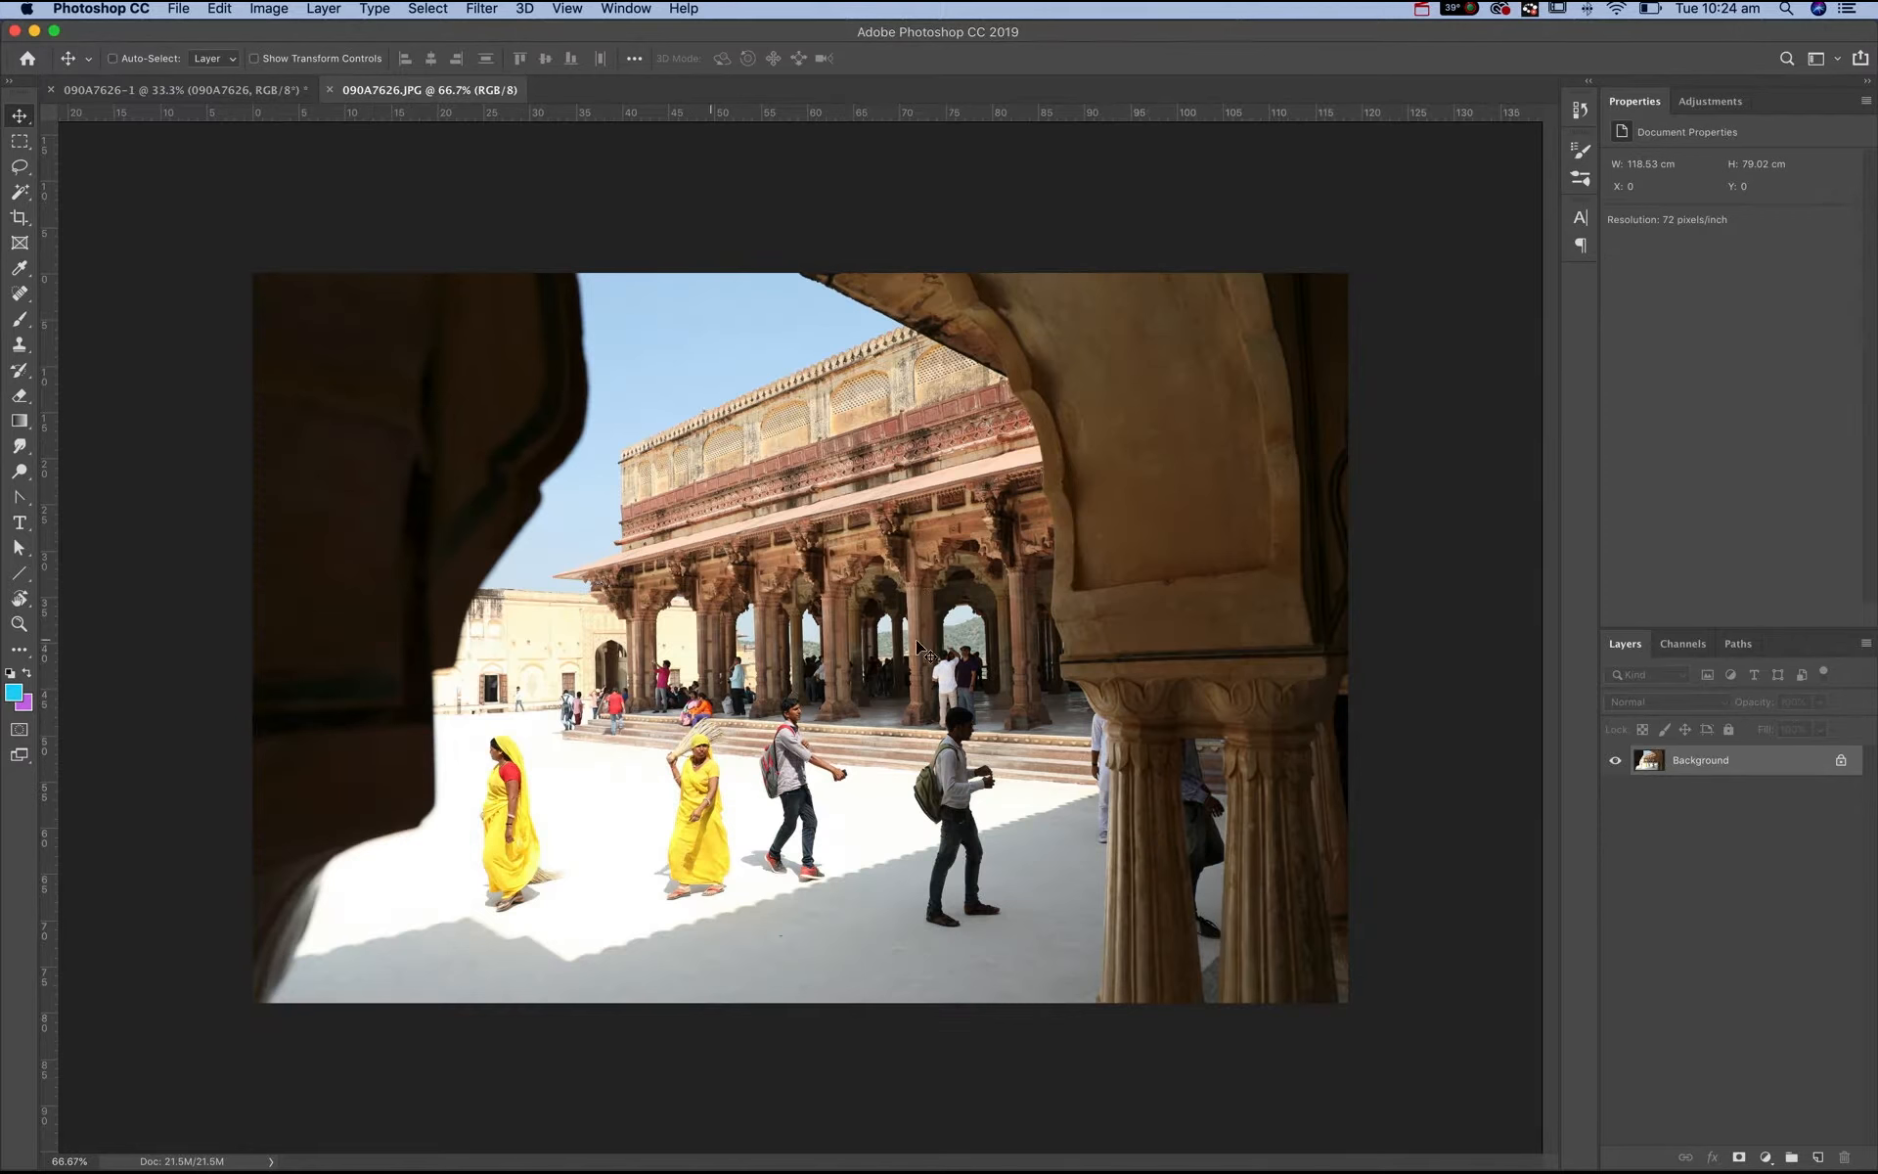
# - Apply a Camera Raw filter to the JPG with Highlights -99, Shadows +72, Whites -100, Blacks +55 and Saturation +3
pyautogui.click(482, 9)
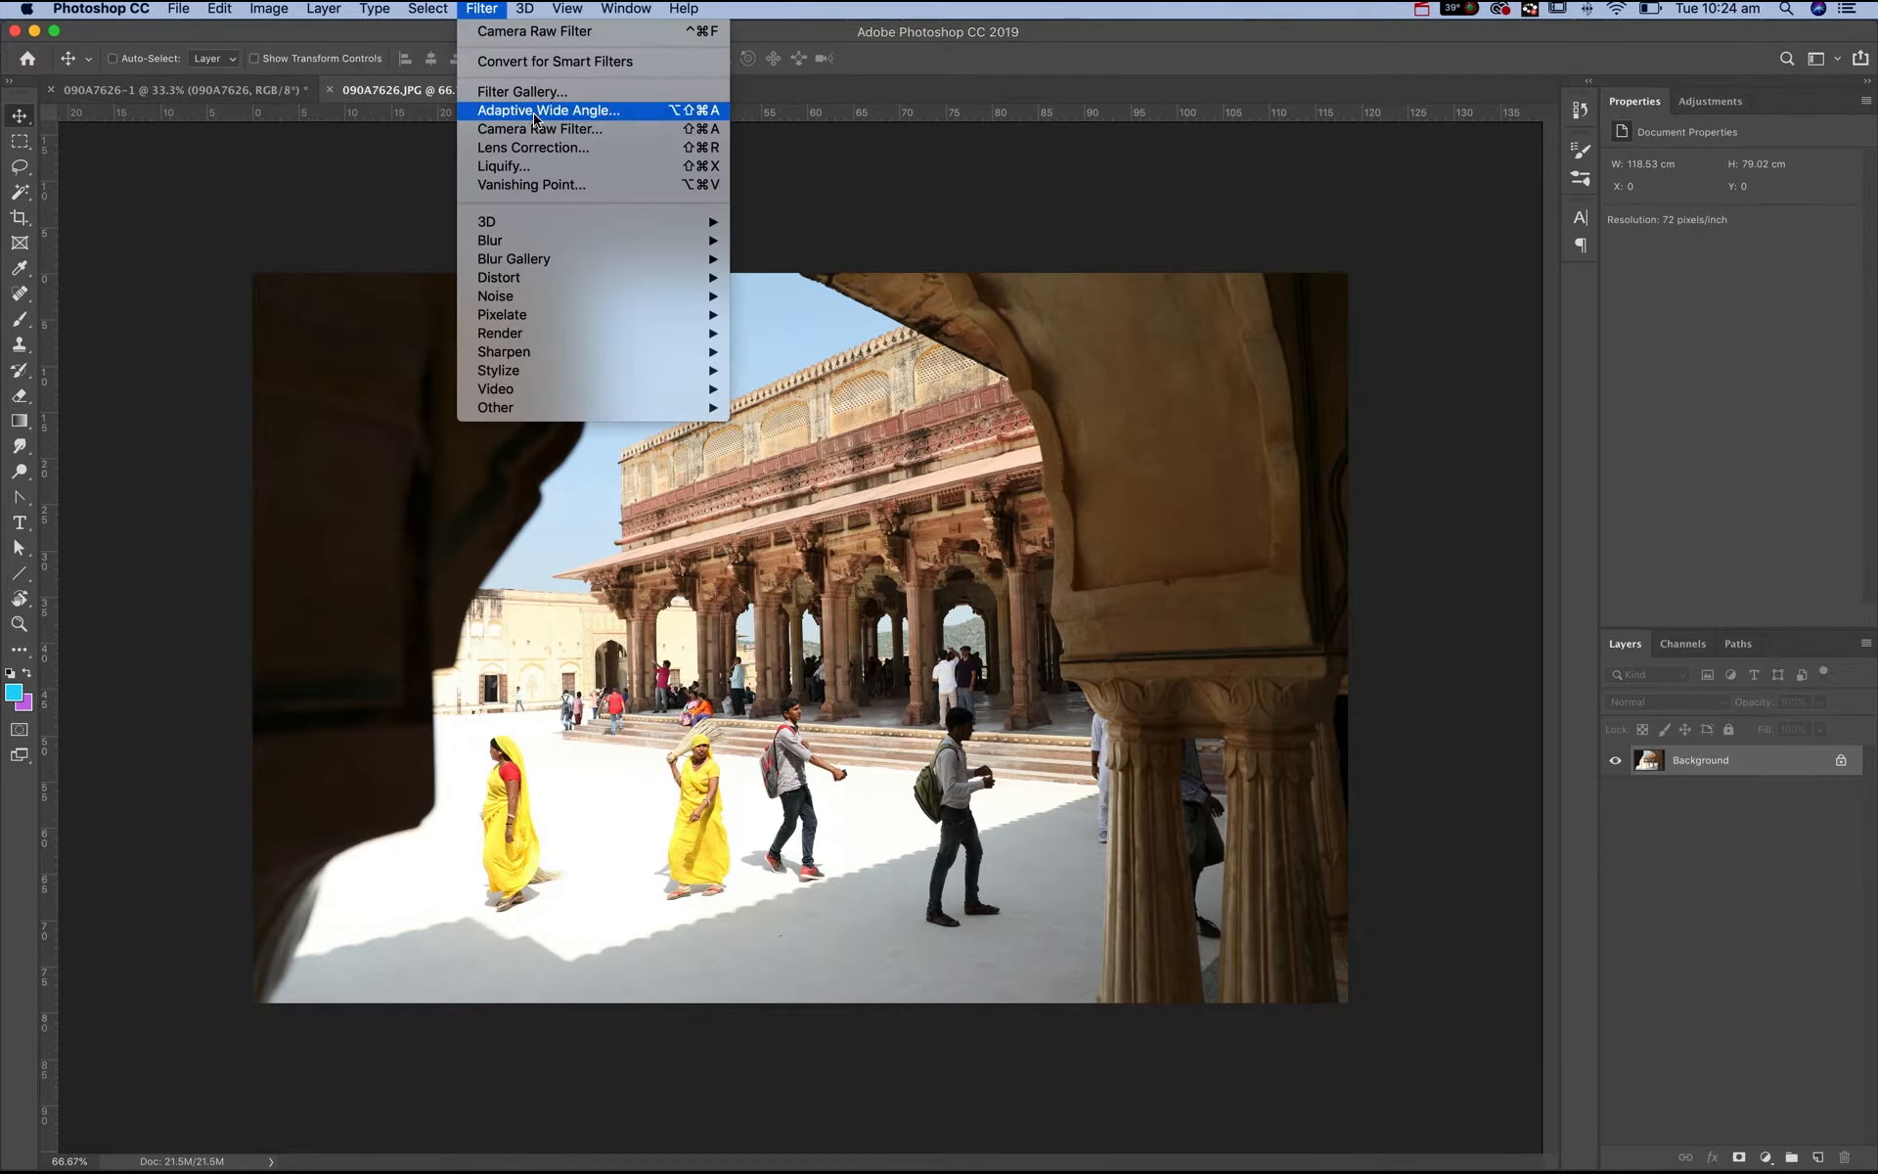
pyautogui.click(643, 130)
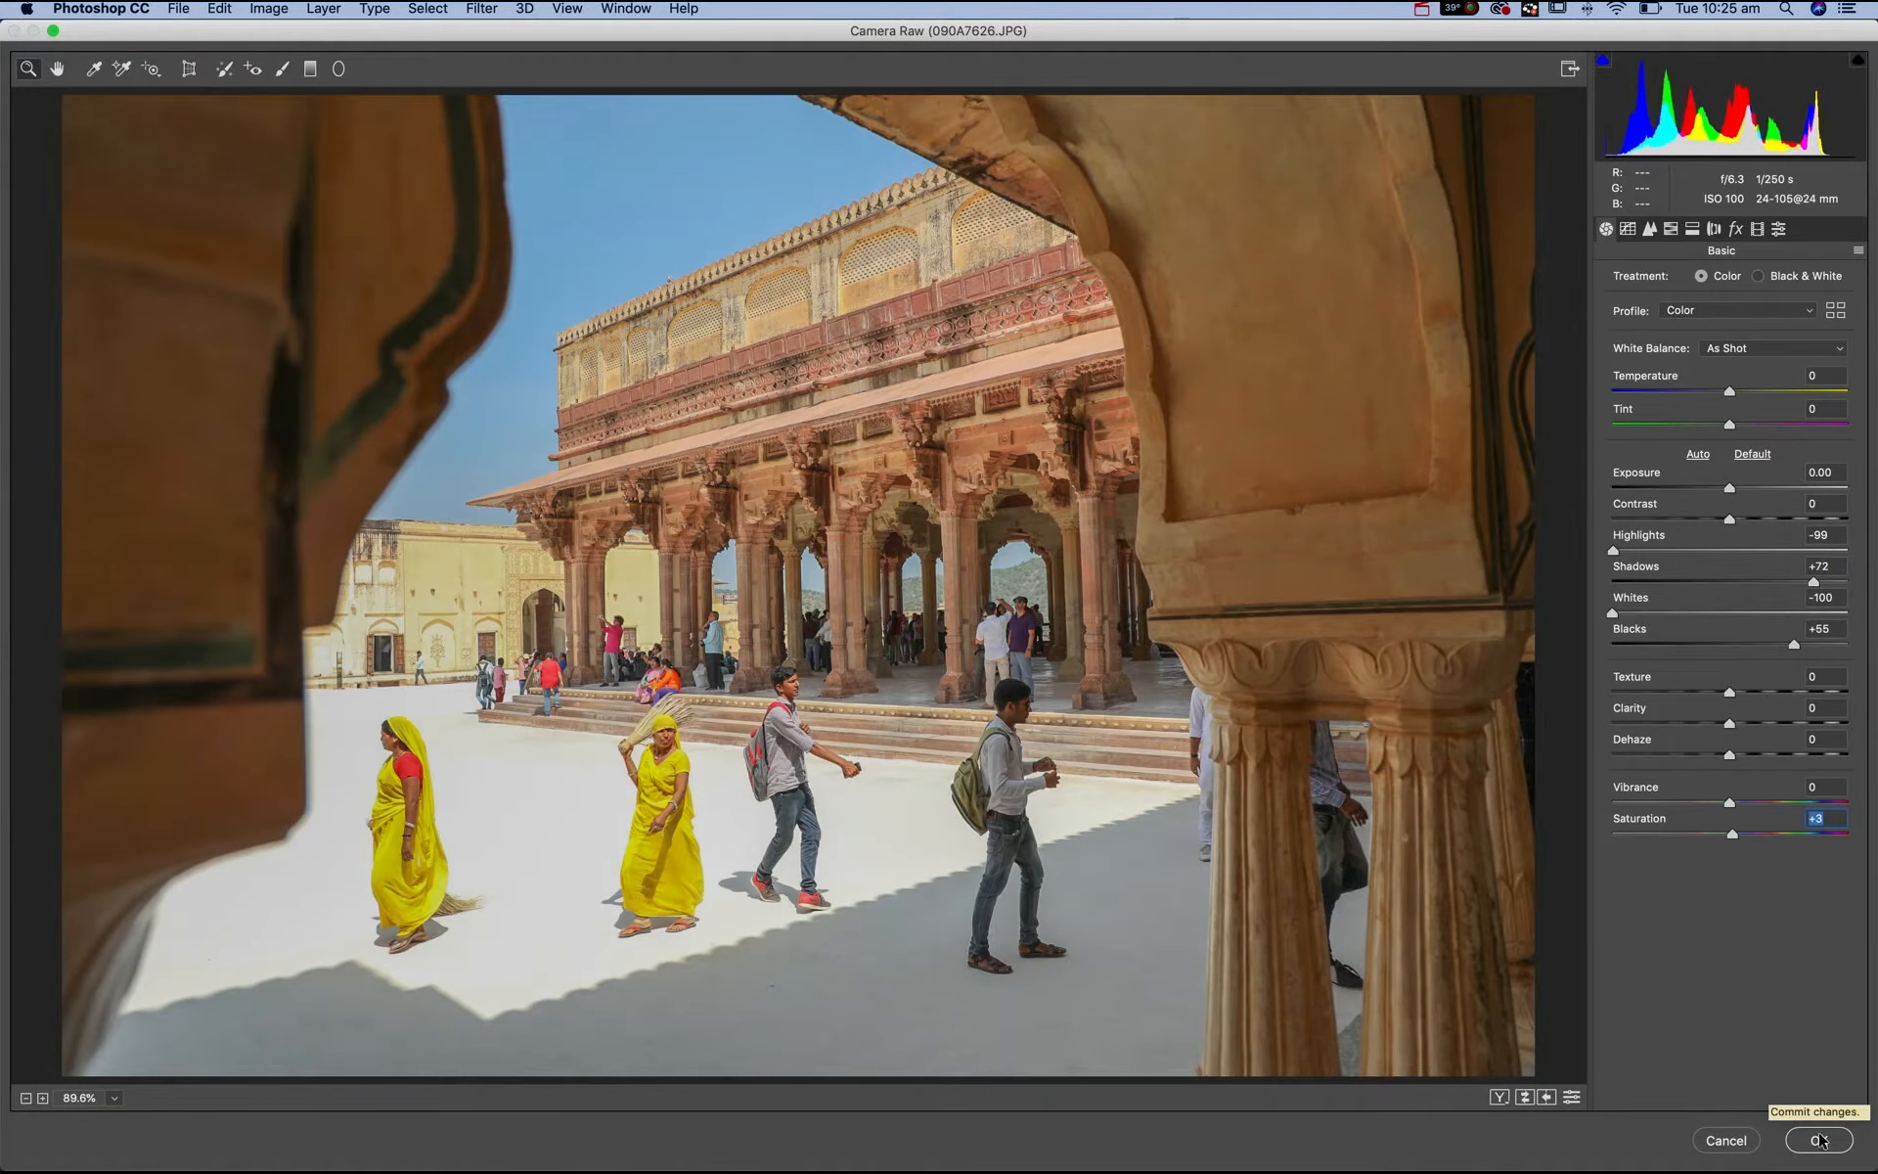
pyautogui.click(1818, 1141)
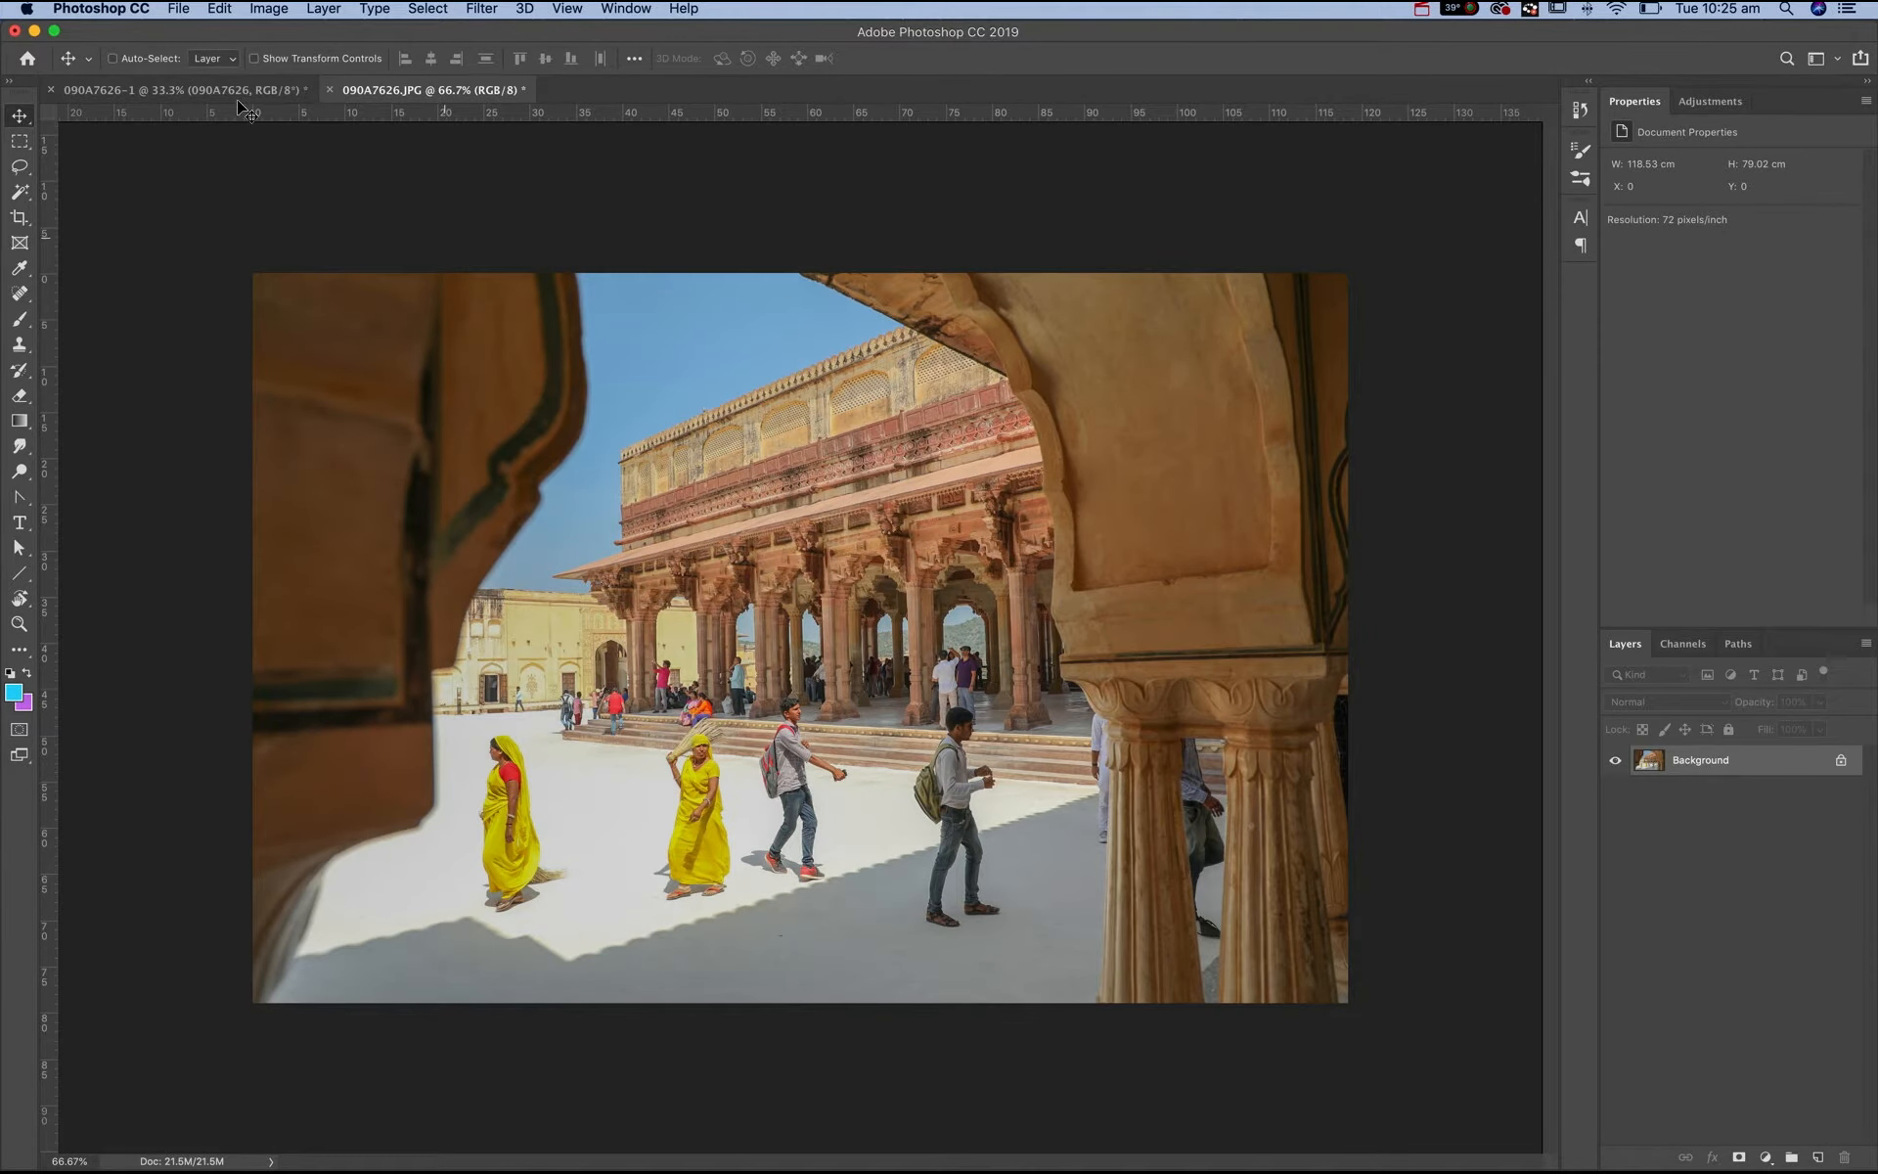
# - Copy the raw courtyard smart object from its own document into 090A7626.JPG as a layer above the background
pyautogui.hotkey('ctrl', 'Tab')
pyautogui.press('super+d')
pyautogui.moveTo(1656, 764); pyautogui.dragTo(396, 523)
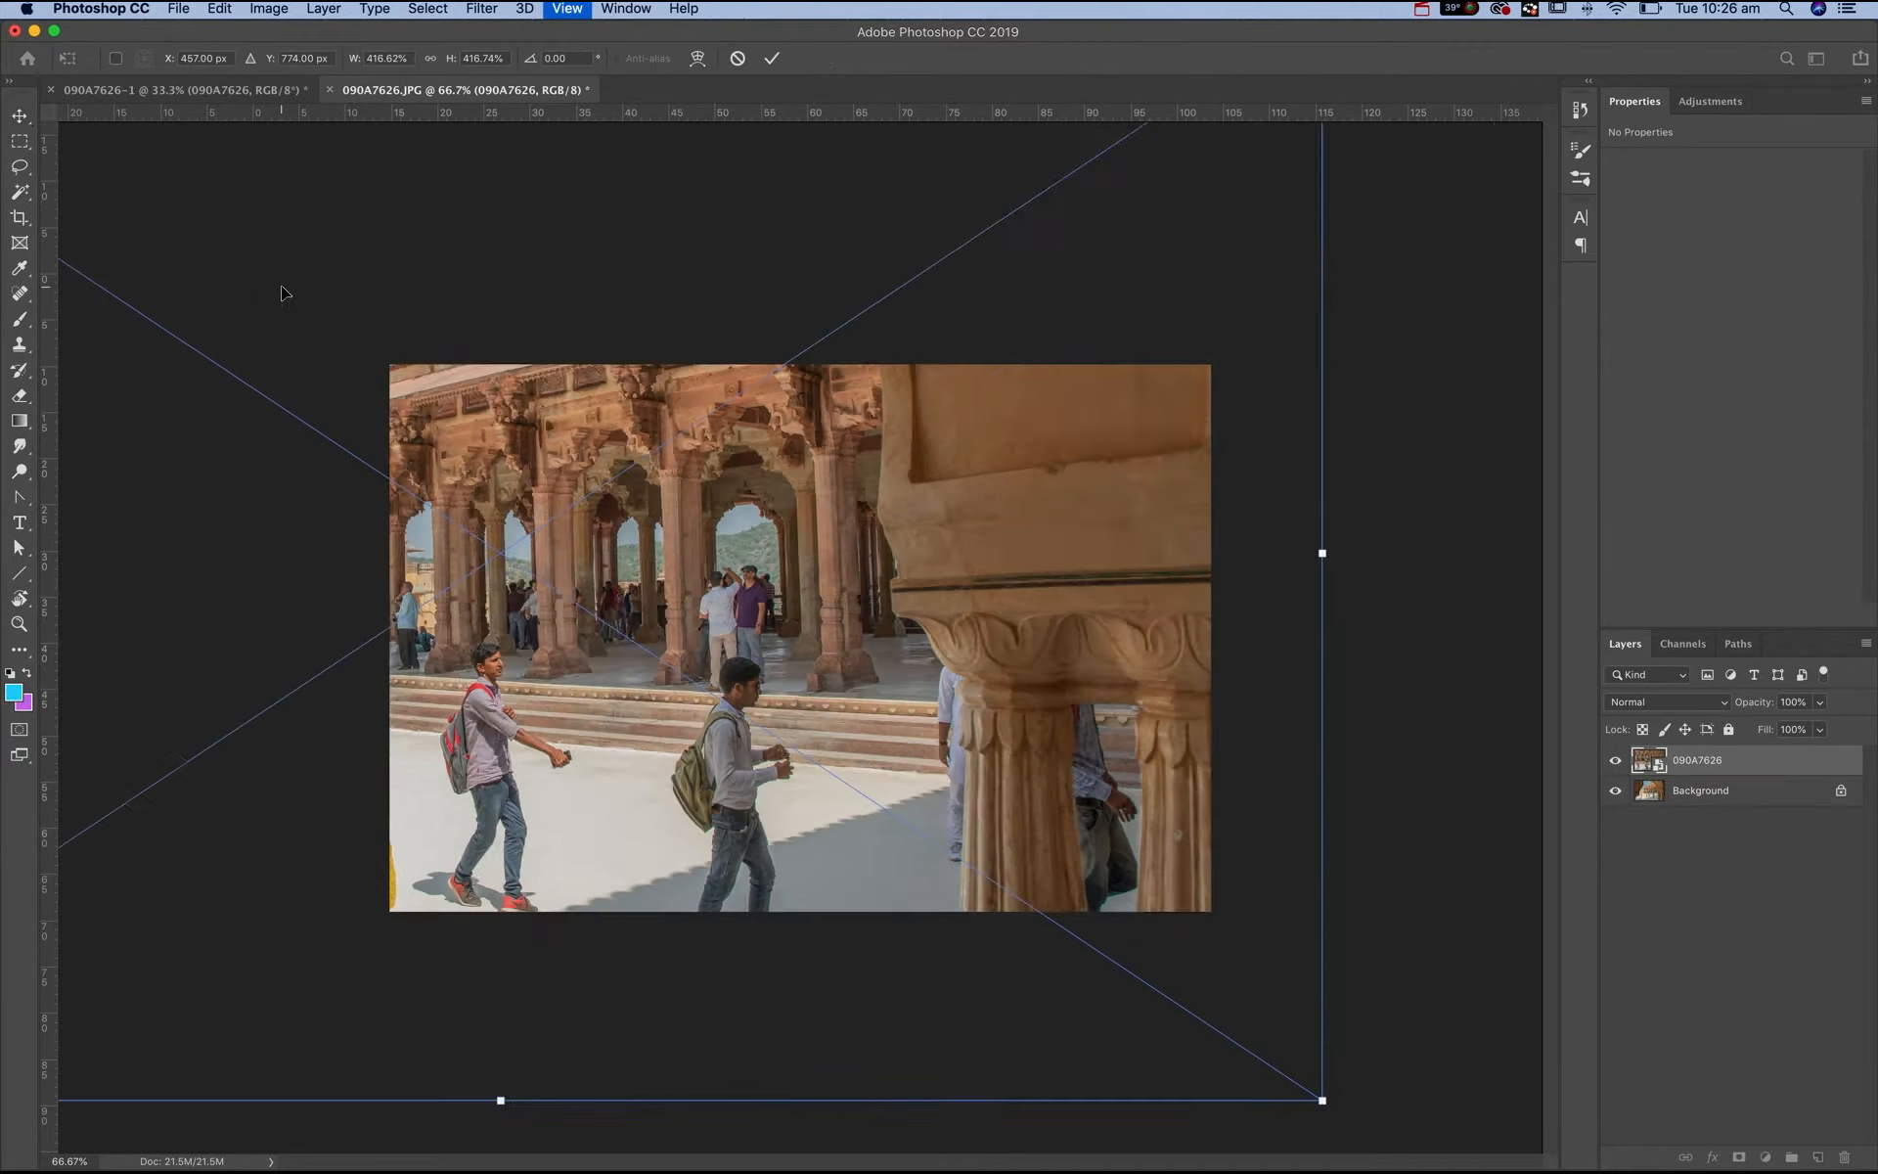
# - Scale the raw layer down to about 118.53 x 78.99 cm and align it exactly over the JPG photo
pyautogui.press('super+minus')
pyautogui.moveTo(155, 257); pyautogui.dragTo(690, 613)
pyautogui.moveTo(734, 707); pyautogui.dragTo(571, 550)
pyautogui.moveTo(1093, 833); pyautogui.dragTo(1078, 822)
pyautogui.press('super+plus')
pyautogui.press('super+plus')
pyautogui.press('super+plus')
pyautogui.scroll(-5, 1118, 646)
pyautogui.hscroll(5, 1117, 646)
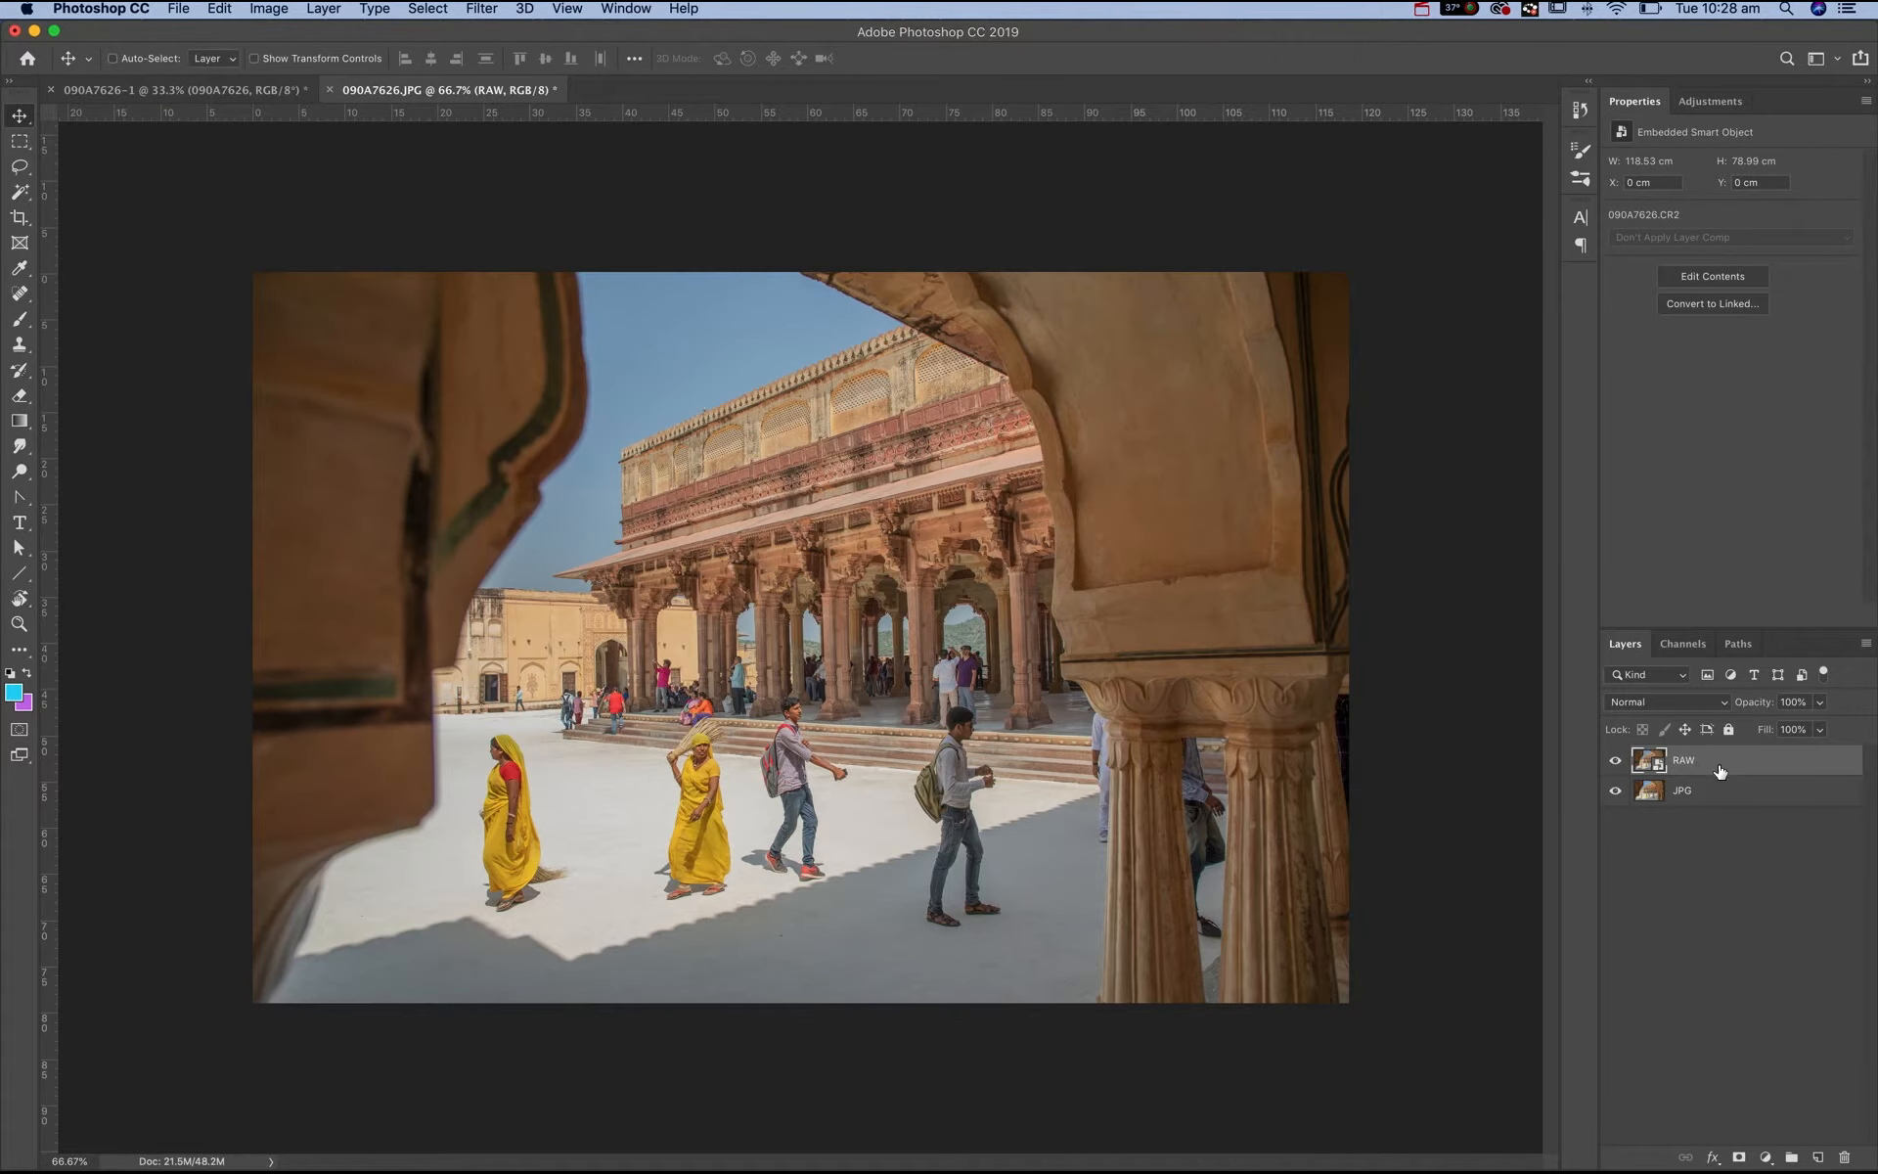
# - Hide the RAW layer and inspect the JPG's colonnade and bright courtyard at 300% magnification
pyautogui.click(1616, 761)
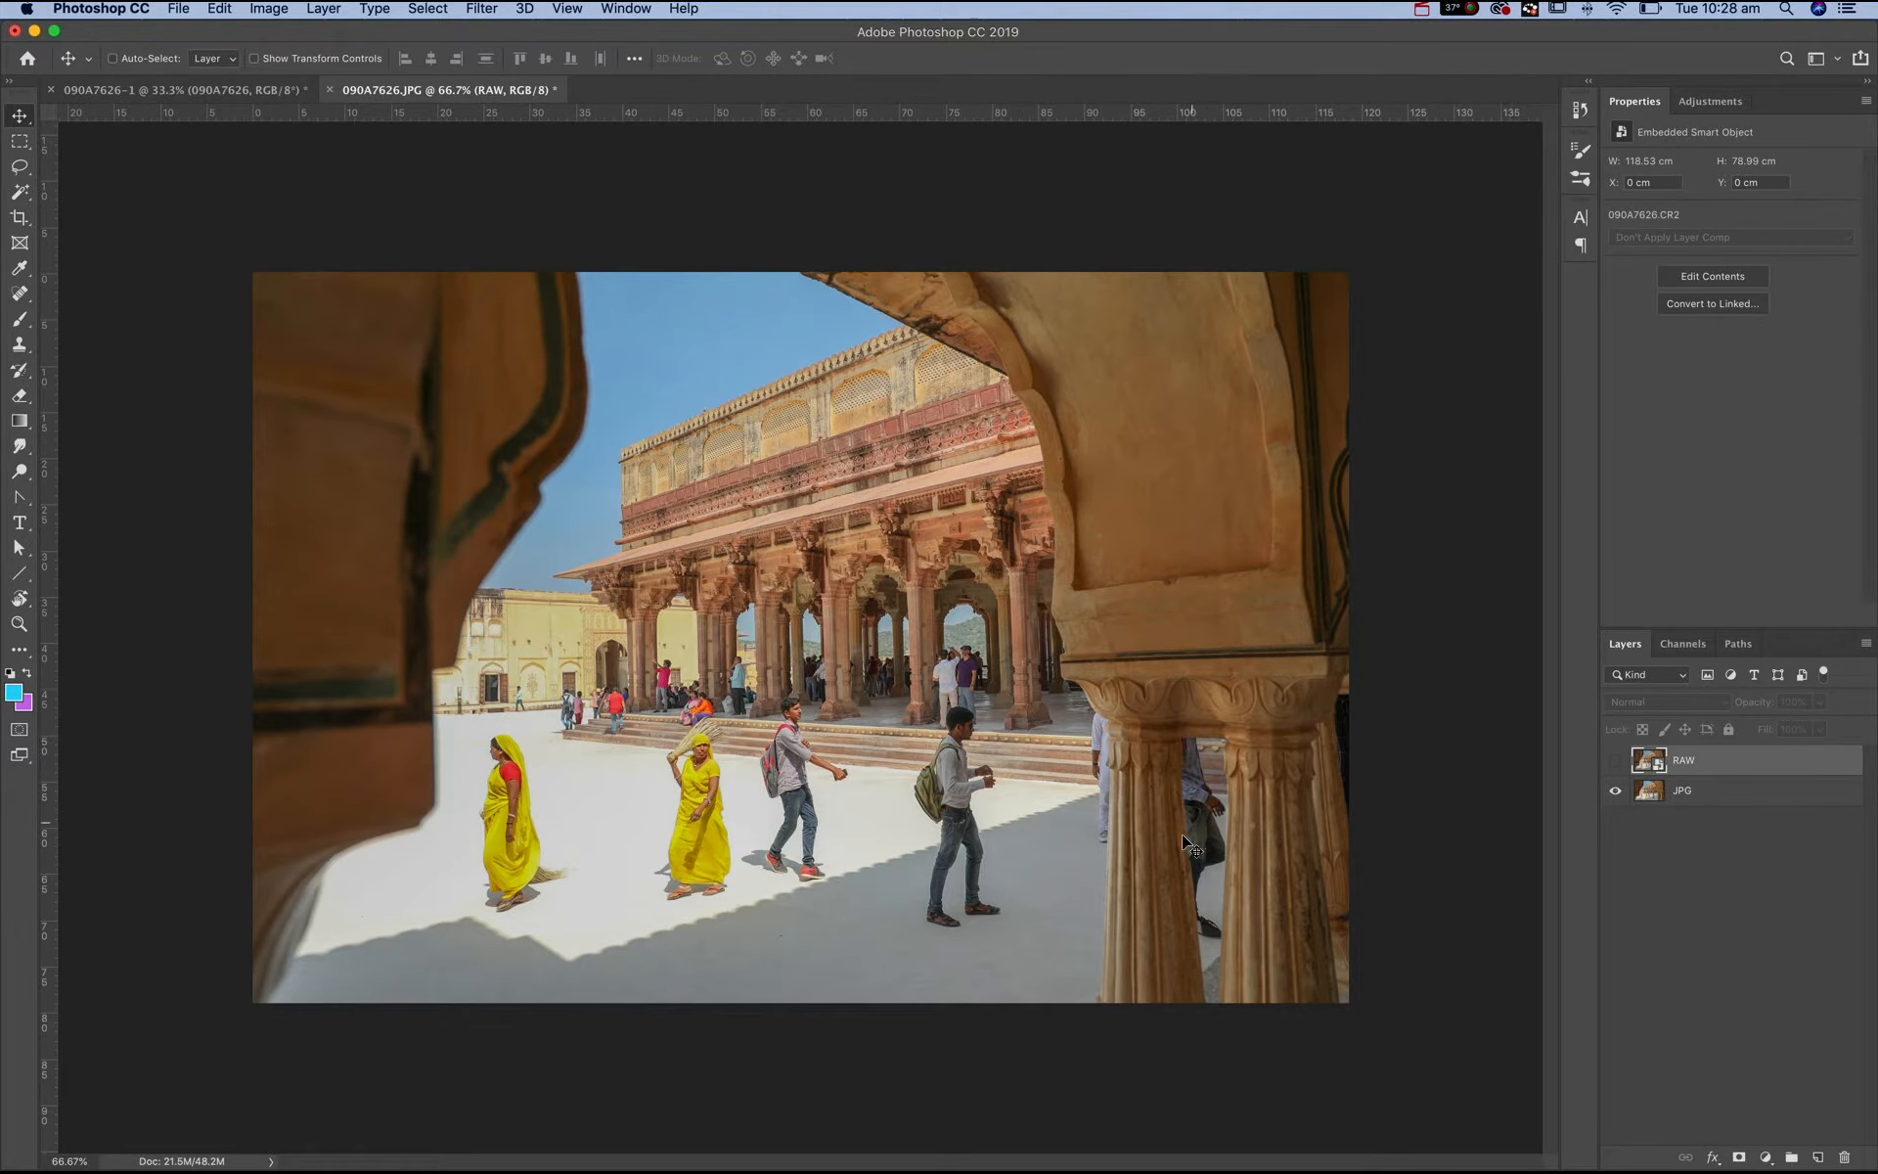
pyautogui.press('super+equal')
pyautogui.press('super+equal')
pyautogui.press('super+equal')
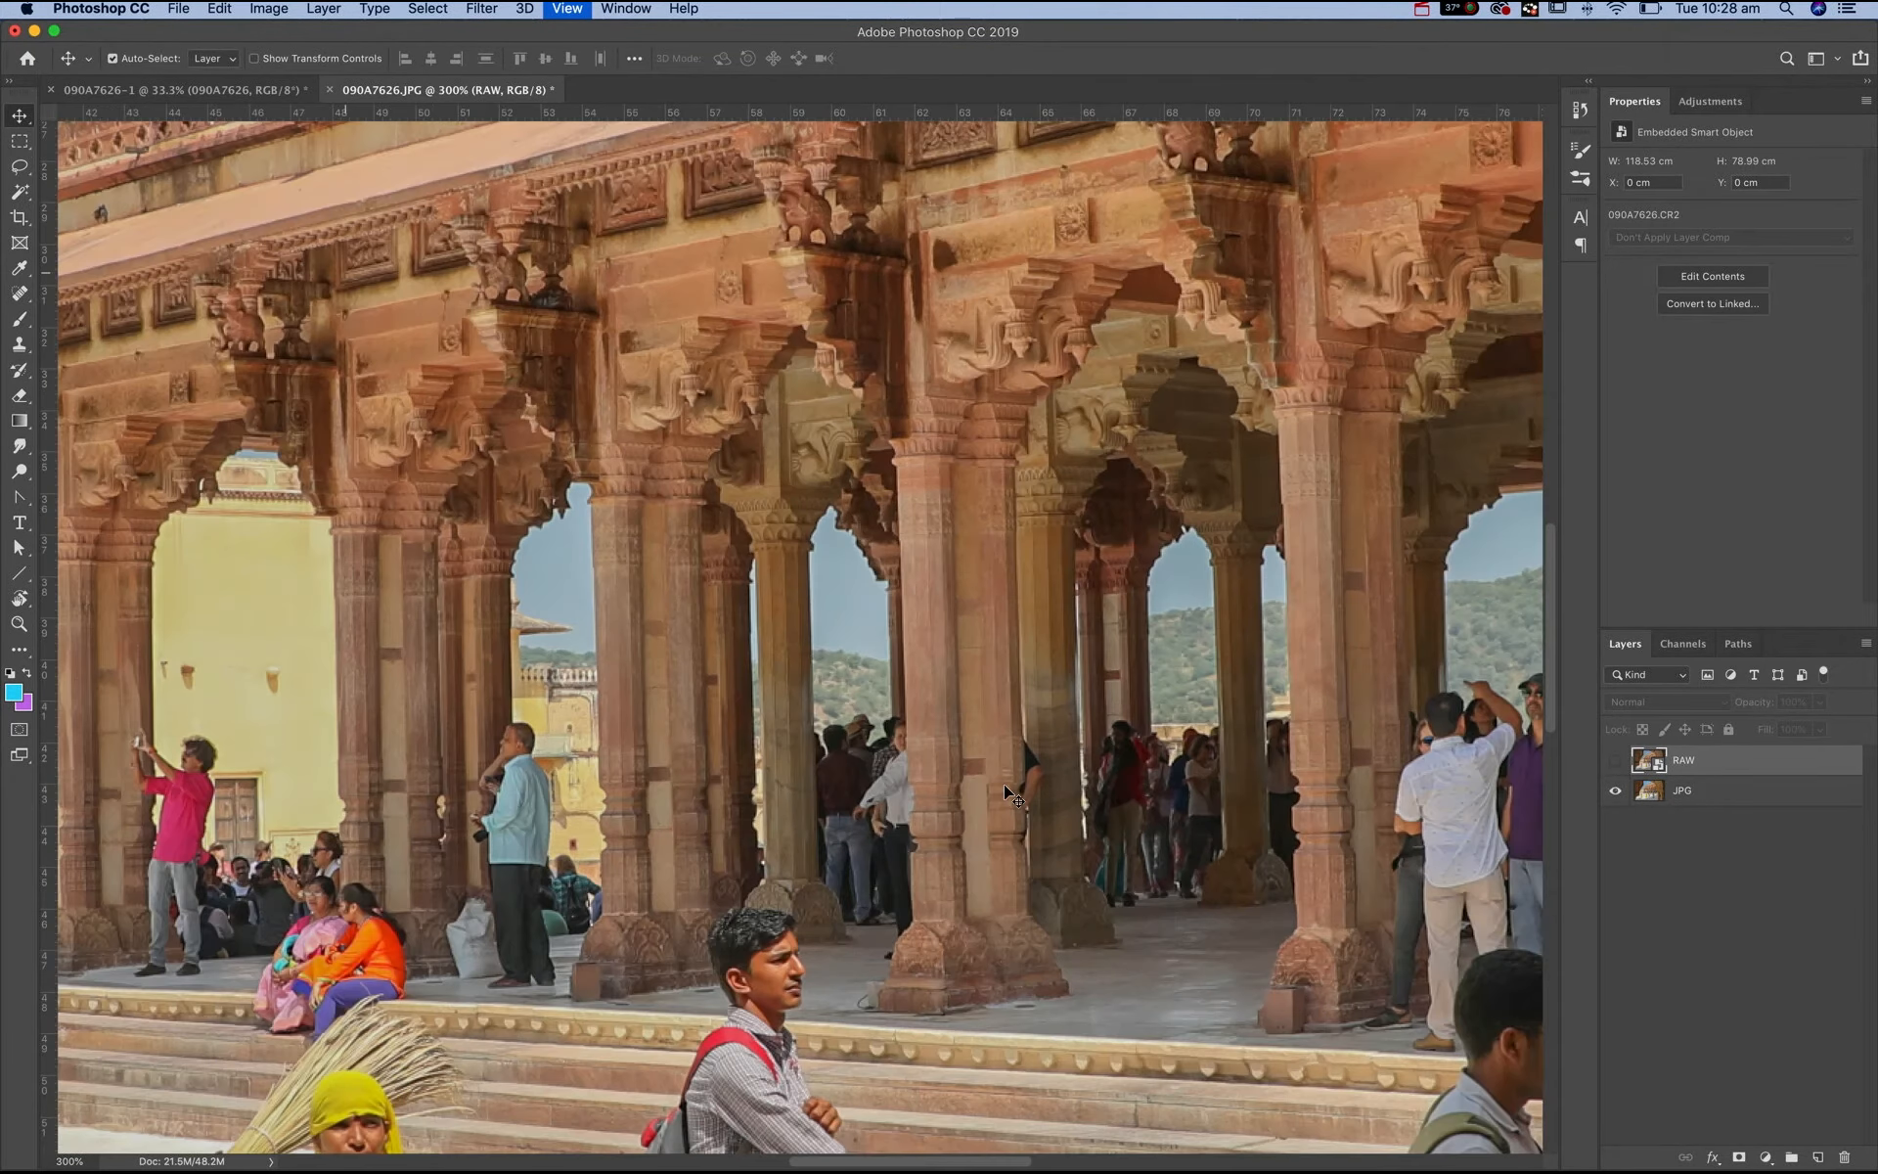
pyautogui.moveTo(662, 912); pyautogui.dragTo(1309, 315)
pyautogui.press('super+r')
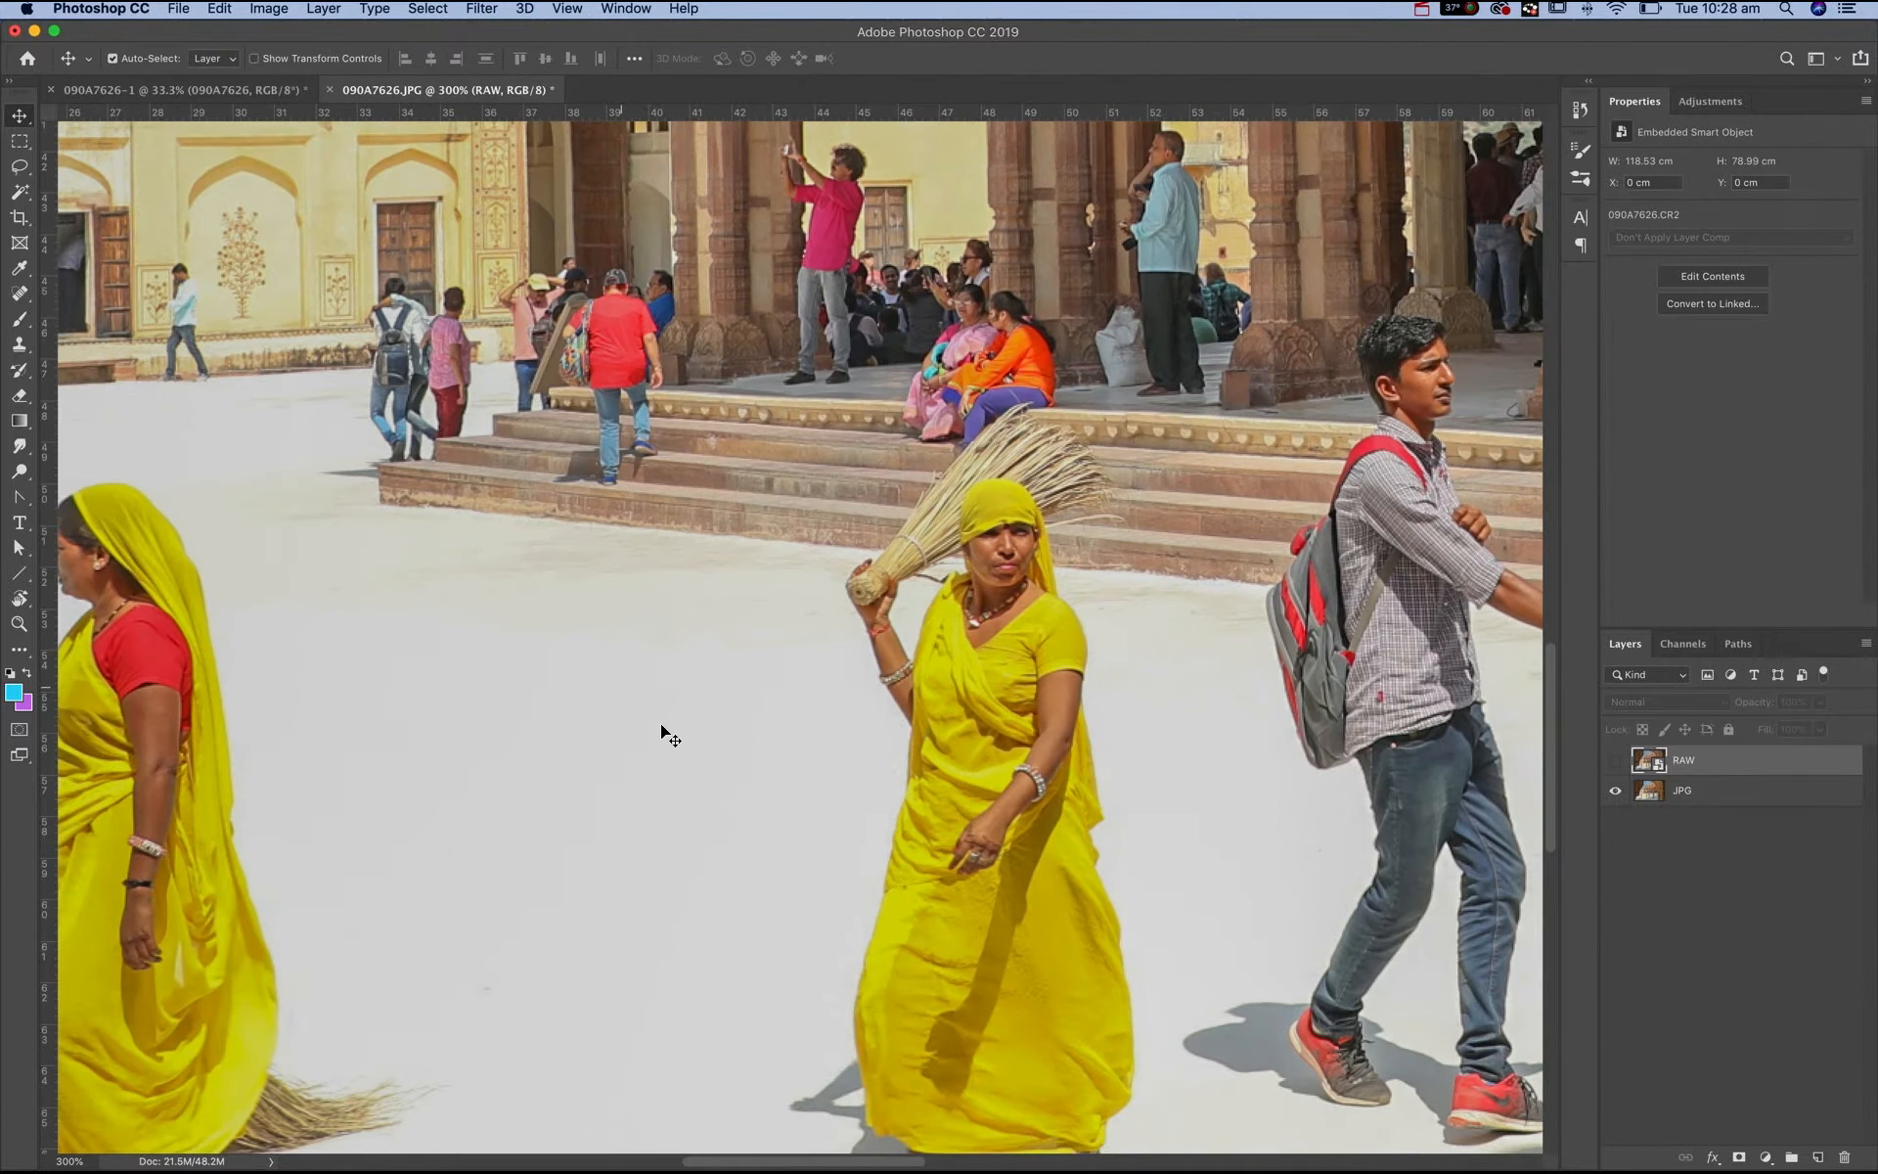
# - Compare the RAW and JPG layers' highlight detail around the women in yellow by repeatedly showing and hiding the RAW layer
pyautogui.click(1686, 788)
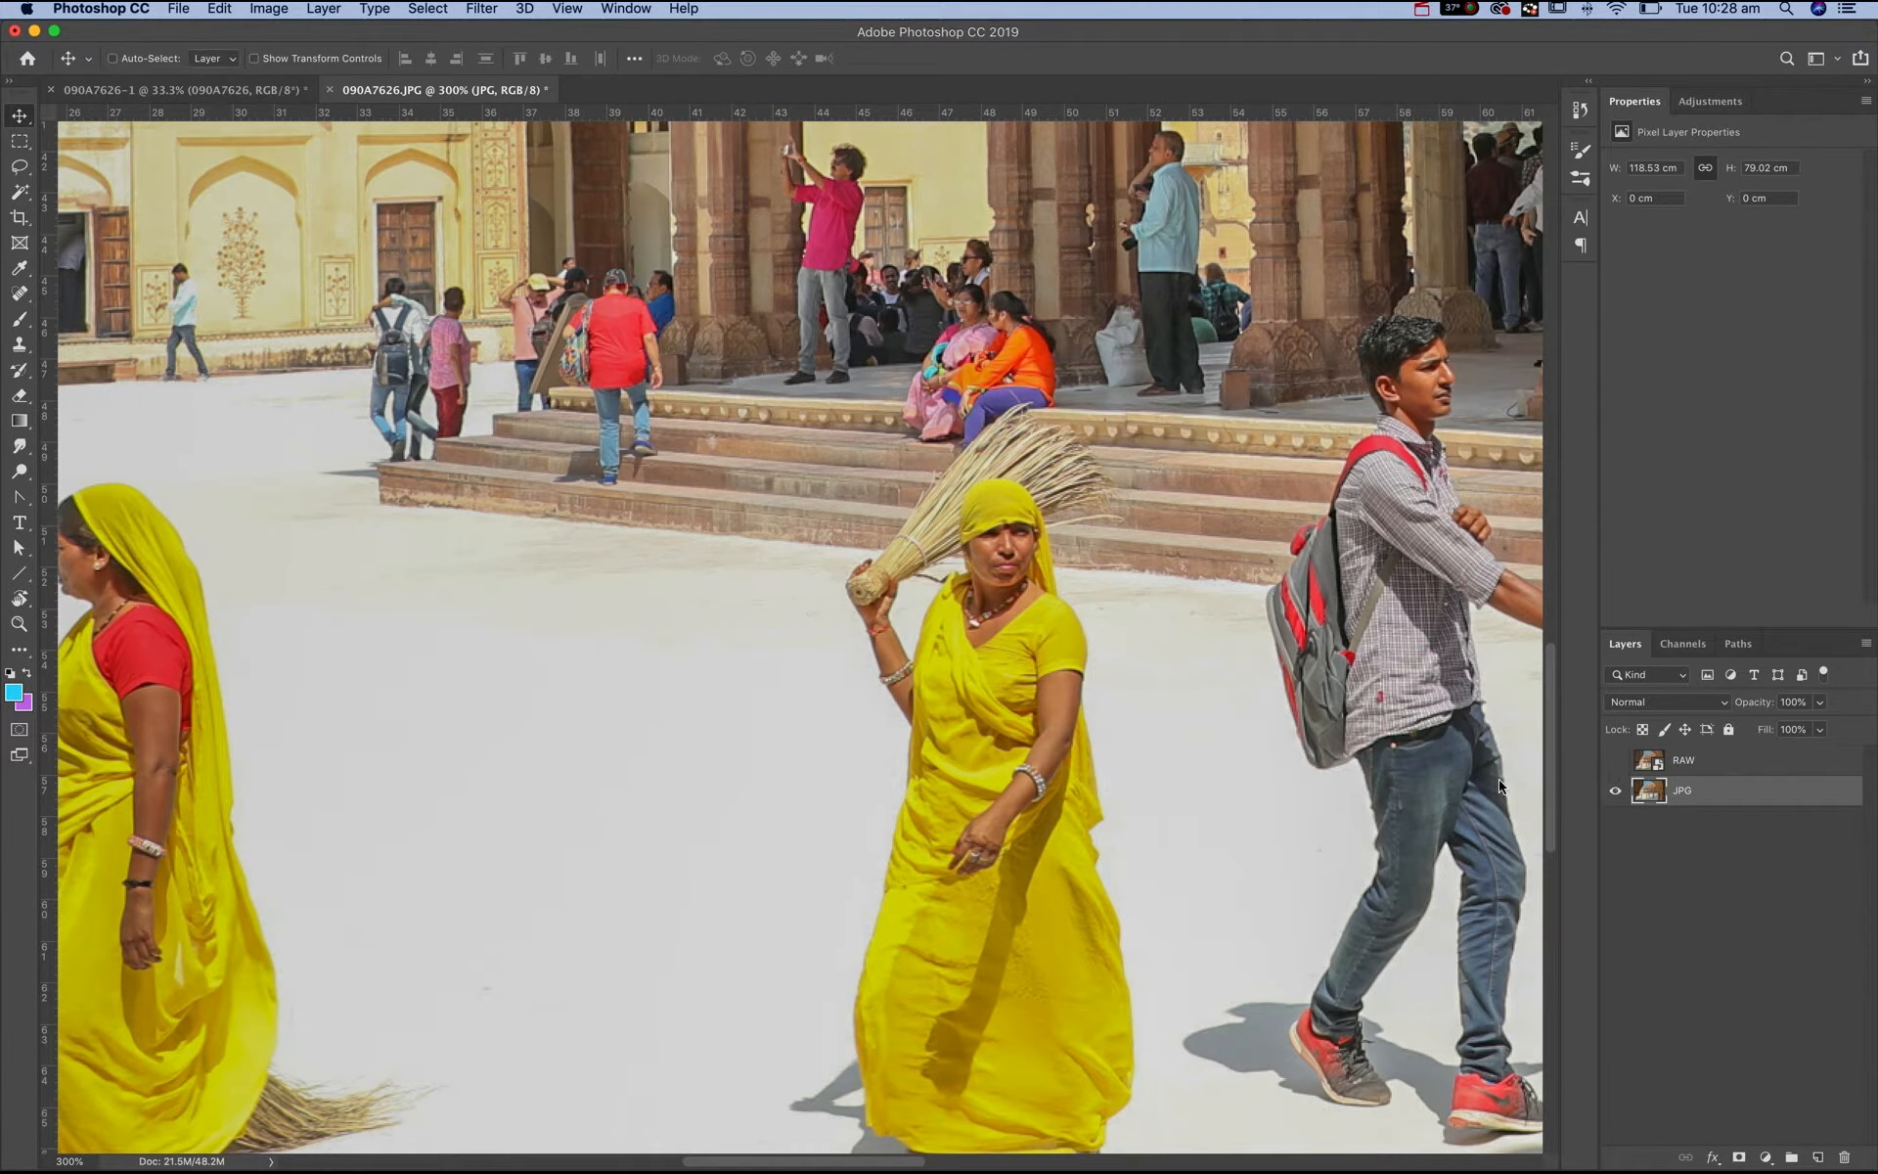
pyautogui.click(1616, 761)
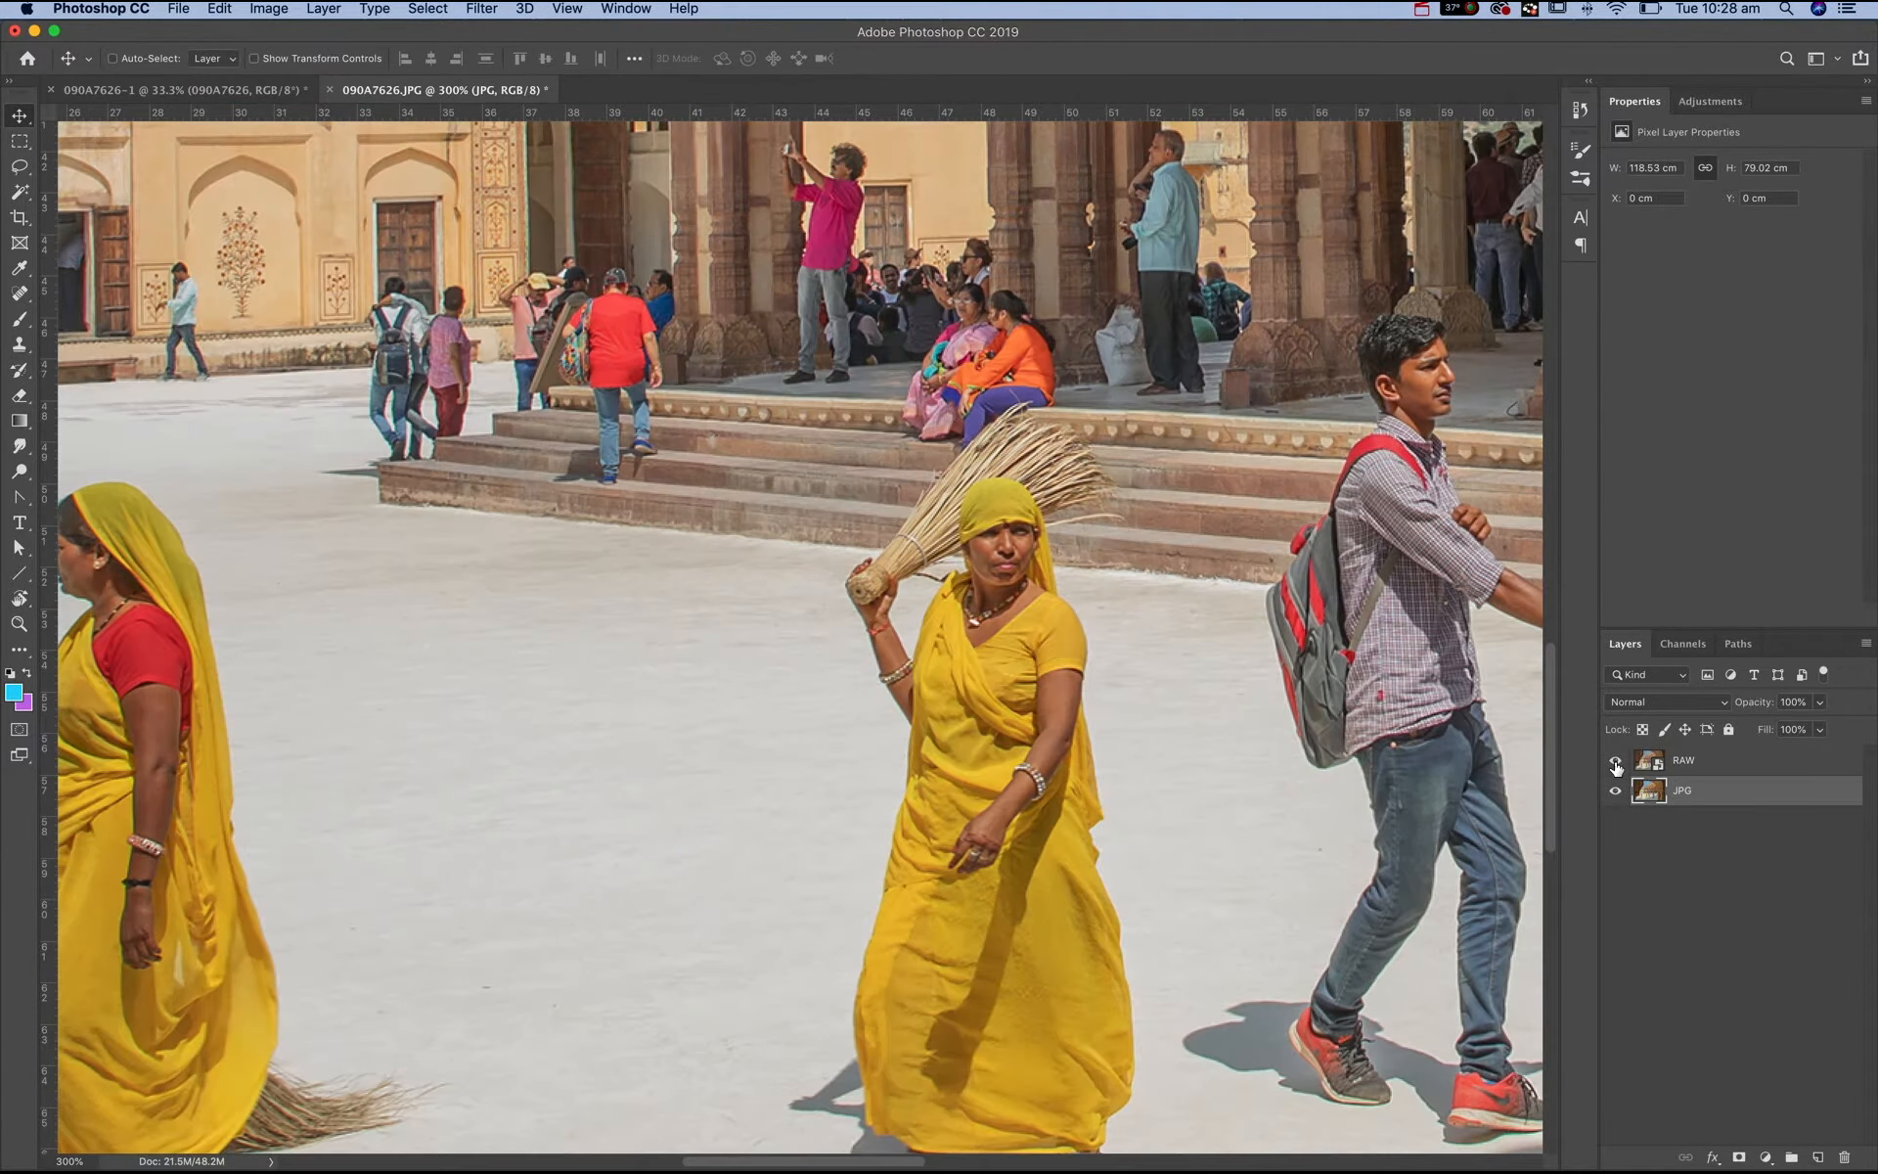
pyautogui.scroll(-6, 966, 695)
pyautogui.hscroll(-5, 967, 695)
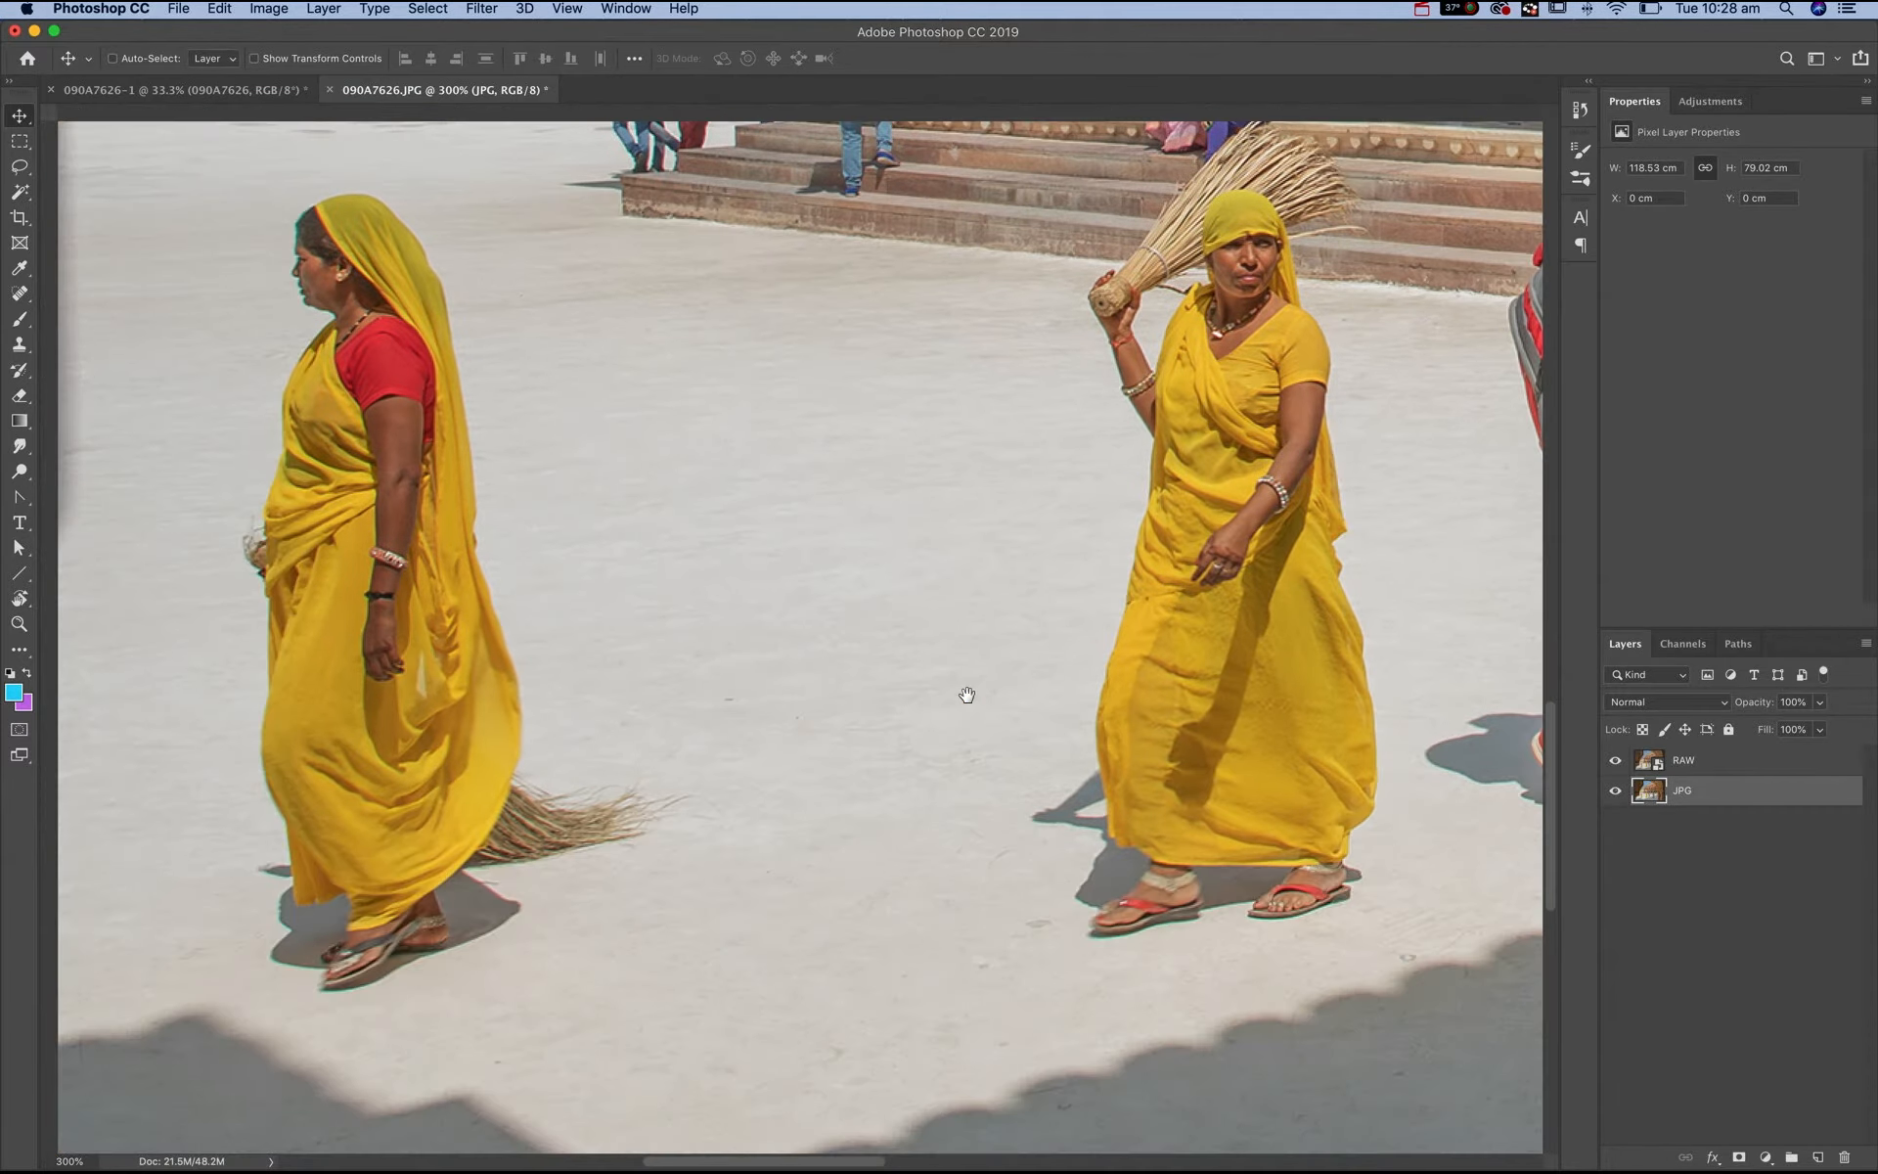
pyautogui.click(1615, 767)
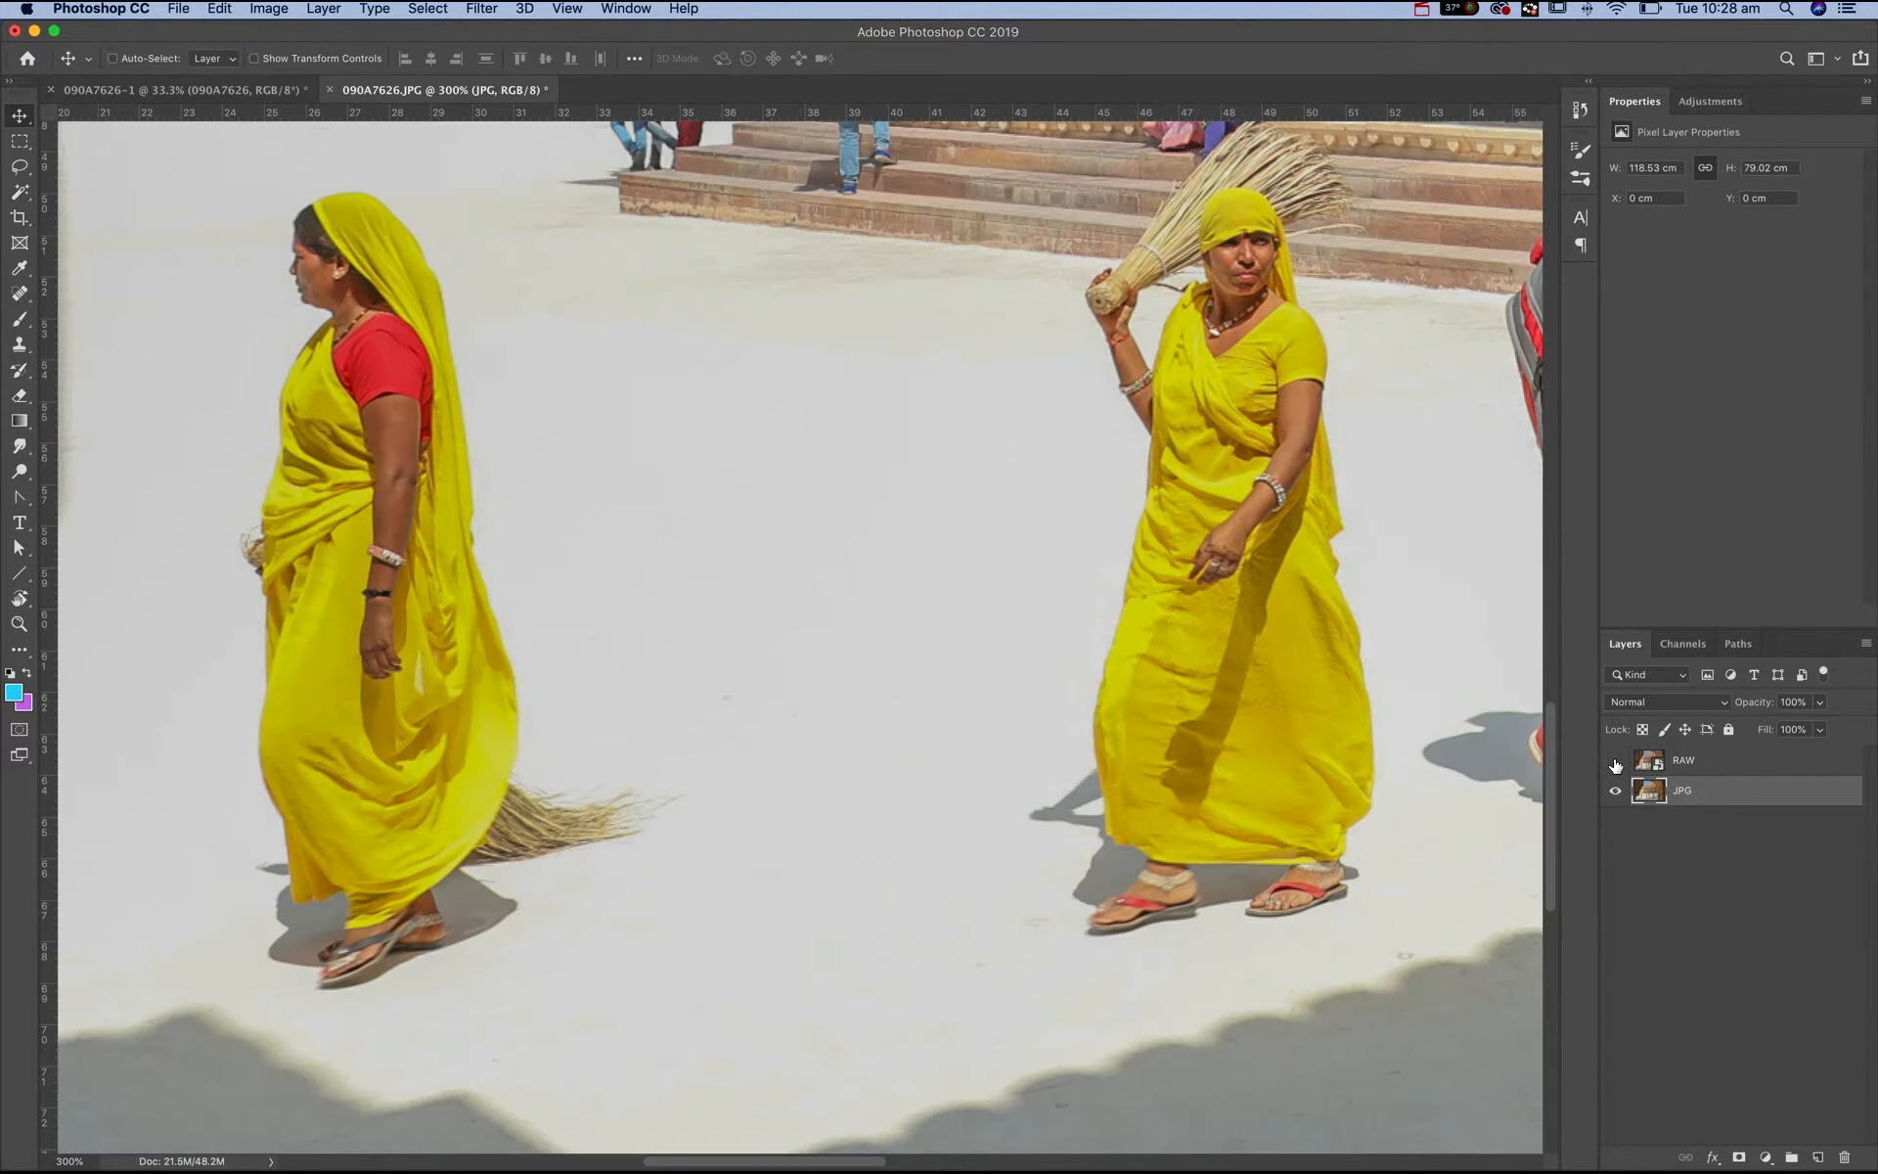
pyautogui.click(1616, 762)
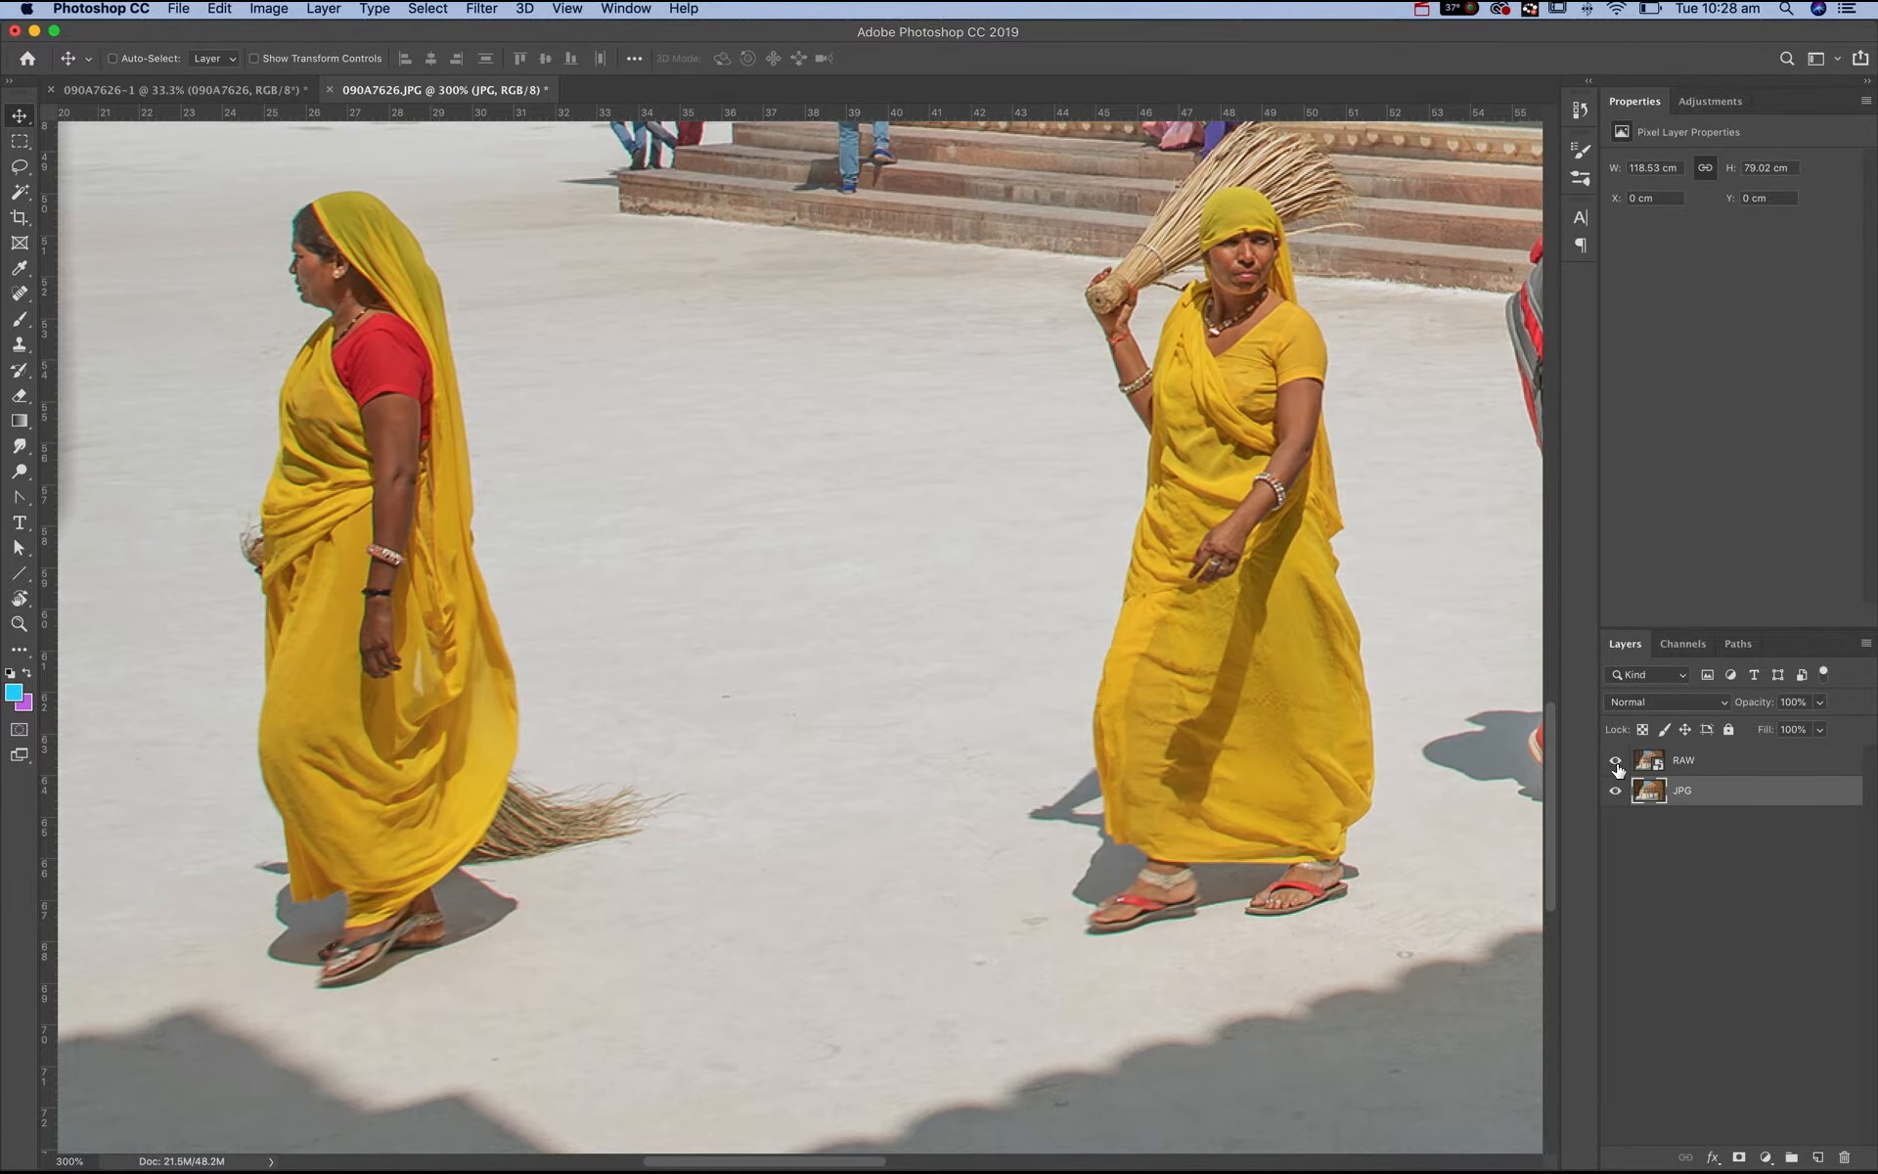
pyautogui.click(1616, 762)
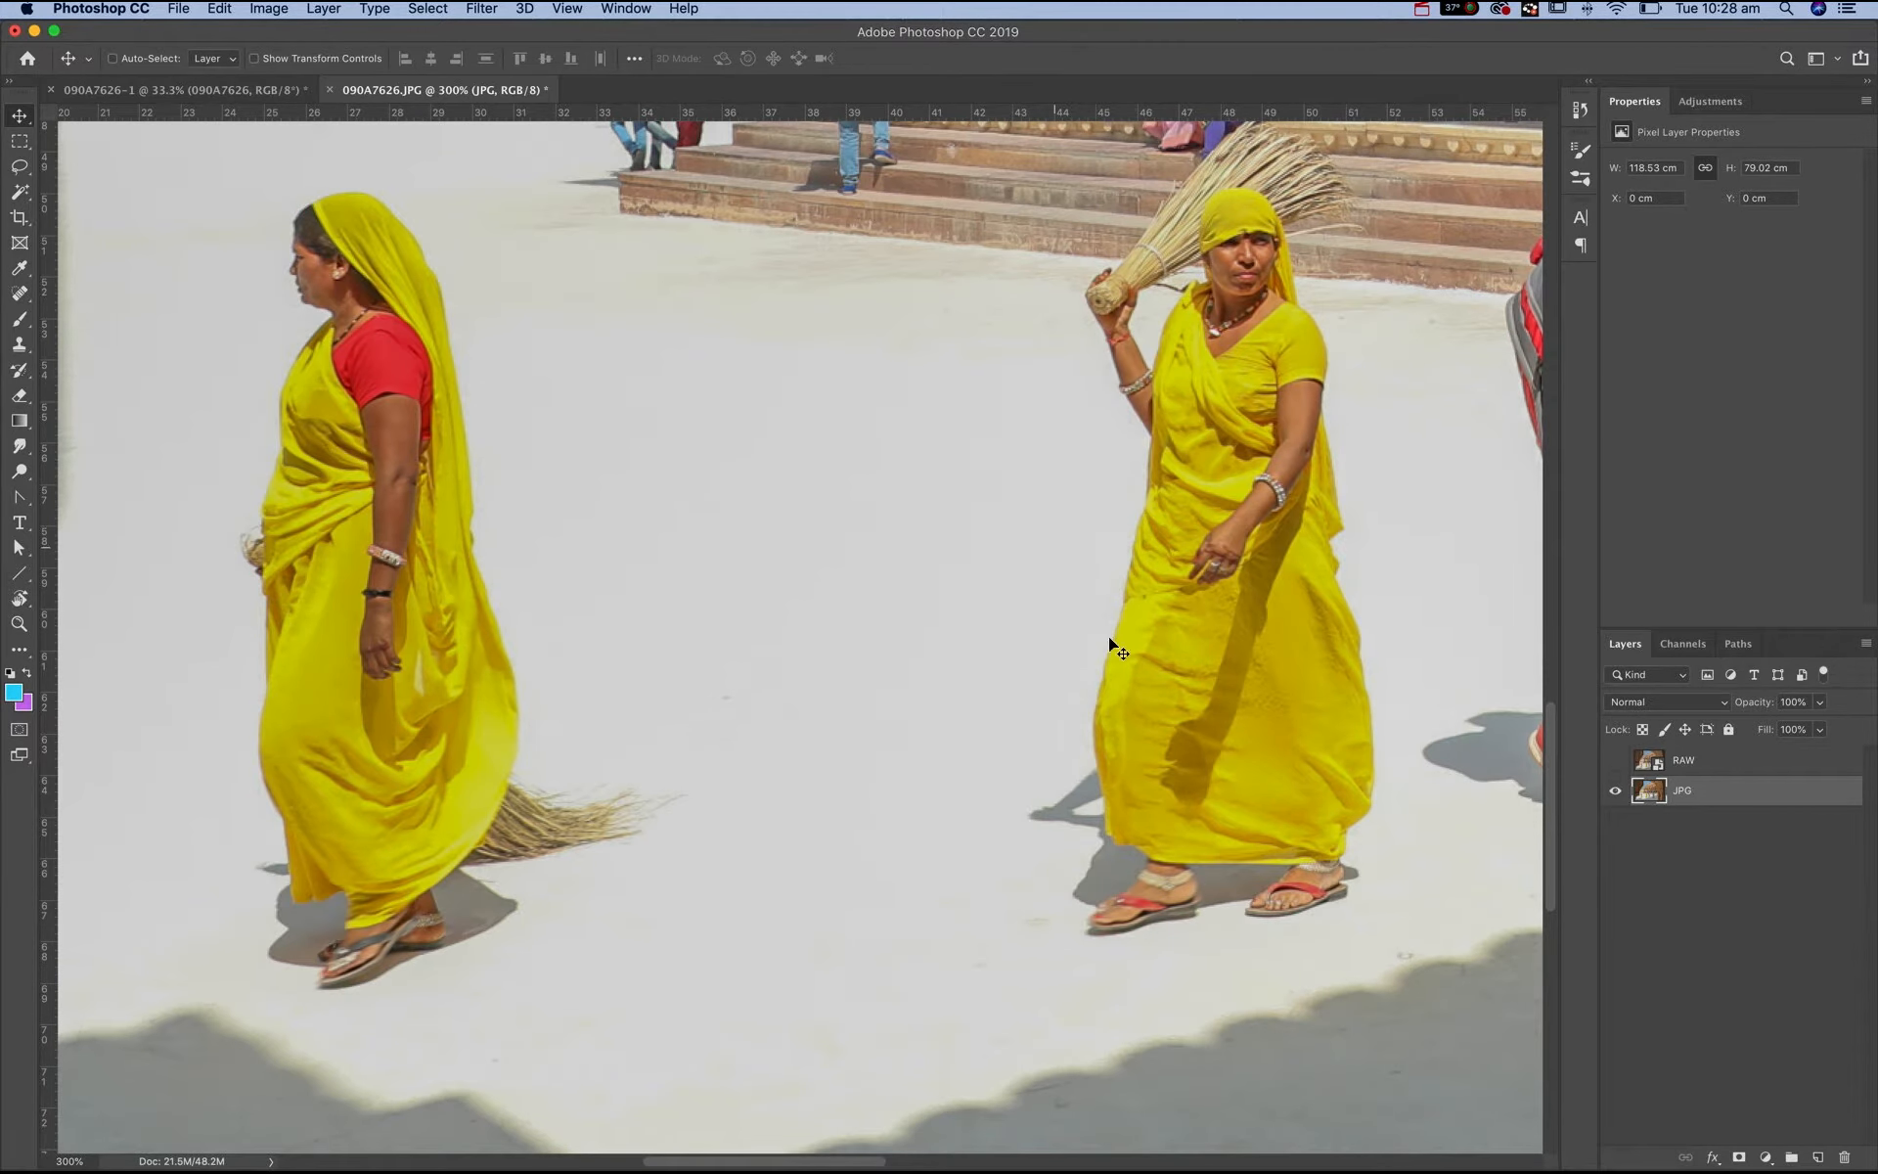
pyautogui.click(1615, 762)
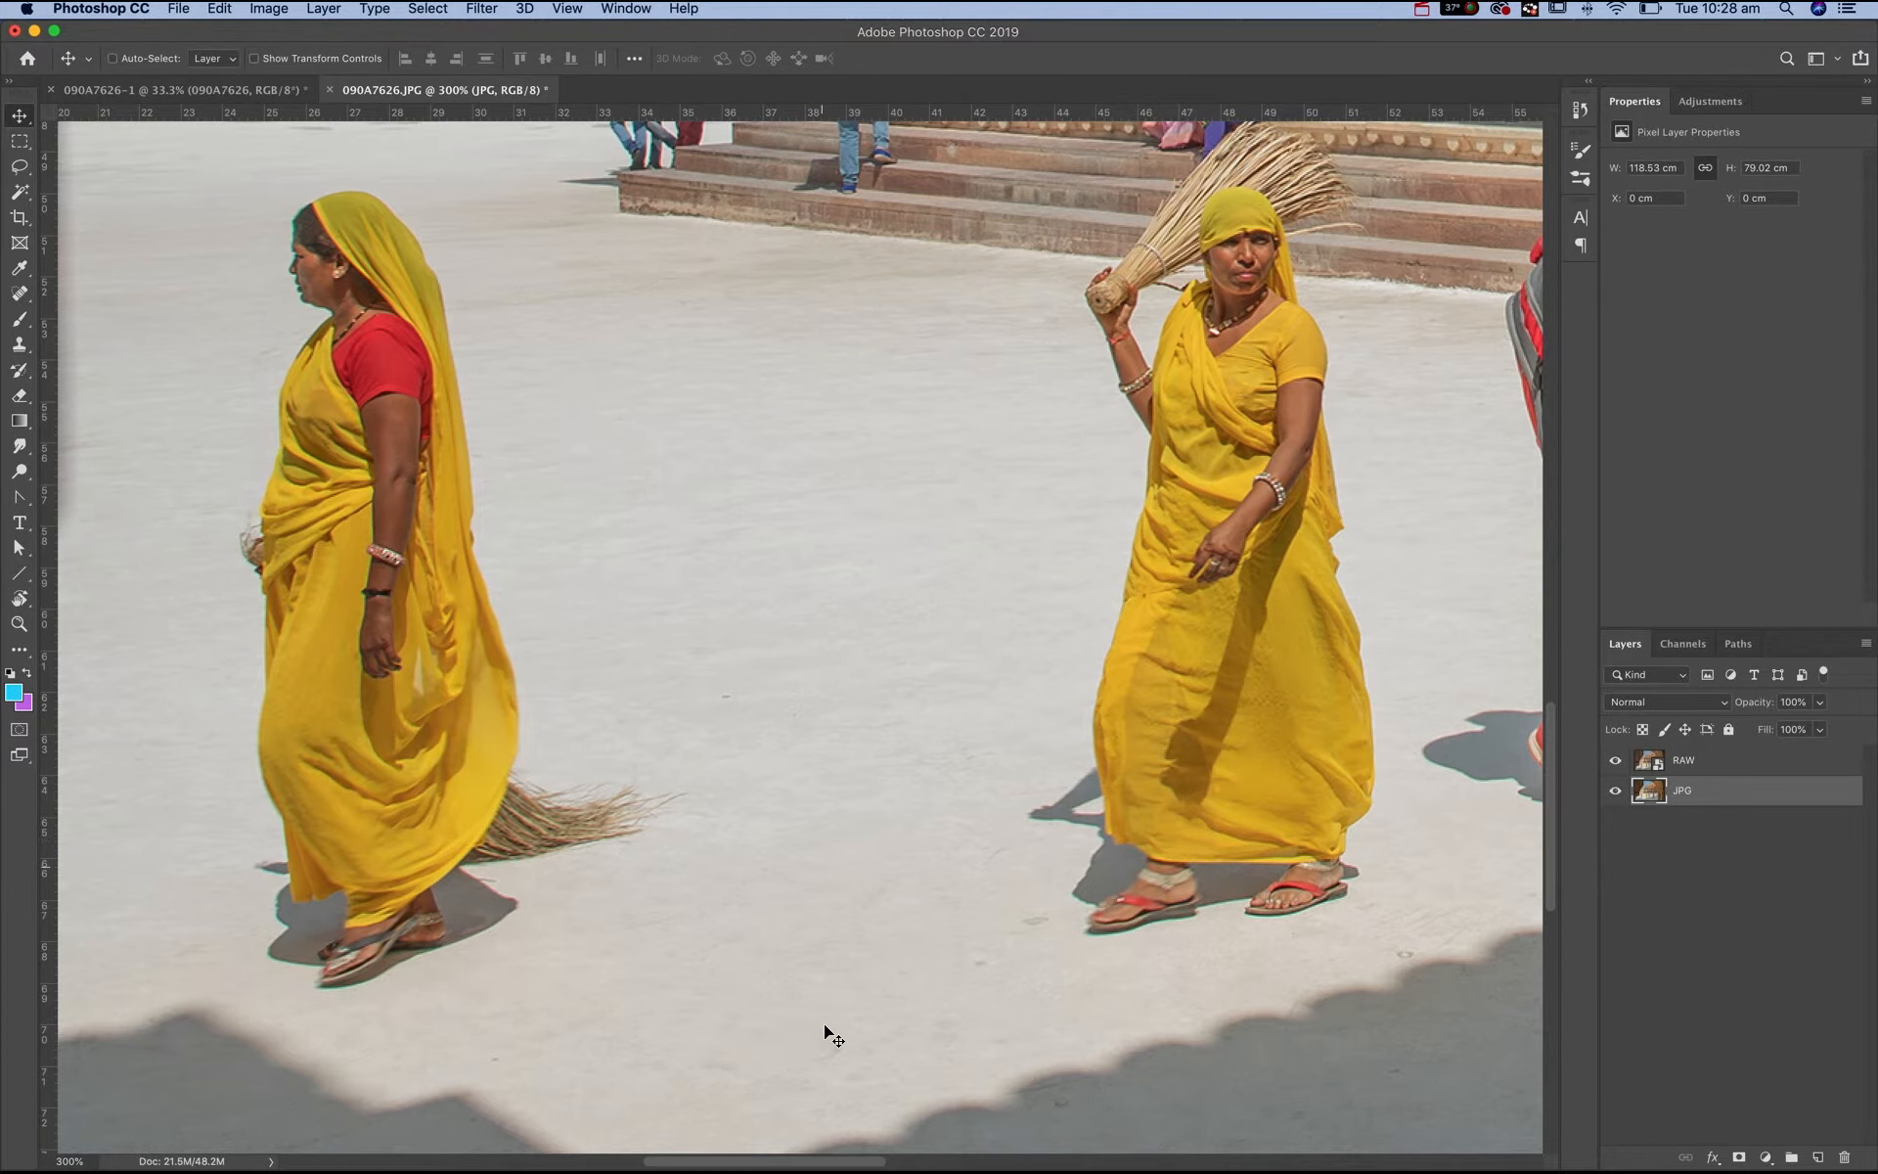
pyautogui.click(1615, 762)
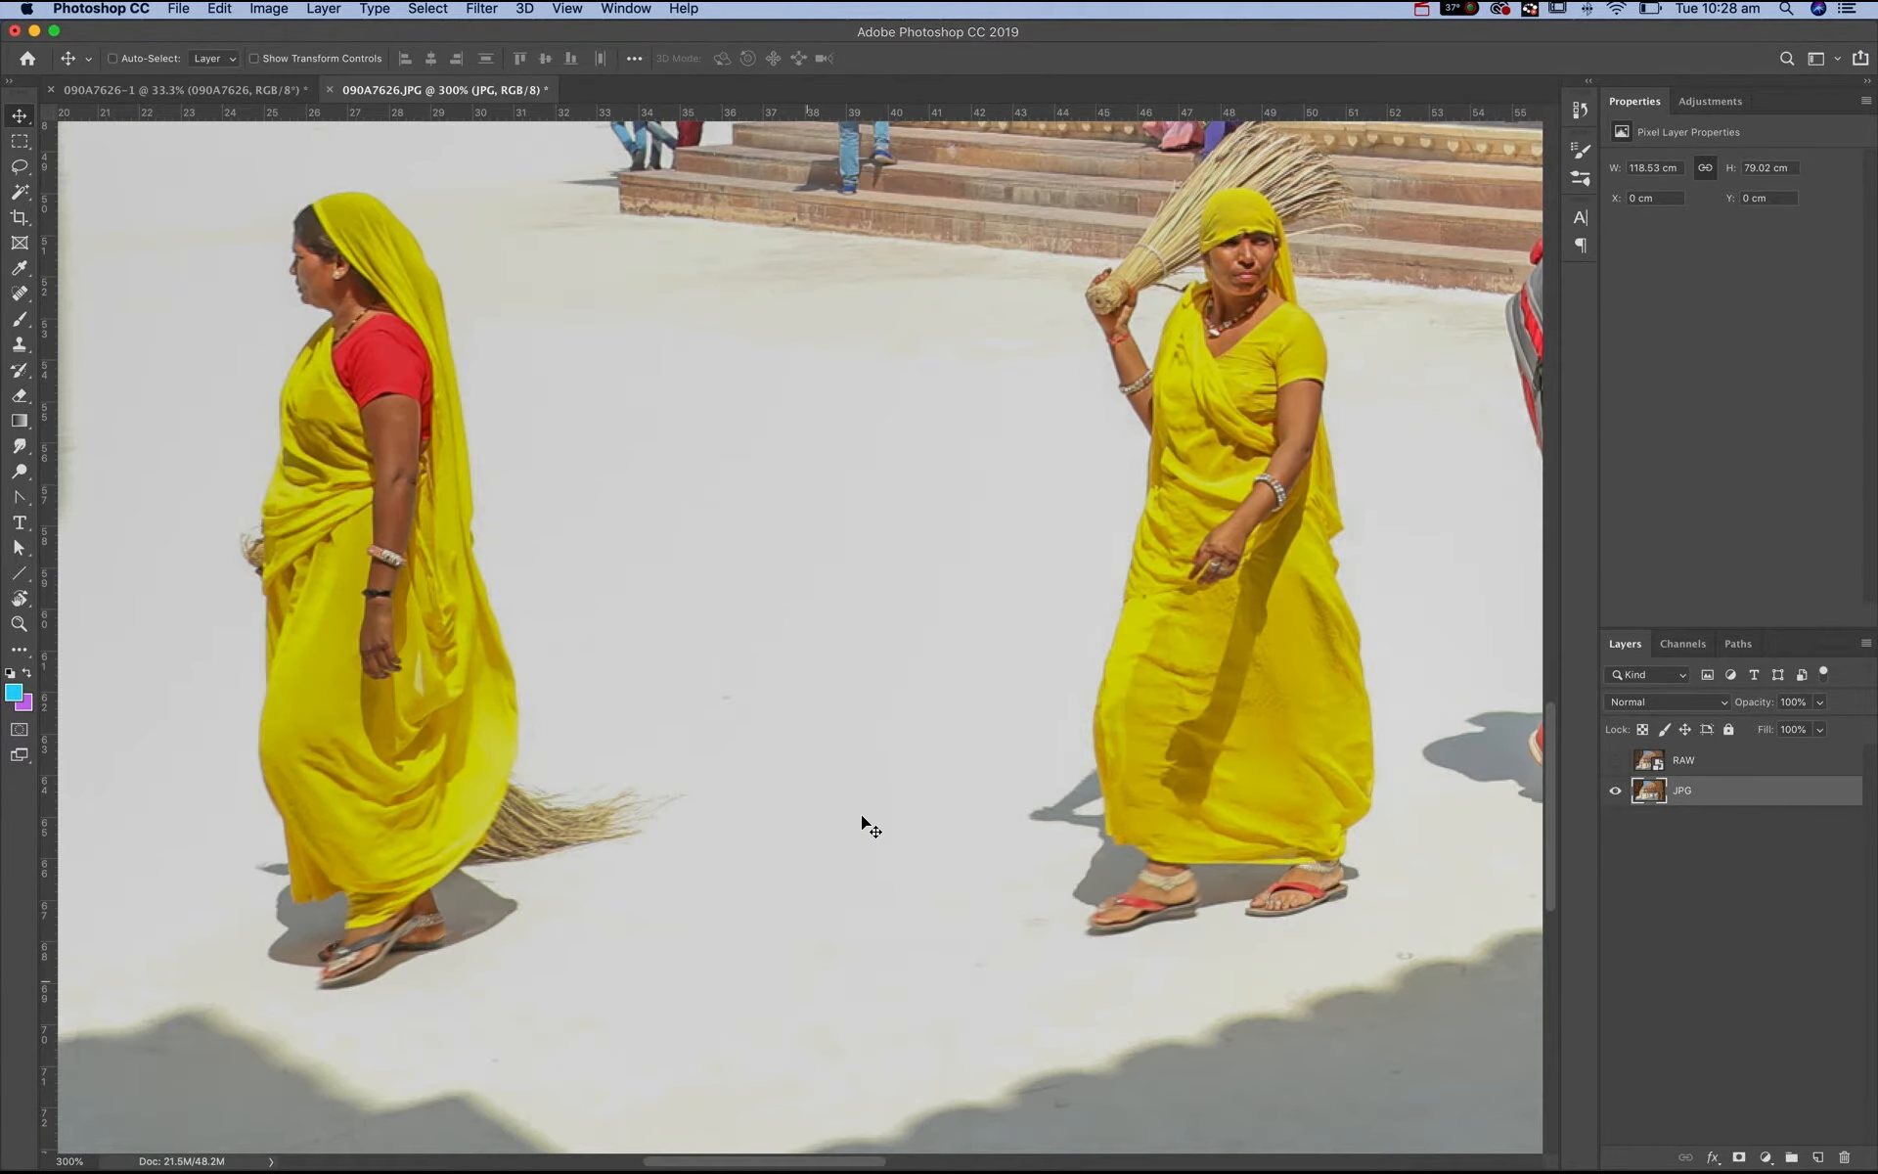
pyautogui.click(1616, 762)
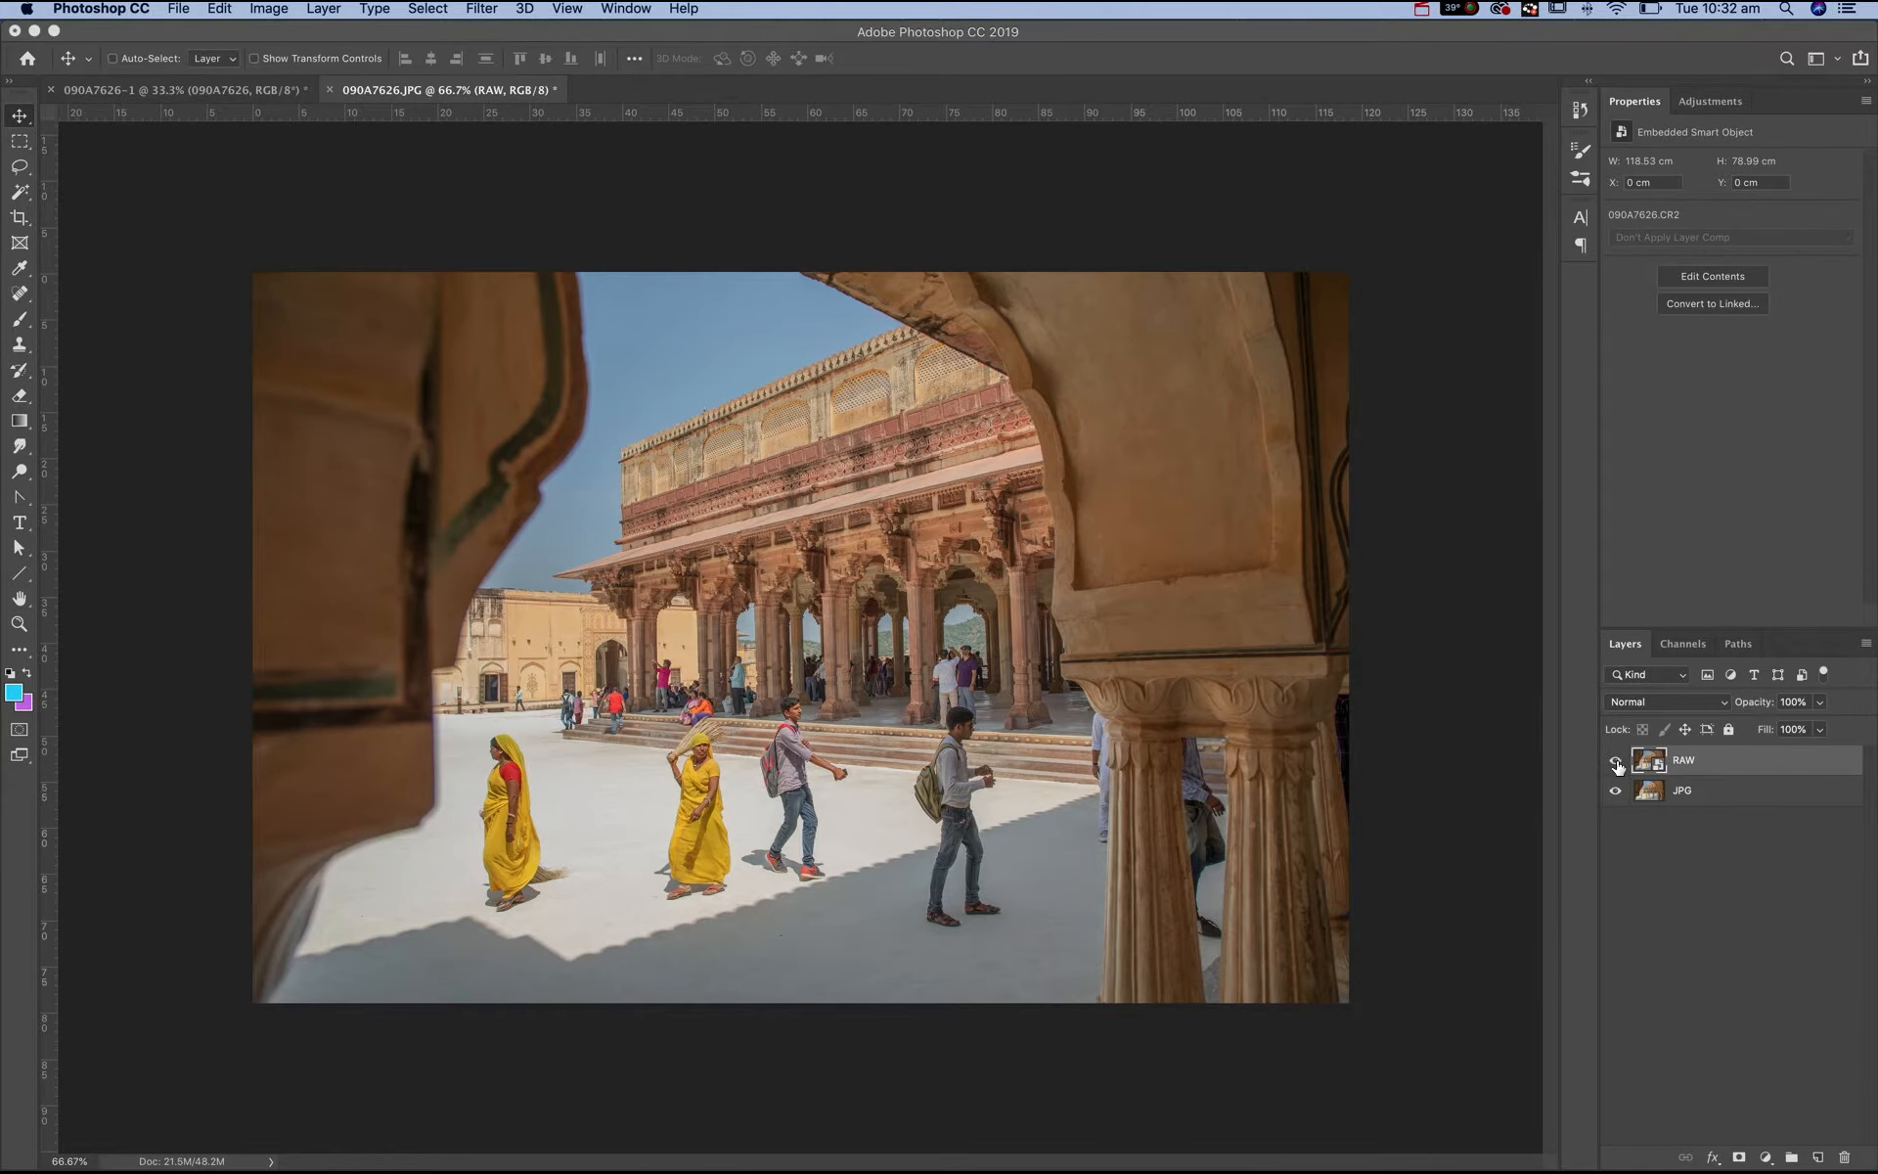
# - Hide the RAW layer, examine the JPG layer's starting values in the Camera Raw filter, and close it without applying changes
pyautogui.click(1616, 763)
pyautogui.click(1722, 793)
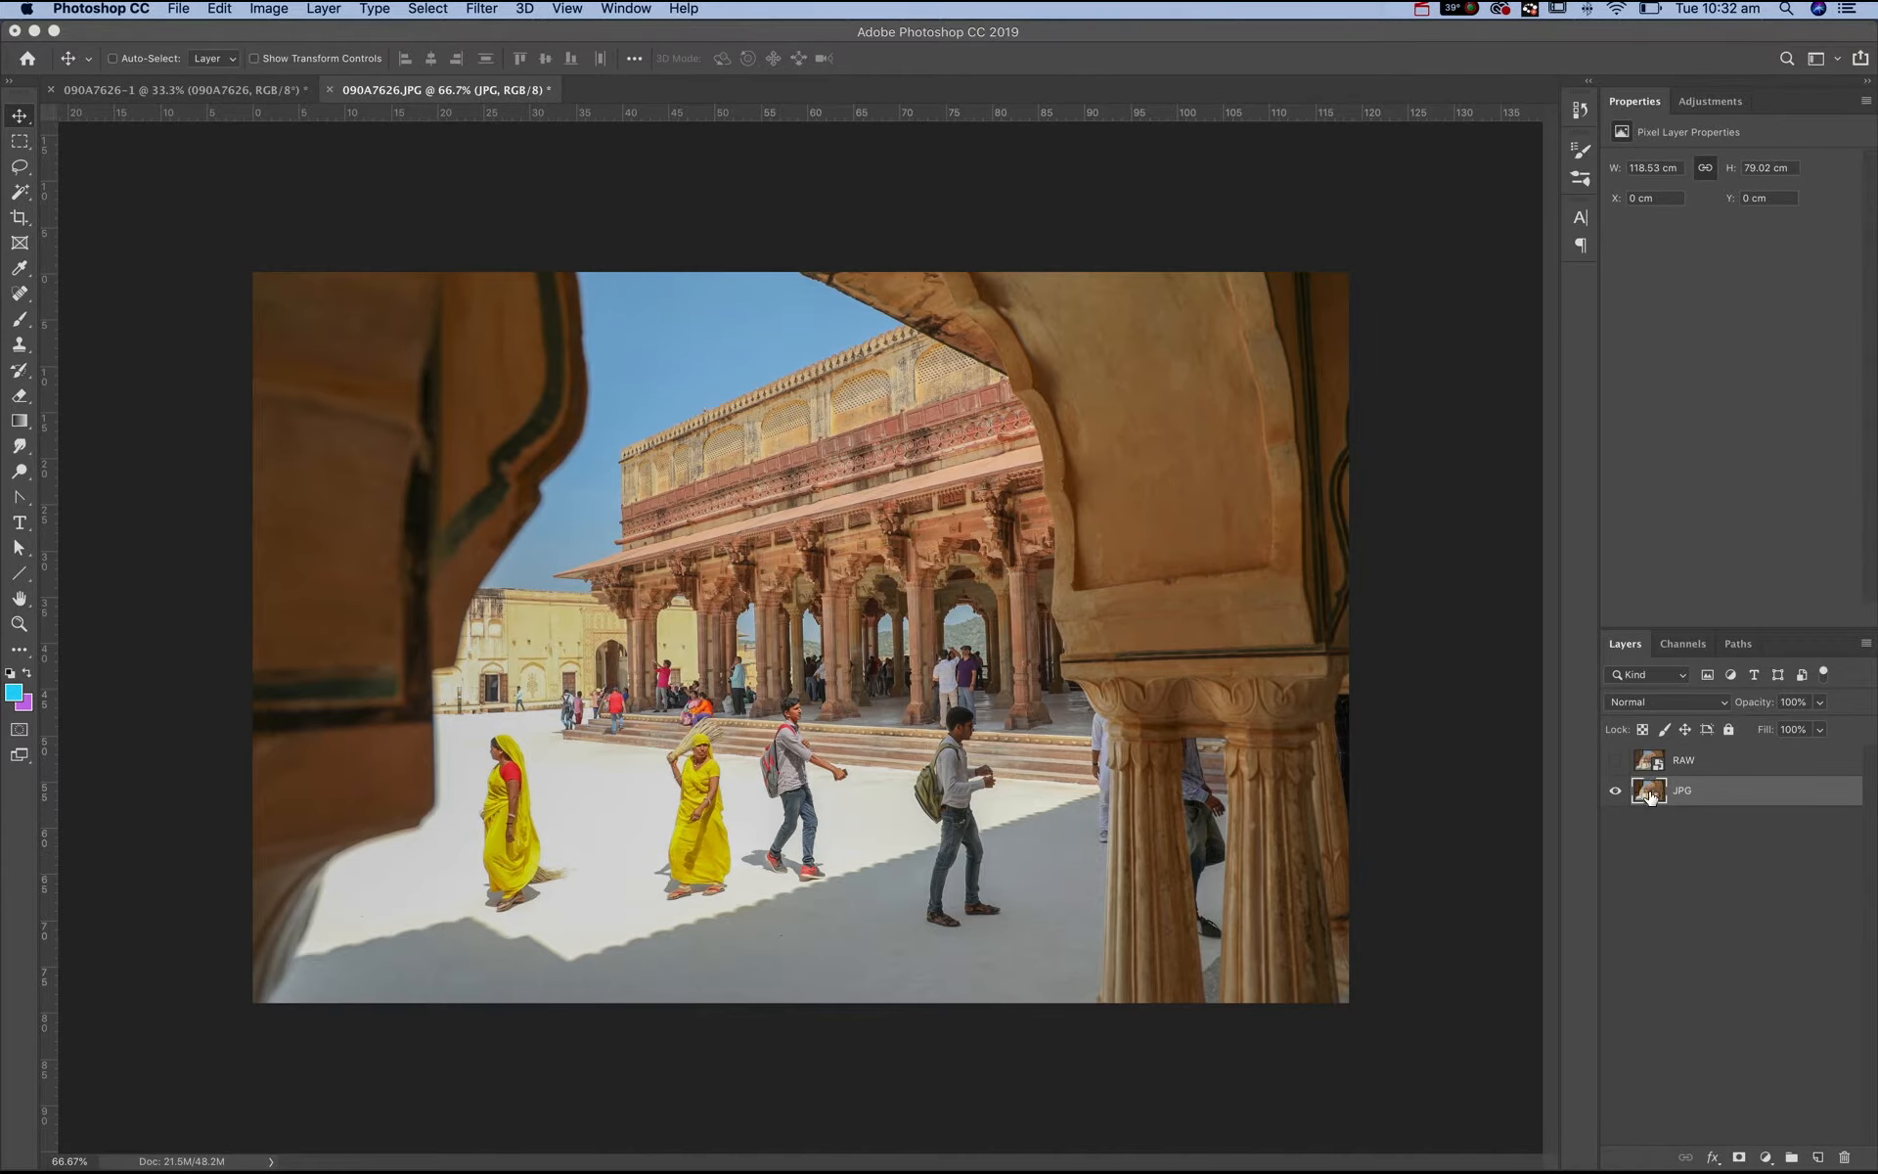
pyautogui.click(470, 8)
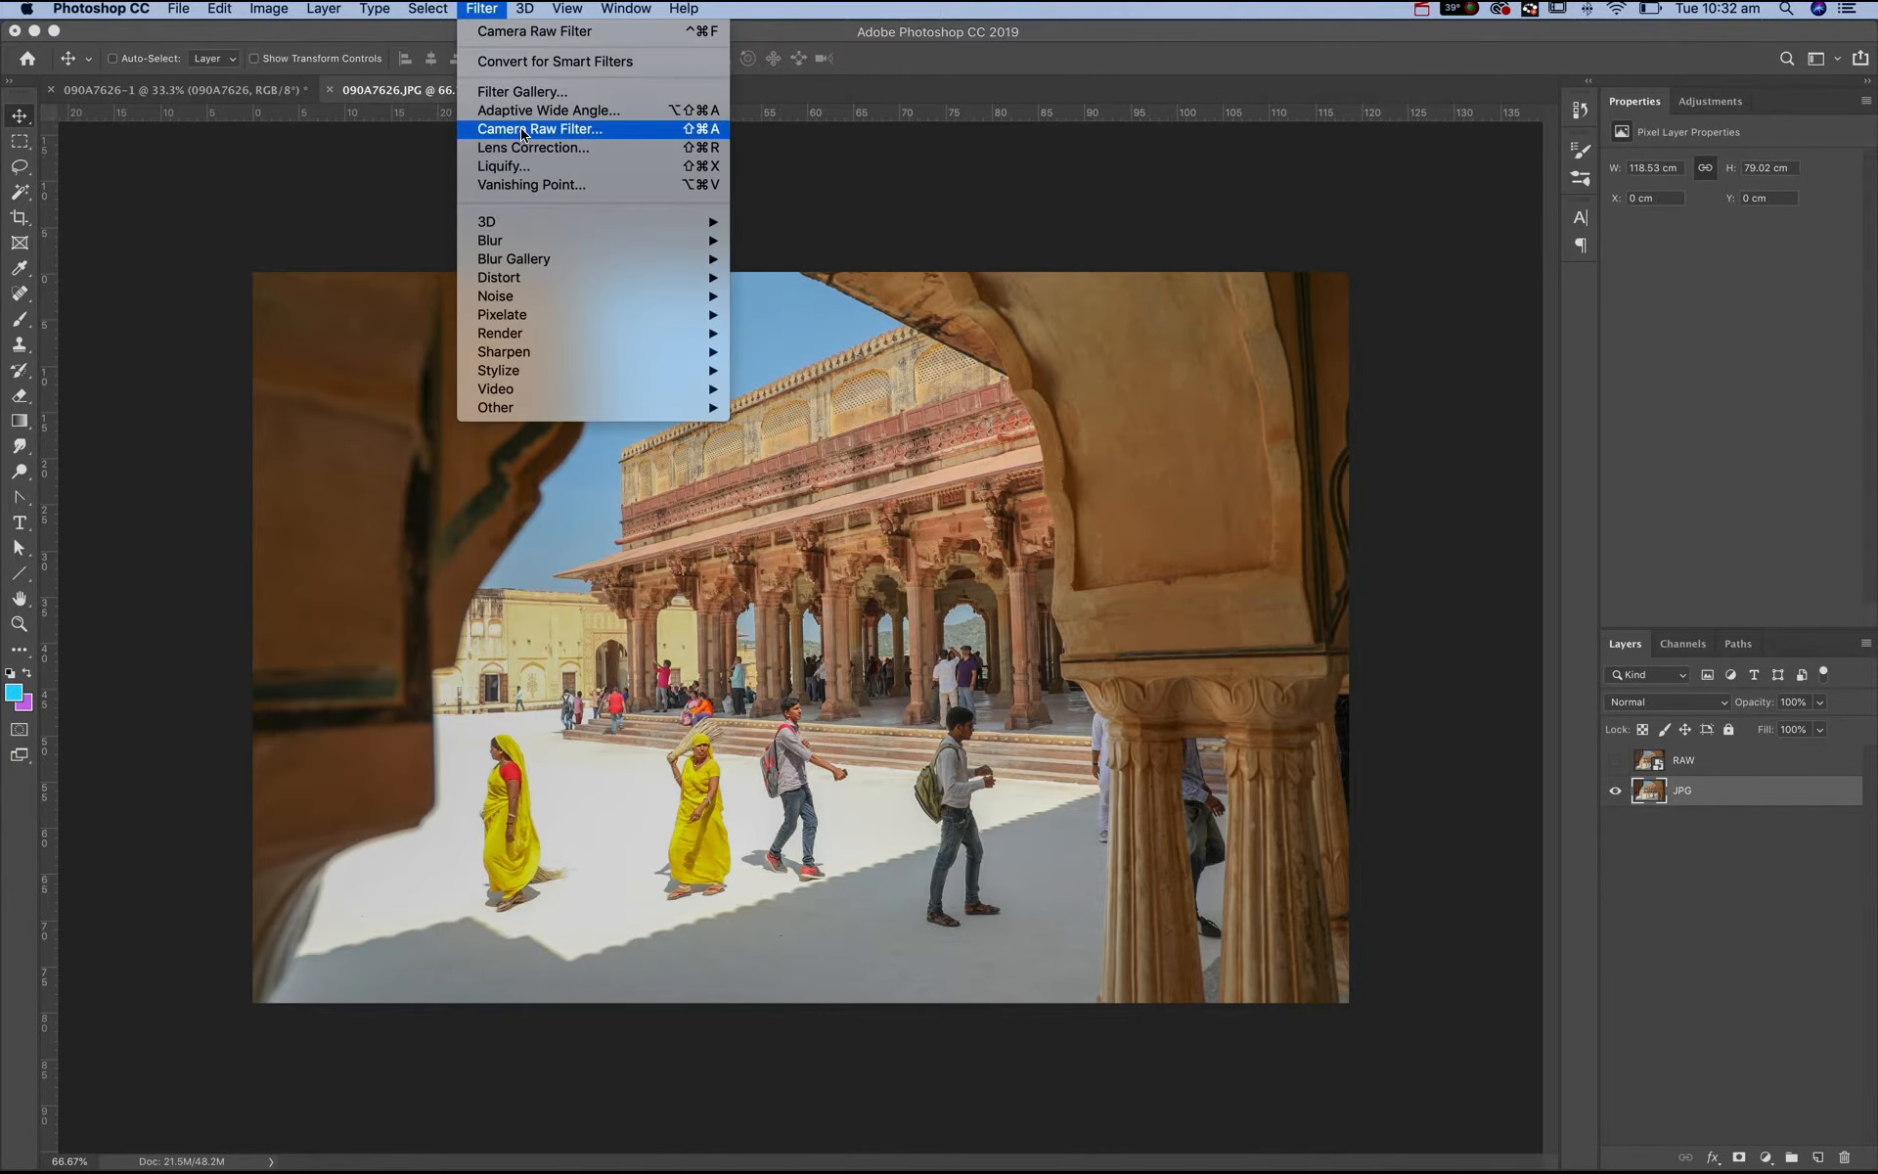
pyautogui.click(683, 129)
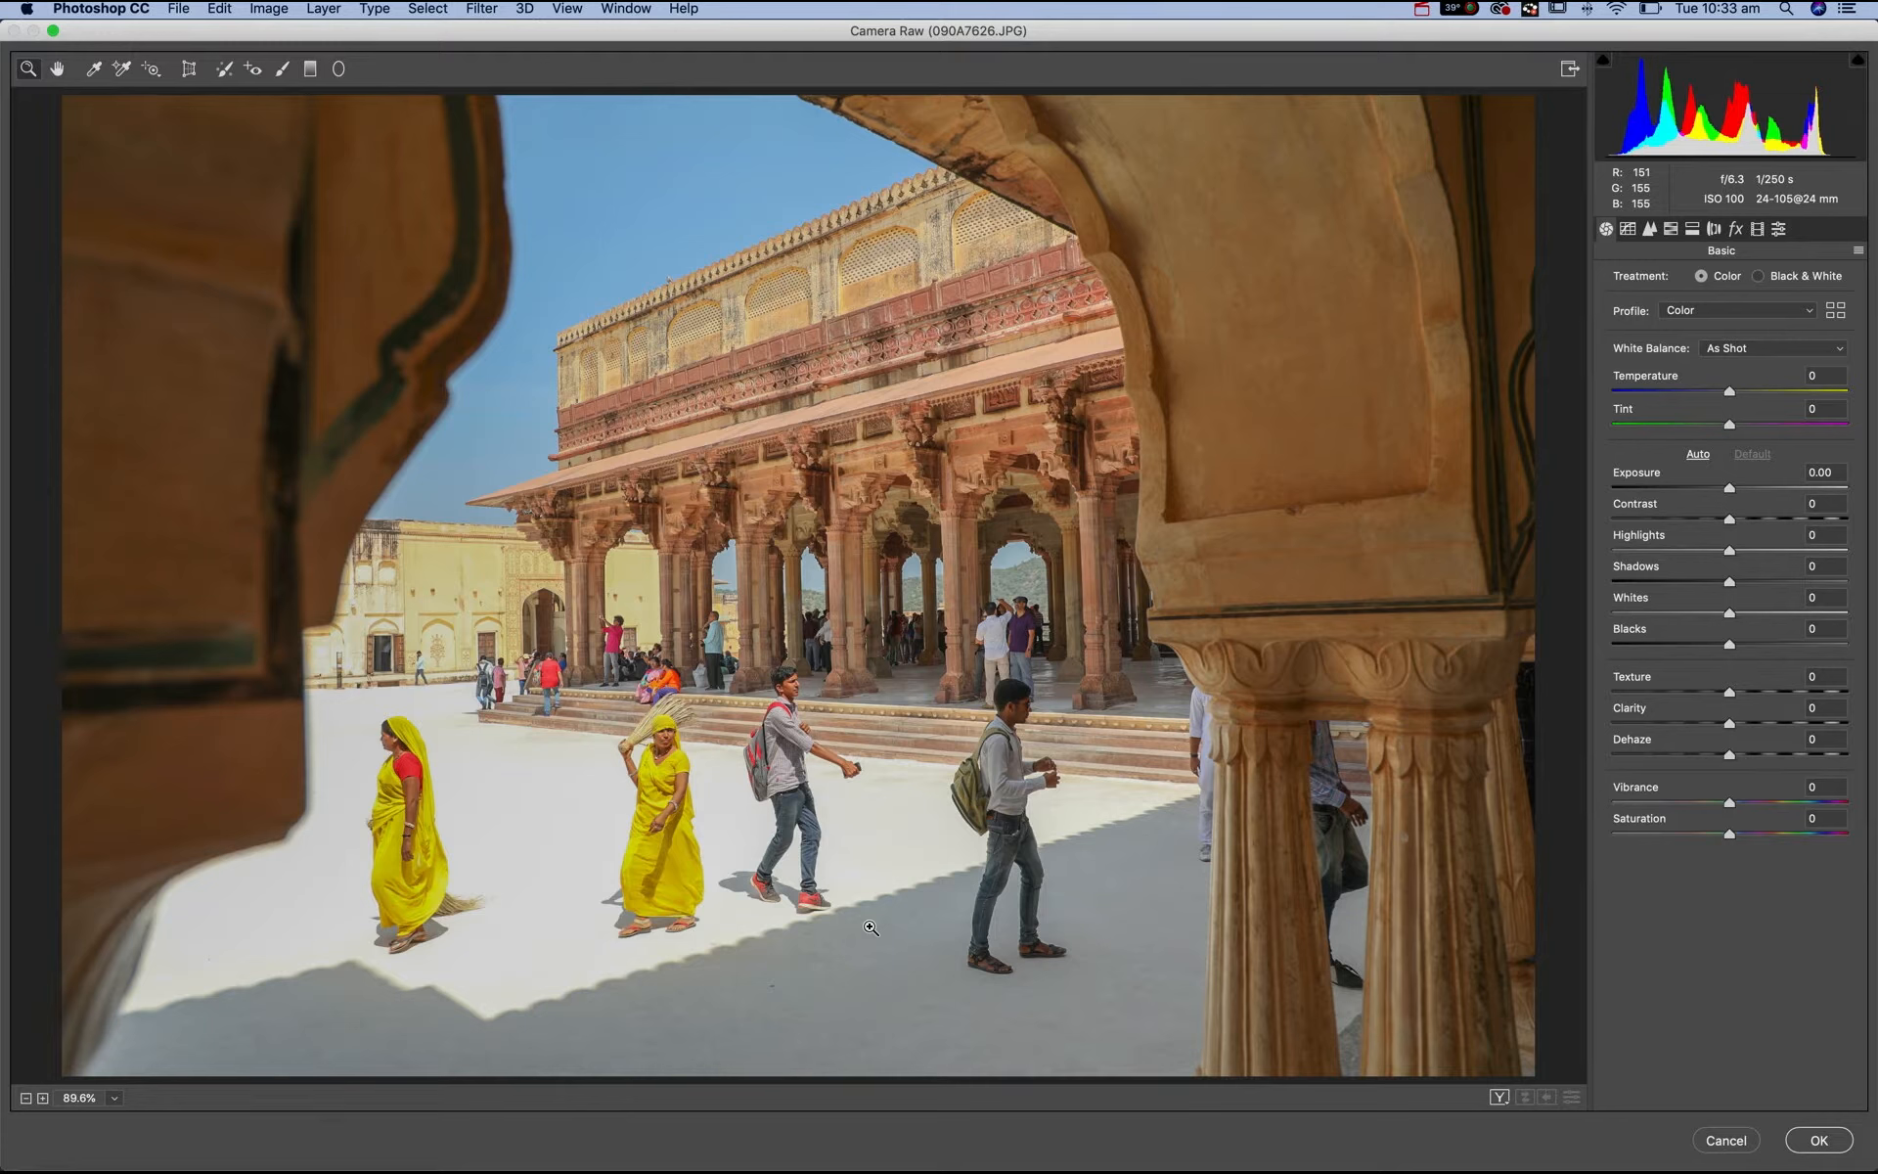
pyautogui.click(1726, 1141)
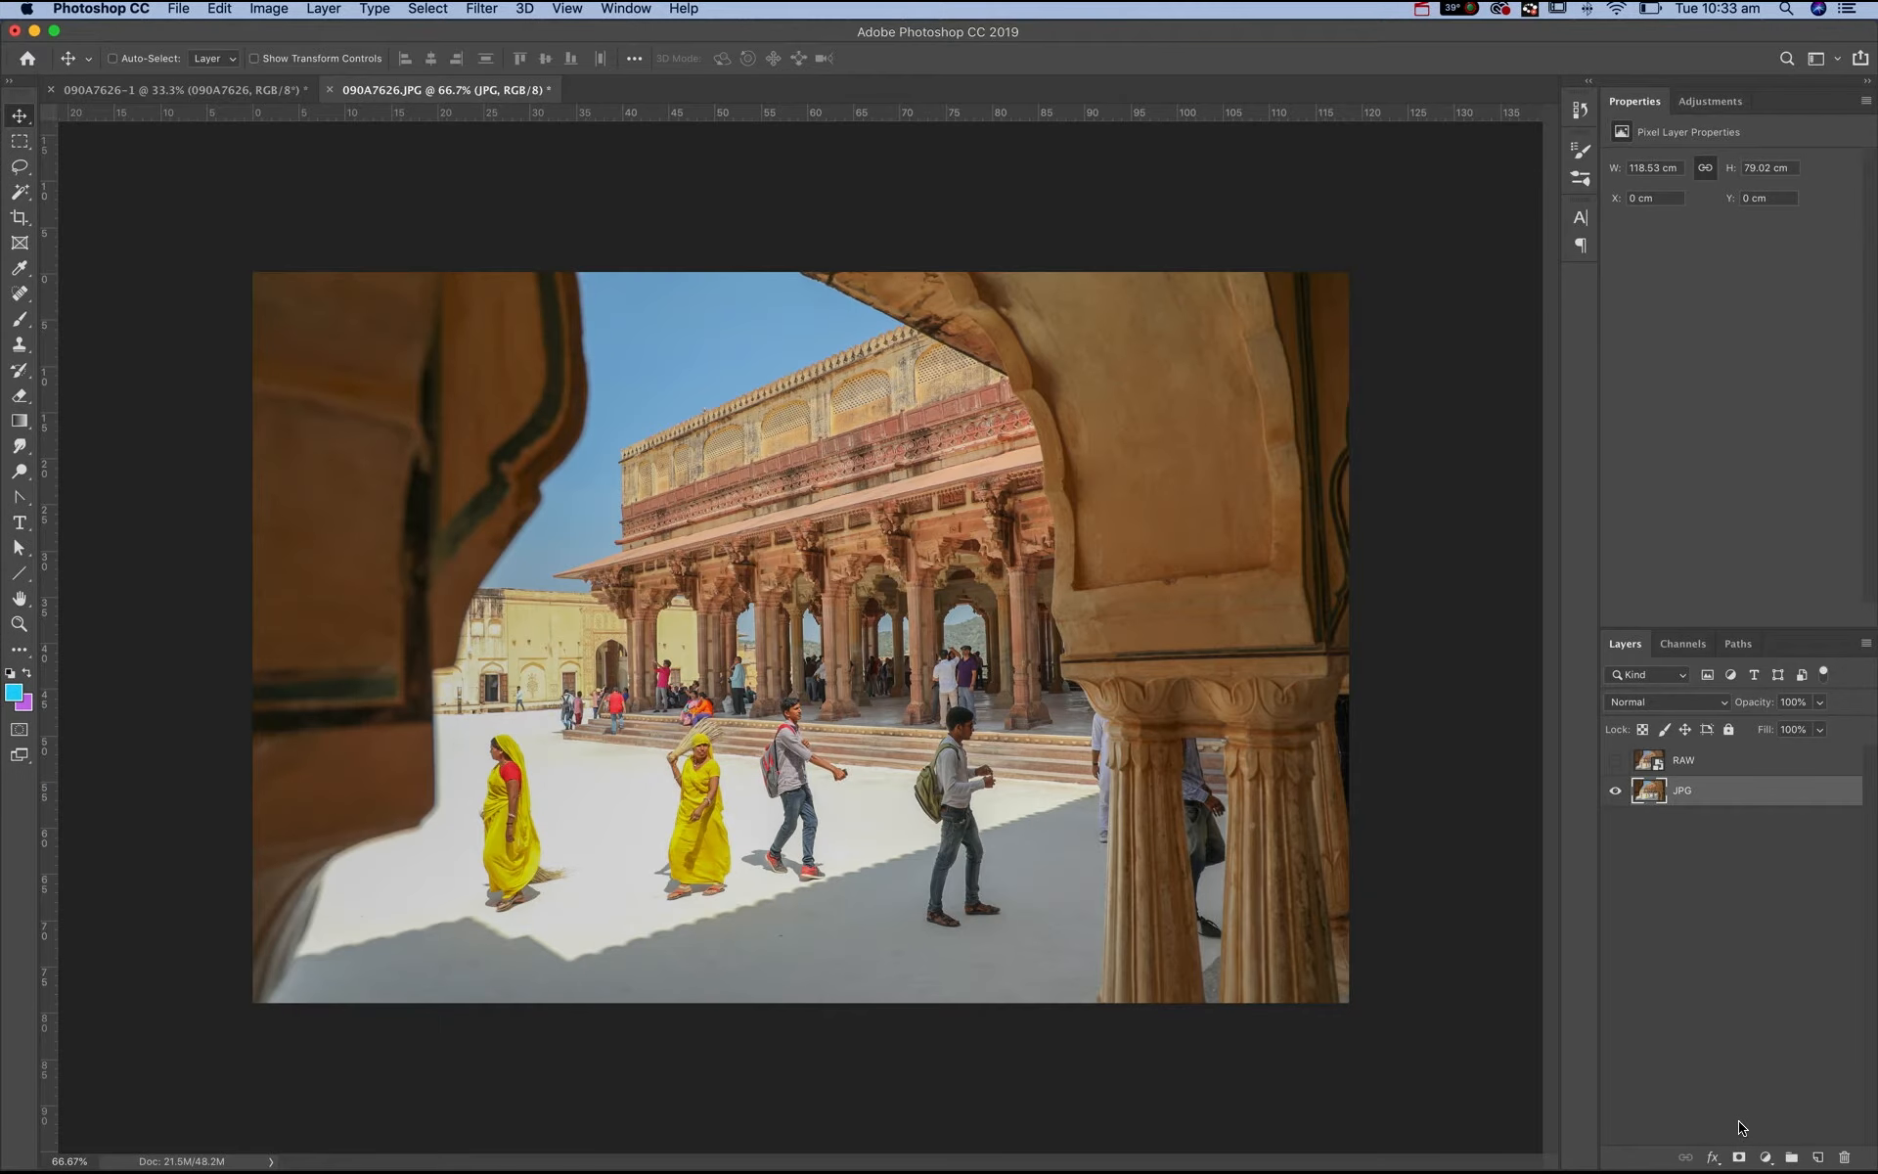
# - Show the RAW layer, reopen it in Camera Raw, and apply Blacks +1, Temperature 6750 and Tint +13
pyautogui.click(1615, 760)
pyautogui.click(1648, 762)
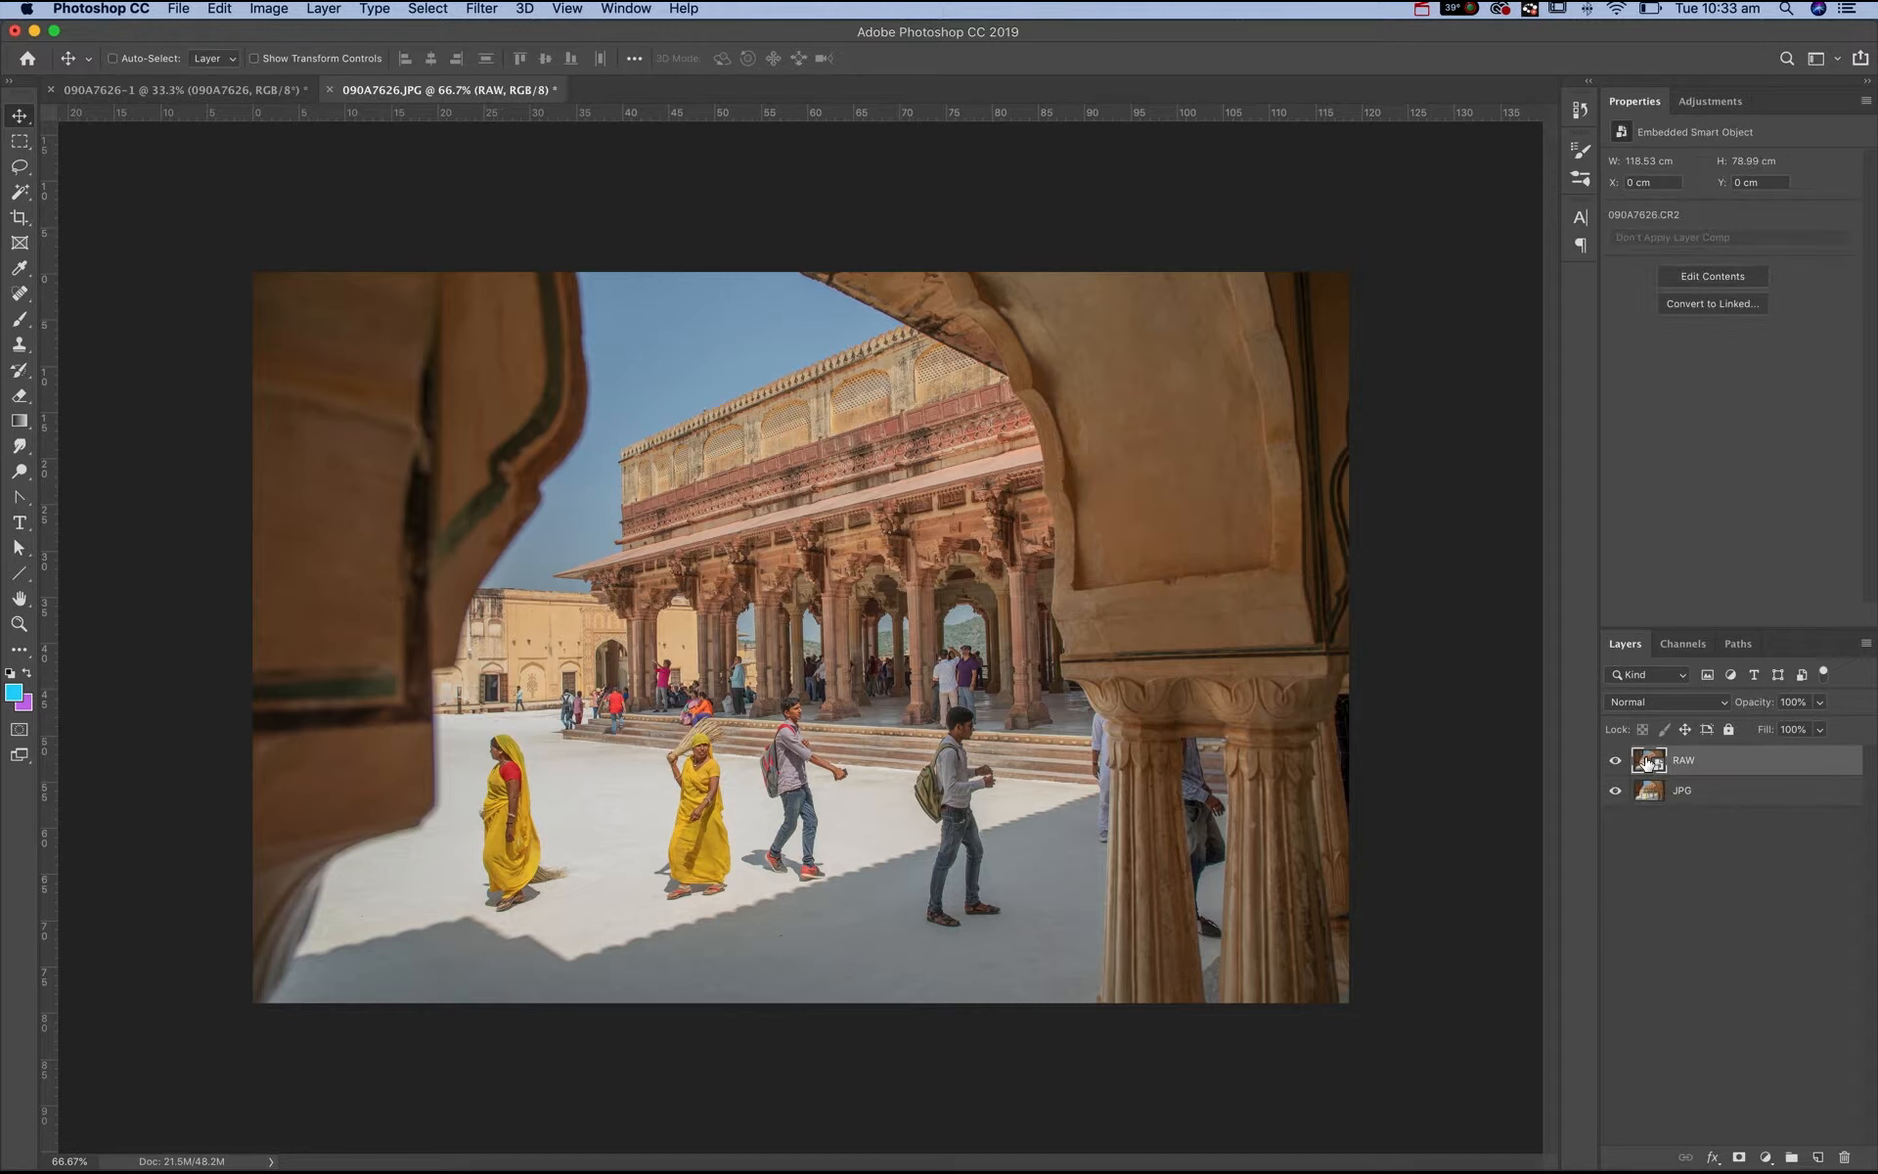
pyautogui.doubleClick(1648, 761)
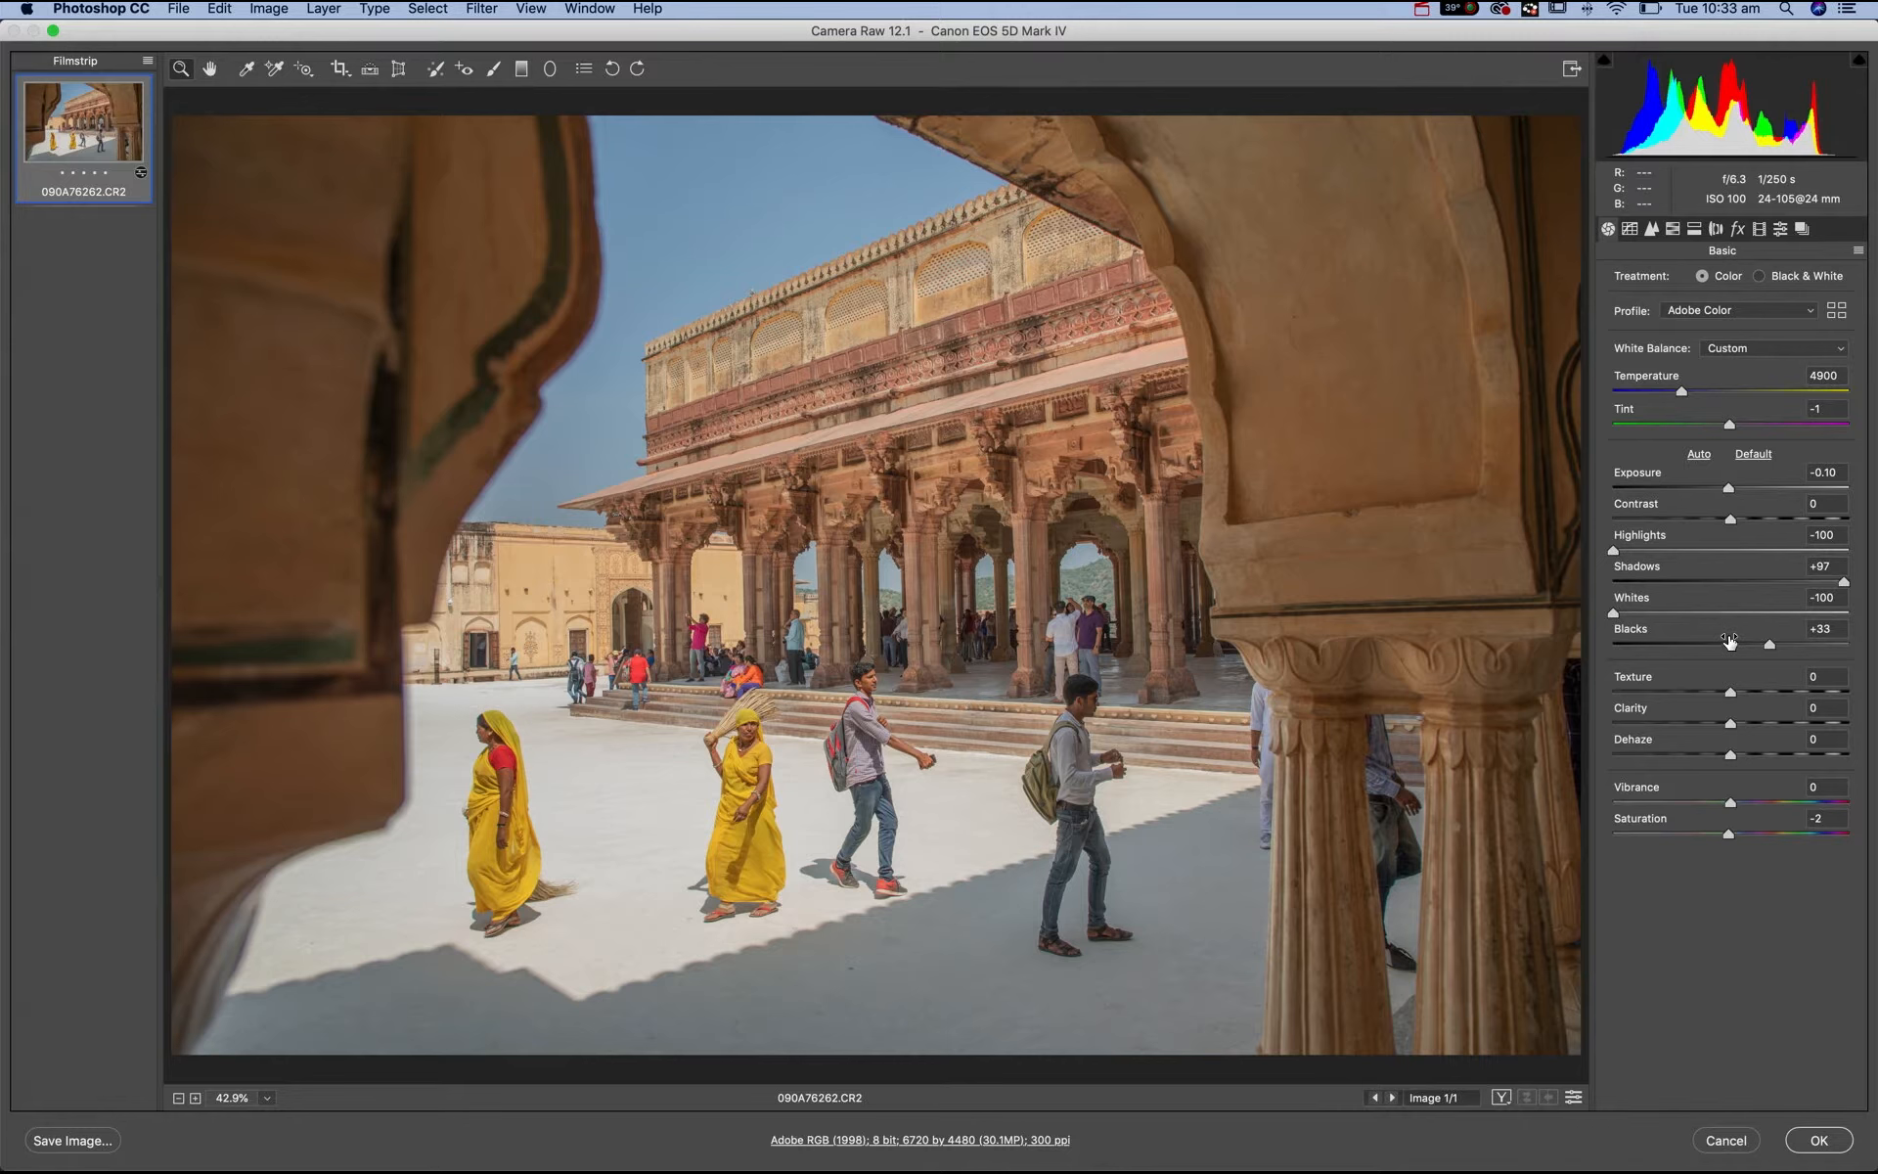
pyautogui.moveTo(1769, 643); pyautogui.dragTo(1729, 644)
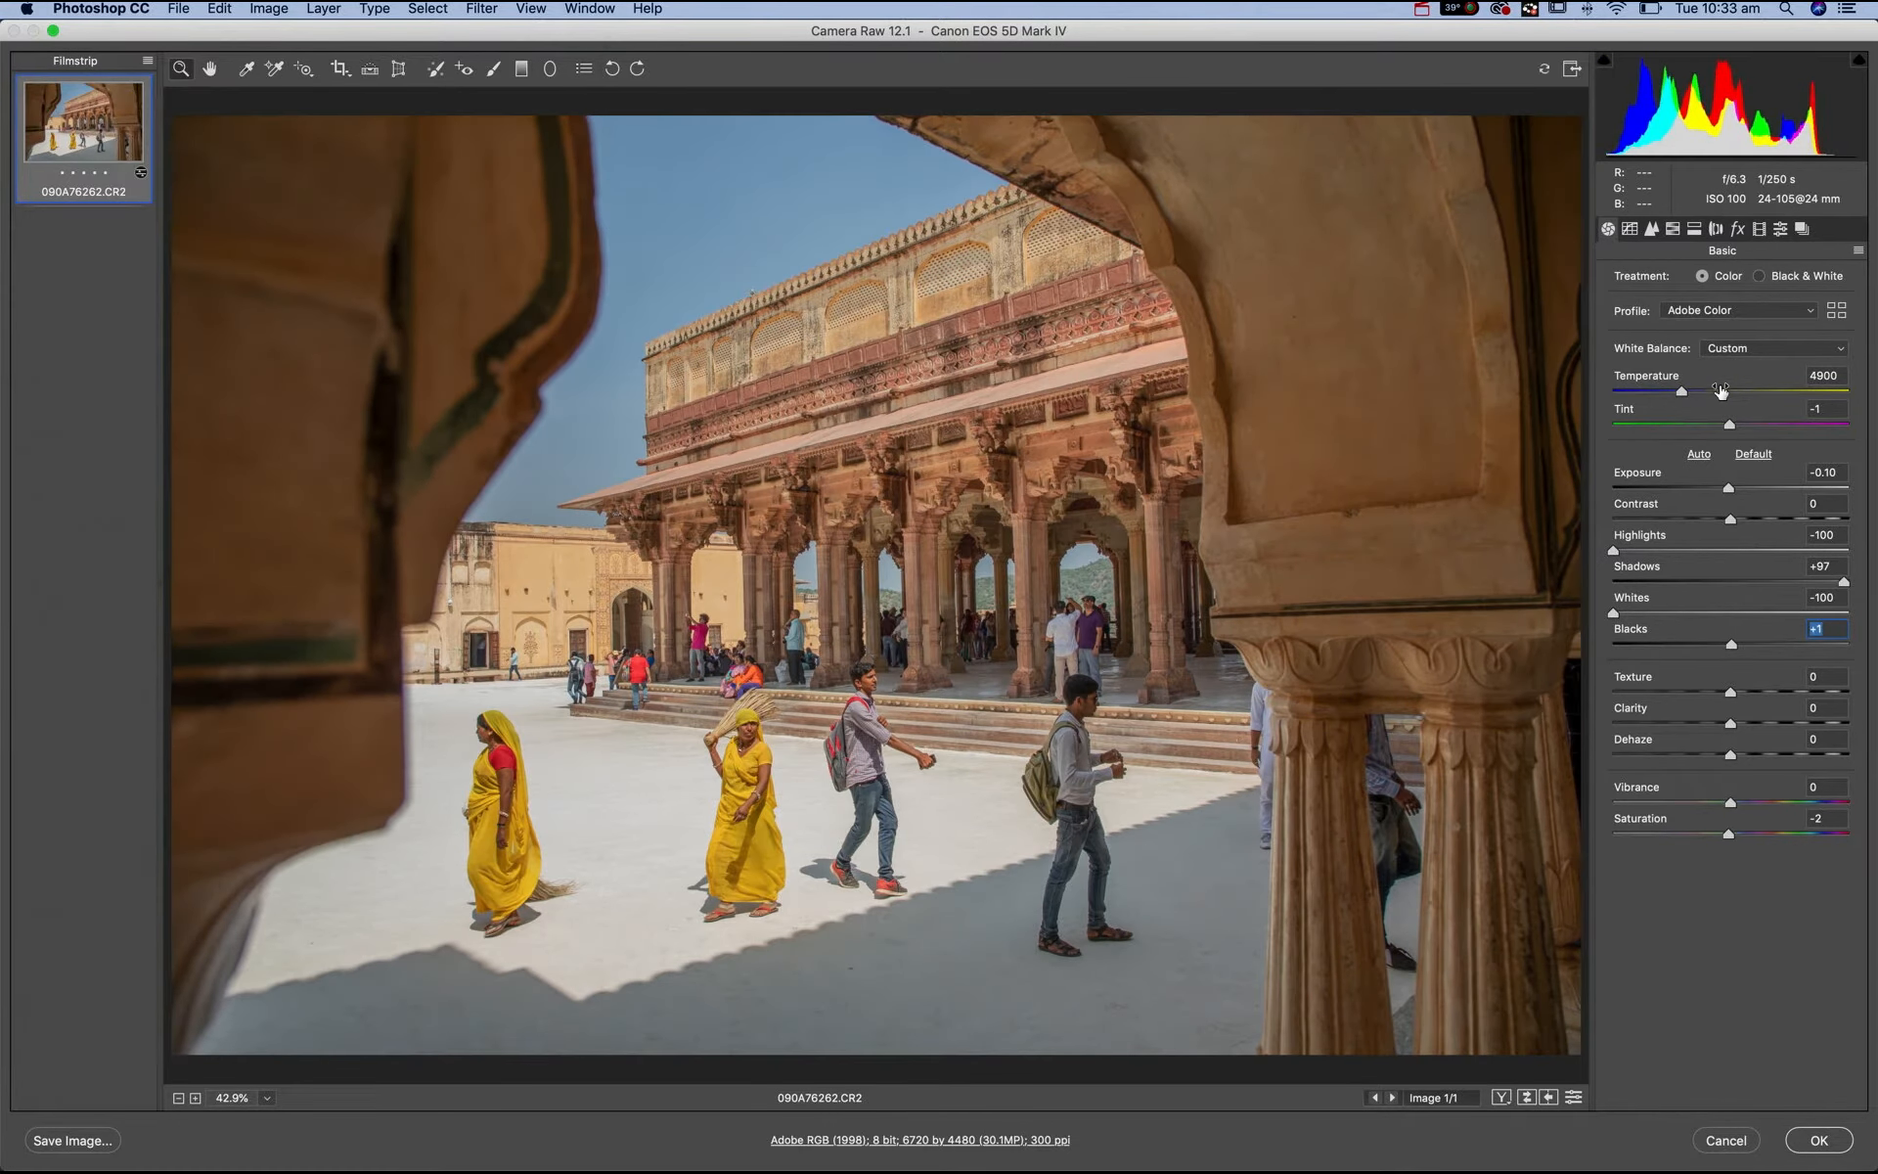
pyautogui.moveTo(1697, 391); pyautogui.dragTo(1747, 424)
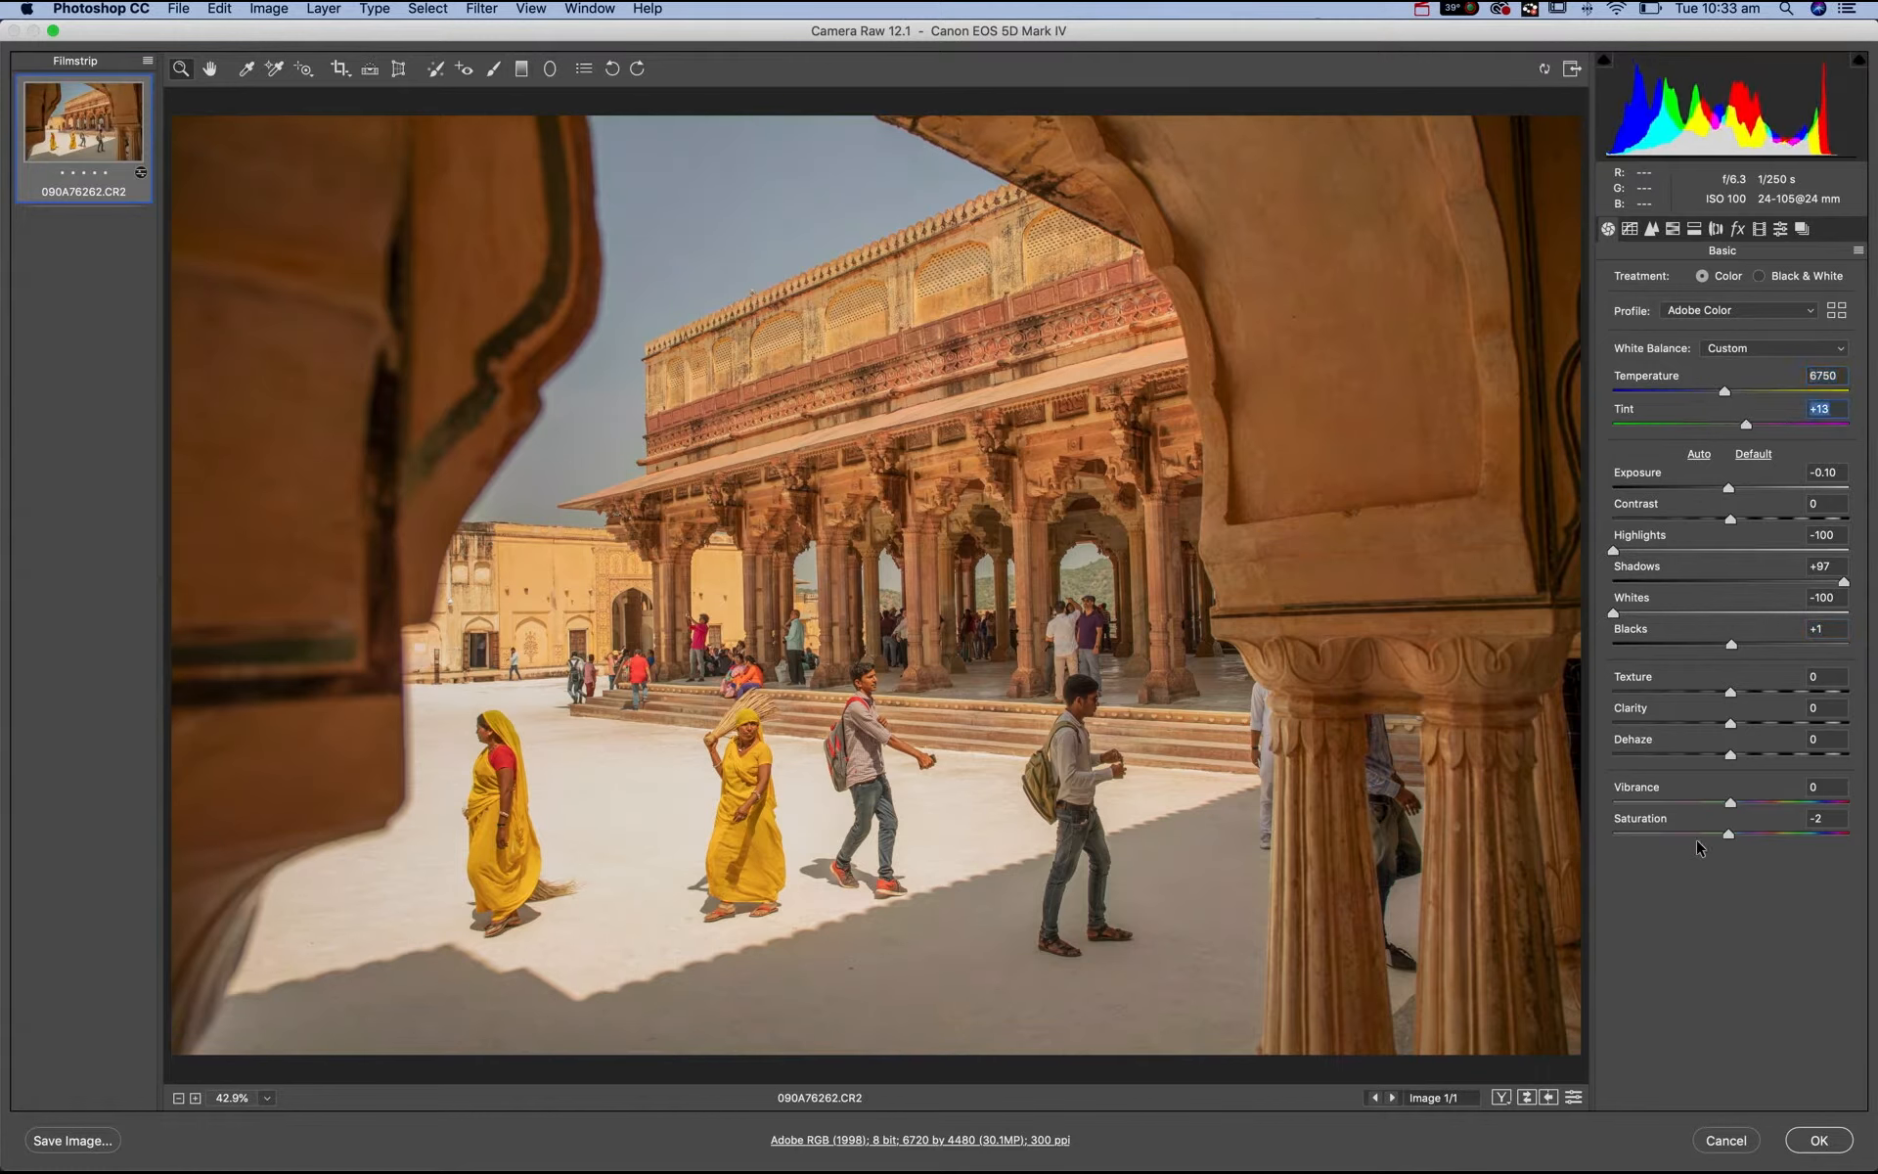
pyautogui.click(1820, 1141)
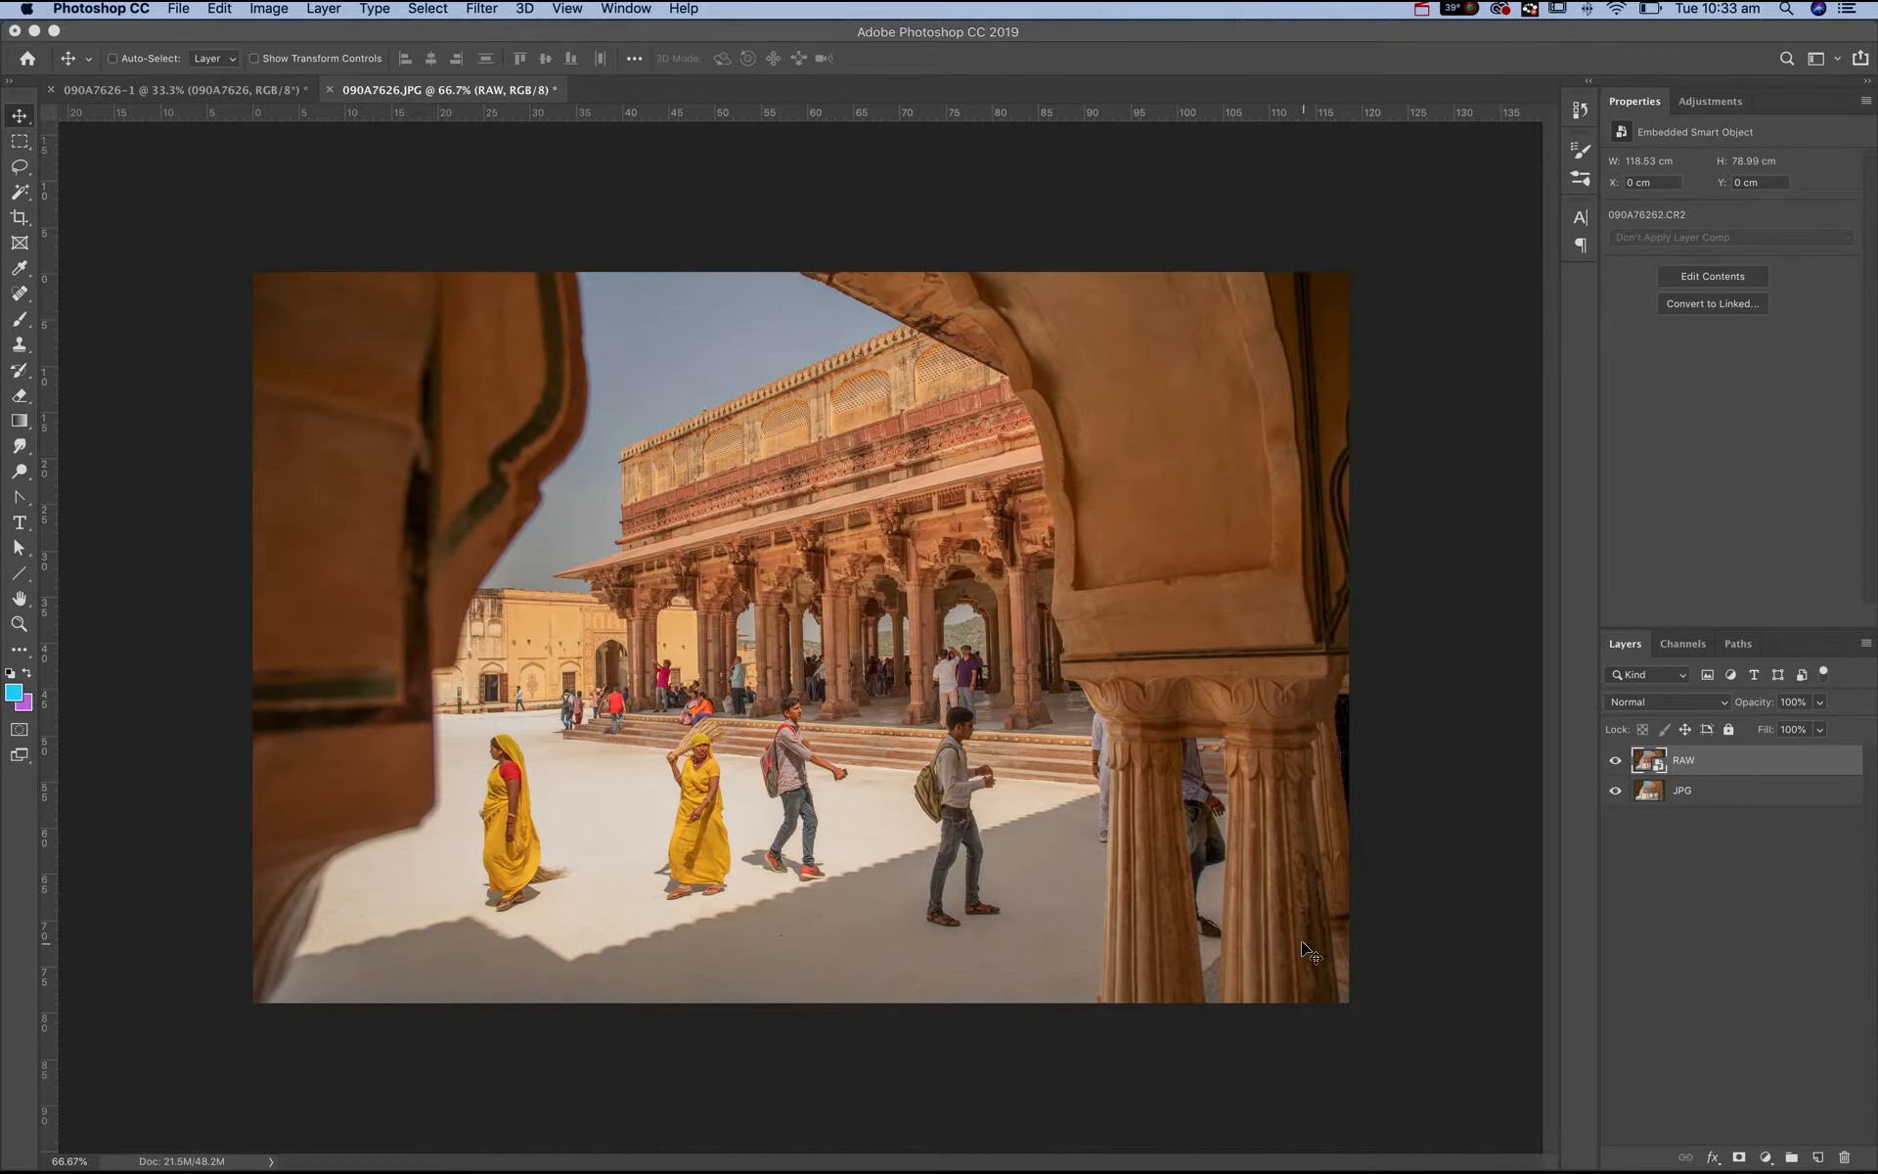
# - Reopen the RAW layer's Camera Raw settings, cool the Temperature to 4700 and apply the change
pyautogui.doubleClick(1649, 764)
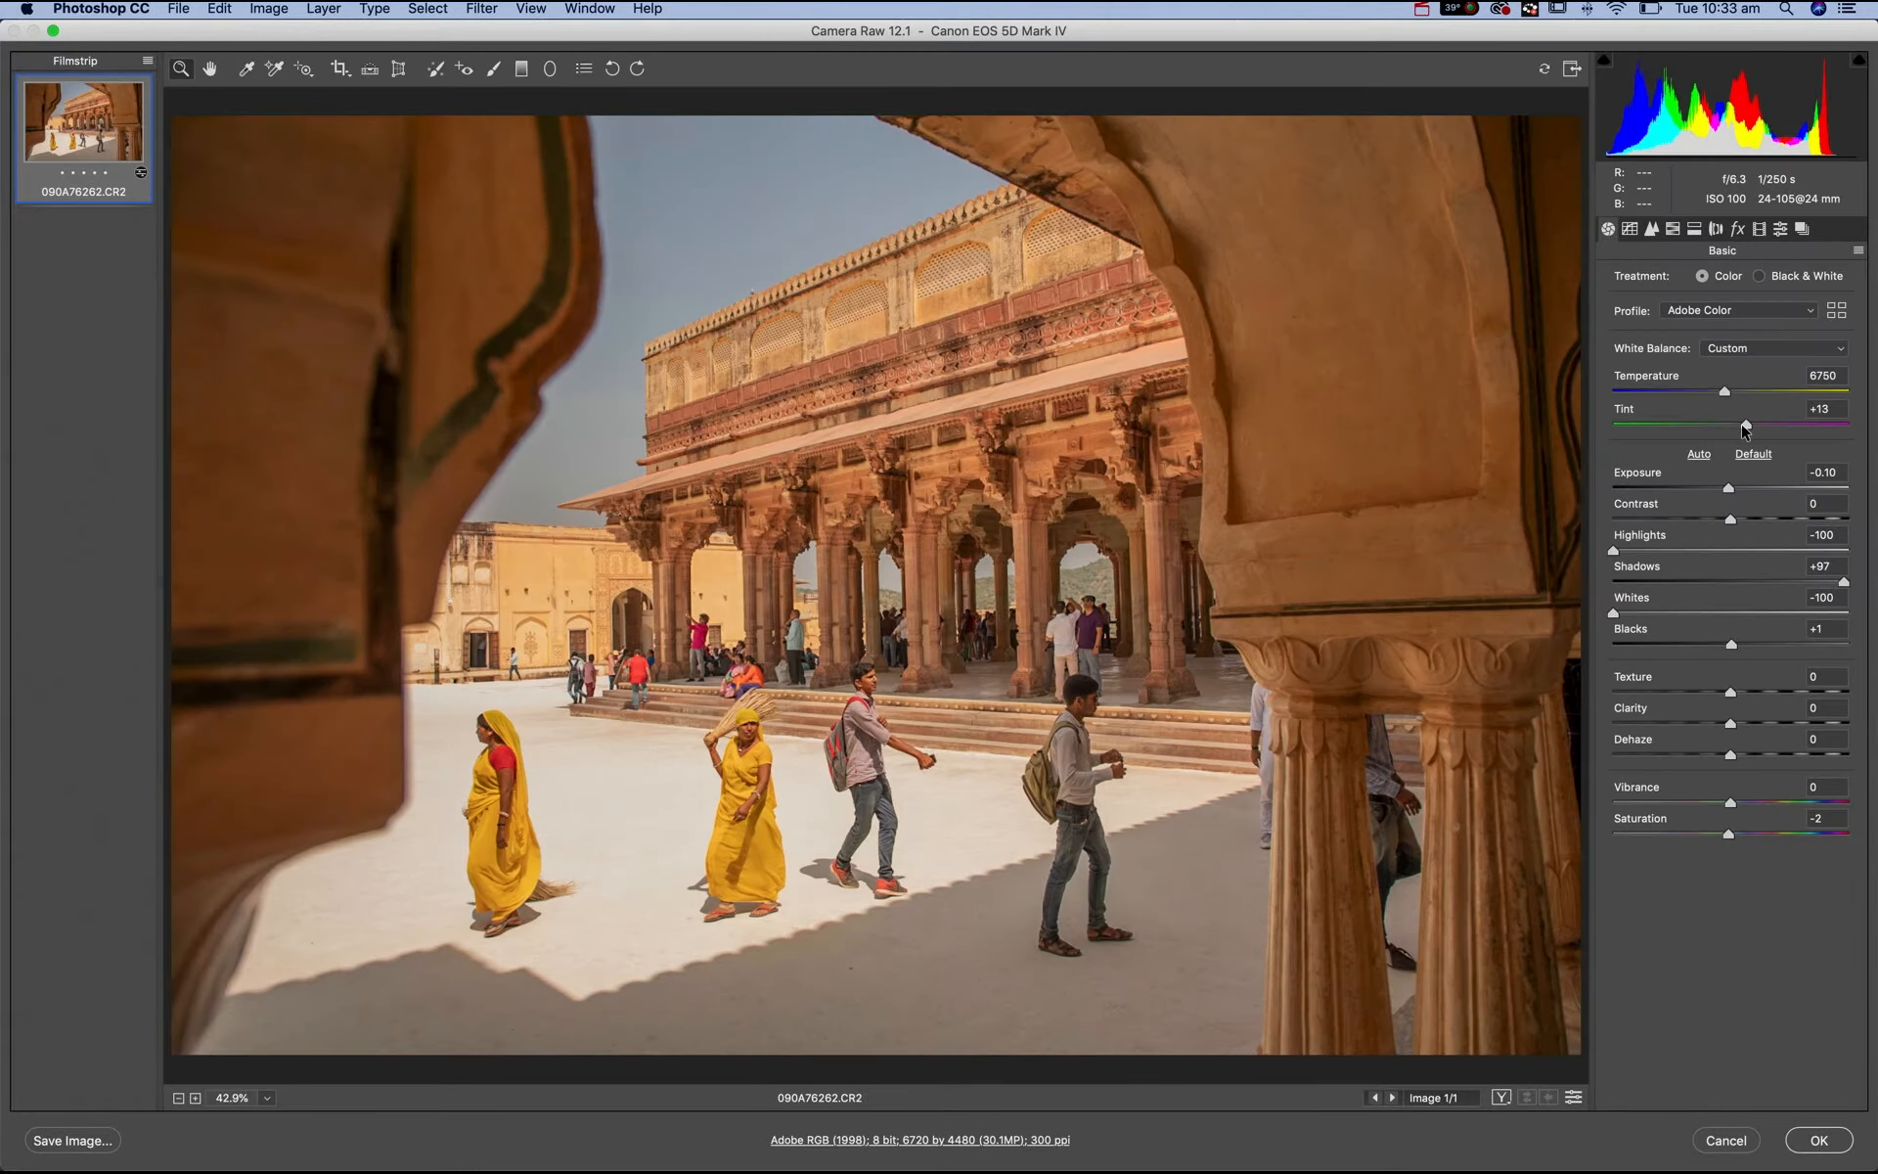
pyautogui.moveTo(1719, 394); pyautogui.dragTo(1679, 395)
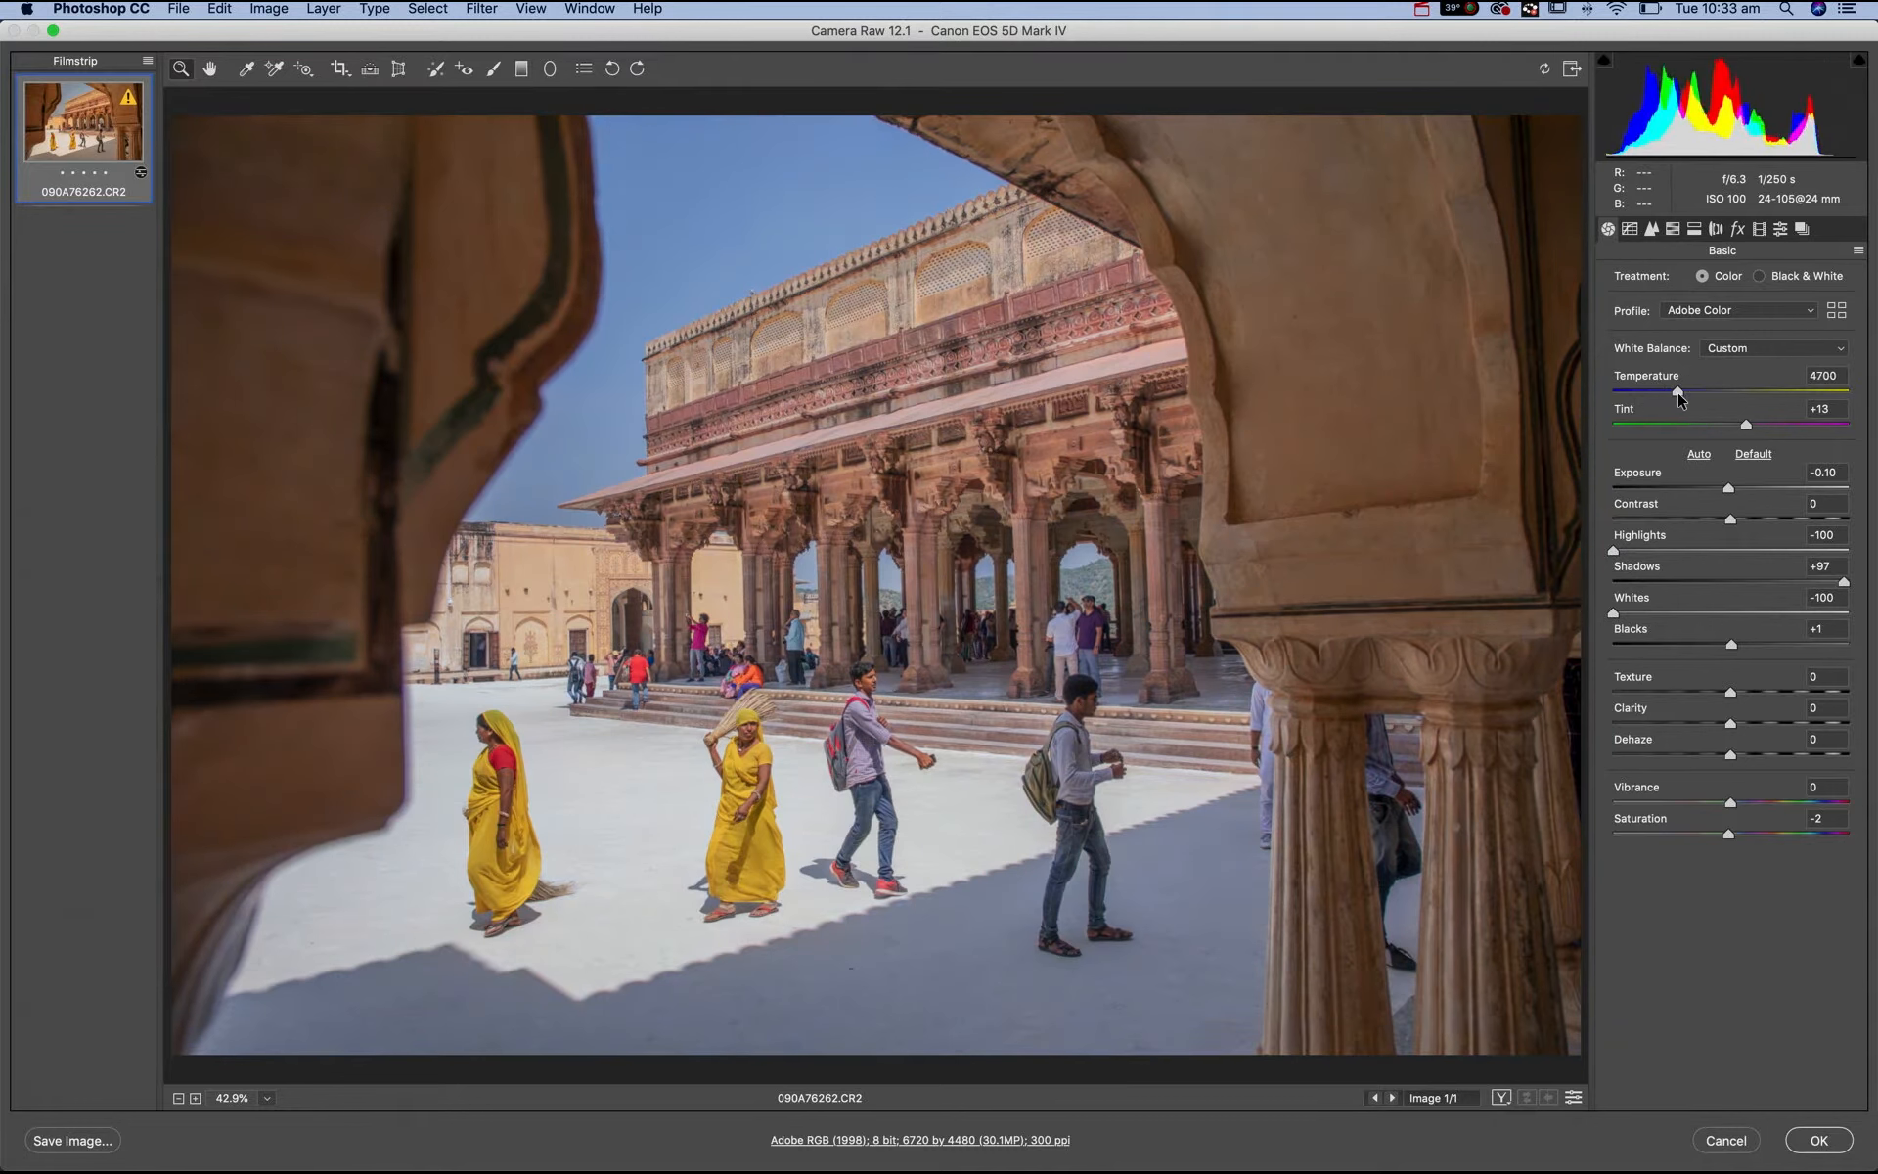
pyautogui.click(1819, 1140)
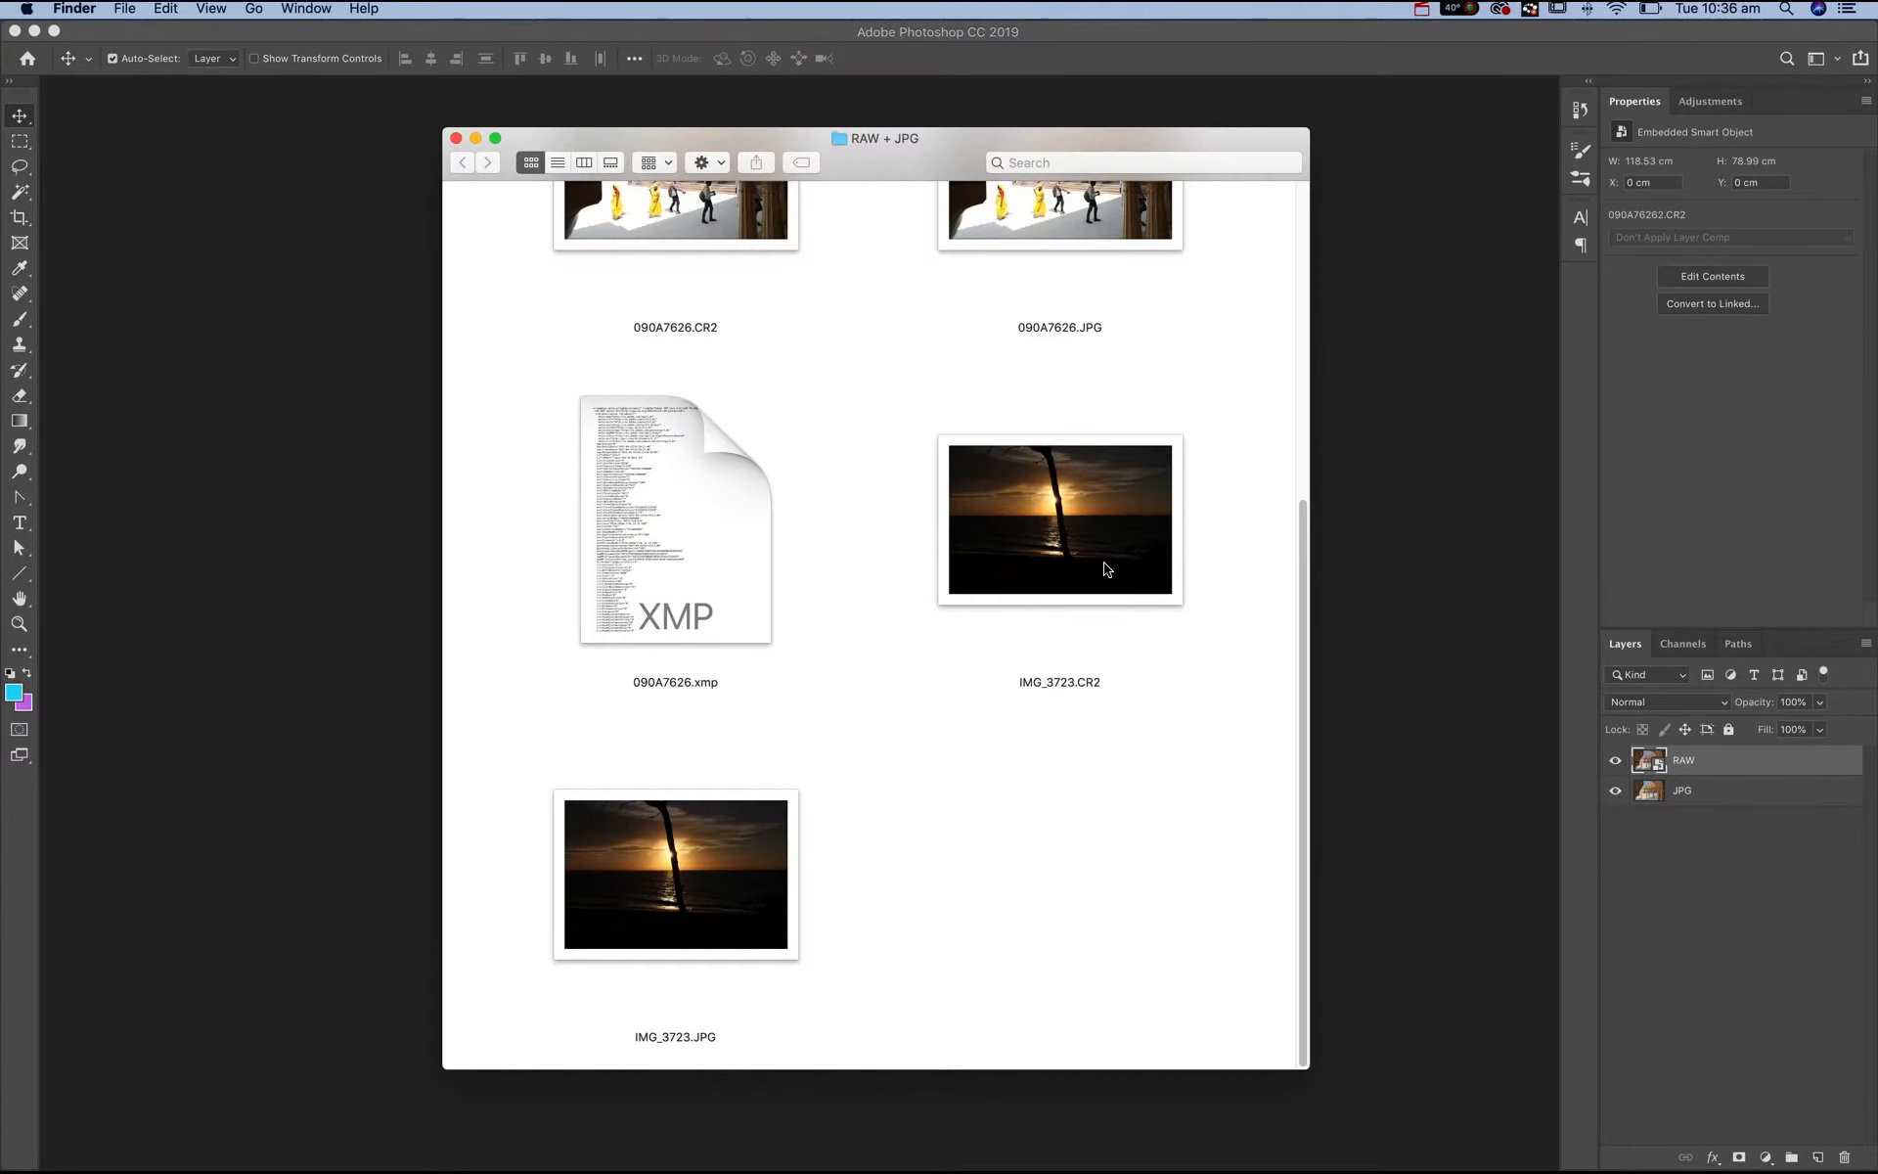
# - Preview IMG_3723.CR2 in Finder's RAW + JPG folder and open the file with Photoshop for raw editing
pyautogui.click(1106, 568)
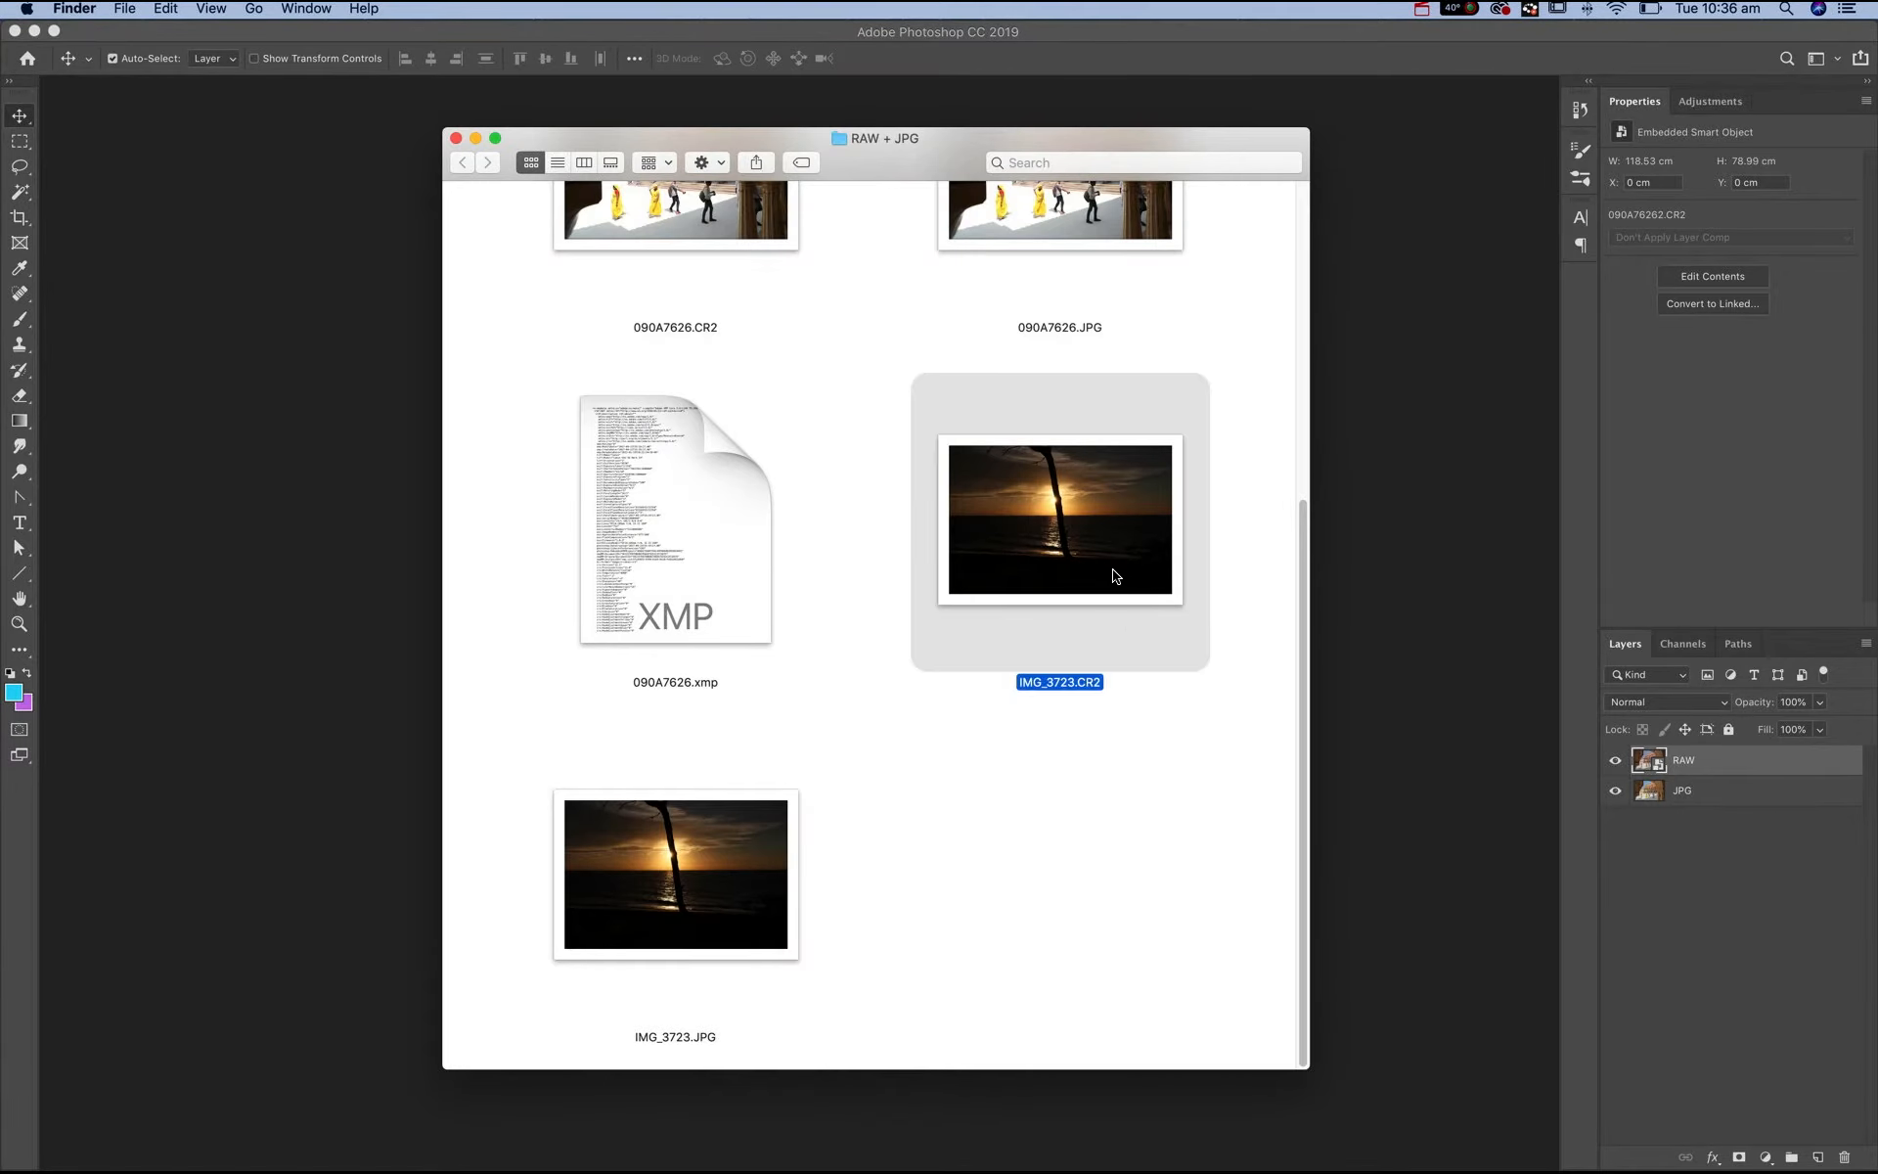
pyautogui.press('space')
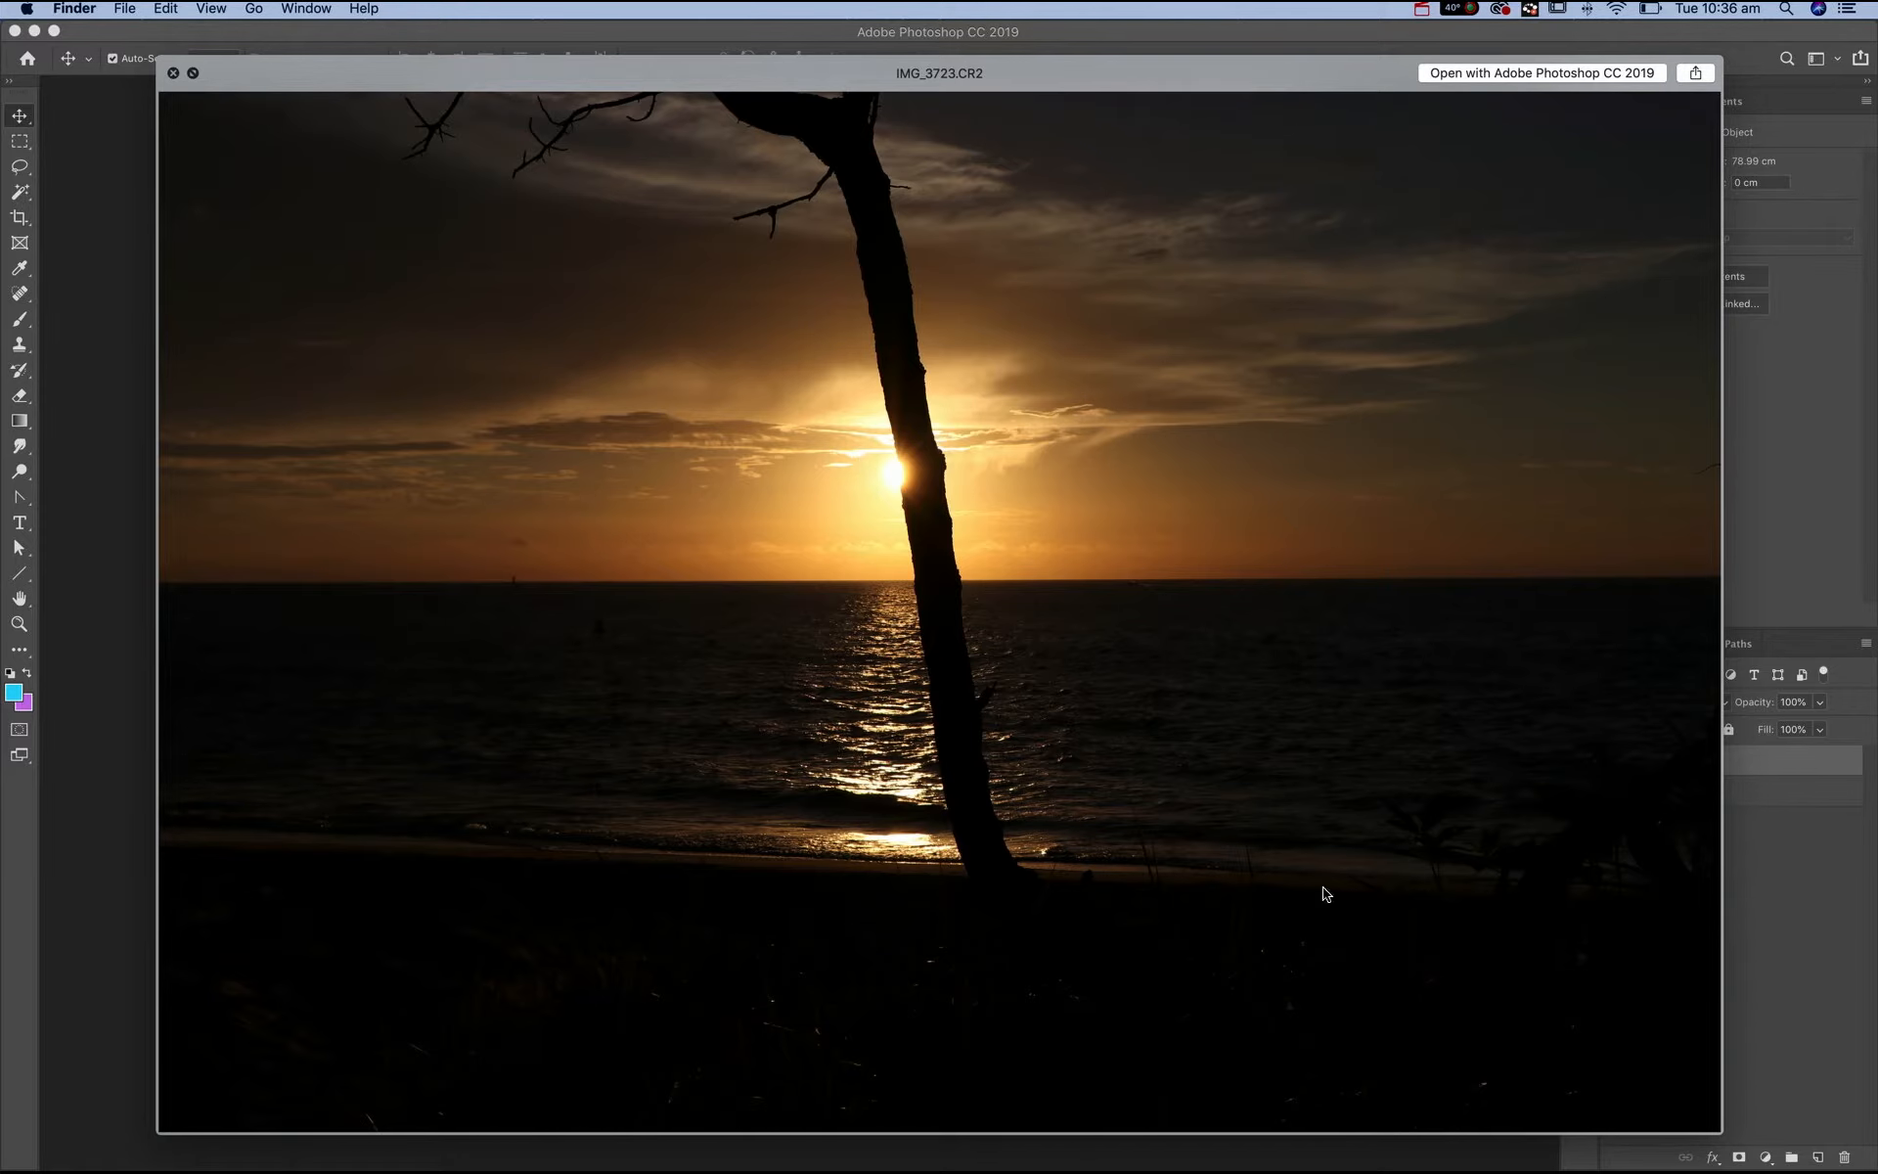
pyautogui.press('space')
pyautogui.rightClick(1077, 531)
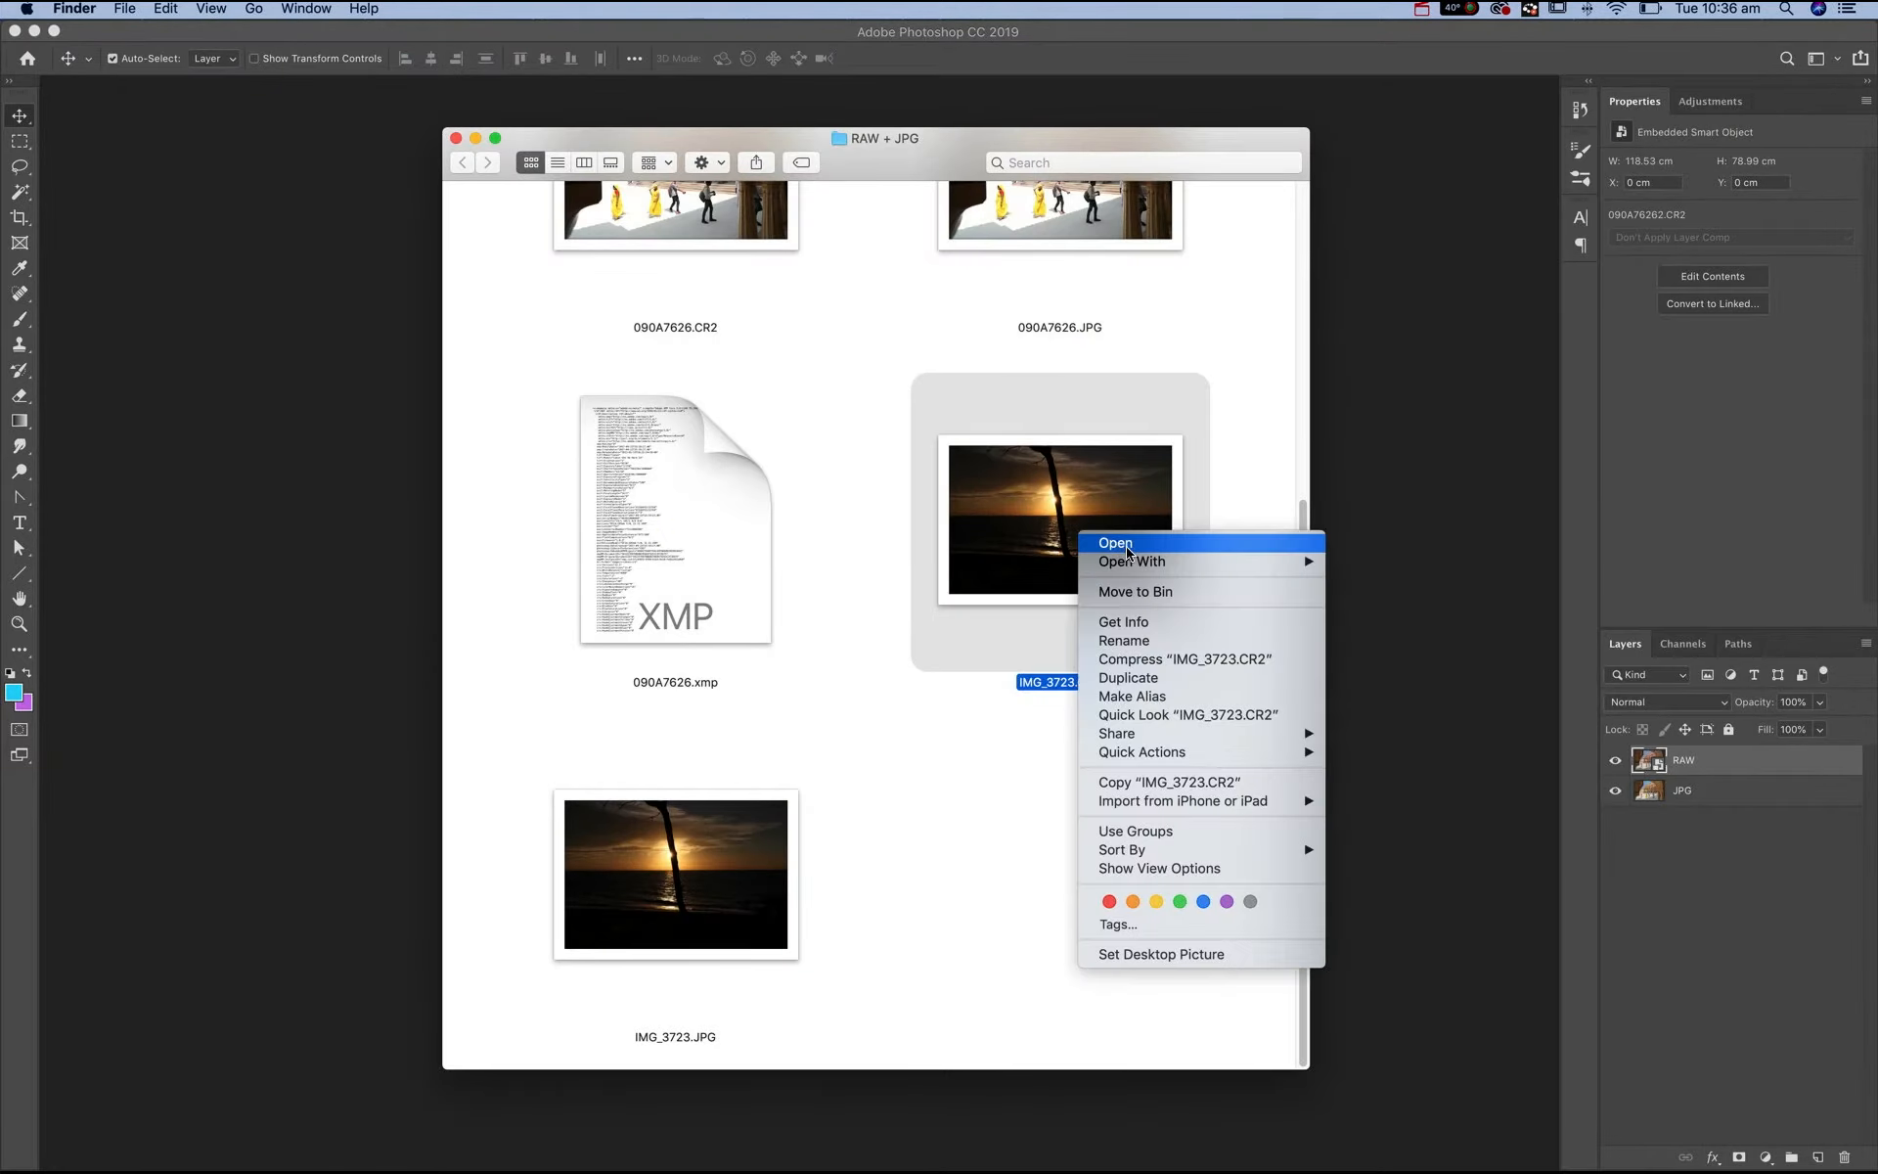
pyautogui.moveTo(1135, 561)
pyautogui.click(1428, 562)
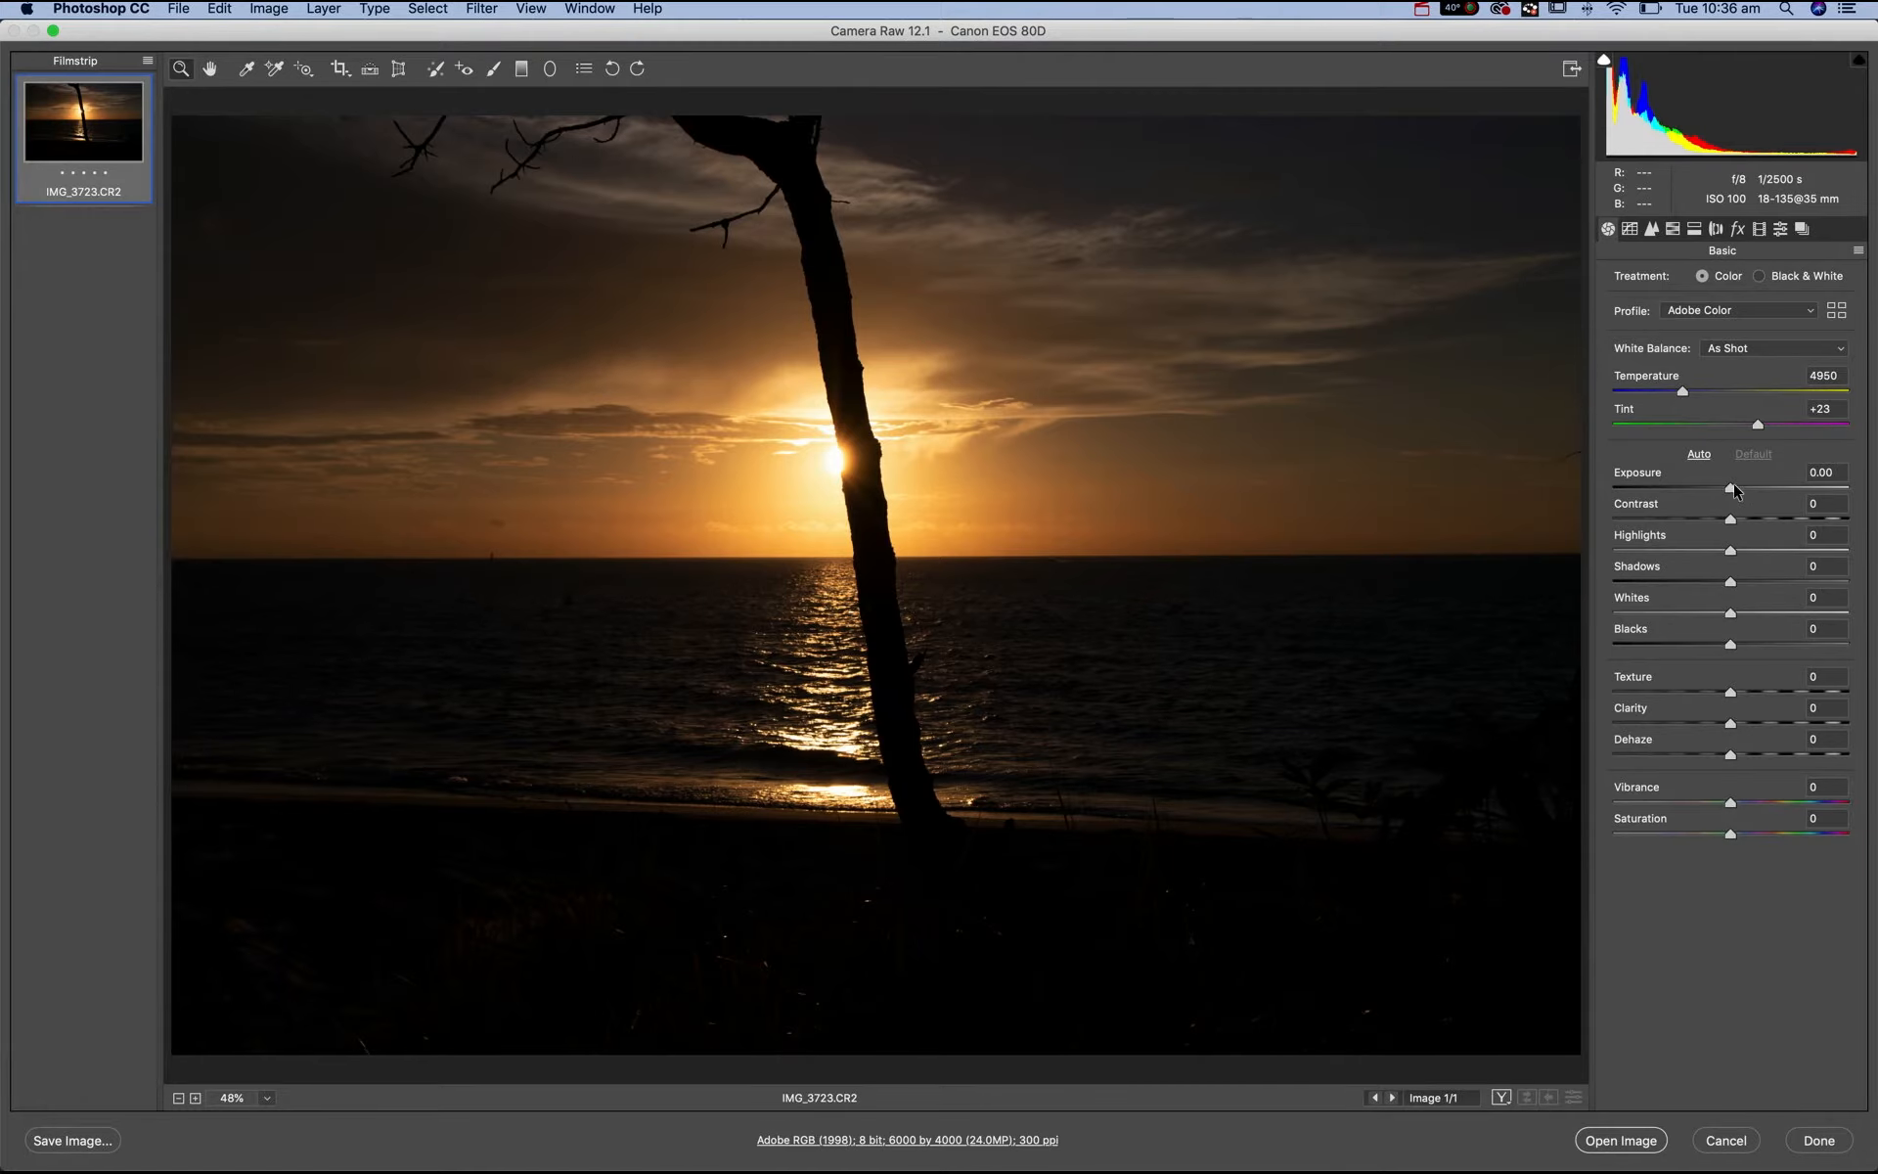
# - Brighten the dark sunset raw file with Exposure +2.70, Shadows +100 and Blacks +100
pyautogui.moveTo(1733, 485)
pyautogui.mouseDown()
pyautogui.moveTo(1784, 489)
pyautogui.moveTo(1741, 489)
pyautogui.mouseUp()
pyautogui.moveTo(1732, 582); pyautogui.dragTo(1864, 585)
pyautogui.moveTo(1774, 644); pyautogui.dragTo(1858, 645)
pyautogui.moveTo(1747, 484); pyautogui.dragTo(1796, 484)
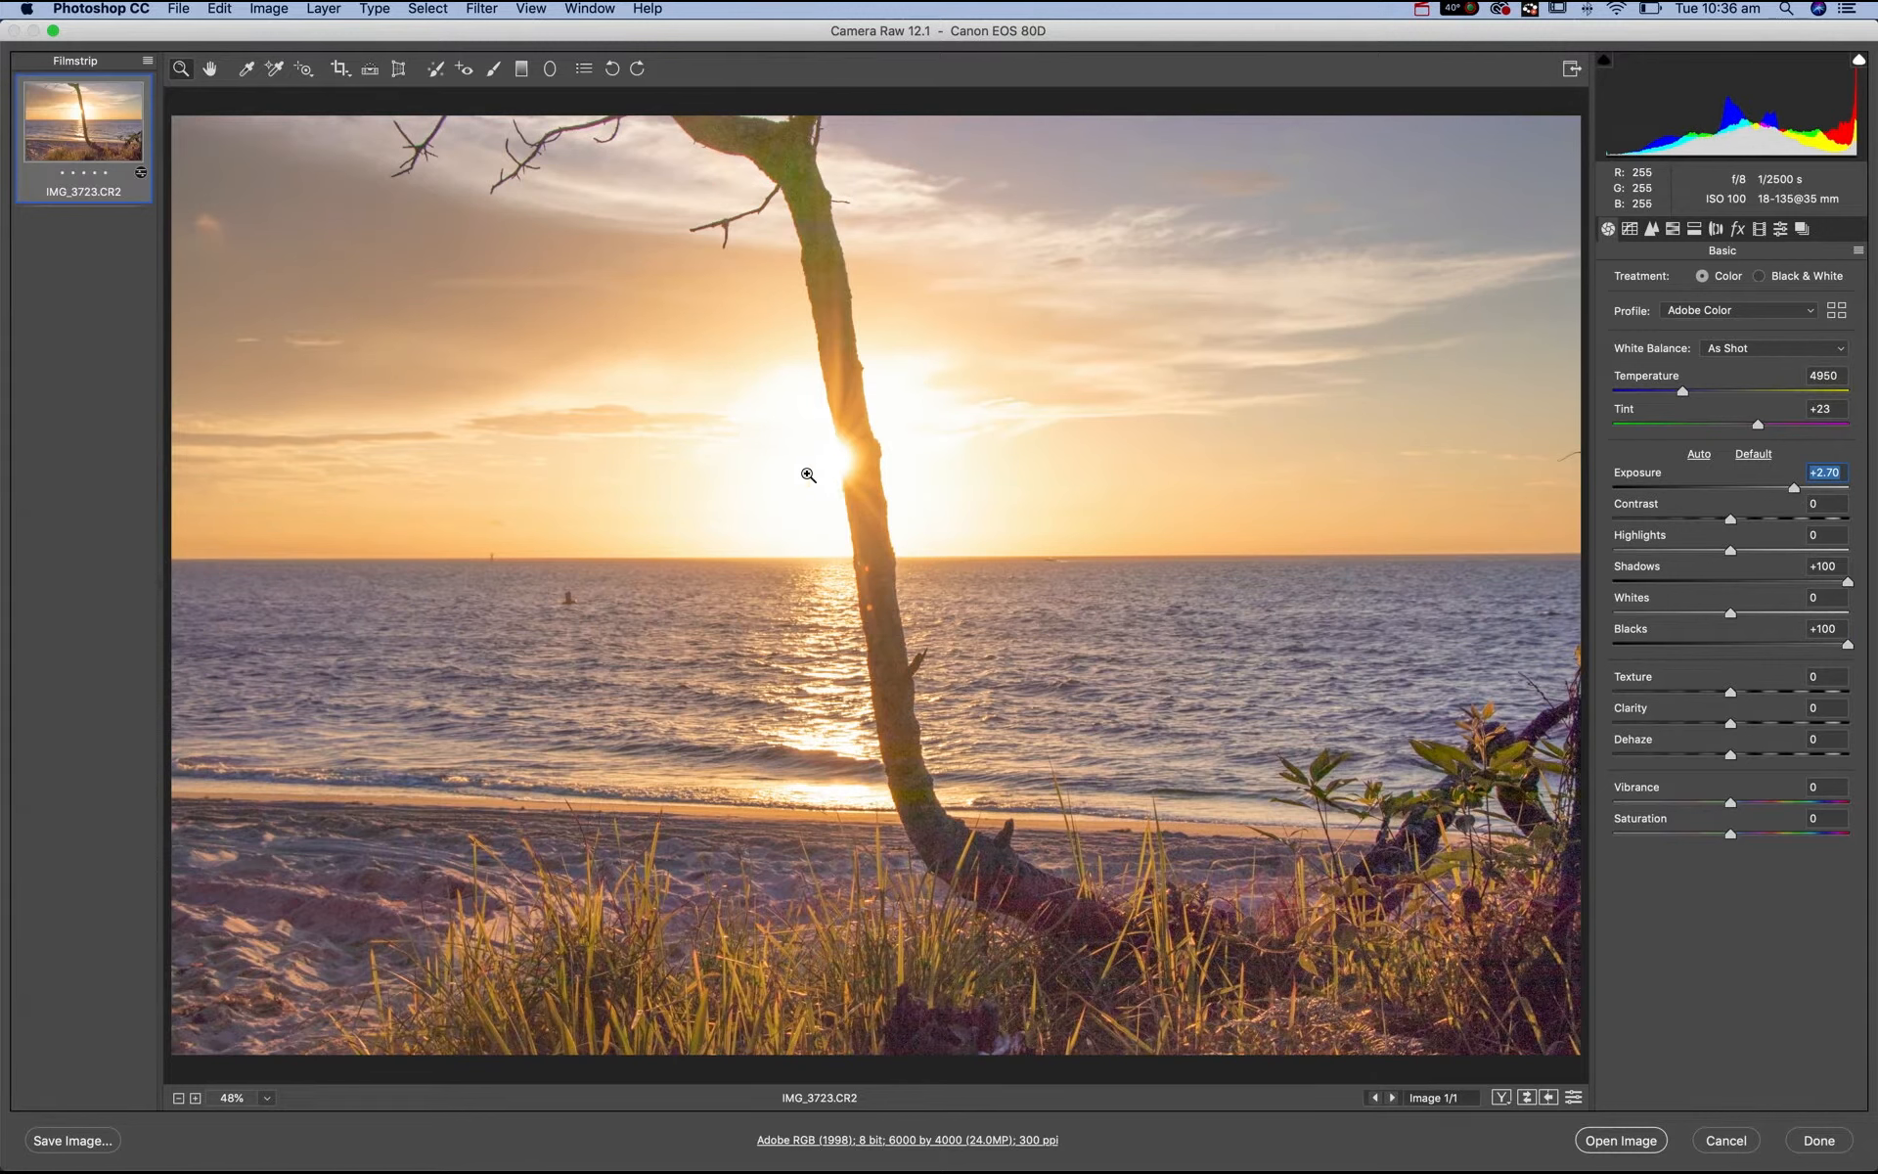
# - Recover the sky with Highlights -100 and Whites -100, and fine-tune Exposure to +2.65, Saturation to +4 and the contrast
pyautogui.moveTo(1730, 550); pyautogui.dragTo(1610, 552)
pyautogui.moveTo(1720, 614); pyautogui.dragTo(1589, 606)
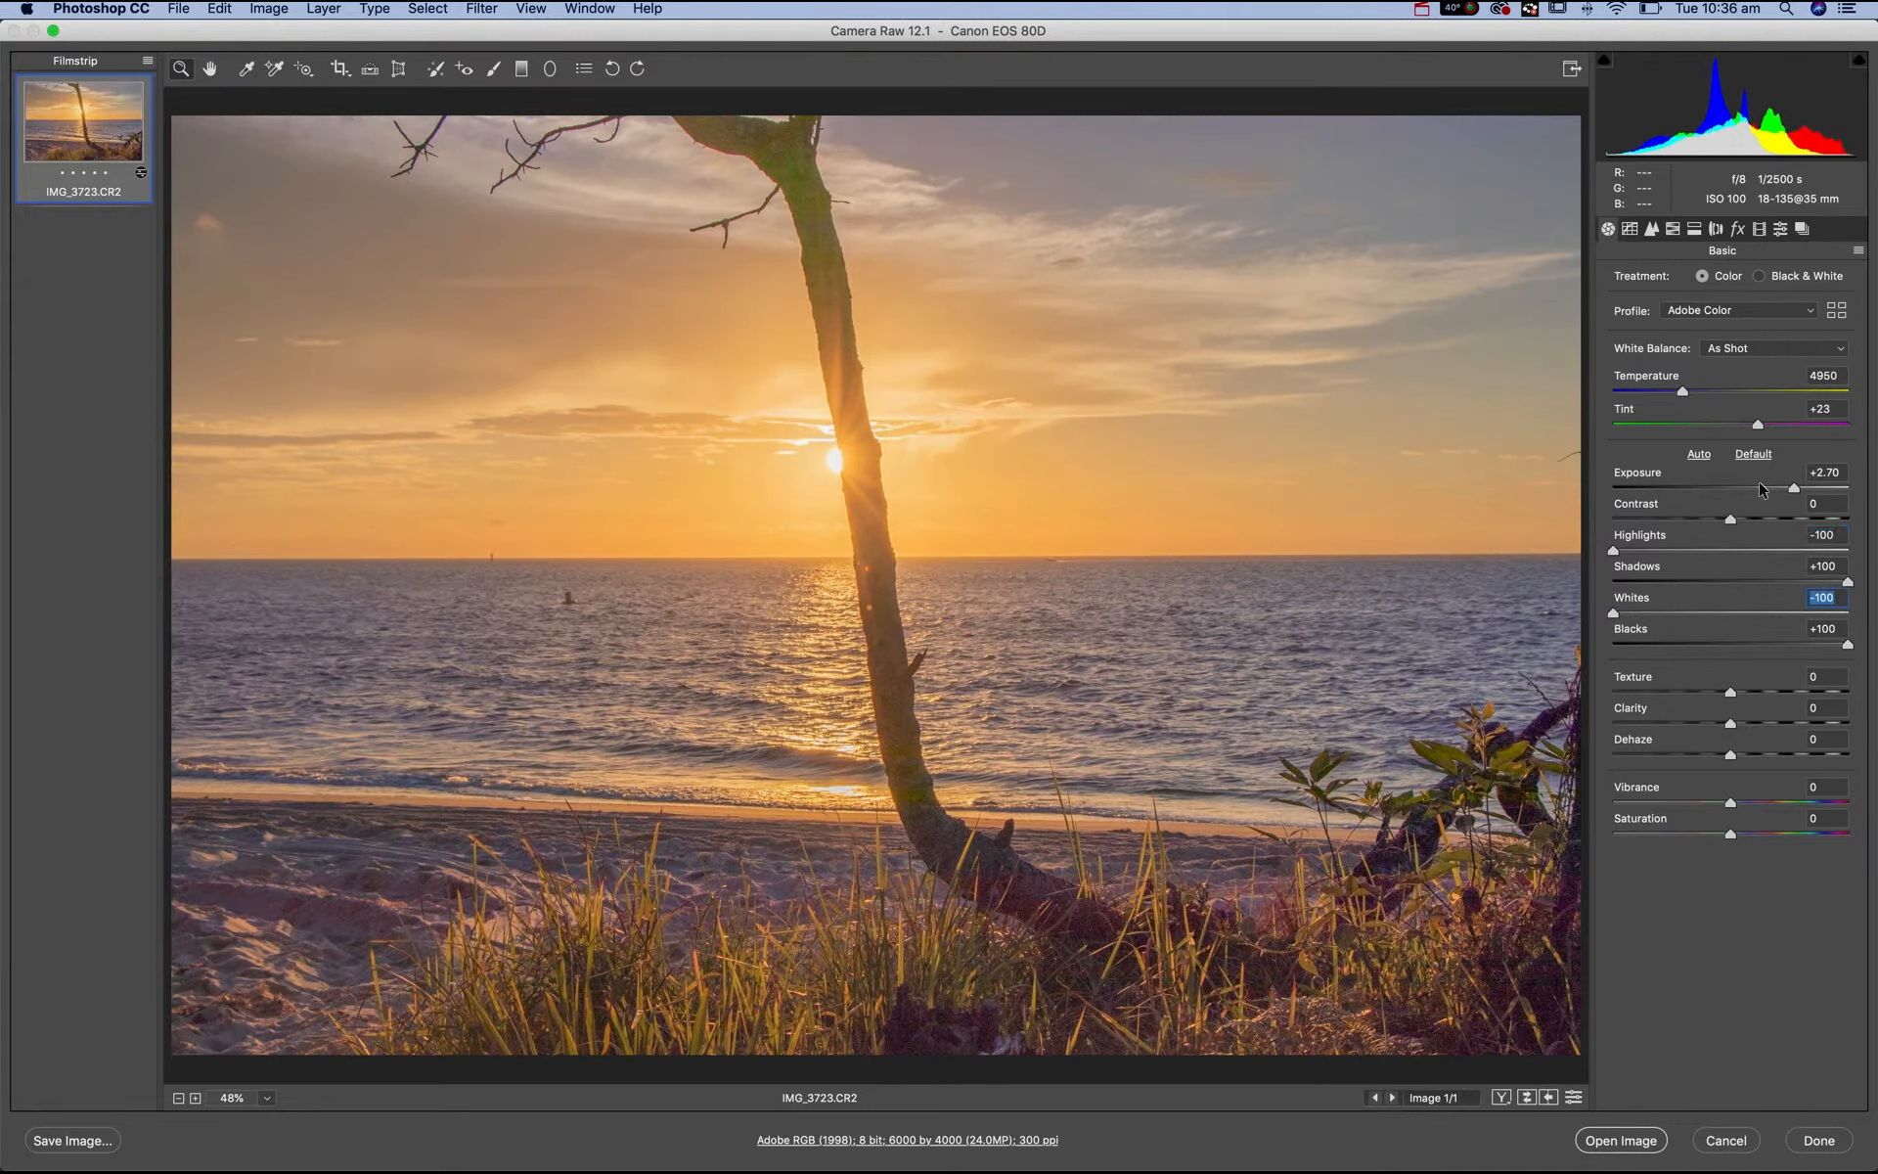
pyautogui.moveTo(1793, 489); pyautogui.dragTo(1791, 489)
pyautogui.moveTo(1735, 835); pyautogui.dragTo(1737, 834)
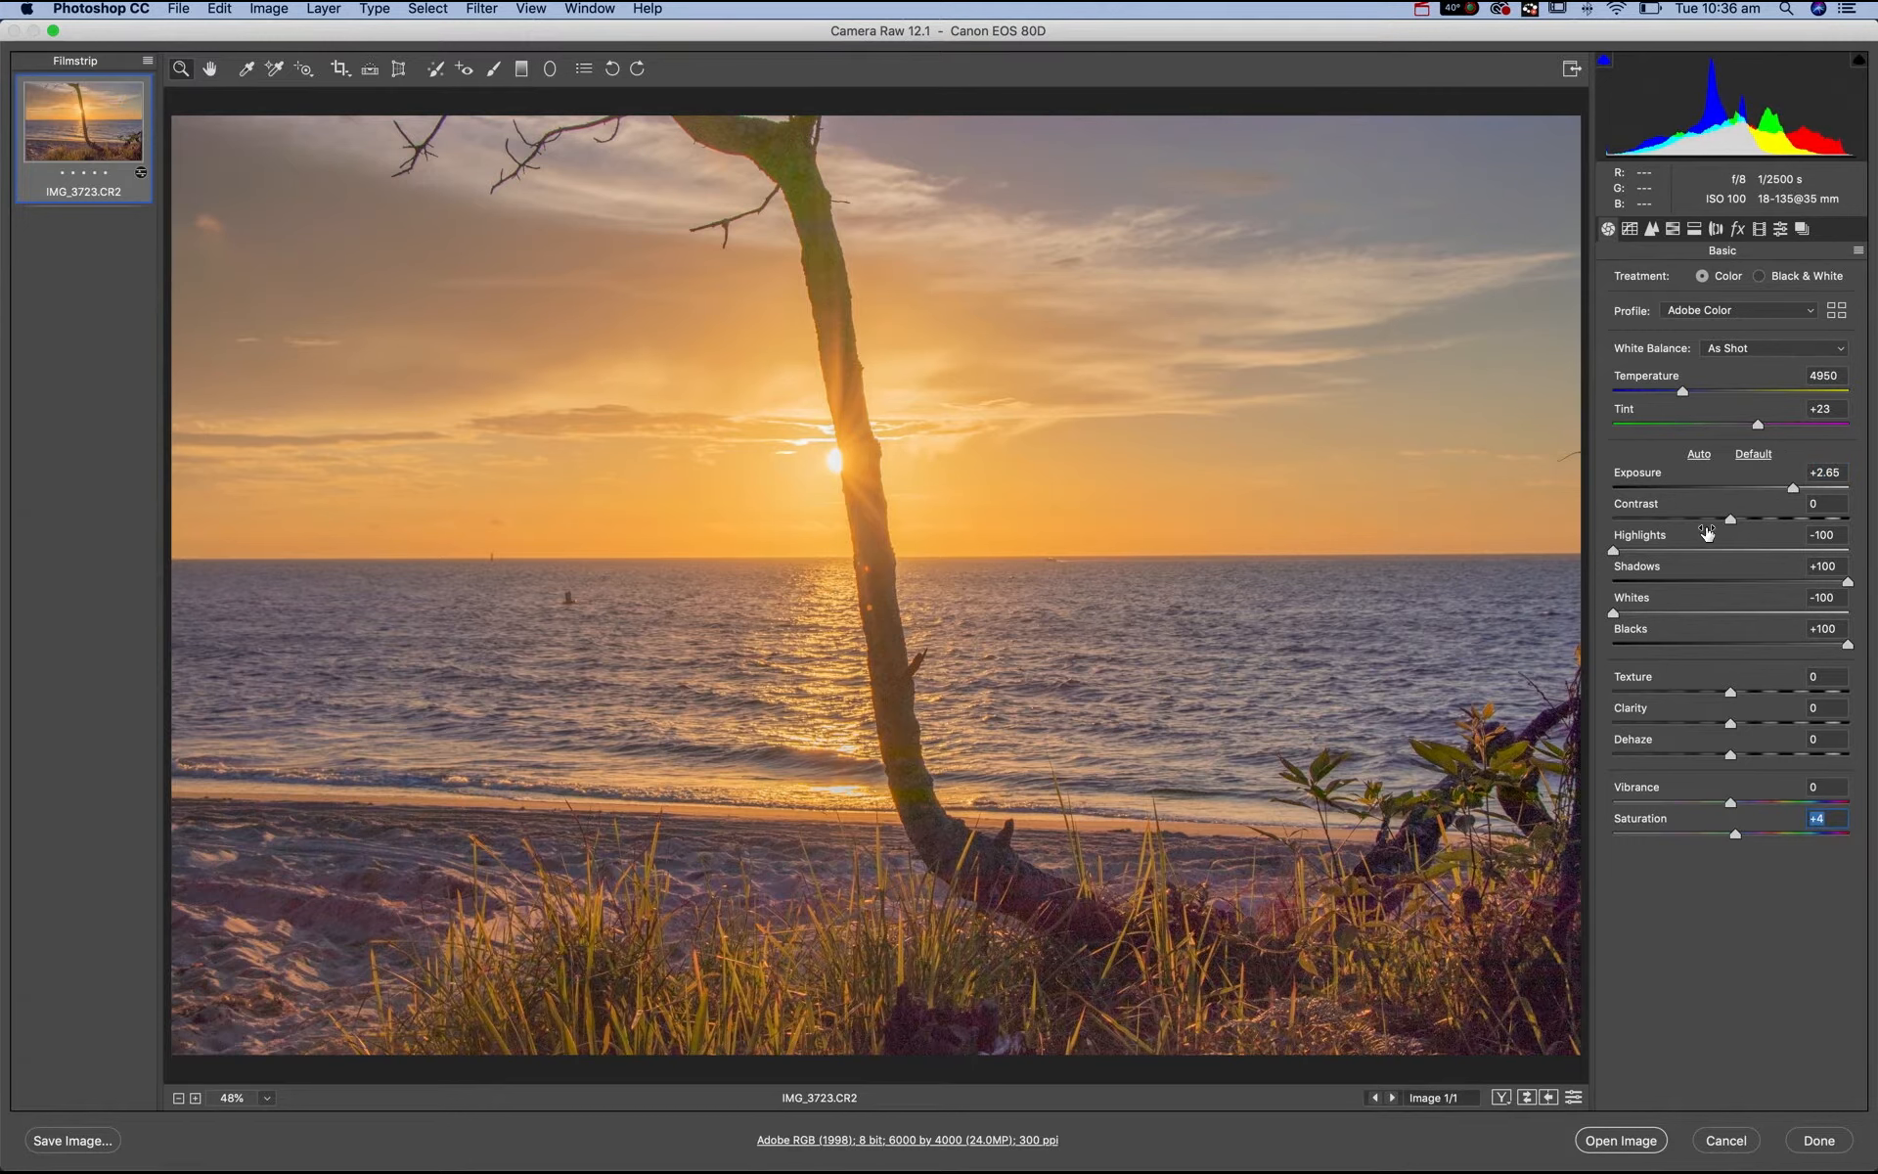
pyautogui.moveTo(1734, 520)
pyautogui.mouseDown()
pyautogui.moveTo(1780, 514)
pyautogui.moveTo(1736, 516)
pyautogui.mouseUp()
# - Open the adjusted IMG_3723 raw file as a smart object and dock its floating window among the document tabs
pyautogui.press('shift')
pyautogui.press('shift')
pyautogui.click(1640, 1144)
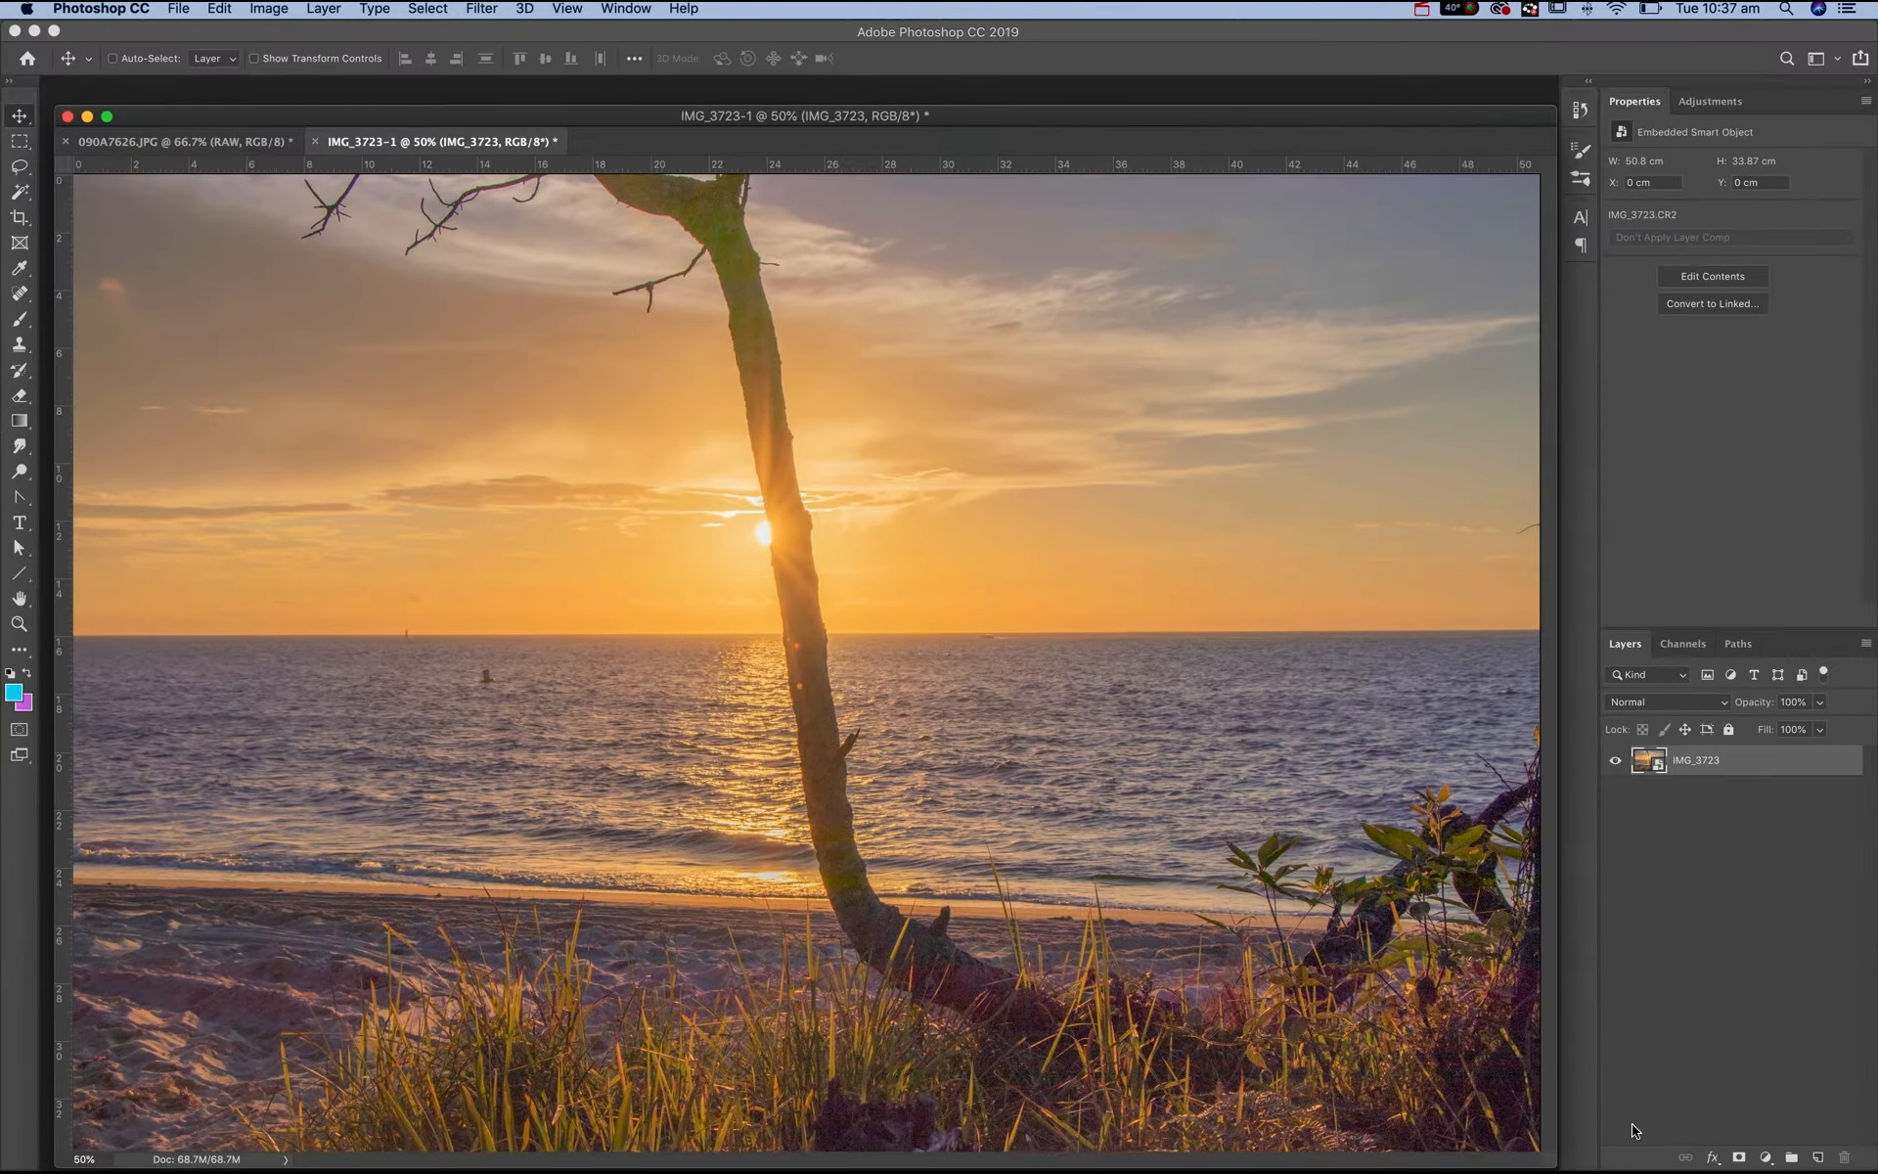
pyautogui.moveTo(1228, 120); pyautogui.dragTo(1230, 88)
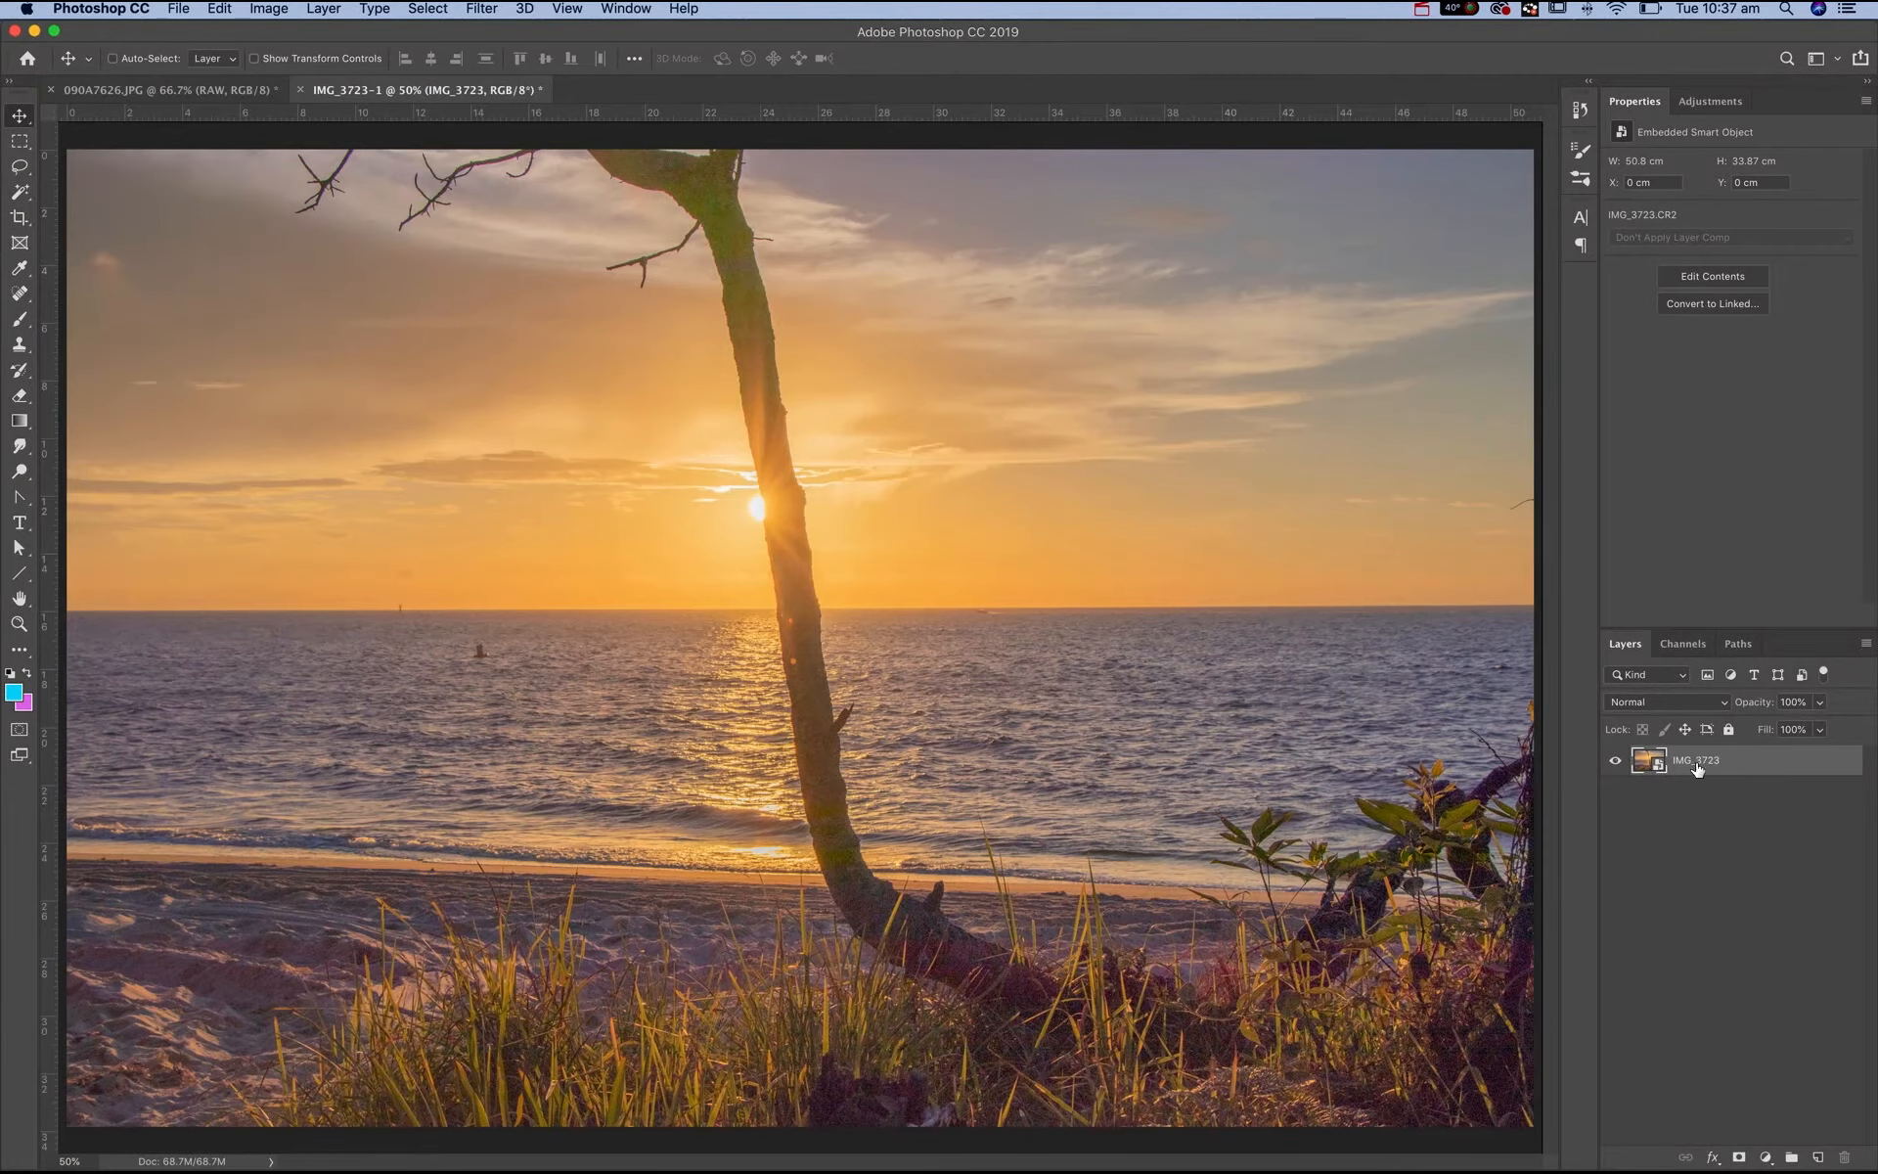
# - Brighten IMG_3723.JPG with the Camera Raw filter using Exposure +3.55, Shadows +100 and raised Blacks, and apply it
pyautogui.press('super')
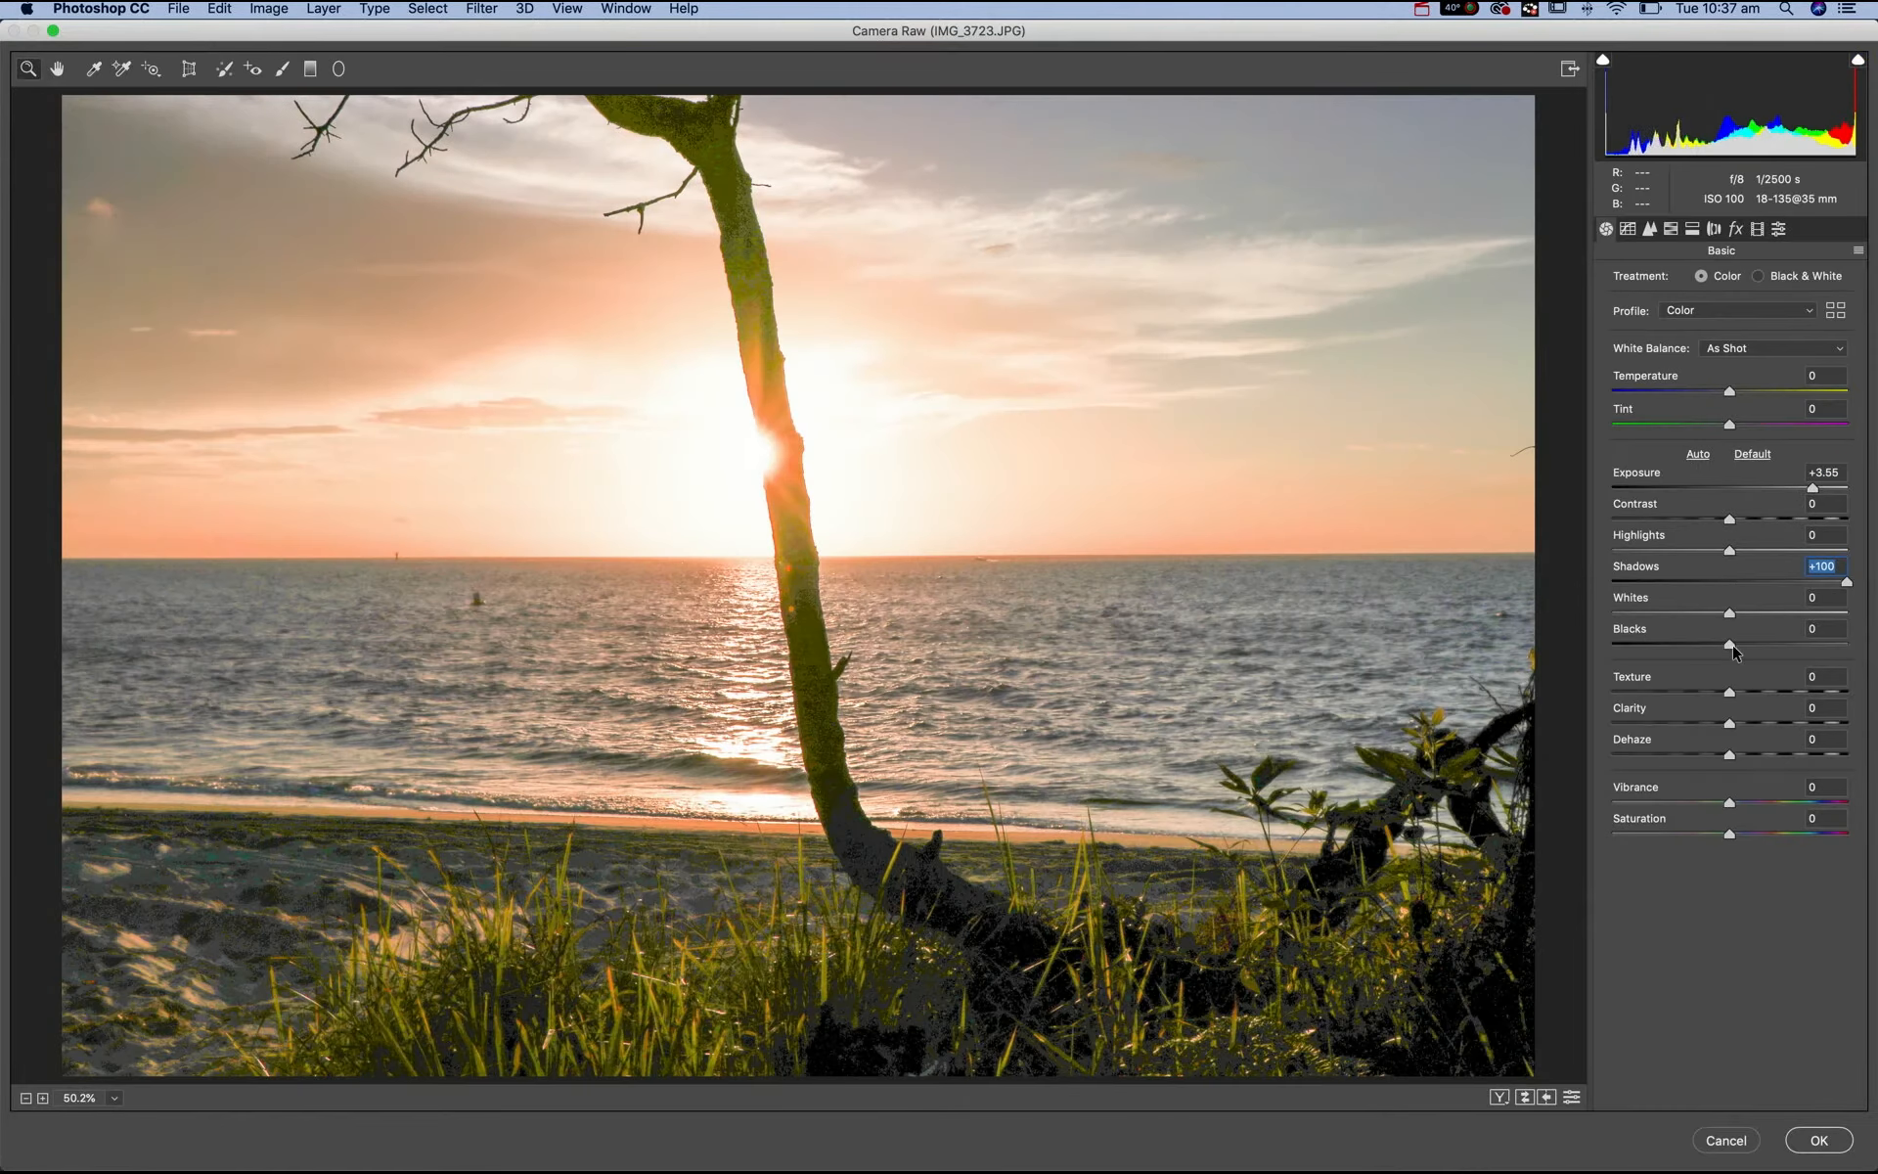
pyautogui.moveTo(1733, 644); pyautogui.dragTo(1806, 644)
pyautogui.press('Return')
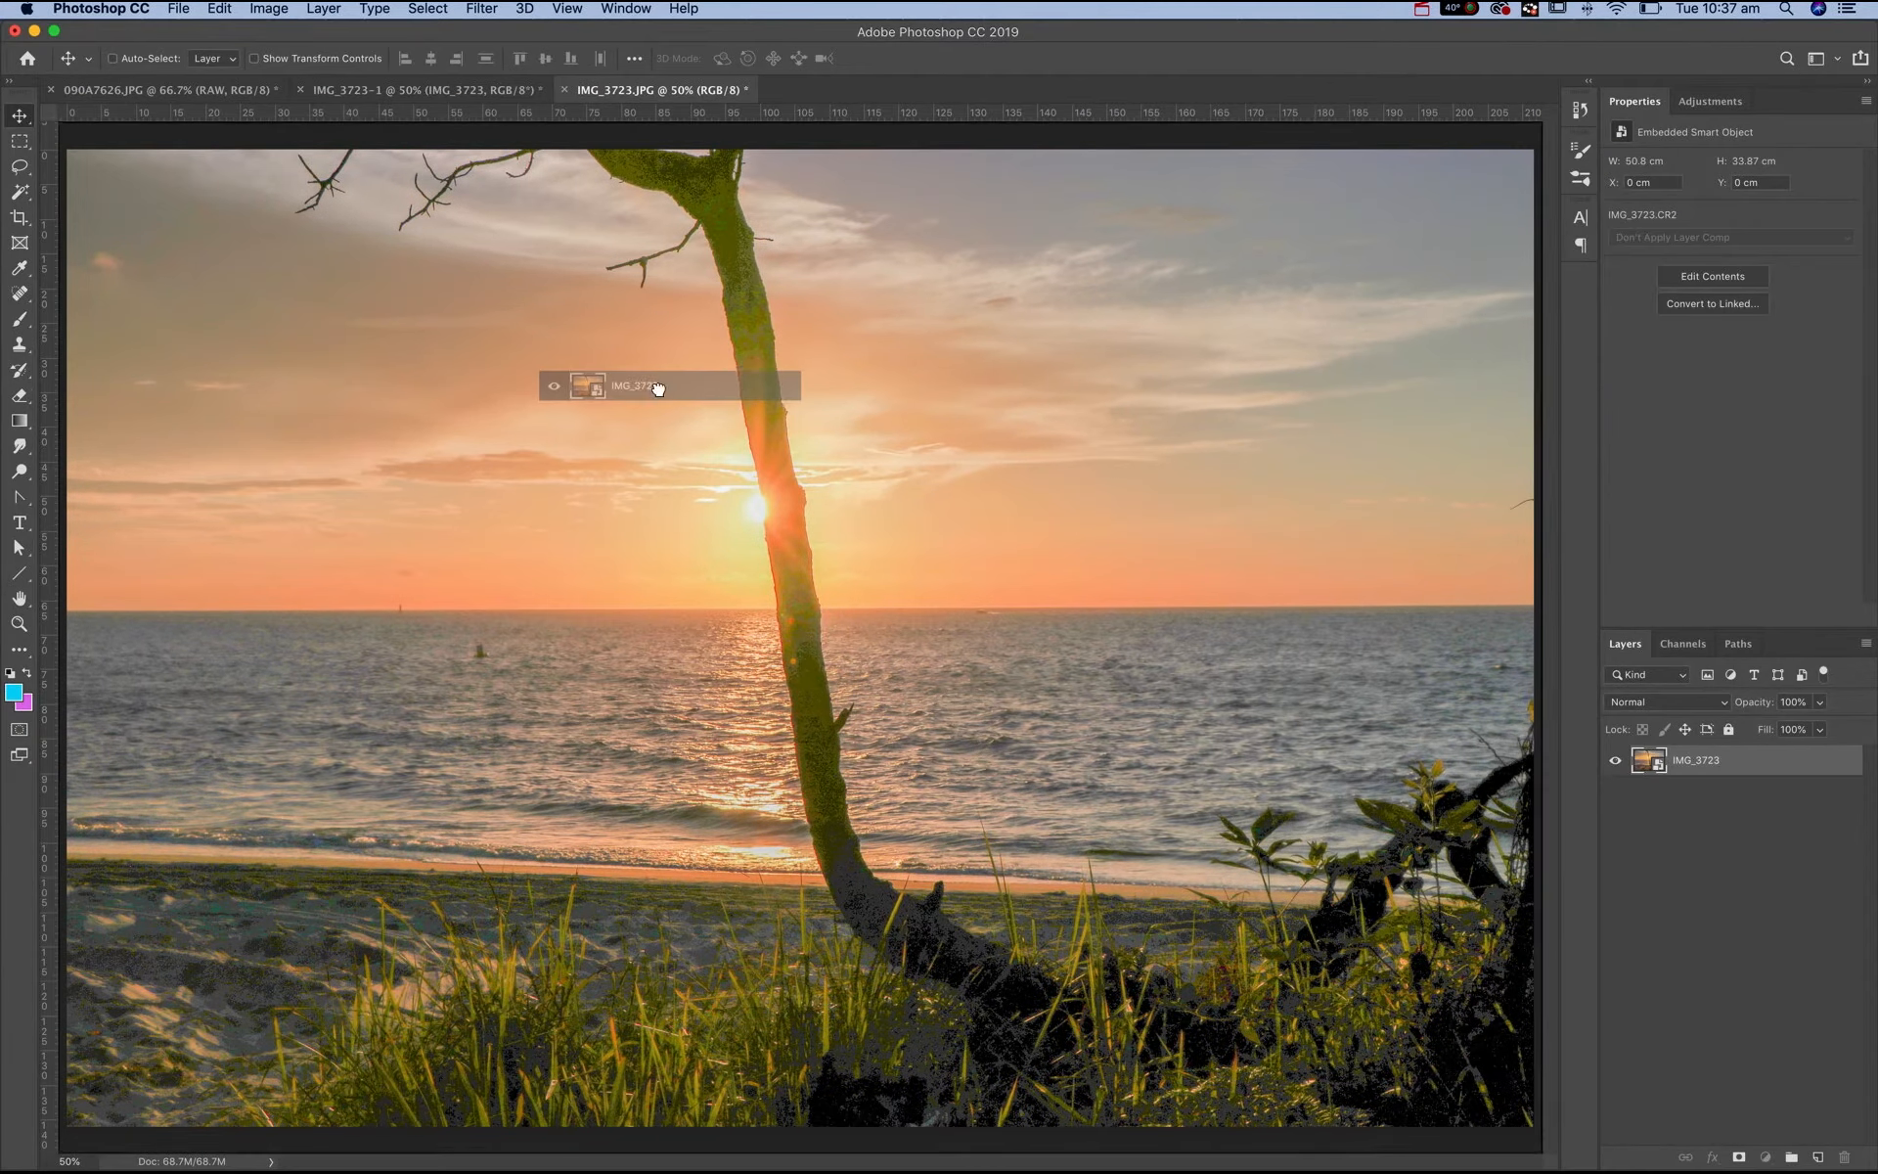
# - Place the IMG_3723 raw smart object into the IMG_3723.JPG document, exactly covering the JPG photo
pyautogui.press('super+minus')
pyautogui.moveTo(907, 487); pyautogui.dragTo(1009, 654)
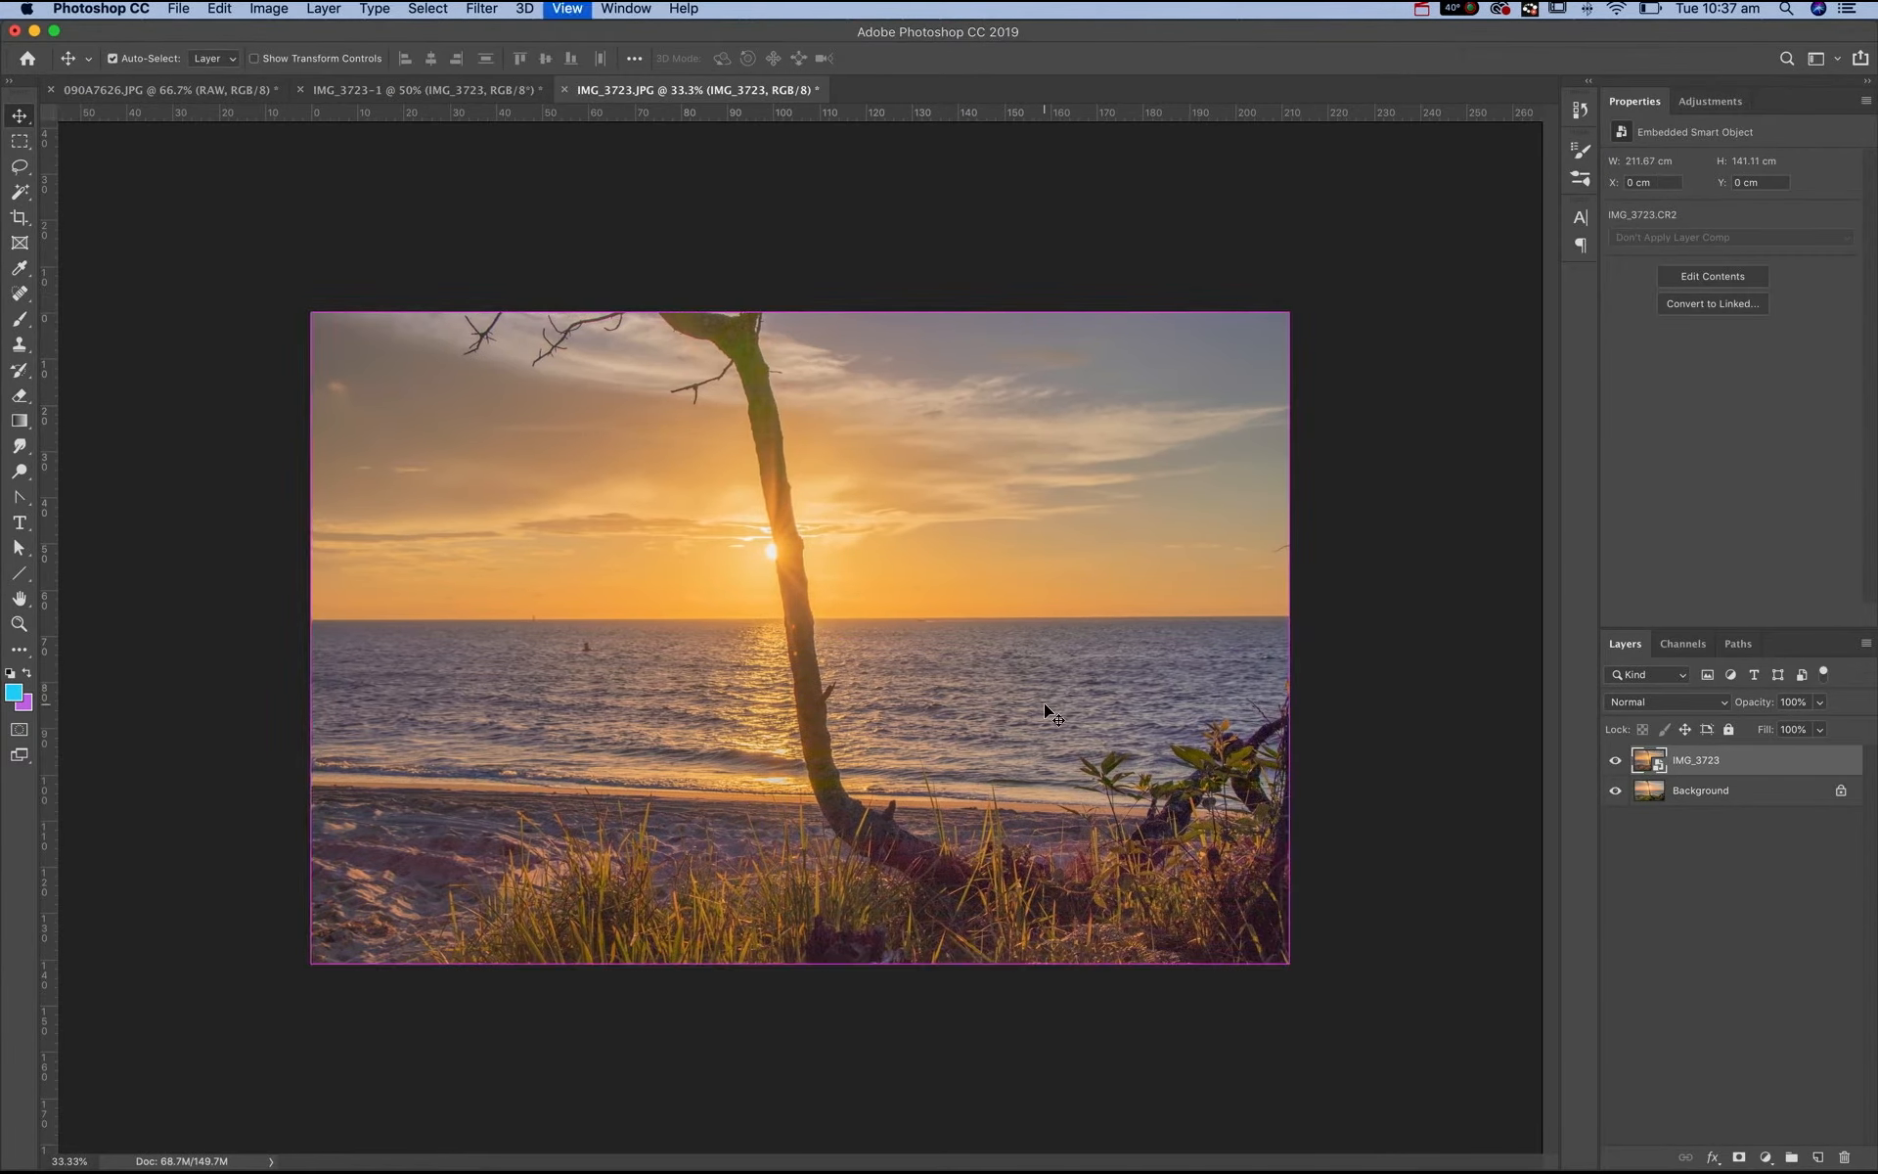
pyautogui.press('super+equal')
# - Rename the smart object layer RAW and convert the background into a regular layer named JPG
pyautogui.doubleClick(1685, 761)
pyautogui.write('RAW')
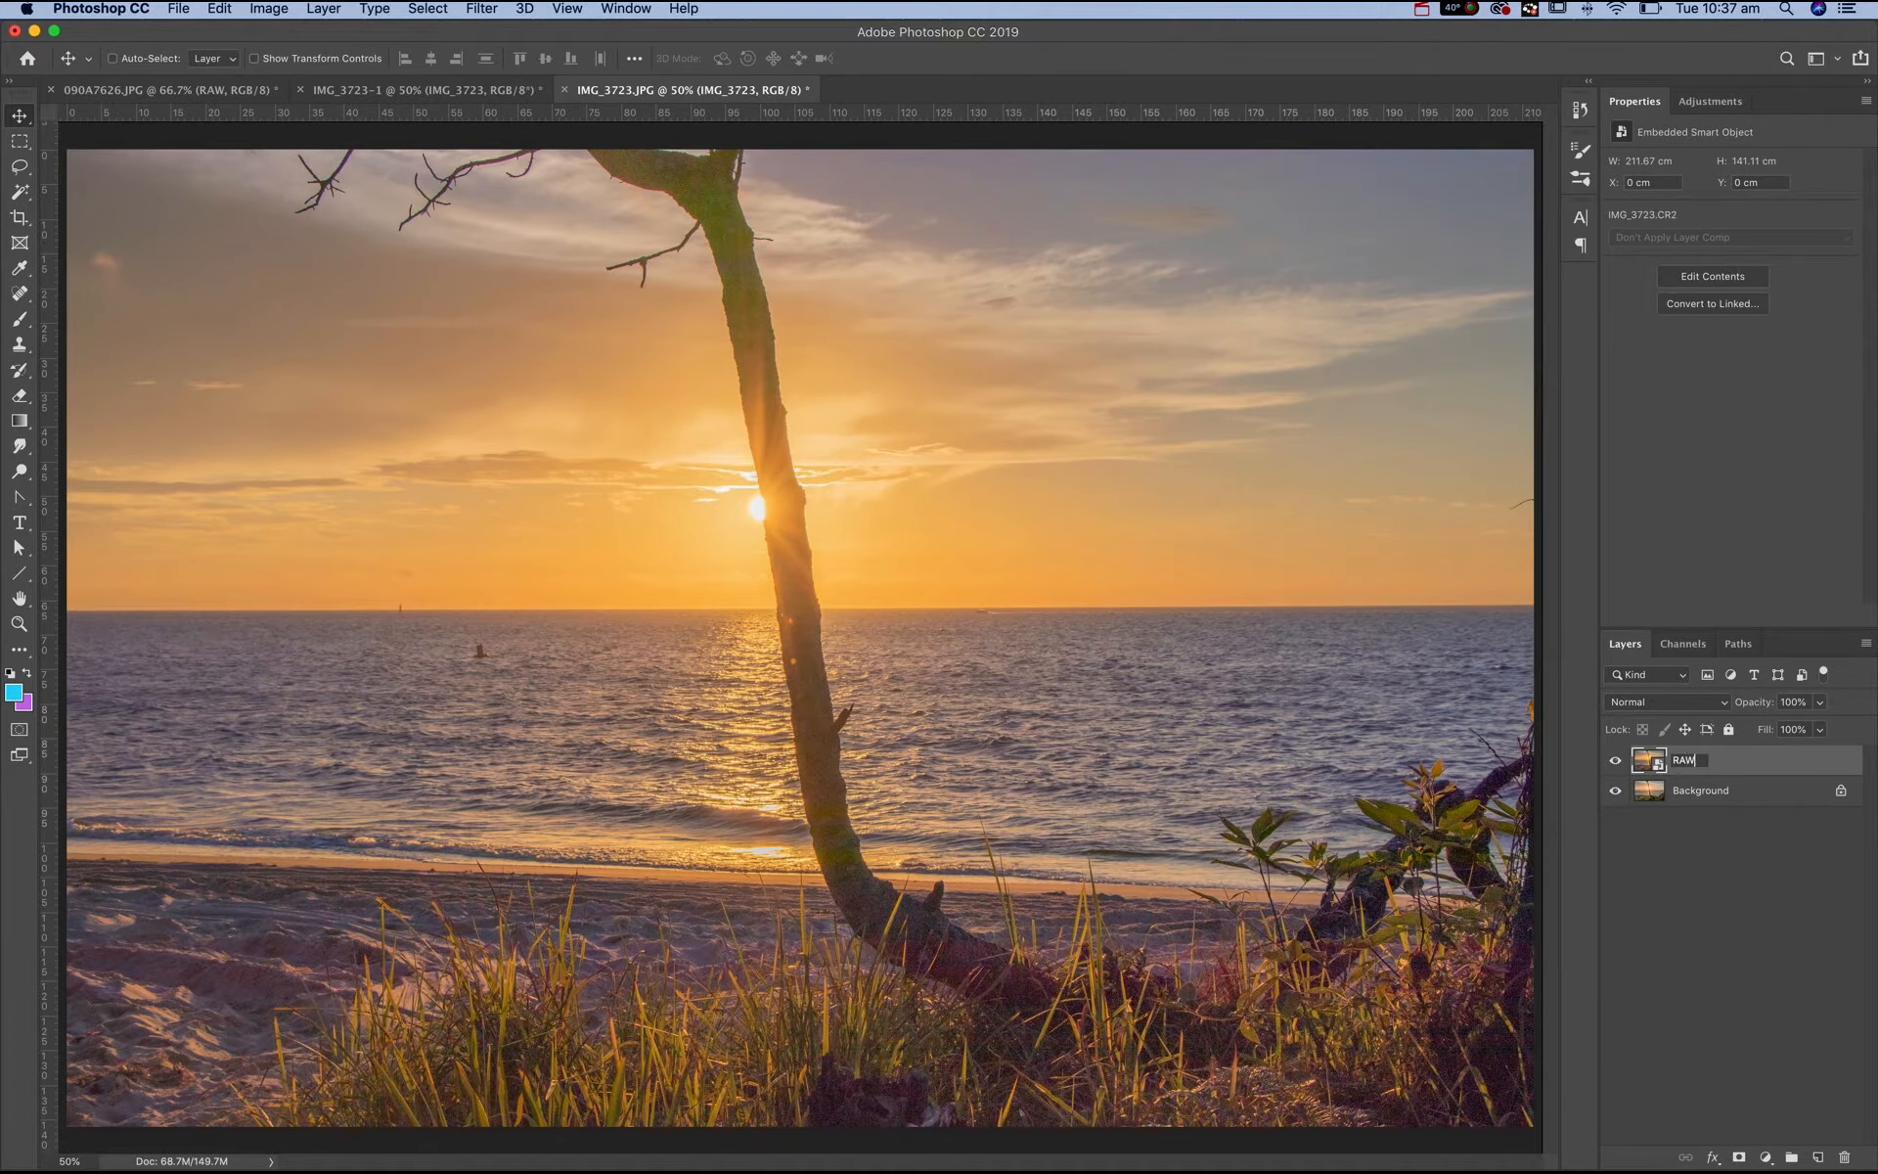
pyautogui.press('Return')
pyautogui.doubleClick(1704, 794)
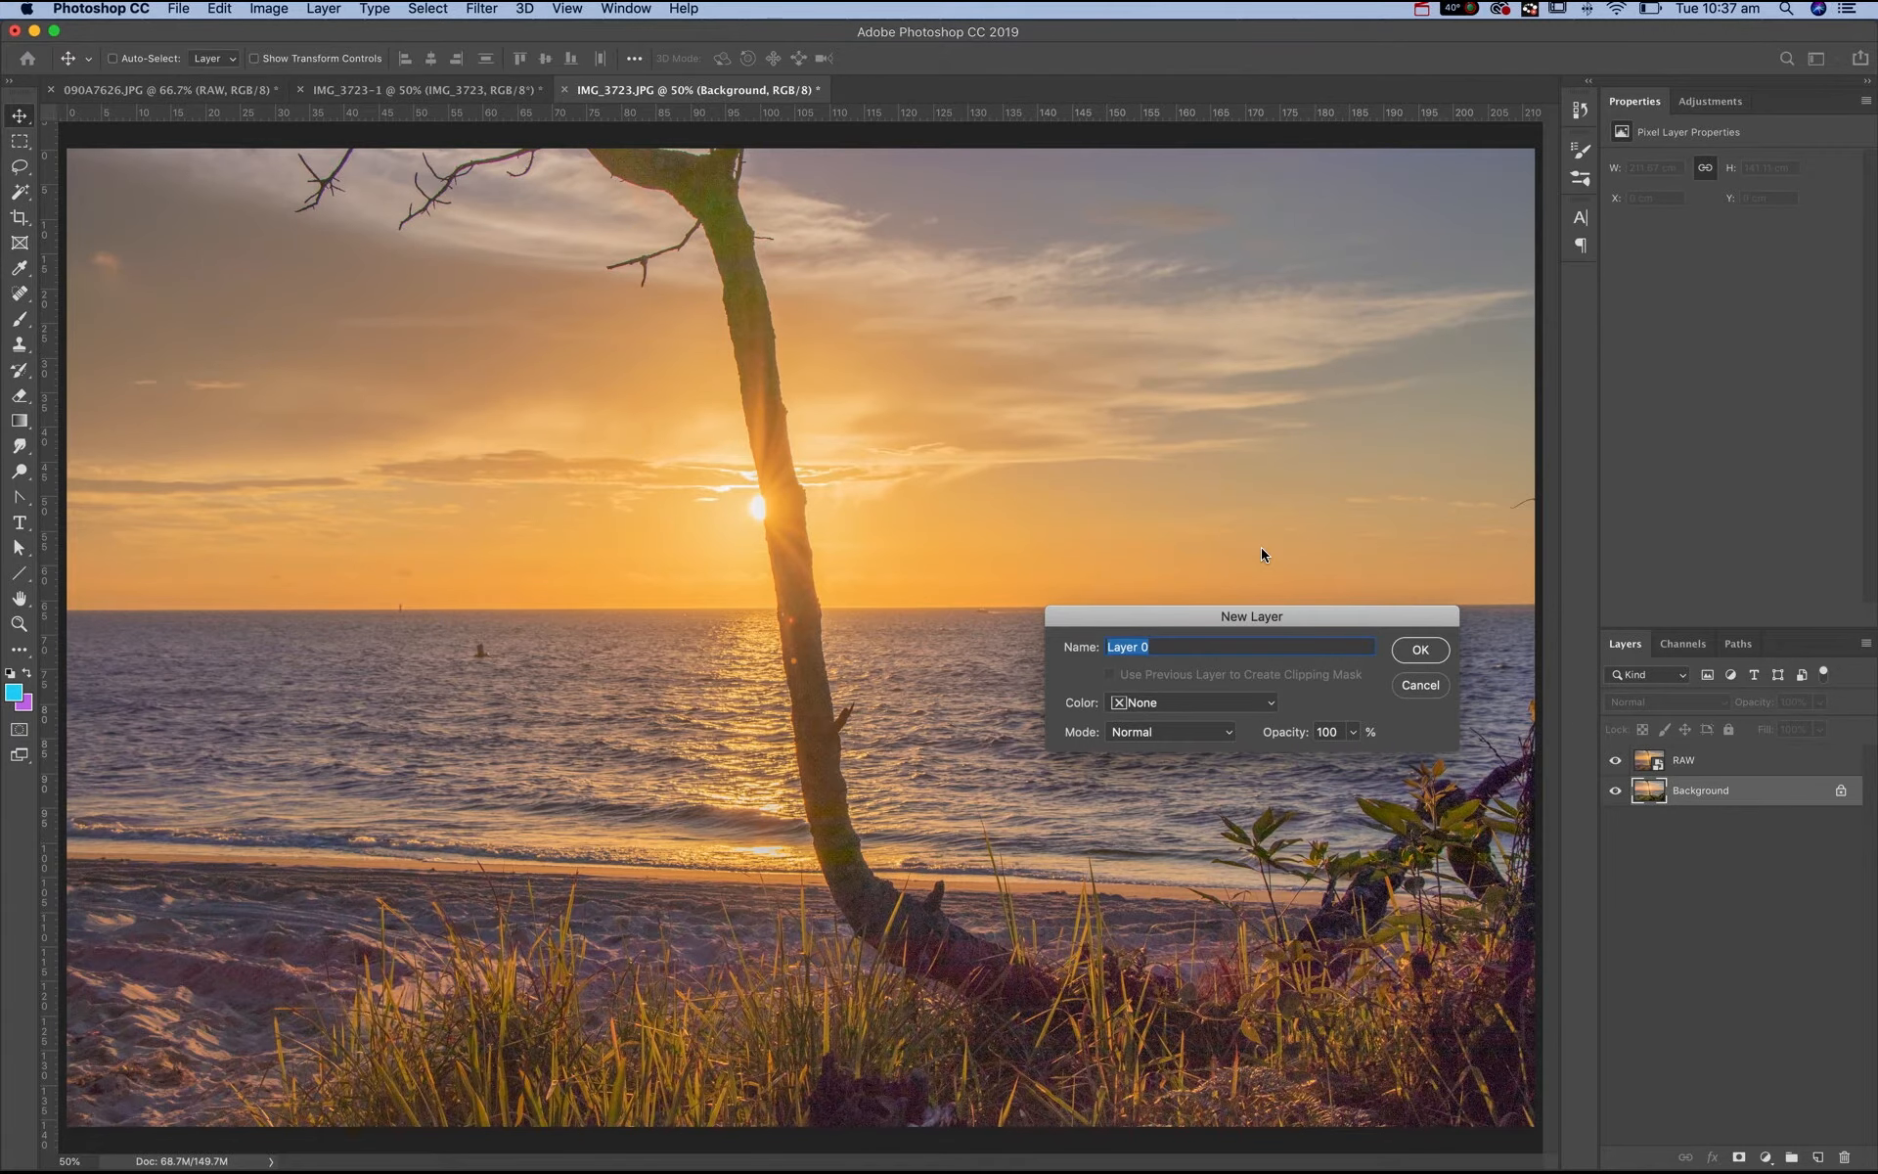
pyautogui.write('JPG')
pyautogui.press('Return')
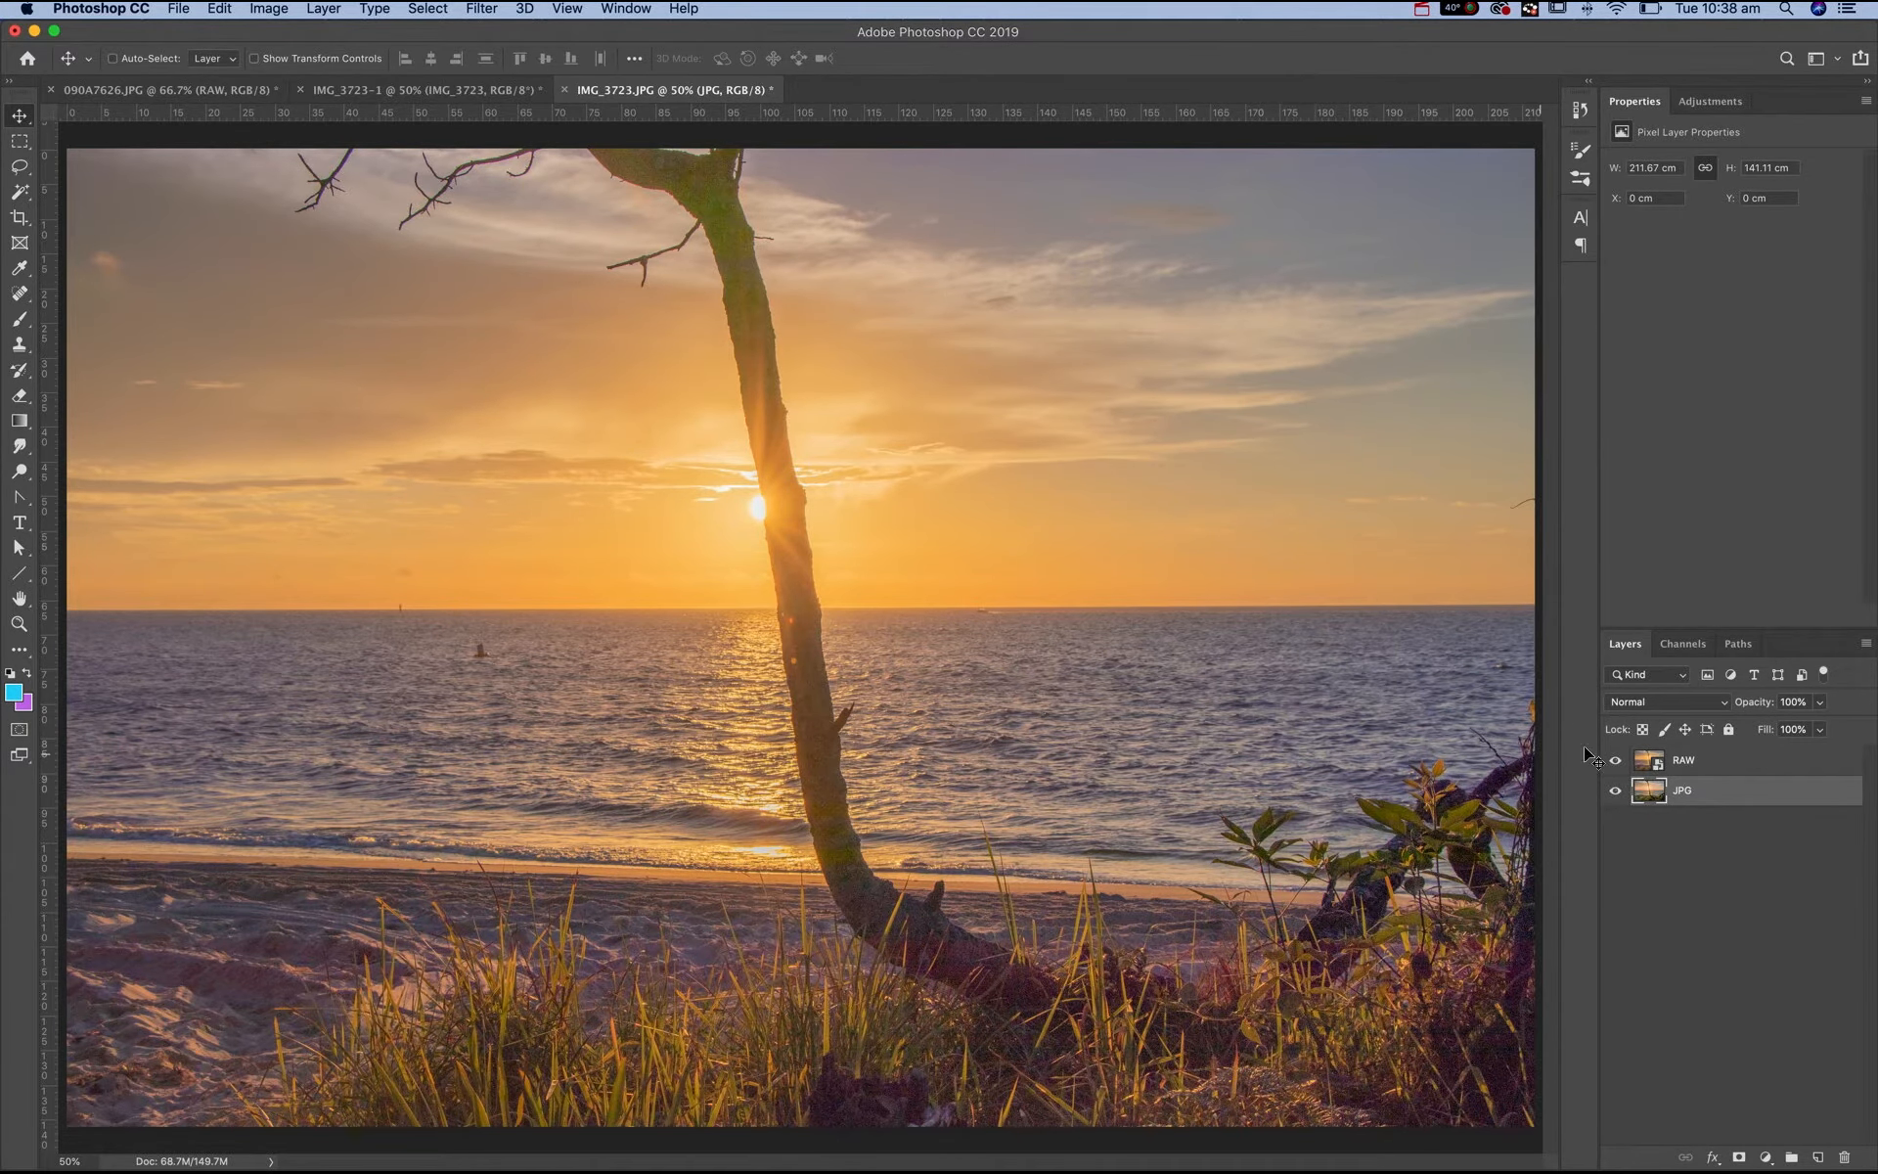
# - Compare the overall colours of the two sunset versions by hiding and showing the RAW layer
pyautogui.press('super+minus')
pyautogui.press('super+plus')
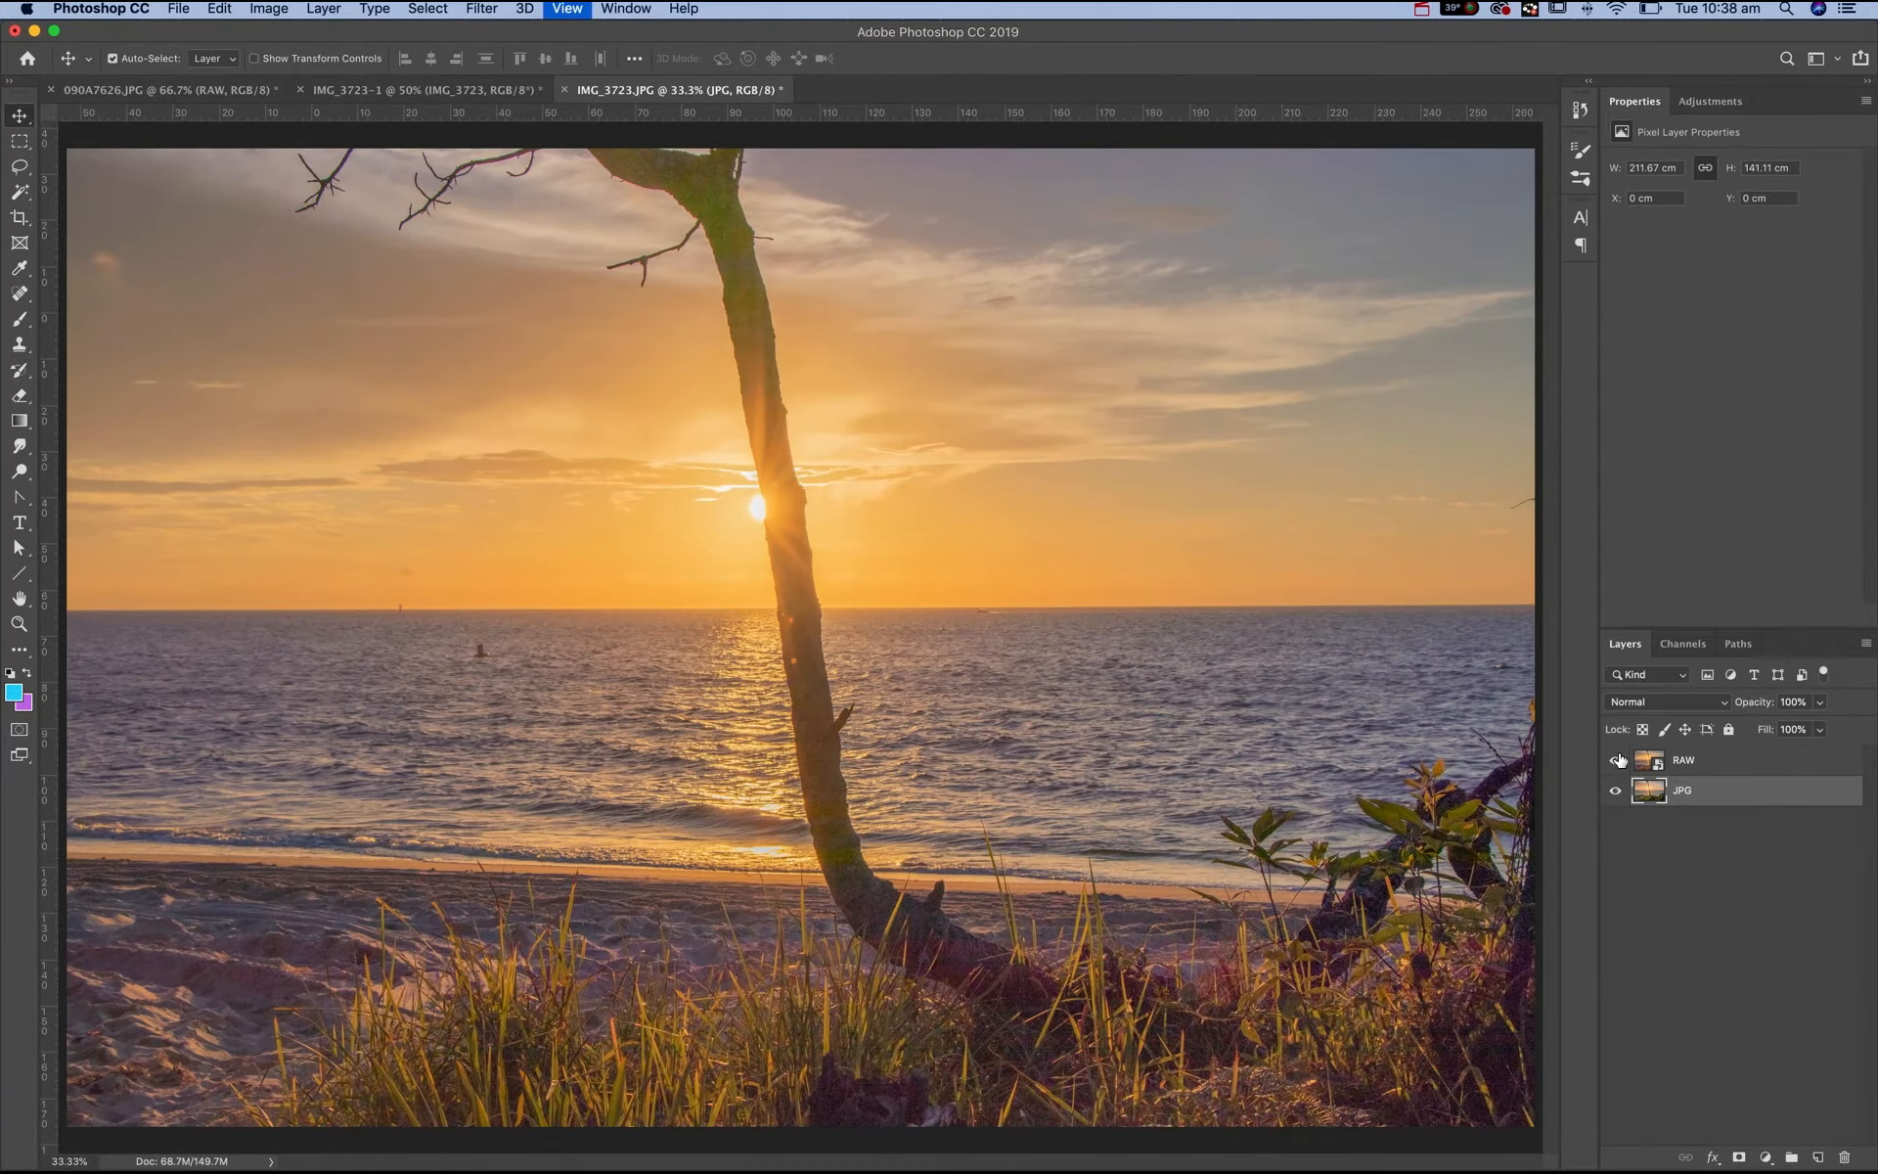
pyautogui.click(1616, 767)
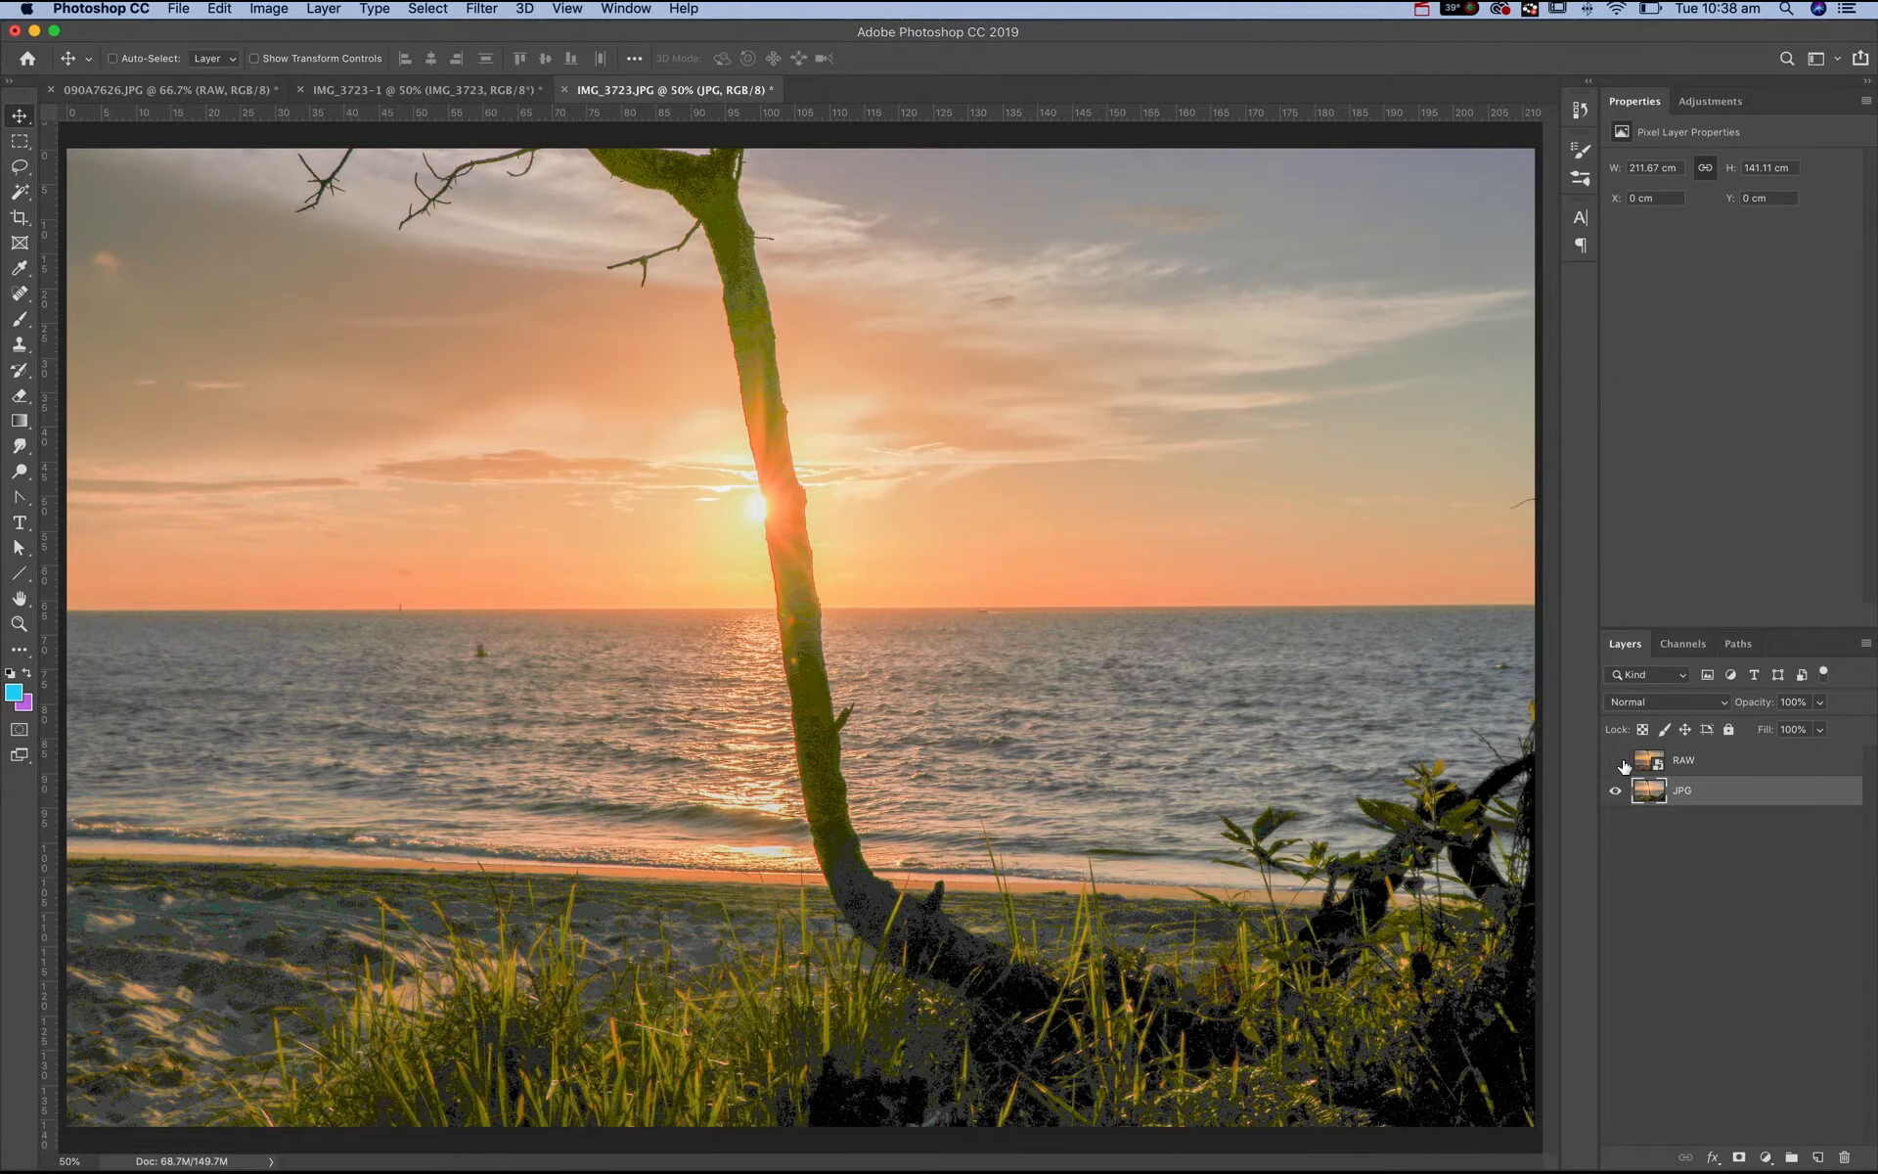
pyautogui.click(1619, 761)
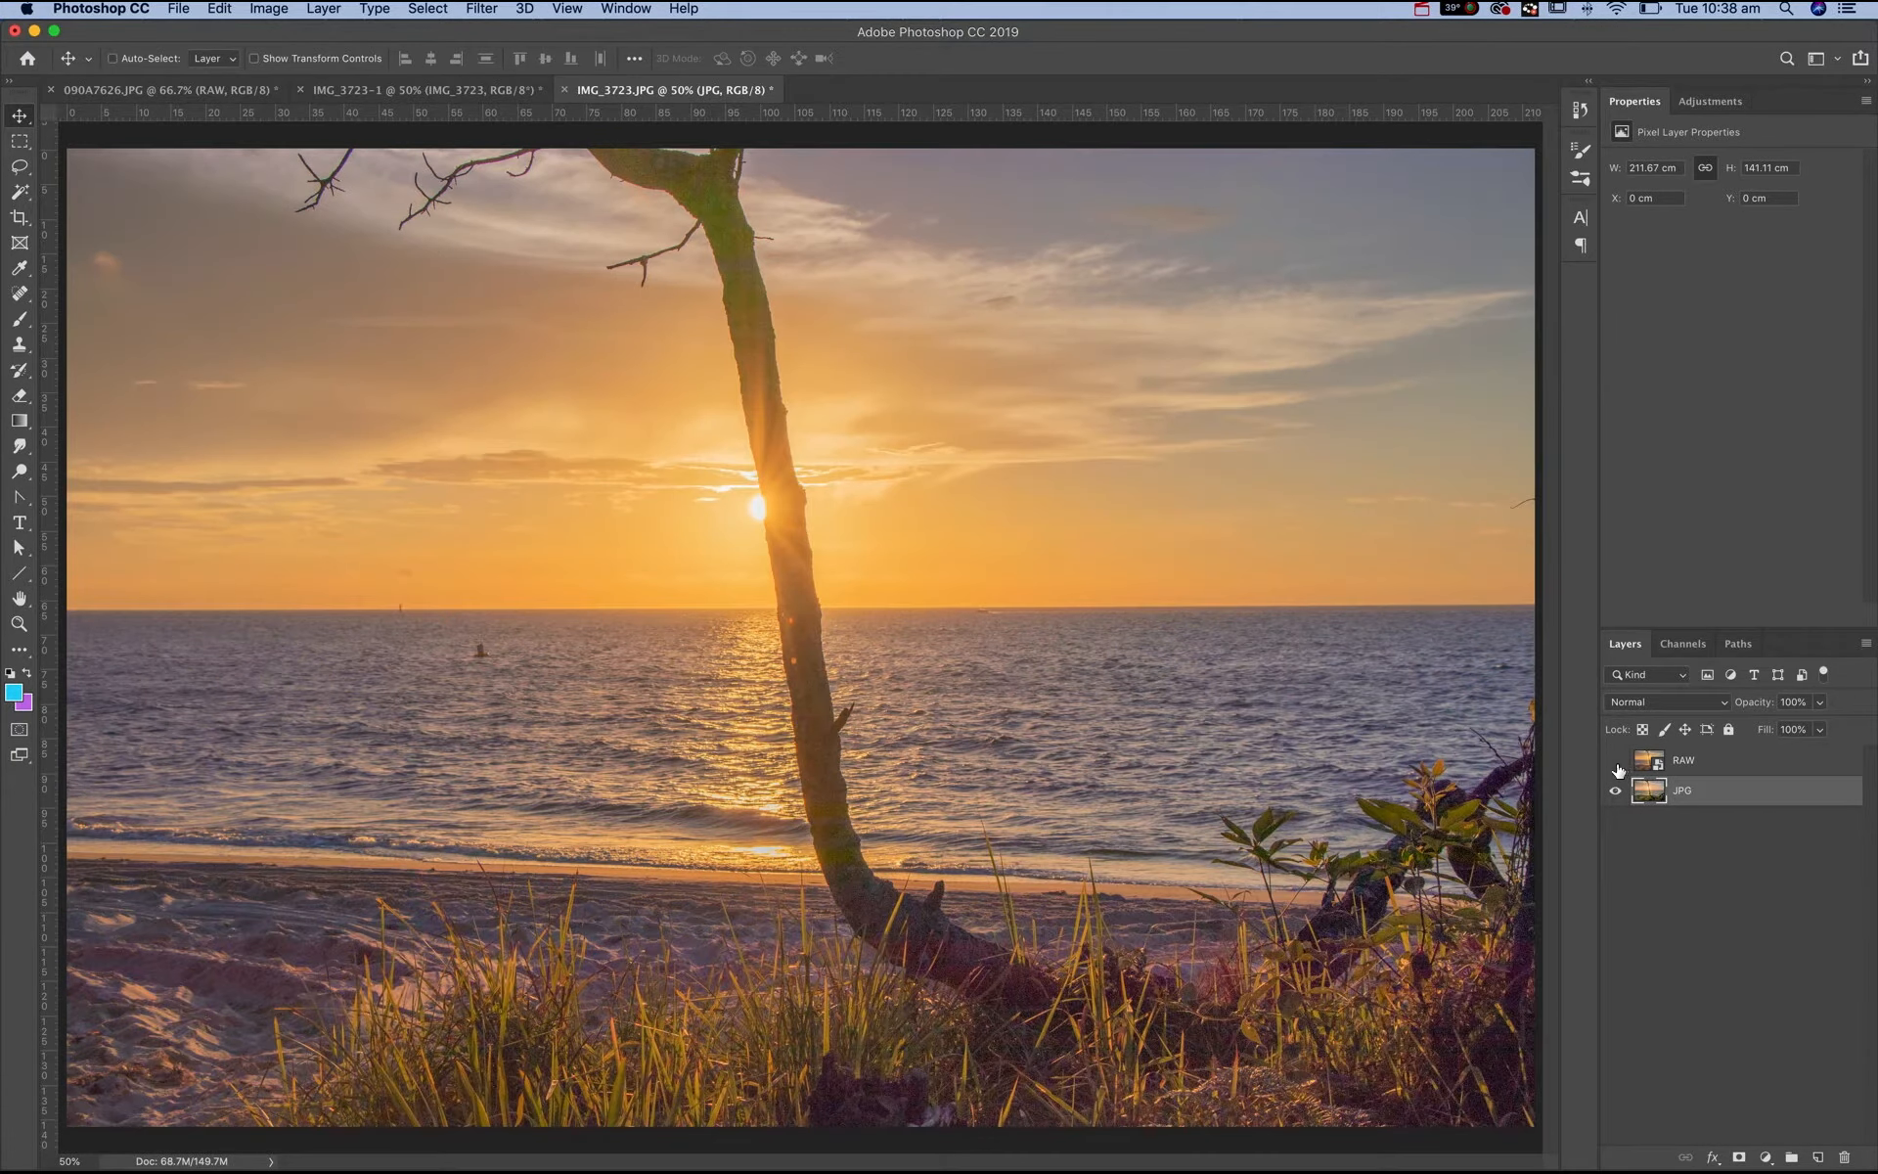
# - Compare the RAW and JPG shadow detail in the tree trunk and foreground grass at 200% magnification
pyautogui.click(1616, 762)
pyautogui.press('super+equal')
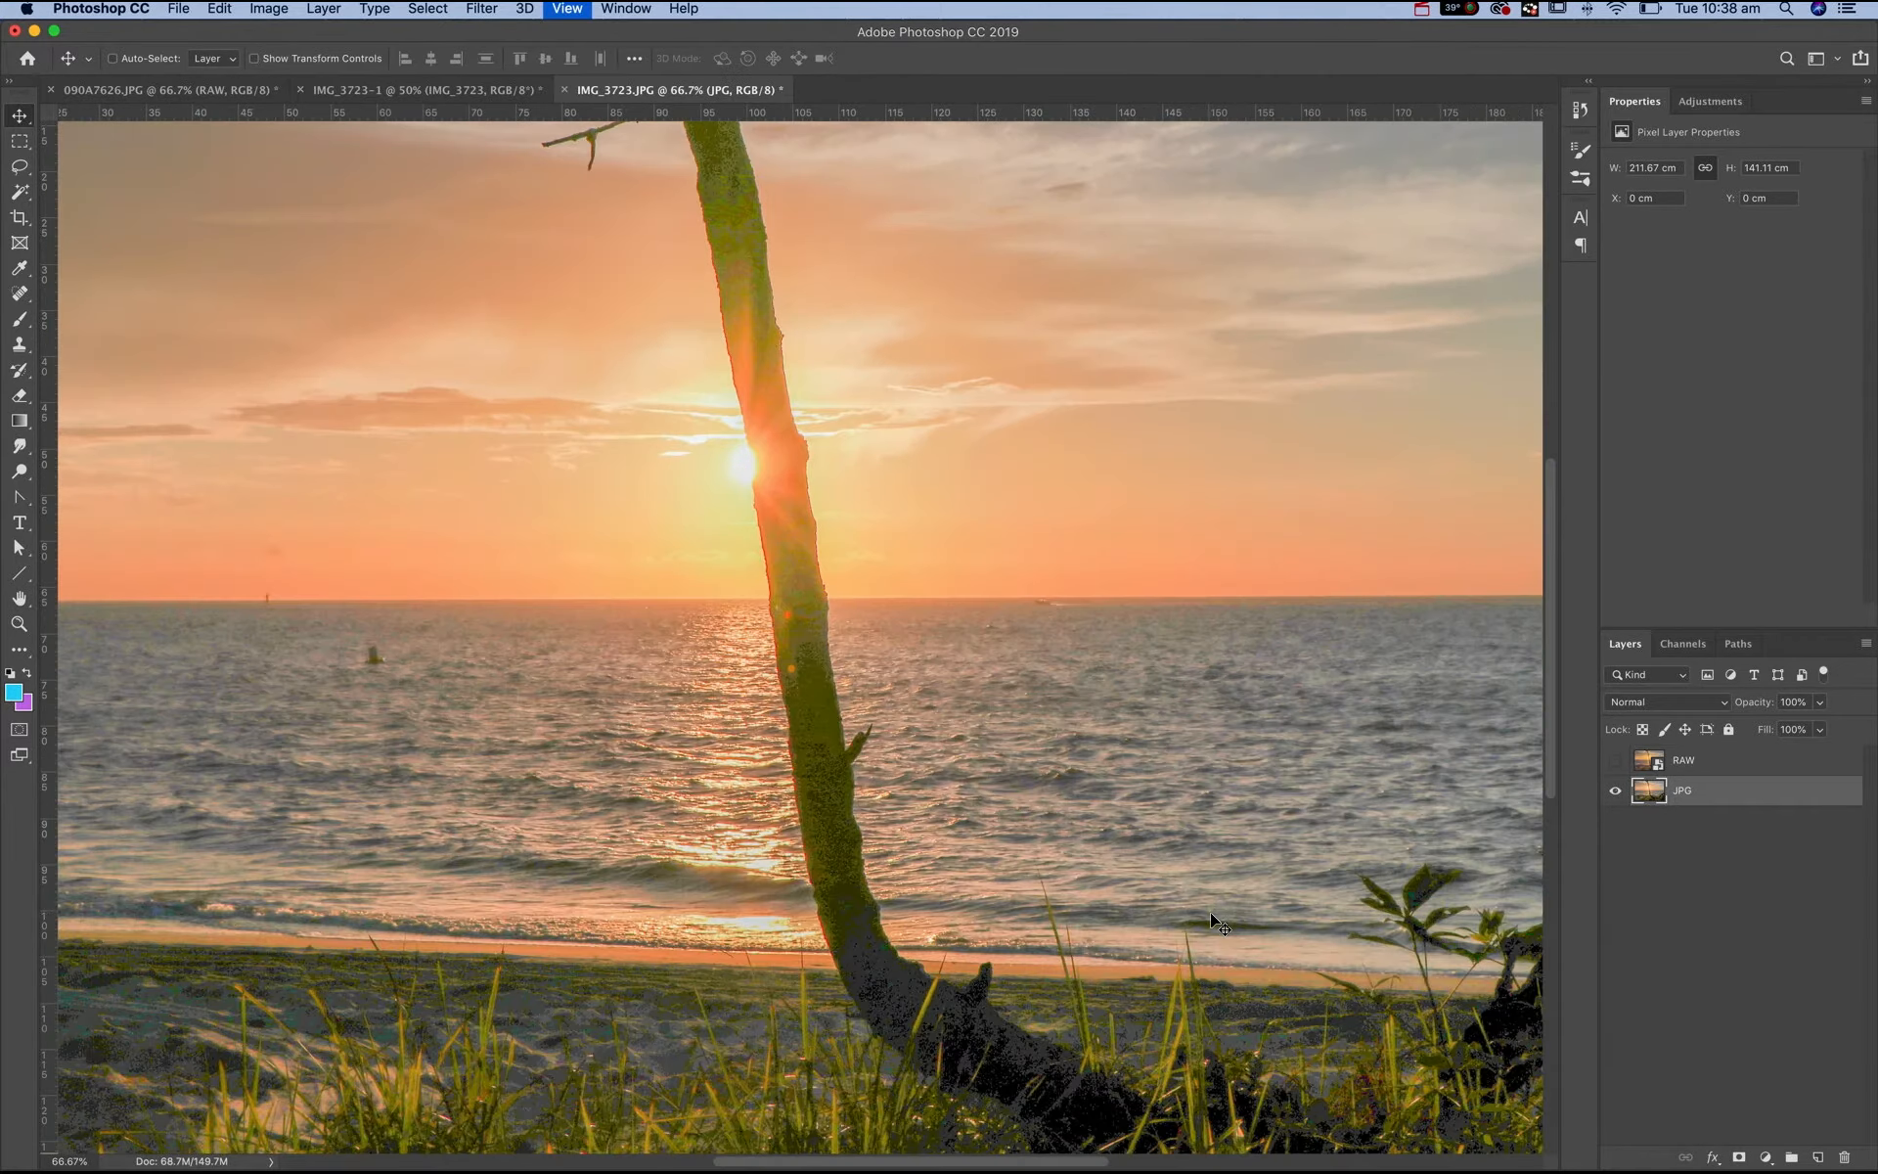
pyautogui.press('super+equal')
pyautogui.press('super+equal')
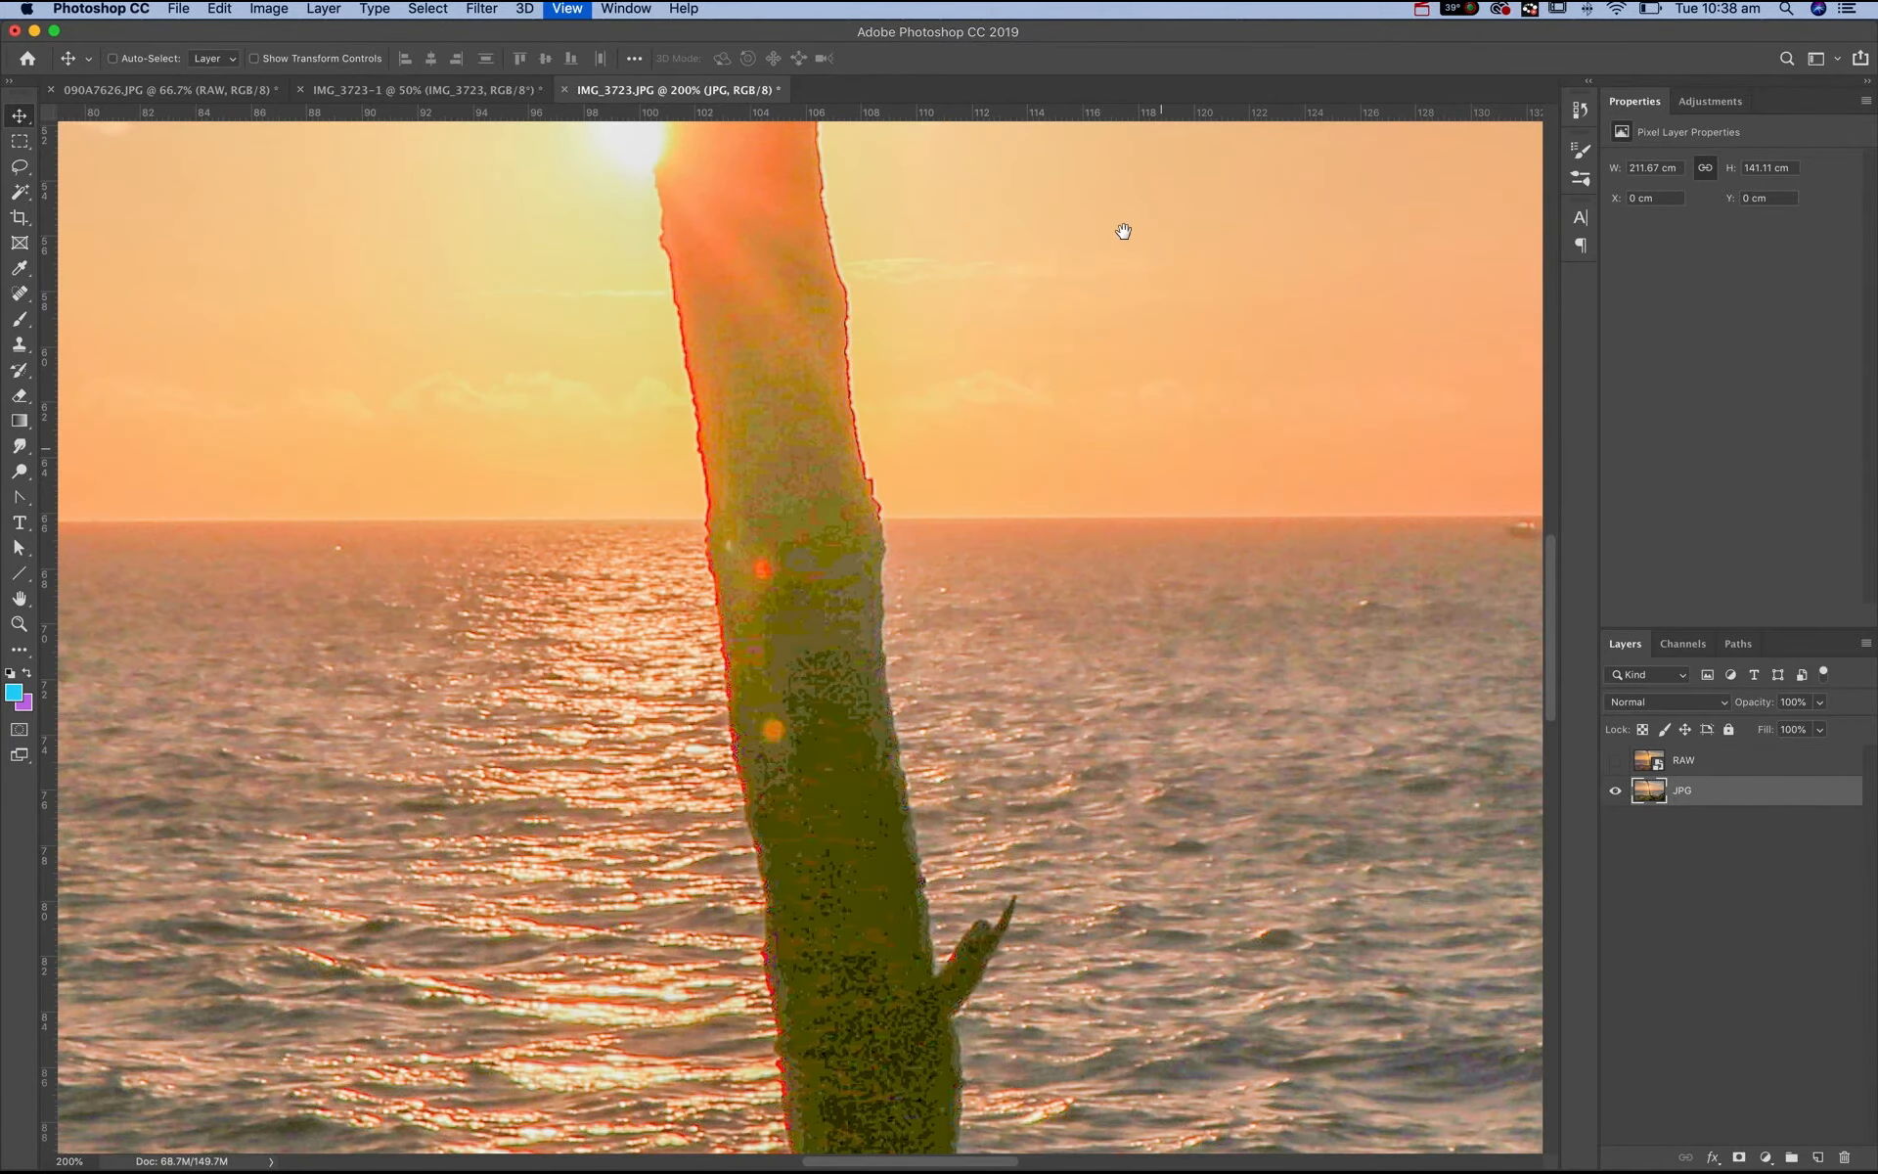
pyautogui.scroll(-10, 1123, 231)
pyautogui.scroll(-5, 1116, 533)
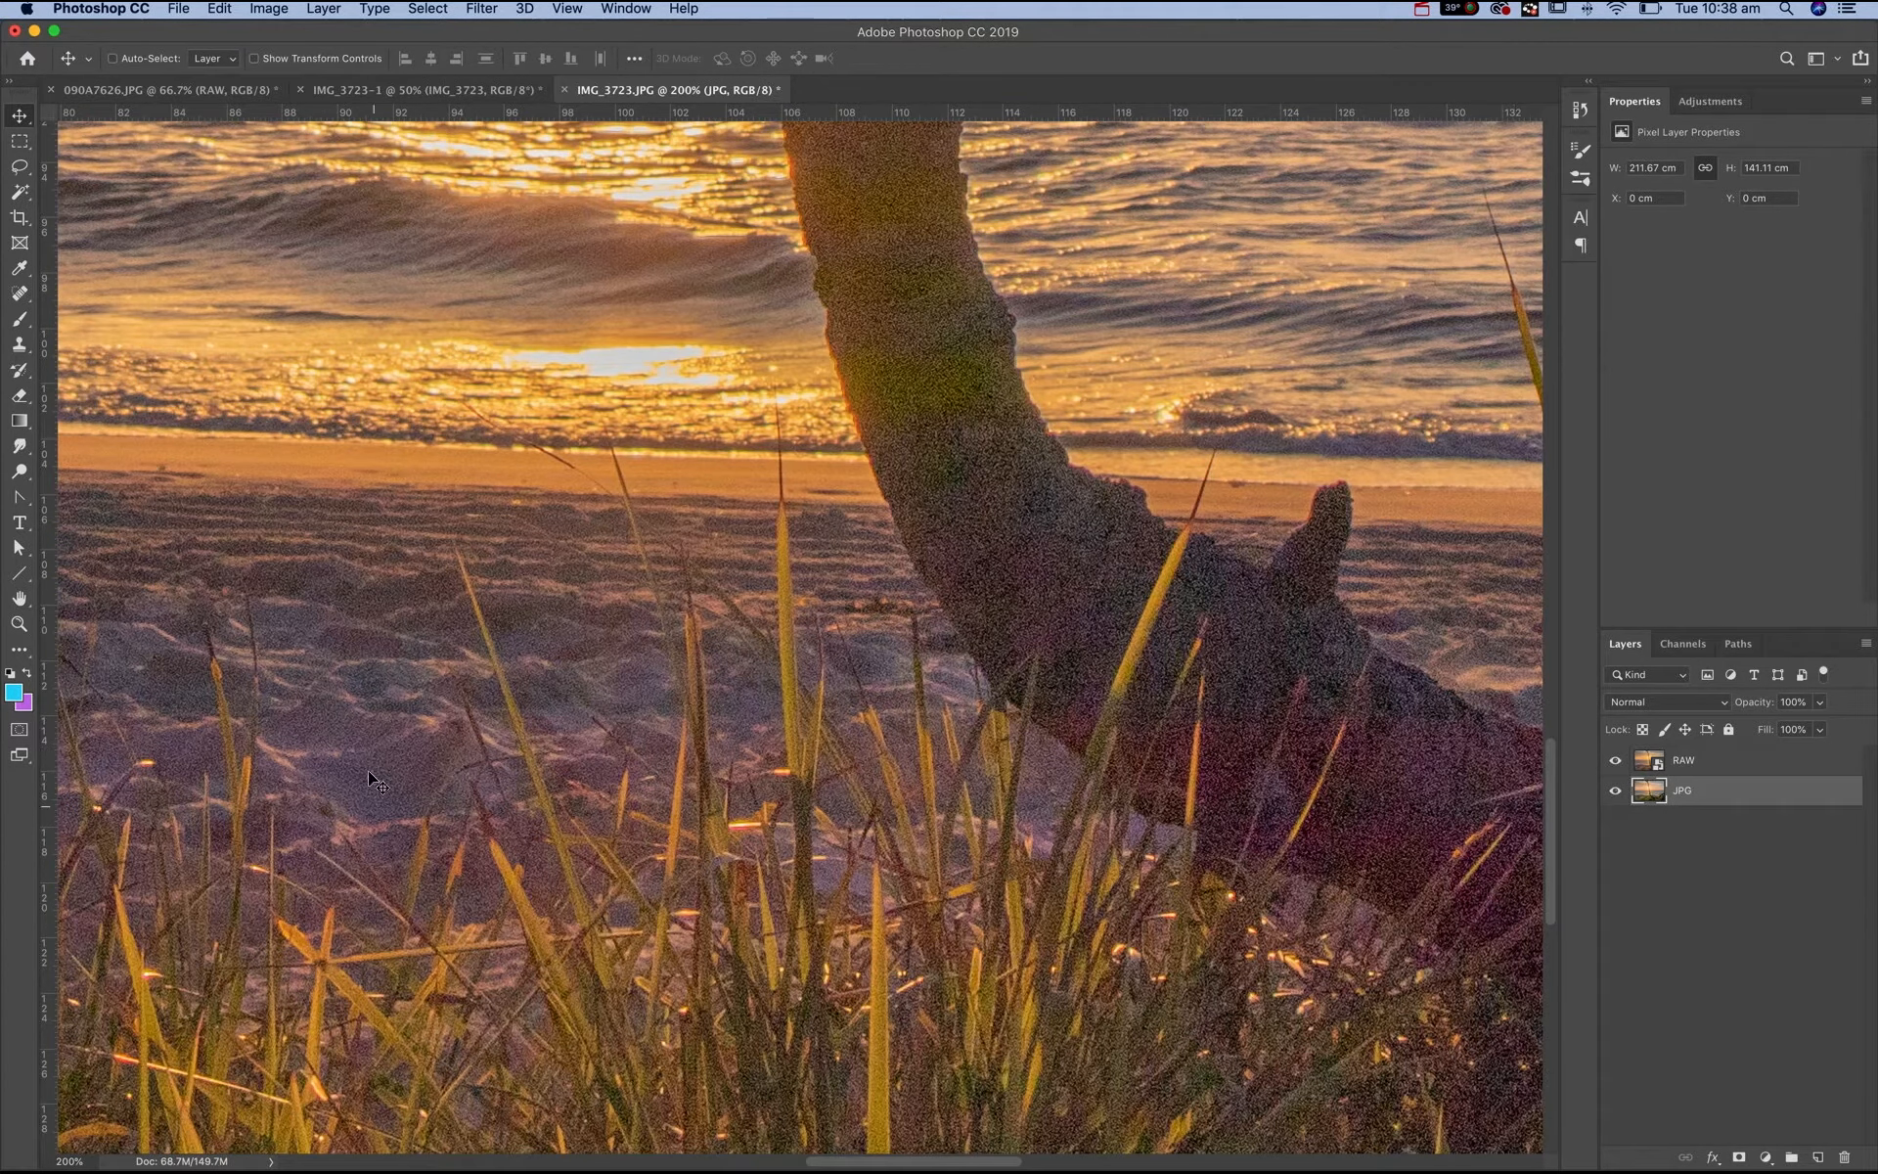
pyautogui.click(1616, 762)
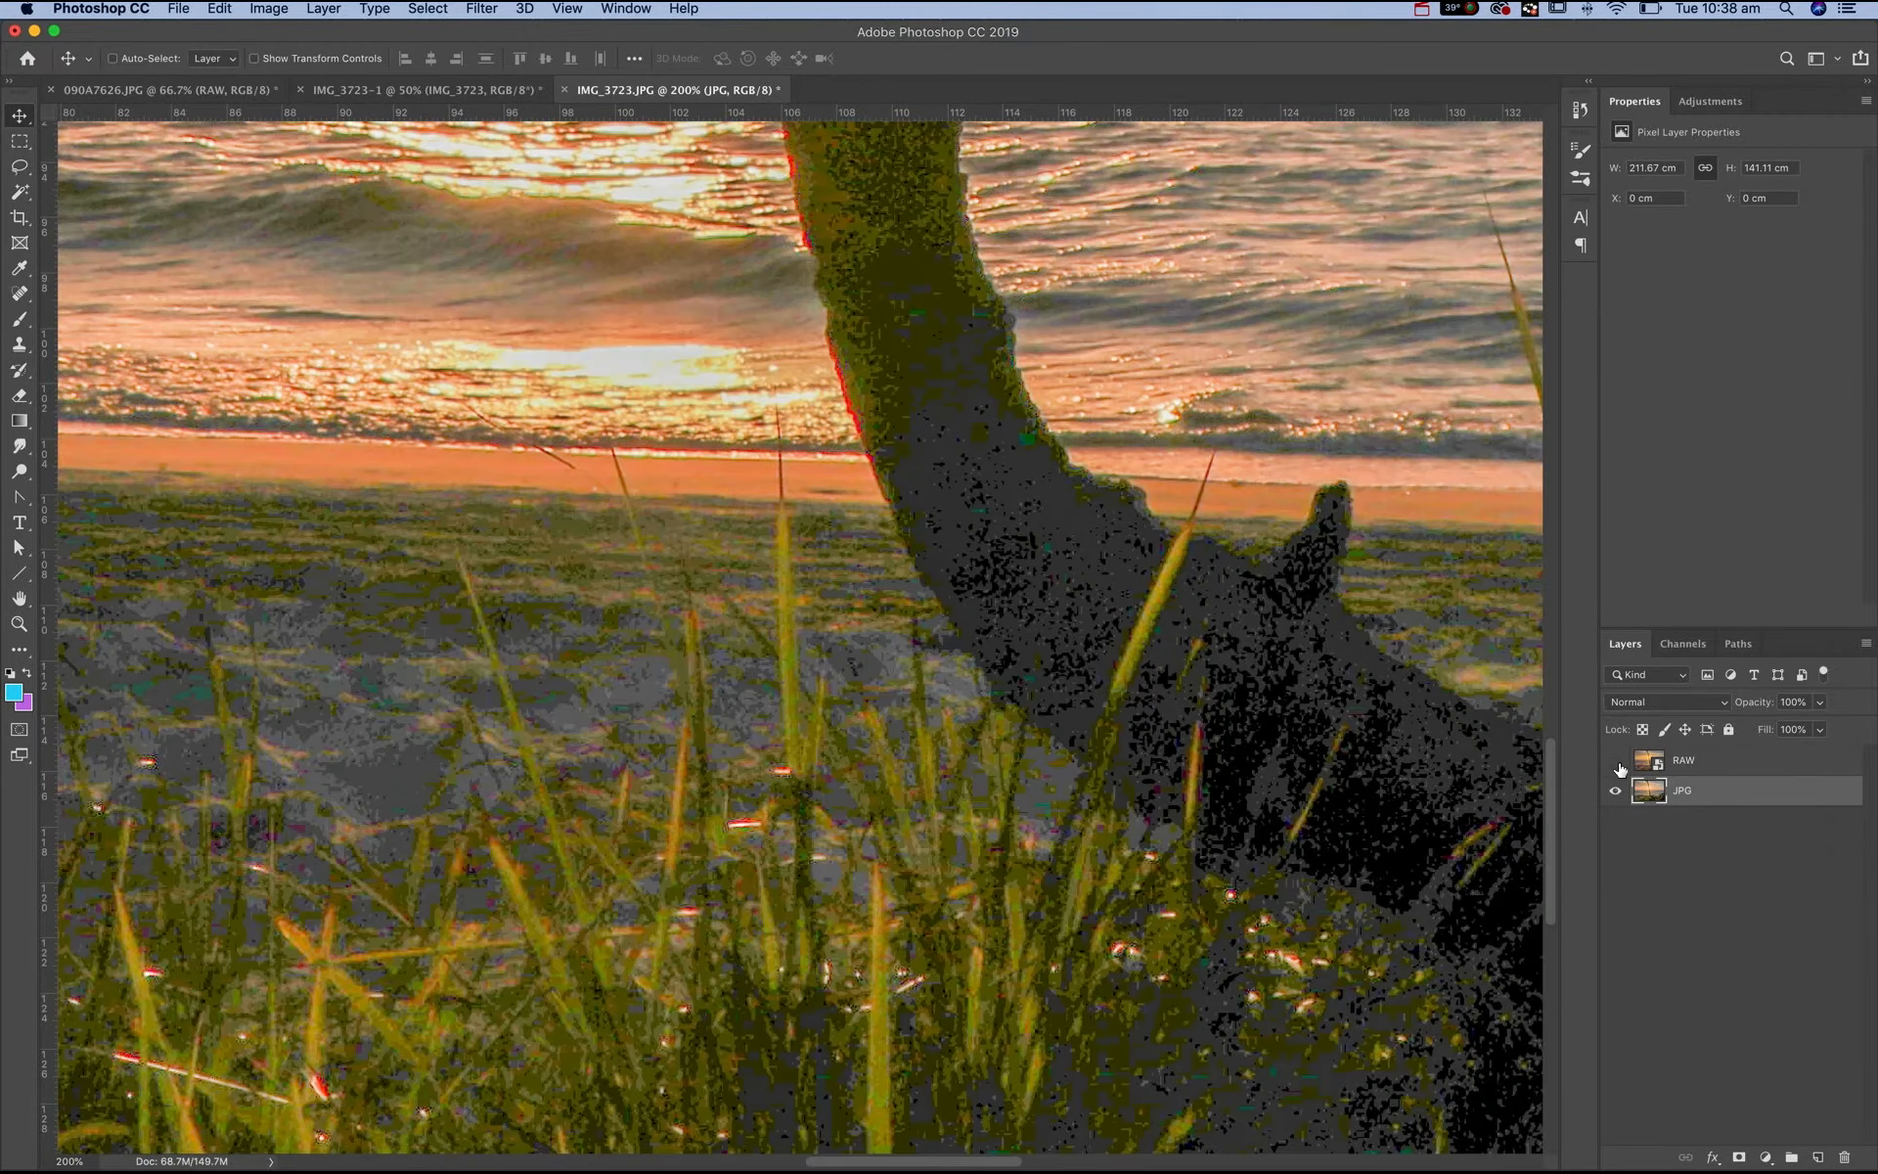
pyautogui.click(1616, 762)
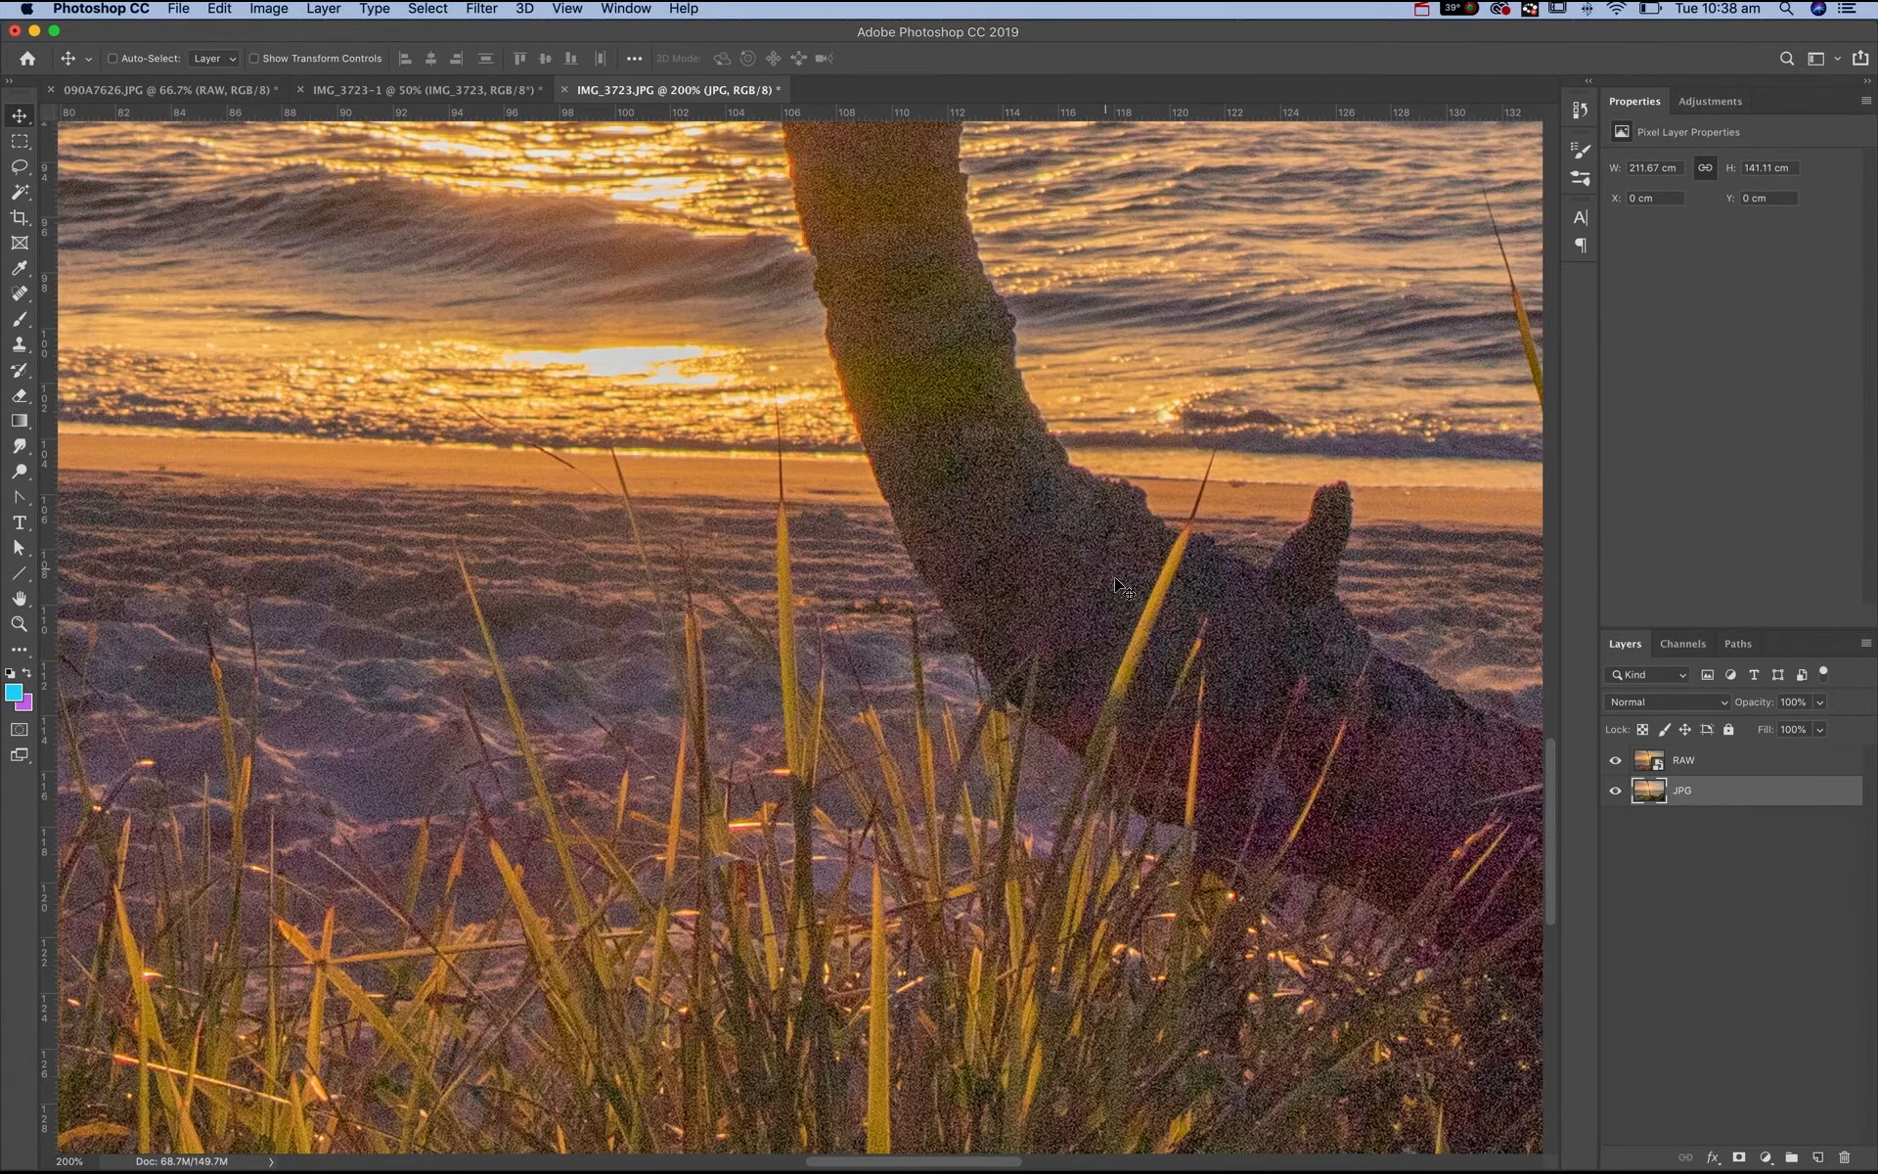
# - Compare the shoreline and sand at 200% by hiding and showing the RAW layer, and zoom back out
pyautogui.press('super+minus')
pyautogui.press('super+minus')
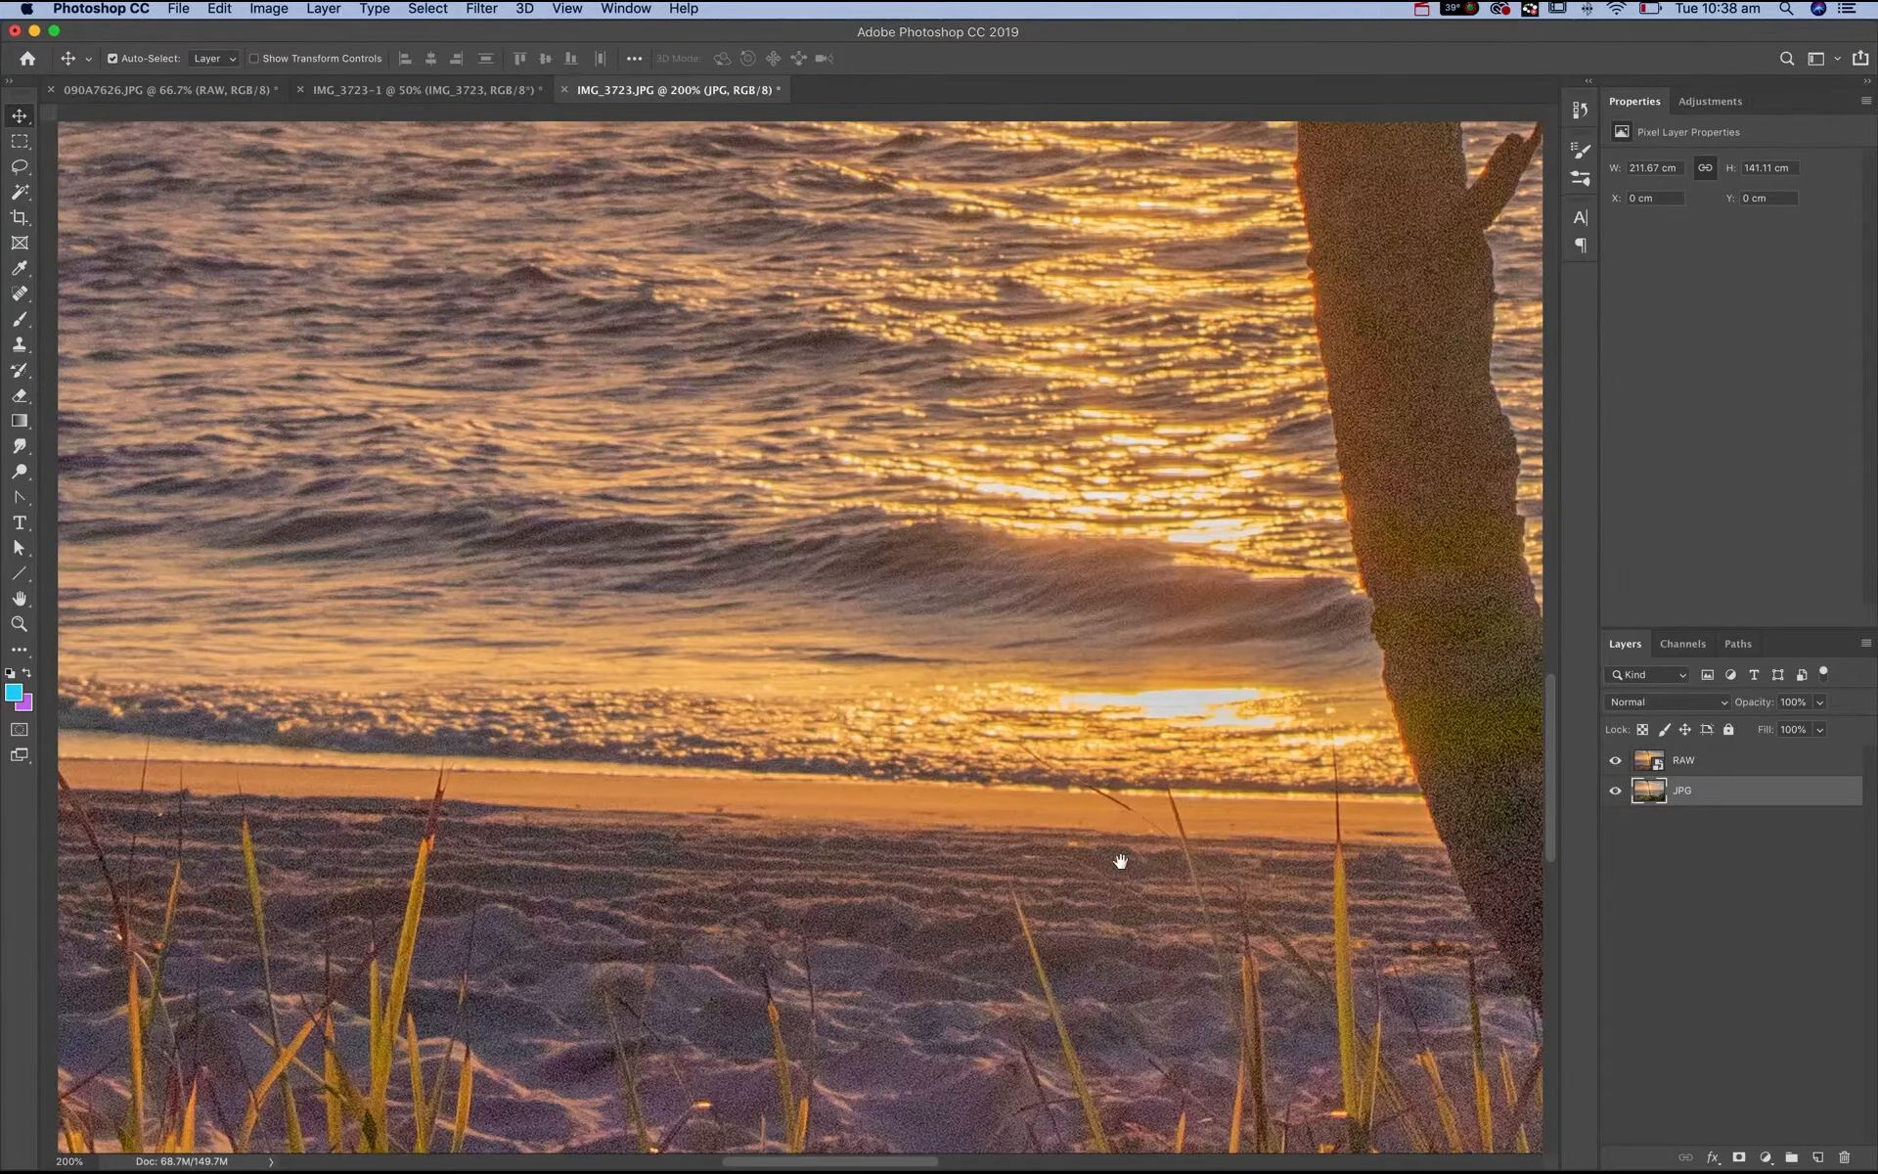
pyautogui.moveTo(1121, 861); pyautogui.dragTo(1307, 797)
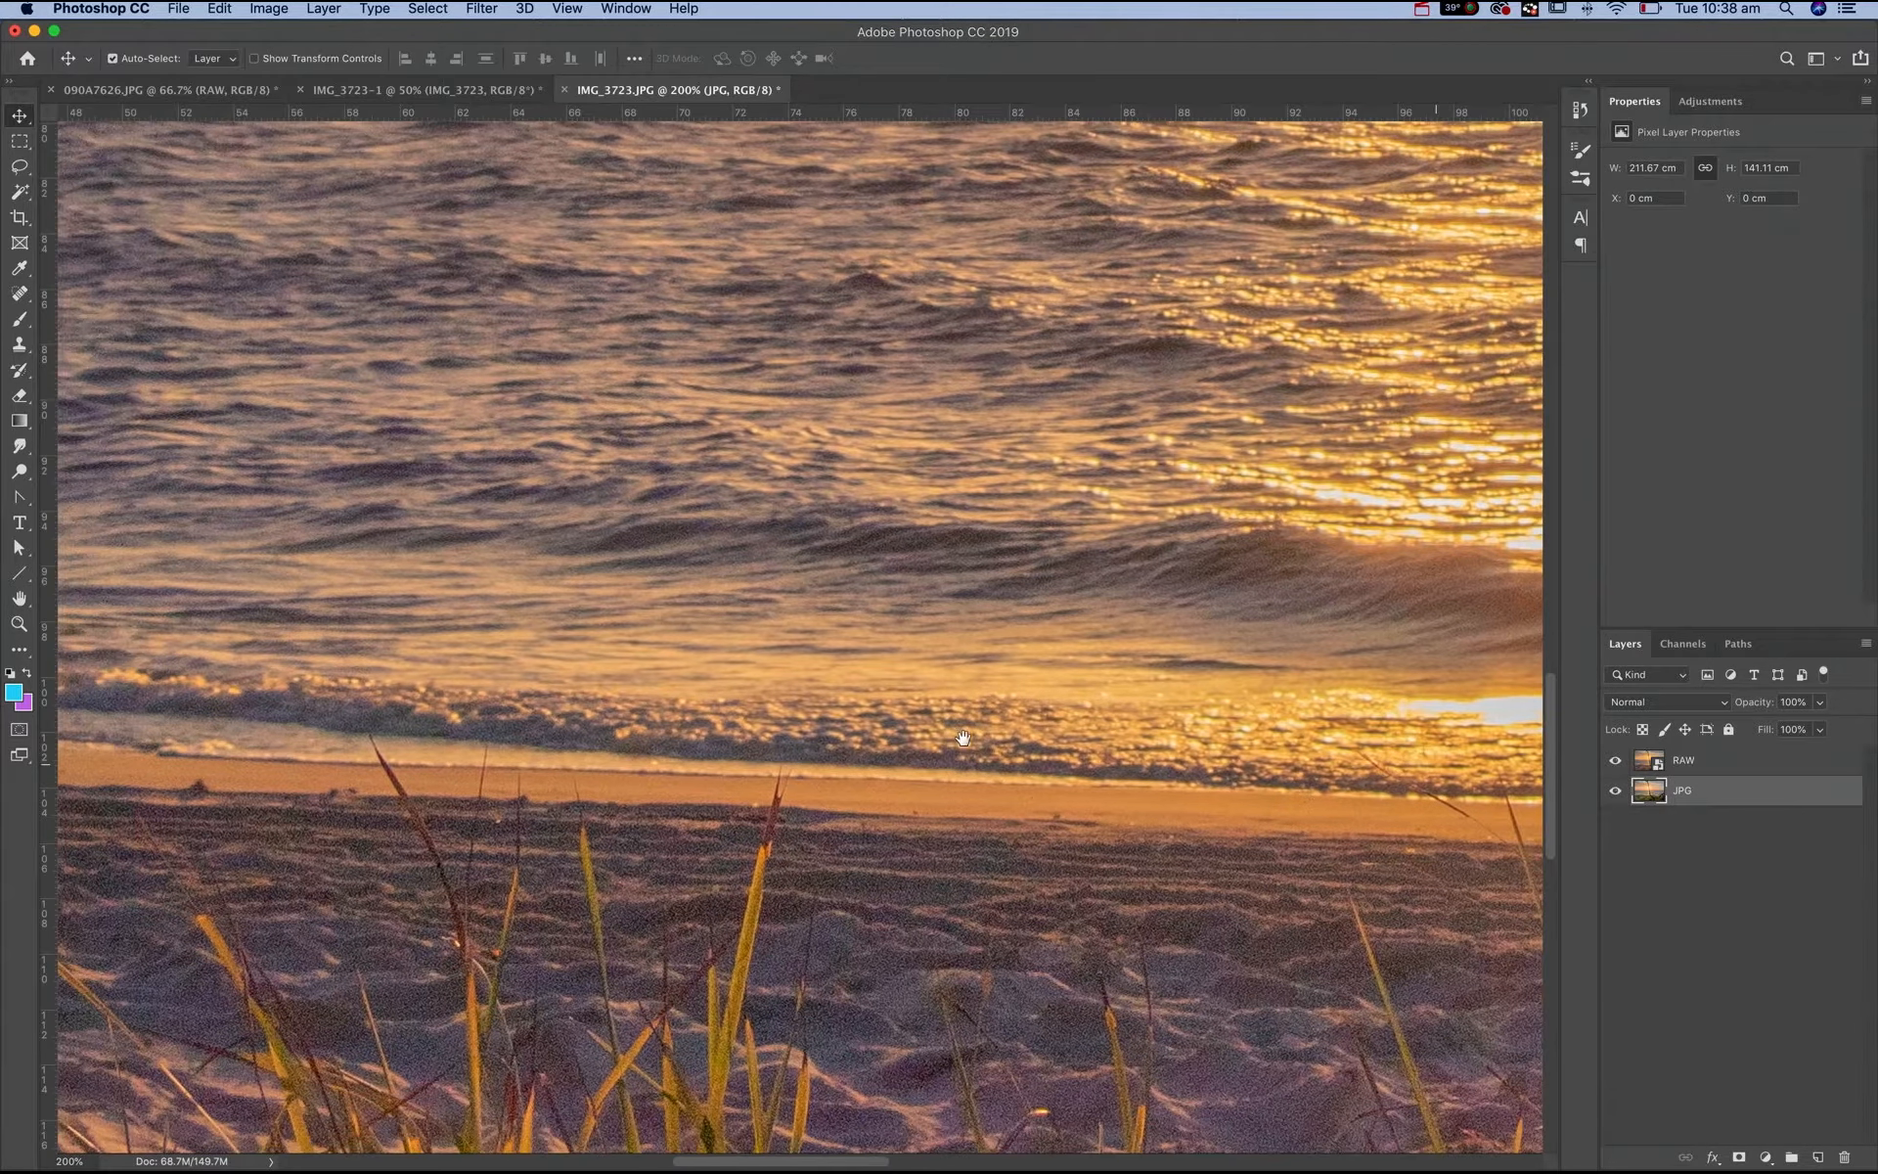
pyautogui.click(1616, 764)
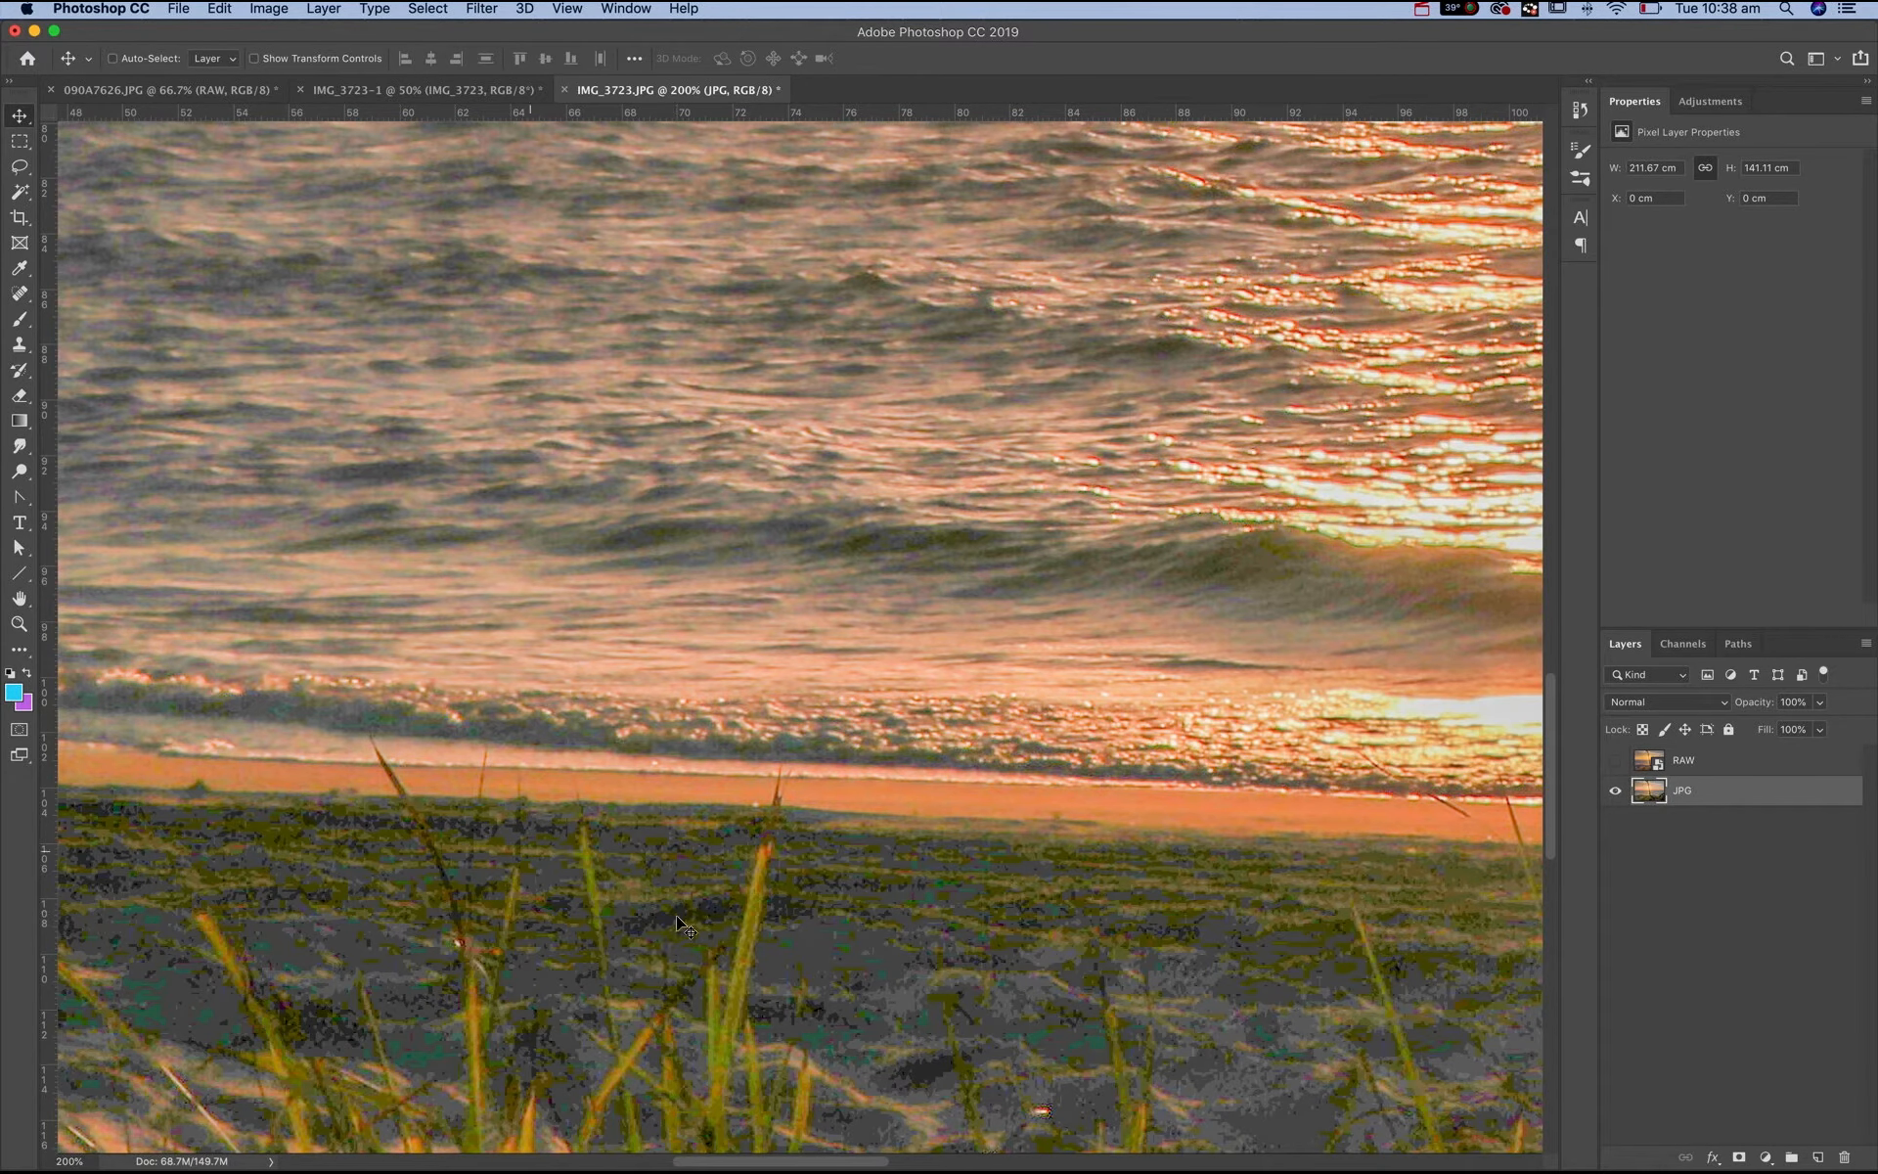
pyautogui.click(1615, 760)
pyautogui.press('super+minus')
pyautogui.press('super+minus')
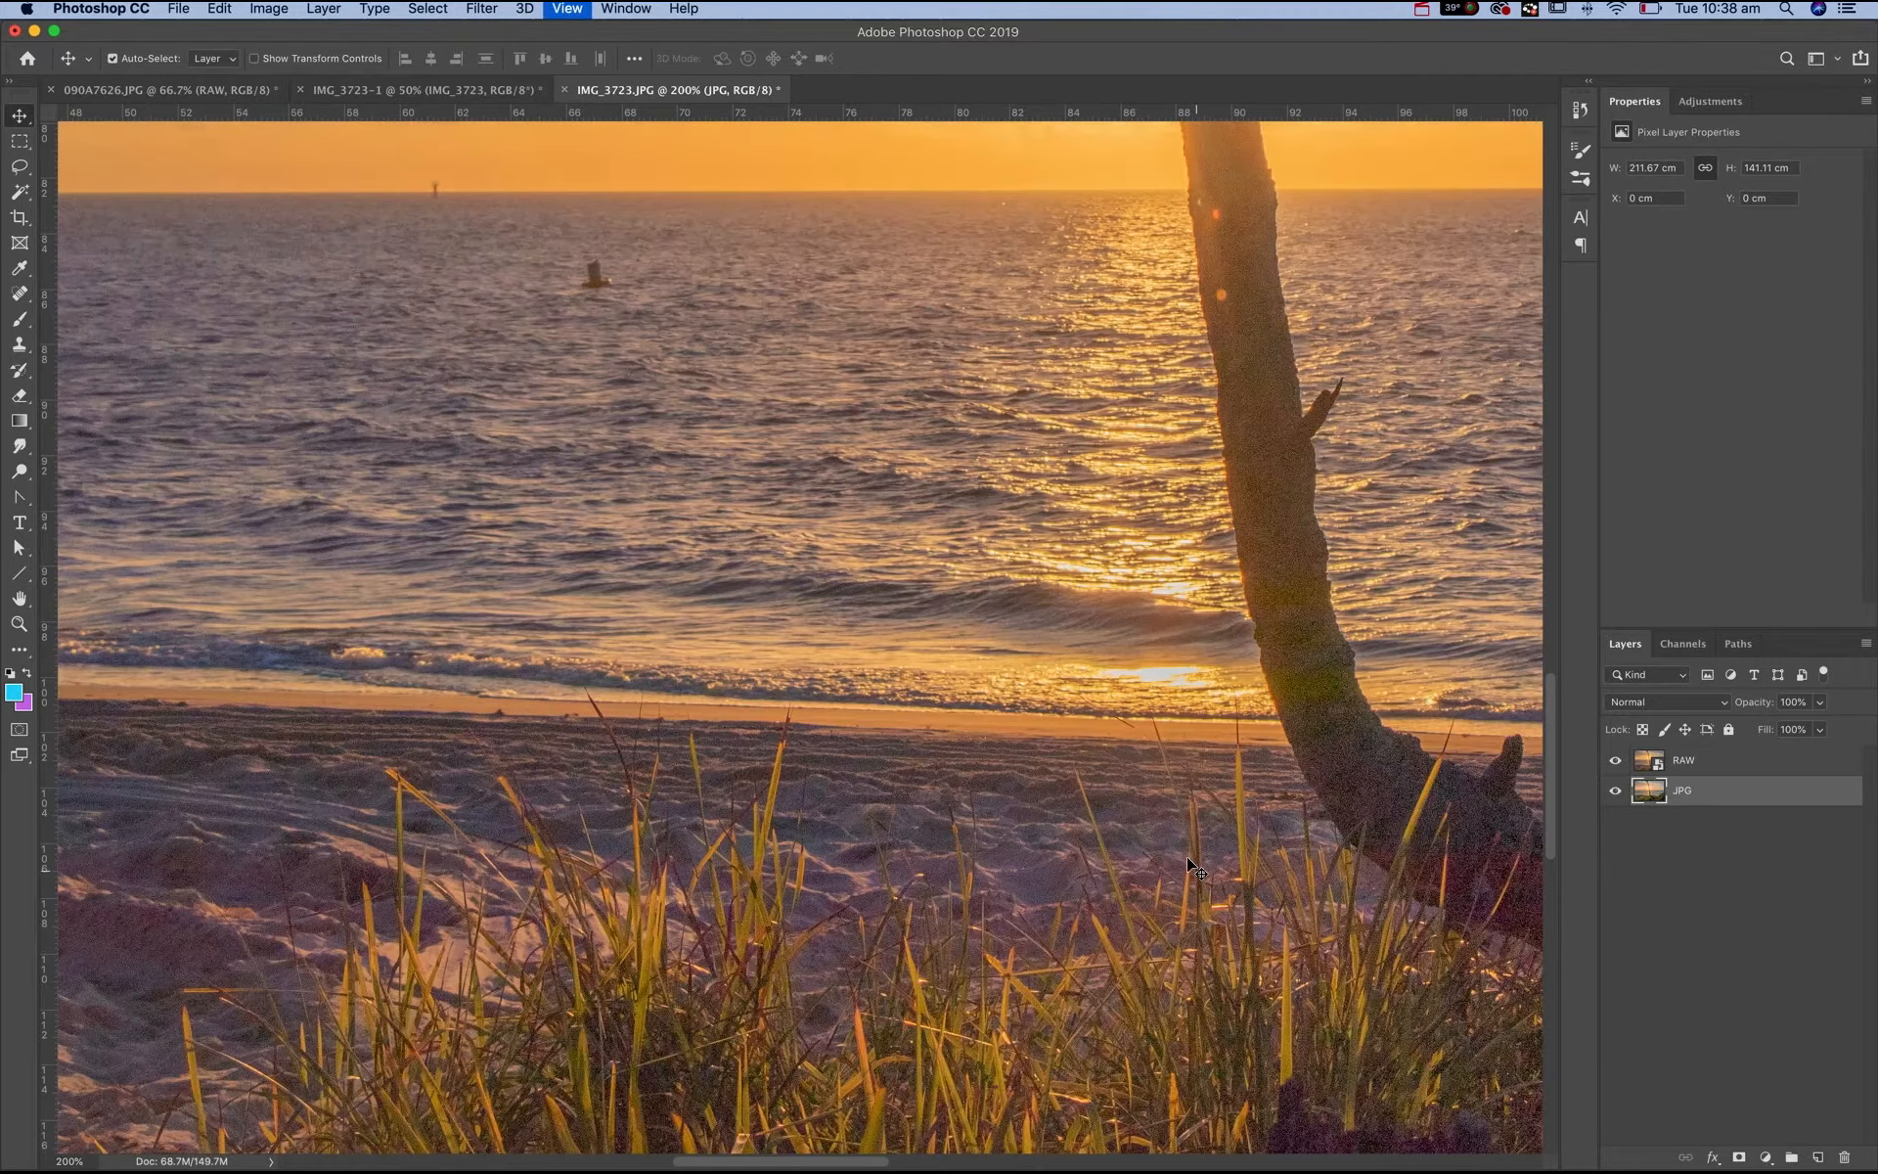
pyautogui.press('super+minus')
pyautogui.press('super+minus')
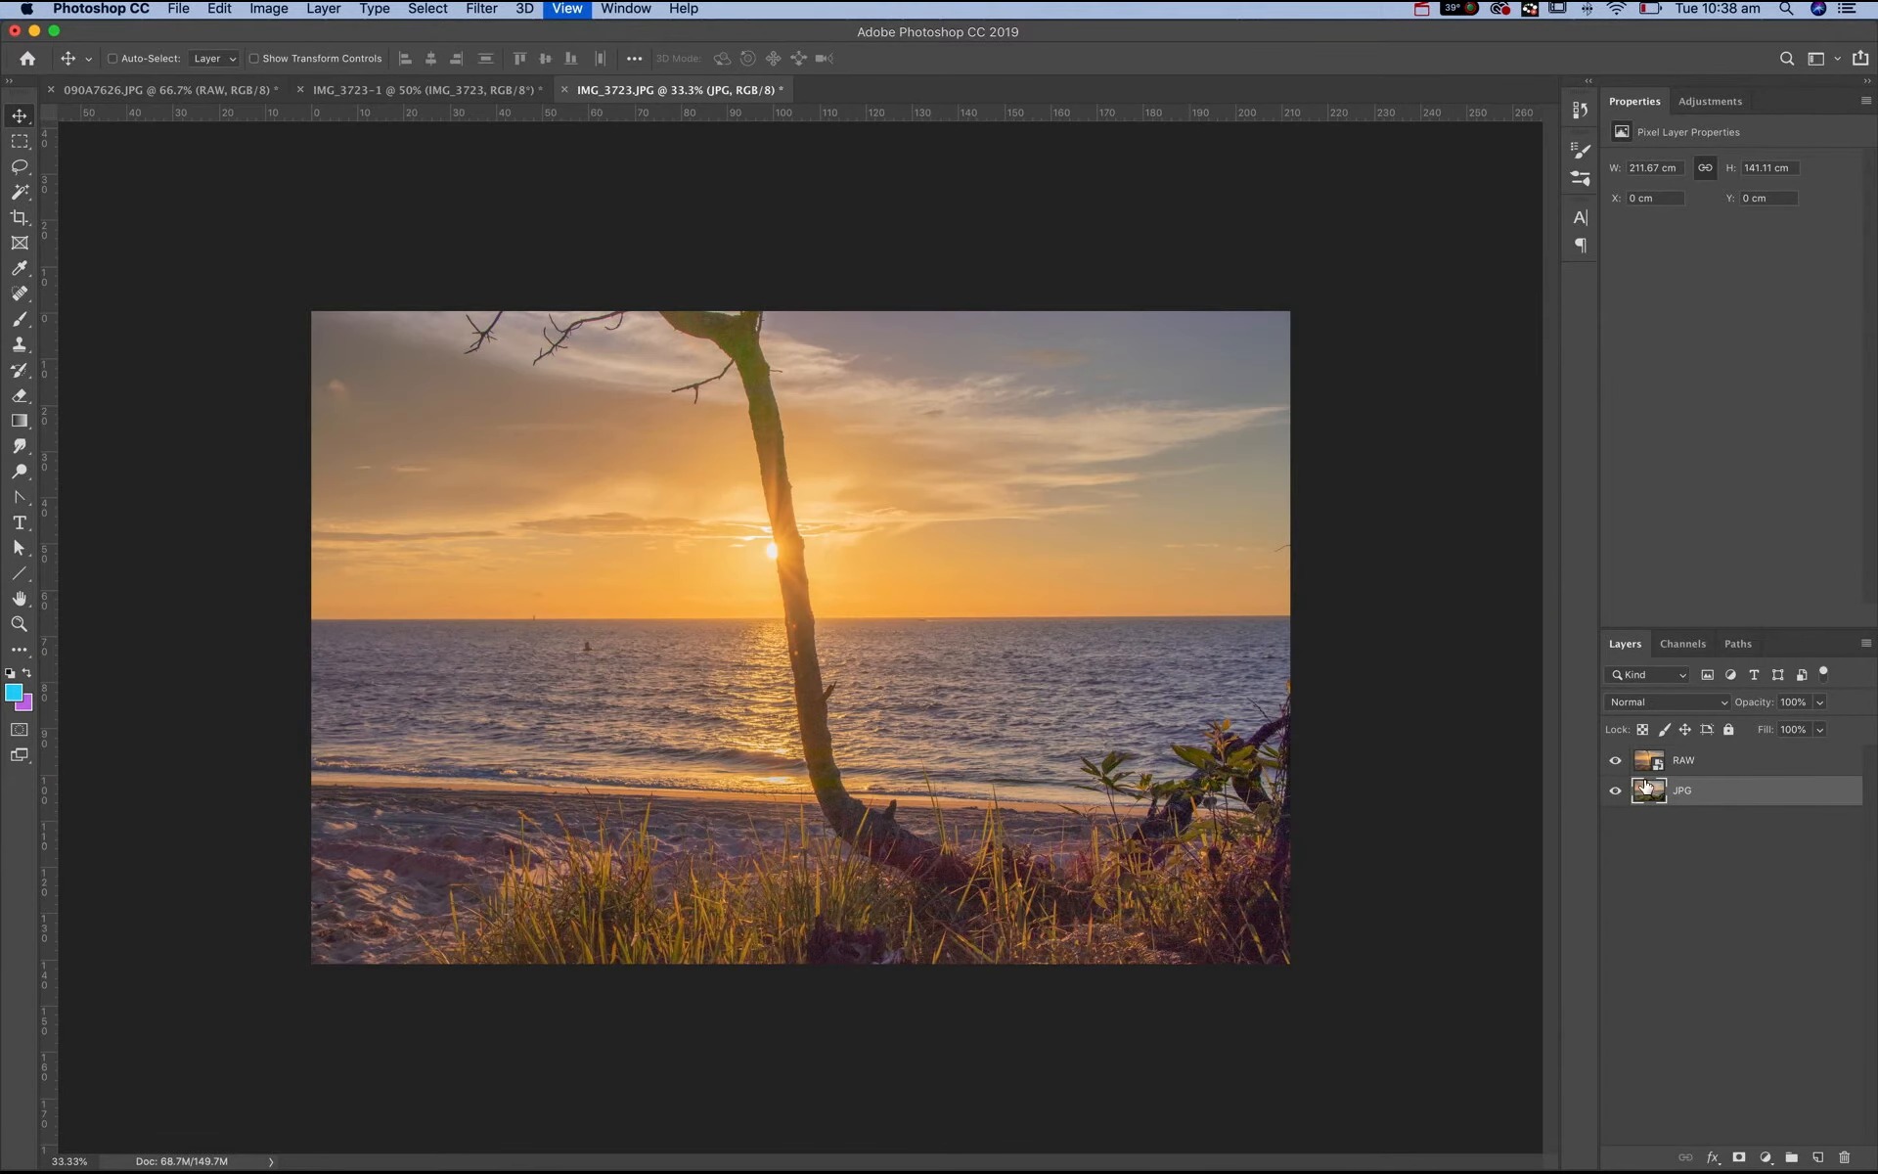
pyautogui.press('super+plus')
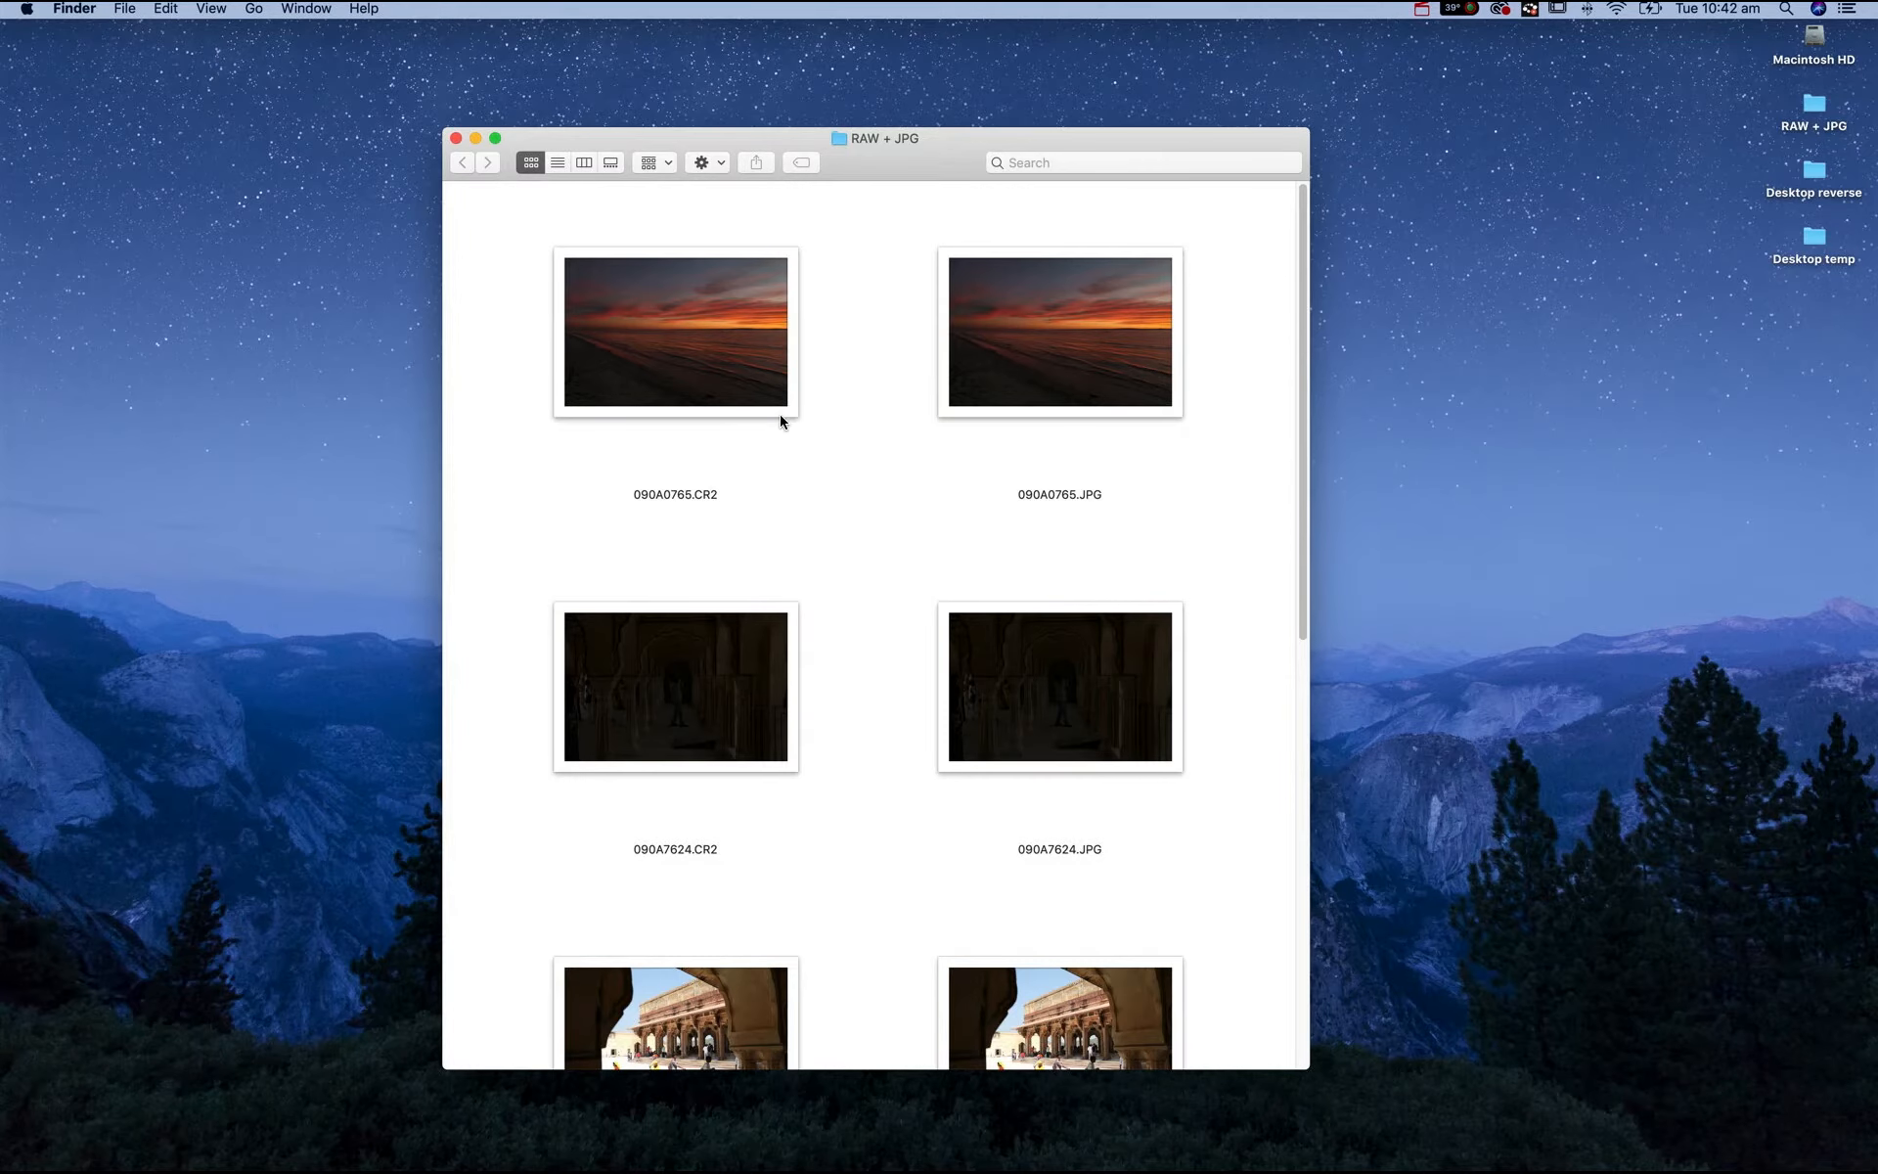
# - Open the raw sunset beach photo 090A0765.CR2 from the RAW + JPG folder with Adobe Photoshop CC 2019
pyautogui.rightClick(760, 386)
pyautogui.moveTo(829, 409)
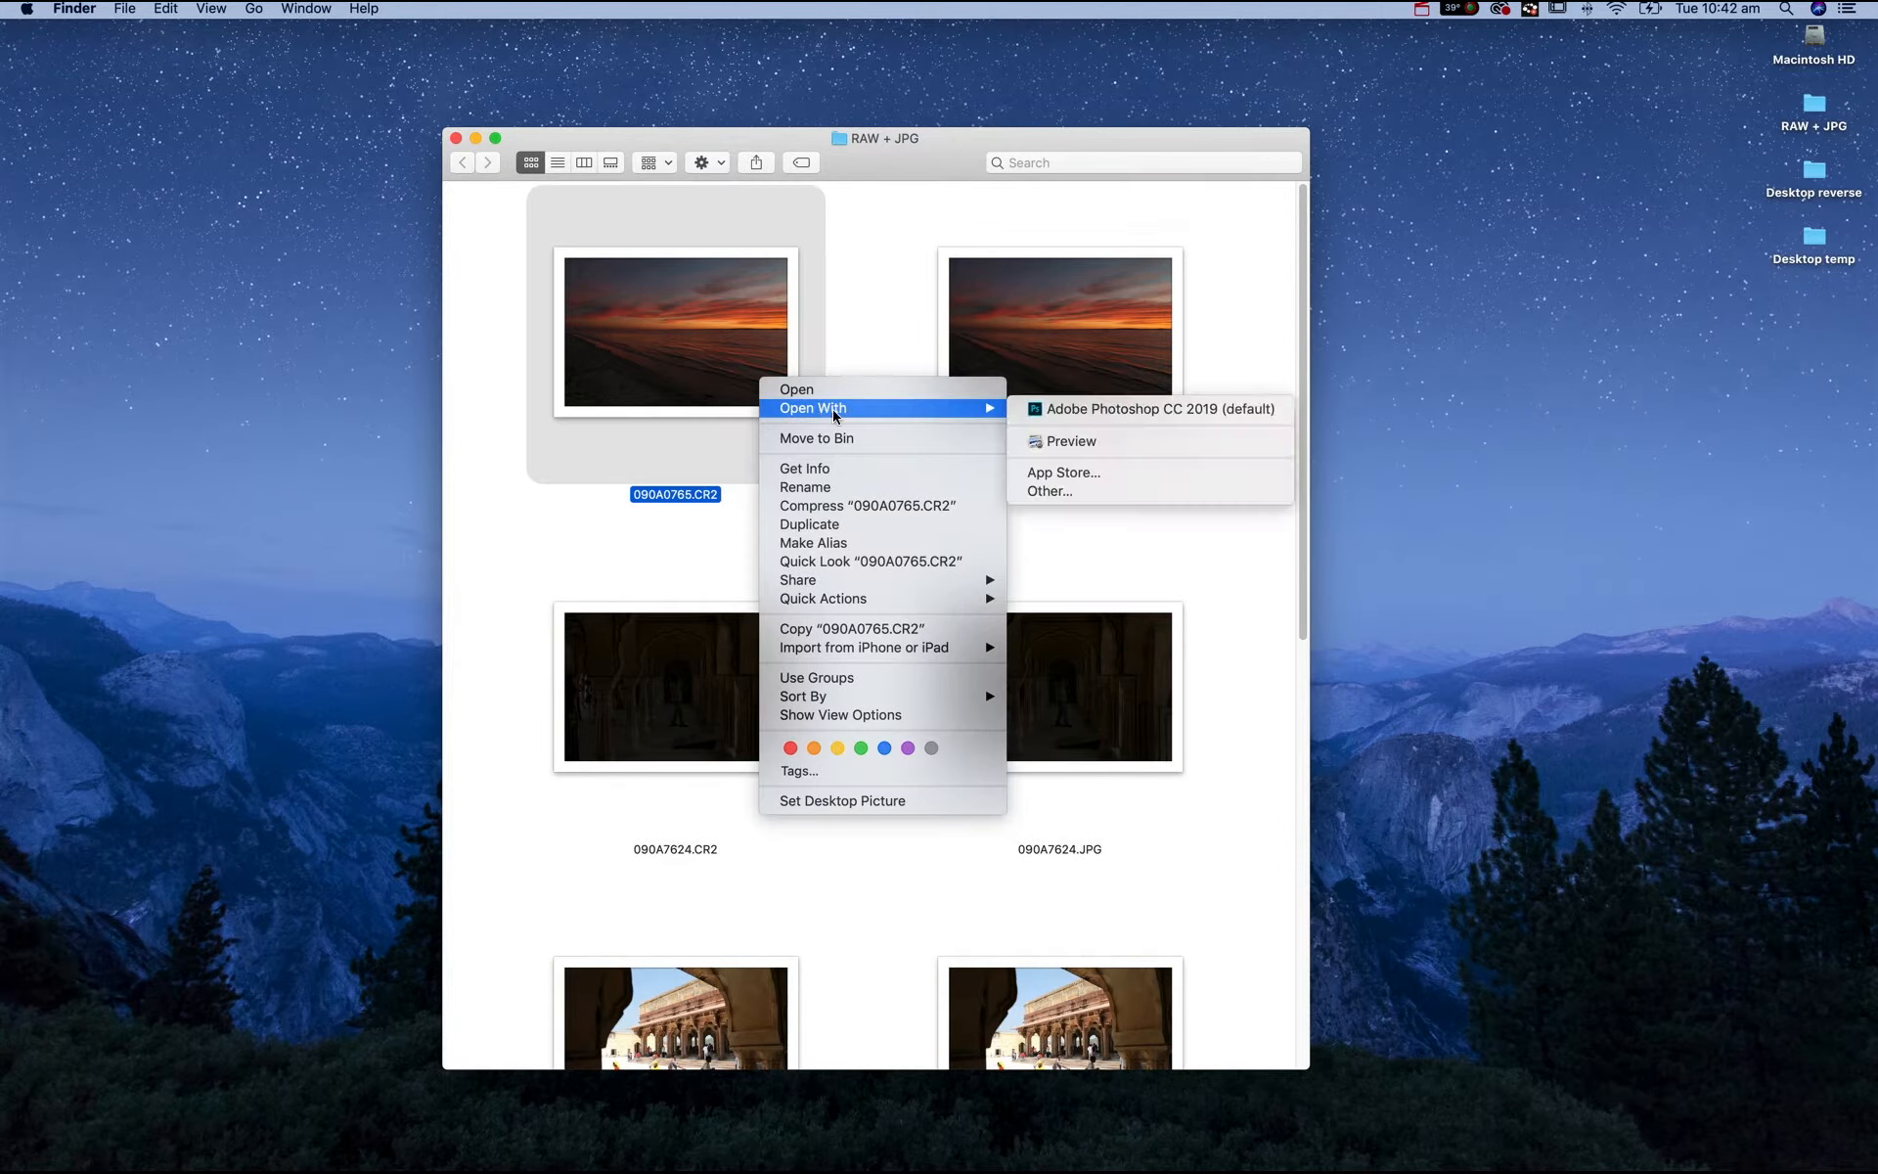
pyautogui.click(1154, 409)
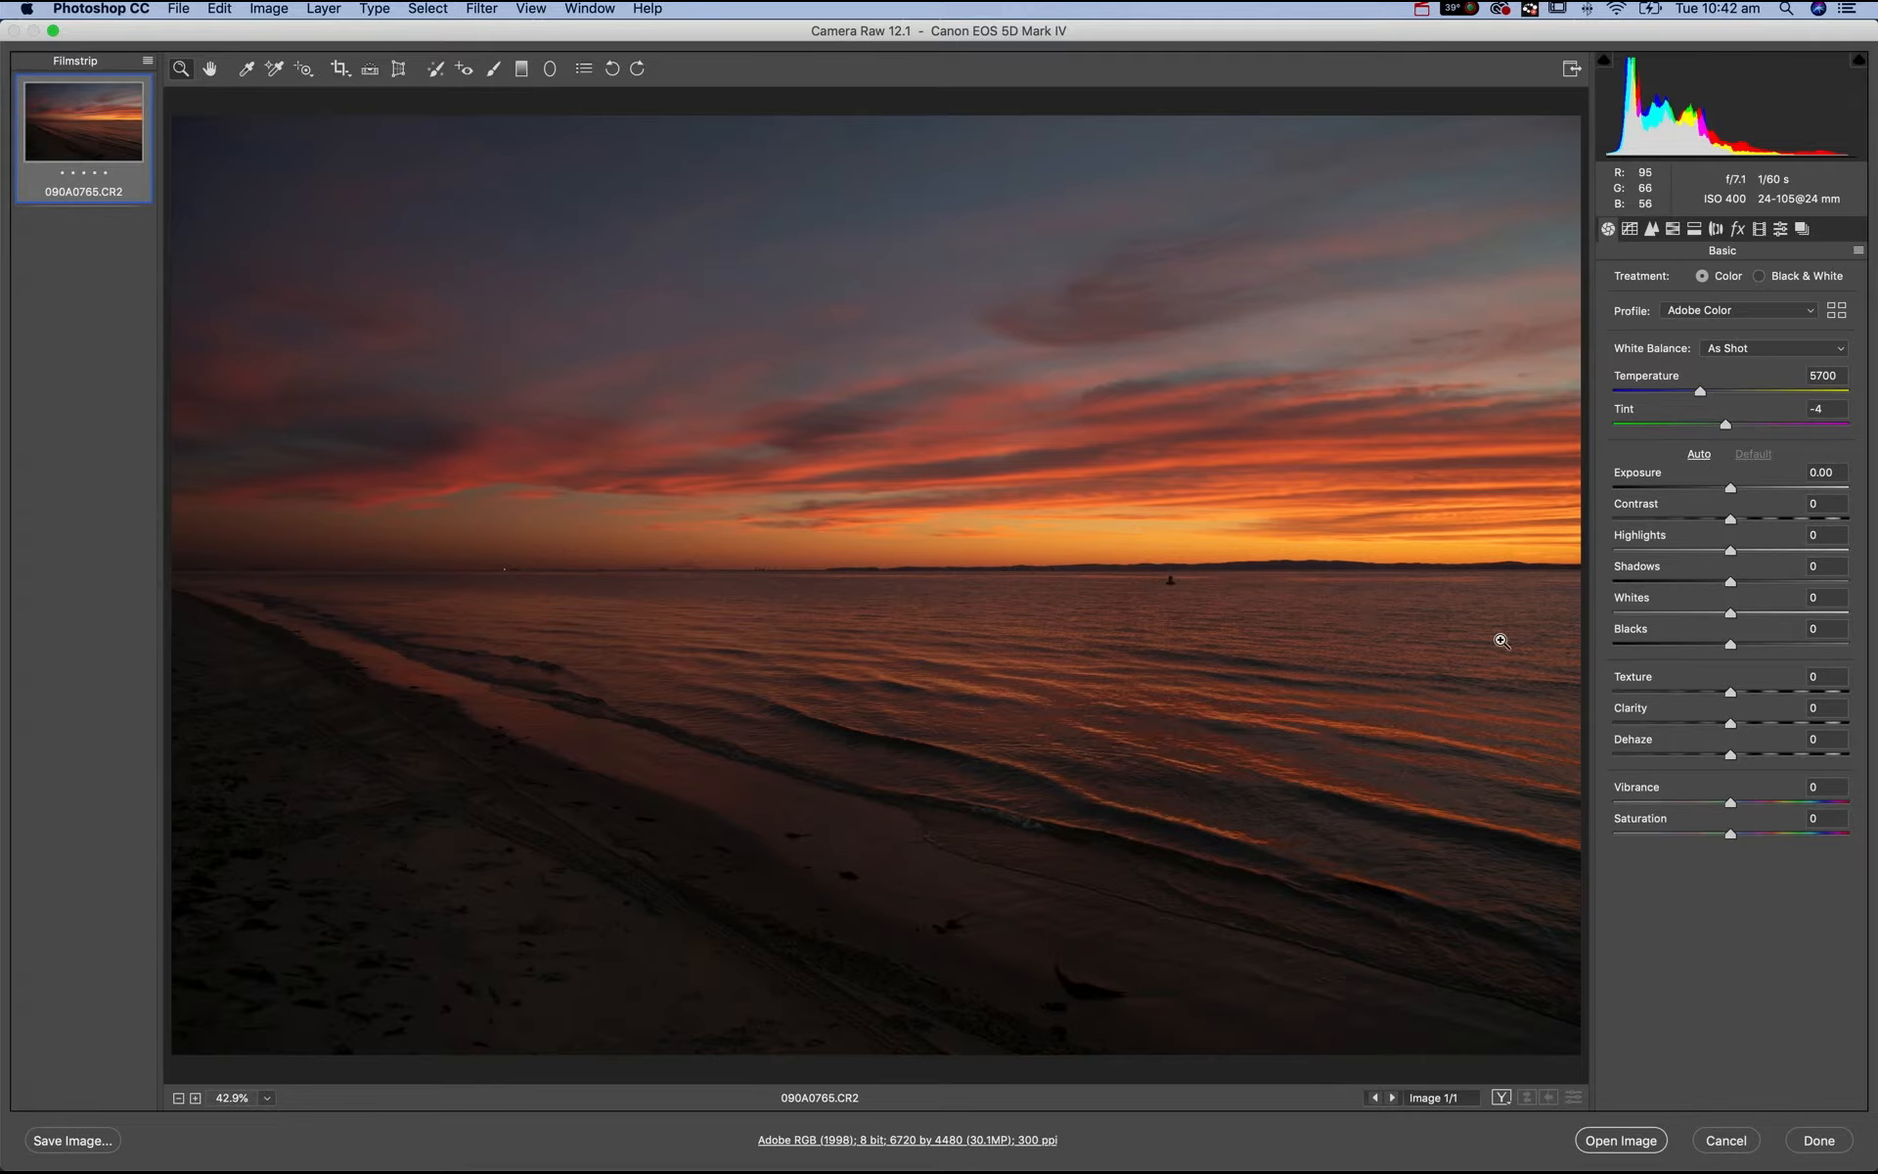
# - Brighten the raw sunset photo with Exposure +1.70, Shadows +63 and Blacks +37
pyautogui.moveTo(1749, 489); pyautogui.dragTo(1778, 492)
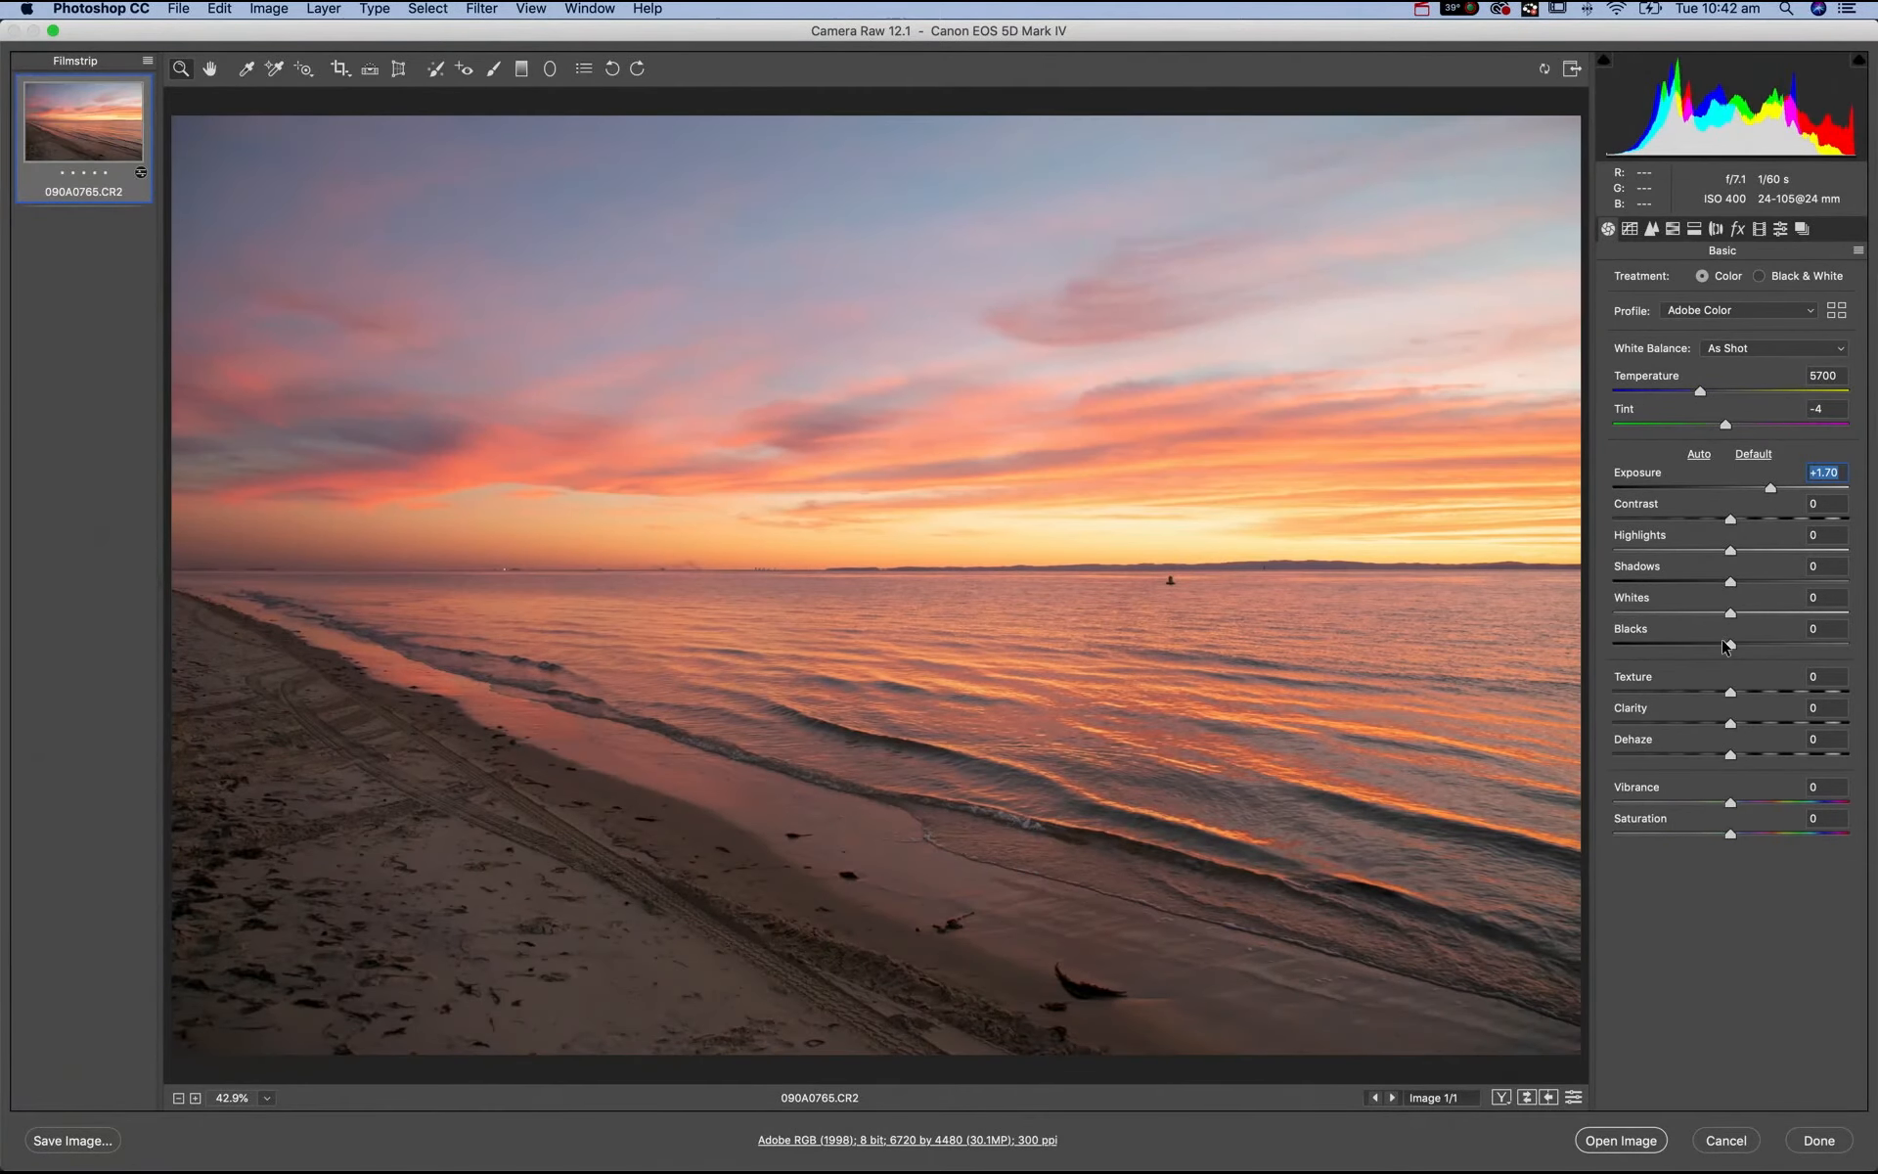
pyautogui.moveTo(1743, 583); pyautogui.dragTo(1810, 584)
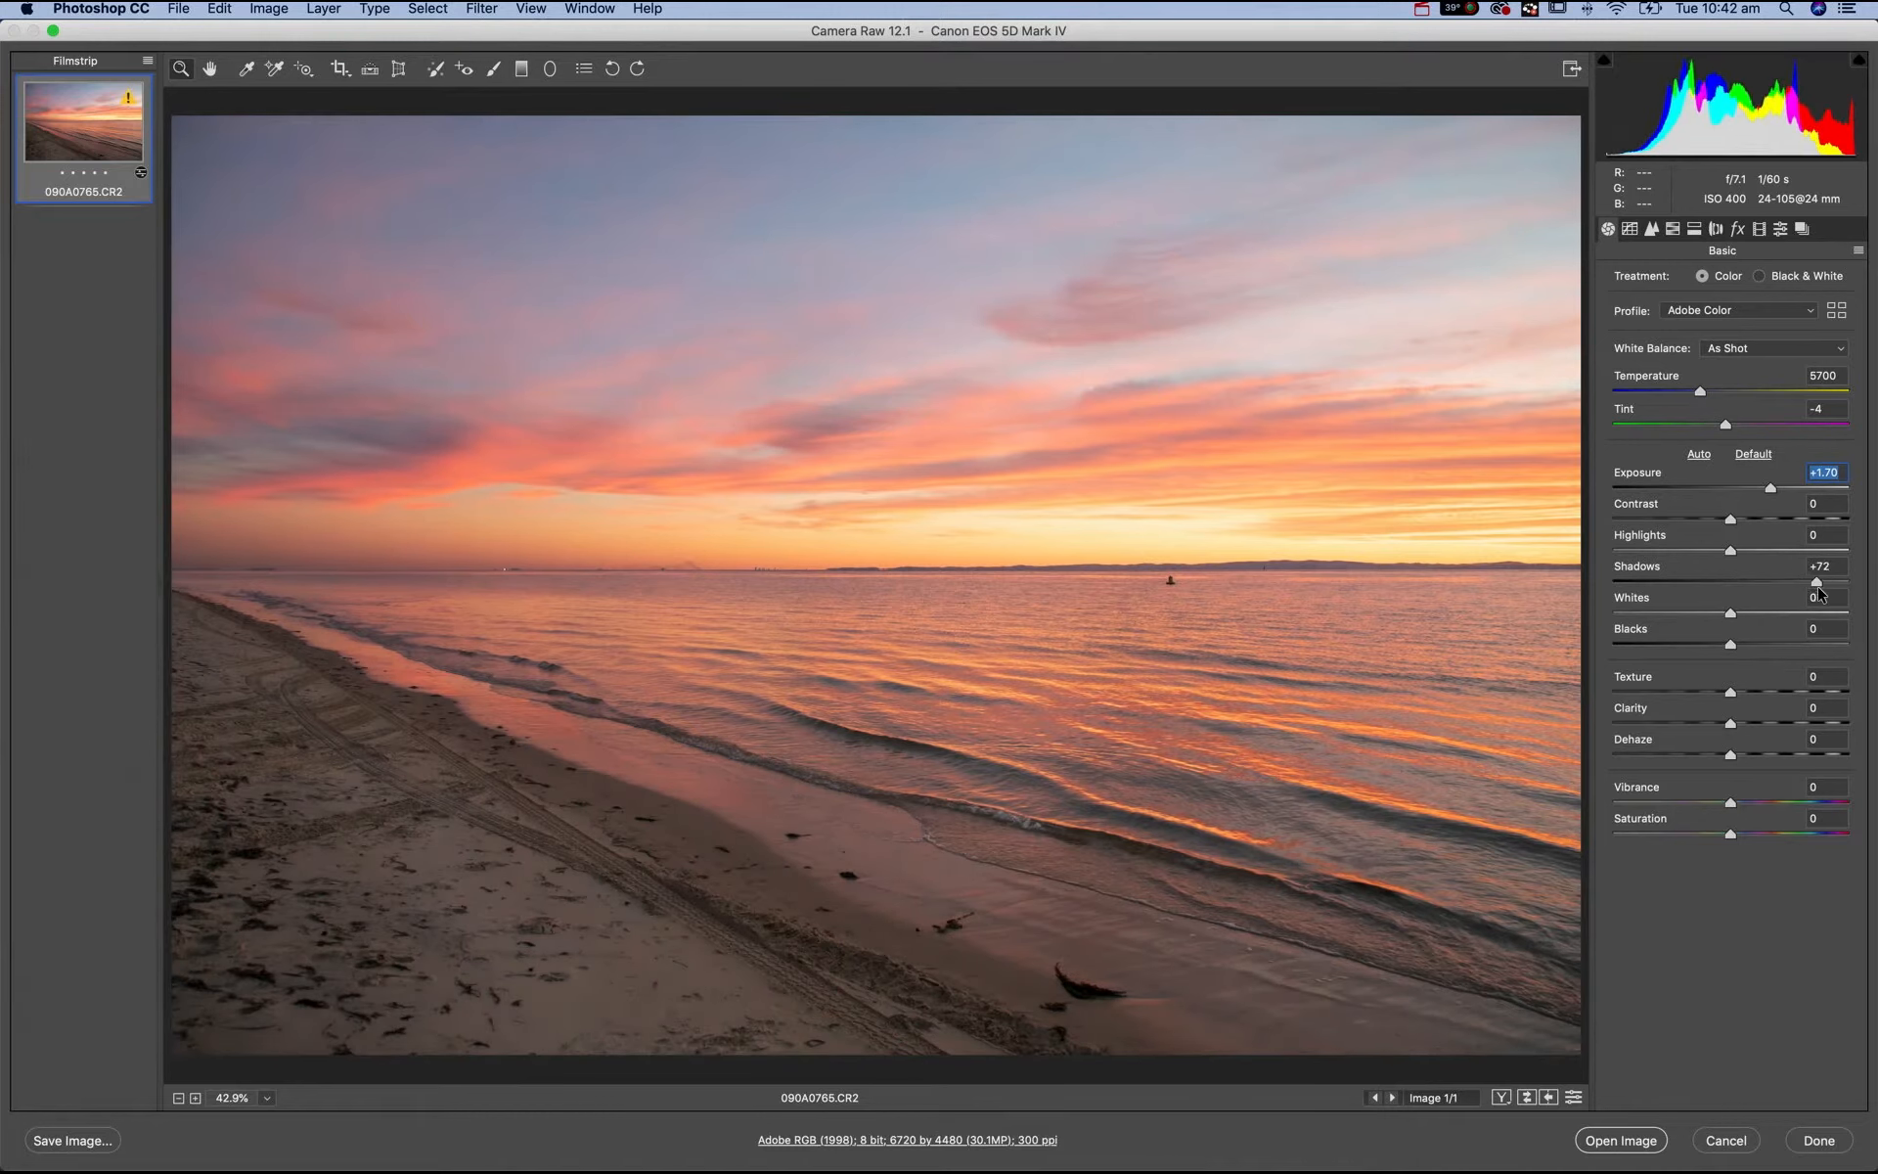
pyautogui.moveTo(1739, 643); pyautogui.dragTo(1777, 638)
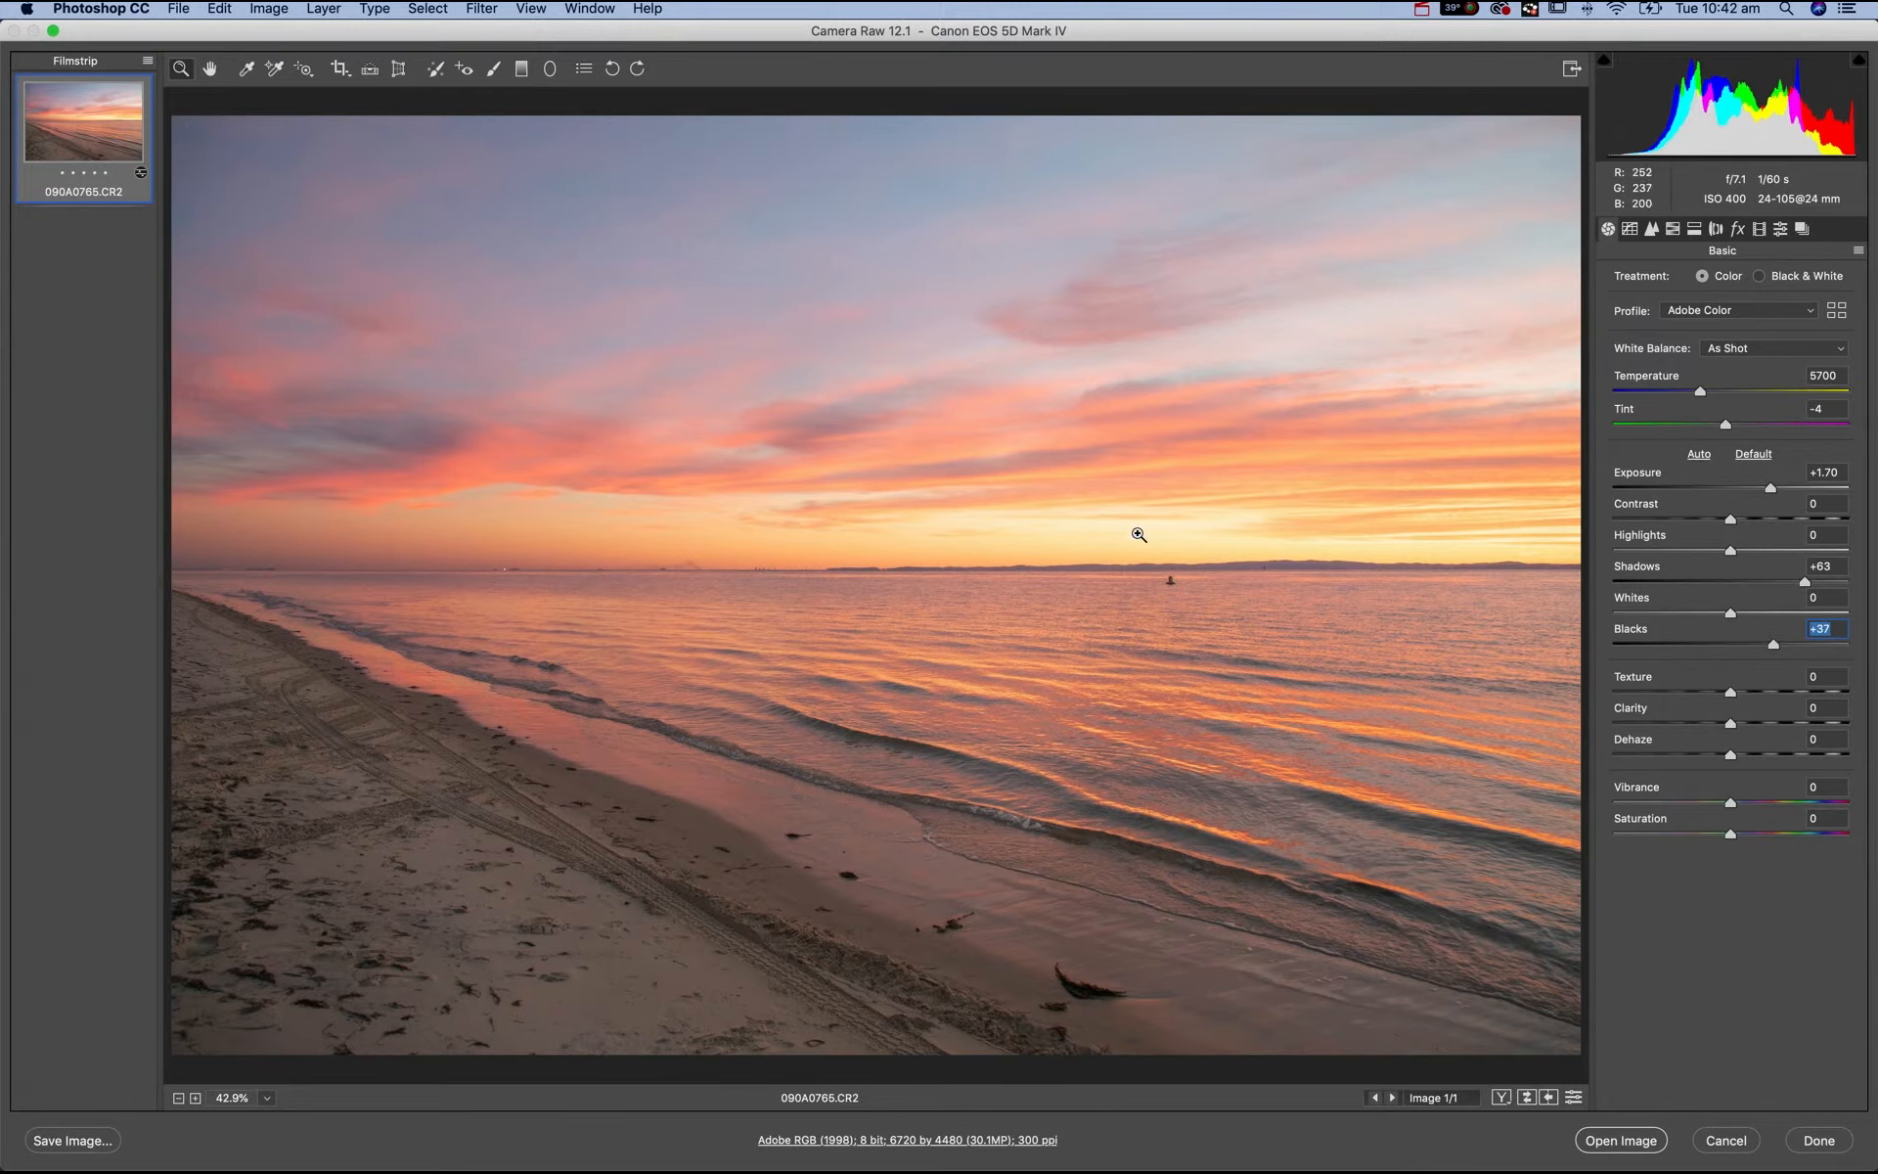
# - Turn on the shadow and highlight clipping warnings and test them with Whites at +88 and +33 and Blacks at -63
pyautogui.click(1860, 62)
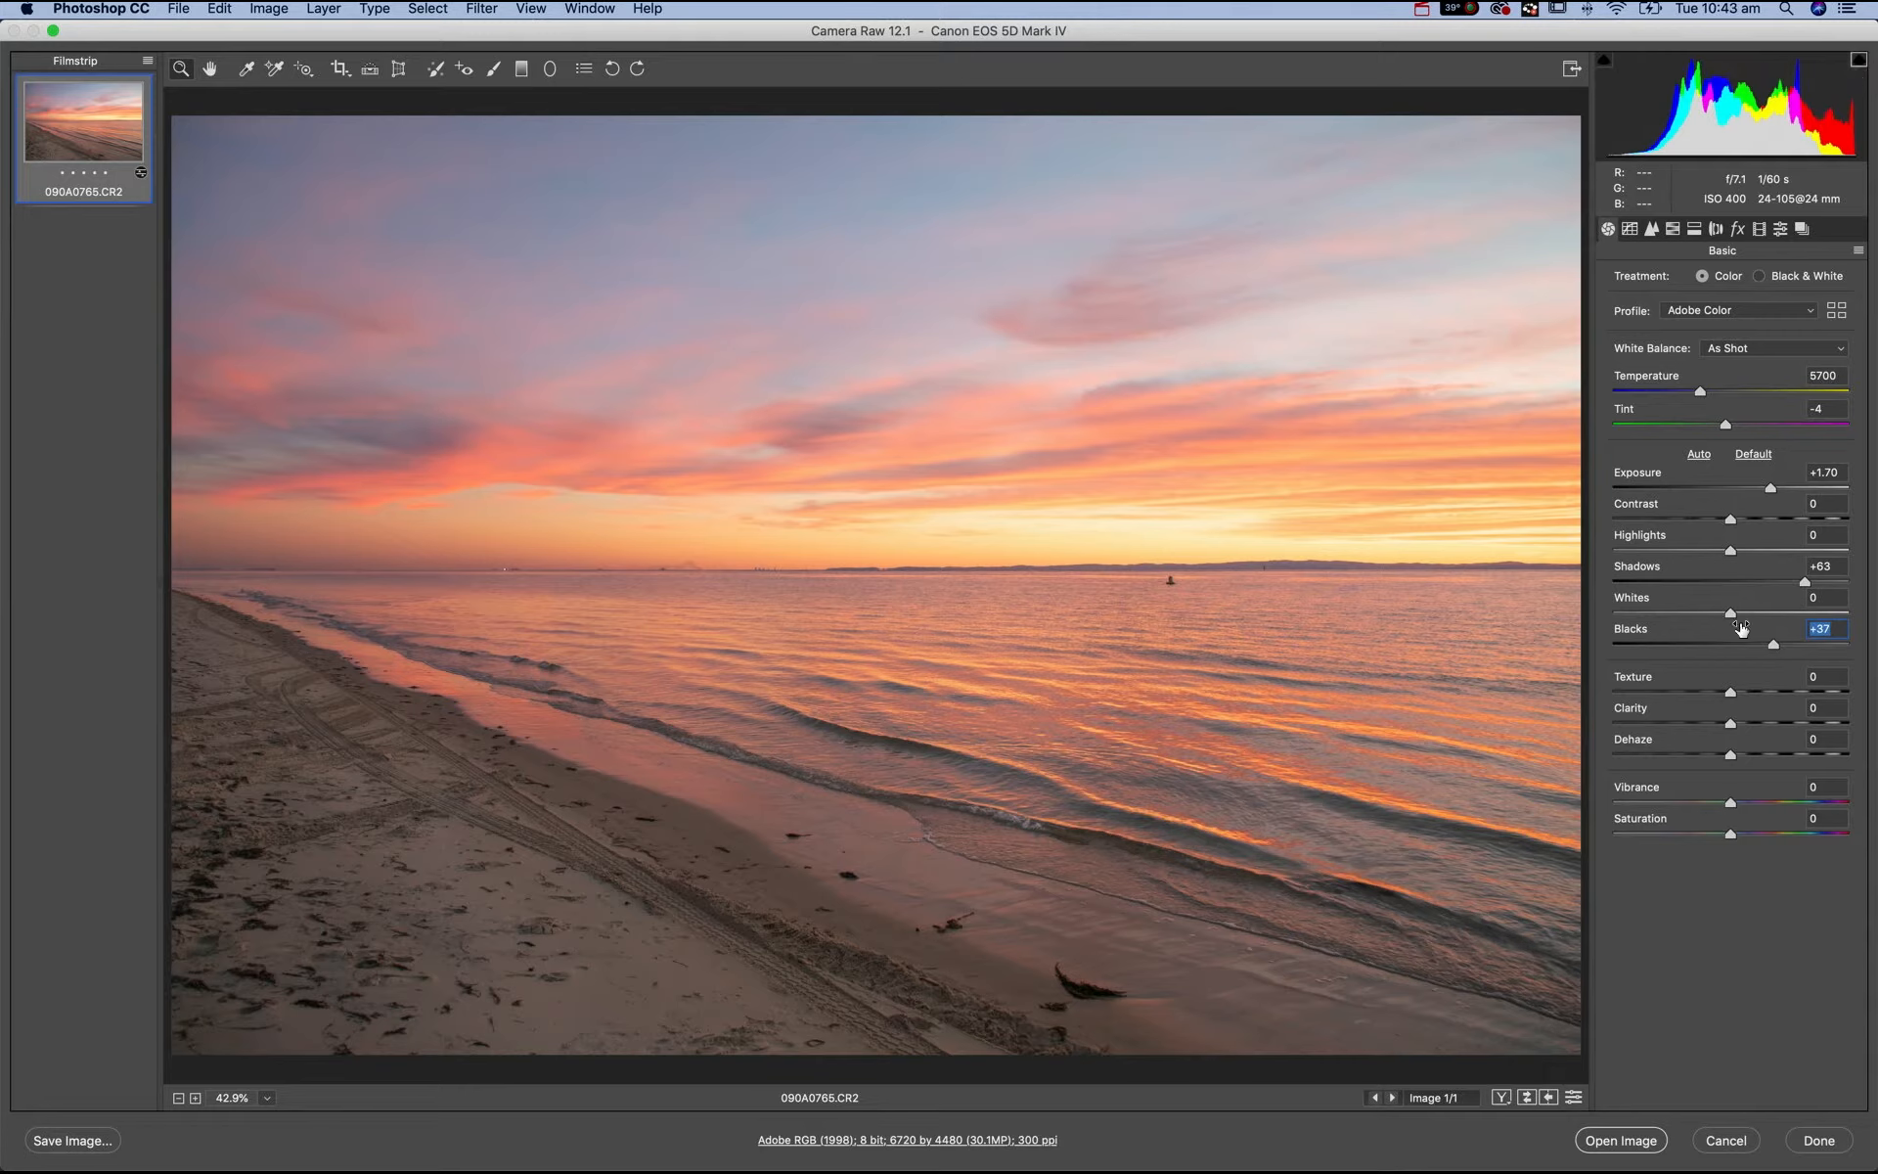
pyautogui.moveTo(1734, 612); pyautogui.dragTo(1826, 614)
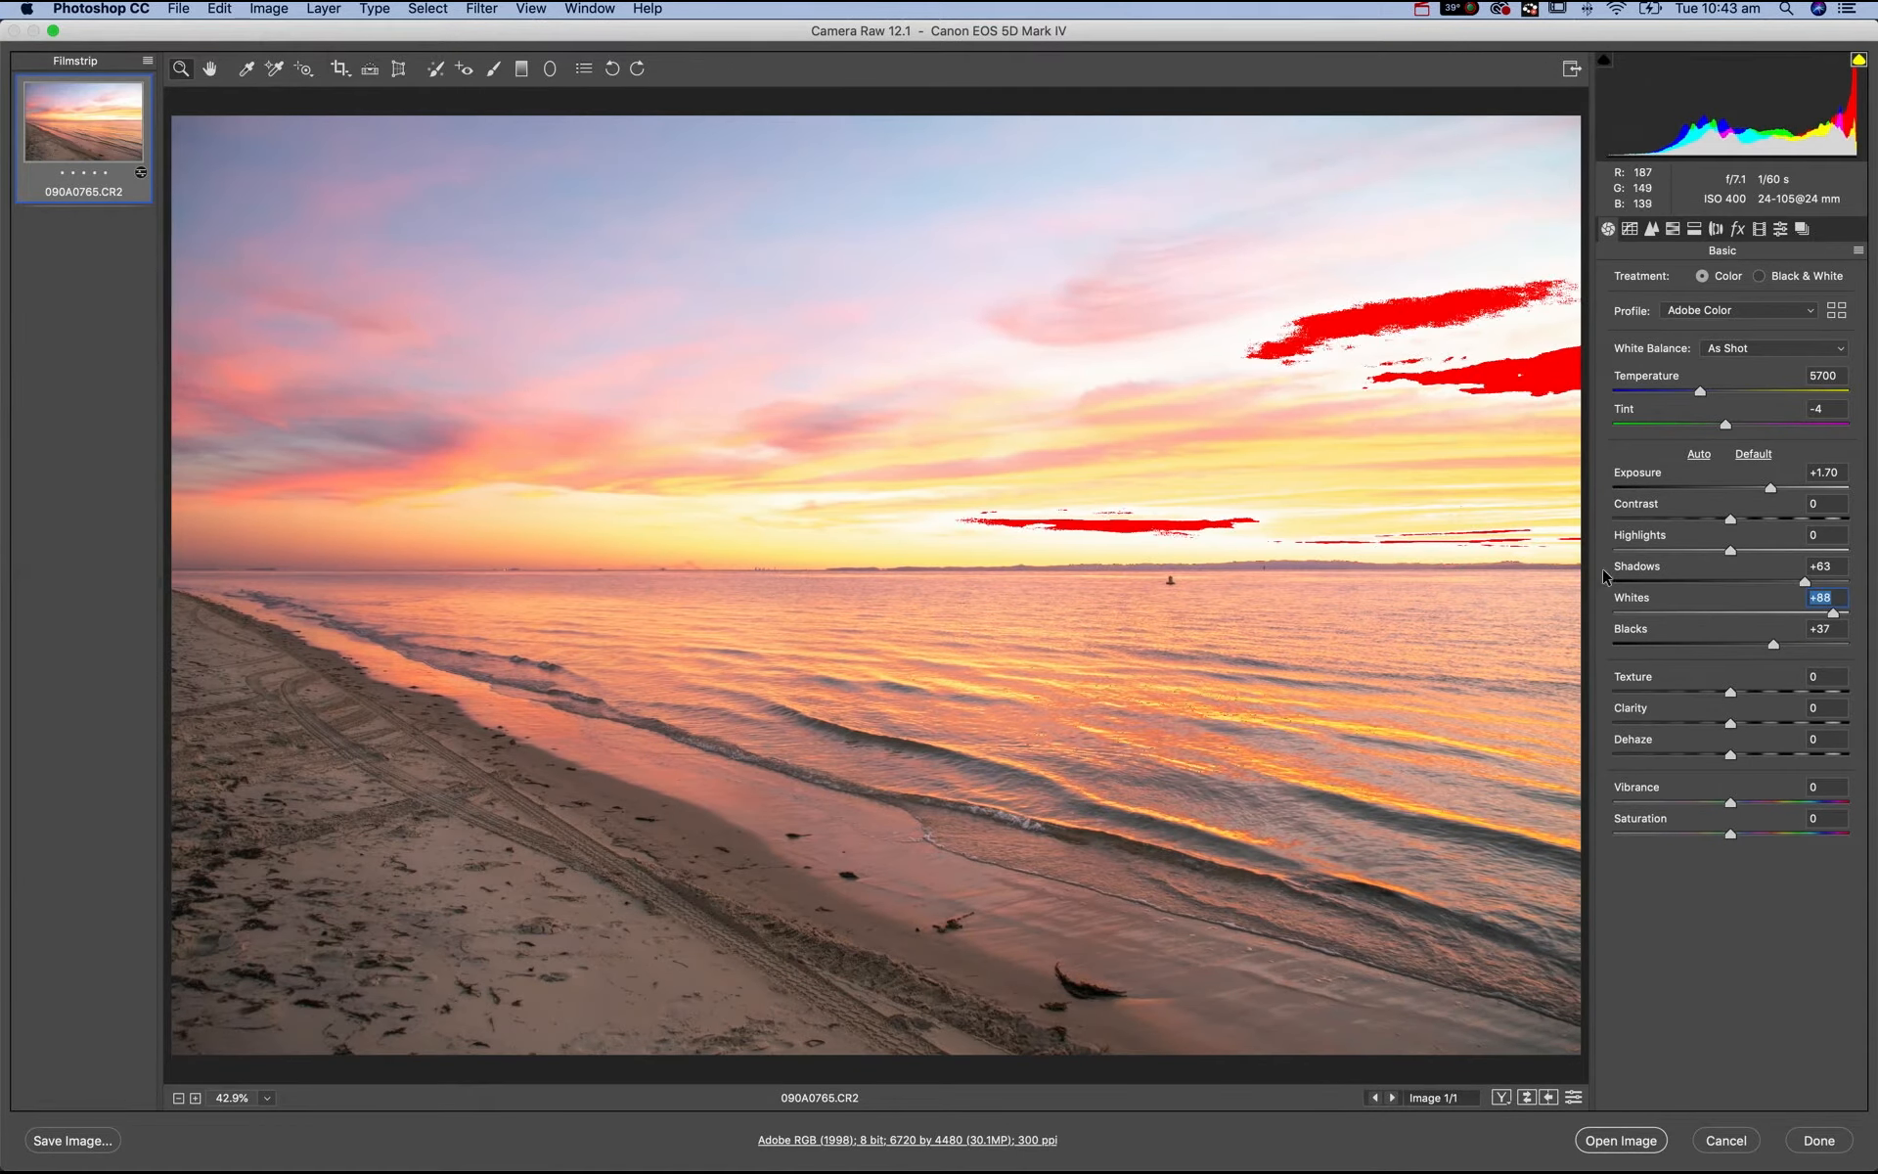
pyautogui.moveTo(1834, 619); pyautogui.dragTo(1769, 618)
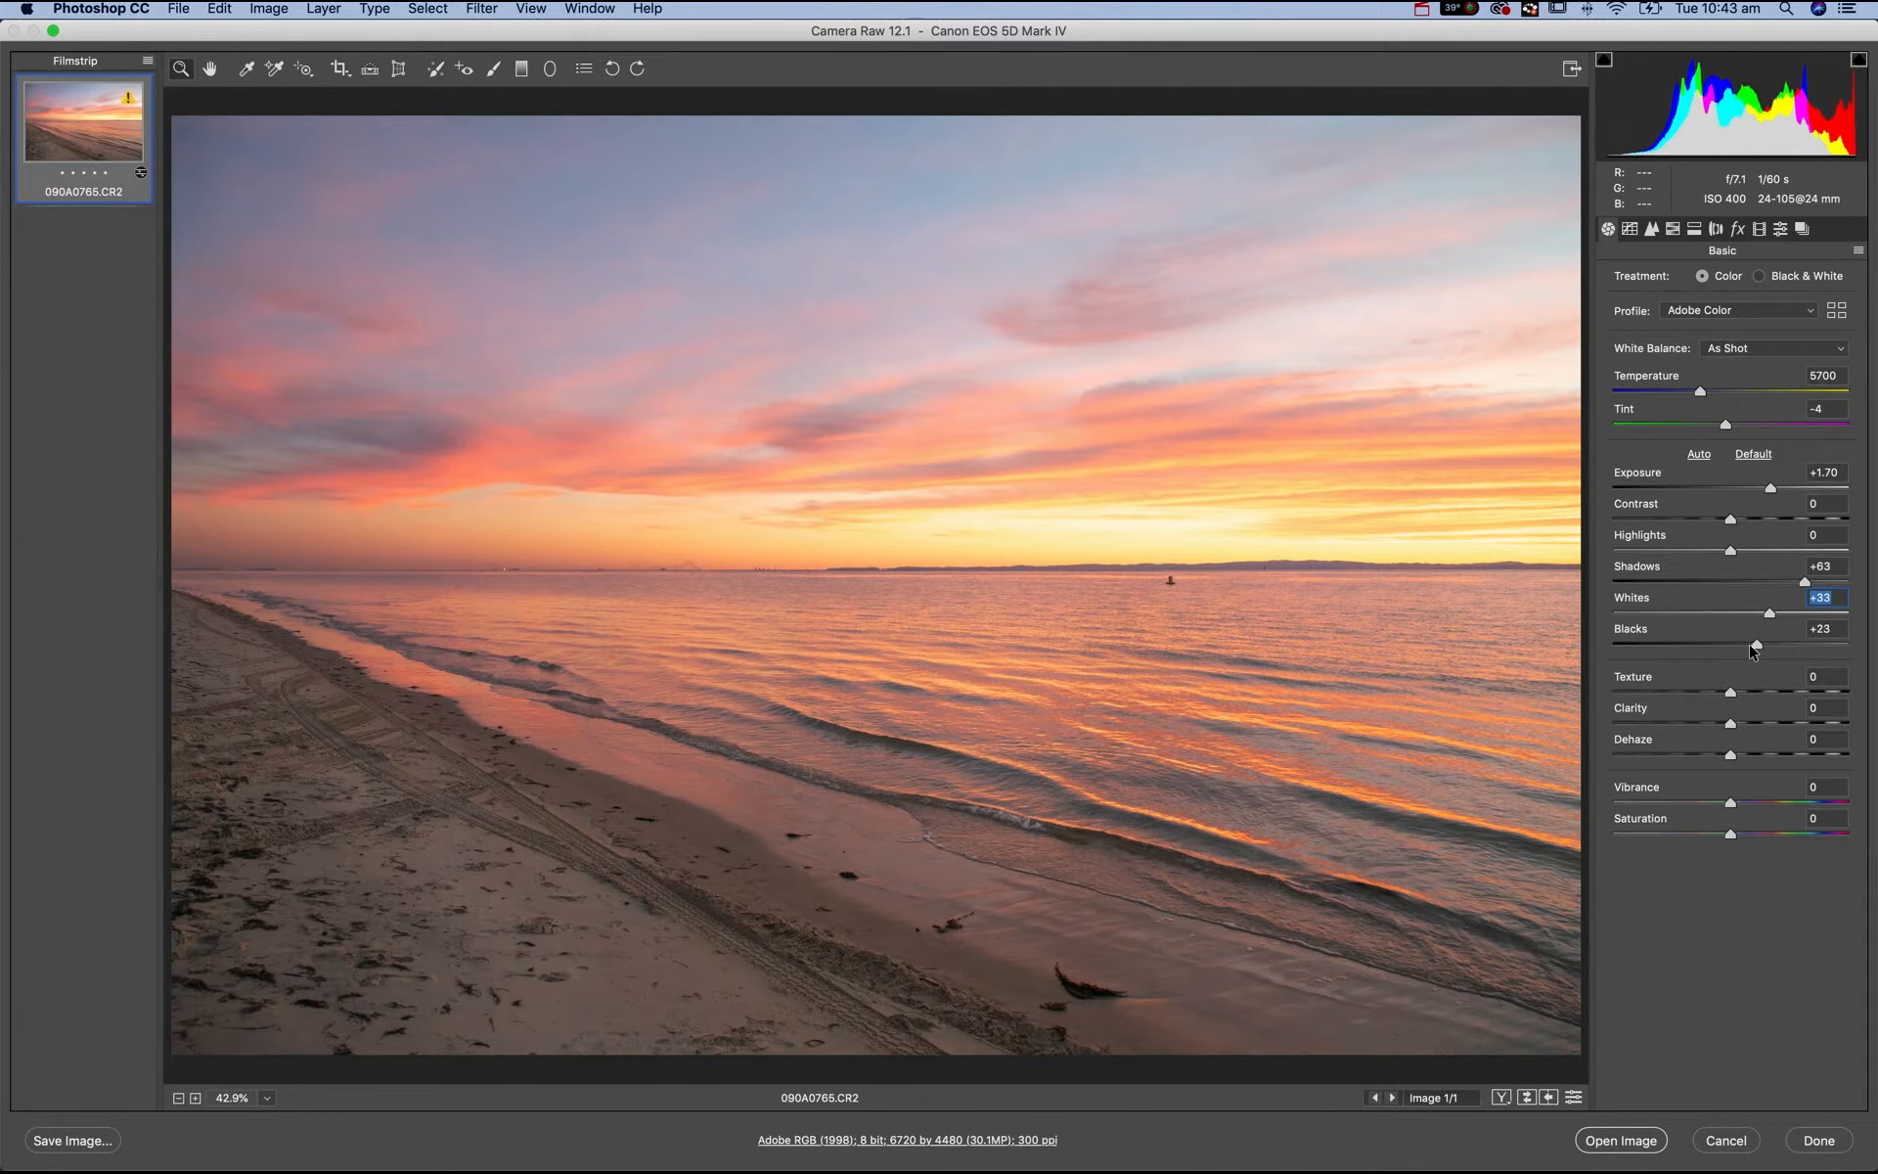
pyautogui.moveTo(1752, 645); pyautogui.dragTo(1657, 644)
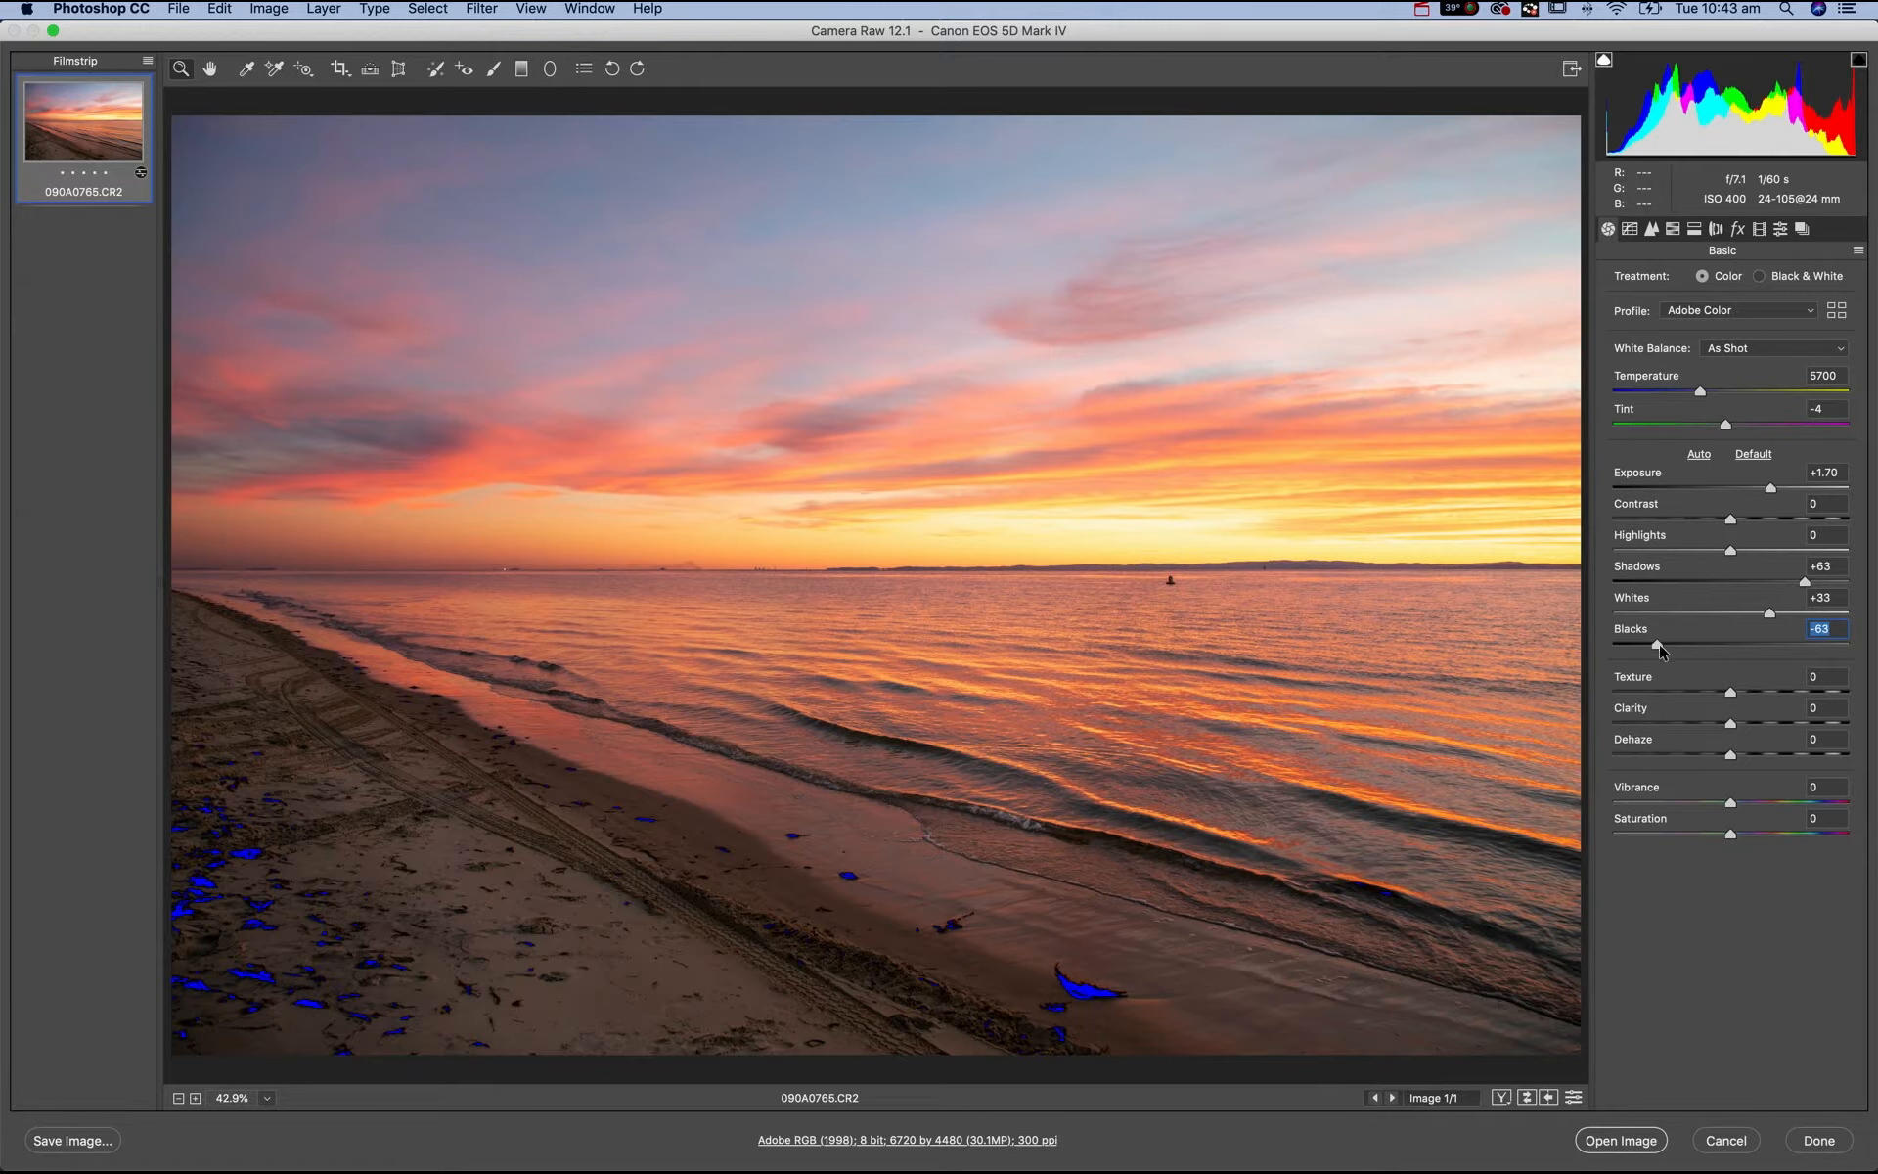
# - Fine-tune the sunset's tones to Exposure +2.00, Shadows +43, Whites +53 and Blacks +18
pyautogui.moveTo(1657, 647); pyautogui.dragTo(1804, 614)
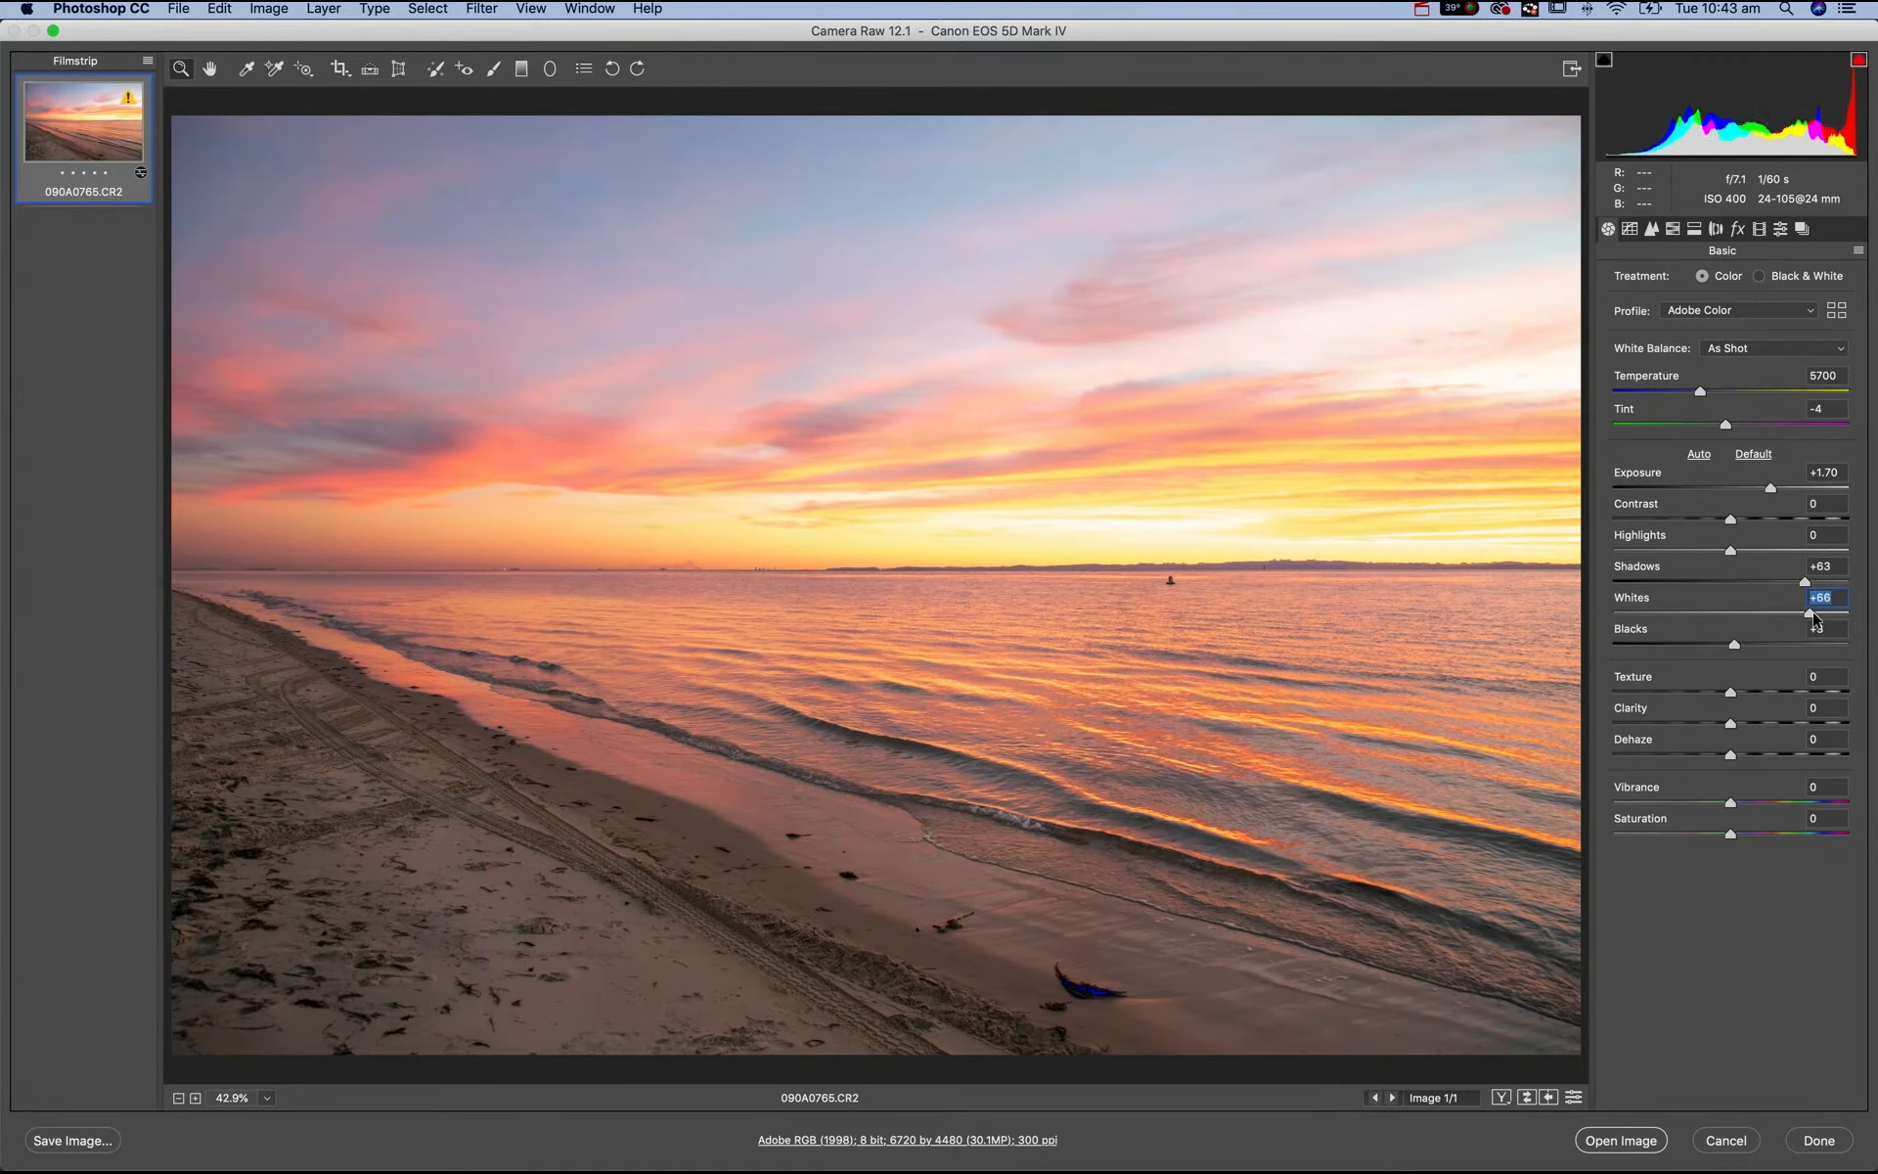
pyautogui.moveTo(1812, 614); pyautogui.dragTo(1799, 624)
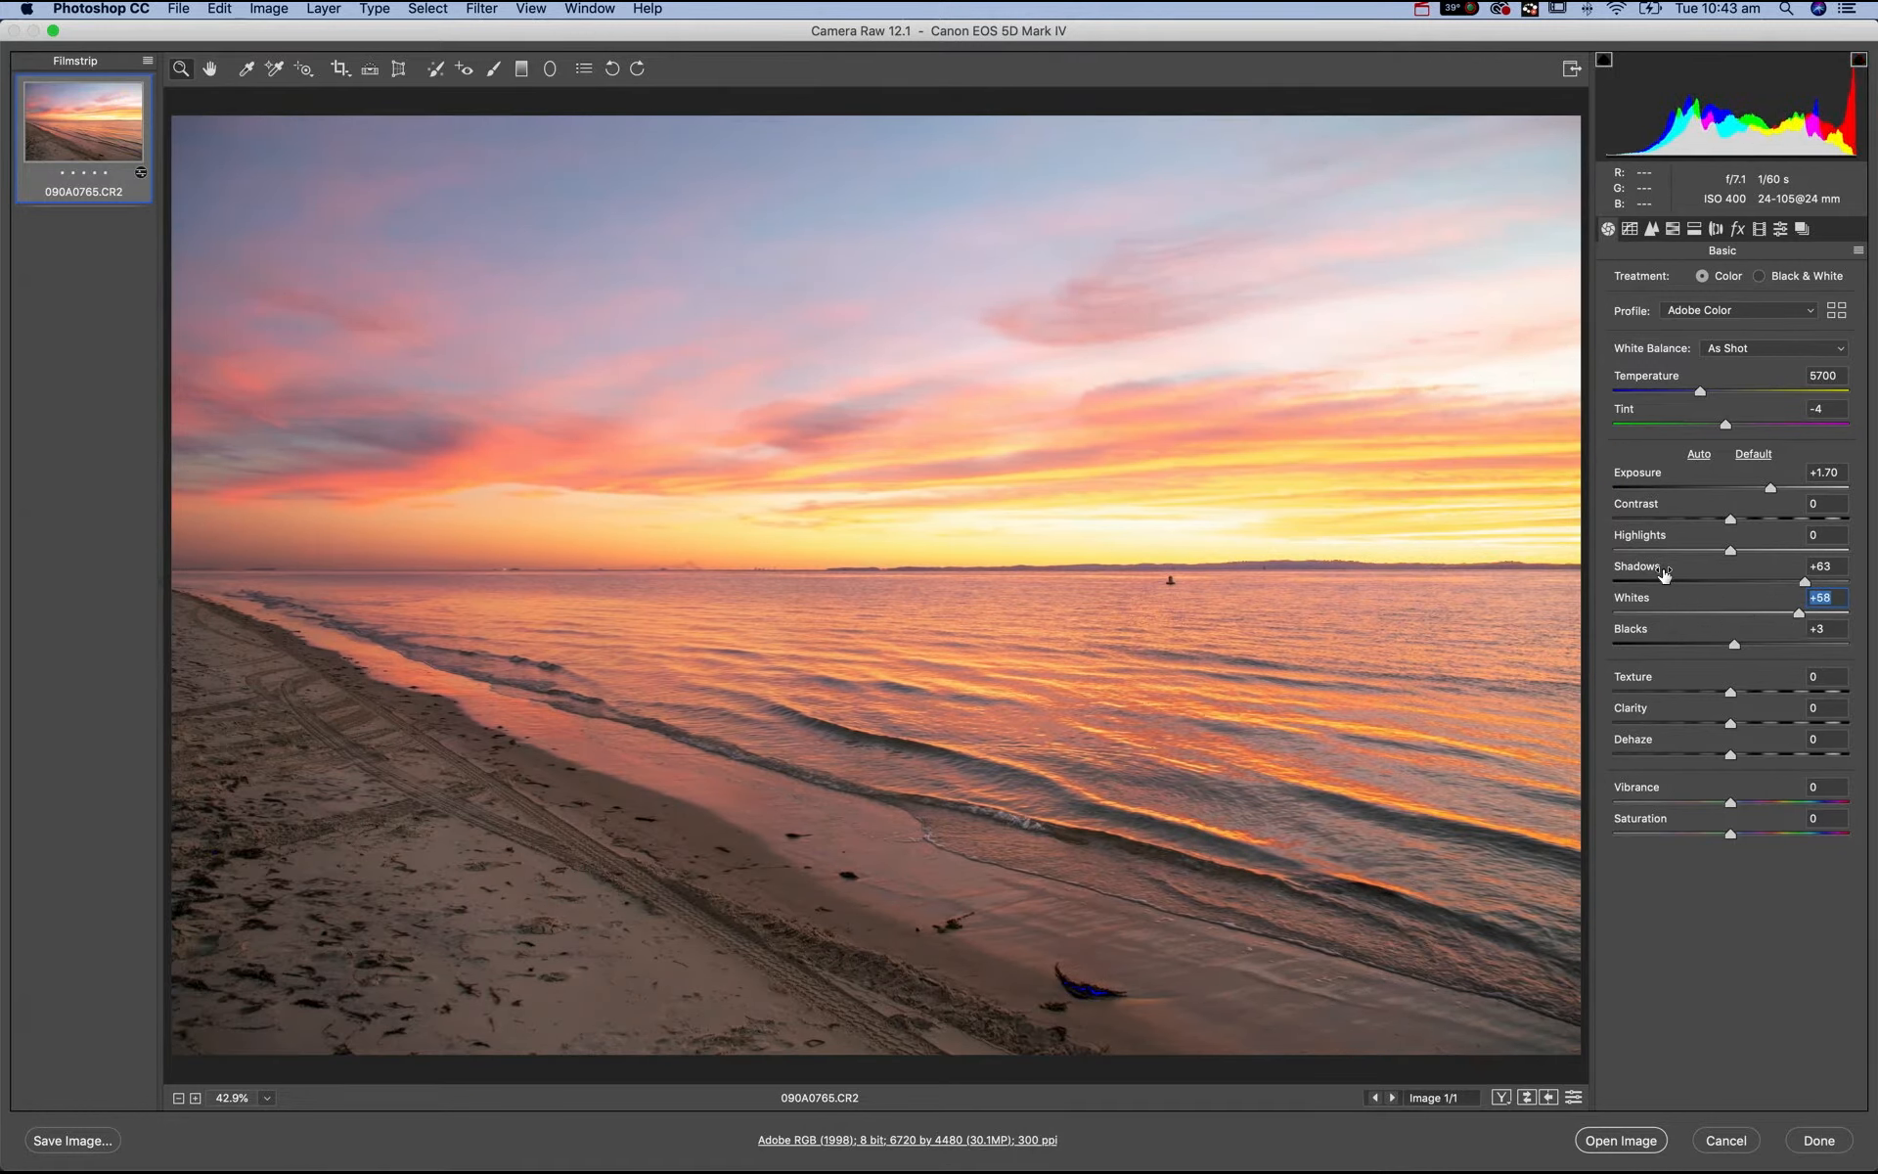
pyautogui.moveTo(1734, 648)
pyautogui.mouseDown()
pyautogui.moveTo(1708, 644)
pyautogui.moveTo(1755, 643)
pyautogui.mouseUp()
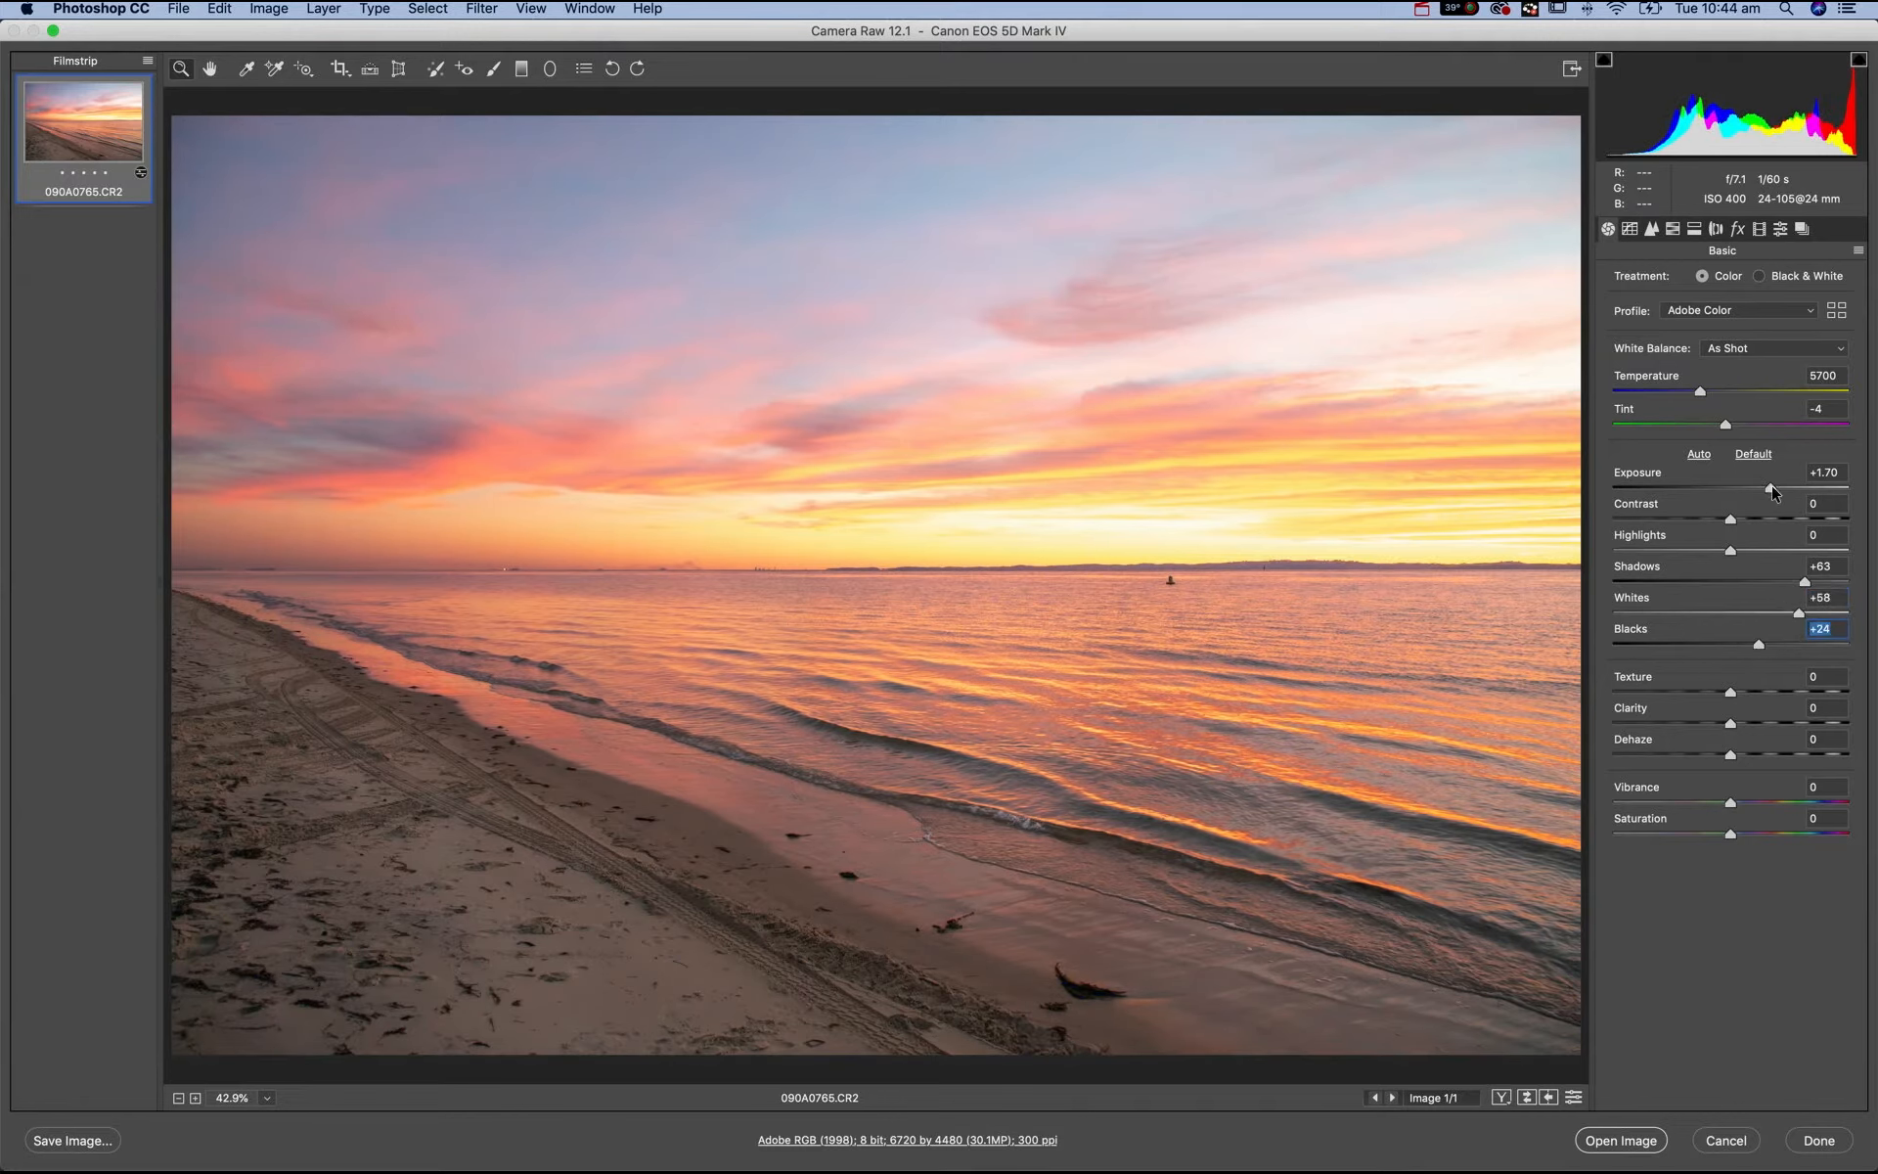
pyautogui.moveTo(1770, 484)
pyautogui.mouseDown()
pyautogui.moveTo(1819, 487)
pyautogui.moveTo(1778, 489)
pyautogui.mouseUp()
pyautogui.moveTo(1805, 584); pyautogui.dragTo(1752, 646)
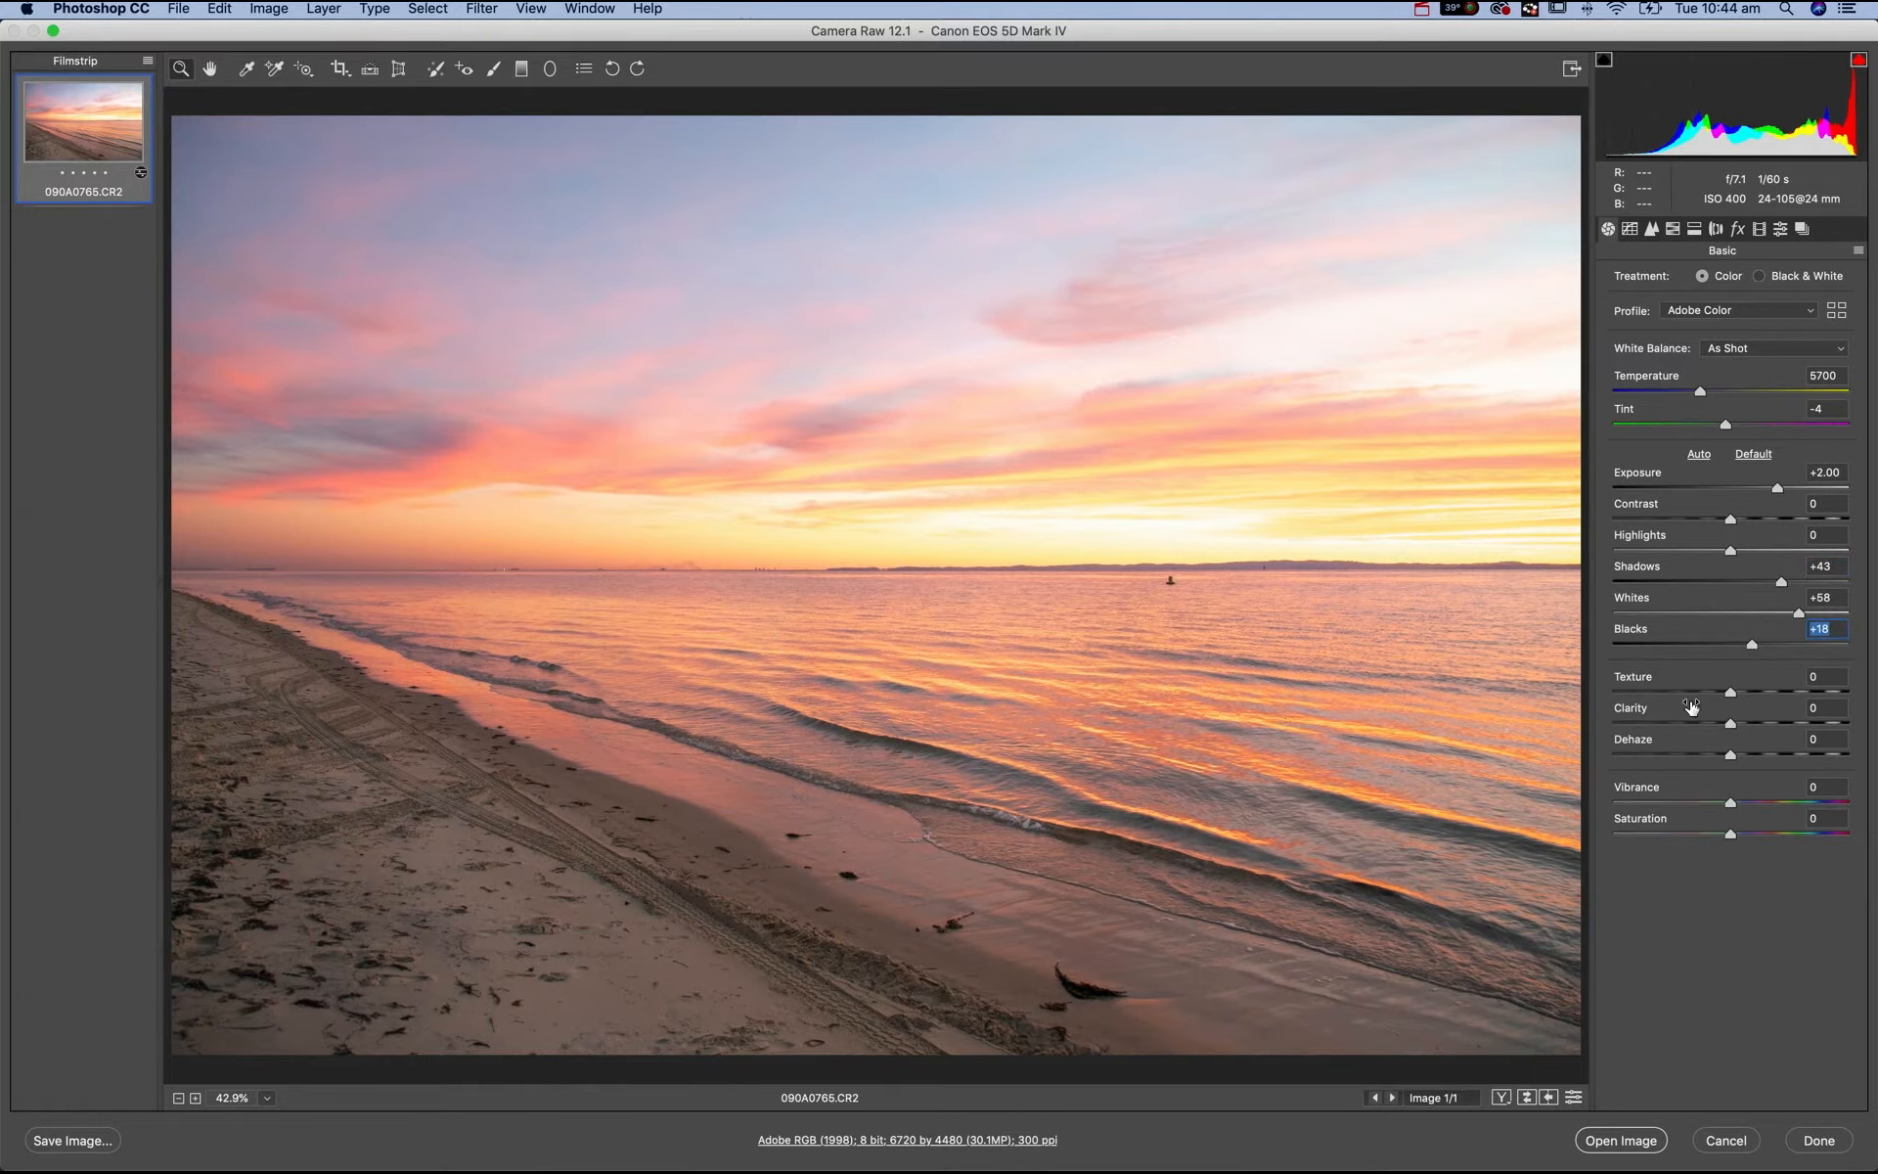
pyautogui.click(1797, 612)
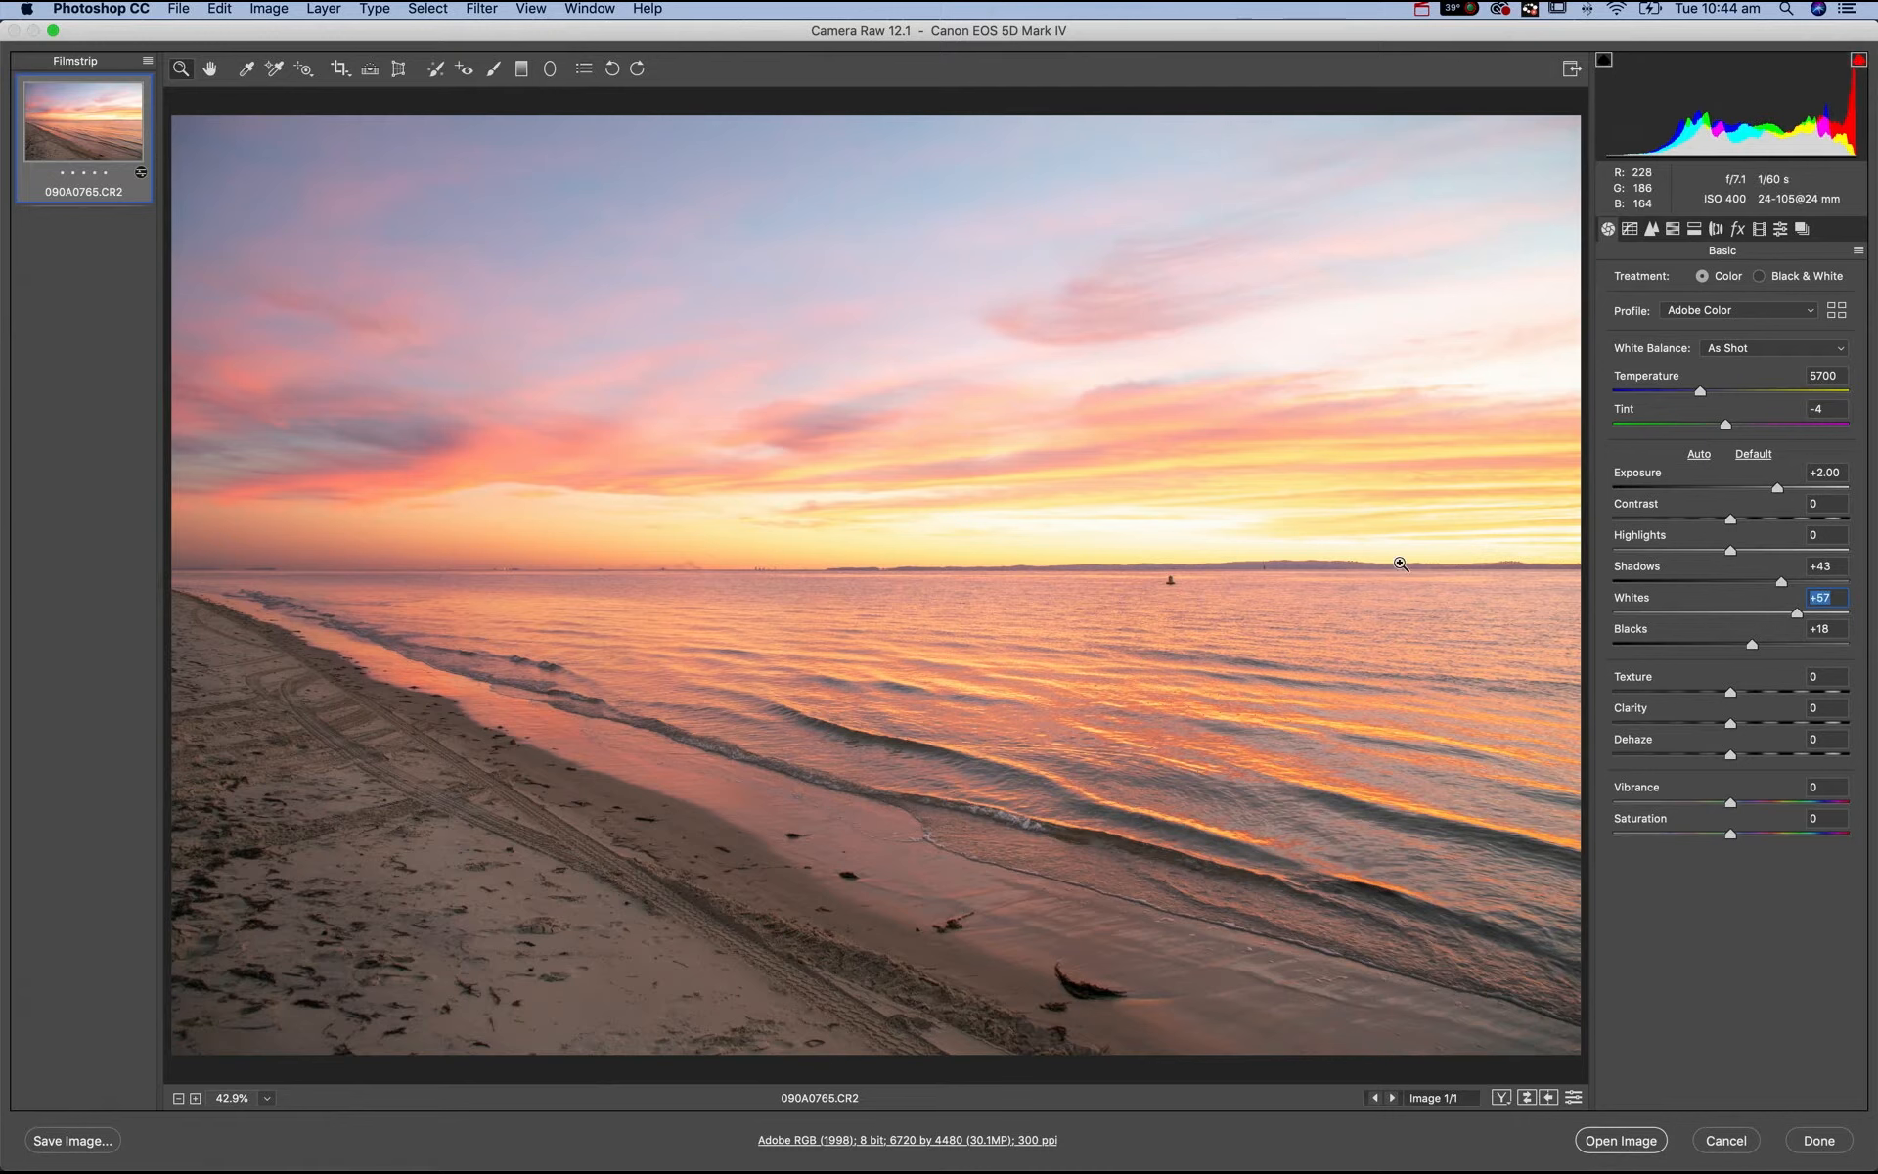
pyautogui.moveTo(1796, 617); pyautogui.dragTo(1799, 614)
pyautogui.moveTo(1797, 614); pyautogui.dragTo(1793, 616)
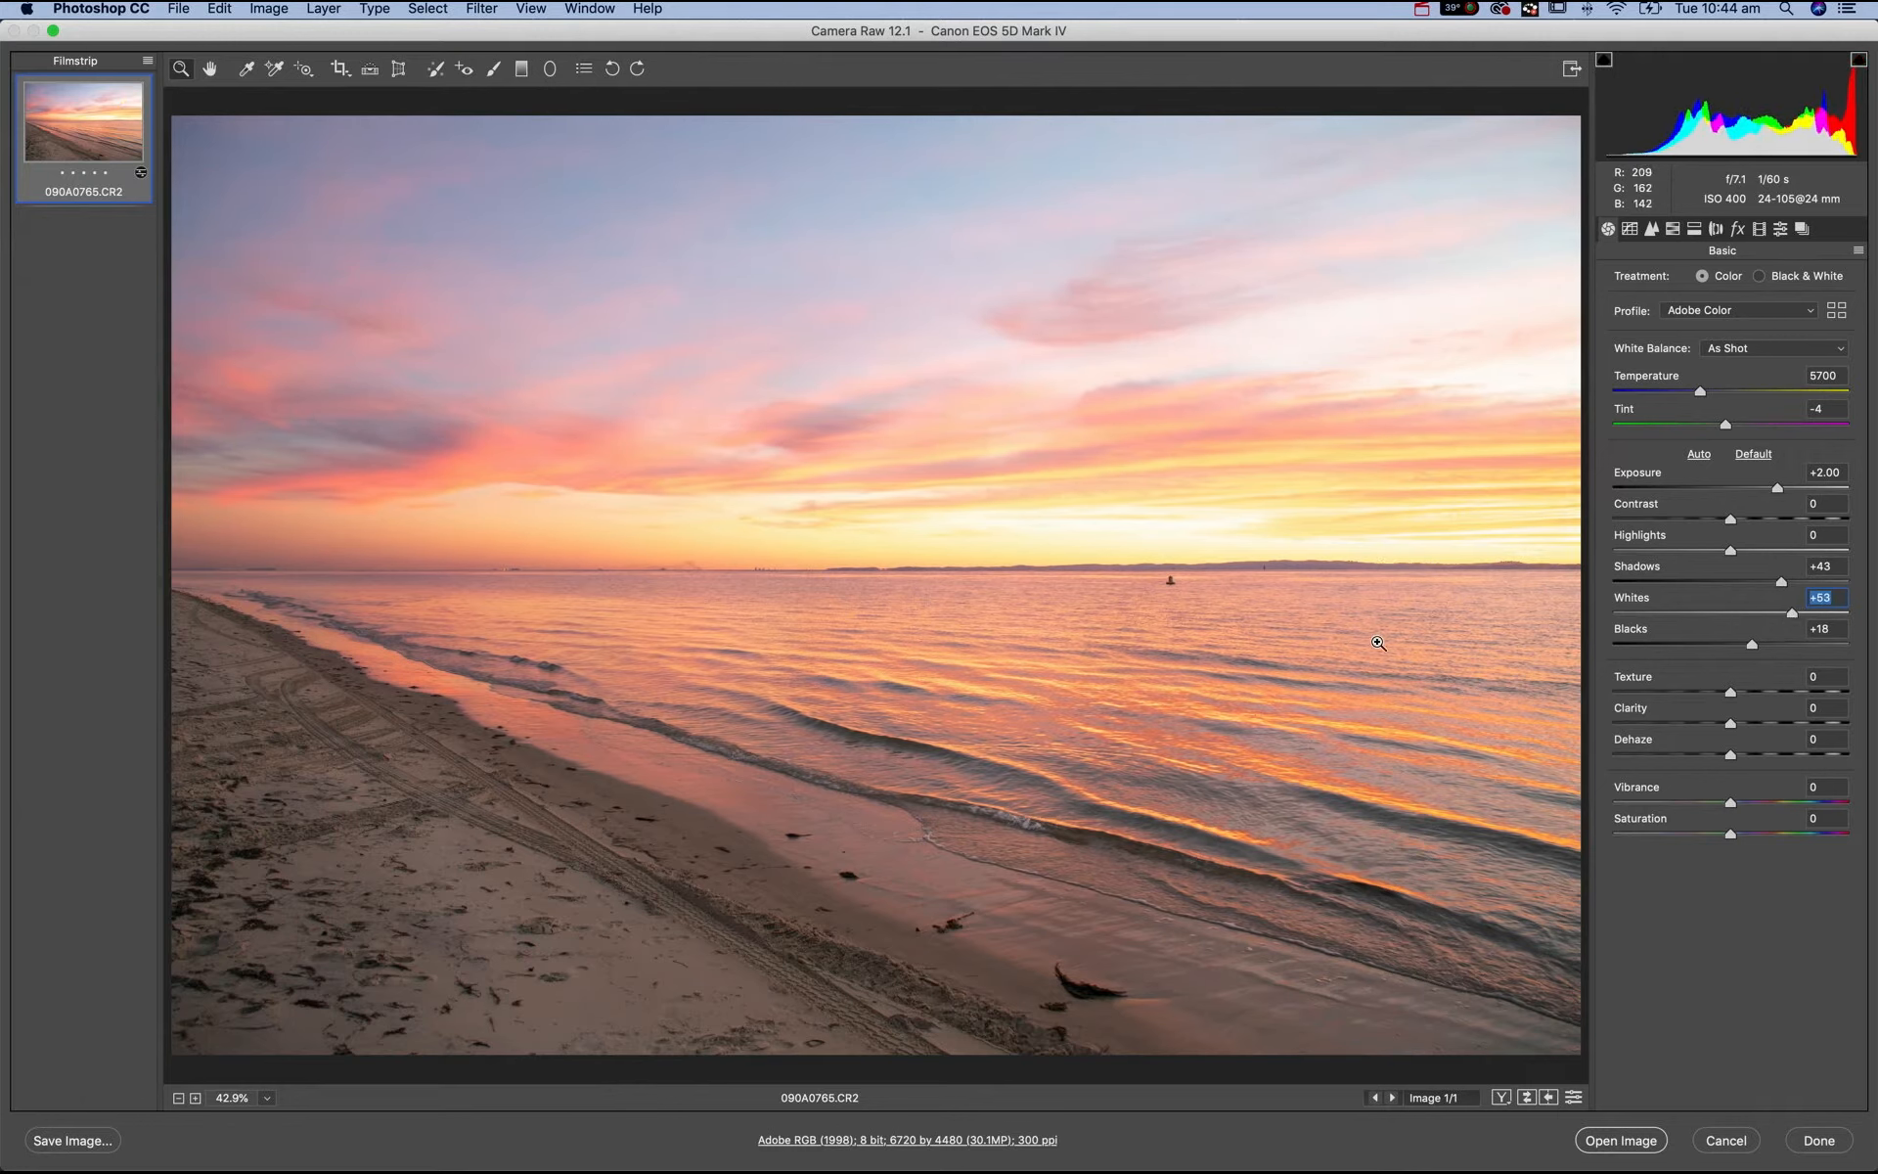
# - Warm the sunset colours with Saturation +4, Temperature 7050 and Tint +27
pyautogui.moveTo(1733, 833)
pyautogui.mouseDown()
pyautogui.moveTo(1764, 833)
pyautogui.moveTo(1736, 834)
pyautogui.mouseUp()
pyautogui.moveTo(1706, 390); pyautogui.dragTo(1763, 424)
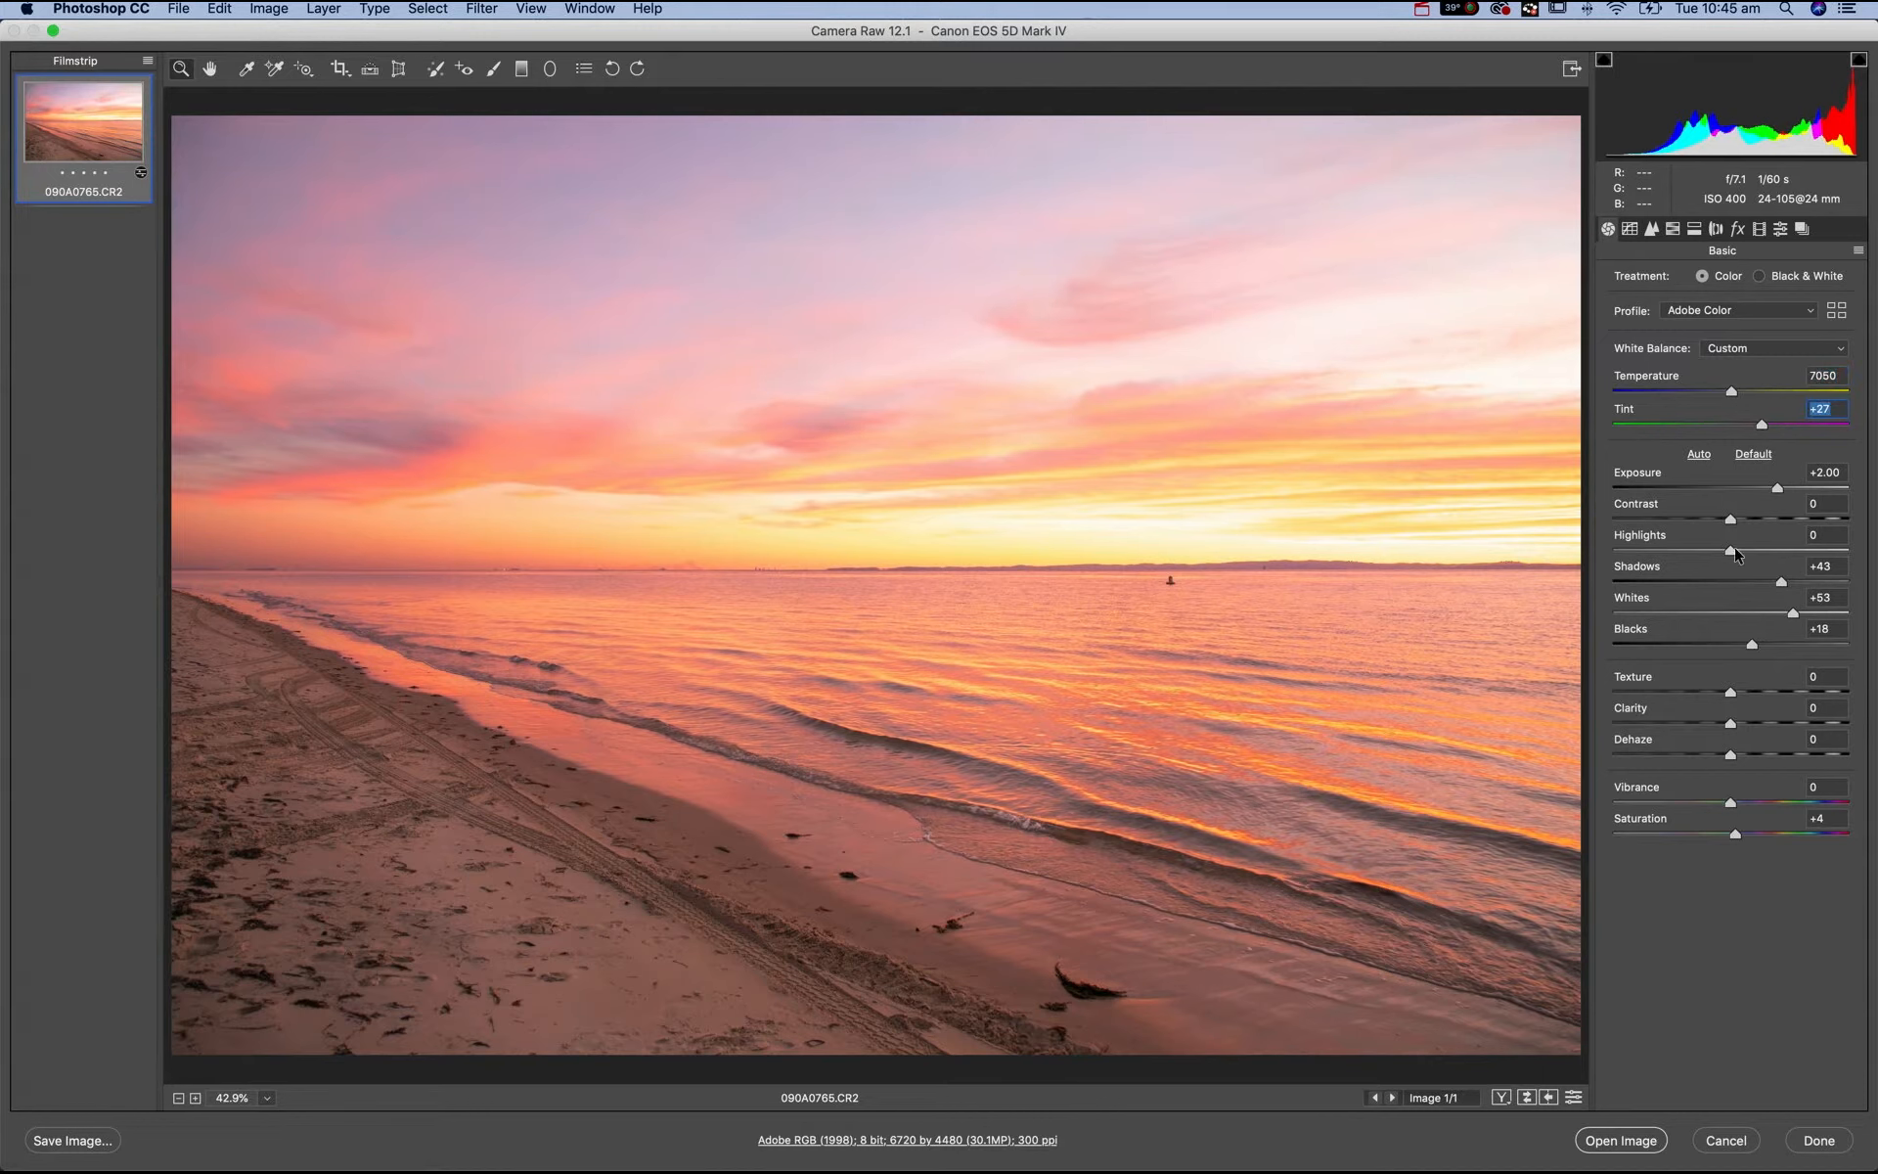
pyautogui.press('shift')
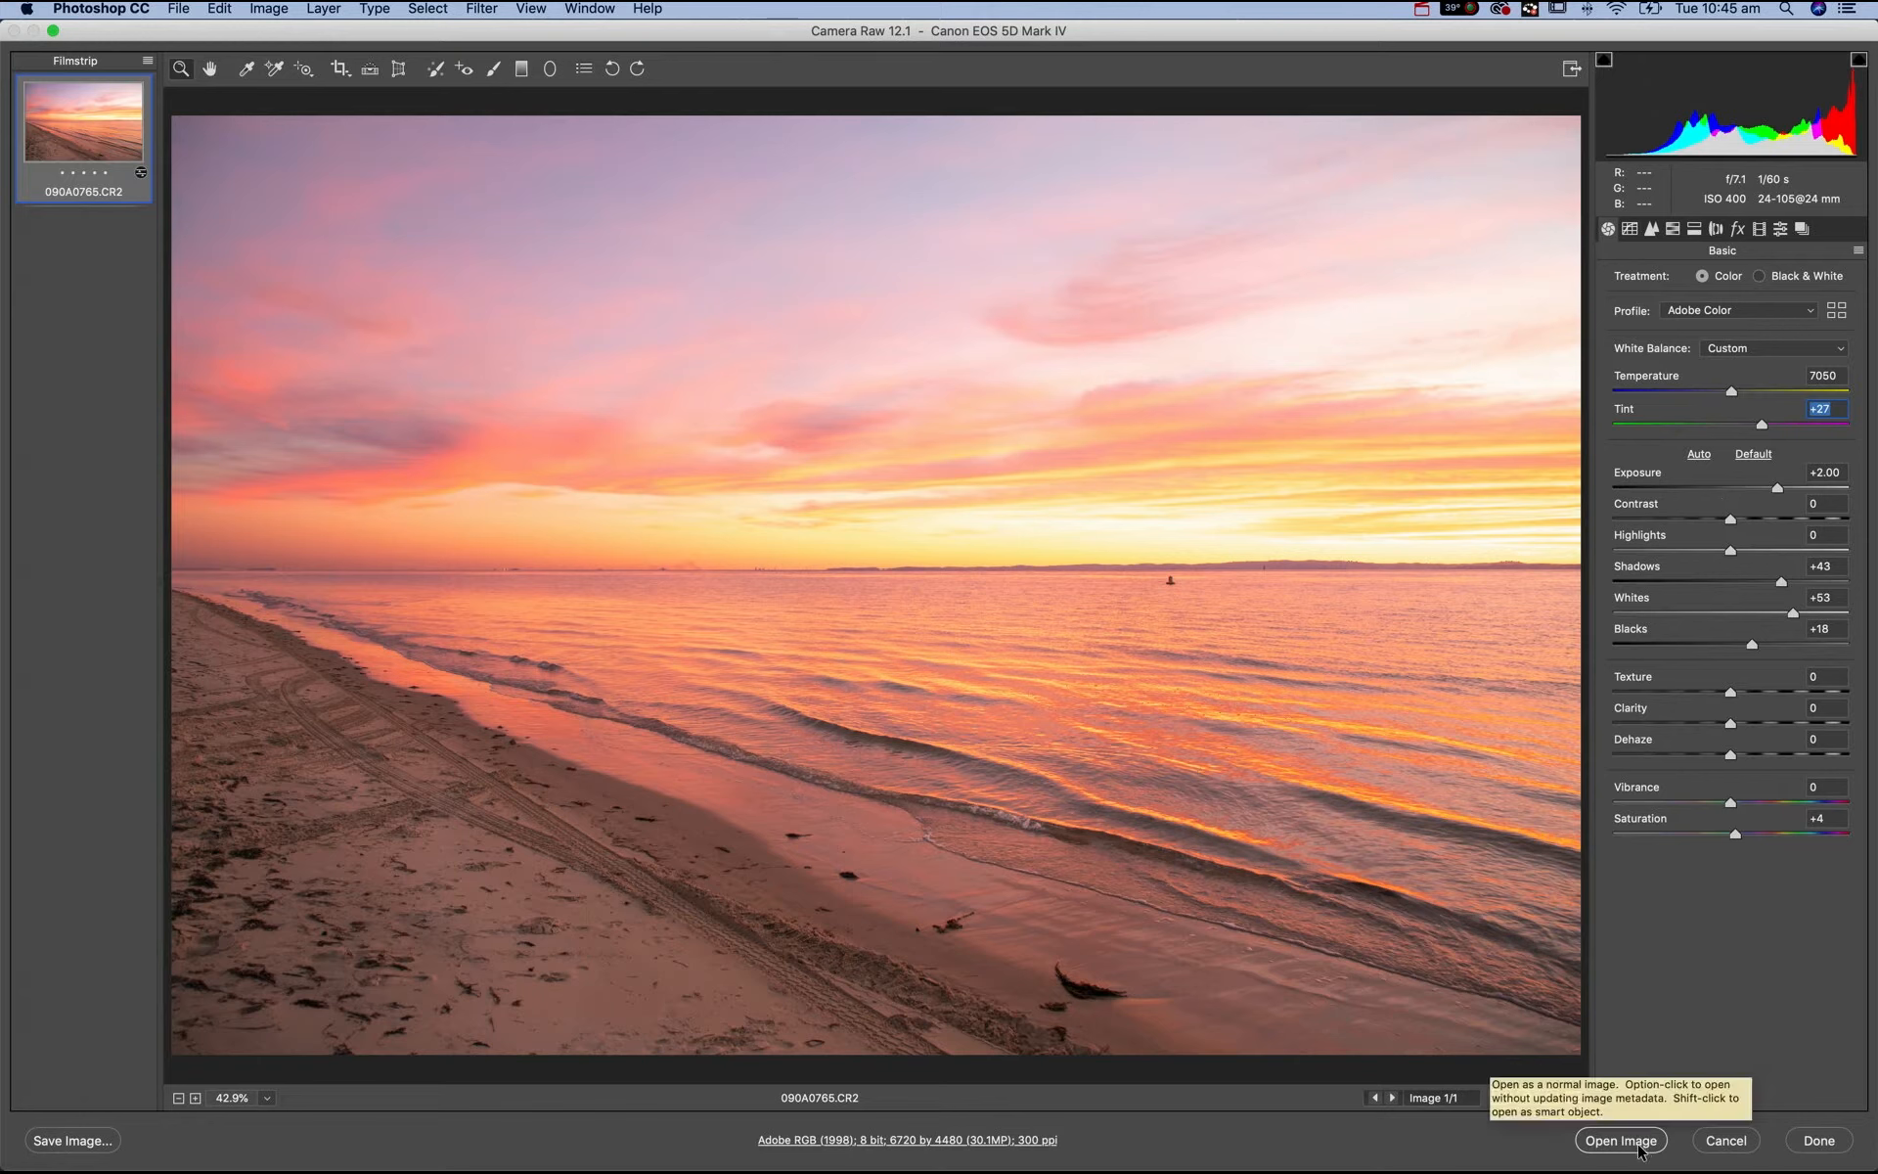
pyautogui.press('shift')
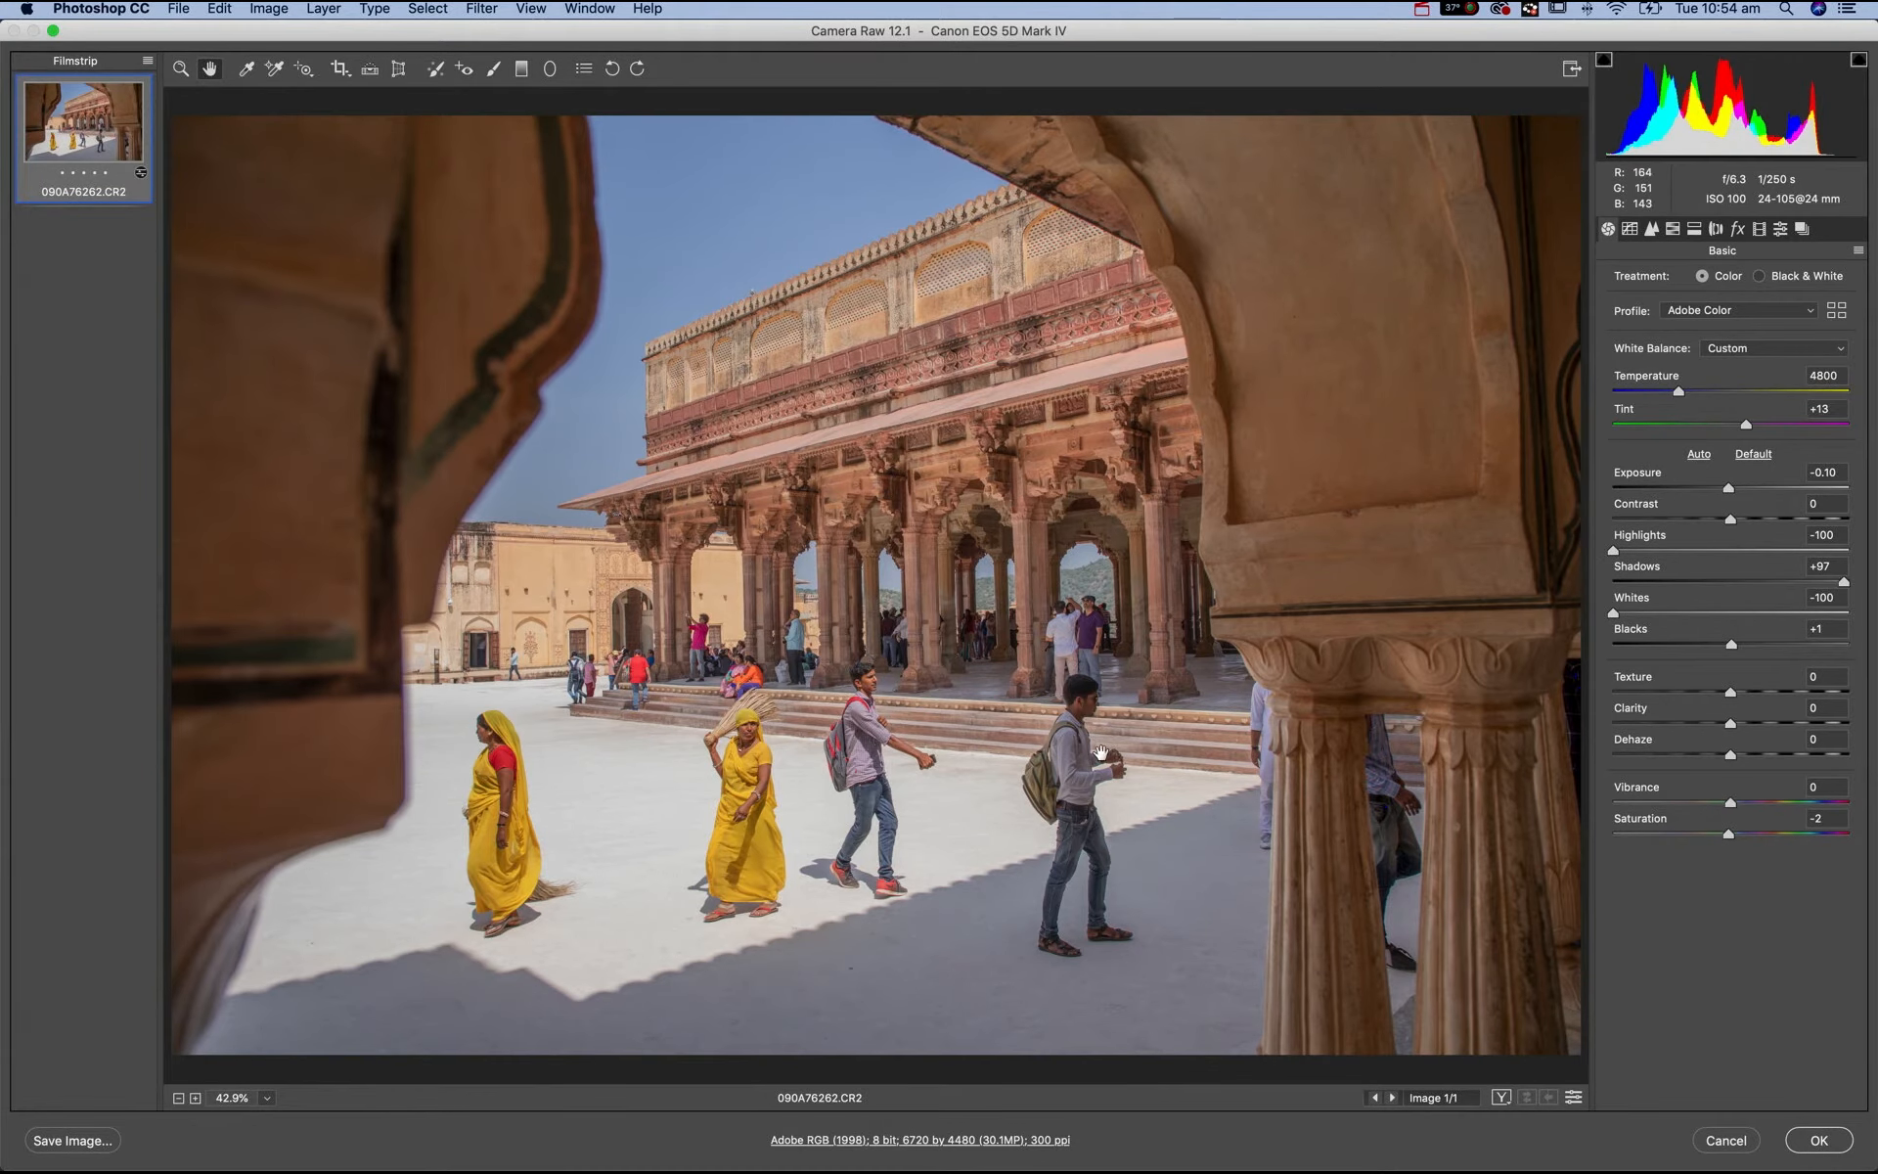
# - Examine the shadow detail of the people and columns in the raw courtyard photo at 300% and 400% magnification
pyautogui.press('super+plus')
pyautogui.press('super+plus')
pyautogui.press('super+plus')
pyautogui.press('super+plus')
pyautogui.press('super+plus')
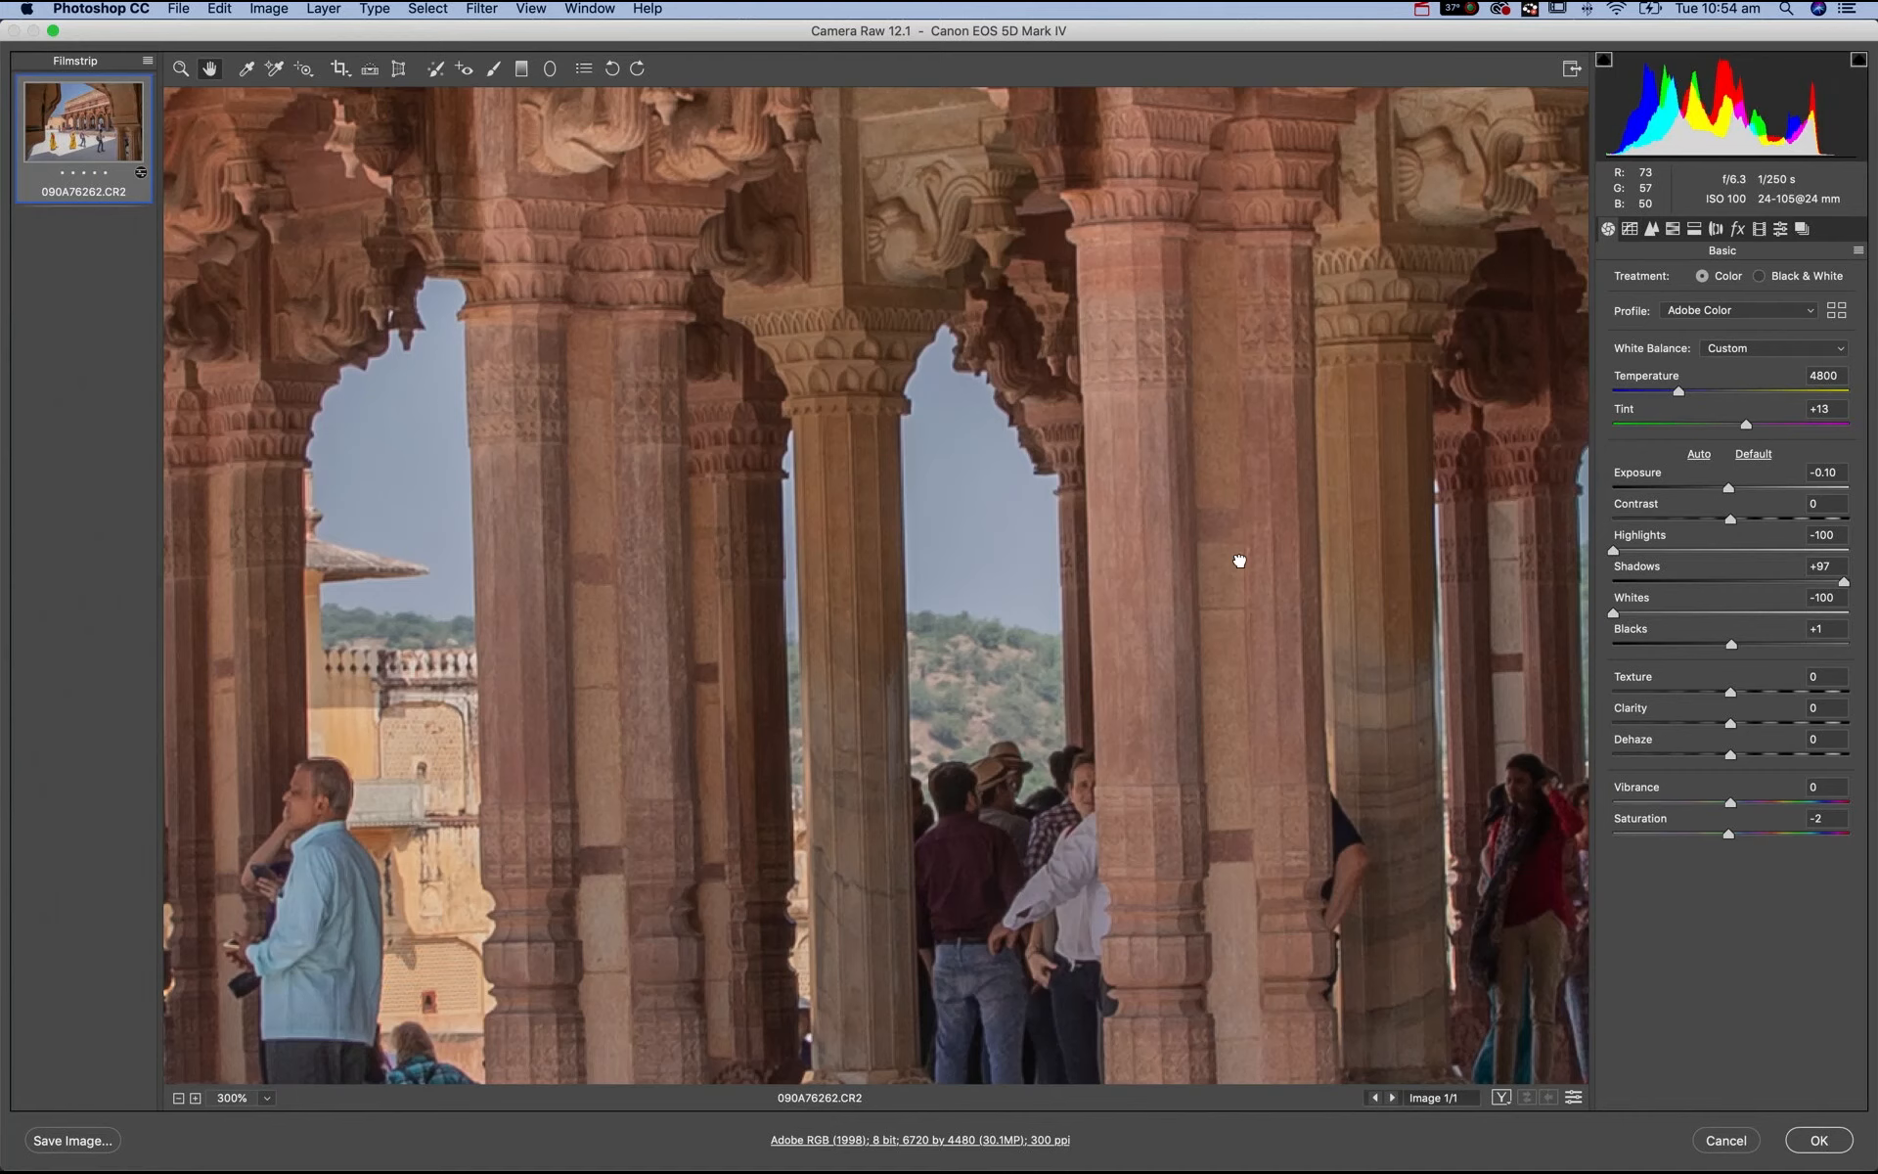
pyautogui.moveTo(1240, 560); pyautogui.dragTo(1162, 314)
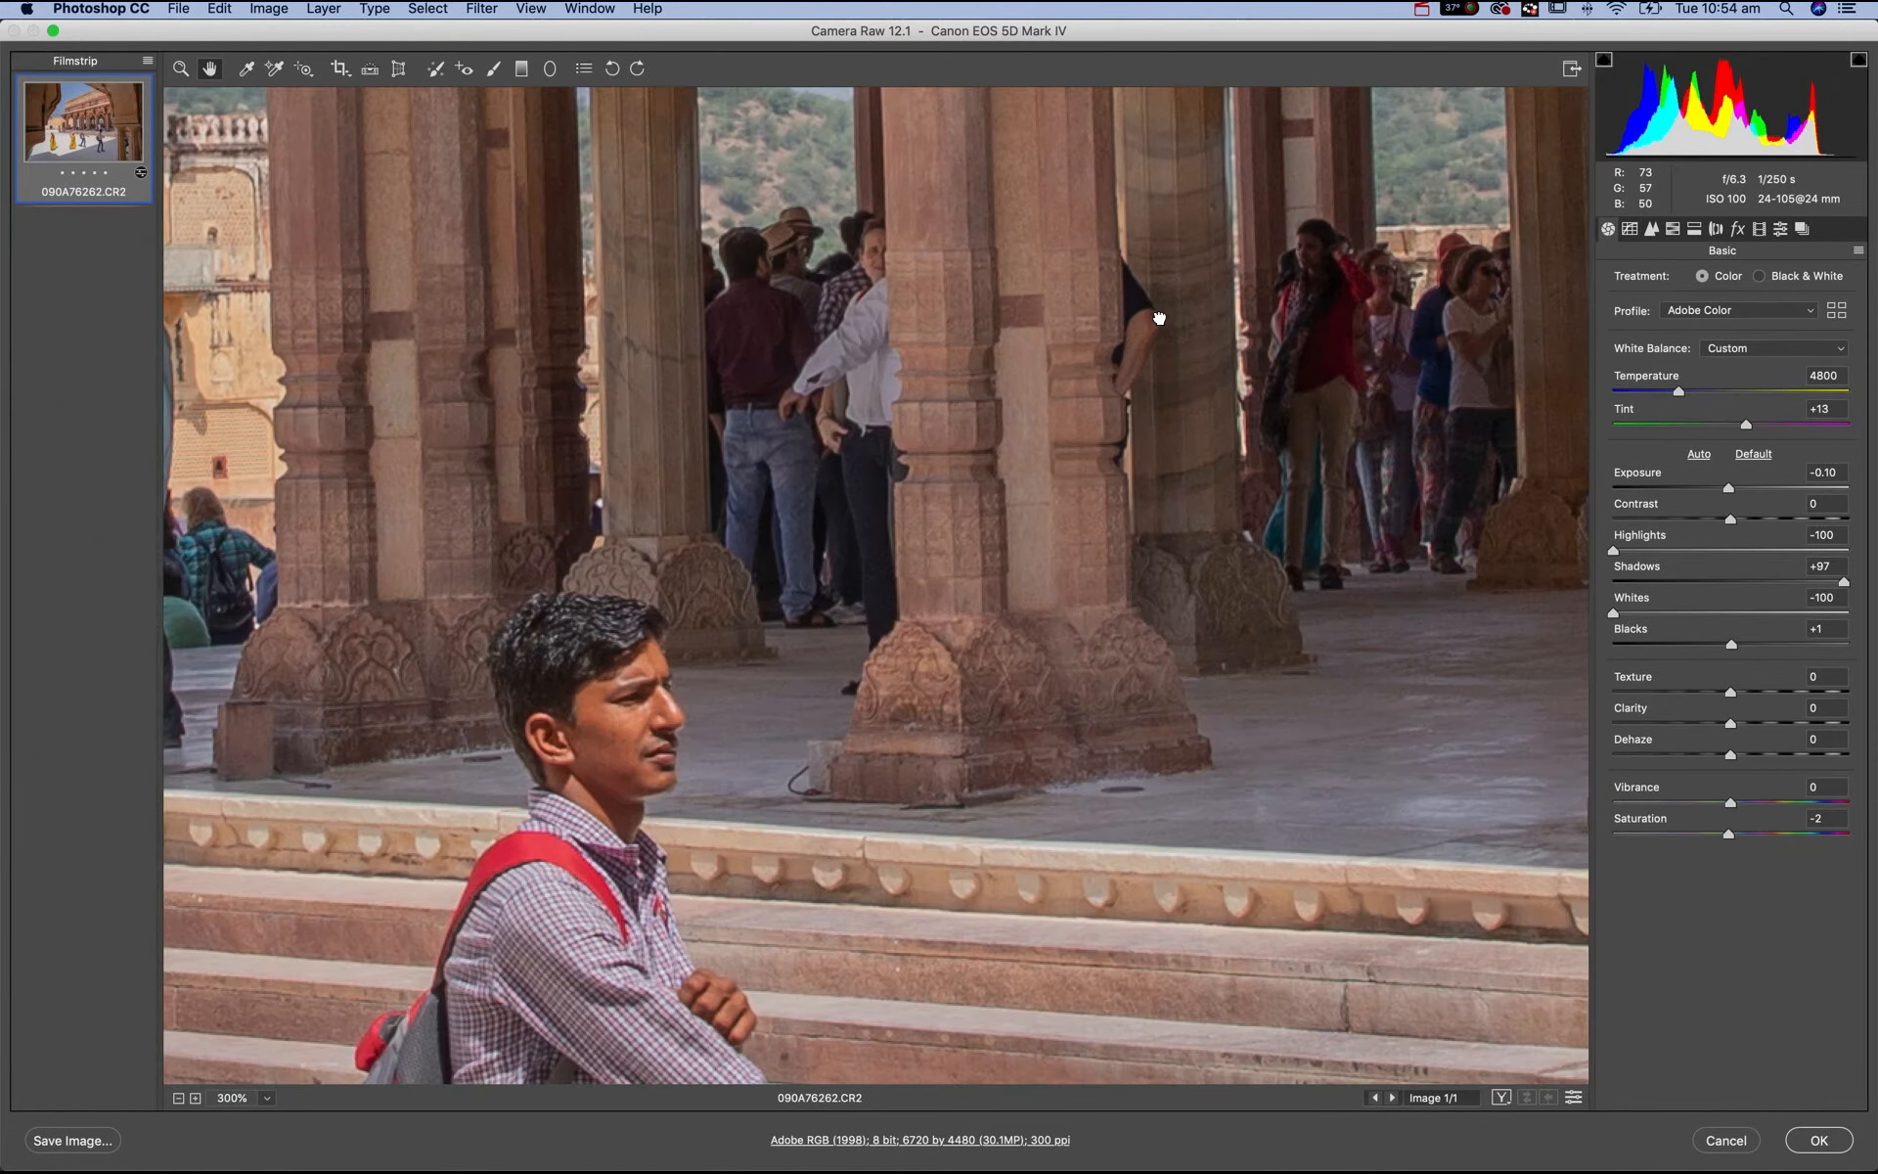
pyautogui.moveTo(1375, 921); pyautogui.dragTo(431, 347)
pyautogui.moveTo(1164, 660); pyautogui.dragTo(980, 711)
pyautogui.moveTo(1068, 408); pyautogui.dragTo(882, 501)
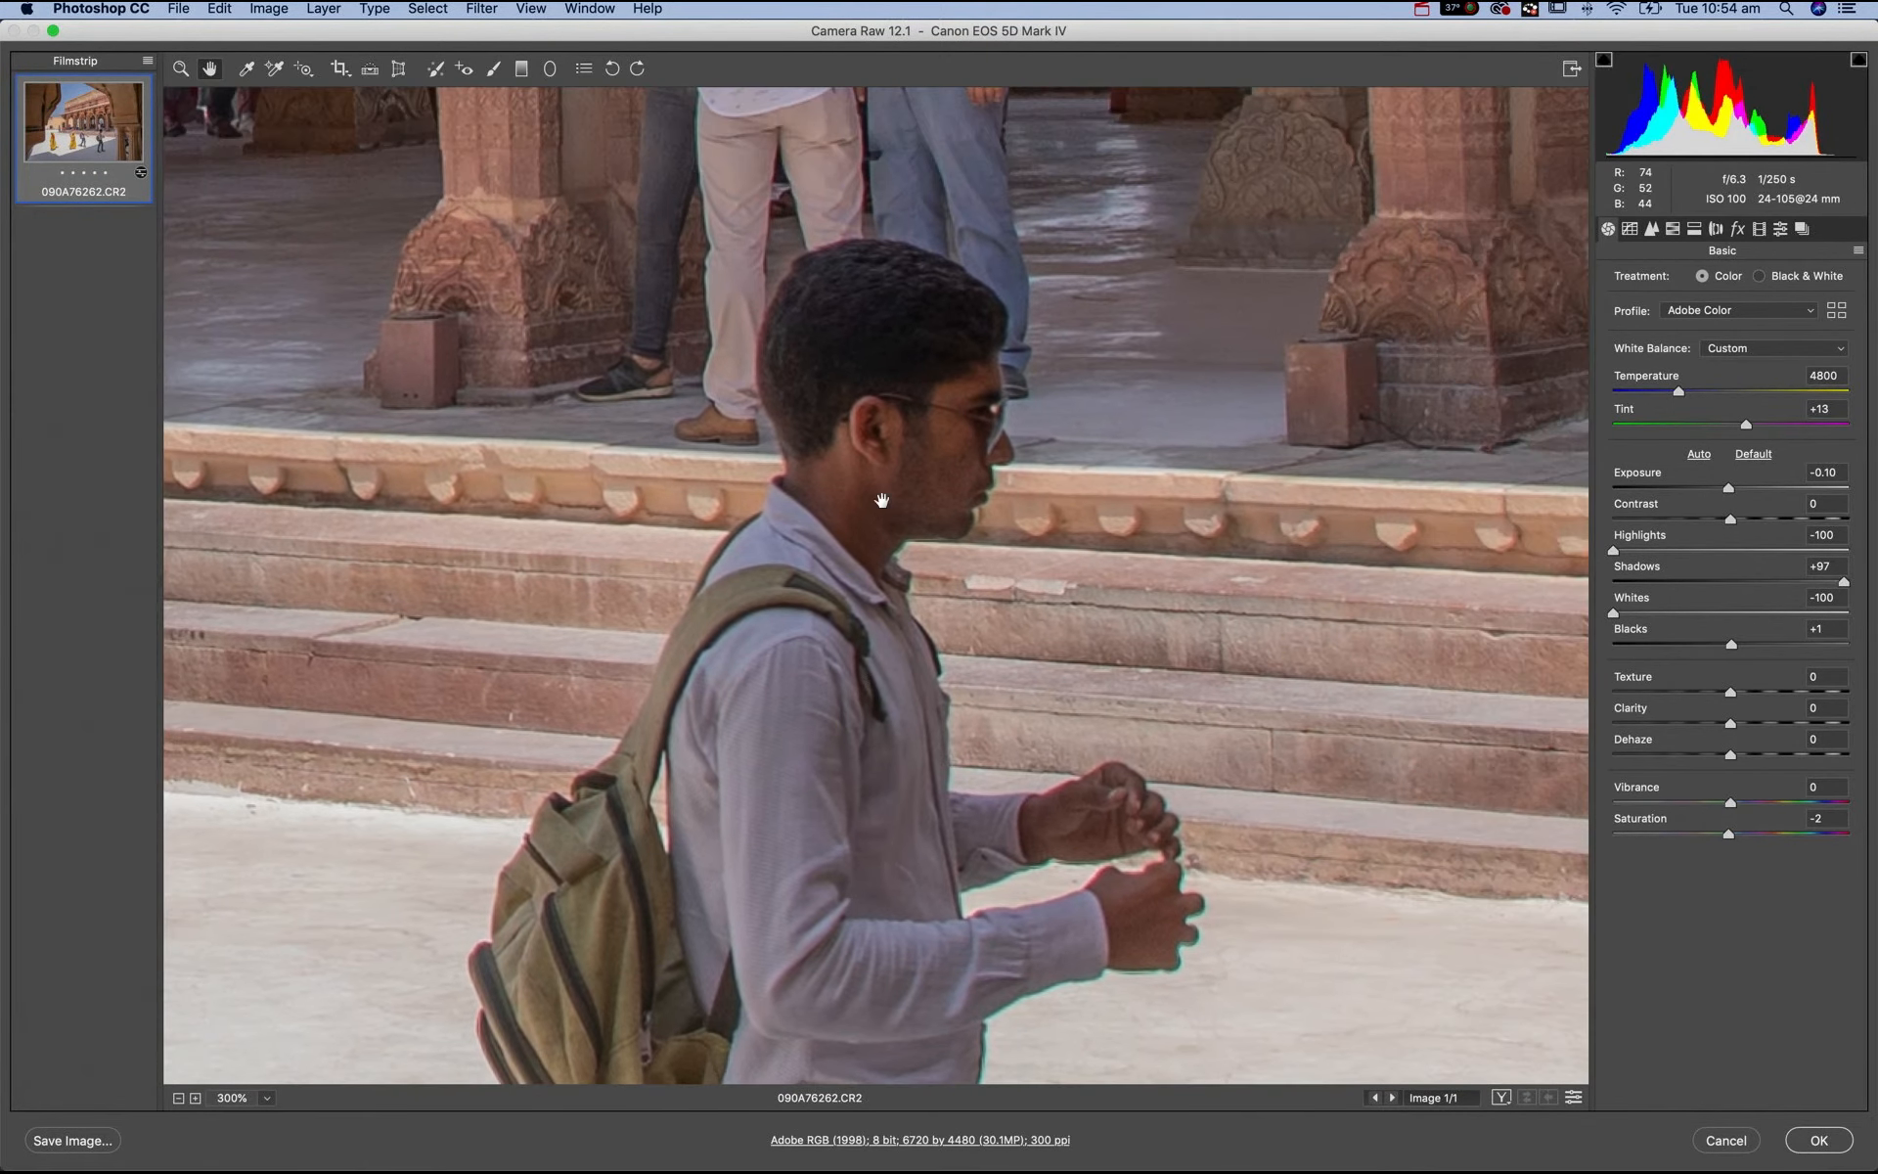
pyautogui.press('super+plus')
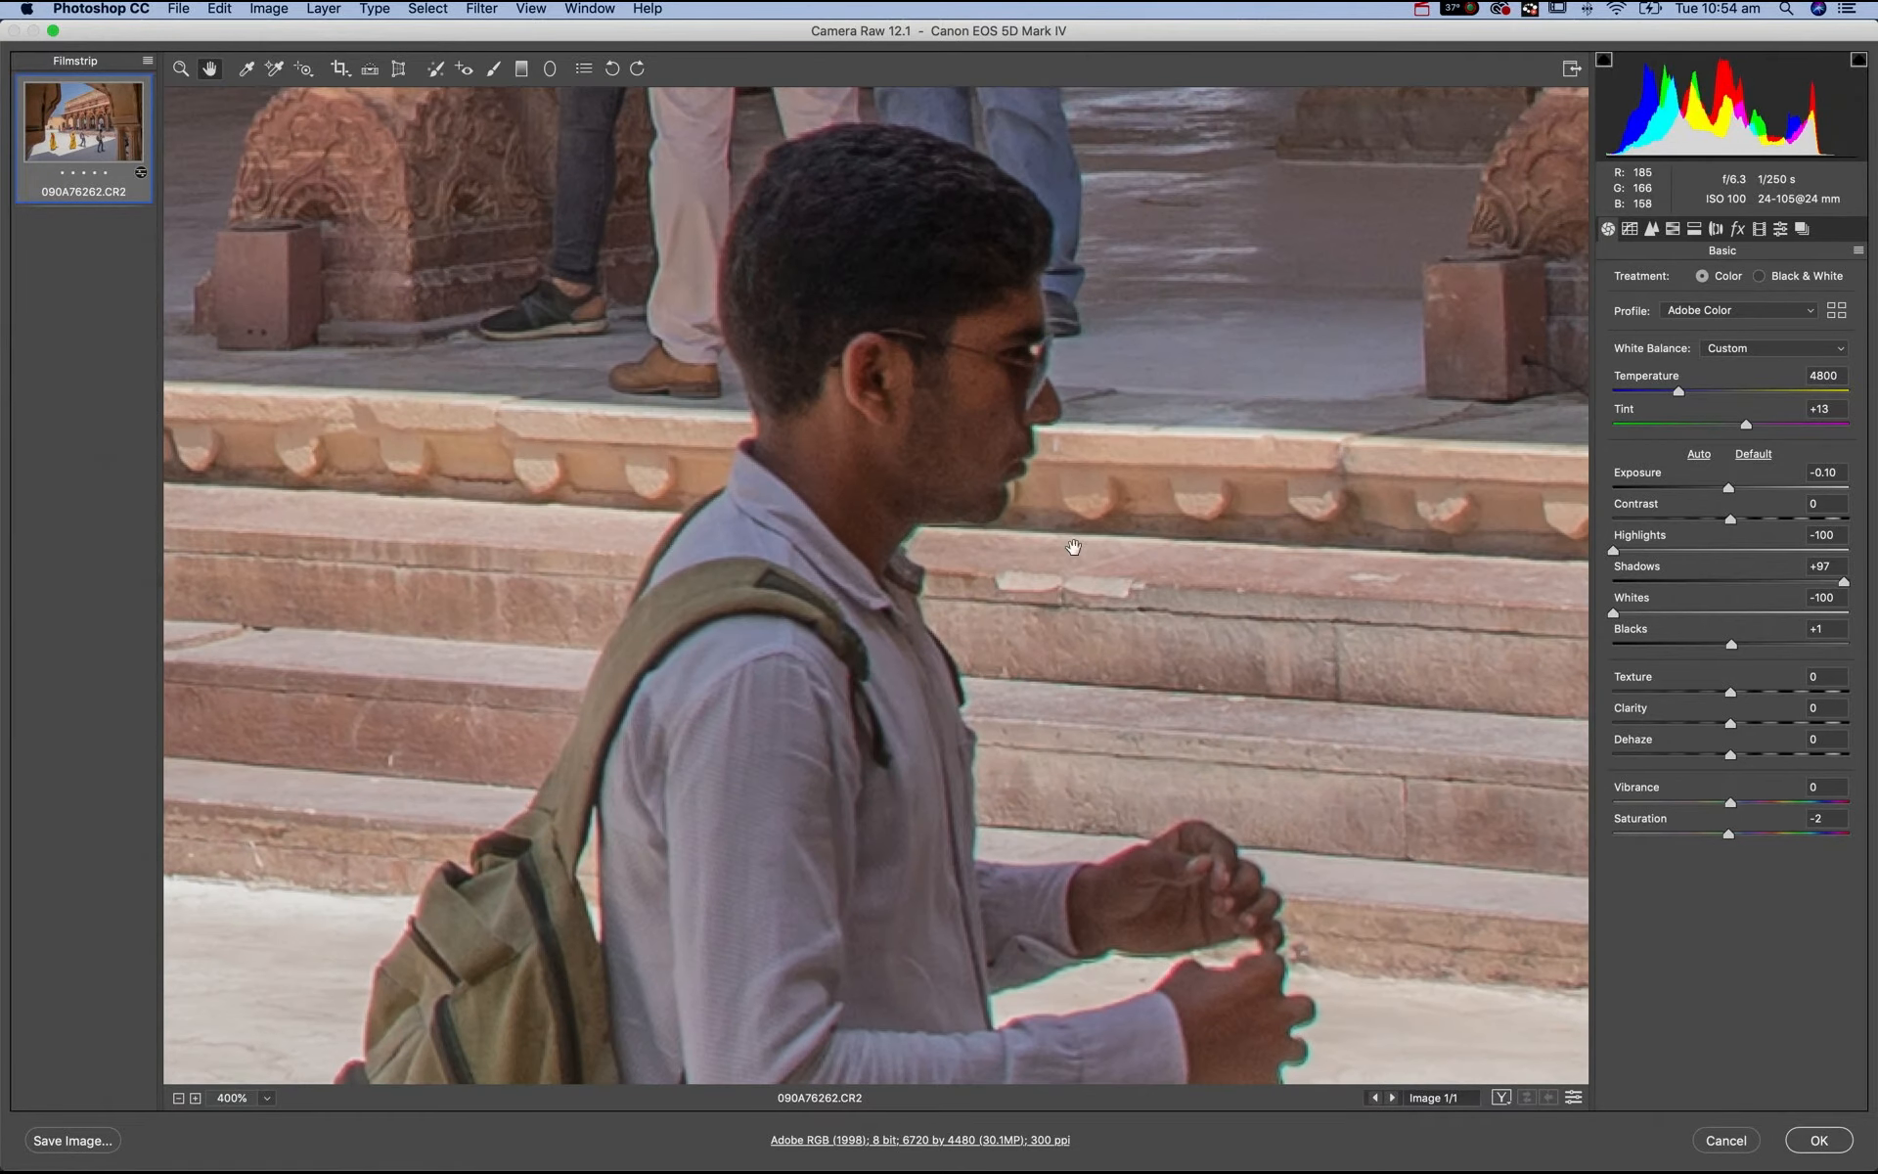
pyautogui.moveTo(1048, 508); pyautogui.dragTo(1057, 669)
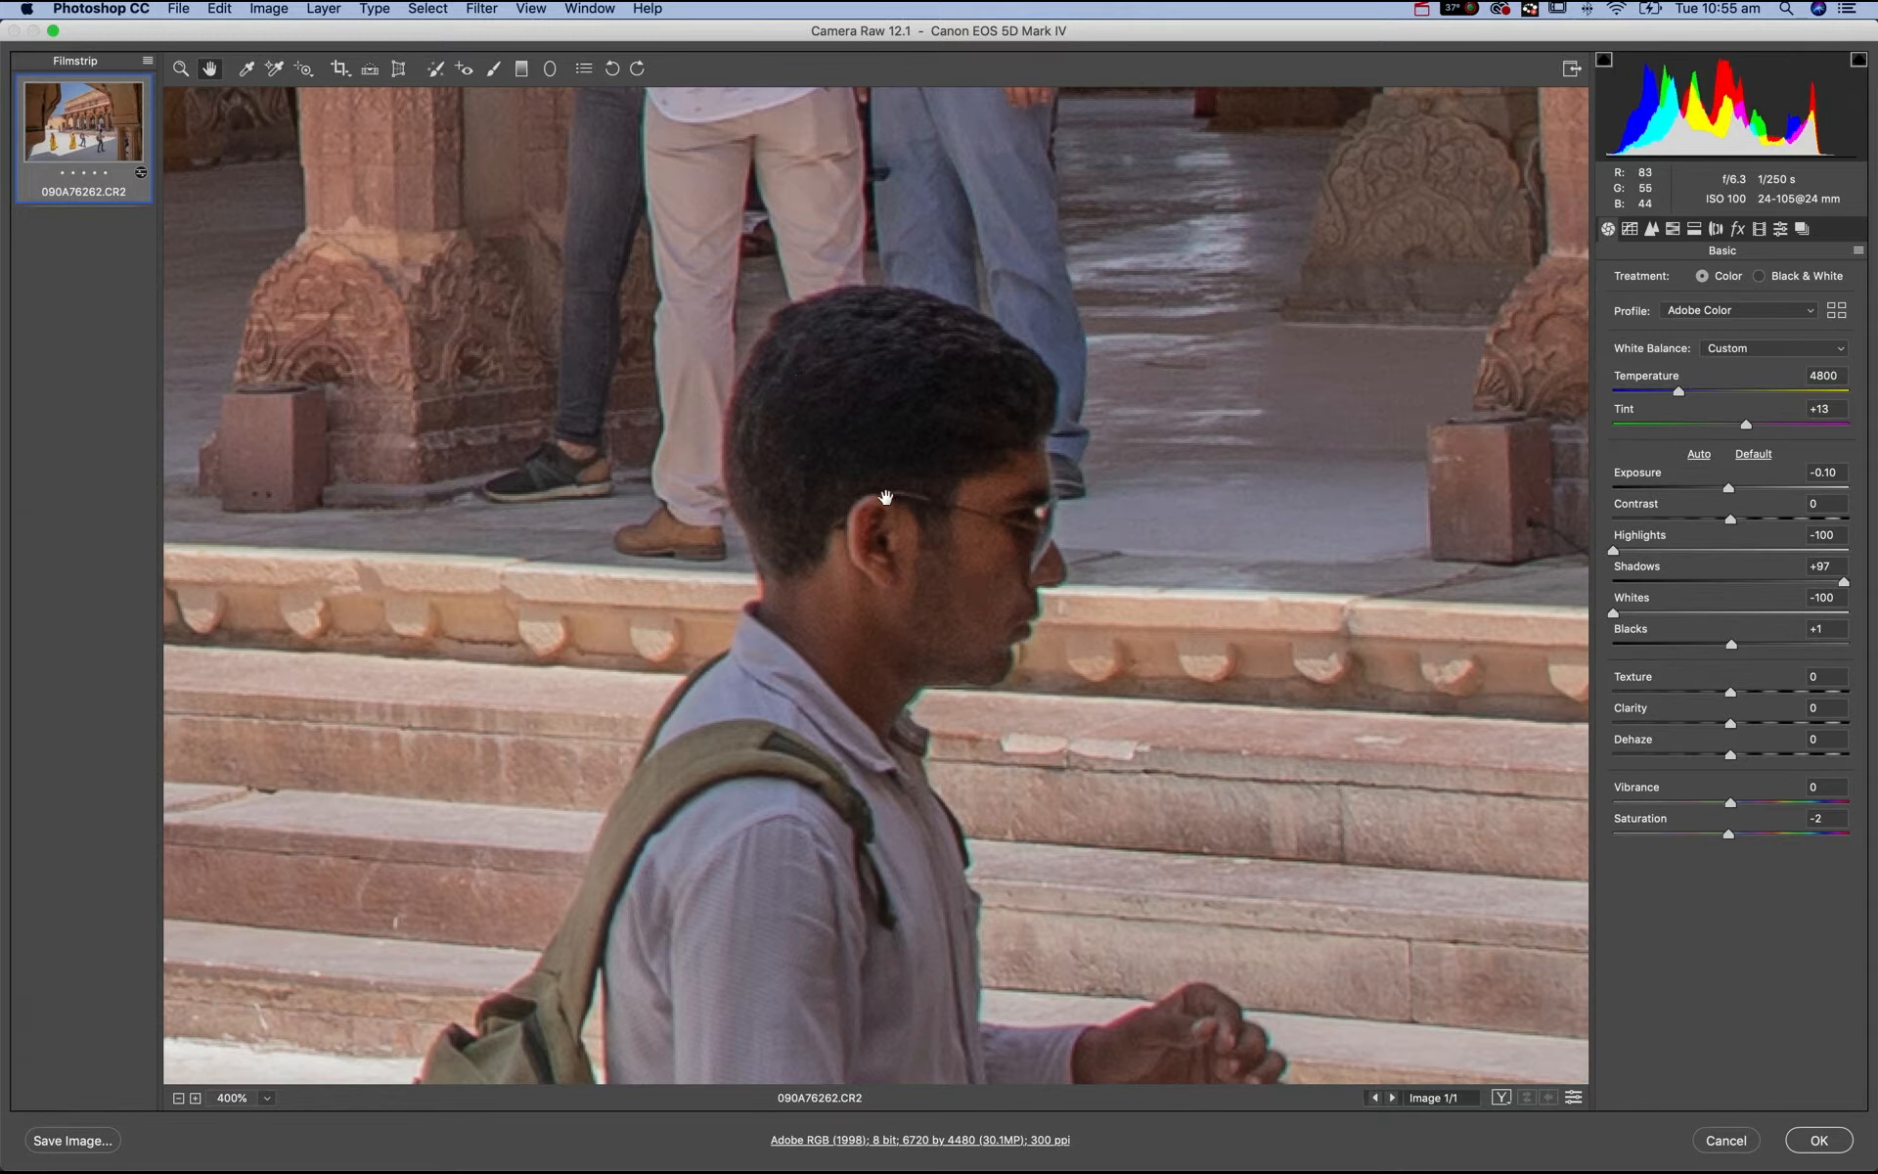
# - Set up the Adjustment Brush with a size of 5 and a feather of 54
pyautogui.click(494, 69)
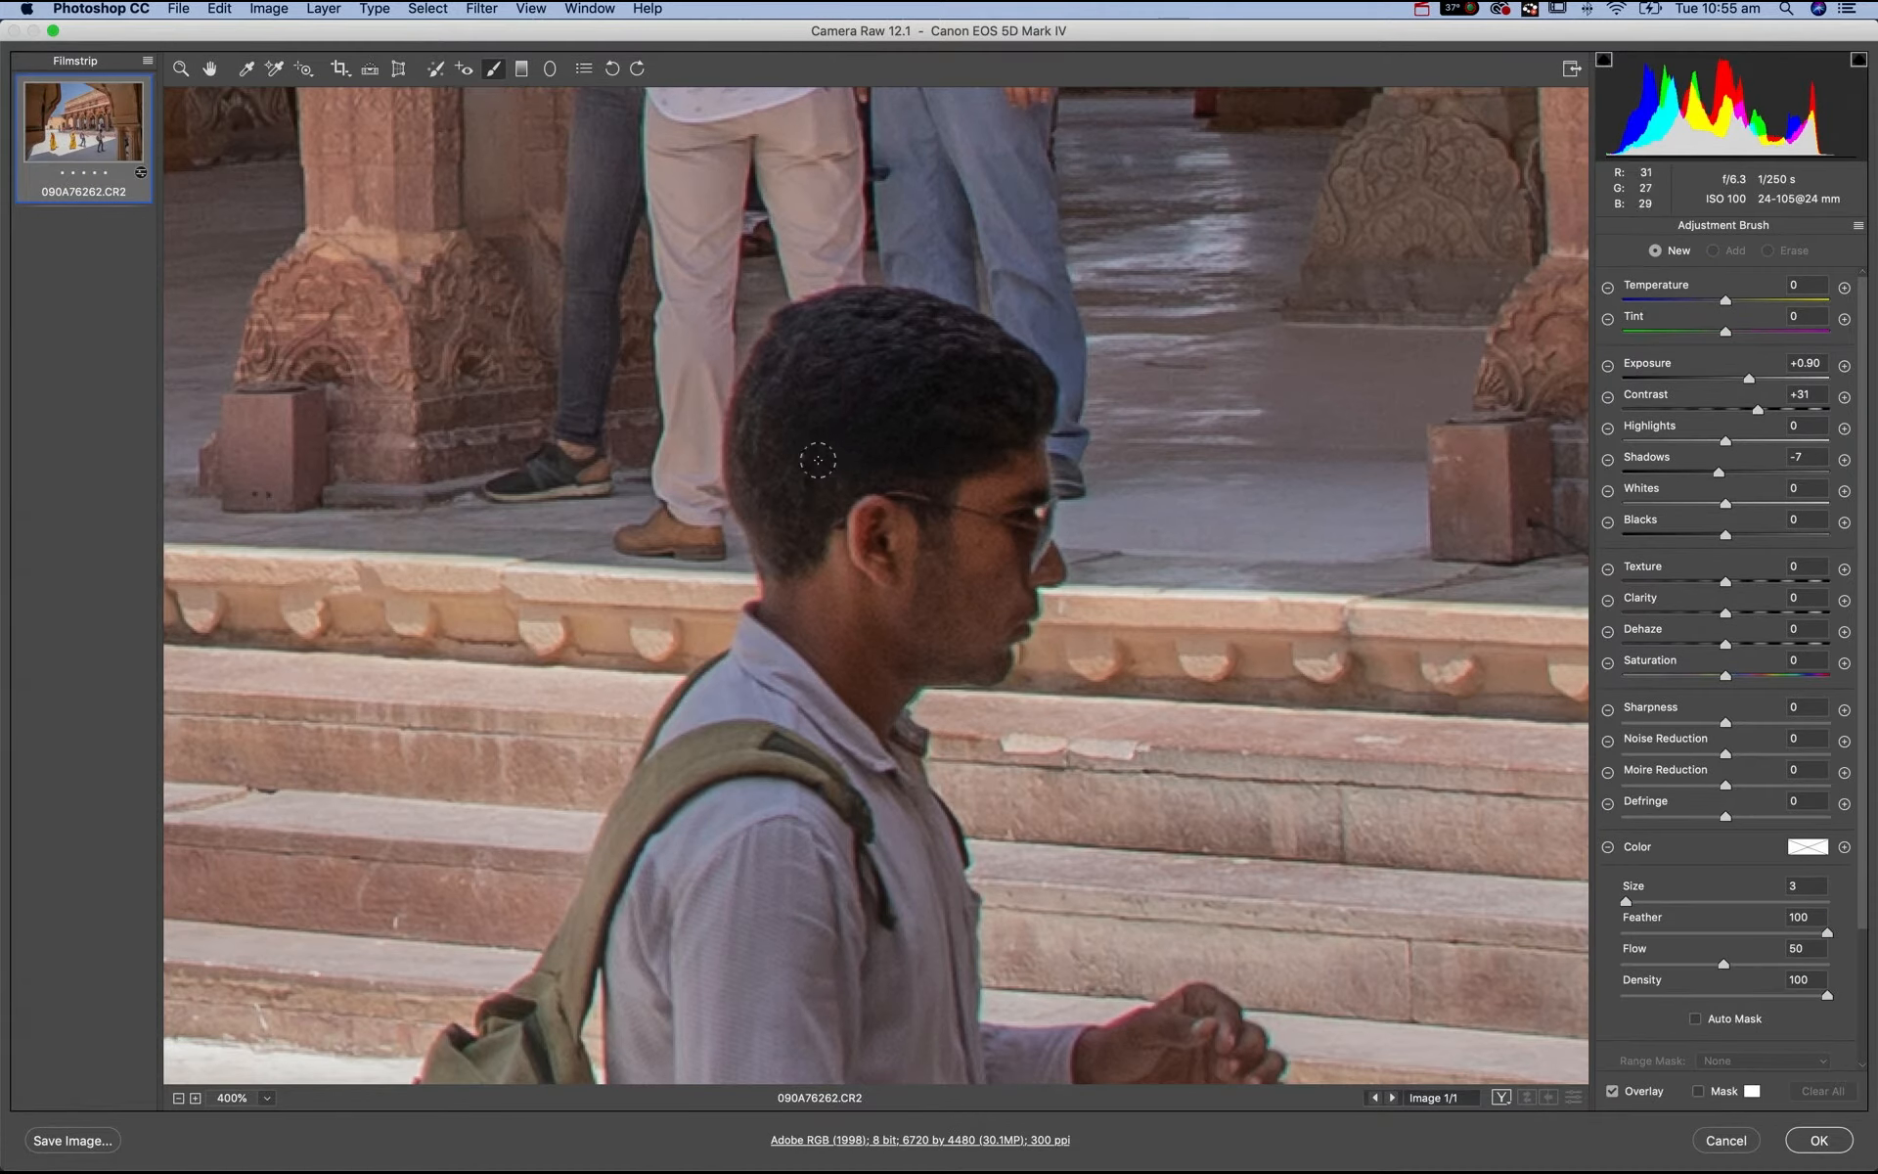
pyautogui.click(1662, 902)
pyautogui.click(1629, 901)
pyautogui.moveTo(1826, 936); pyautogui.dragTo(1789, 937)
pyautogui.moveTo(1732, 942); pyautogui.dragTo(1730, 942)
pyautogui.click(1791, 915)
# - Set the brush colour to green with hue 139 and saturation 100, and paint over the backpacker's hair and face
pyautogui.click(1809, 849)
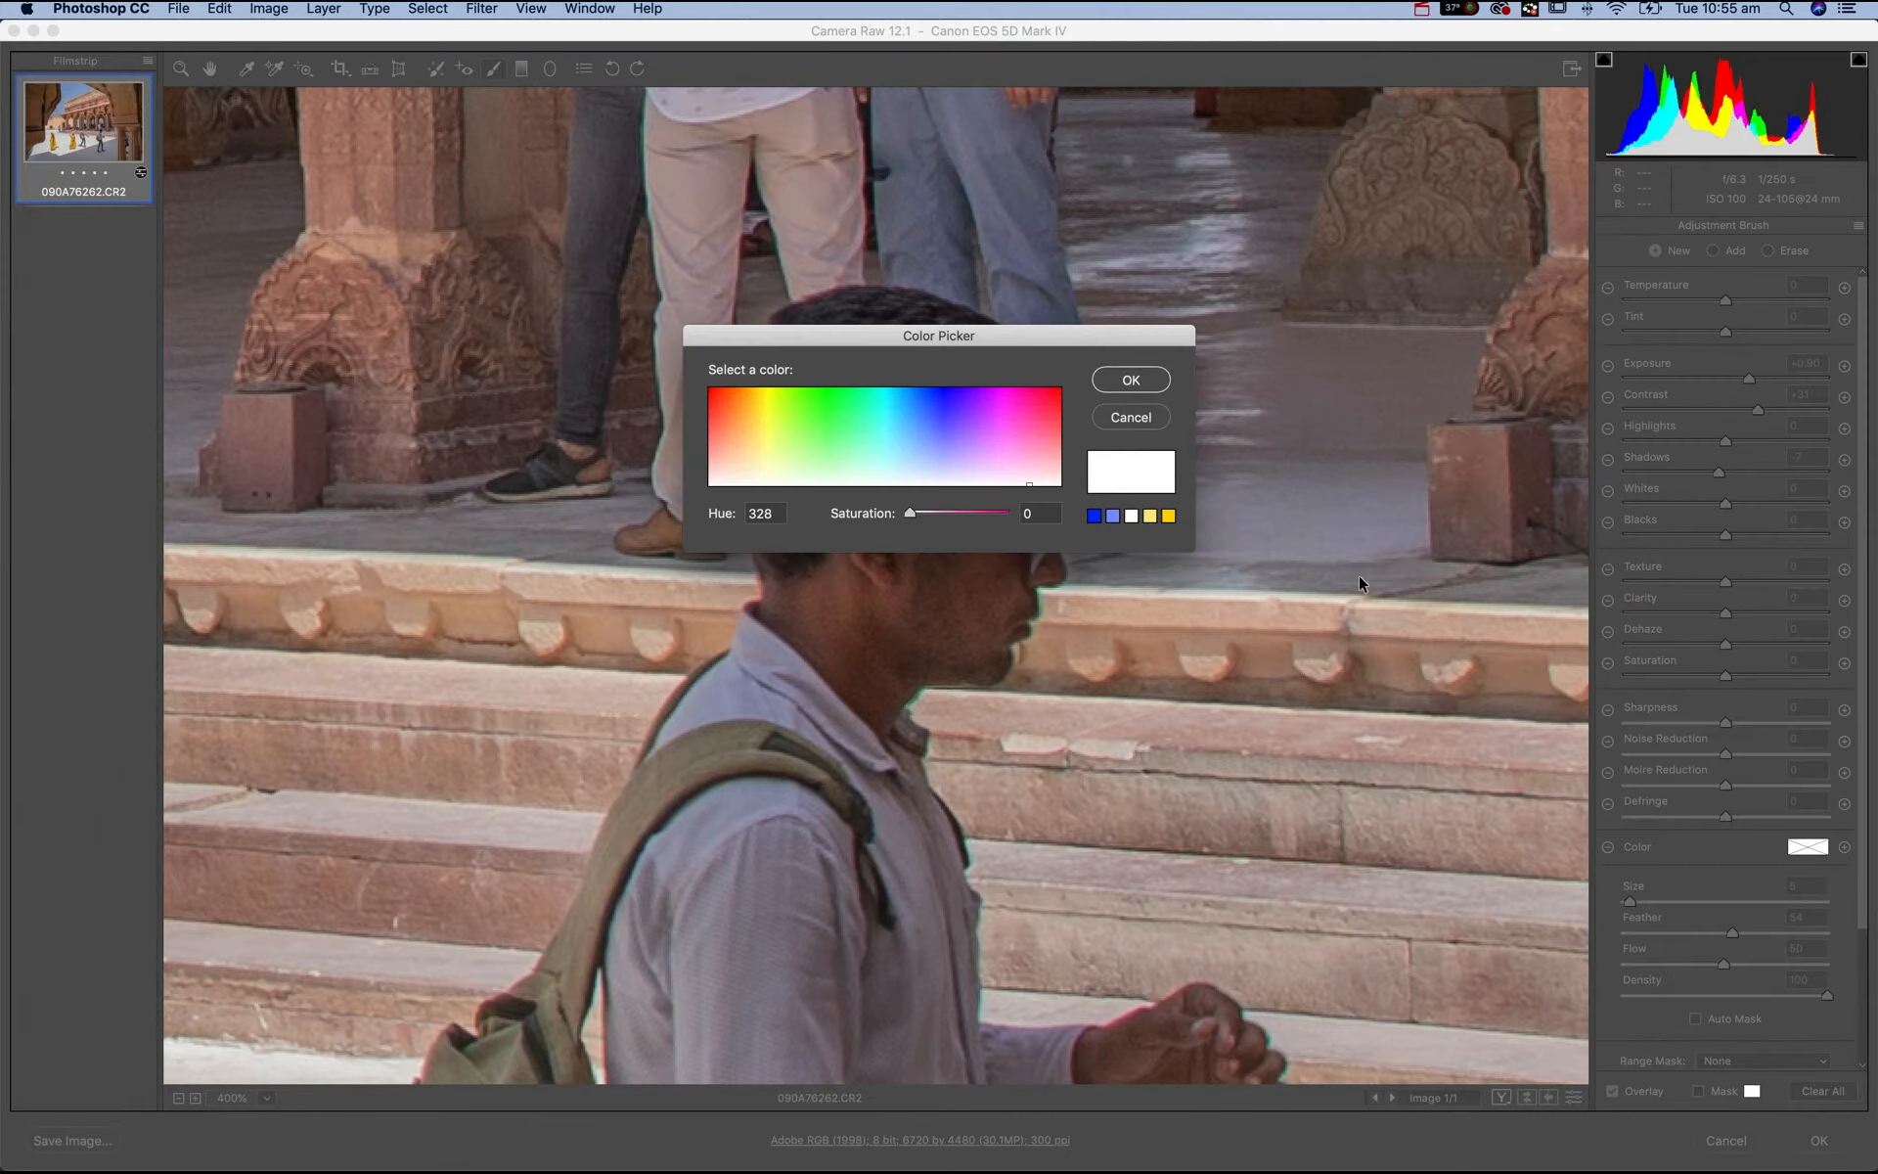
pyautogui.moveTo(1013, 411); pyautogui.dragTo(848, 378)
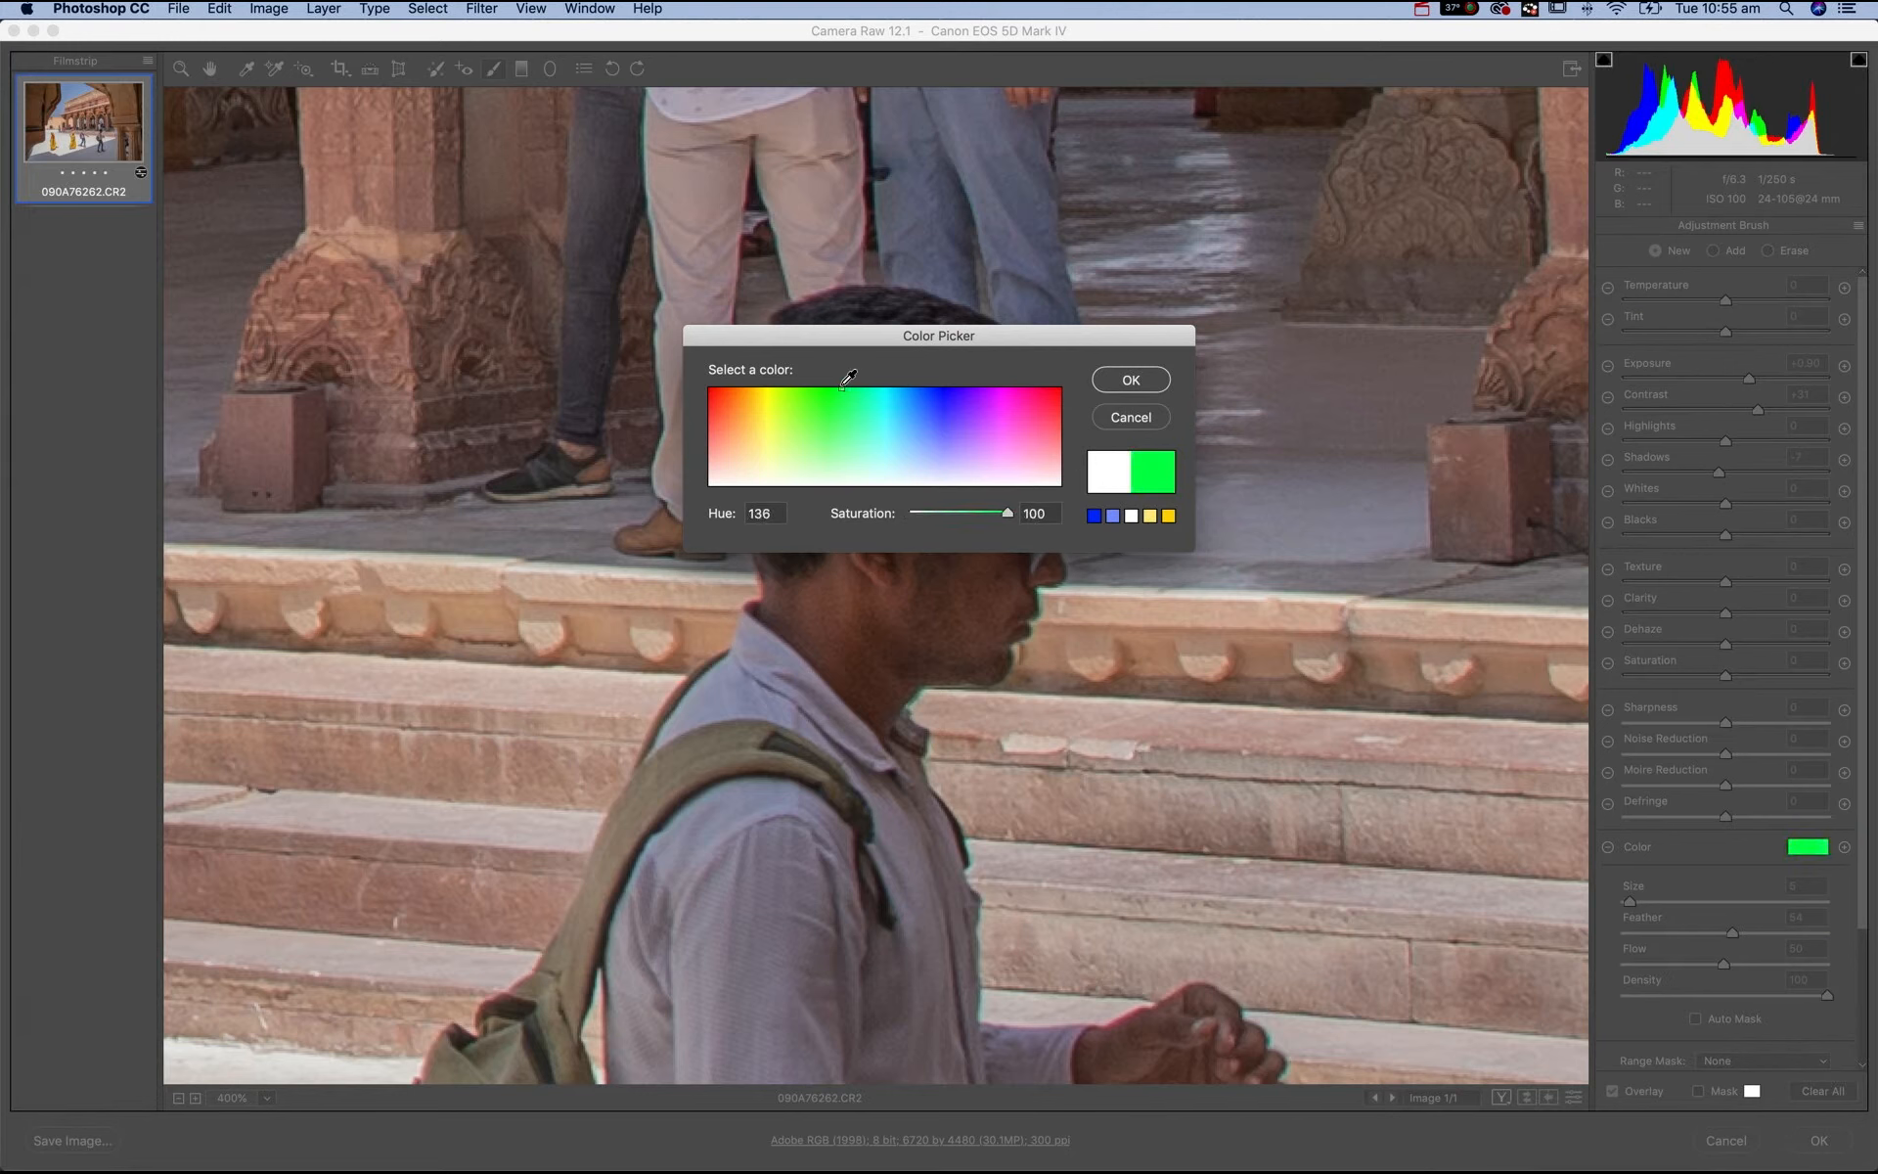
pyautogui.click(1160, 381)
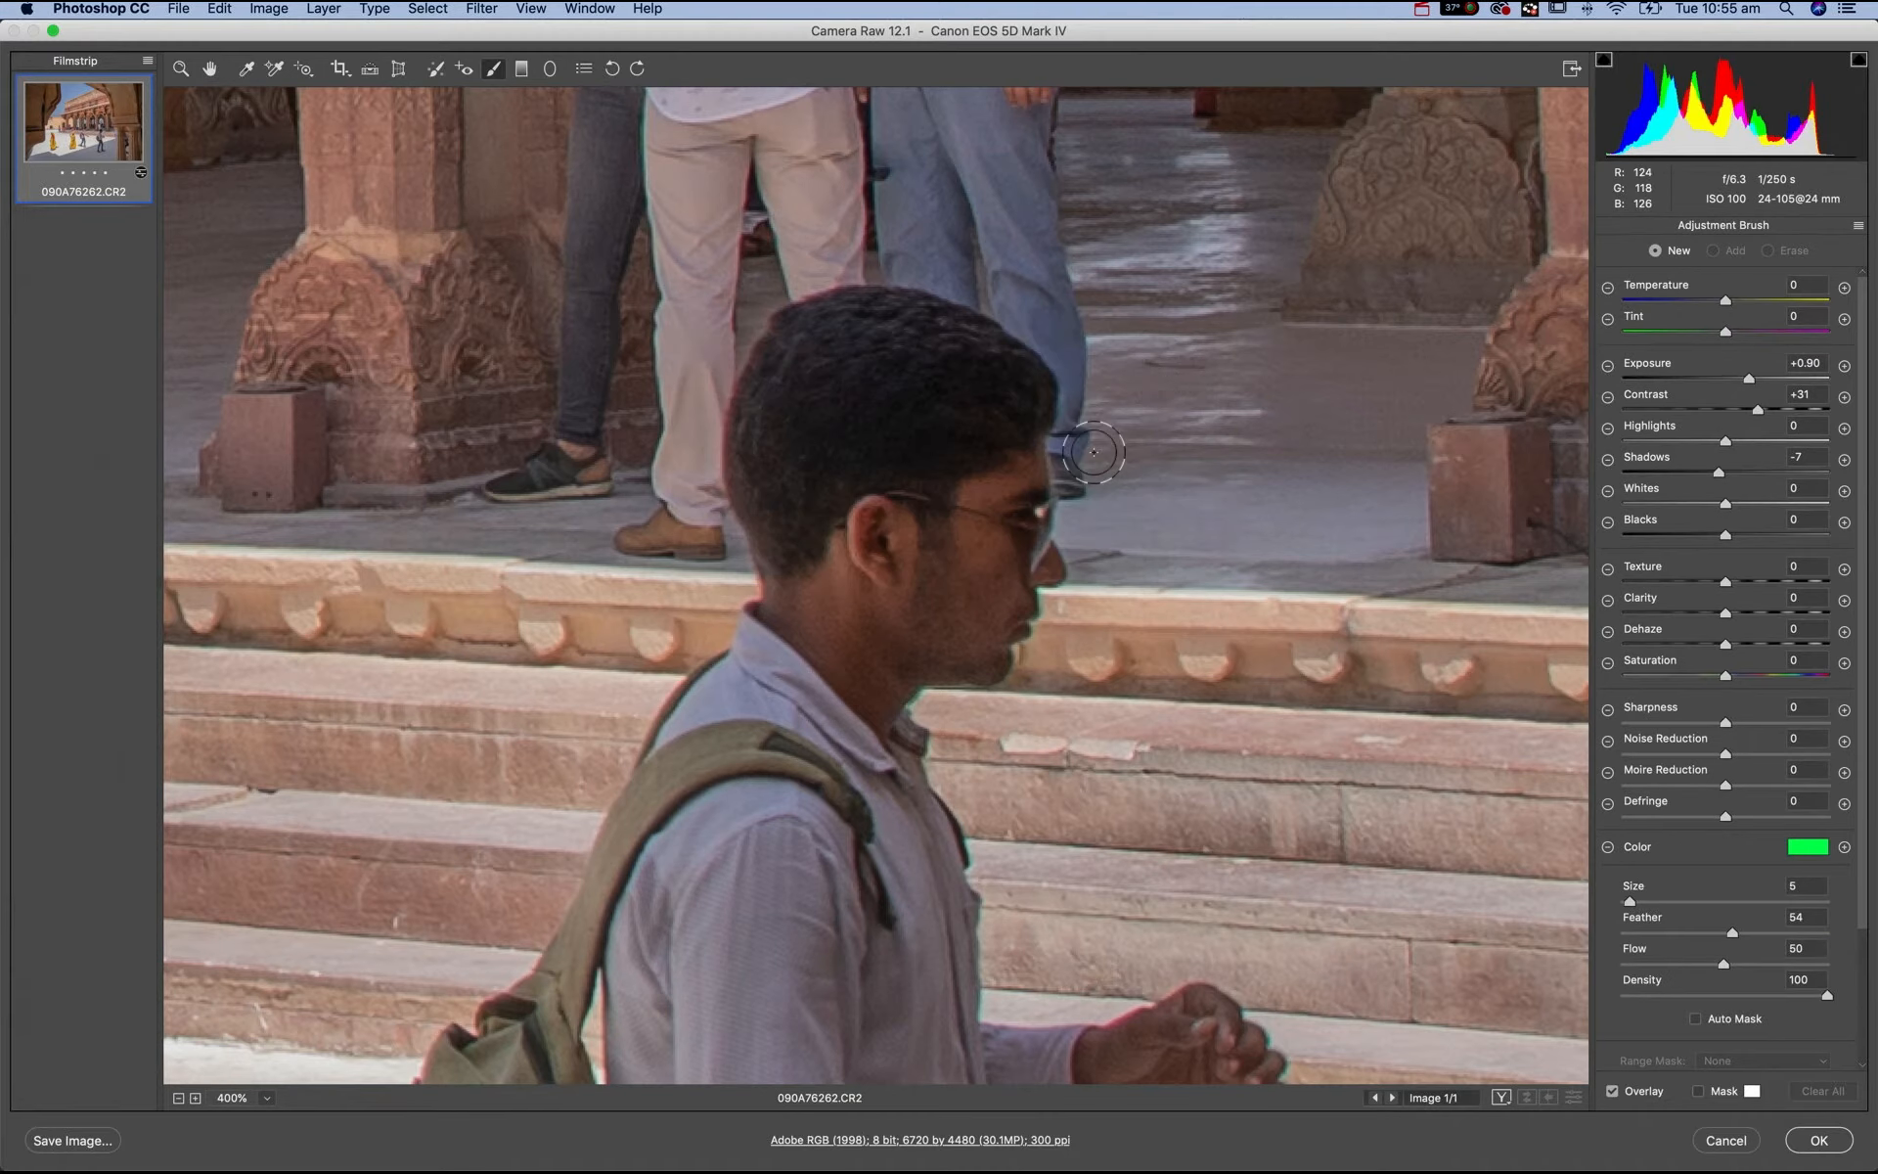
pyautogui.moveTo(800, 390)
pyautogui.mouseDown()
pyautogui.moveTo(767, 428)
pyautogui.moveTo(772, 507)
pyautogui.moveTo(770, 461)
pyautogui.moveTo(801, 612)
pyautogui.moveTo(873, 692)
pyautogui.moveTo(852, 477)
pyautogui.moveTo(872, 521)
pyautogui.moveTo(878, 430)
pyautogui.moveTo(851, 361)
pyautogui.moveTo(808, 333)
pyautogui.moveTo(898, 315)
pyautogui.moveTo(1019, 392)
pyautogui.moveTo(959, 412)
pyautogui.moveTo(942, 369)
pyautogui.moveTo(896, 395)
pyautogui.moveTo(938, 504)
pyautogui.moveTo(926, 602)
pyautogui.moveTo(952, 655)
pyautogui.moveTo(977, 657)
pyautogui.moveTo(1001, 494)
pyautogui.moveTo(1029, 559)
pyautogui.moveTo(1019, 452)
pyautogui.mouseUp()
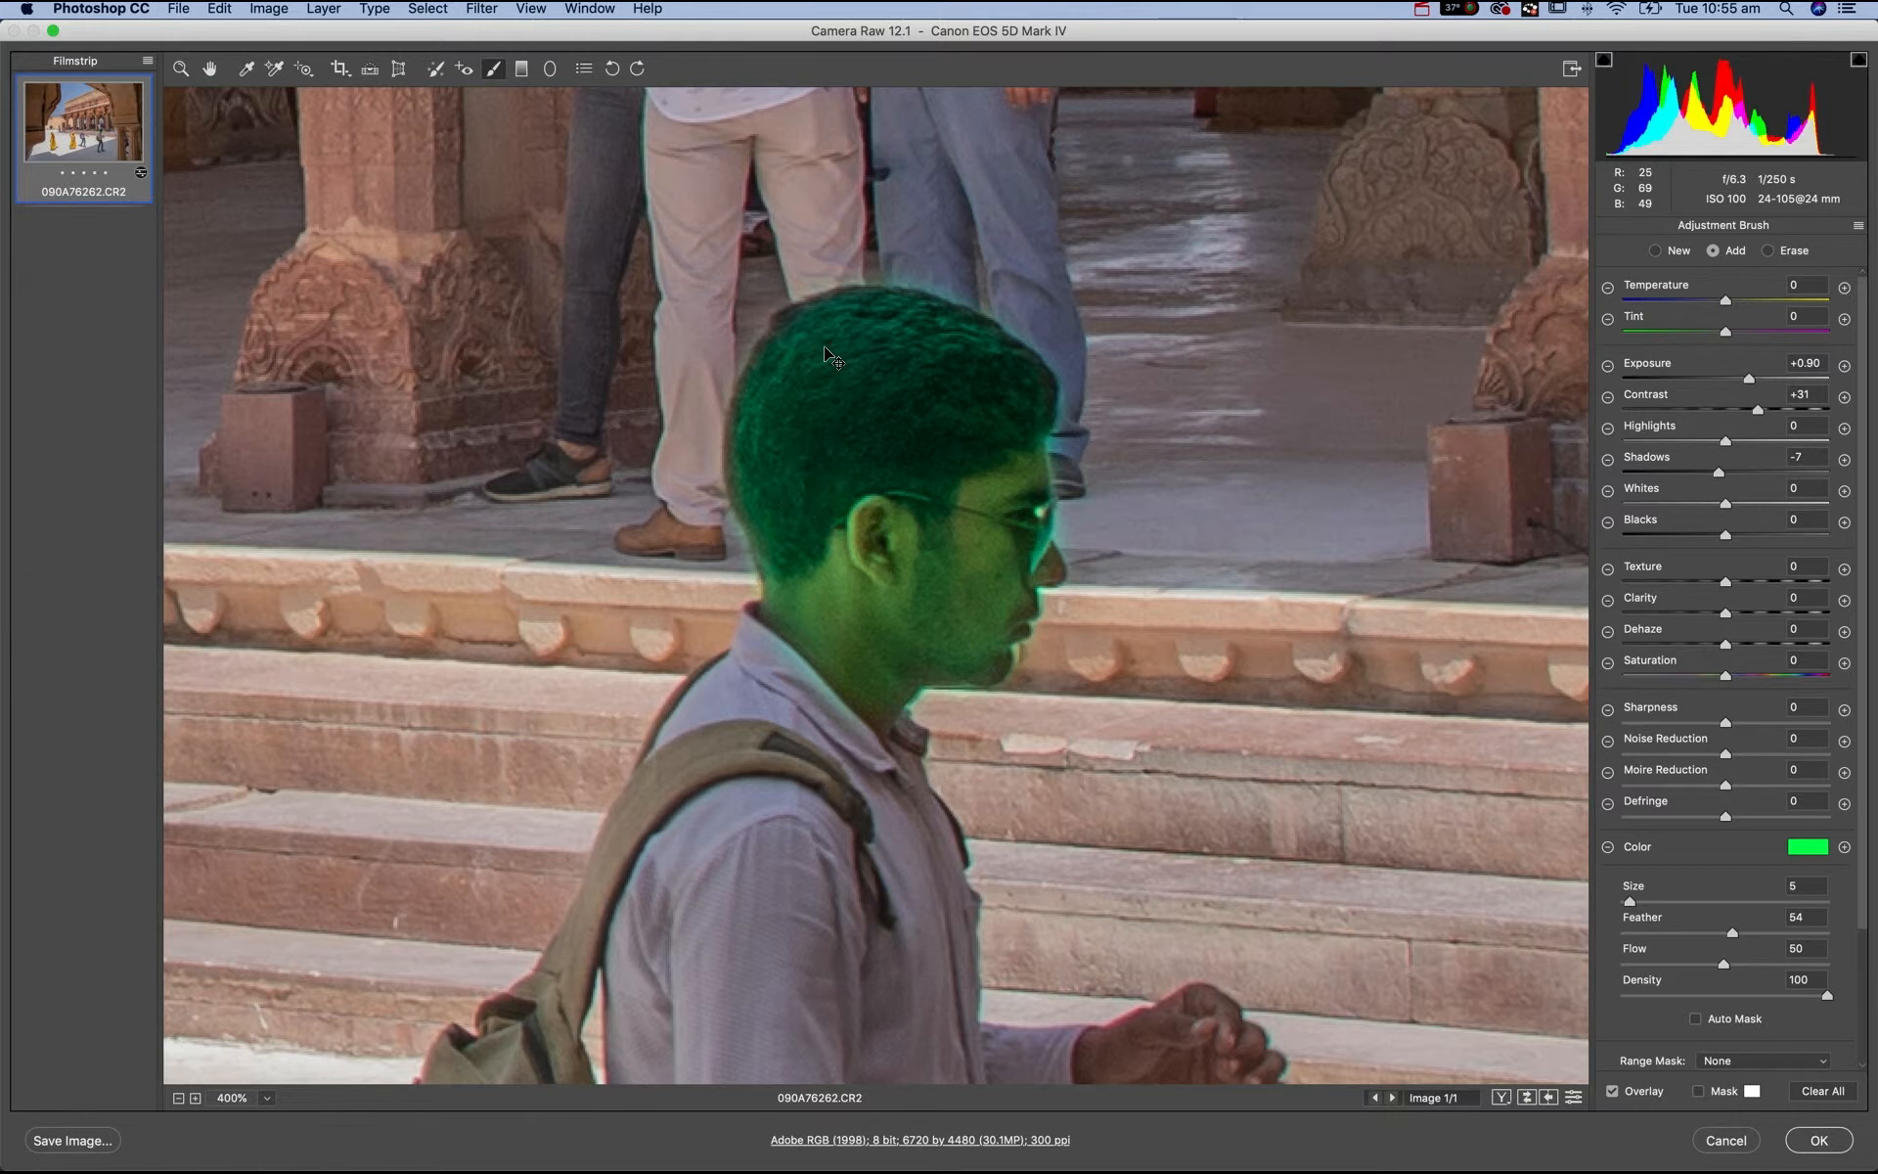
pyautogui.moveTo(823, 344)
pyautogui.mouseDown()
pyautogui.moveTo(1254, 530)
pyautogui.moveTo(1317, 412)
pyautogui.moveTo(1272, 283)
pyautogui.mouseUp()
pyautogui.press('super+z')
# - Remove the colour tint from the painted adjustment and set its Exposure to +0.95 and Contrast to +23
pyautogui.click(1808, 847)
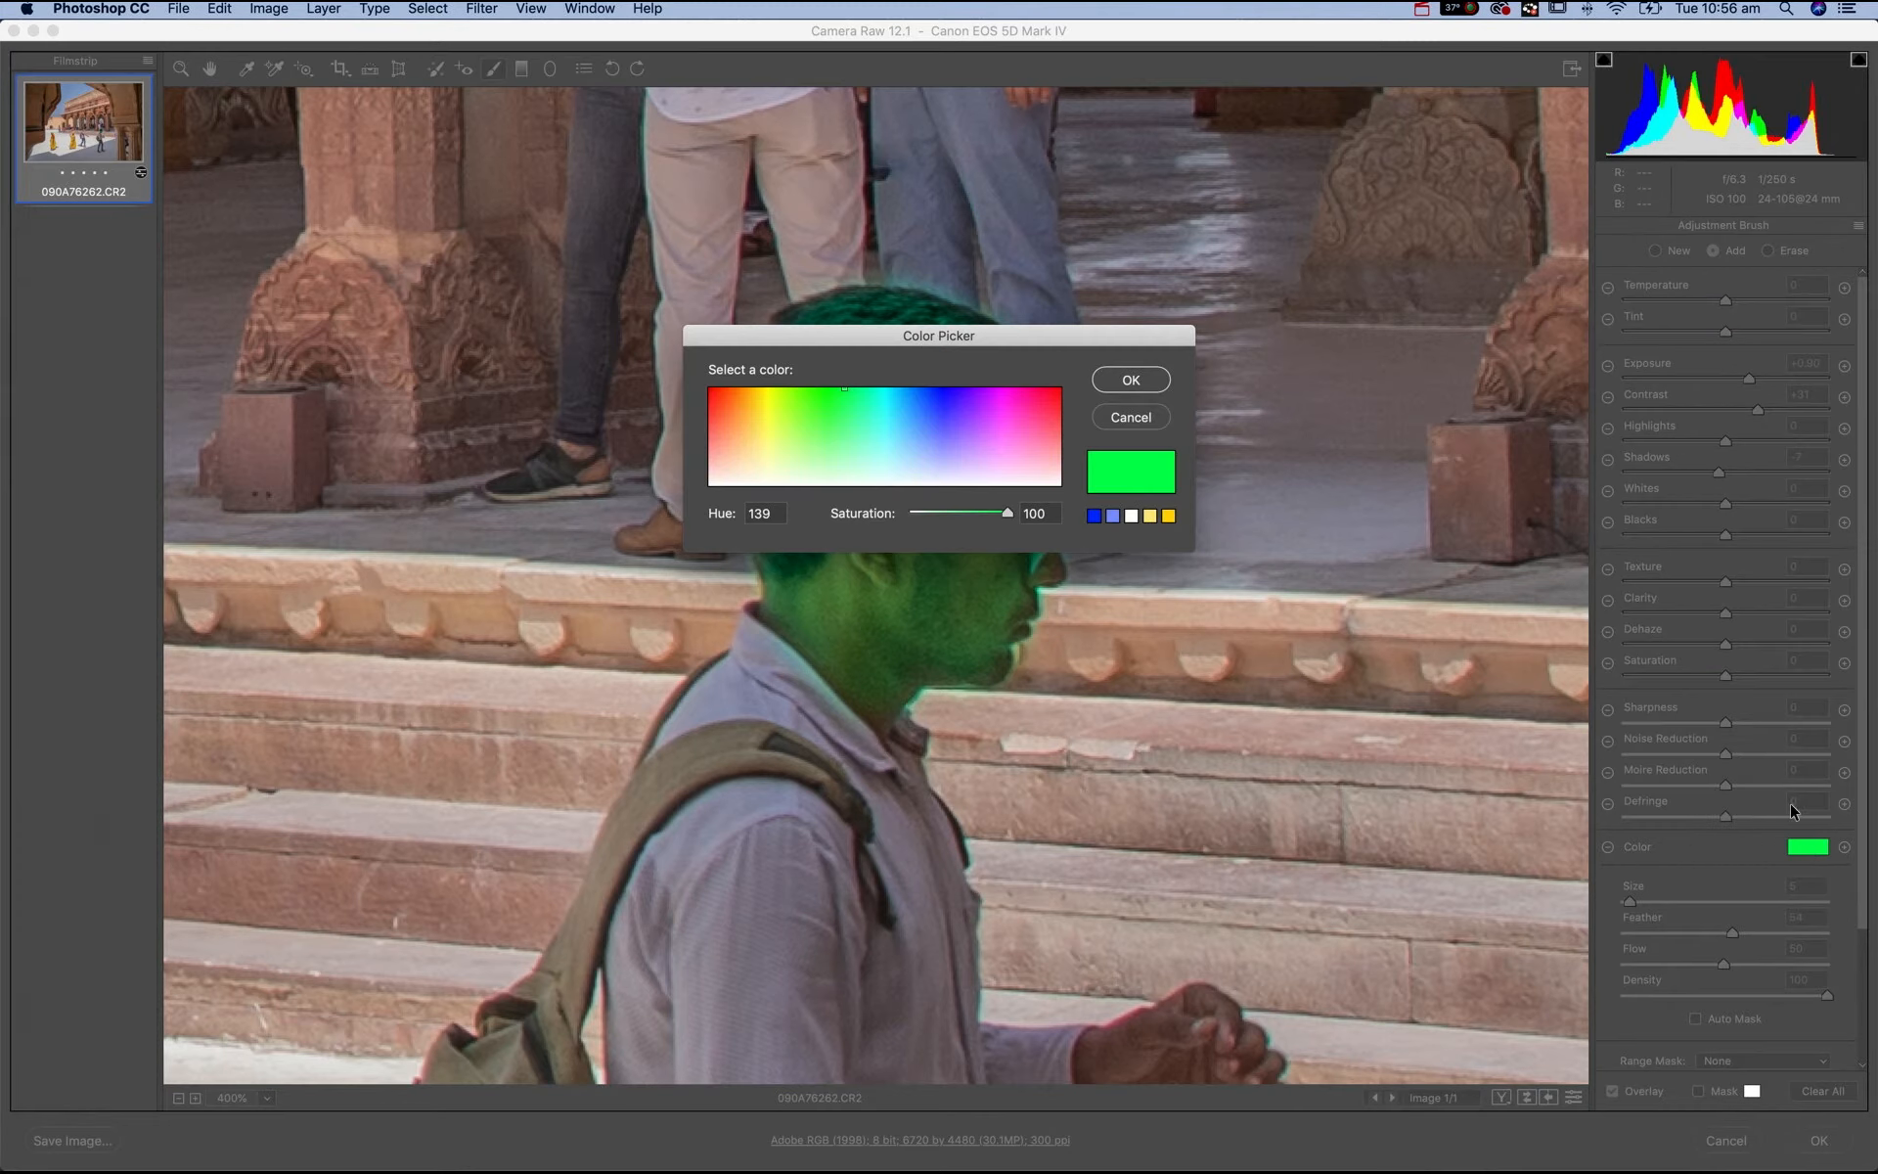
pyautogui.moveTo(1013, 456); pyautogui.dragTo(1011, 523)
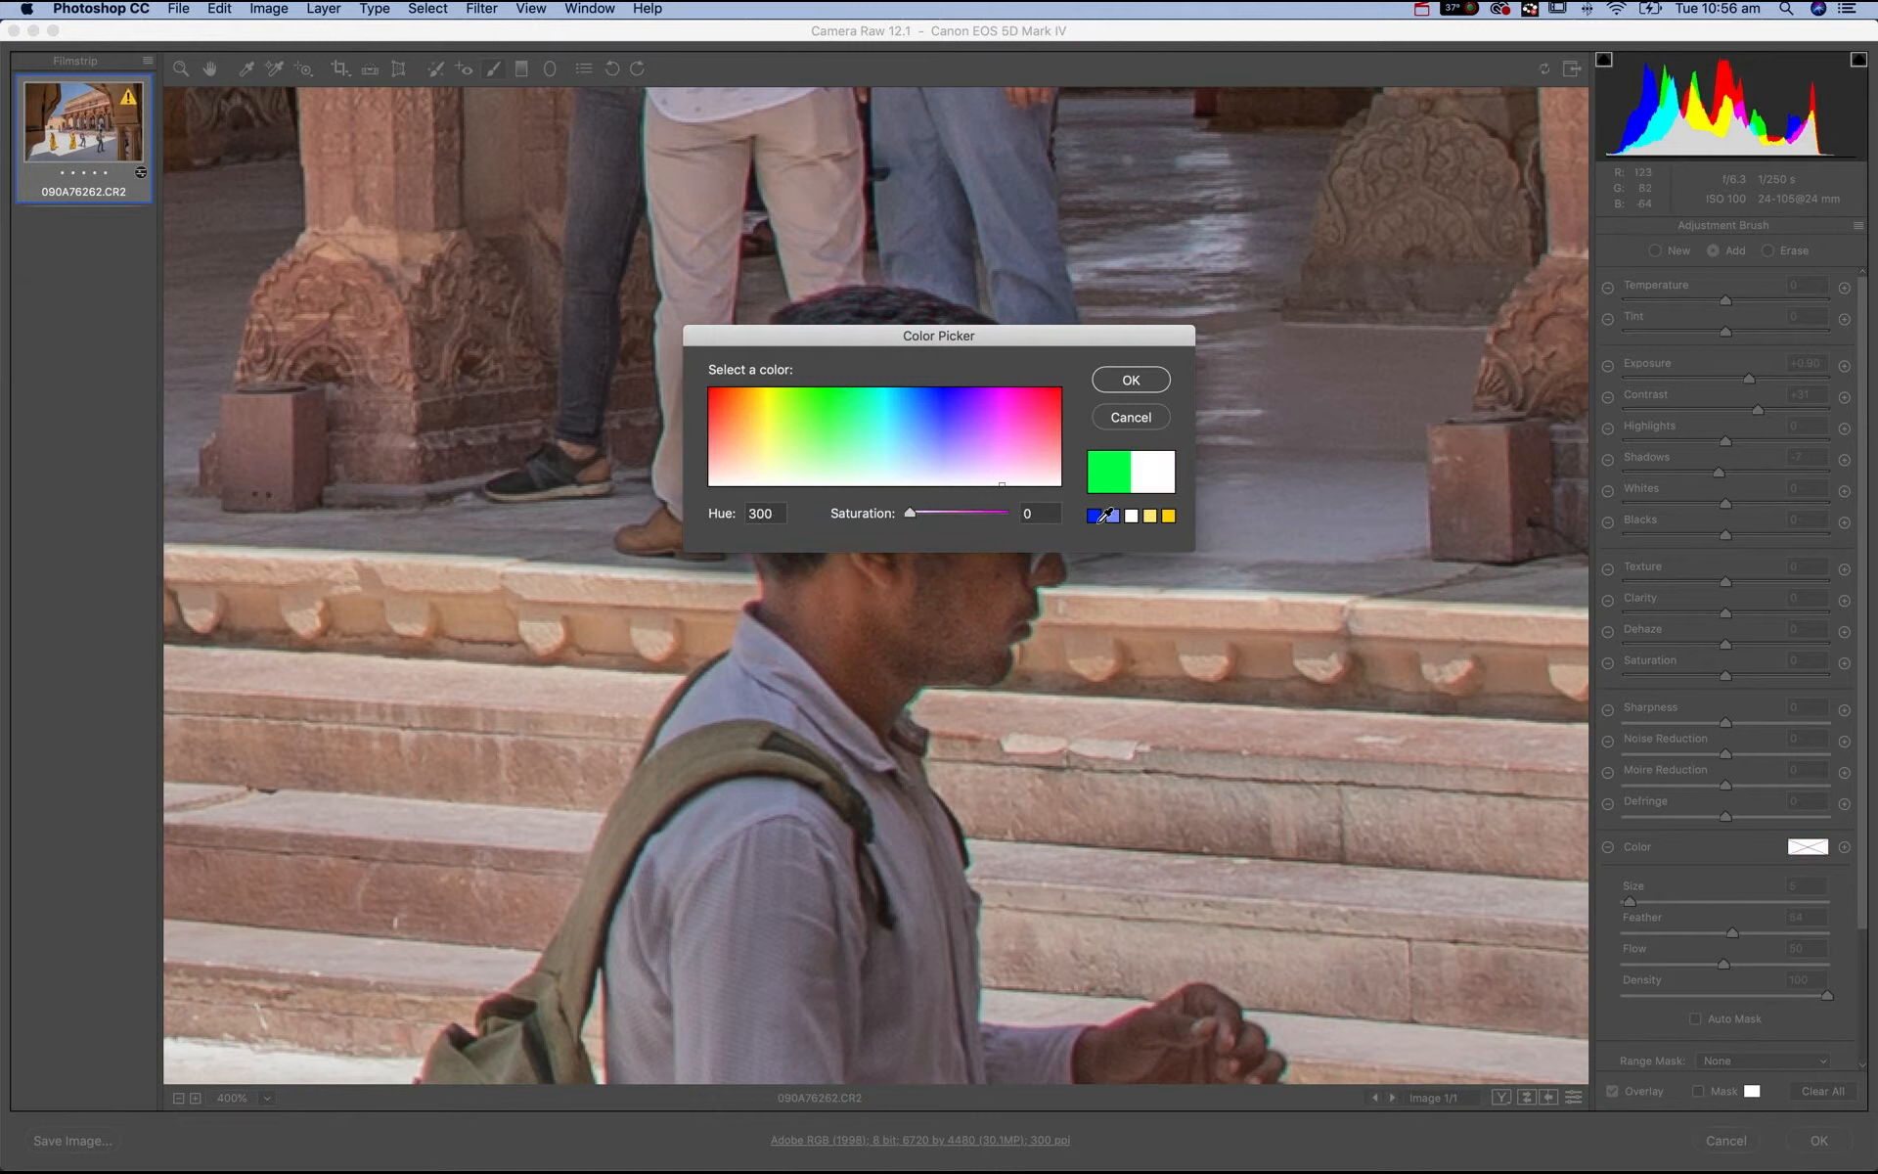
pyautogui.click(1144, 381)
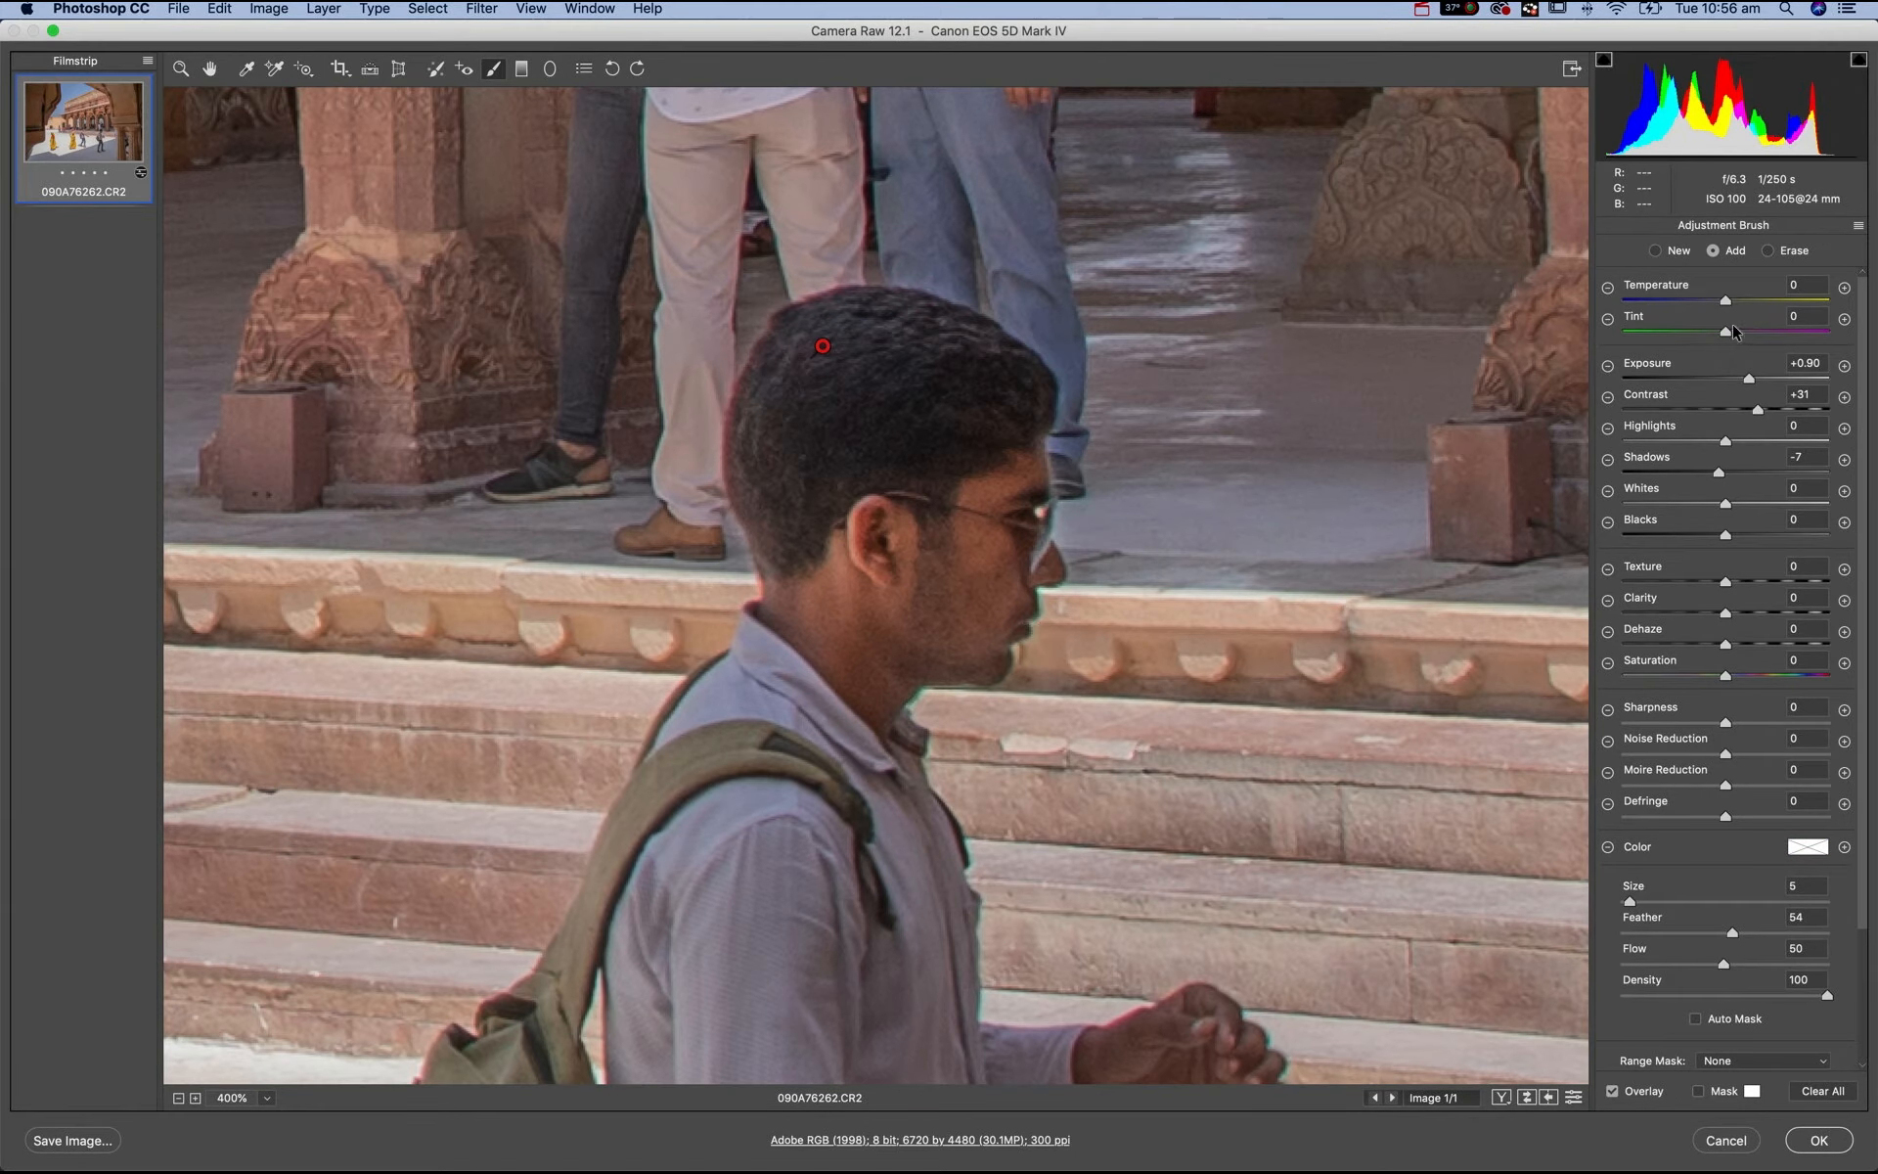
pyautogui.moveTo(1742, 380); pyautogui.dragTo(1750, 387)
pyautogui.click(1749, 411)
# - Delete the brush adjustment painted on the man's head
pyautogui.press('super+minus')
pyautogui.press('super+minus')
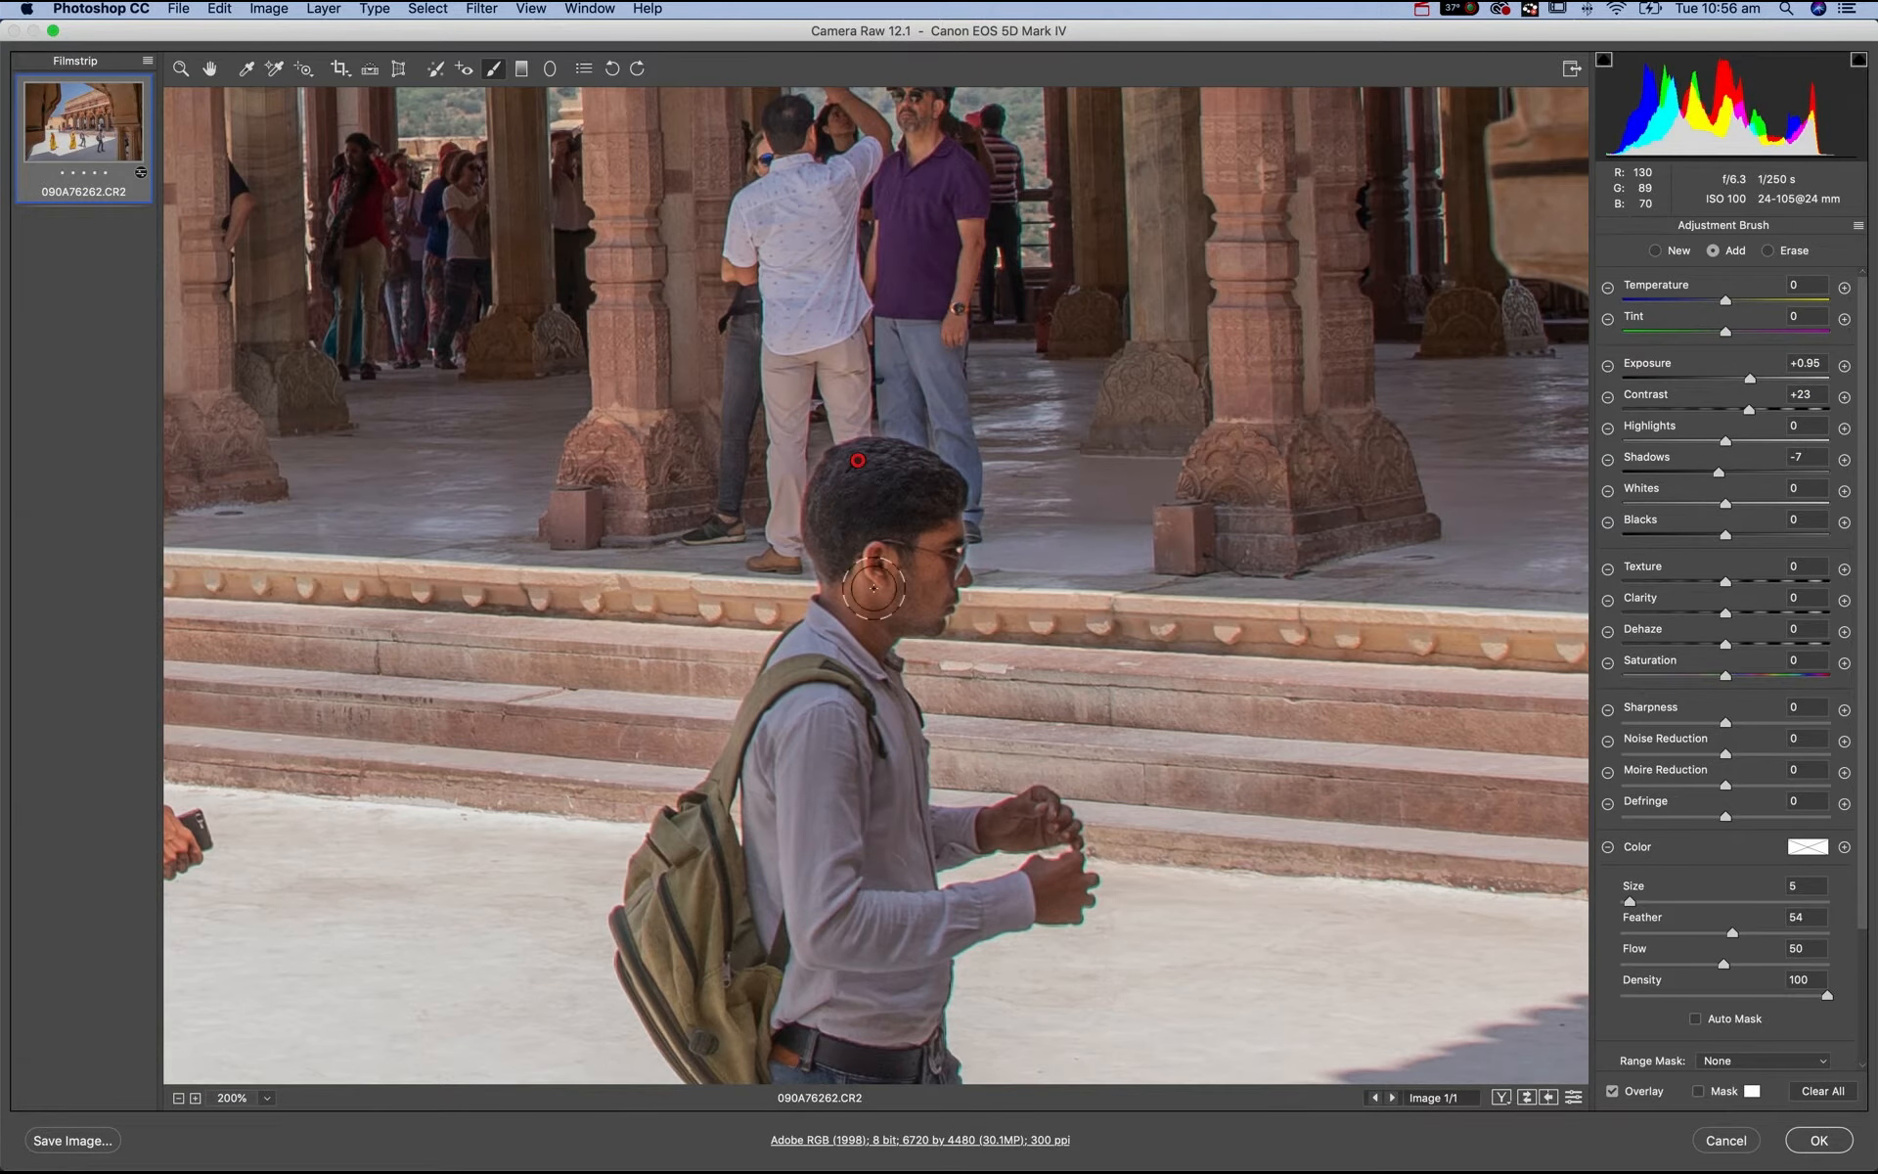
pyautogui.press('Delete')
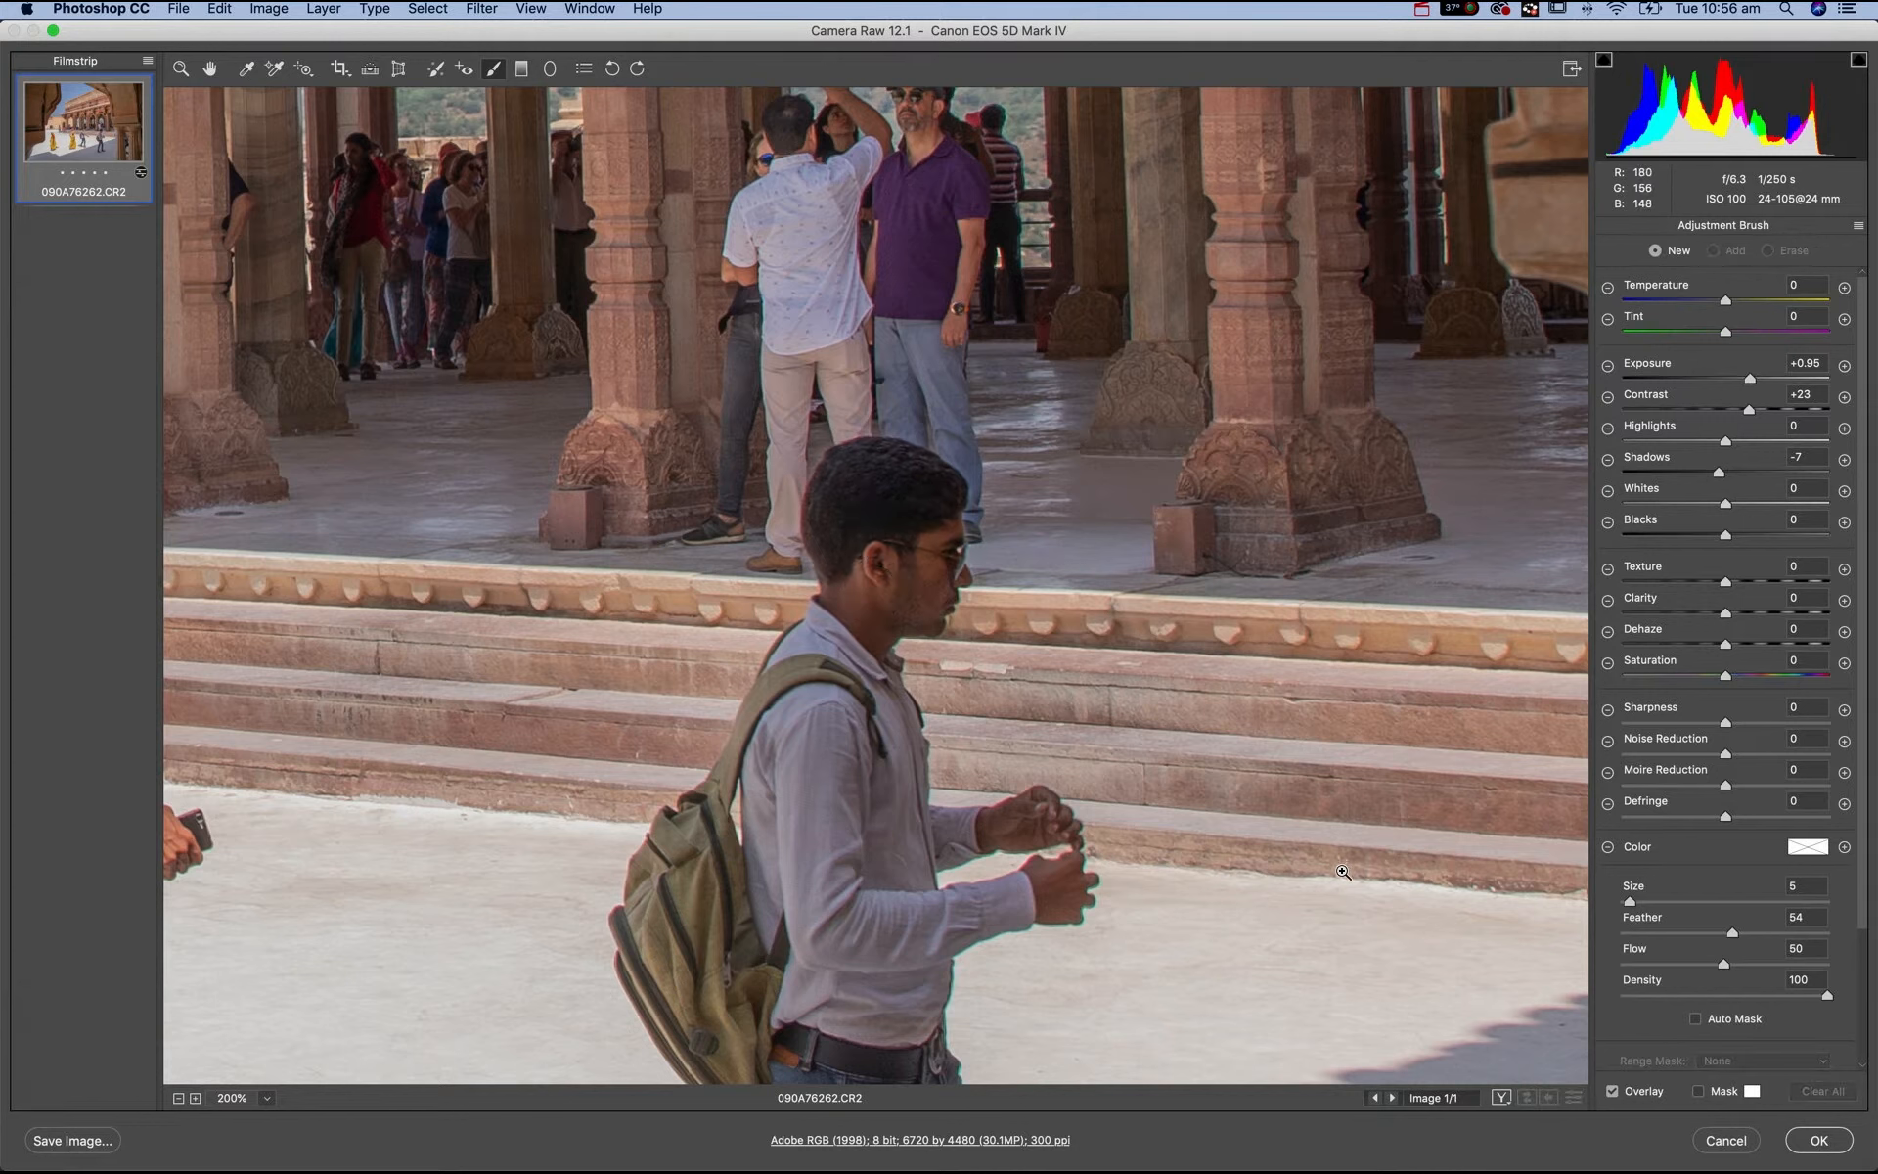
# - Restore the deleted brush adjustment on the backpacker's head, deleting it once more and undoing that deletion too
pyautogui.press('super+z')
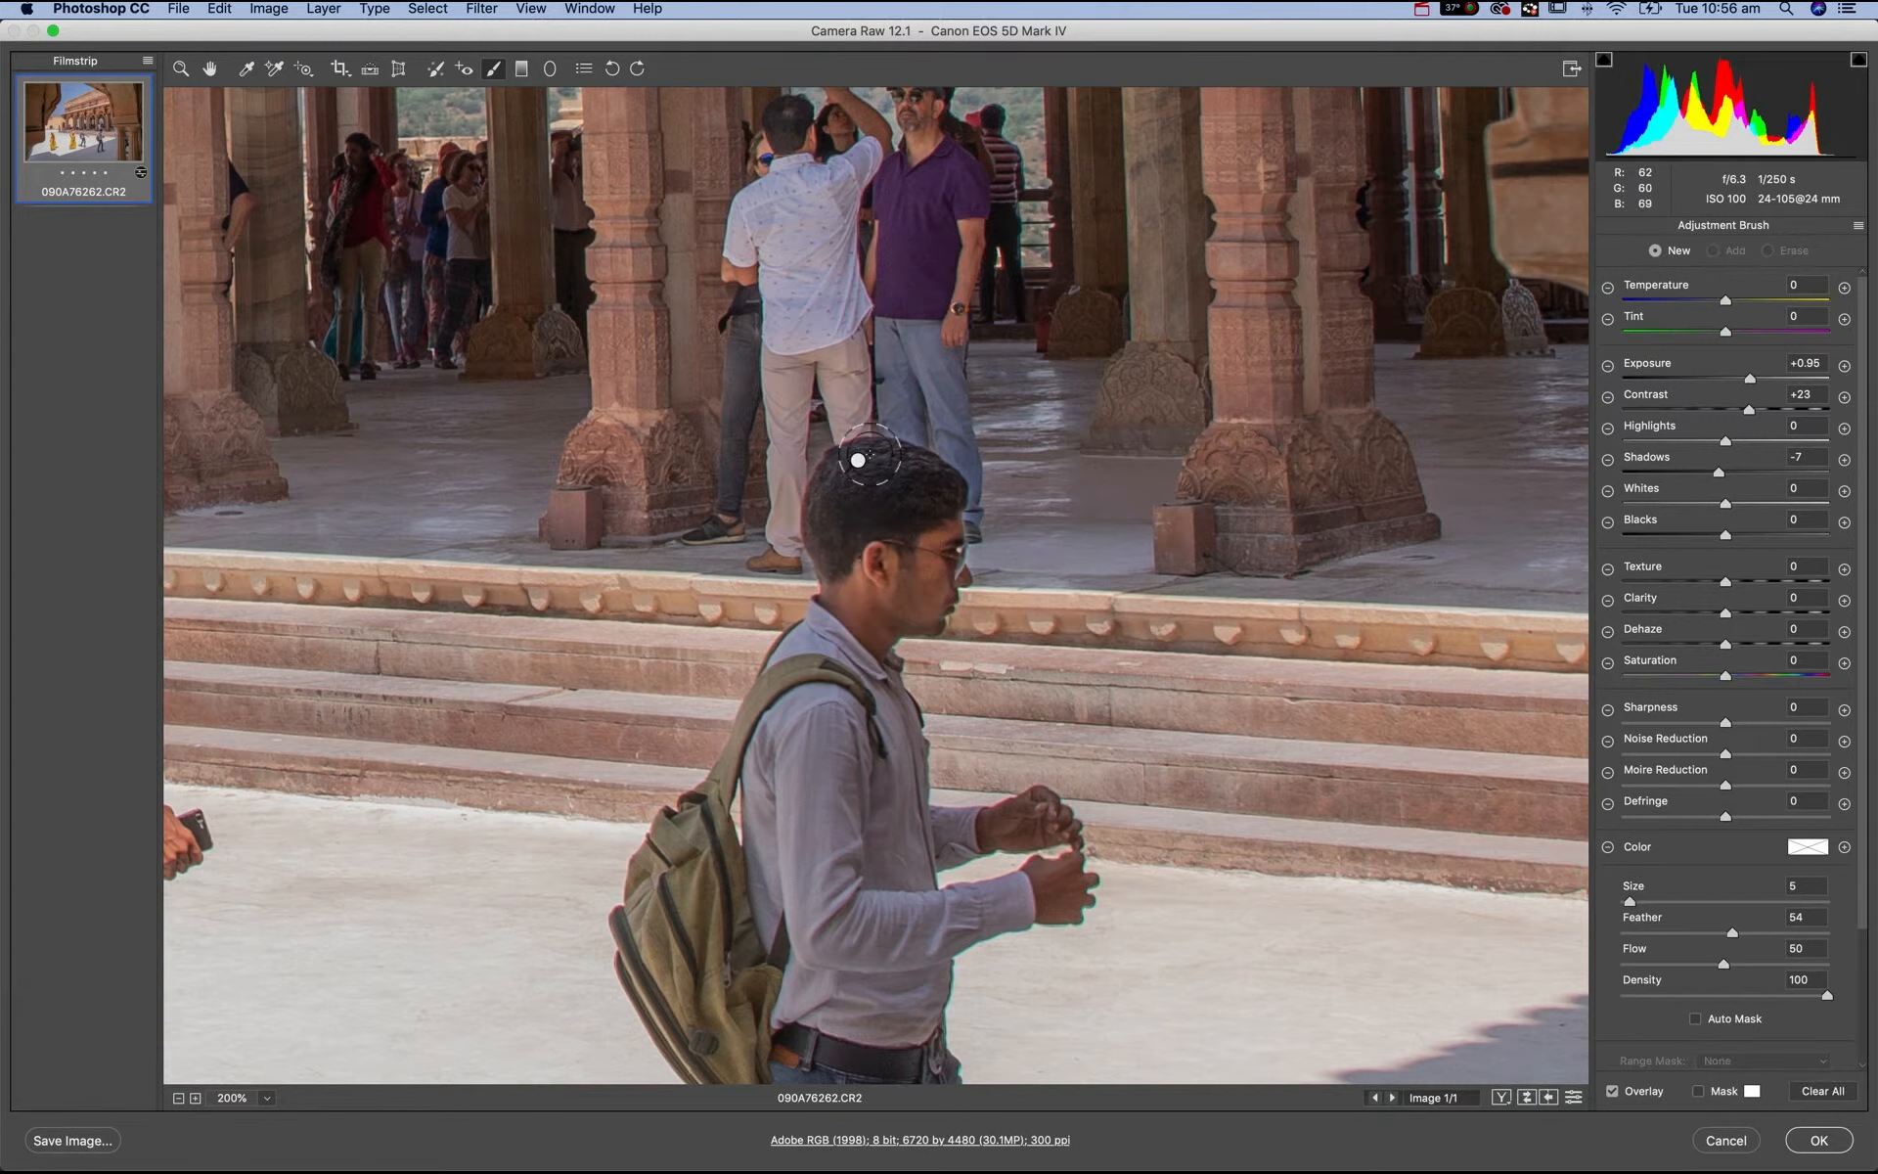
pyautogui.click(858, 459)
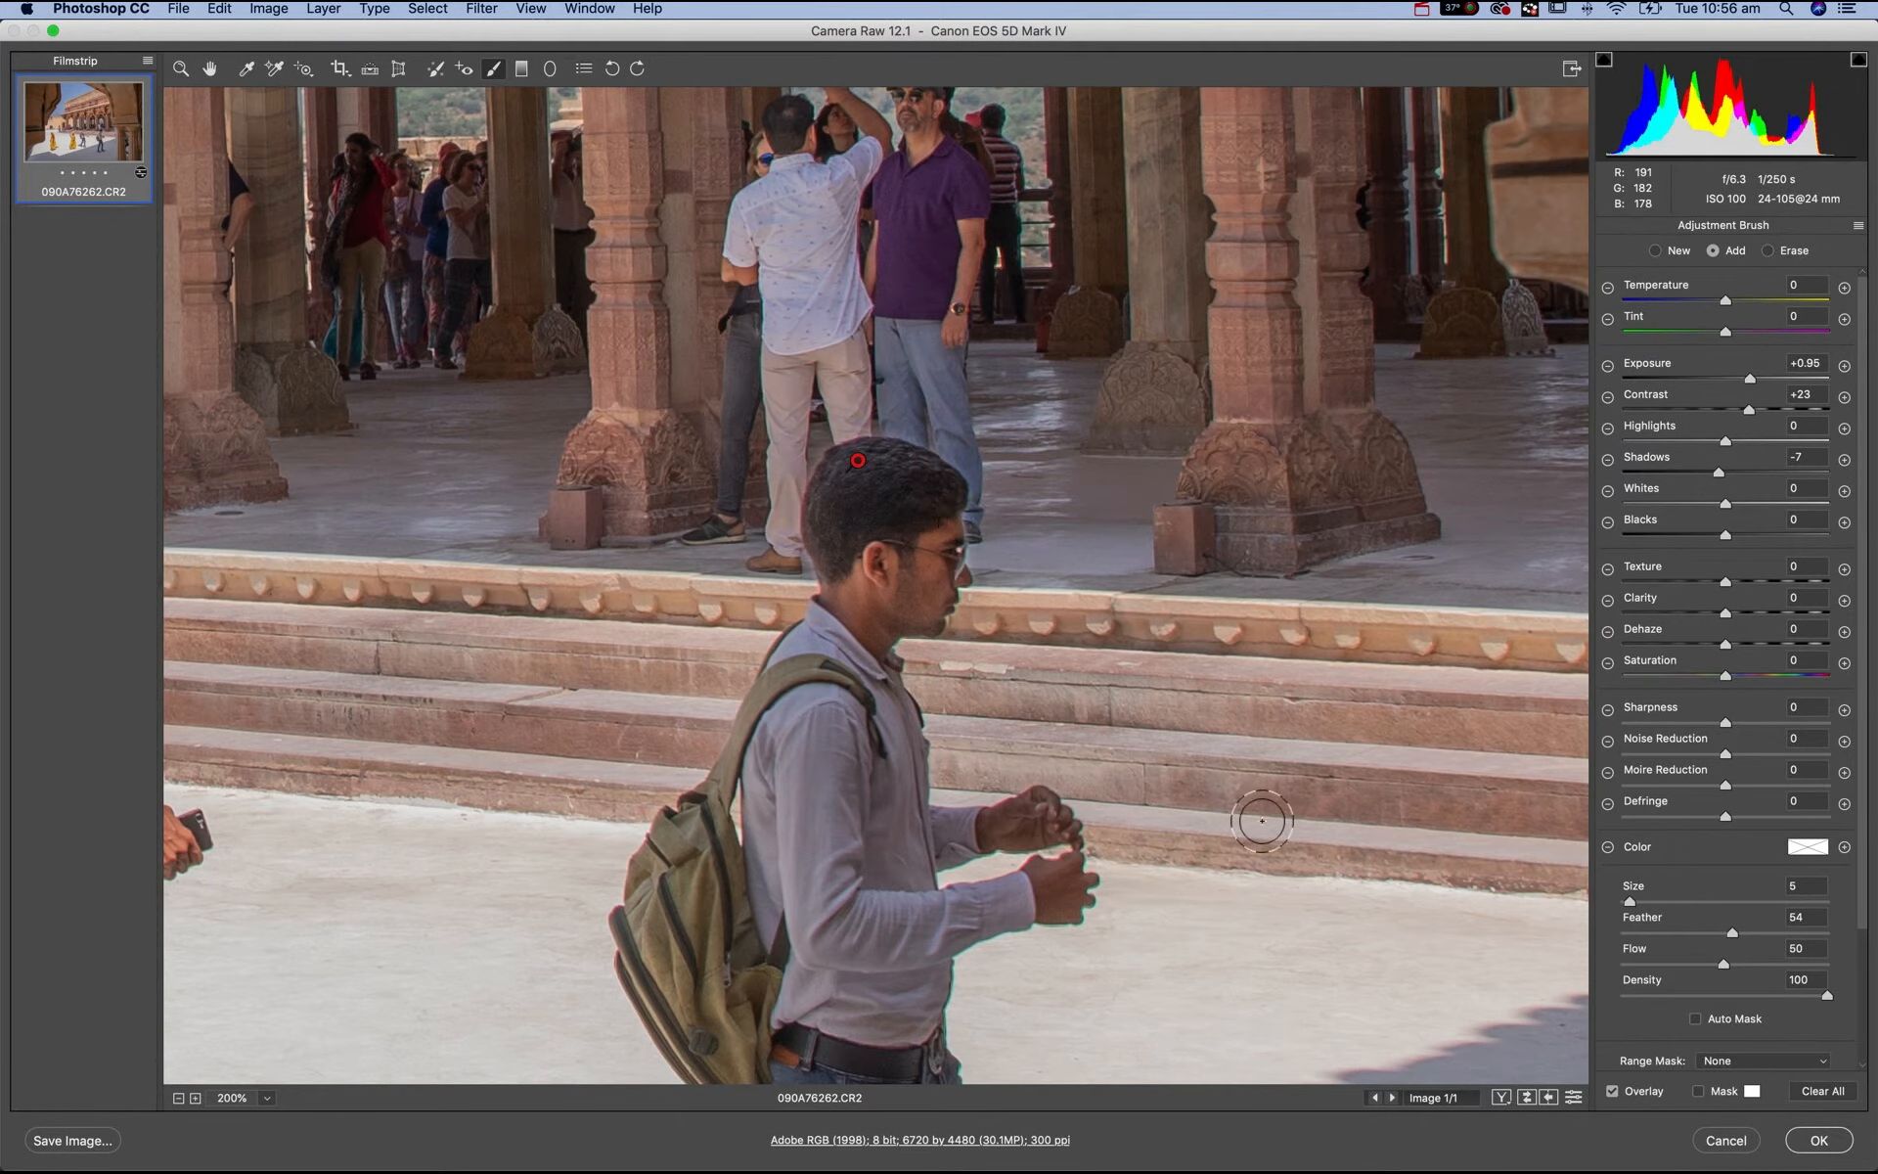
pyautogui.press('Delete')
pyautogui.press('super+z')
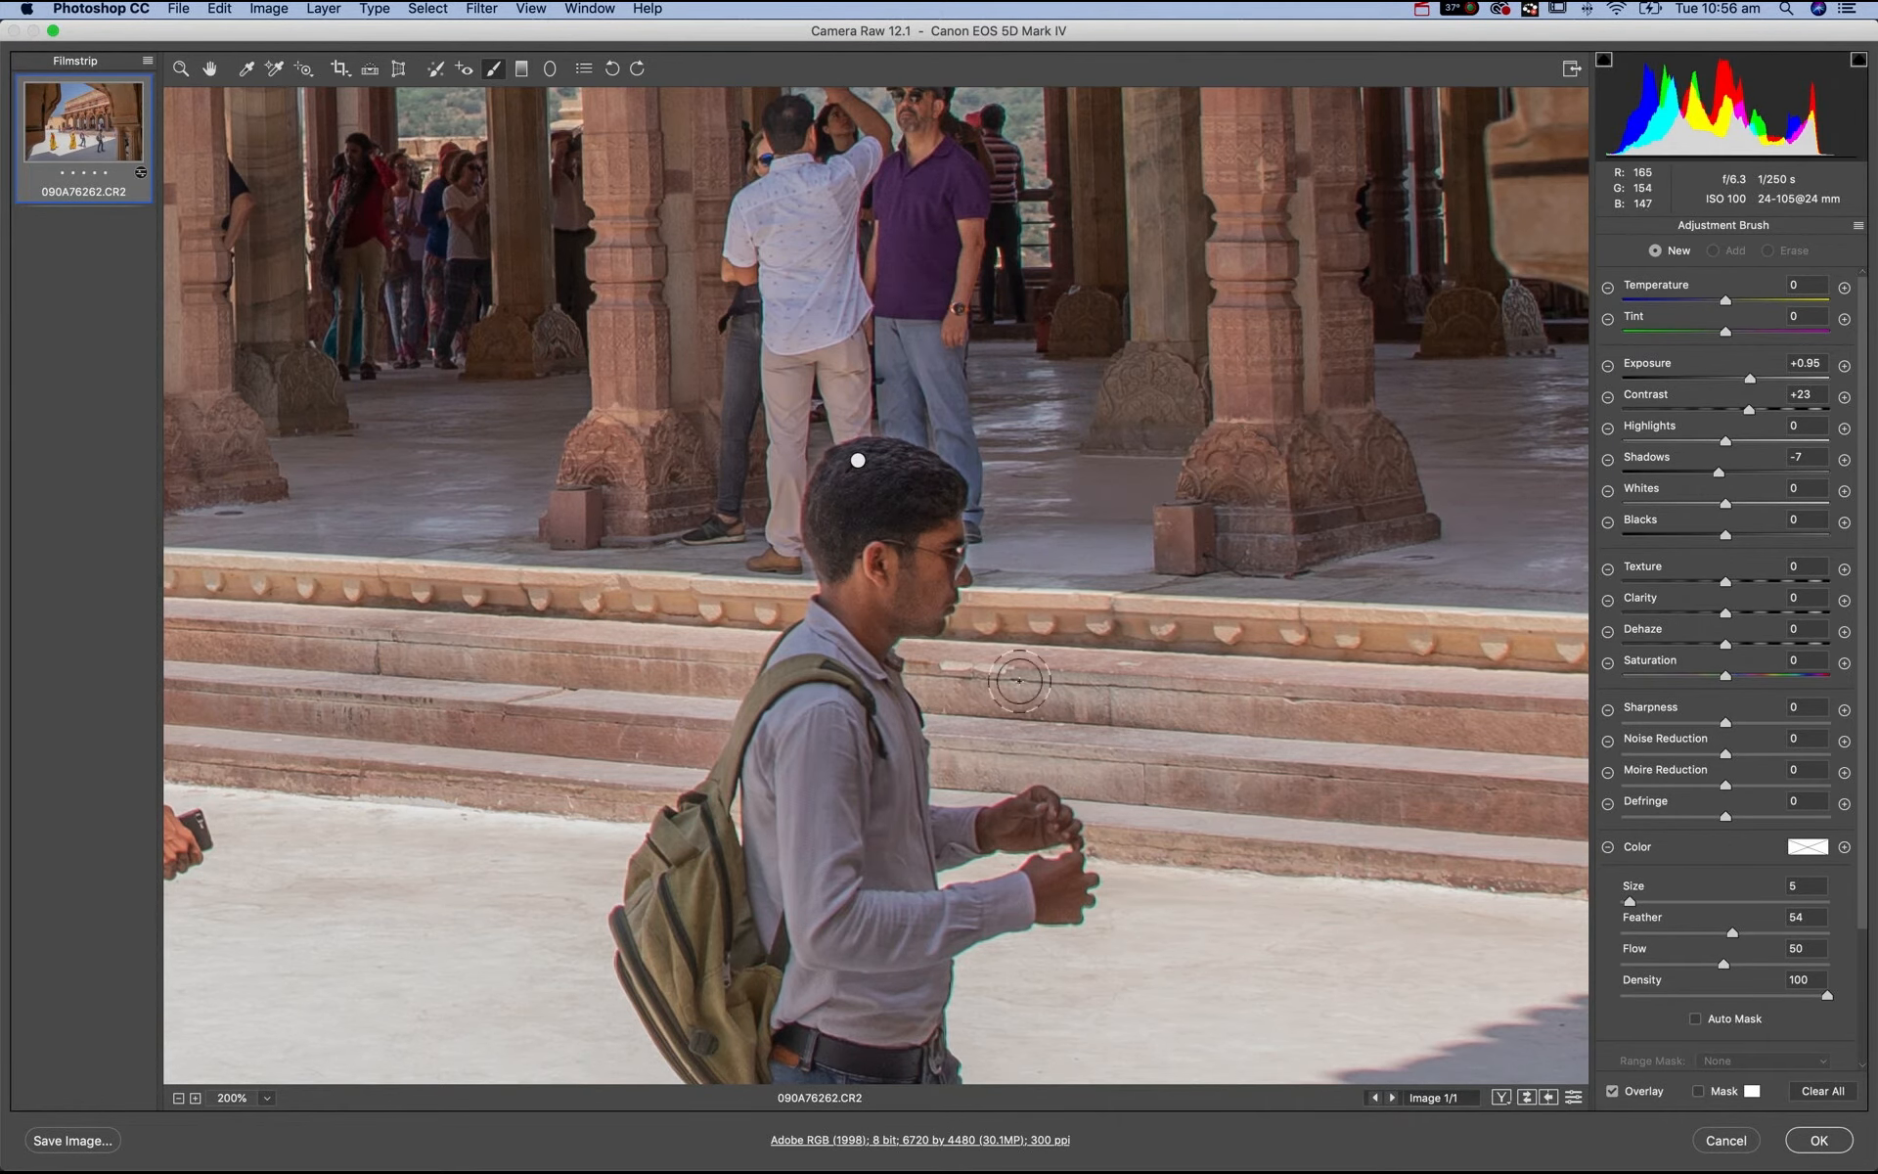
# - Brush the same adjustment over the face of the man with the red backpack and the woman in yellow carrying no load
pyautogui.press('super+minus')
pyautogui.press('super+minus')
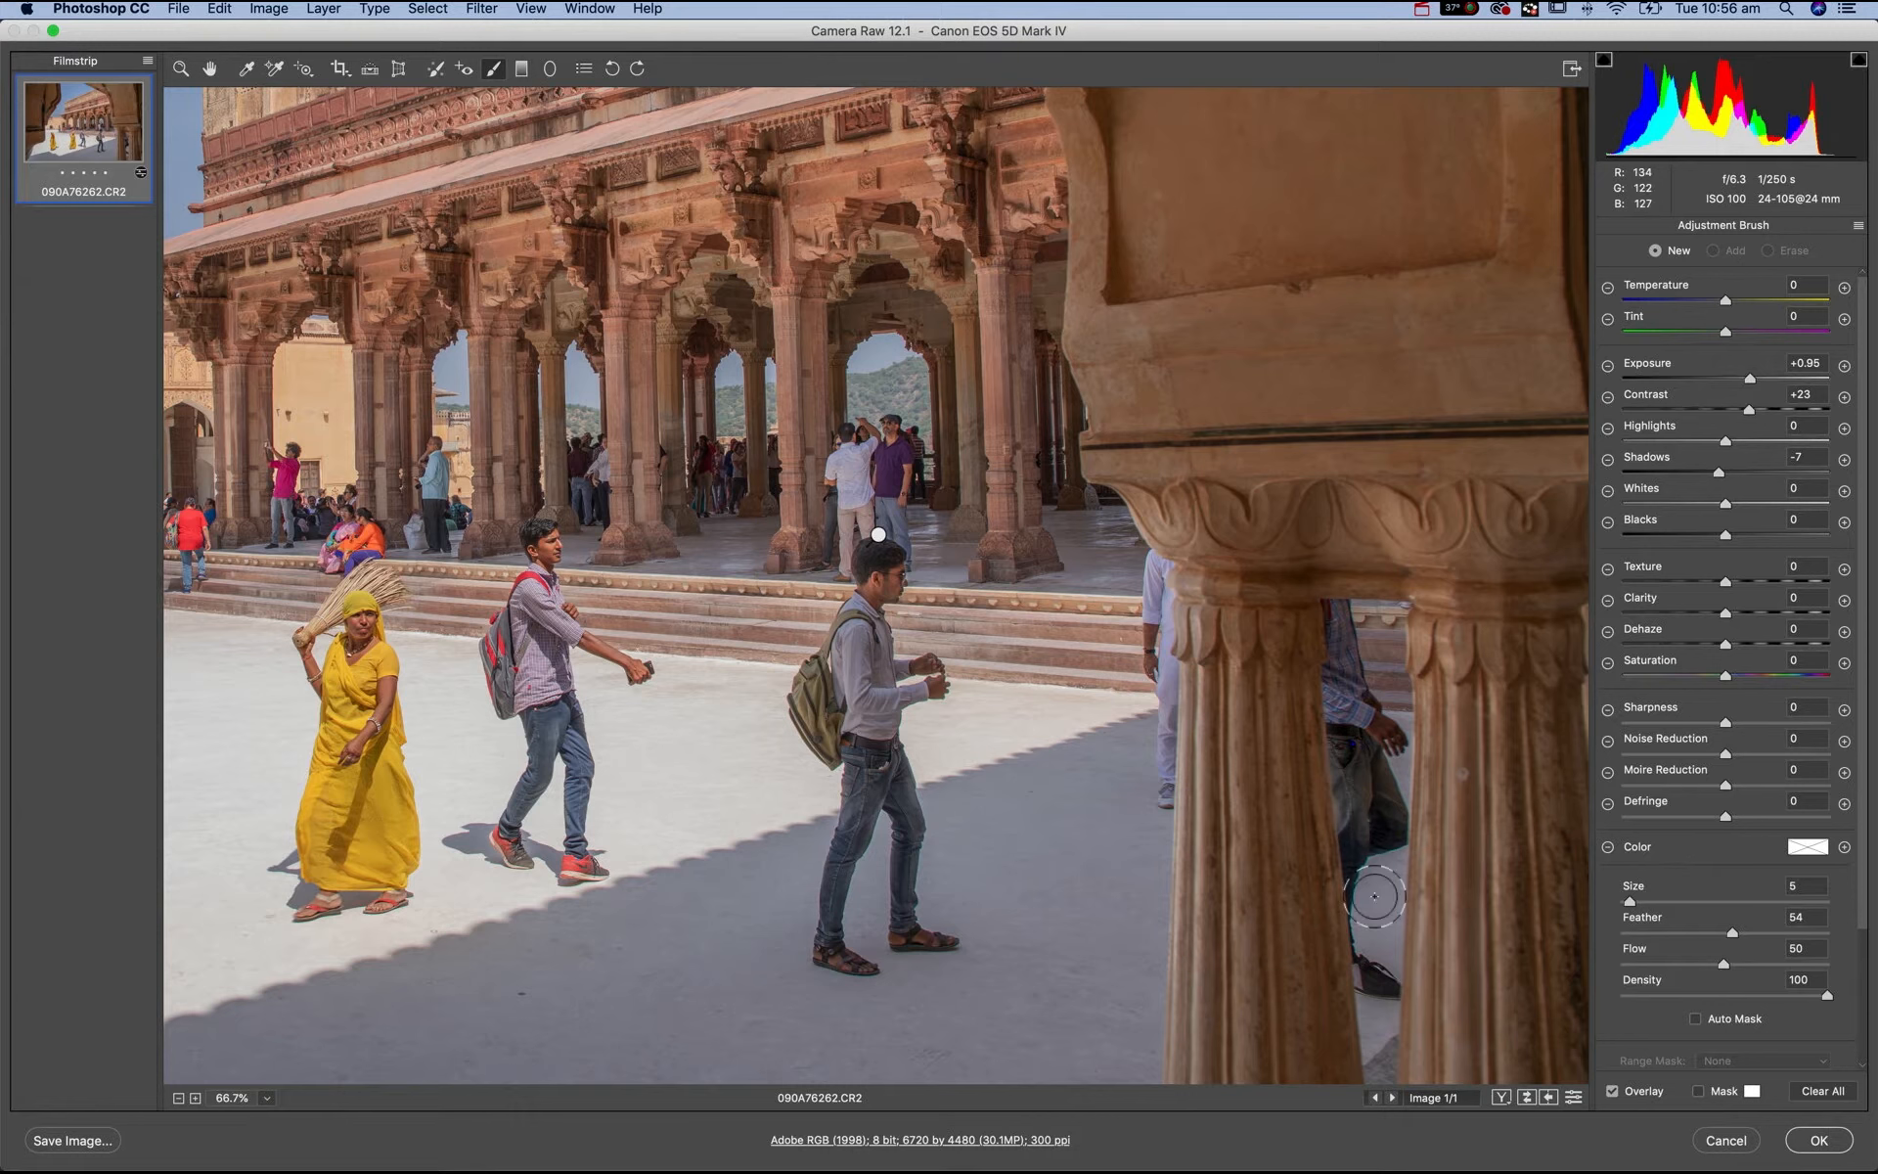
pyautogui.click(213, 70)
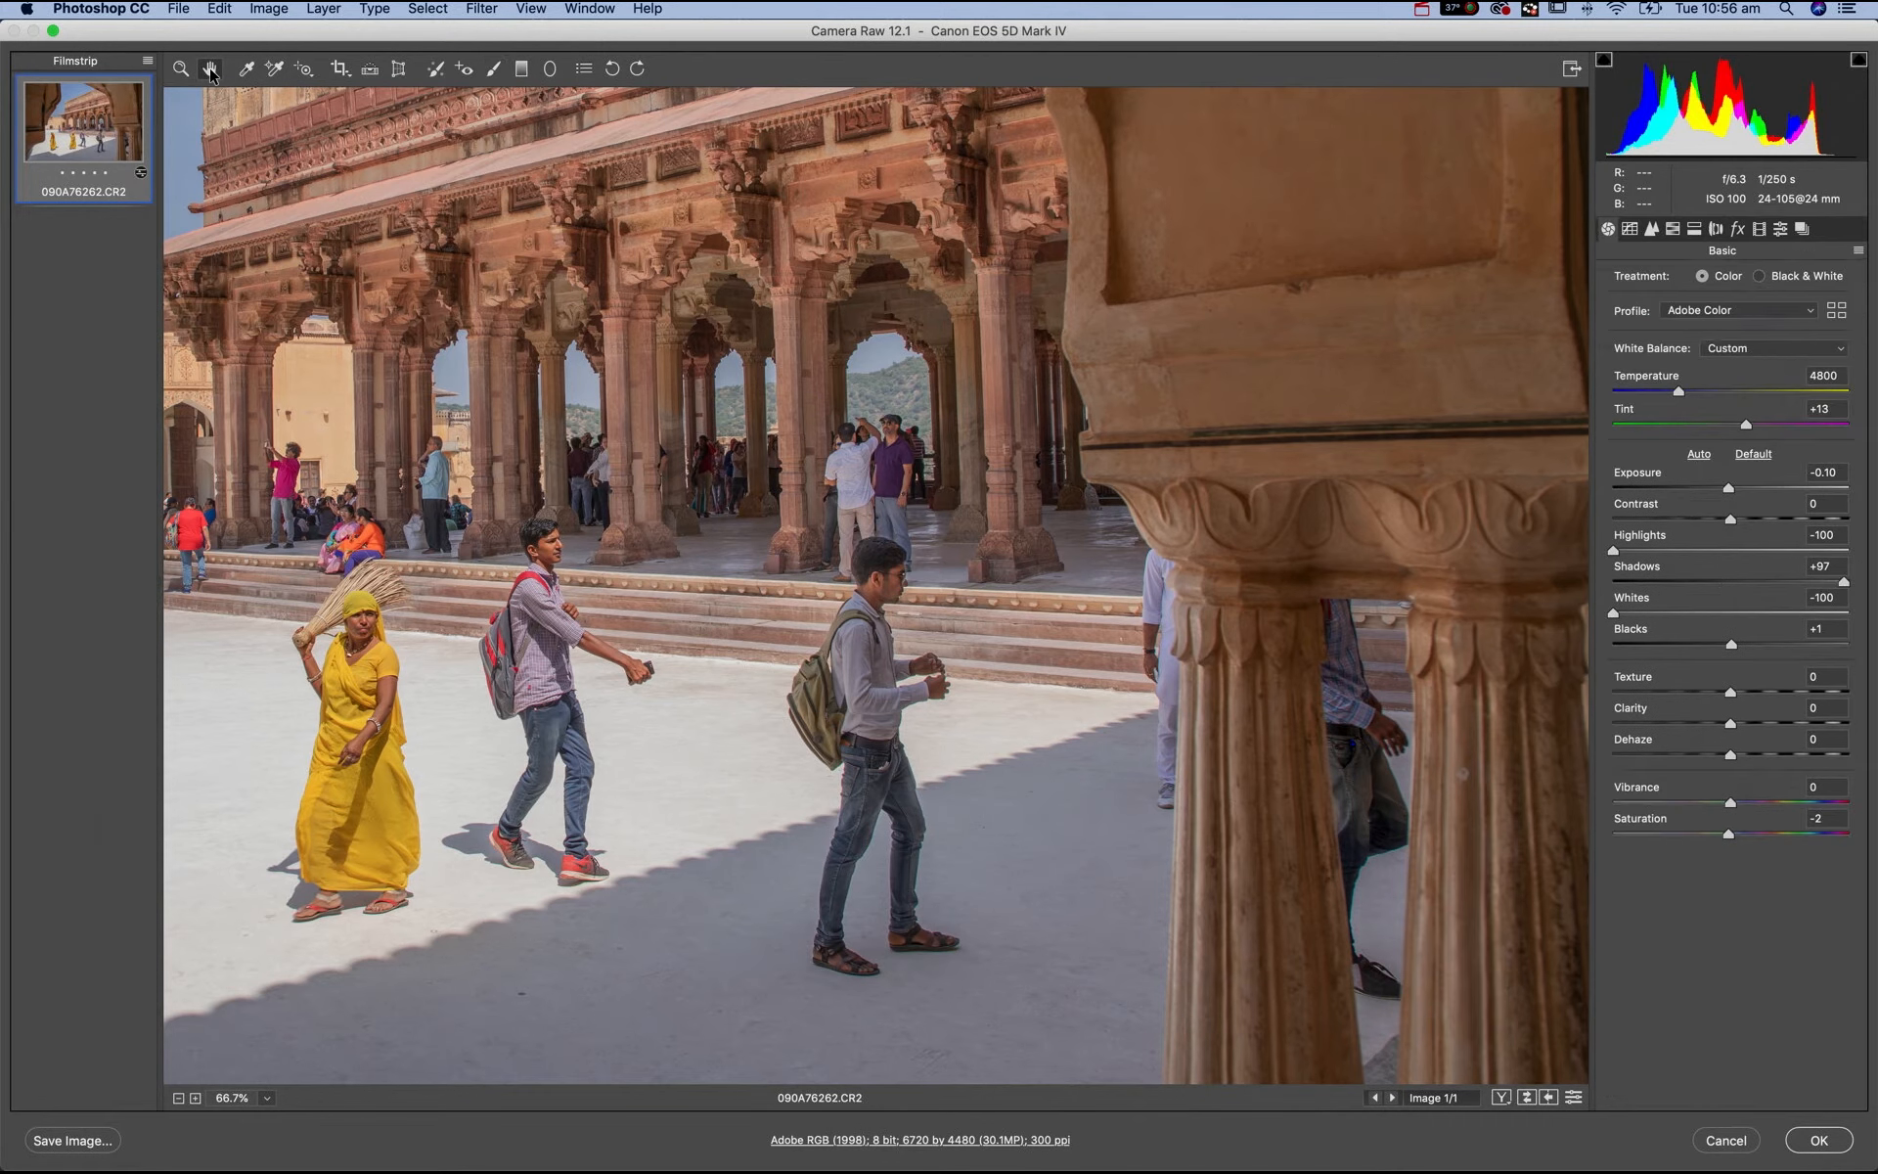
pyautogui.moveTo(569, 651); pyautogui.dragTo(960, 690)
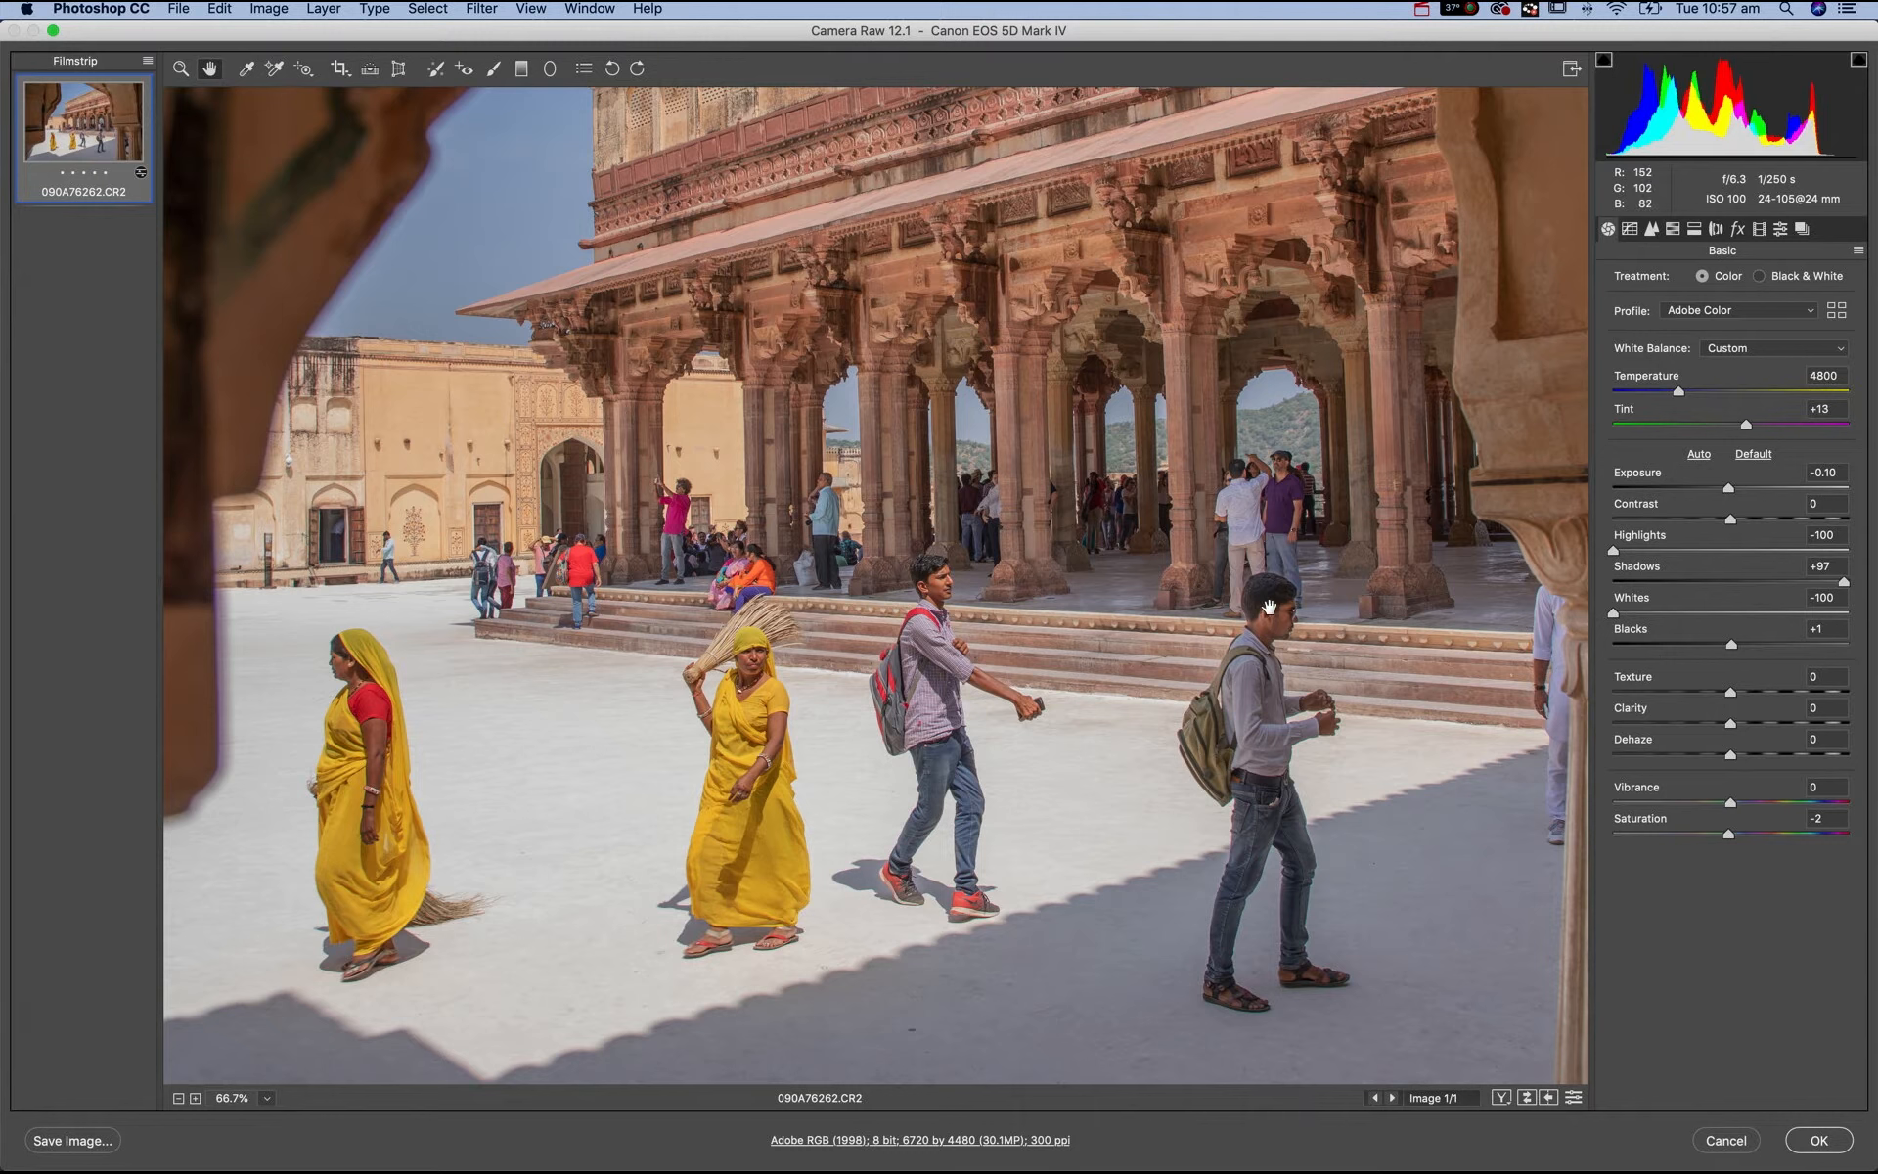
pyautogui.click(496, 70)
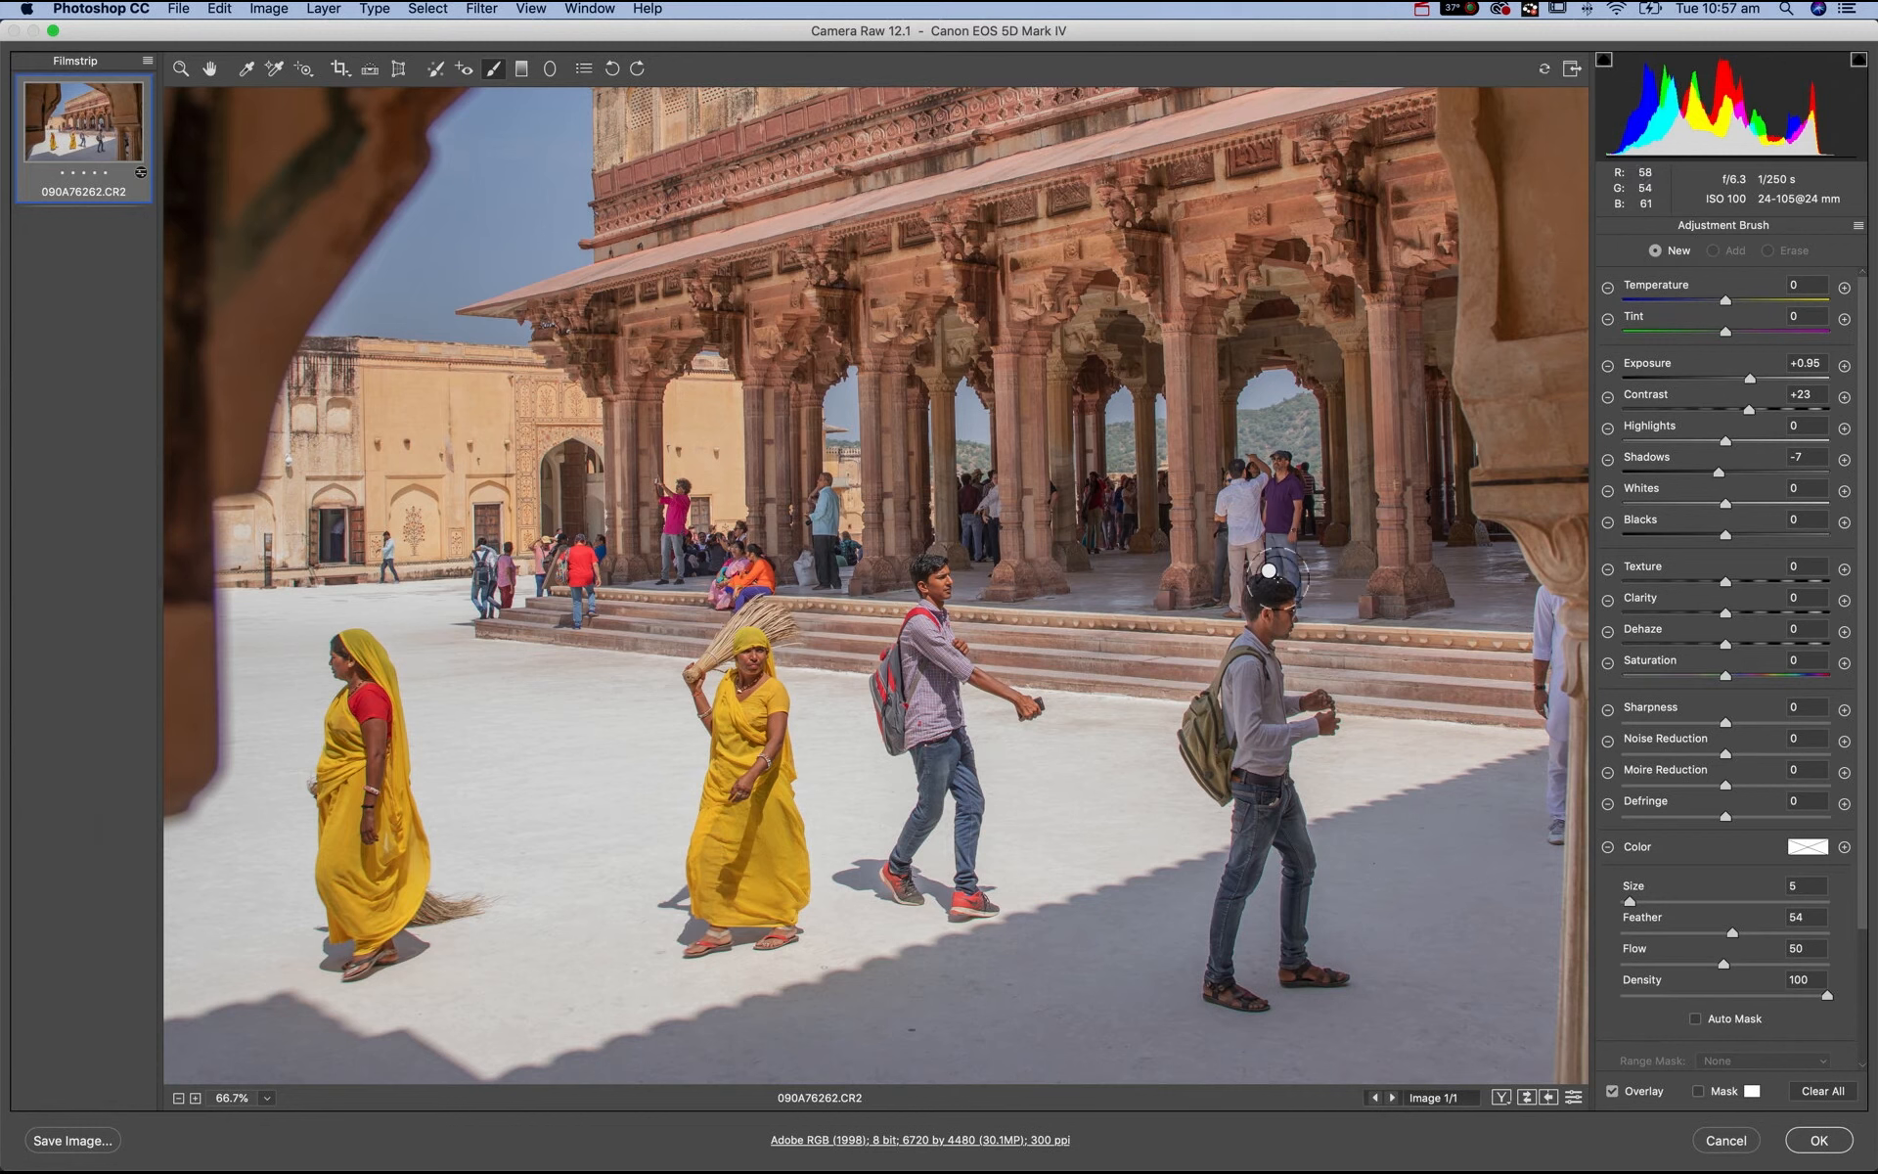
pyautogui.click(1272, 575)
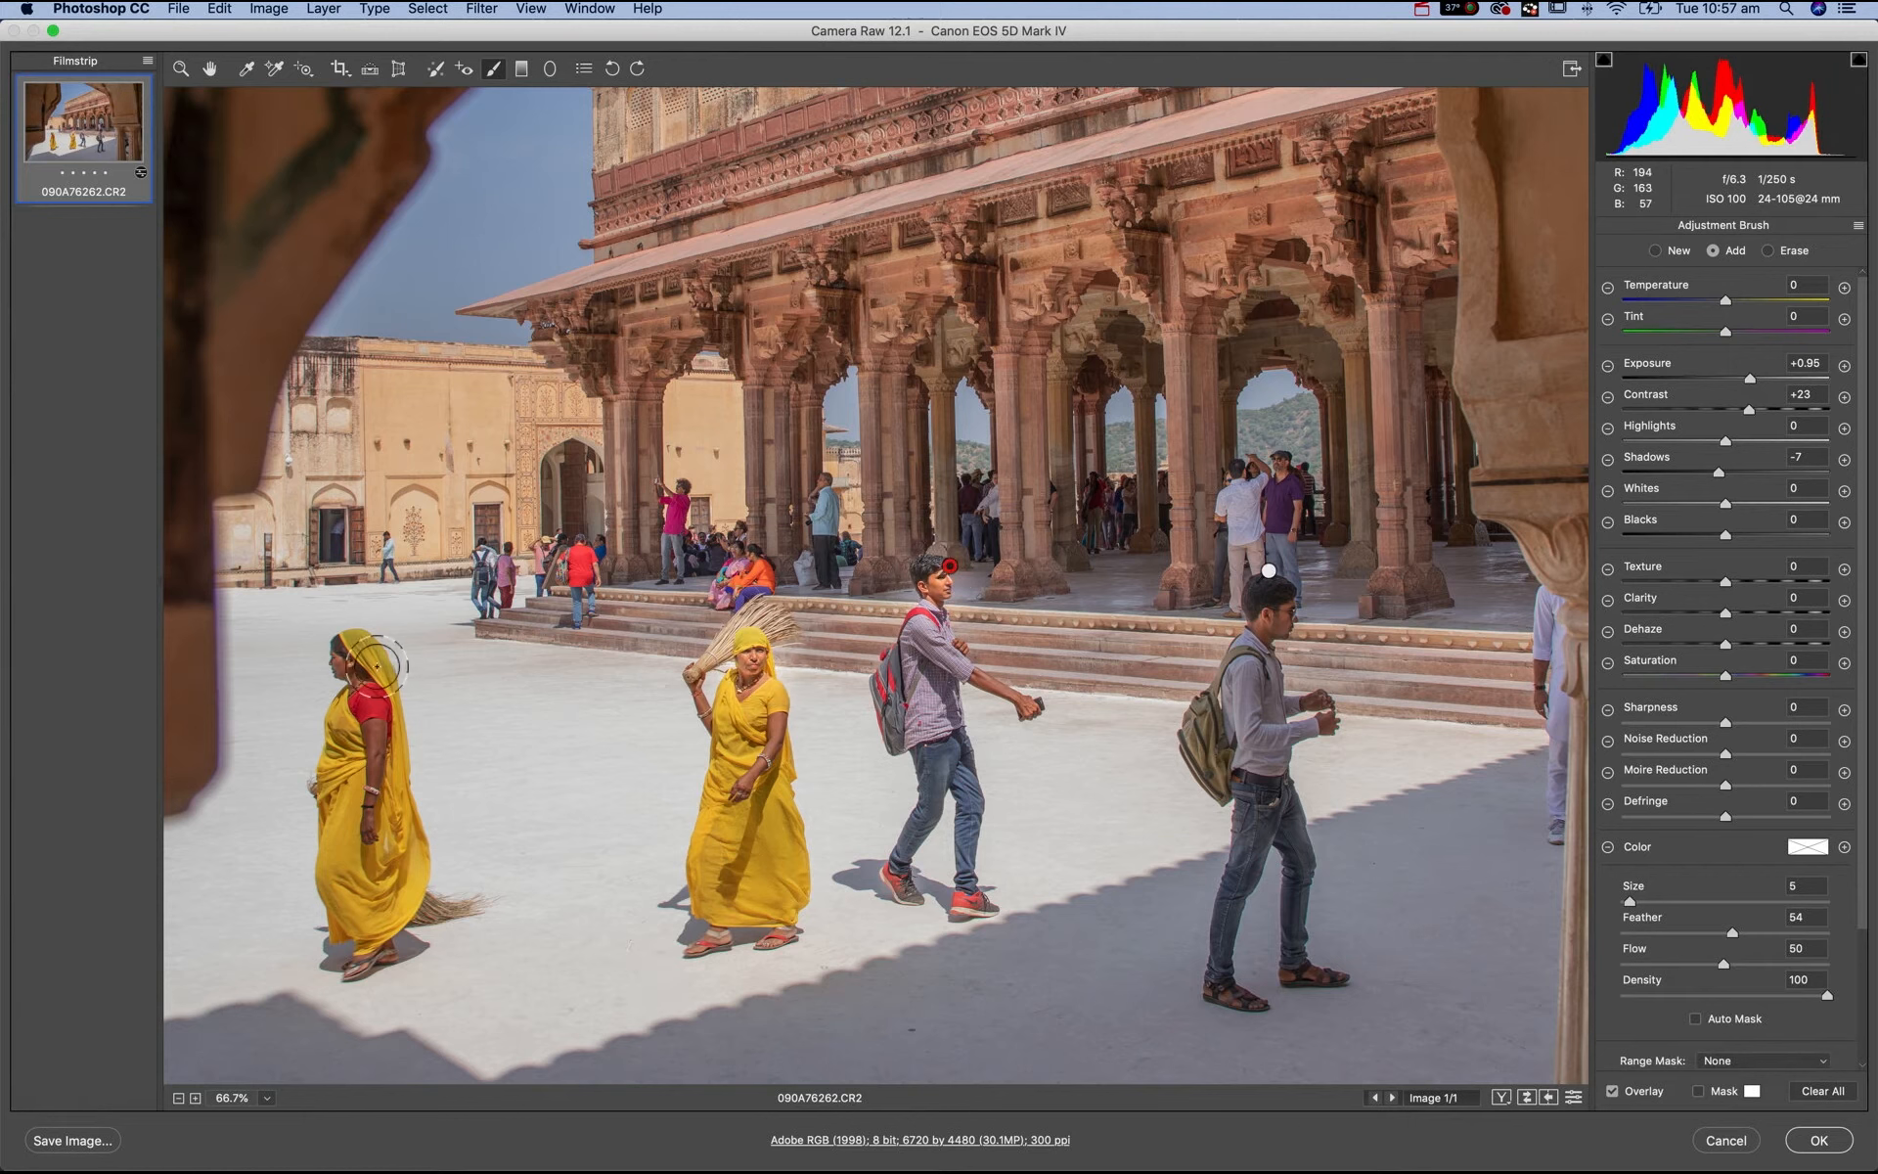
pyautogui.moveTo(344, 669); pyautogui.dragTo(353, 654)
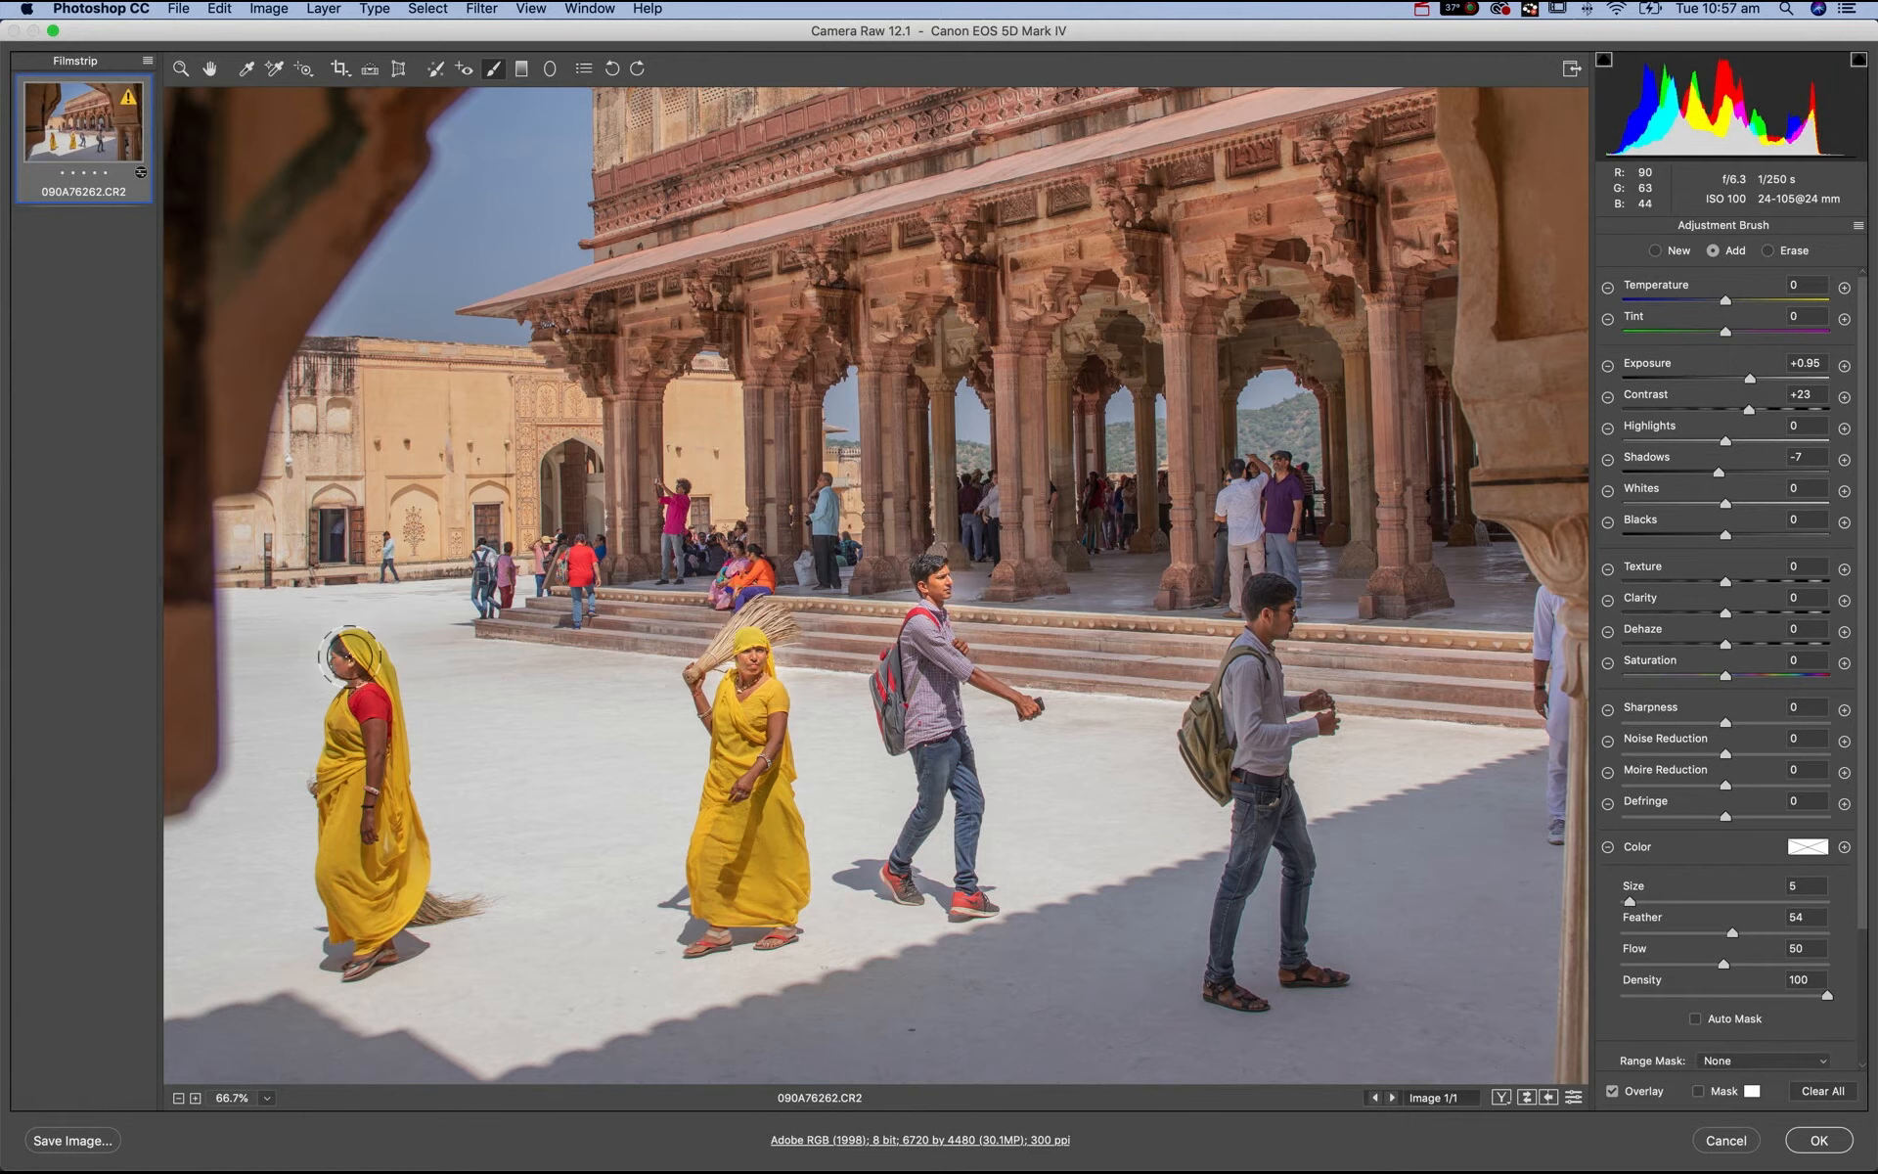
# - Delete the brush adjustment started on the face of the man with the red backpack
pyautogui.click(1269, 571)
pyautogui.click(950, 565)
pyautogui.press('Delete')
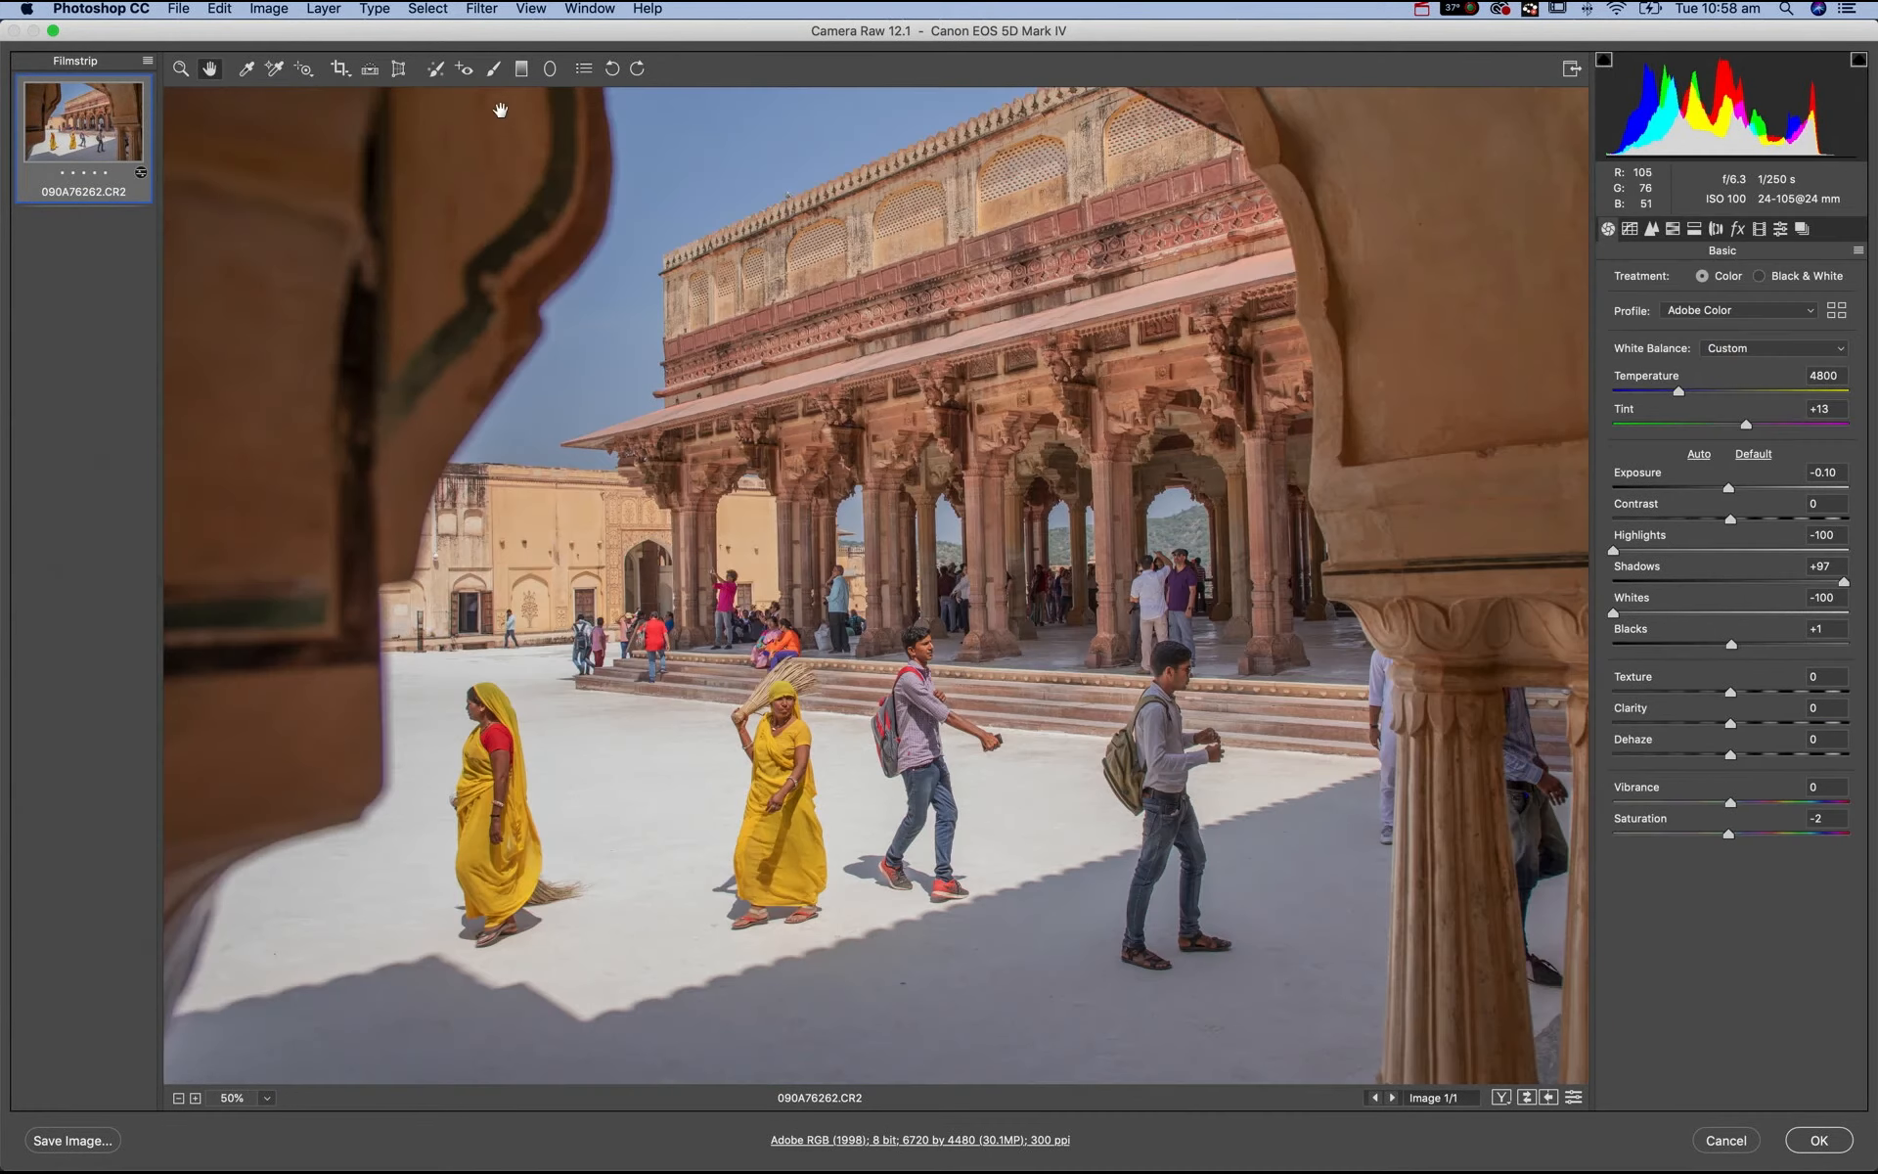
# - Select the adjustment on the green-backpack man's head and extend it by brushing along his hair outline and face profile
pyautogui.click(495, 71)
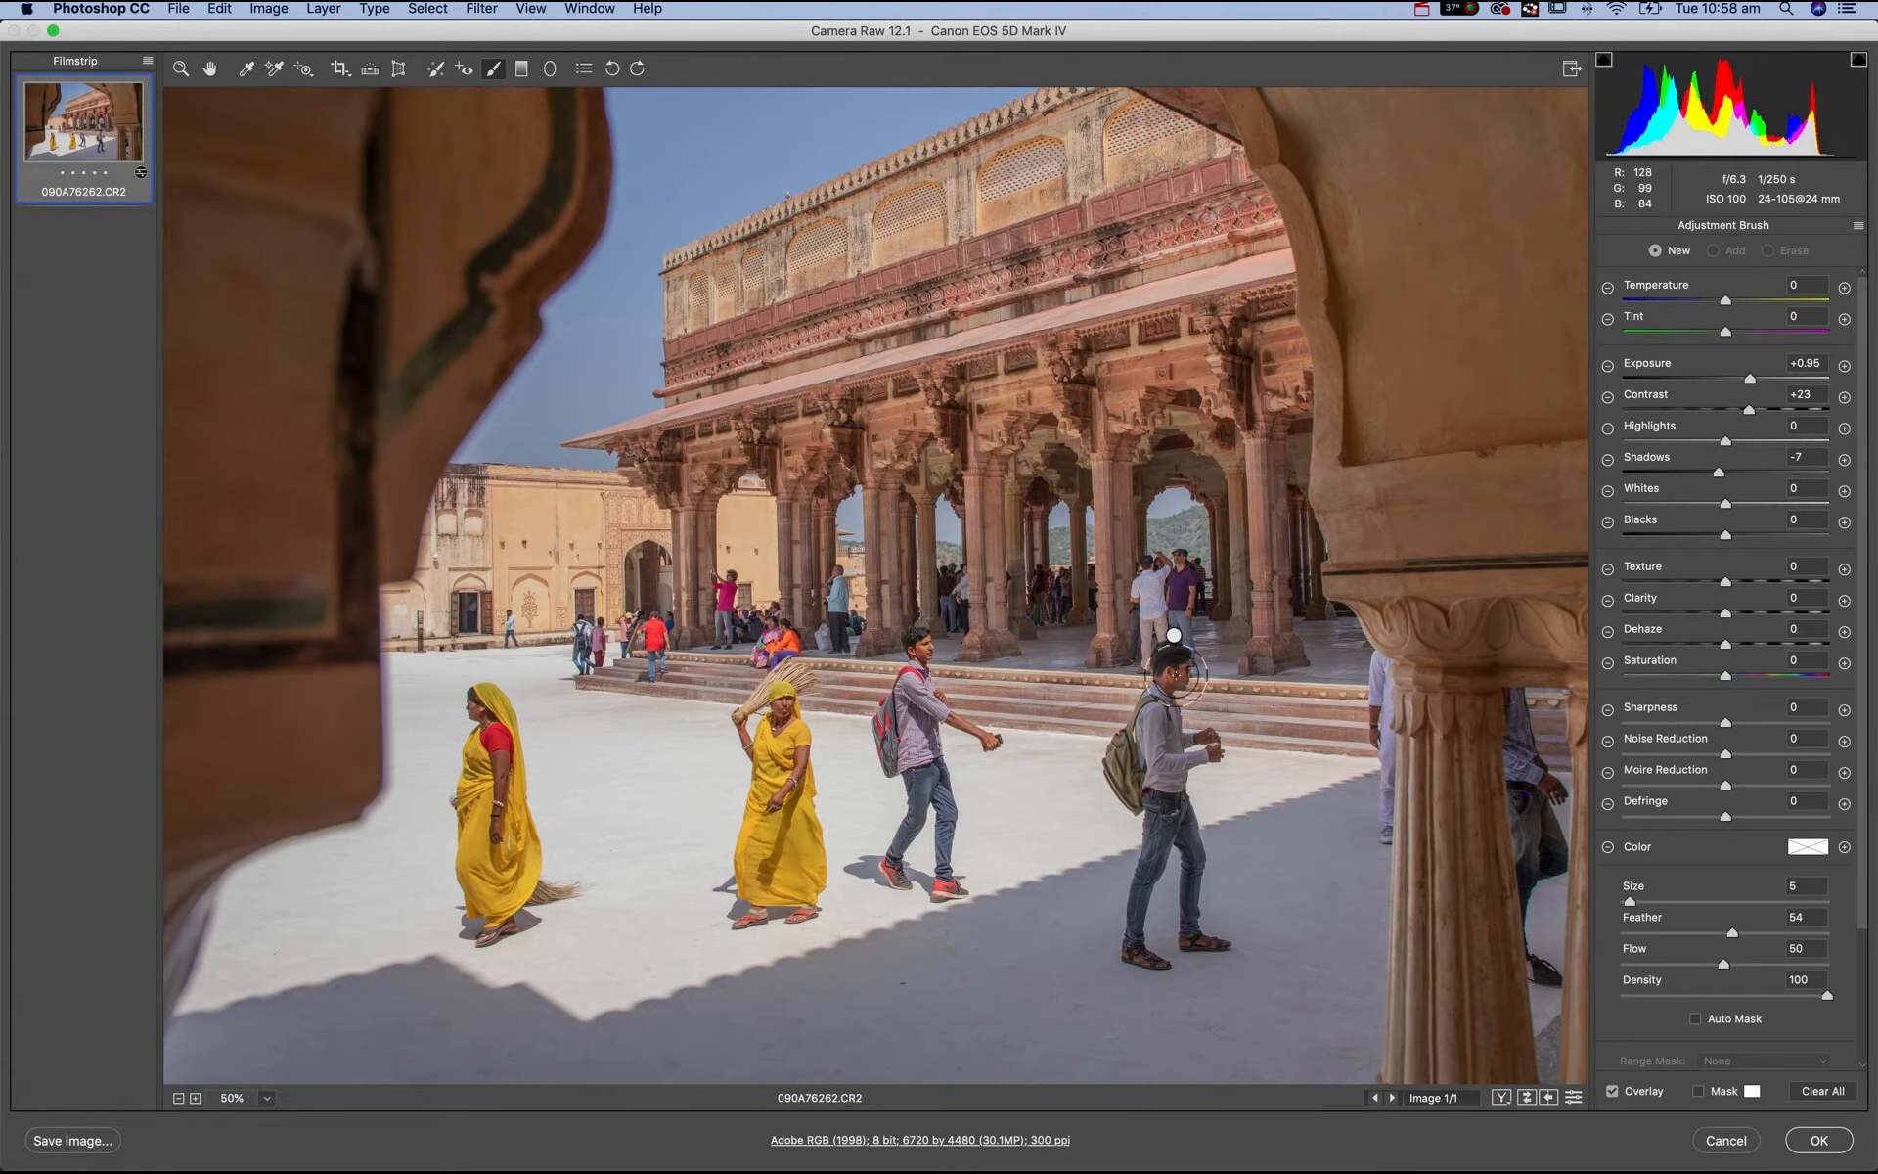
pyautogui.moveTo(1173, 634); pyautogui.dragTo(1194, 719)
pyautogui.press('super+equal')
pyautogui.press('super+equal')
pyautogui.press('super+equal')
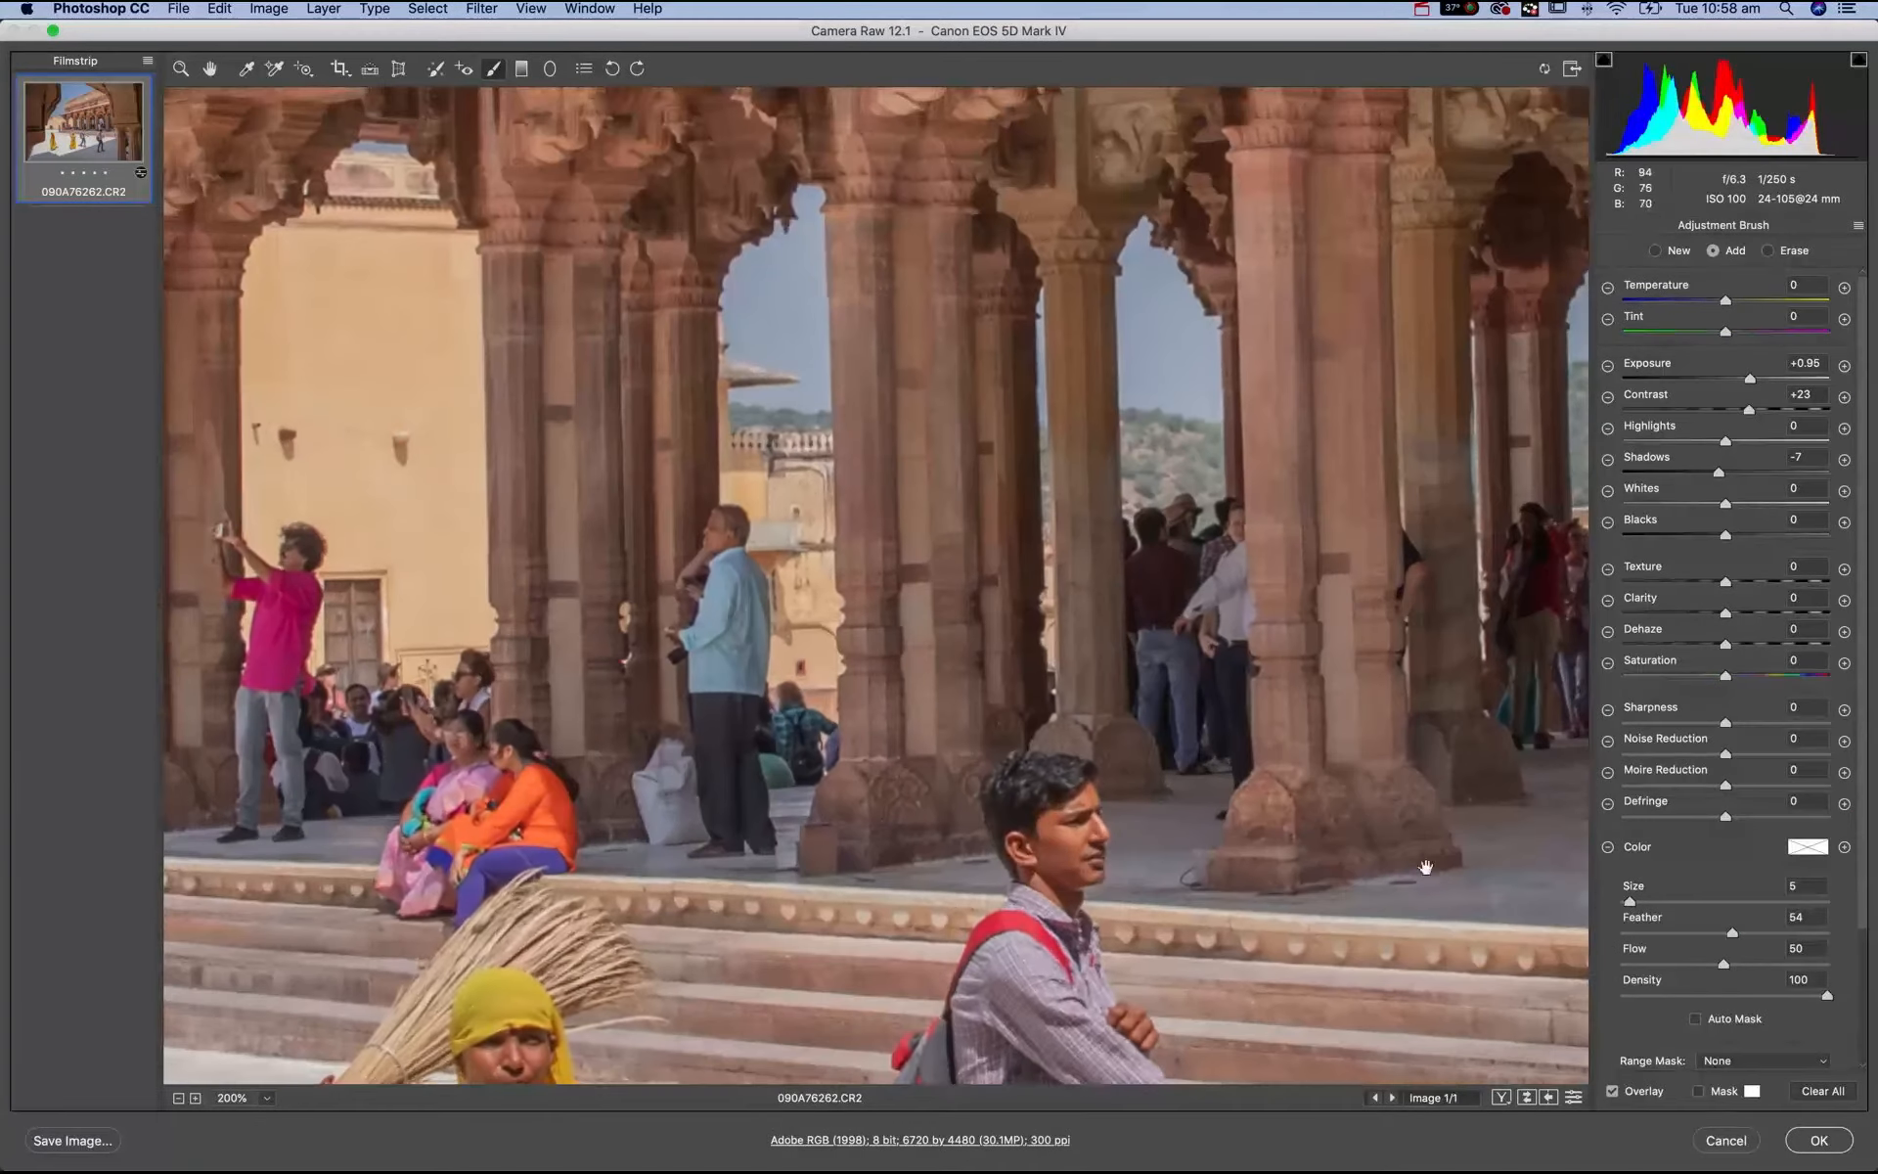
pyautogui.moveTo(1426, 867); pyautogui.dragTo(519, 508)
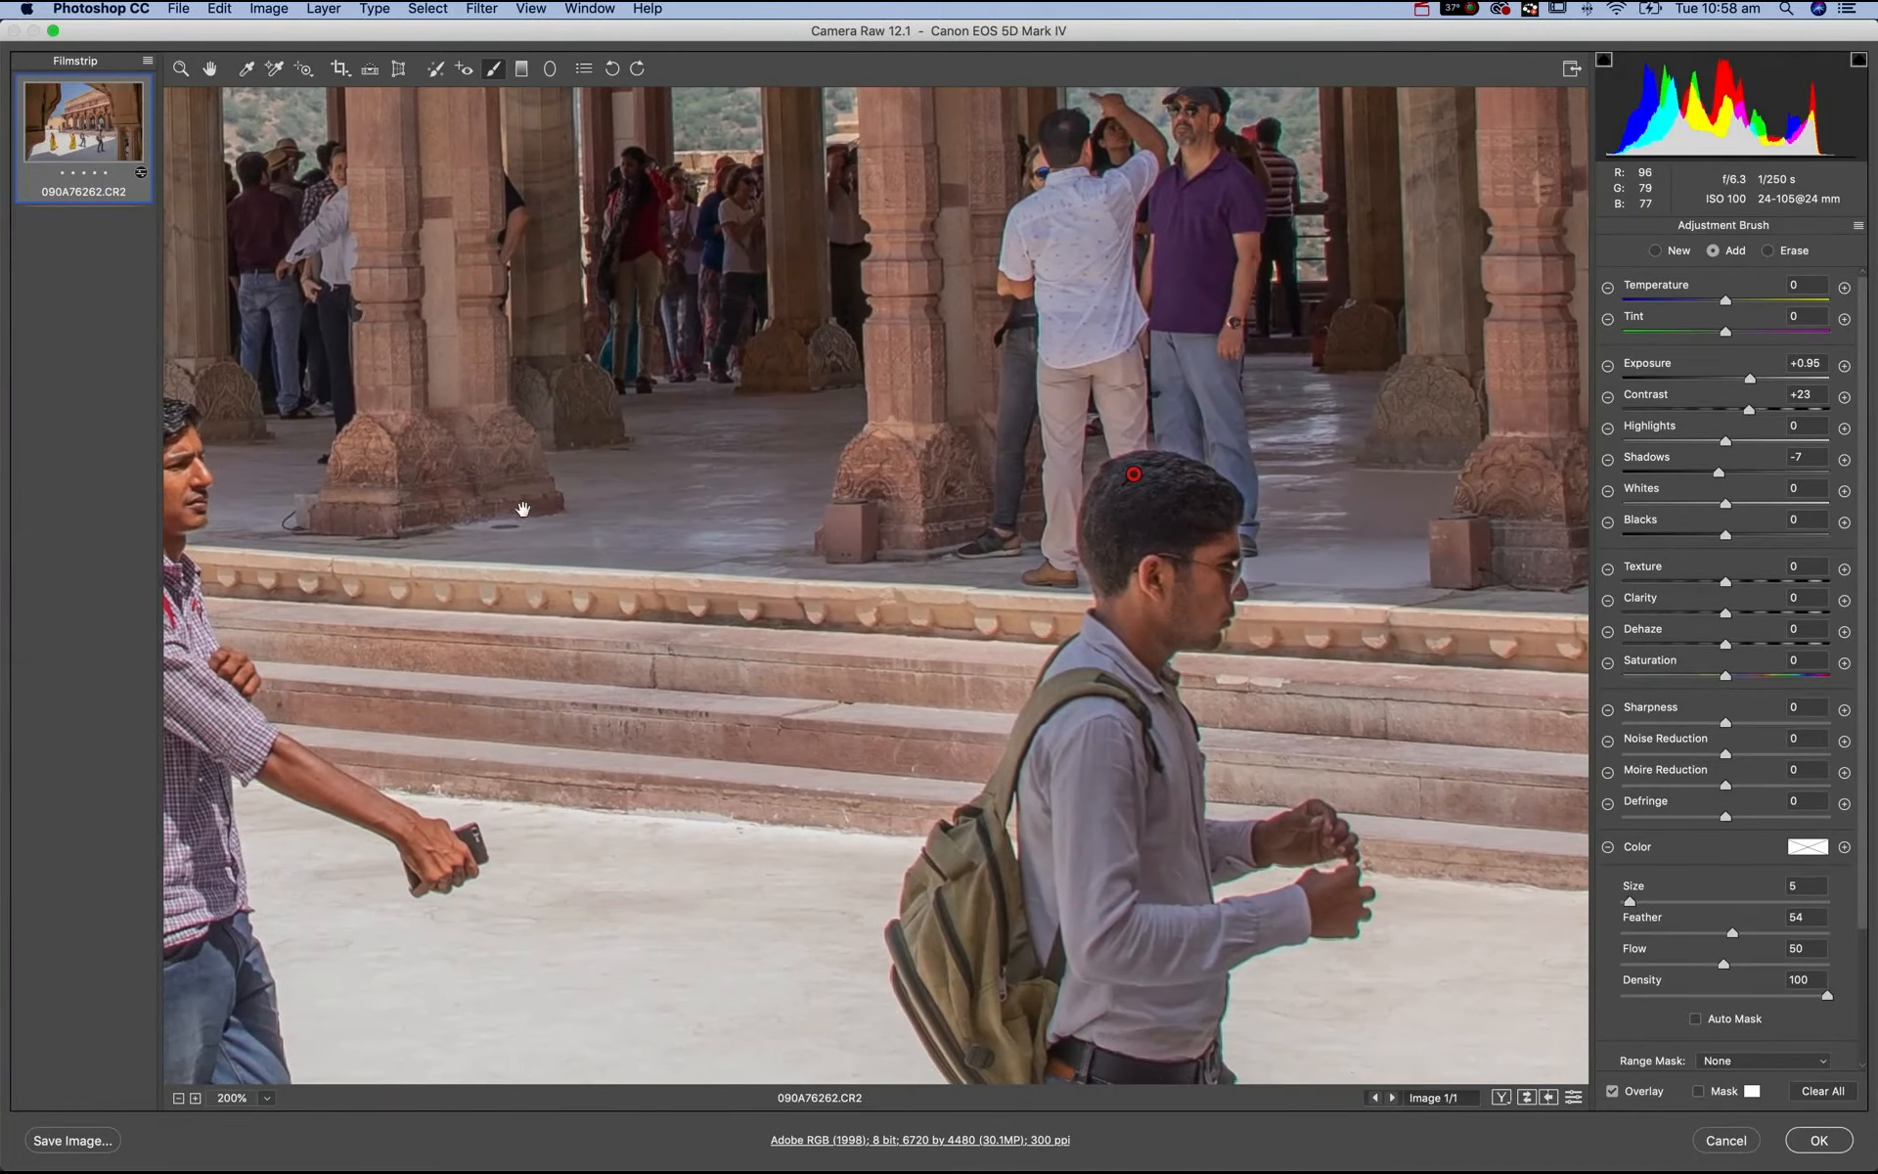
pyautogui.press('super+equal')
pyautogui.moveTo(1369, 667); pyautogui.dragTo(954, 651)
pyautogui.press('super+equal')
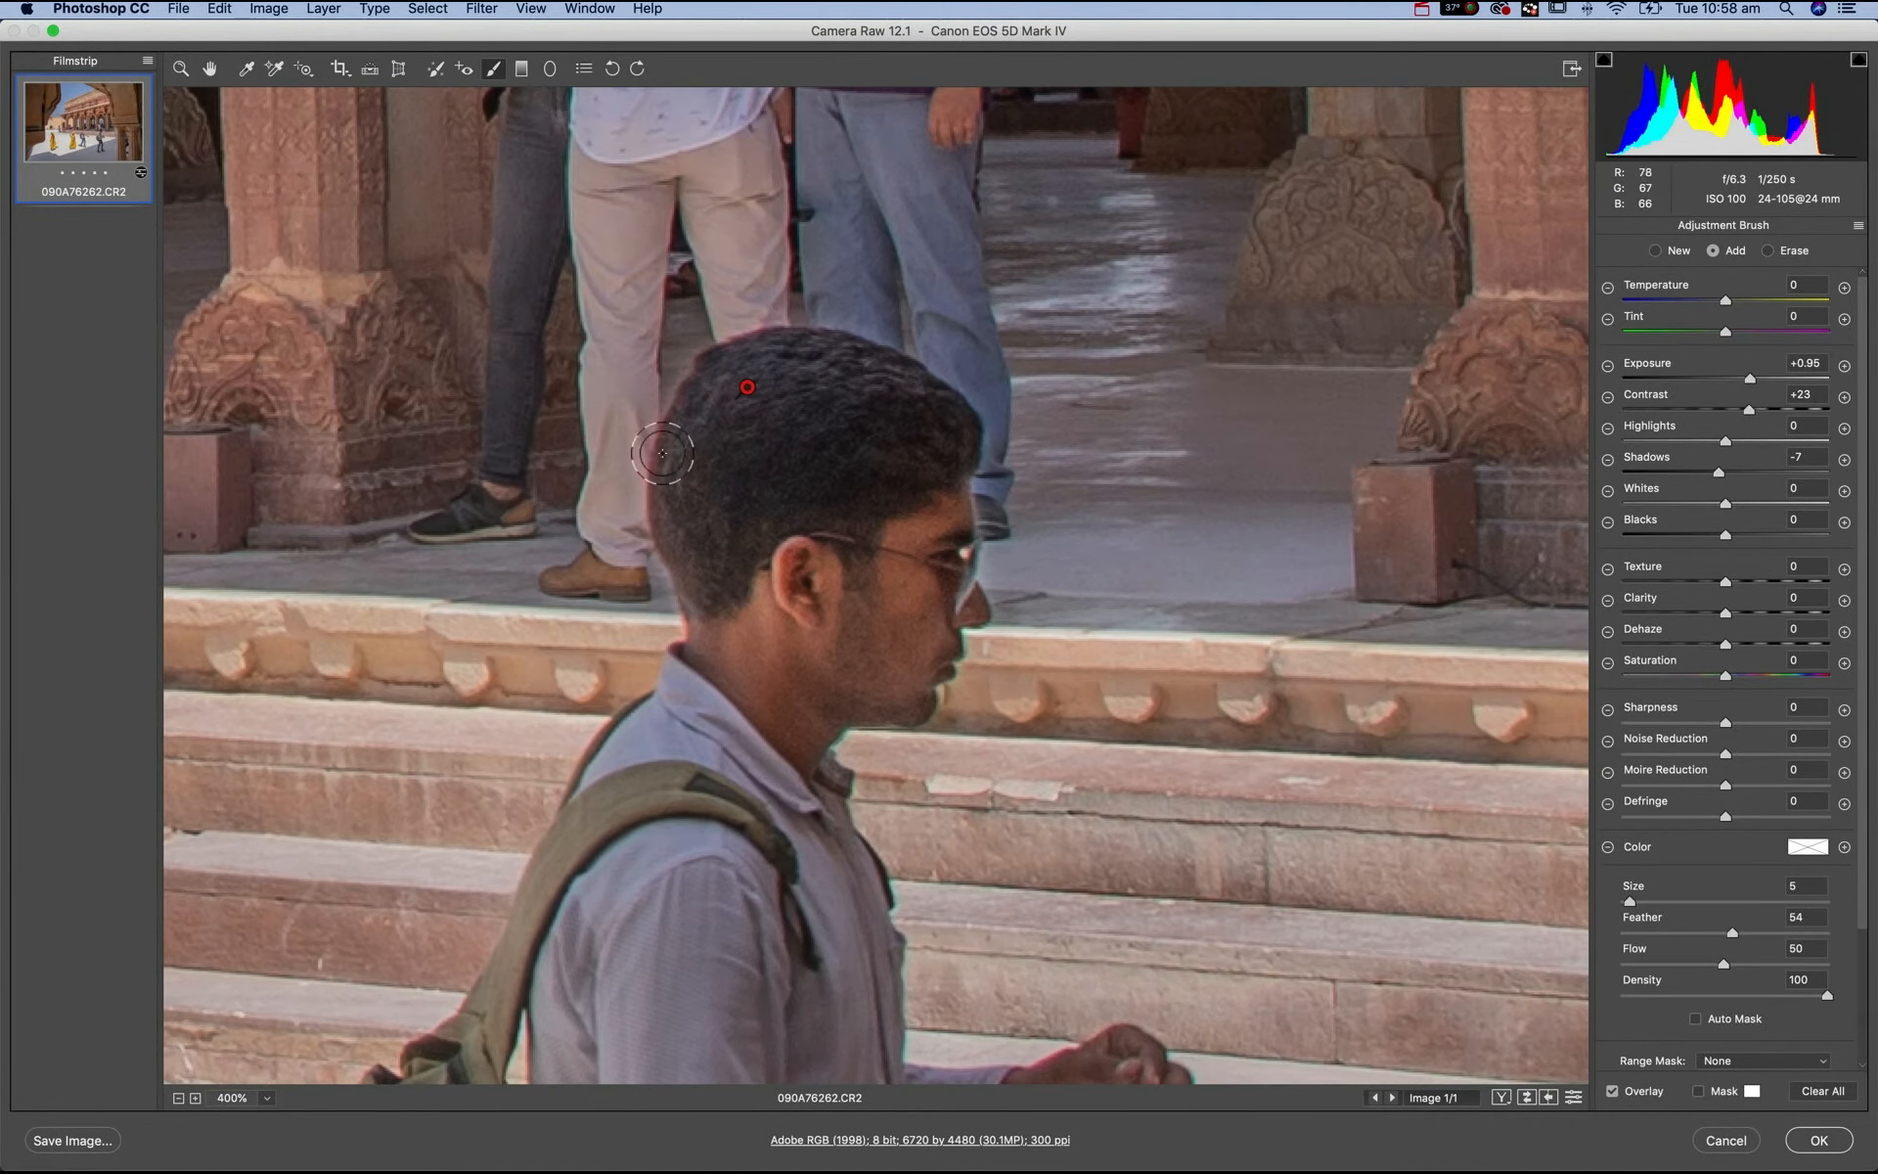
pyautogui.moveTo(666, 446)
pyautogui.mouseDown()
pyautogui.moveTo(653, 502)
pyautogui.moveTo(677, 614)
pyautogui.moveTo(656, 399)
pyautogui.moveTo(666, 411)
pyautogui.moveTo(827, 337)
pyautogui.mouseUp()
pyautogui.moveTo(961, 440); pyautogui.dragTo(951, 675)
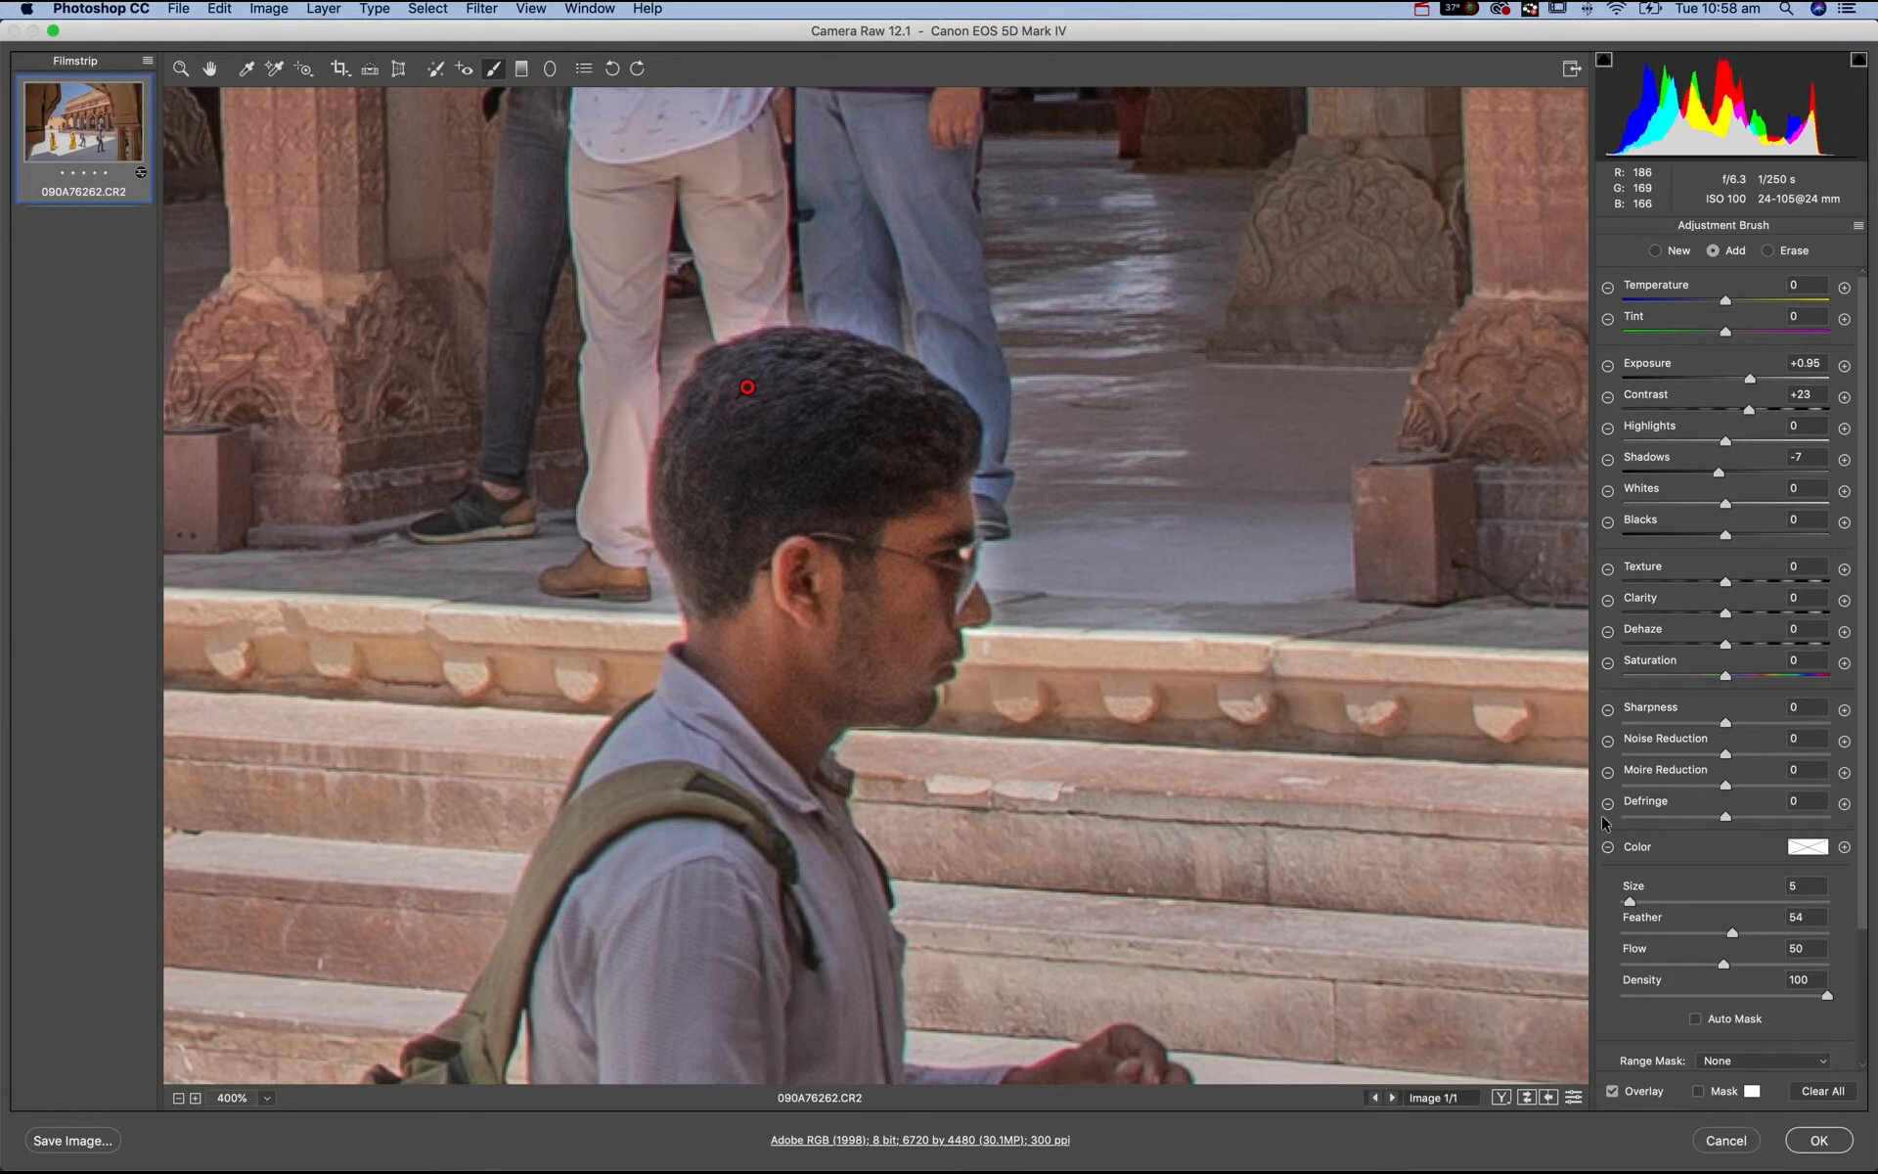
# - Tint the head adjustment magenta and erase the overspill behind the man's hair and neck
pyautogui.click(1806, 847)
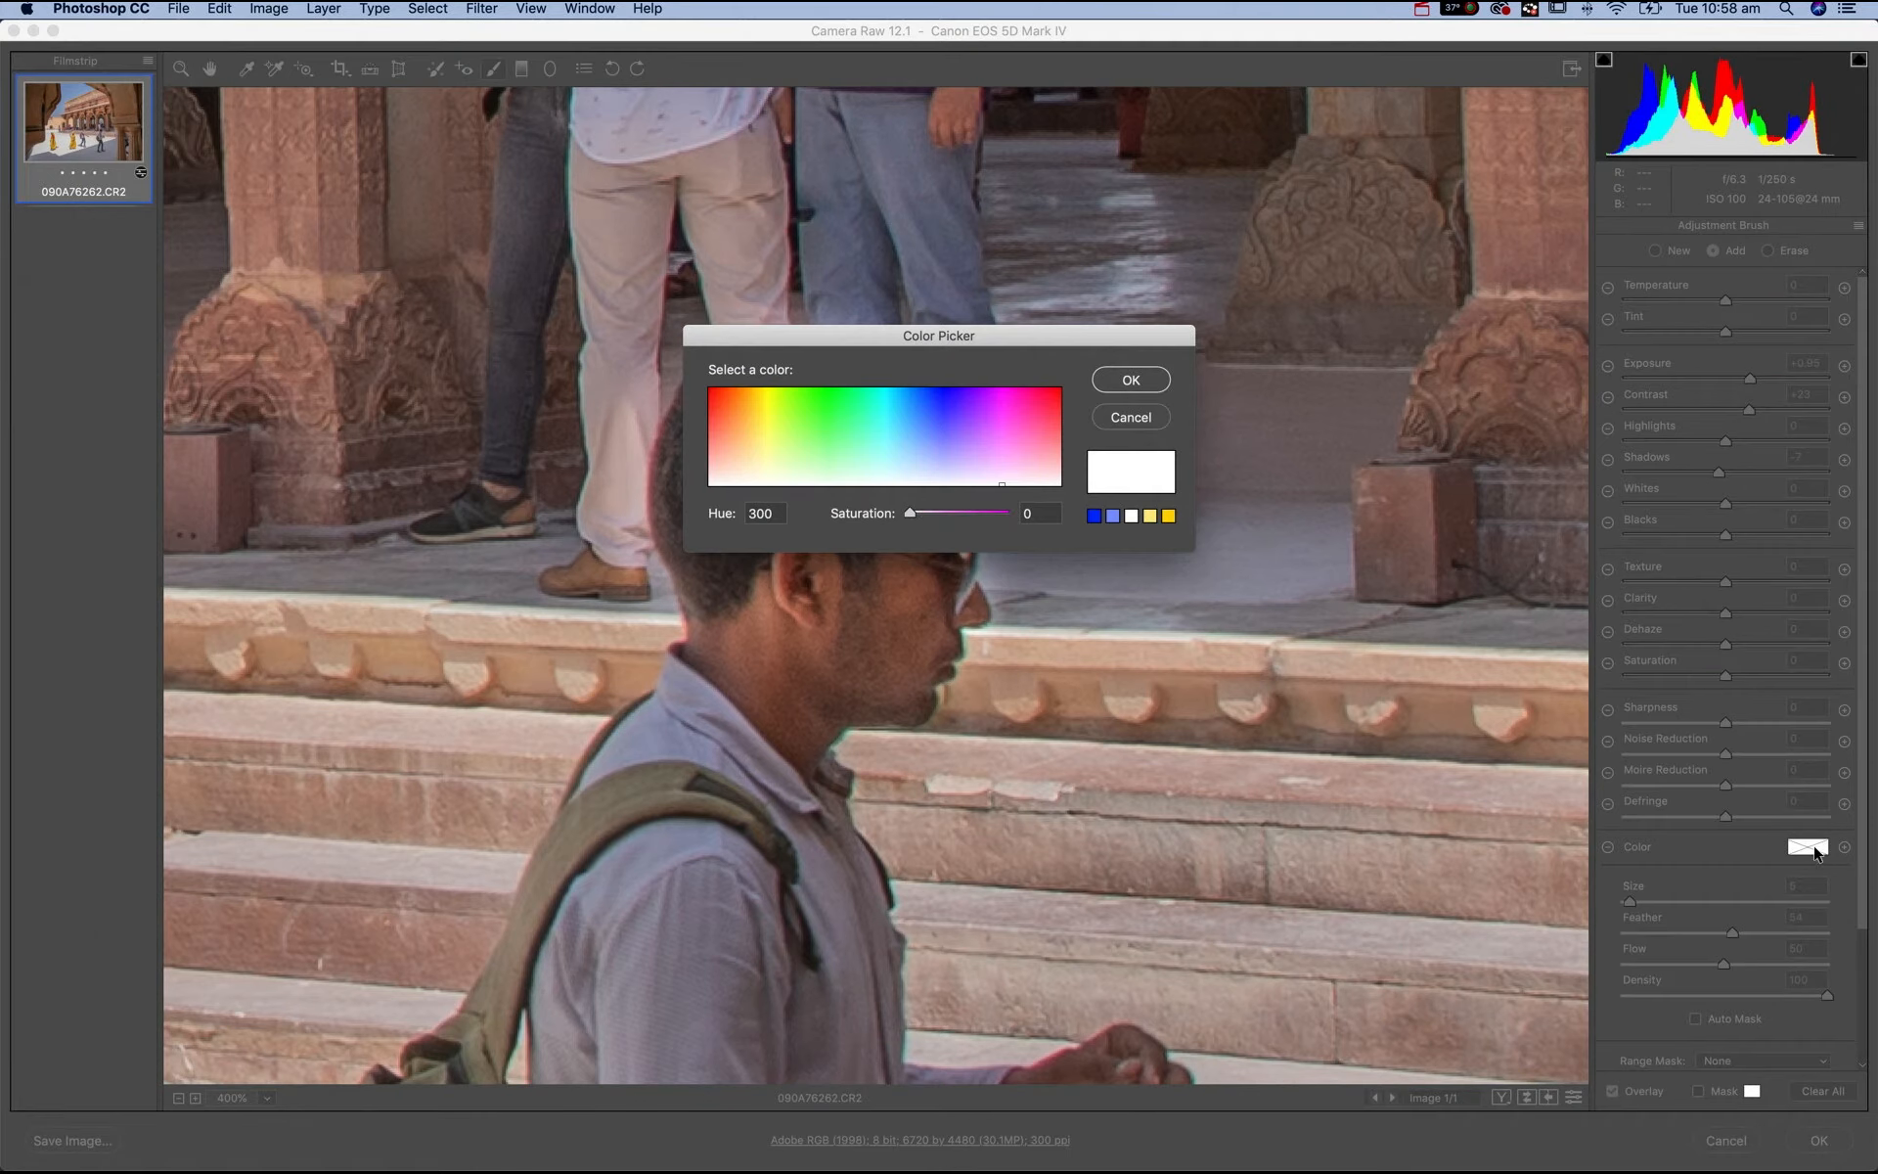
pyautogui.click(998, 389)
pyautogui.click(1145, 374)
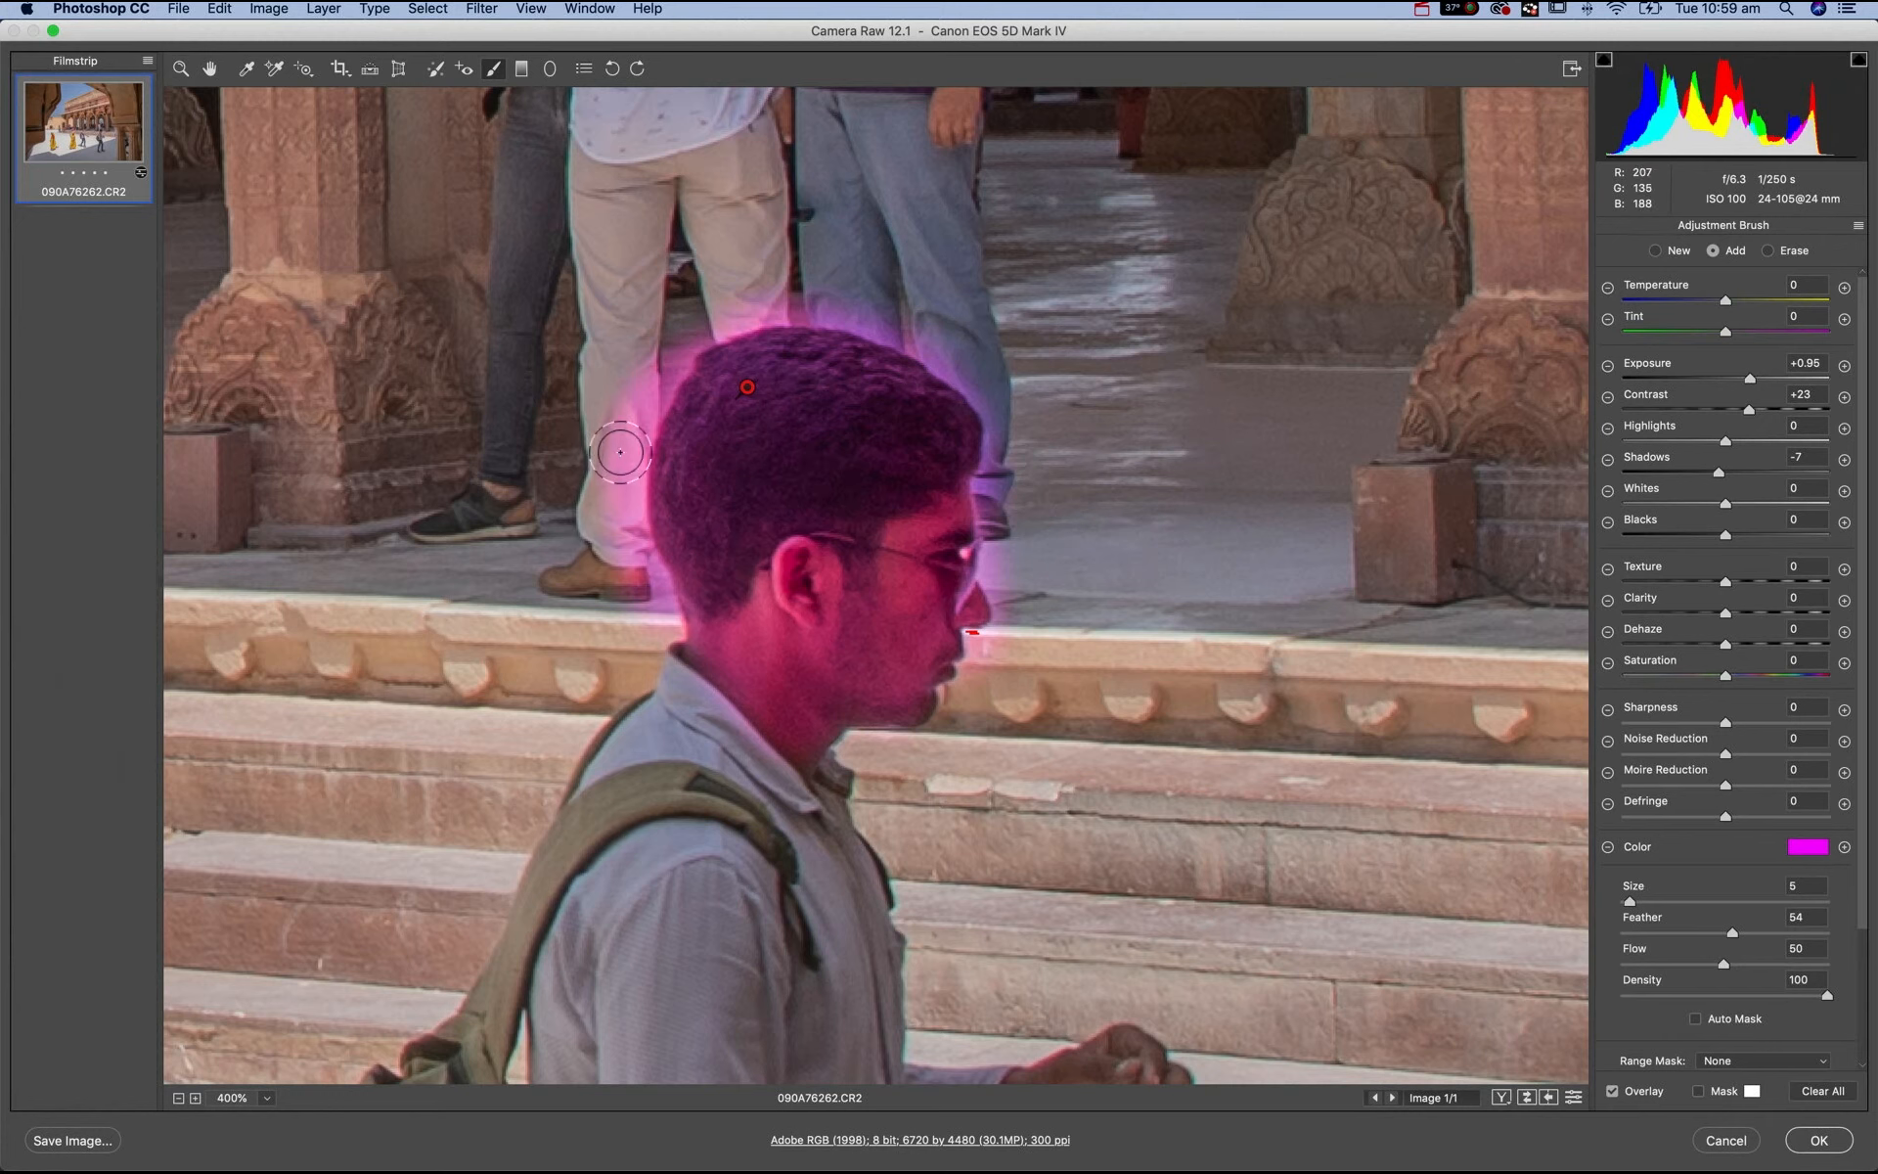
pyautogui.press('alt')
pyautogui.moveTo(616, 405)
pyautogui.mouseDown()
pyautogui.moveTo(622, 392)
pyautogui.moveTo(602, 499)
pyautogui.moveTo(624, 378)
pyautogui.moveTo(609, 540)
pyautogui.moveTo(642, 661)
pyautogui.mouseUp()
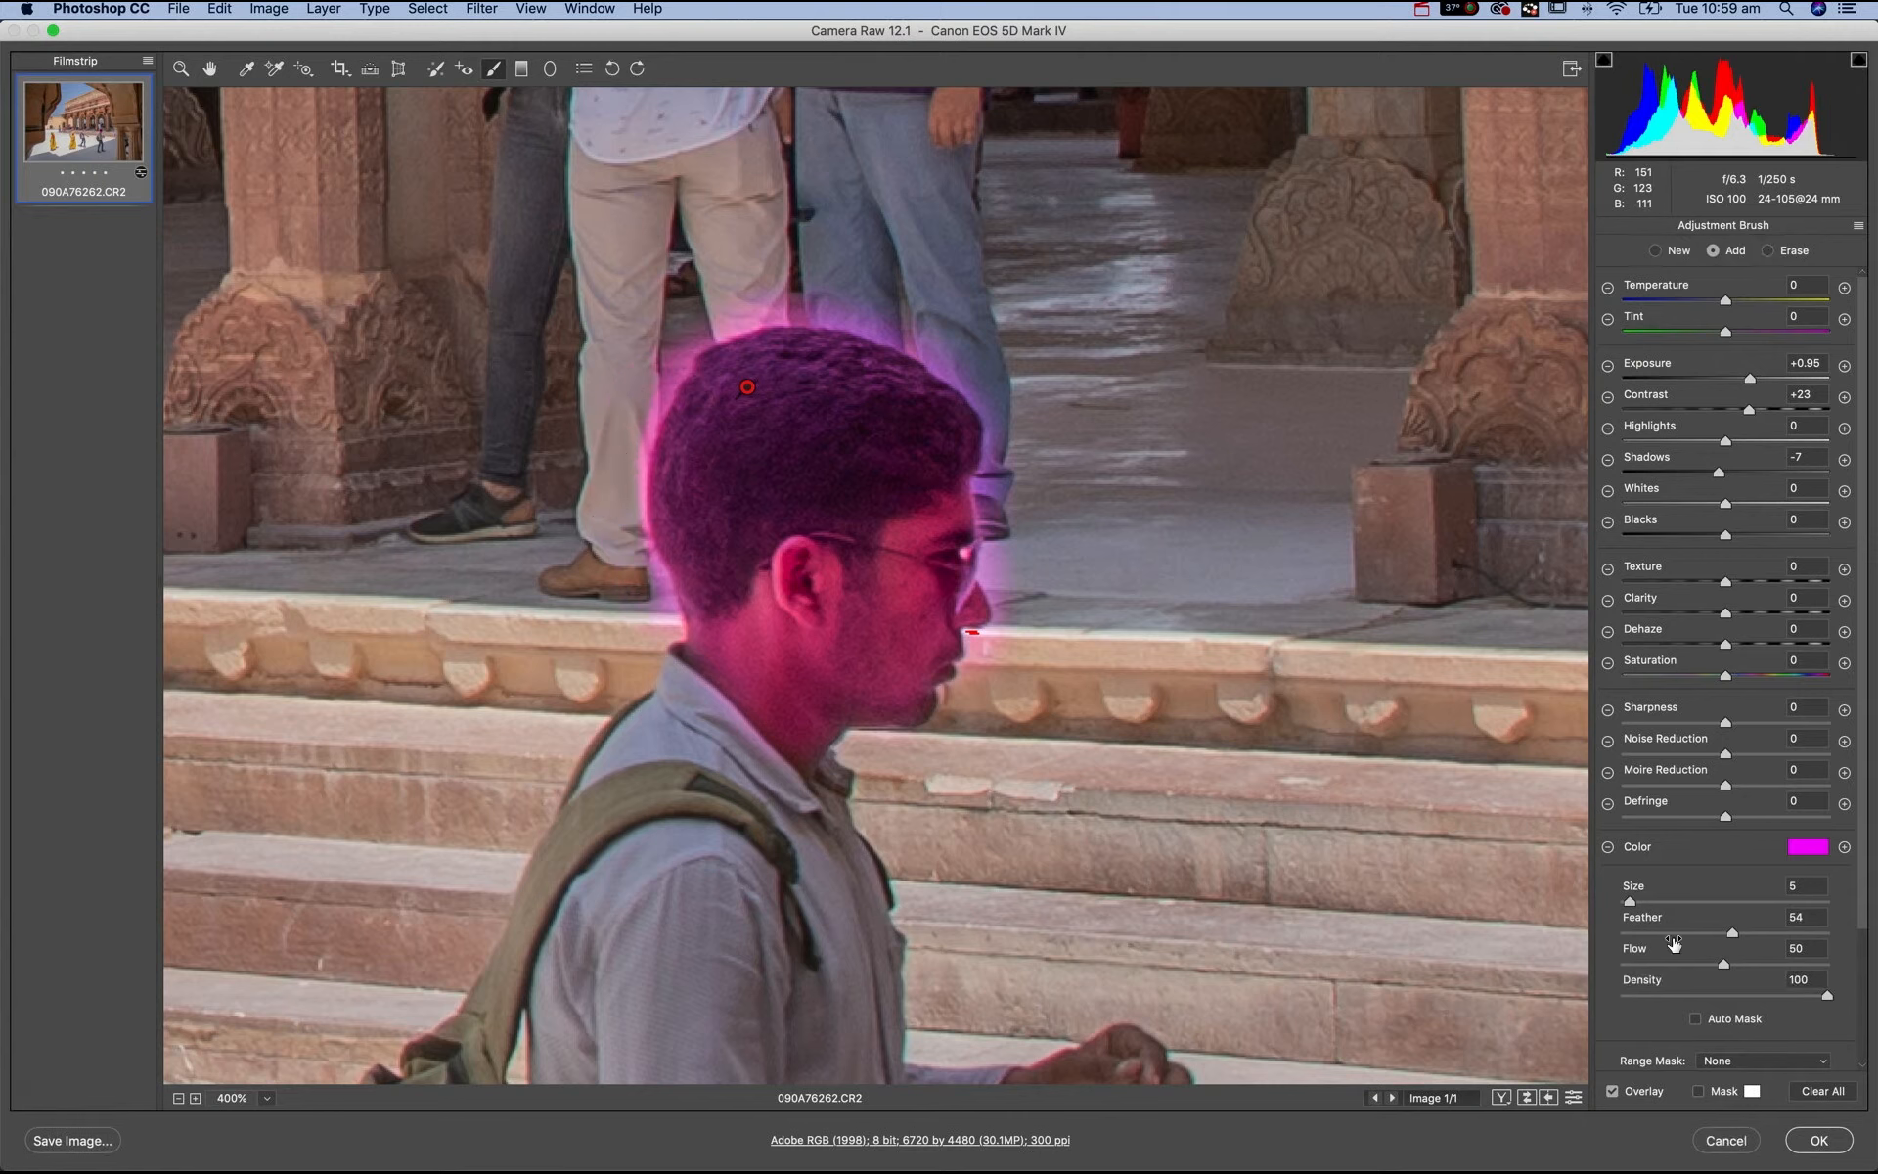
# - Set the brush feather to 28 and size to 4, and erase the overspill along the back and top of the hair
pyautogui.moveTo(1692, 931); pyautogui.dragTo(1677, 934)
pyautogui.press('super+equal')
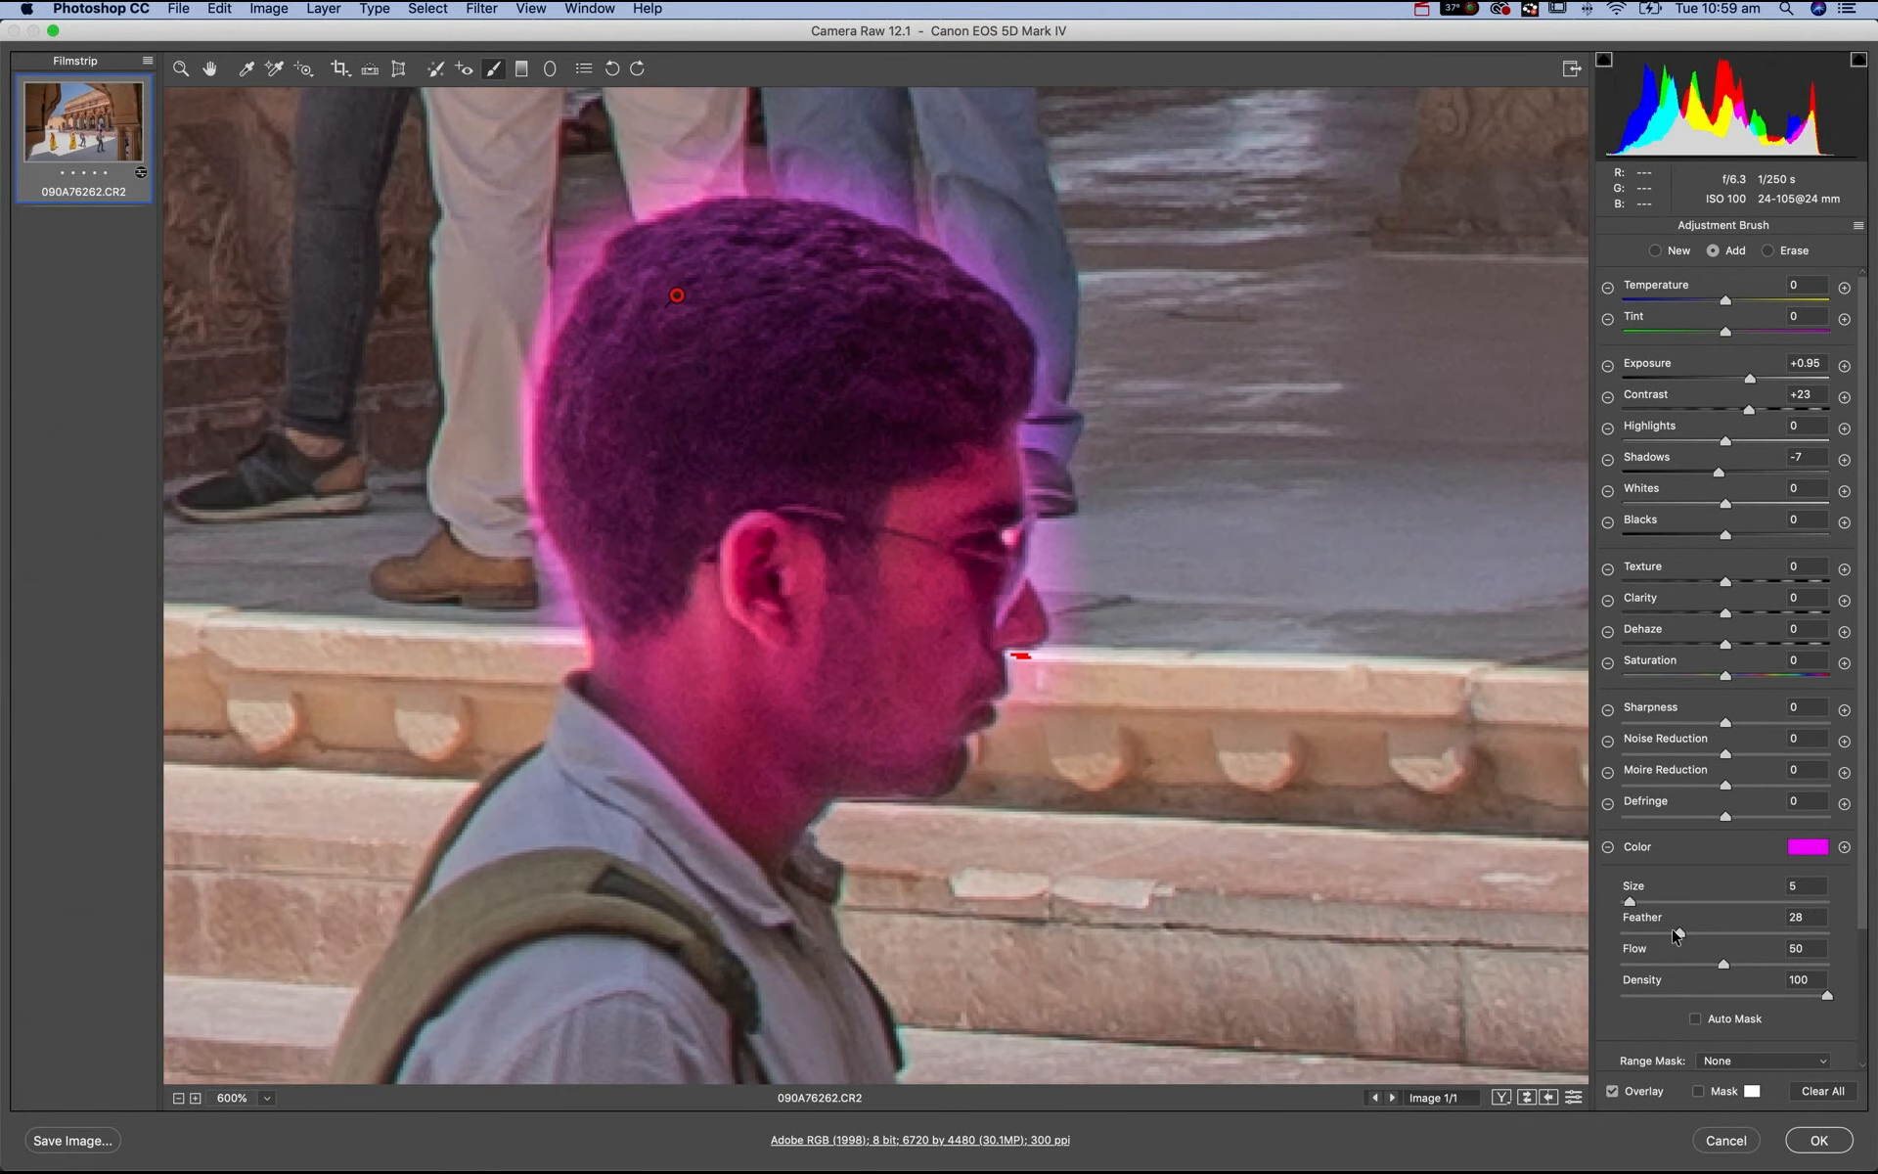
pyautogui.press('[')
pyautogui.press('n')
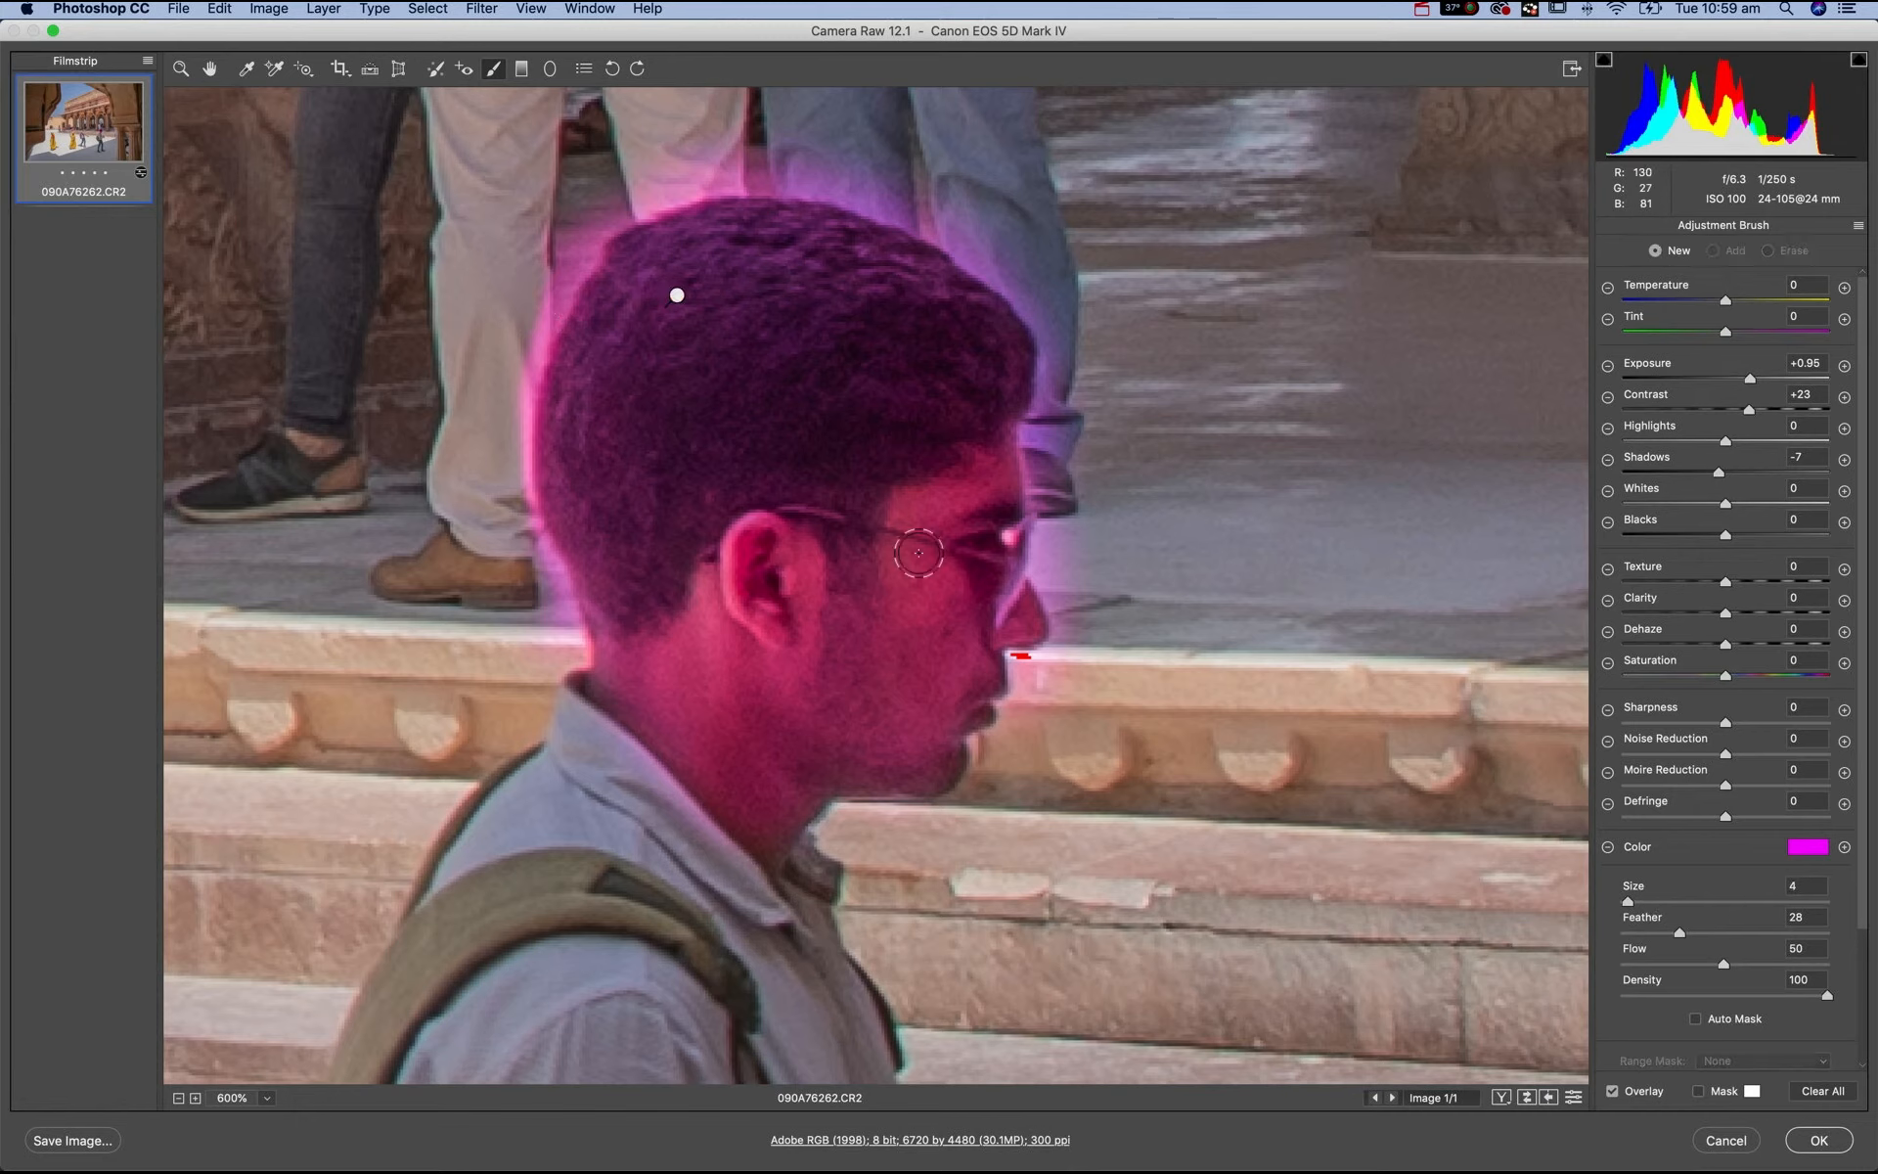
pyautogui.click(677, 295)
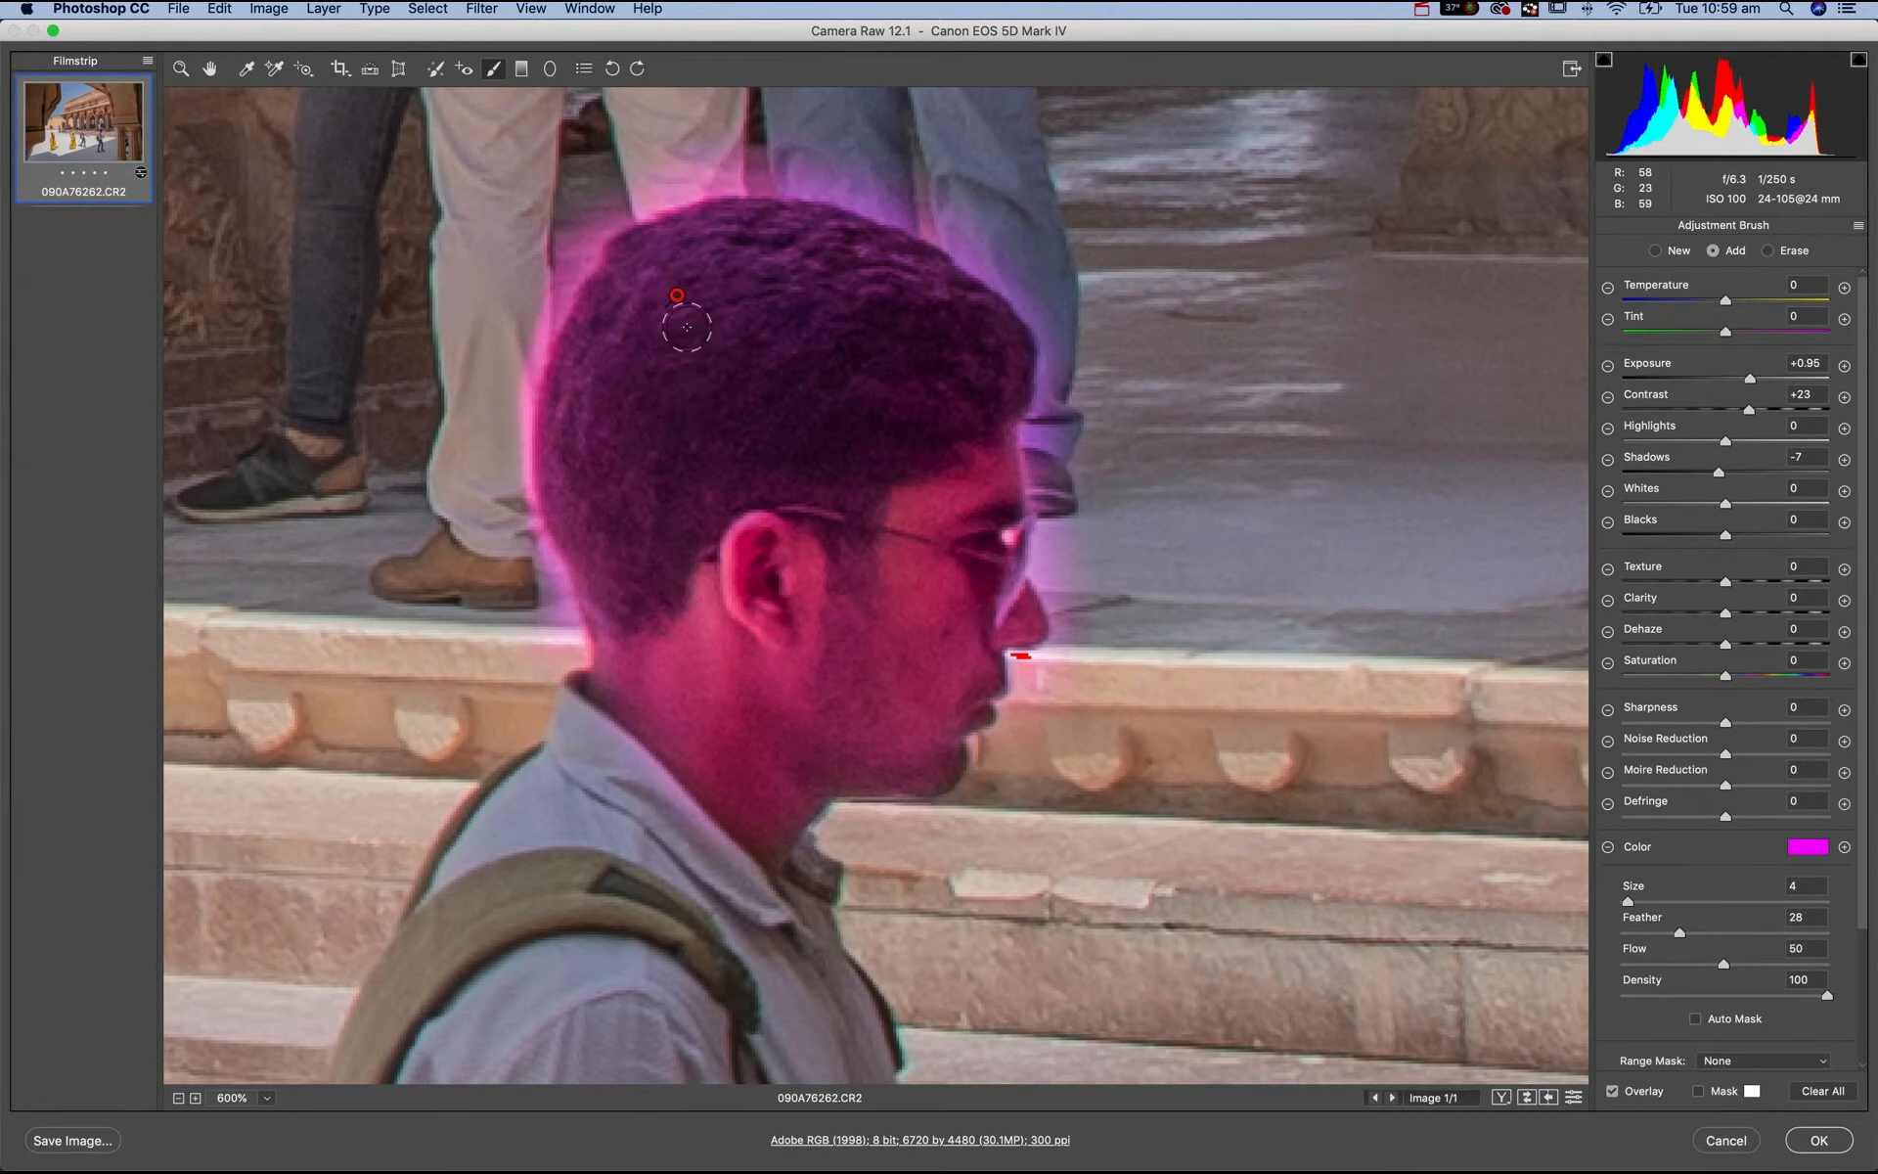
pyautogui.press('alt')
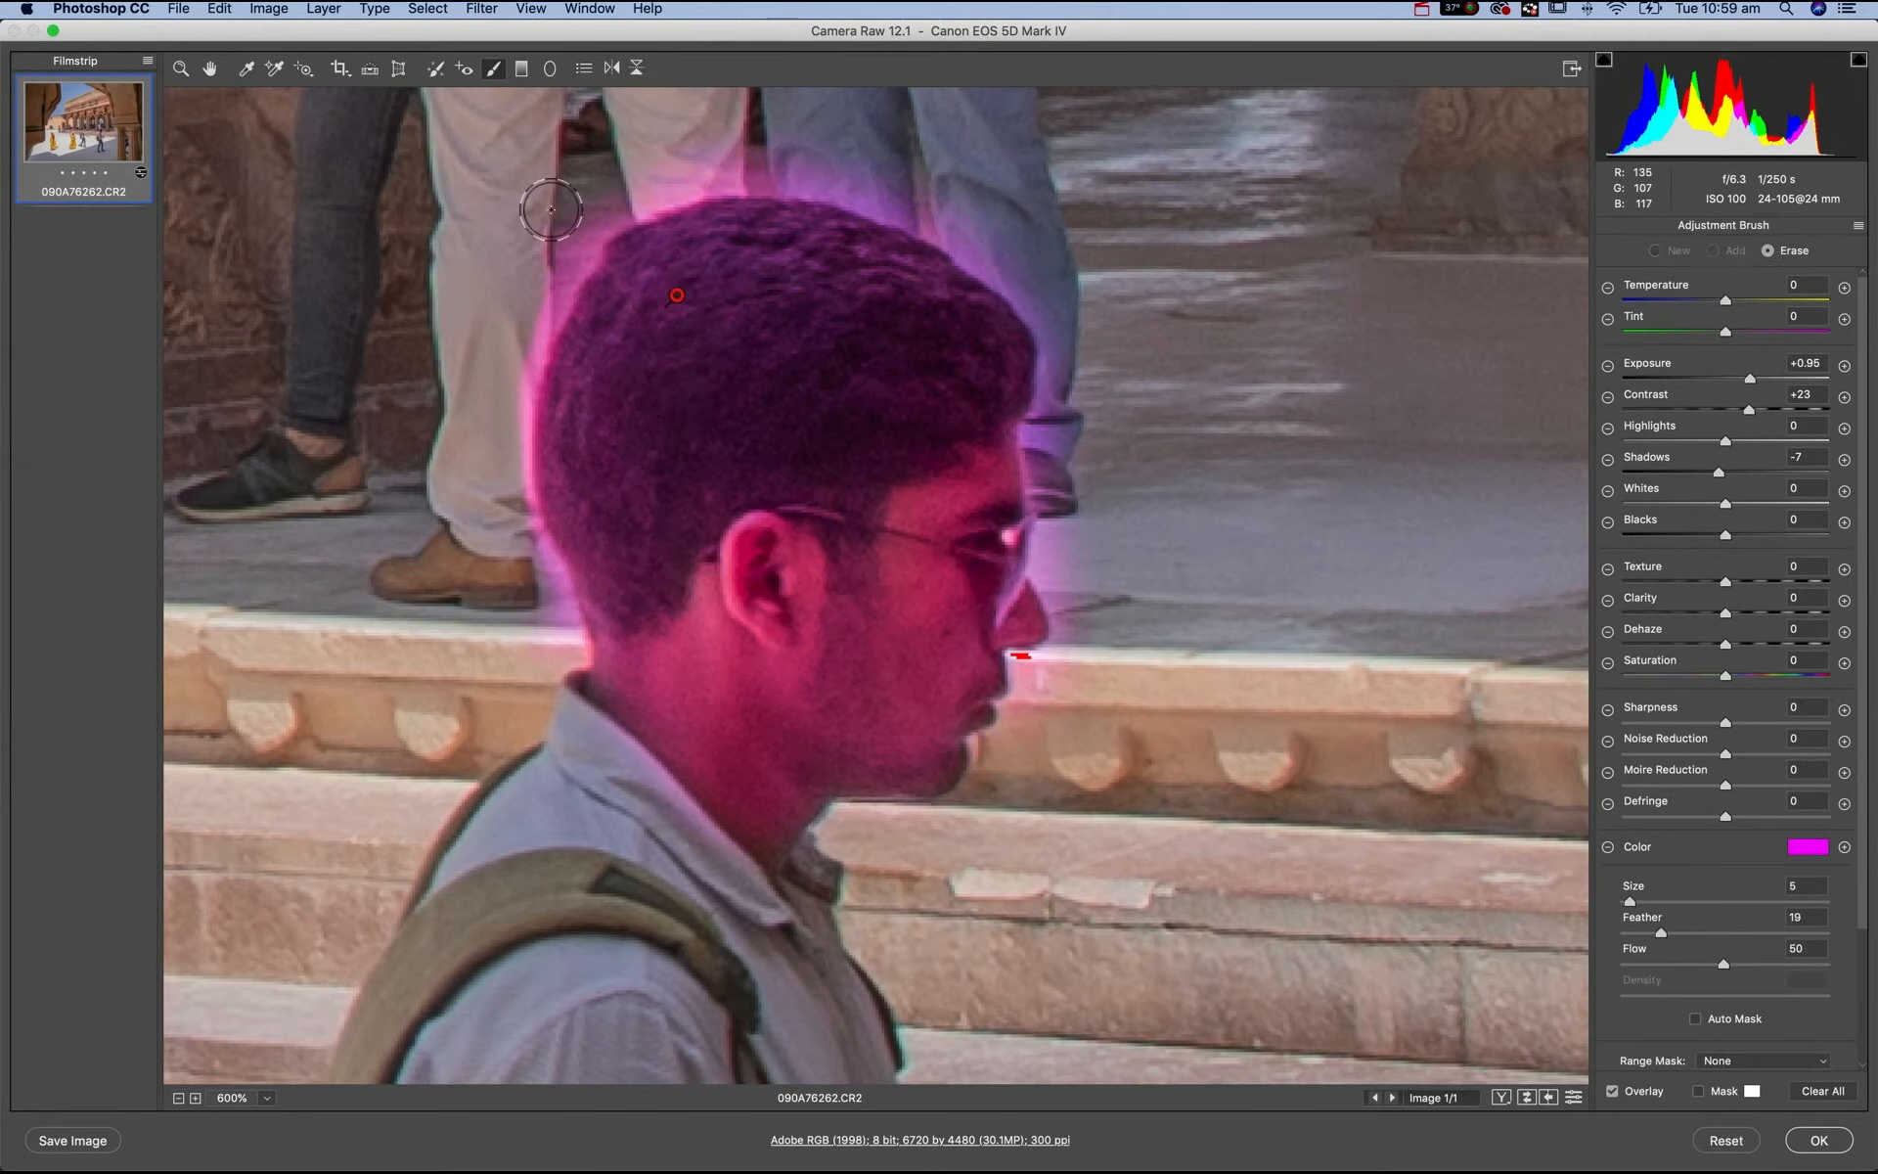
pyautogui.moveTo(551, 210)
pyautogui.mouseDown()
pyautogui.moveTo(572, 201)
pyautogui.moveTo(569, 249)
pyautogui.moveTo(501, 422)
pyautogui.moveTo(560, 675)
pyautogui.mouseUp()
pyautogui.moveTo(707, 185)
pyautogui.mouseDown()
pyautogui.moveTo(585, 213)
pyautogui.moveTo(756, 163)
pyautogui.moveTo(936, 201)
pyautogui.moveTo(1044, 296)
pyautogui.moveTo(1070, 365)
pyautogui.moveTo(1054, 423)
pyautogui.mouseUp()
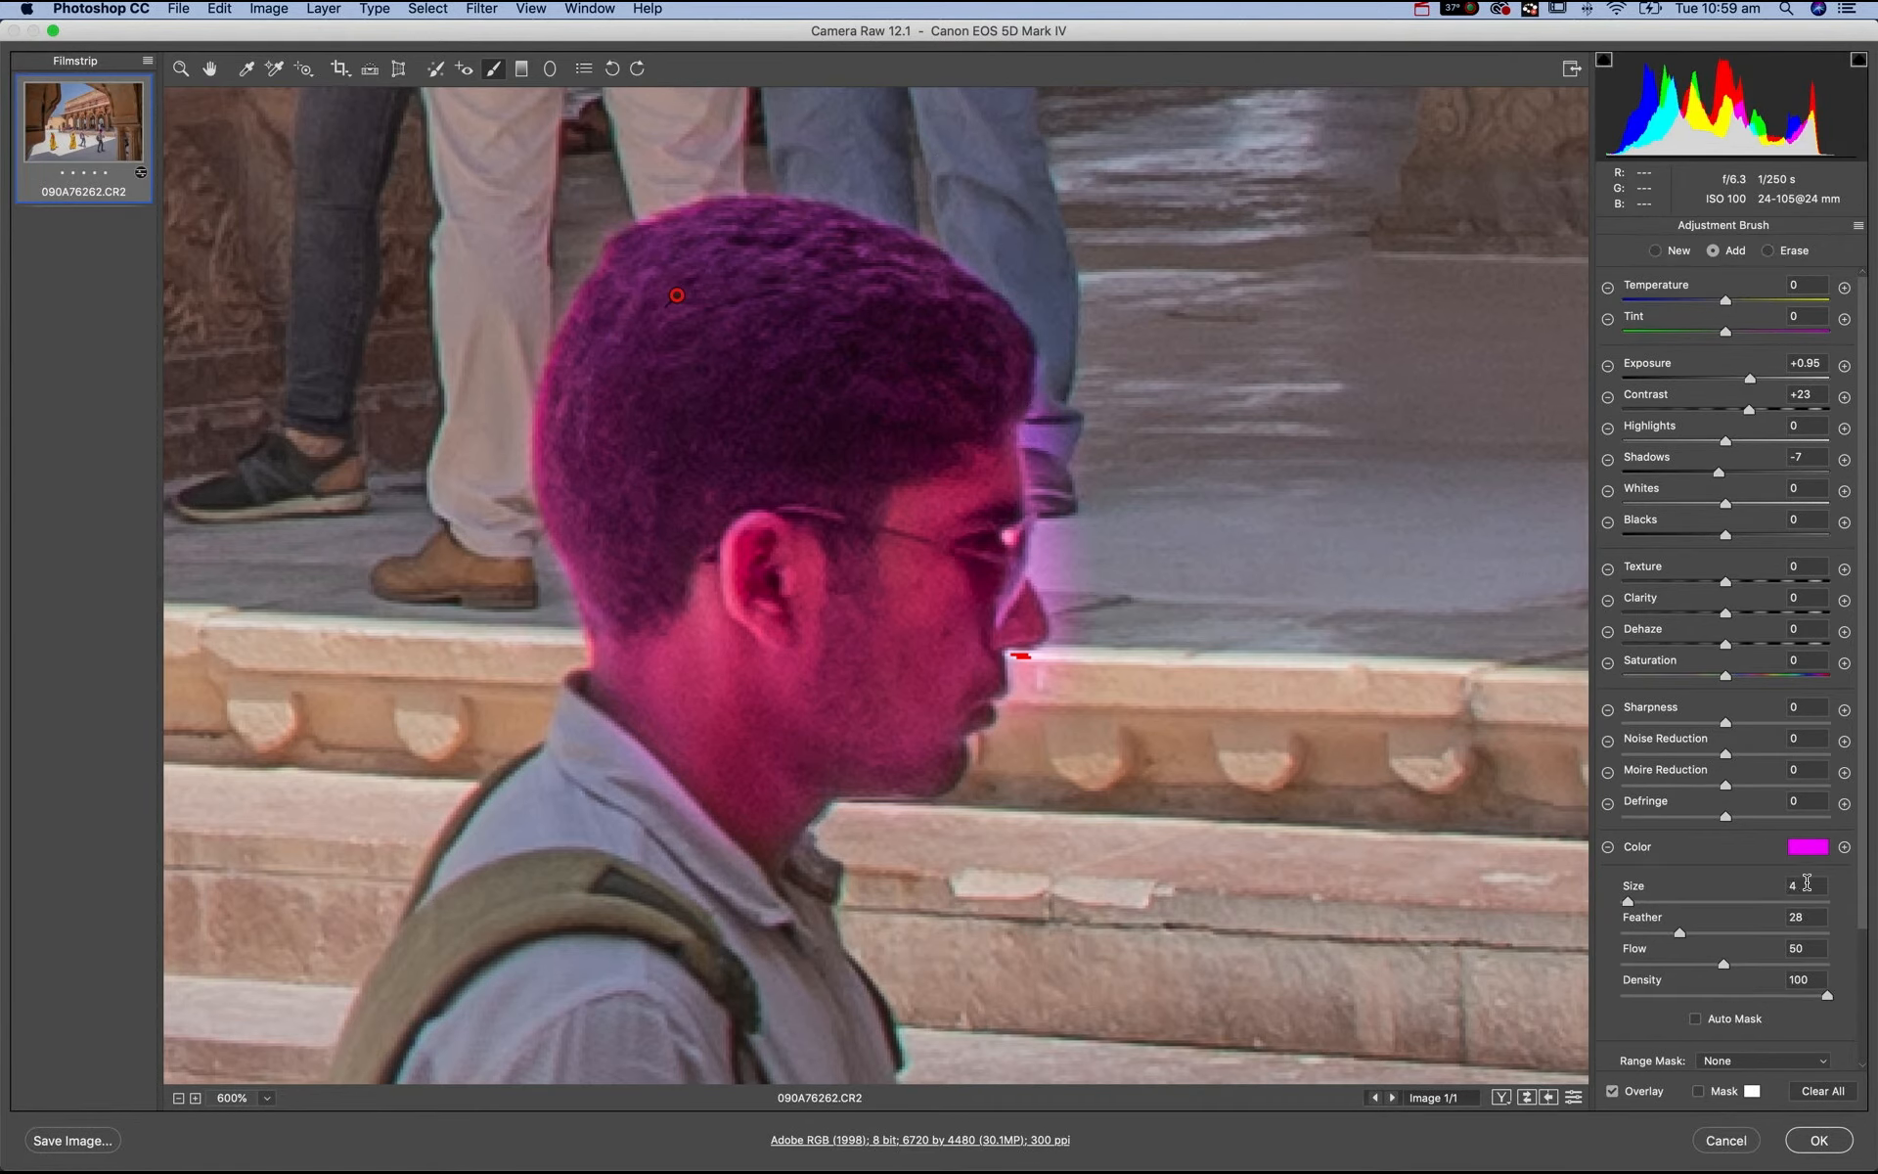
# - Set the brush size to 2 and erase the overspill in front of the forehead, nose and chin
pyautogui.write('2')
pyautogui.press('Return')
pyautogui.press('super+equal')
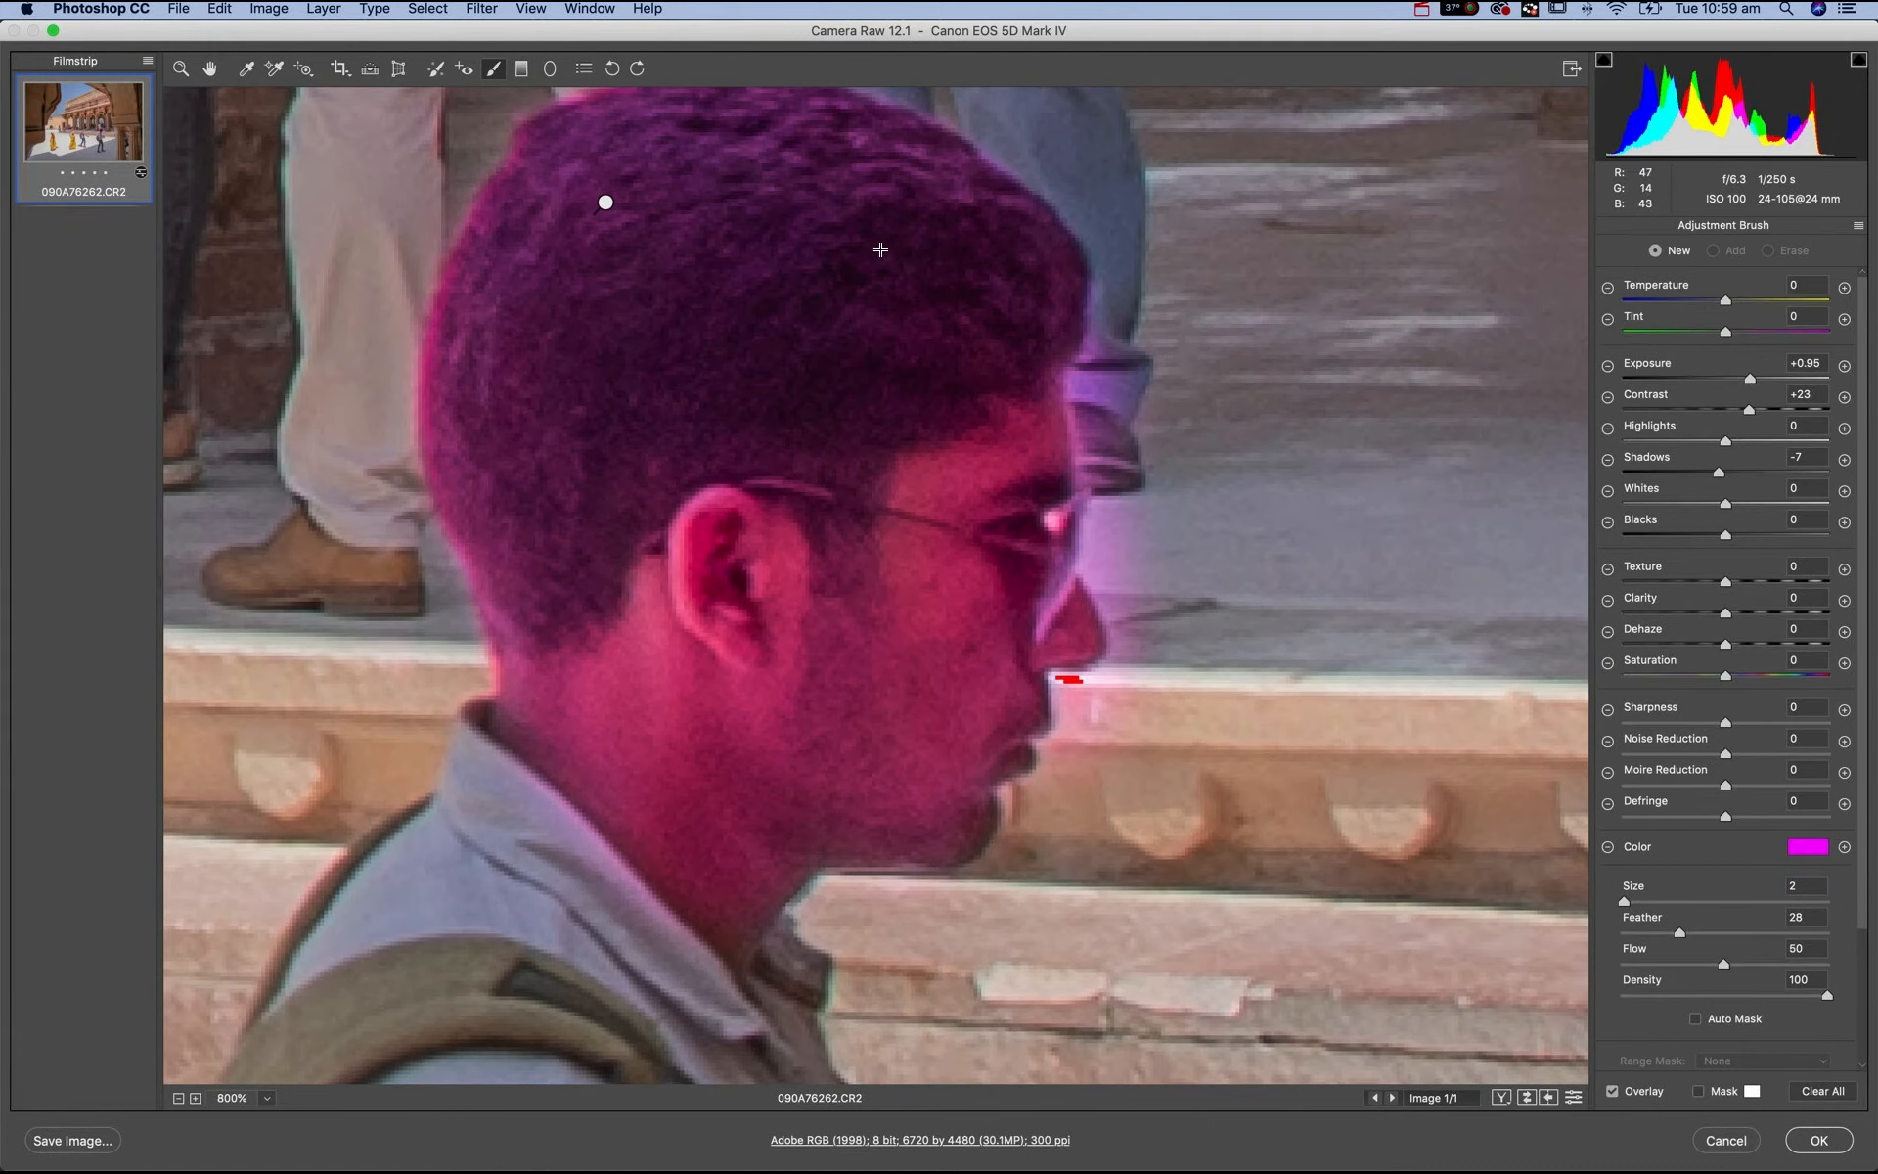
pyautogui.click(606, 201)
pyautogui.press('alt')
pyautogui.moveTo(1095, 409)
pyautogui.mouseDown()
pyautogui.moveTo(1110, 494)
pyautogui.moveTo(1105, 410)
pyautogui.moveTo(1108, 558)
pyautogui.moveTo(1141, 616)
pyautogui.mouseUp()
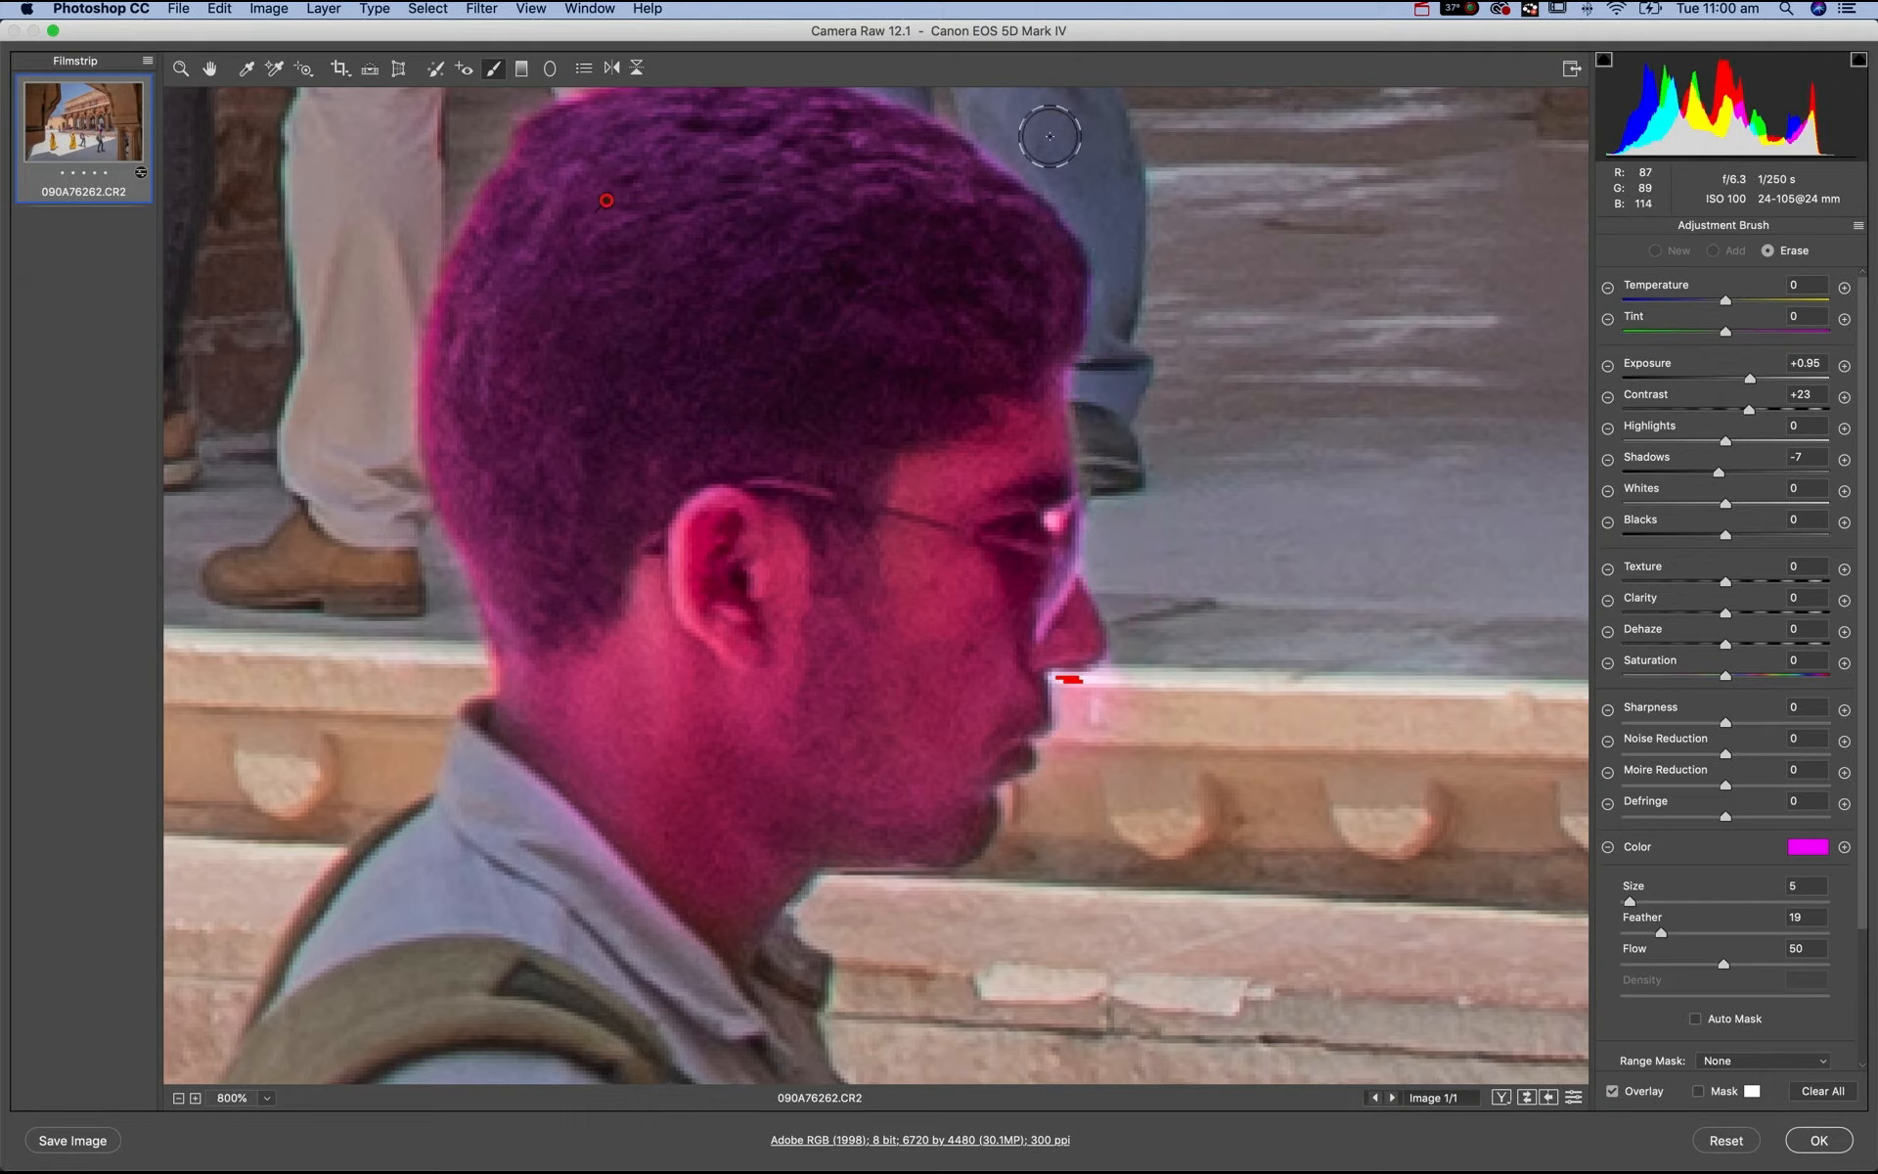
pyautogui.moveTo(1136, 676)
pyautogui.mouseDown()
pyautogui.moveTo(1072, 694)
pyautogui.moveTo(1080, 735)
pyautogui.moveTo(1104, 724)
pyautogui.moveTo(1098, 761)
pyautogui.moveTo(1029, 813)
pyautogui.moveTo(1008, 882)
pyautogui.moveTo(833, 918)
pyautogui.mouseUp()
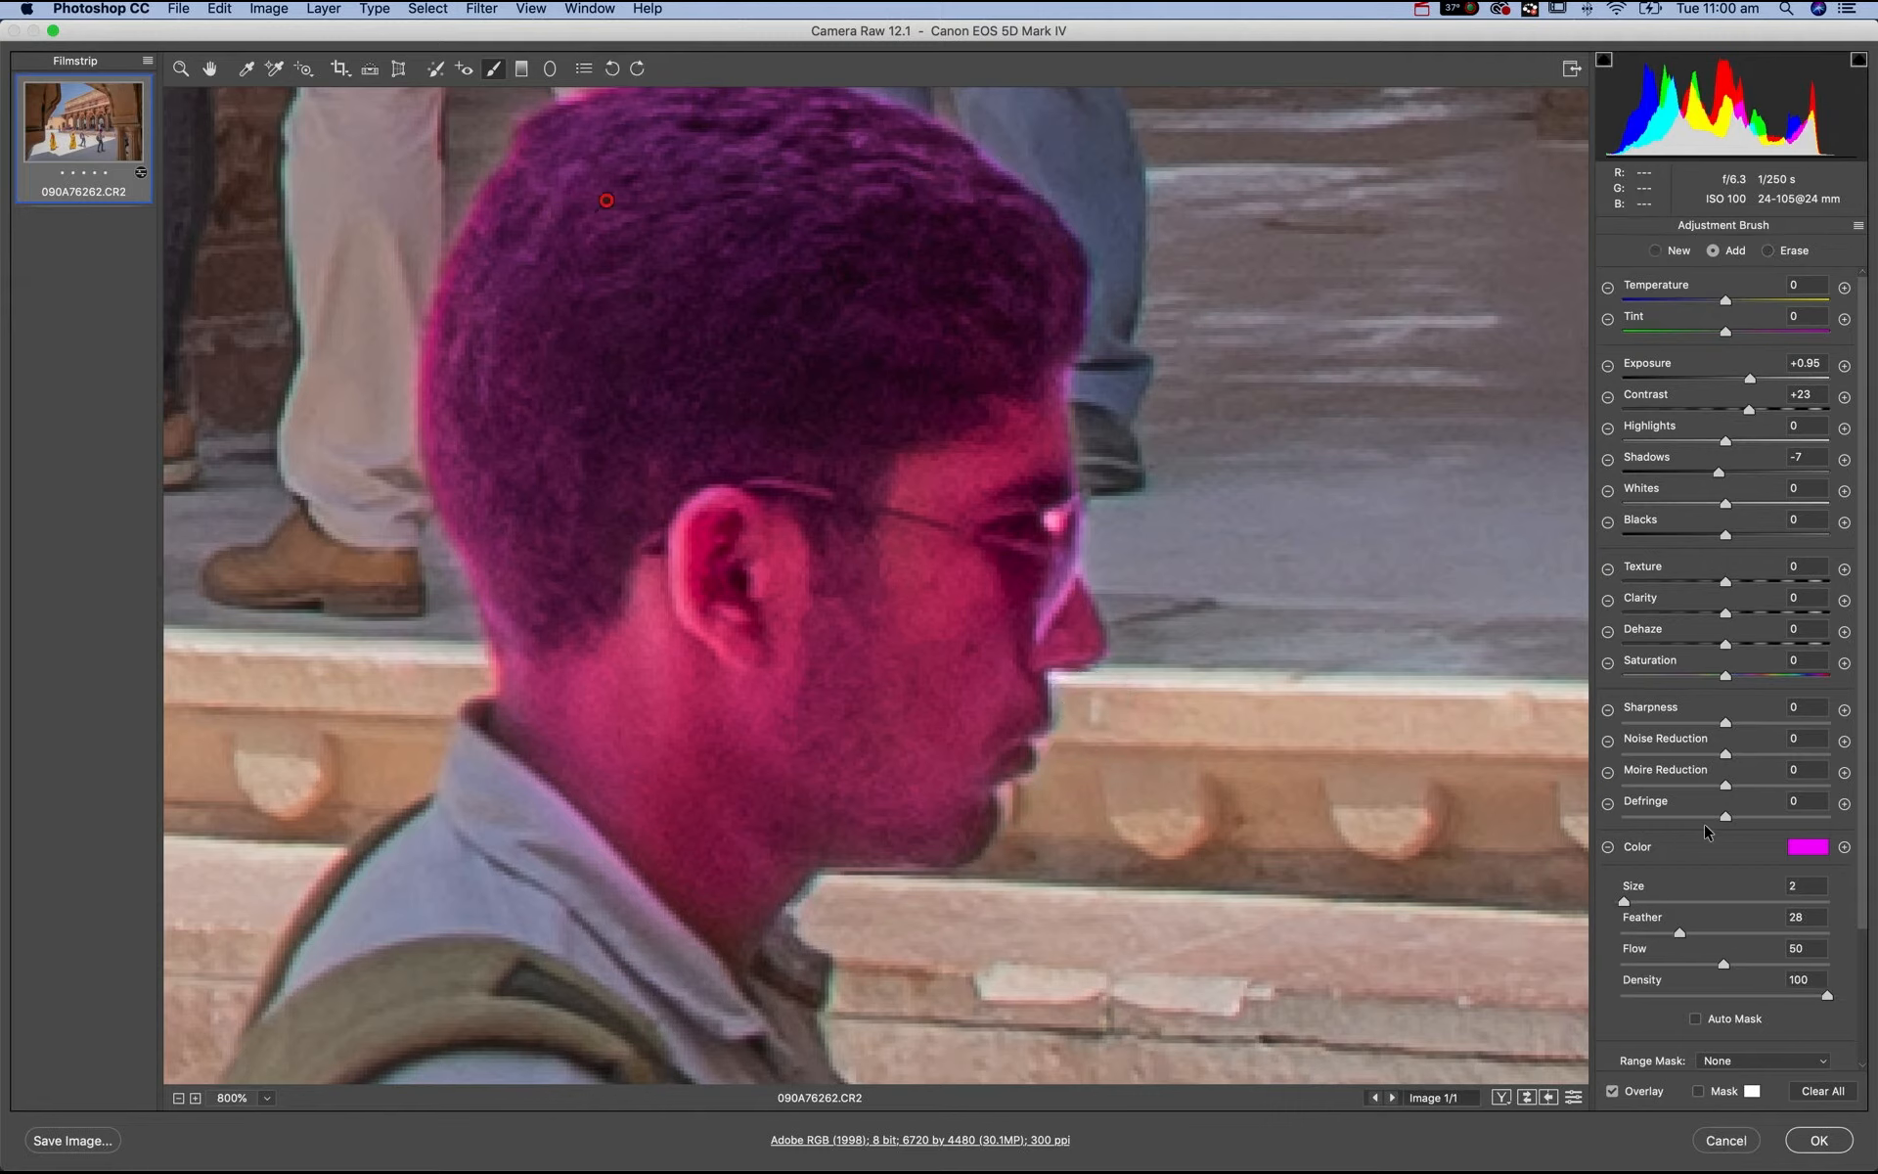
# - Remove the magenta tint from the head adjustment
pyautogui.click(1810, 851)
pyautogui.click(1047, 484)
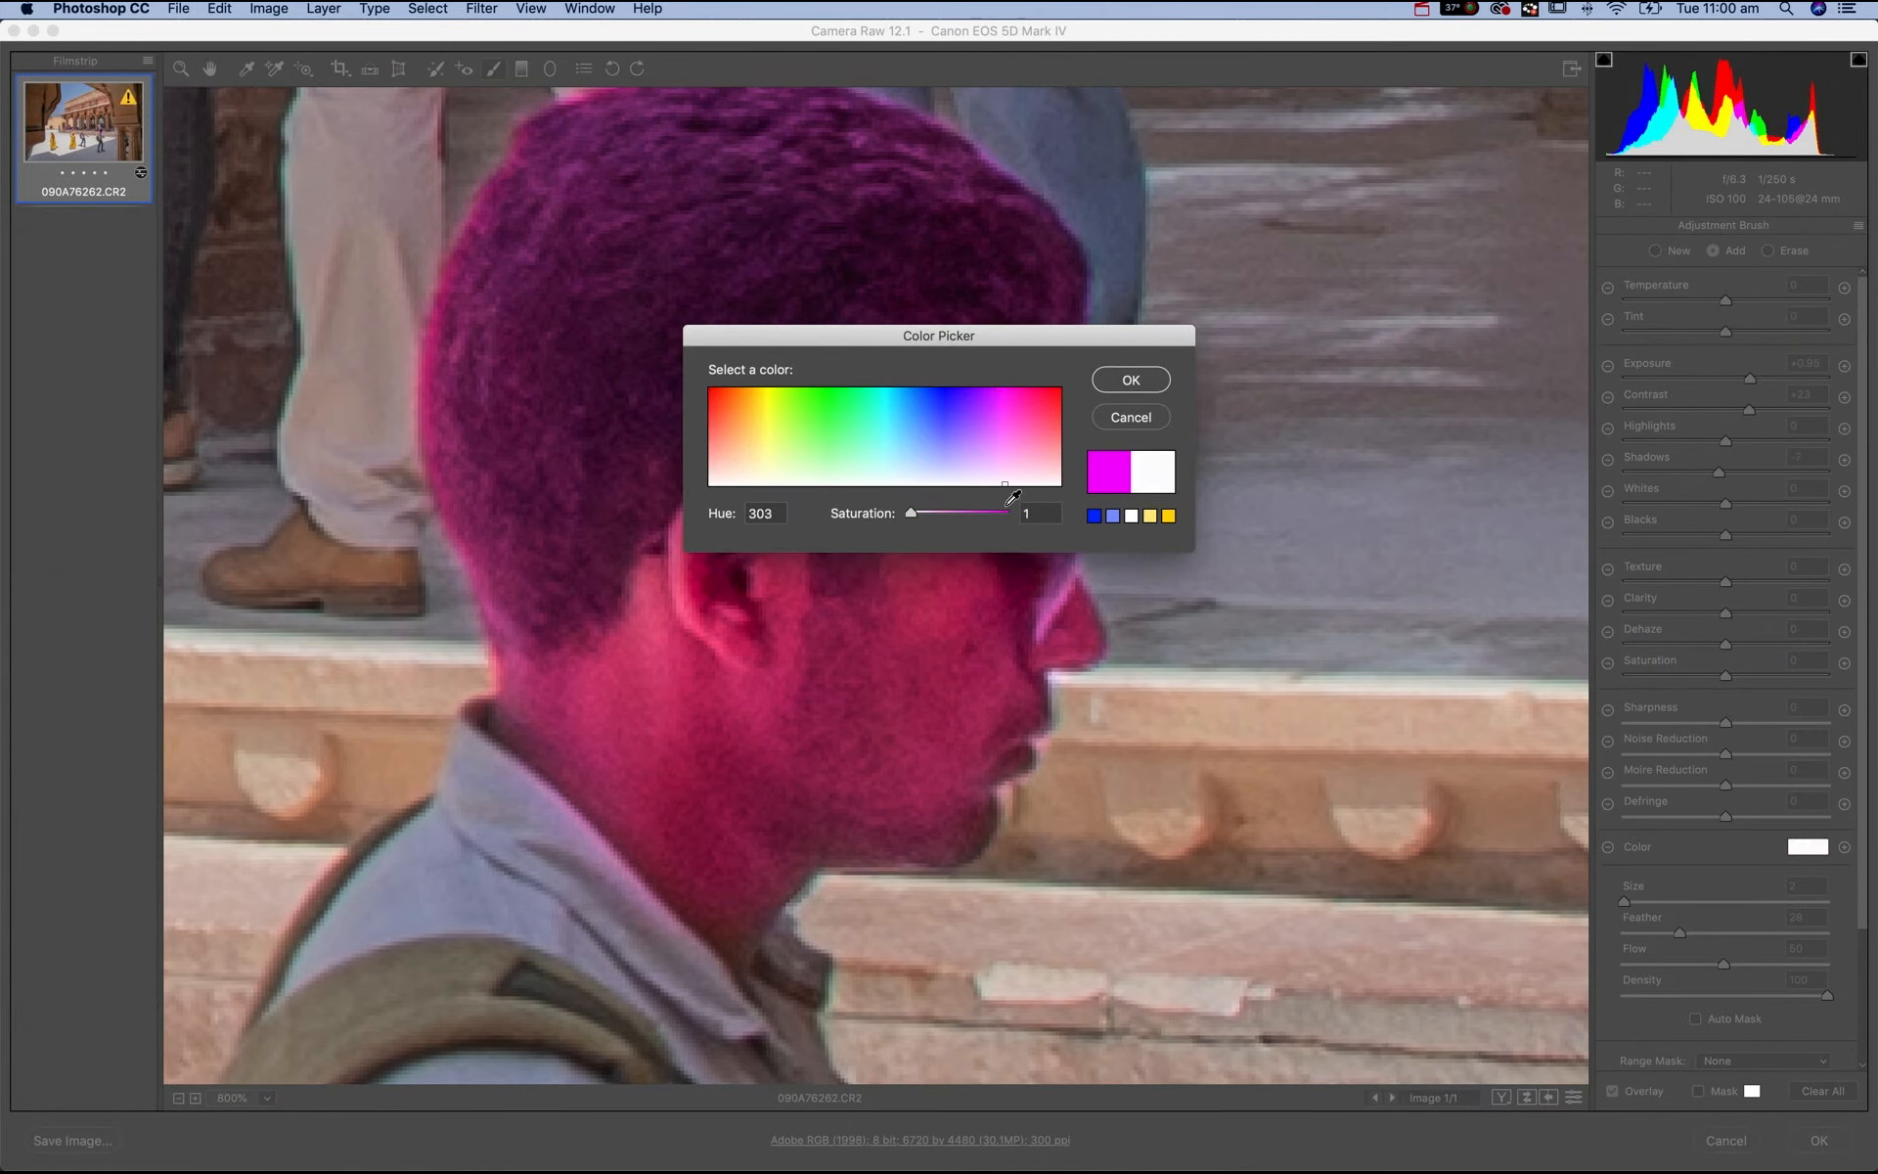
pyautogui.click(1143, 380)
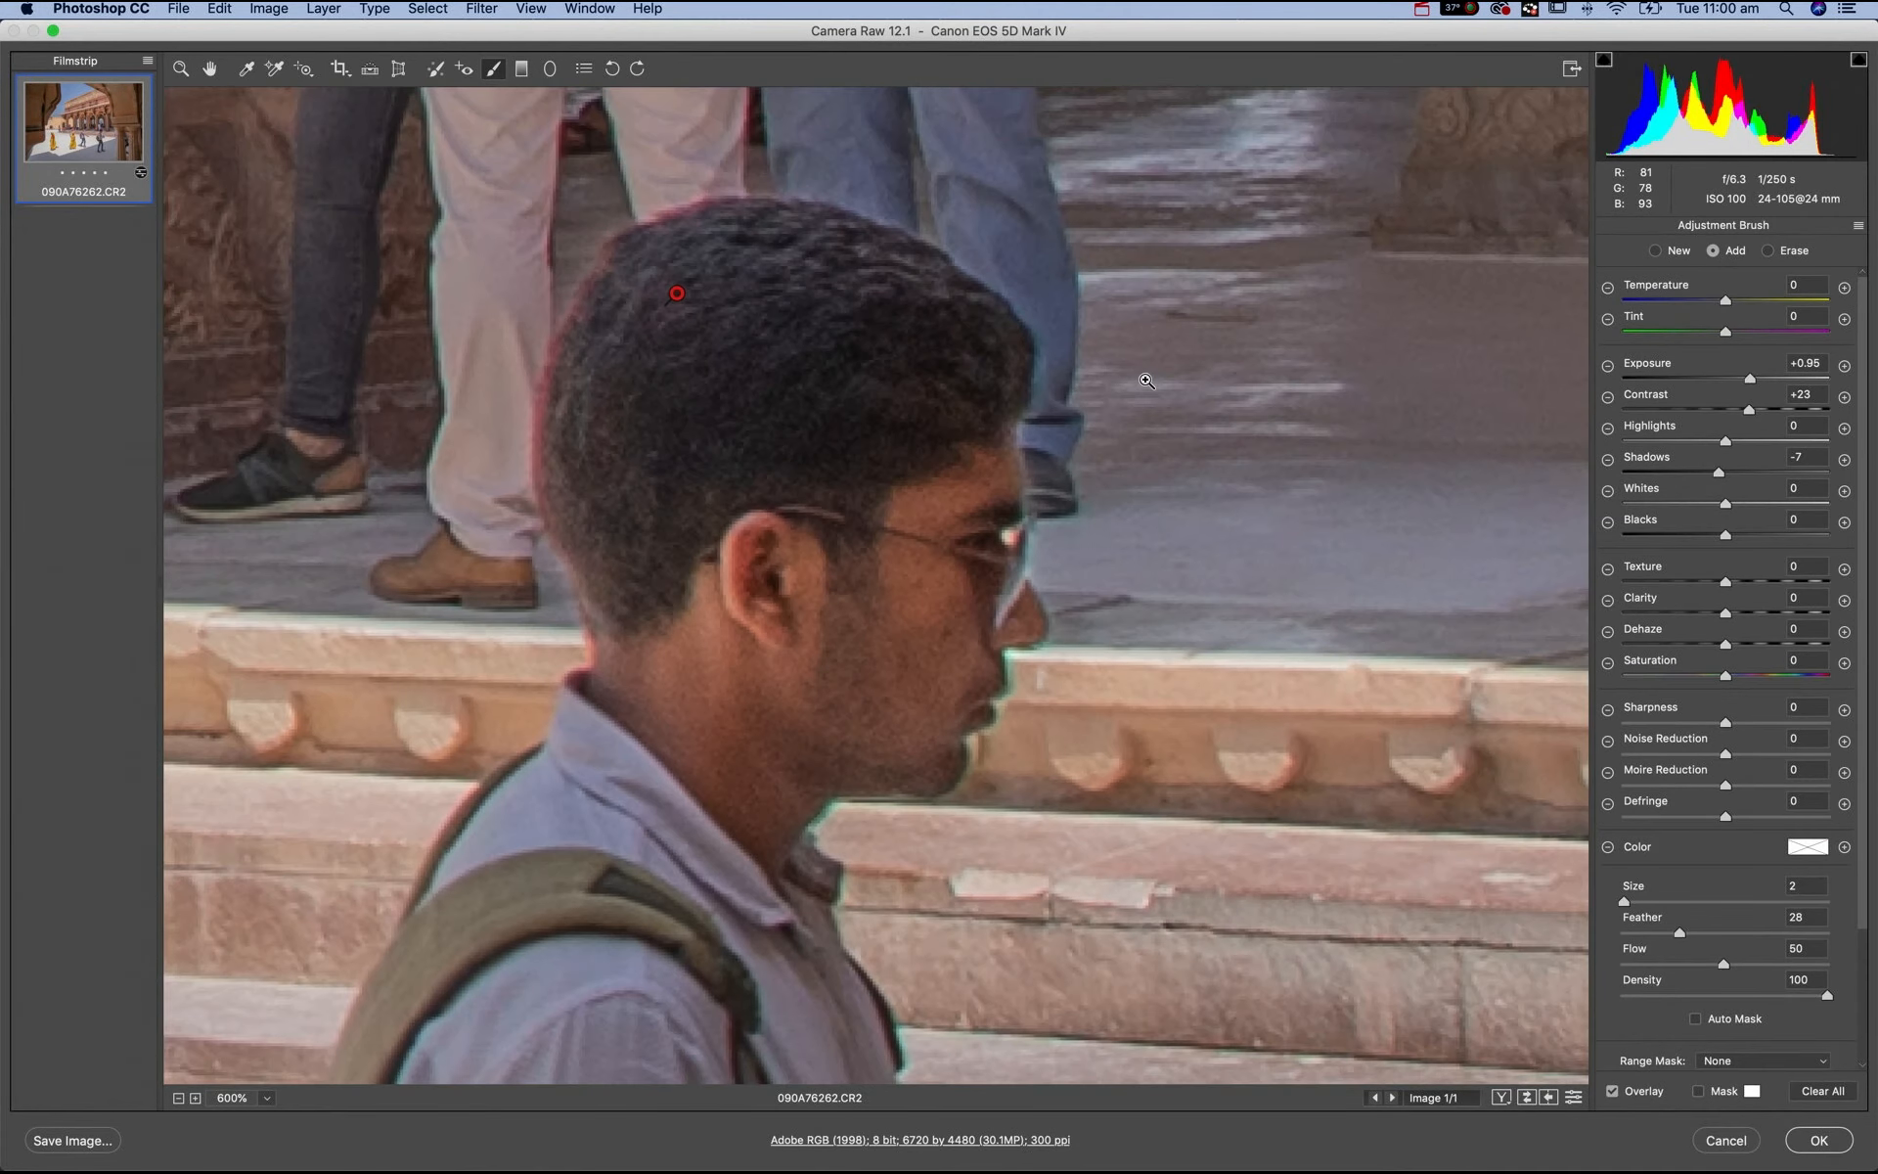
# - Inspect the brightened head up close and against the rest of the courtyard photo, and leave the Adjustment Brush
pyautogui.press('super+minus')
pyautogui.press('super+minus')
pyautogui.press('super+plus')
pyautogui.press('super+plus')
pyautogui.press('super+minus')
pyautogui.press('super+minus')
pyautogui.press('super+minus')
pyautogui.press('super+minus')
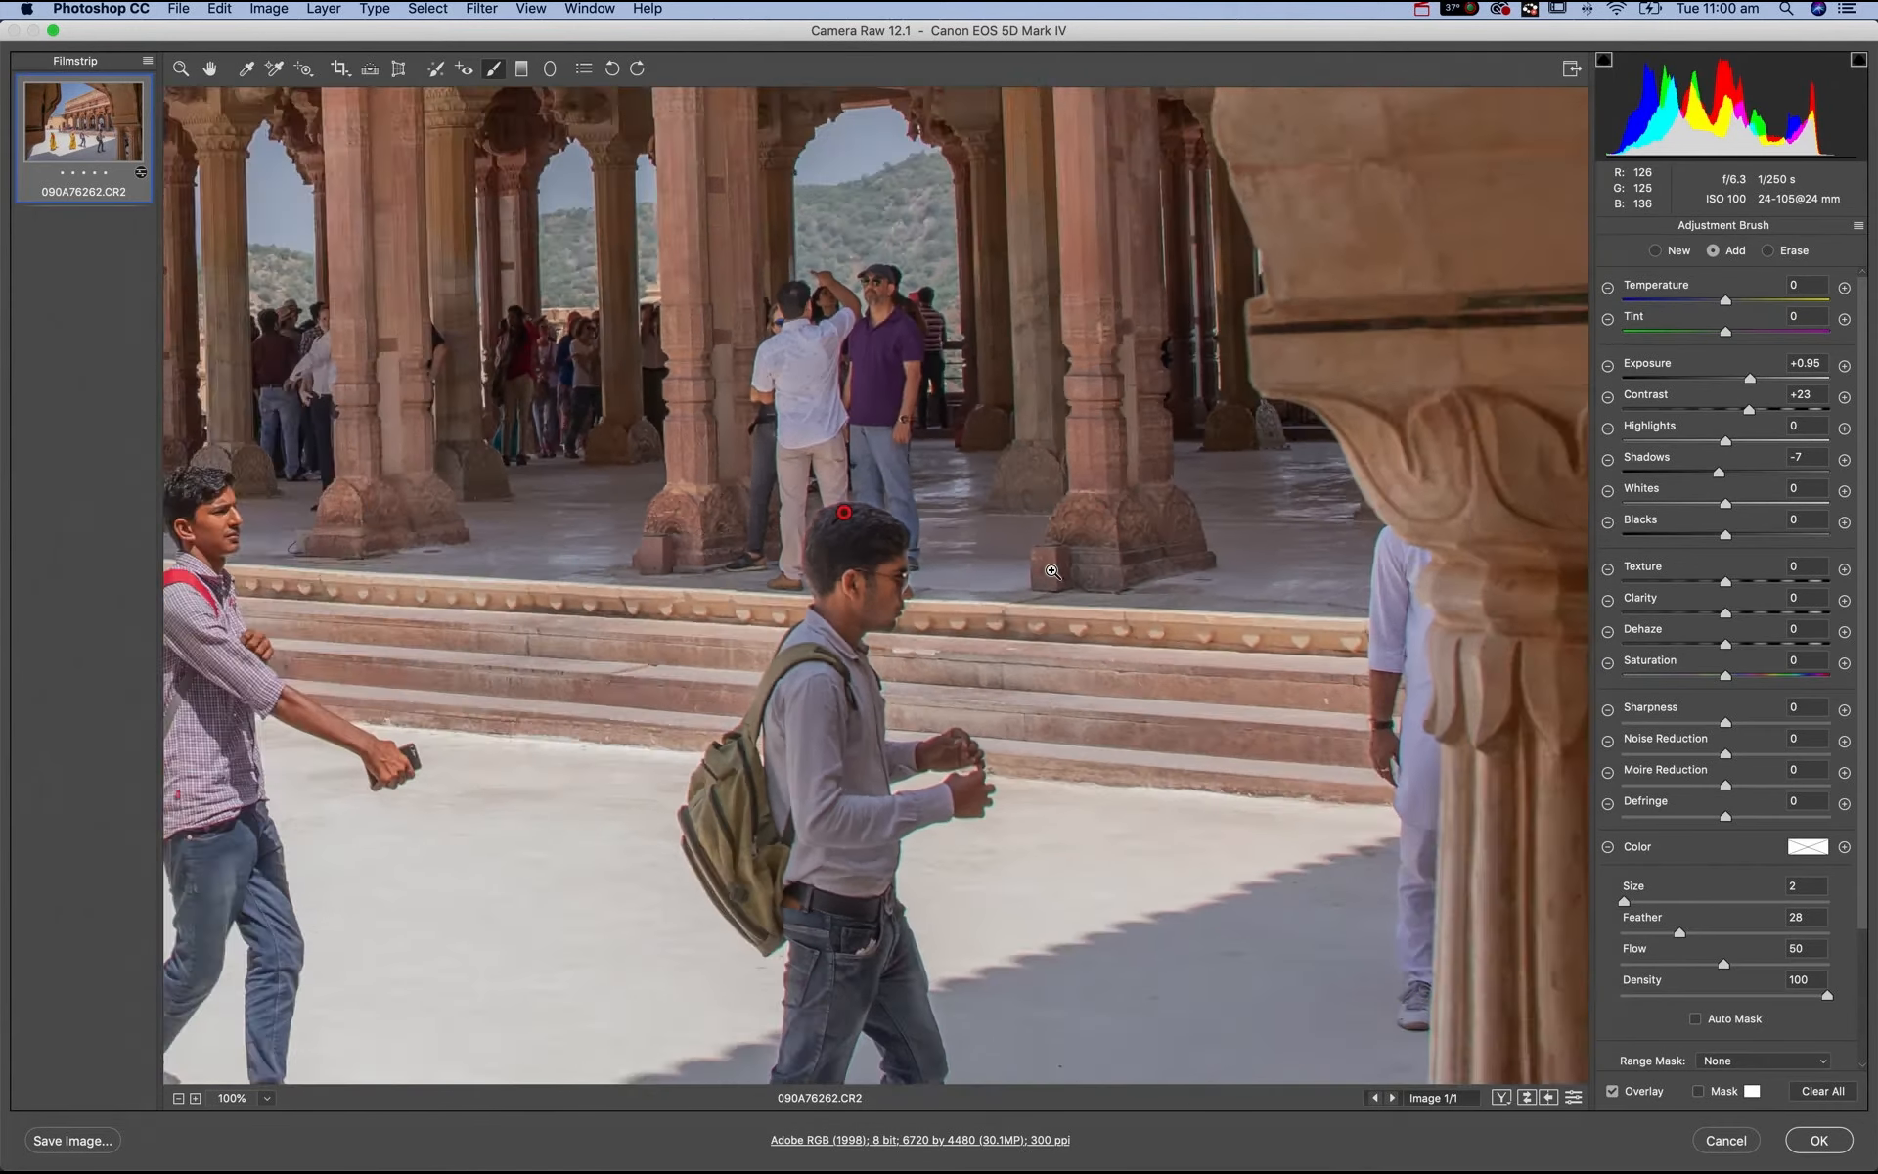
pyautogui.moveTo(736, 869); pyautogui.dragTo(1116, 677)
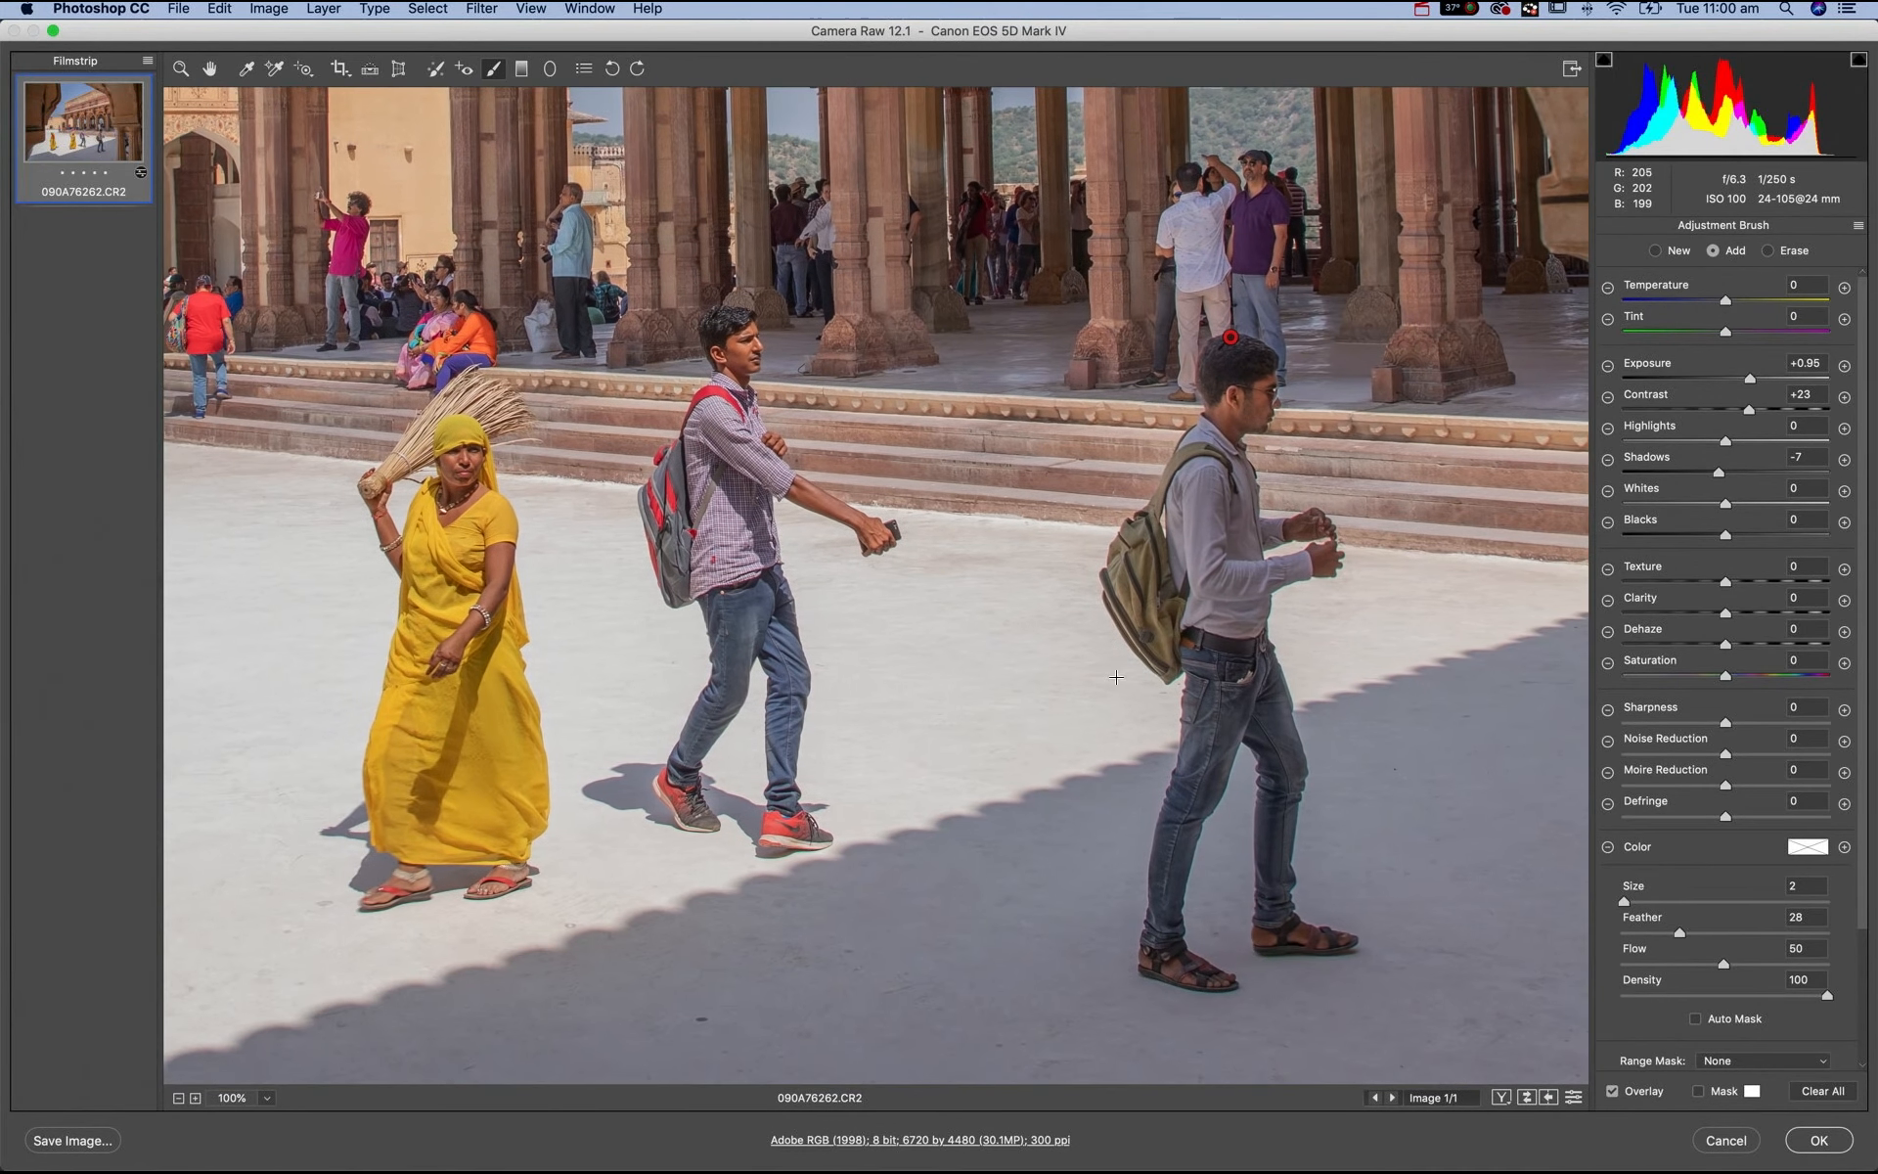
pyautogui.click(217, 69)
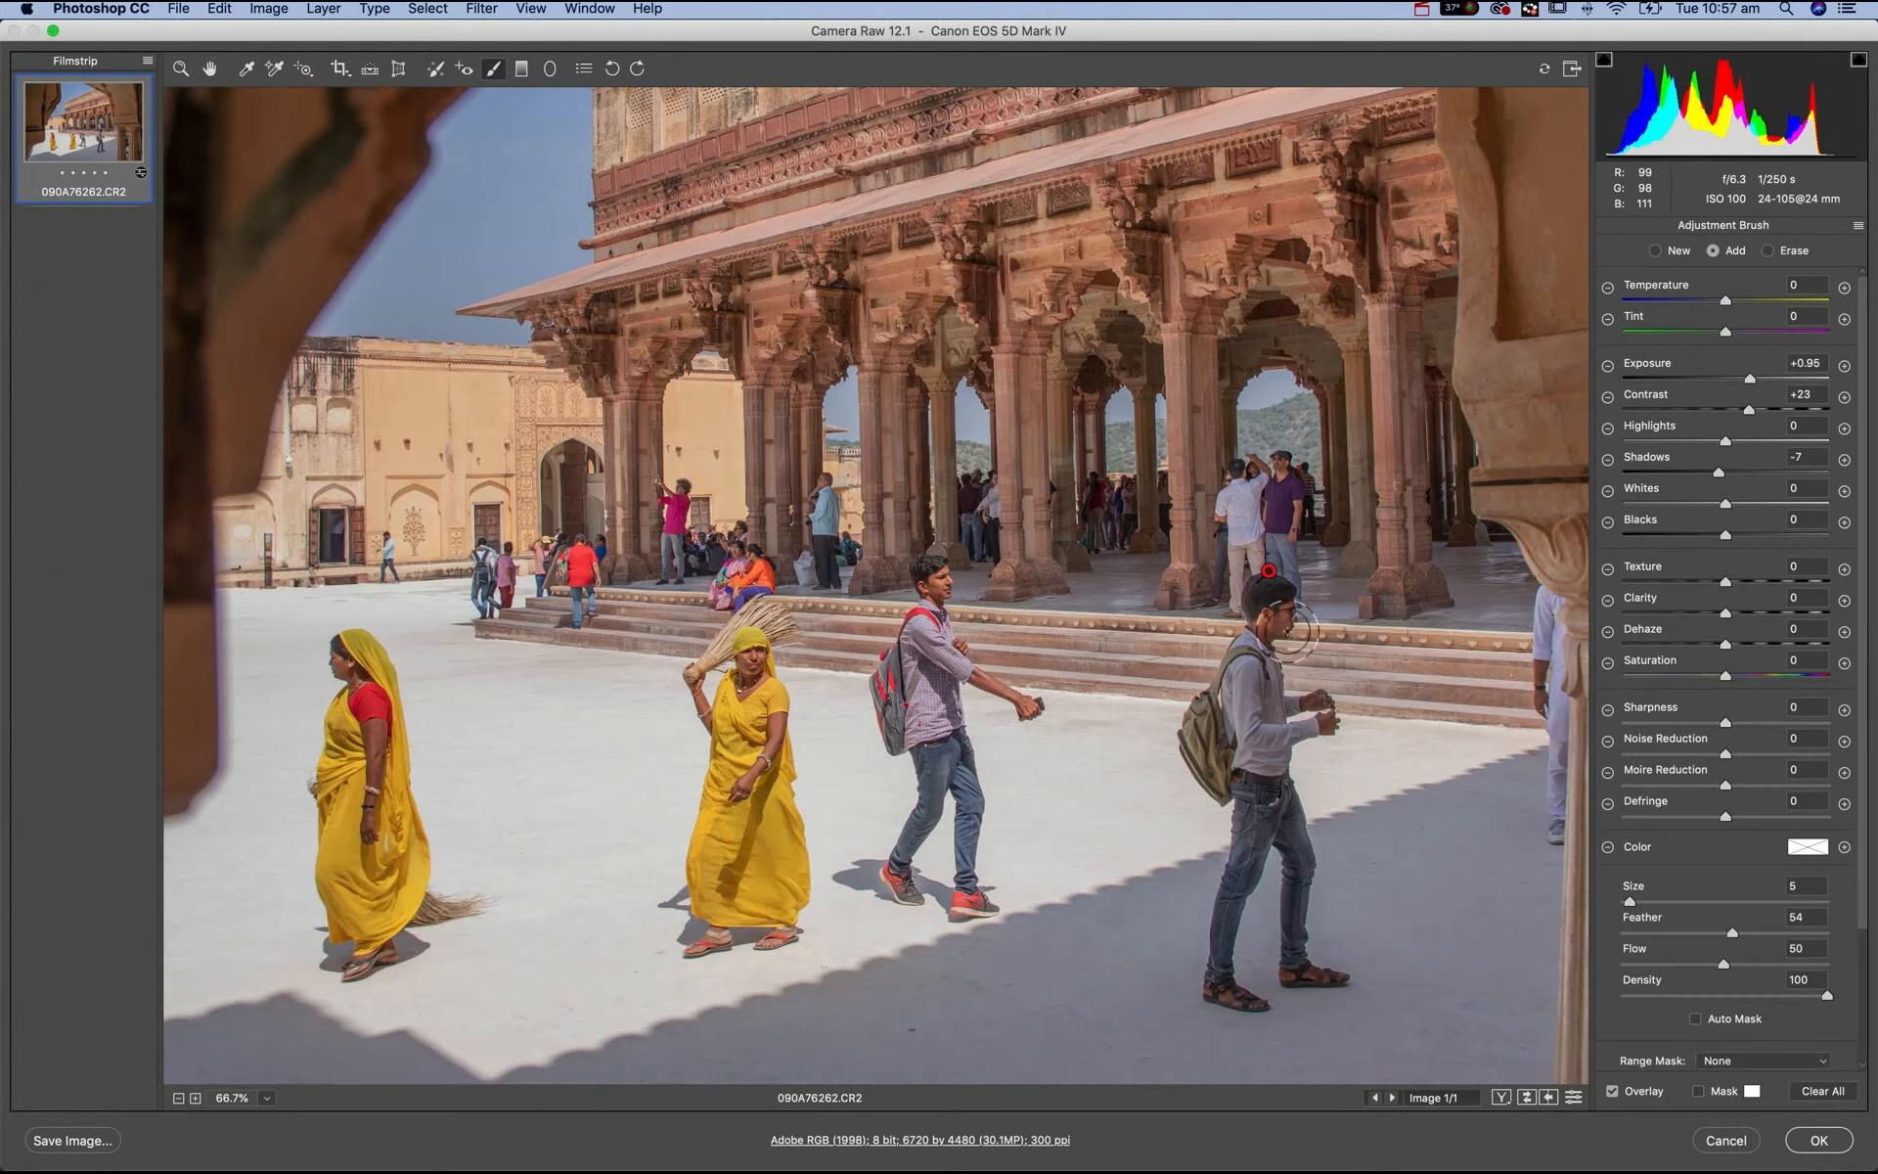
pyautogui.click(211, 69)
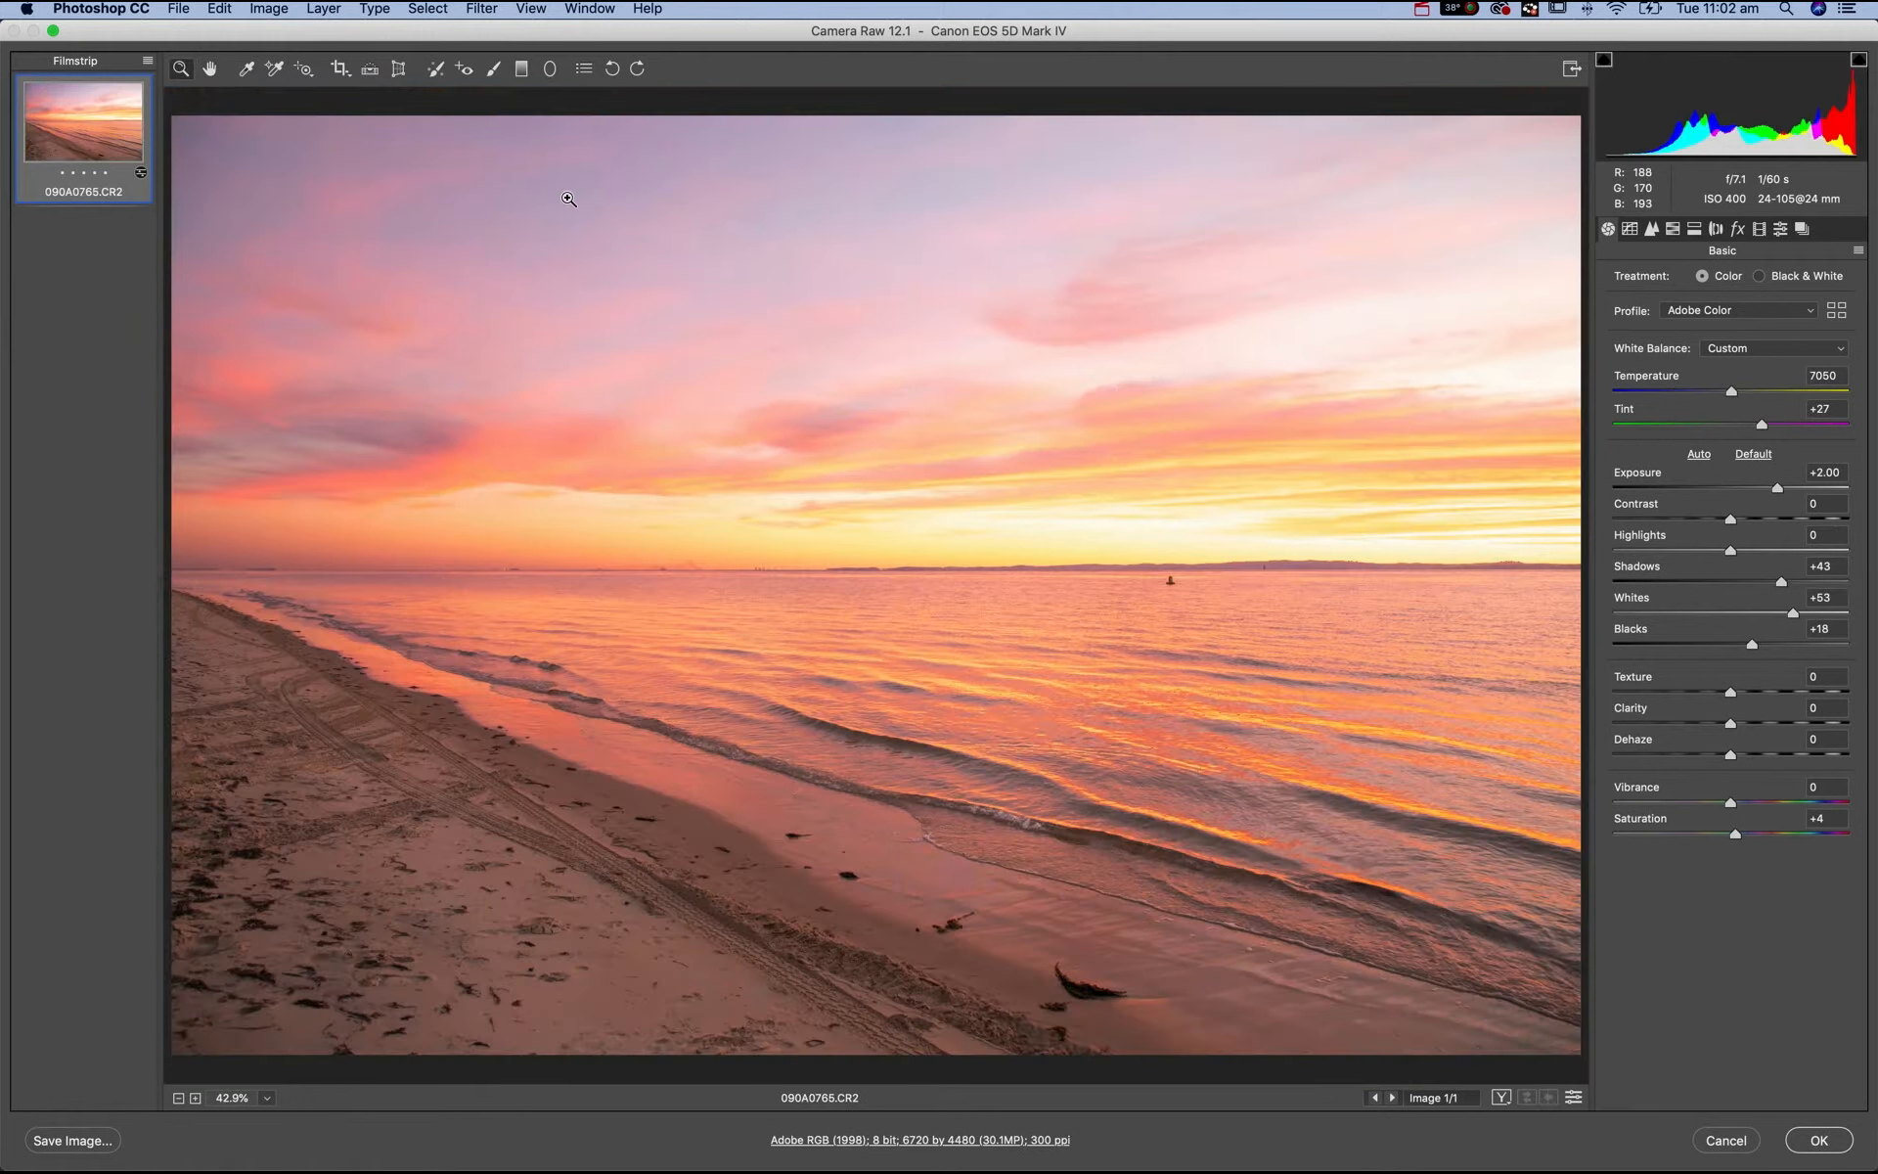
# - Draw a large elliptical Radial Filter over the sunset sky and recentre it just above the horizon
pyautogui.click(553, 70)
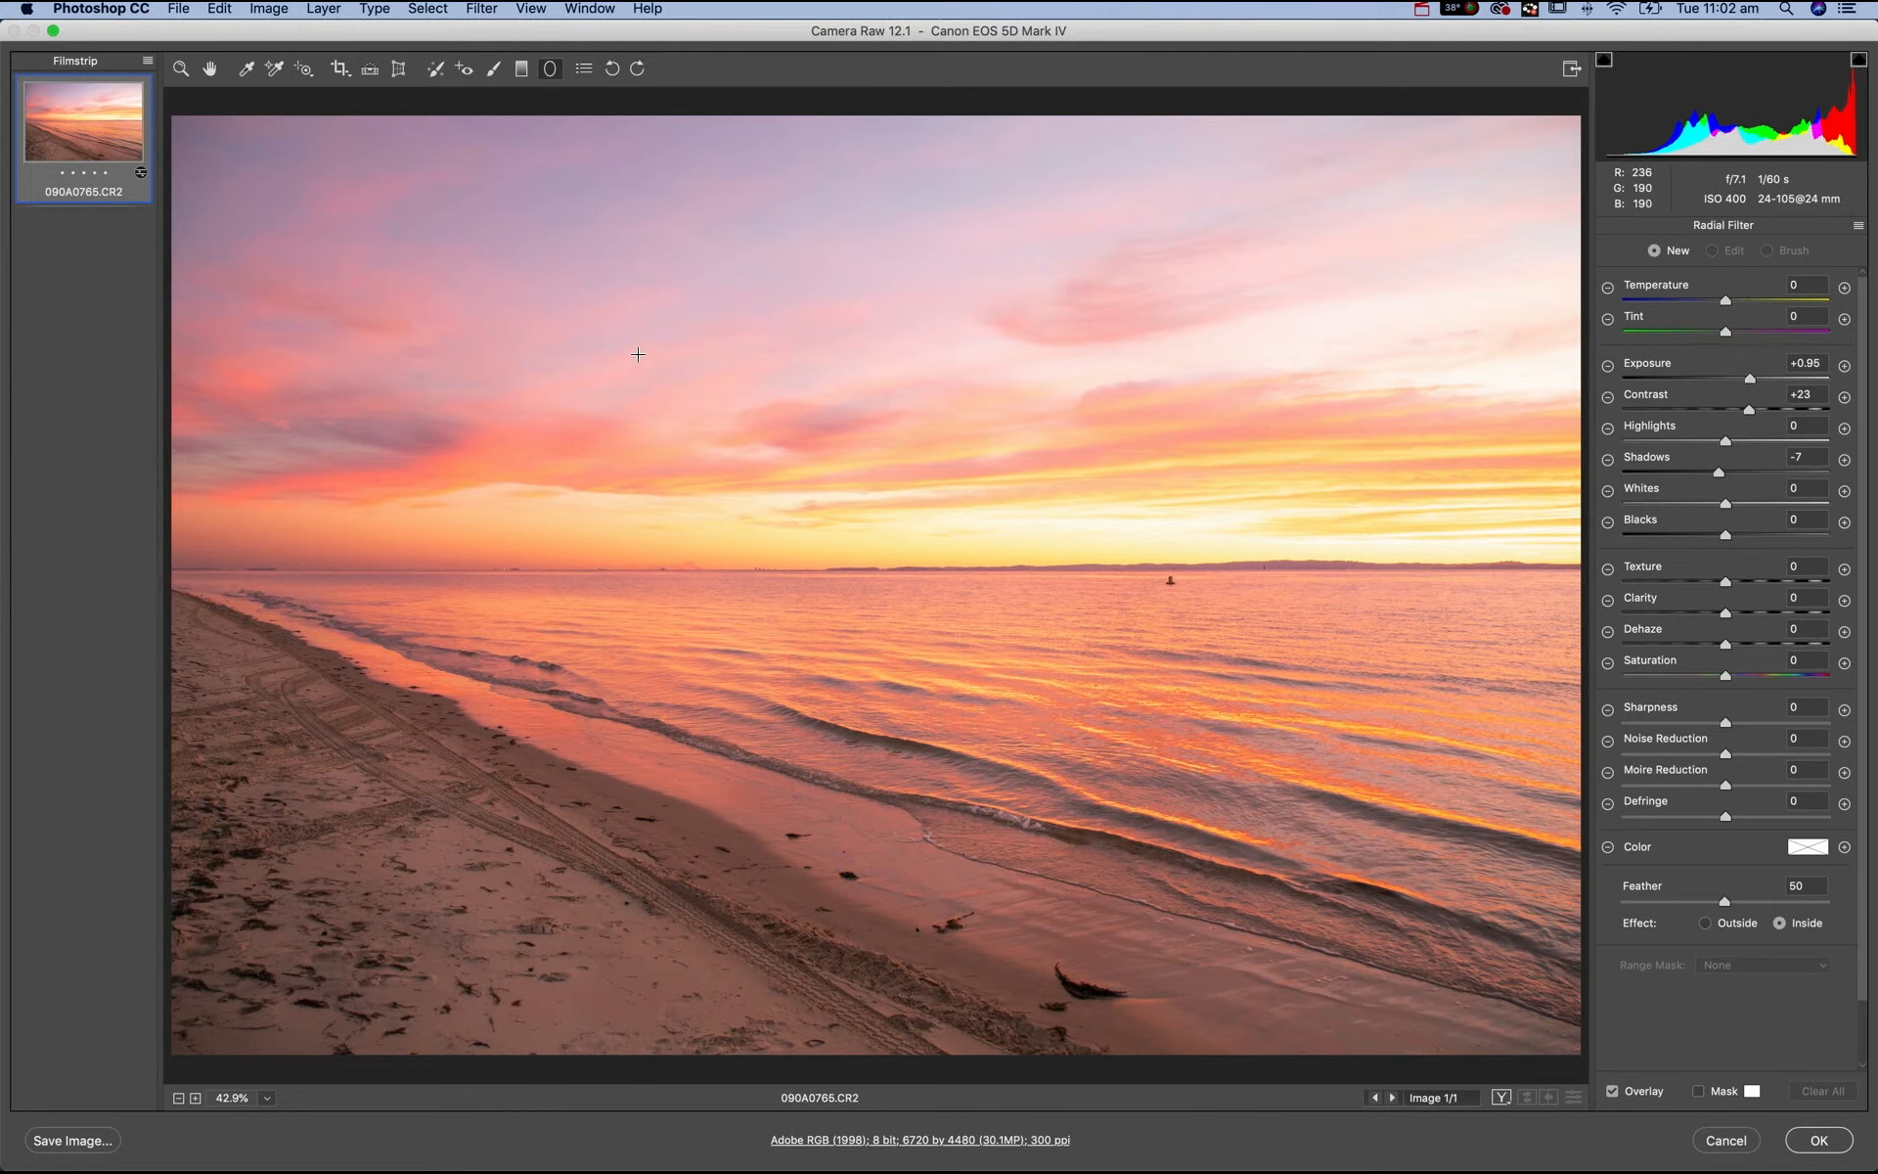
pyautogui.moveTo(576, 344); pyautogui.dragTo(989, 586)
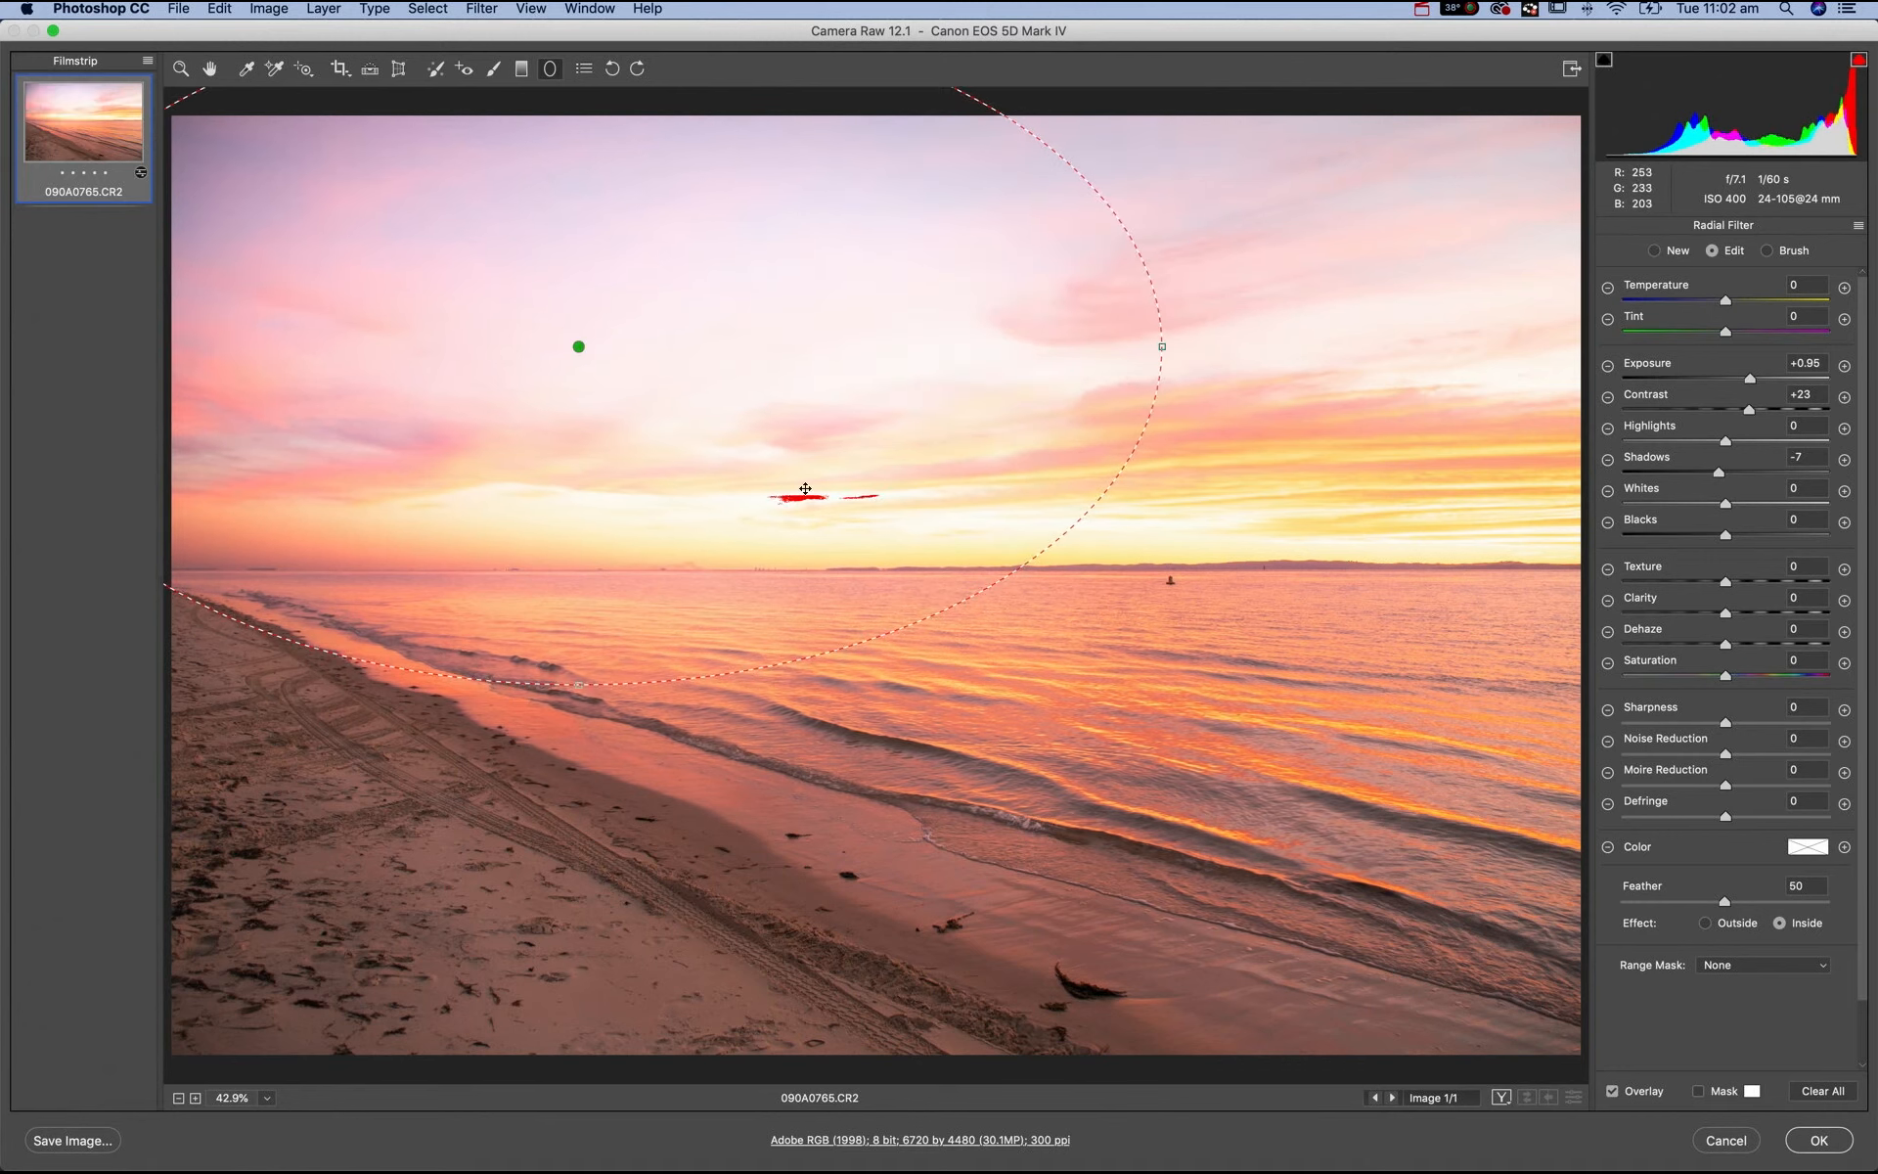
pyautogui.moveTo(579, 348); pyautogui.dragTo(861, 553)
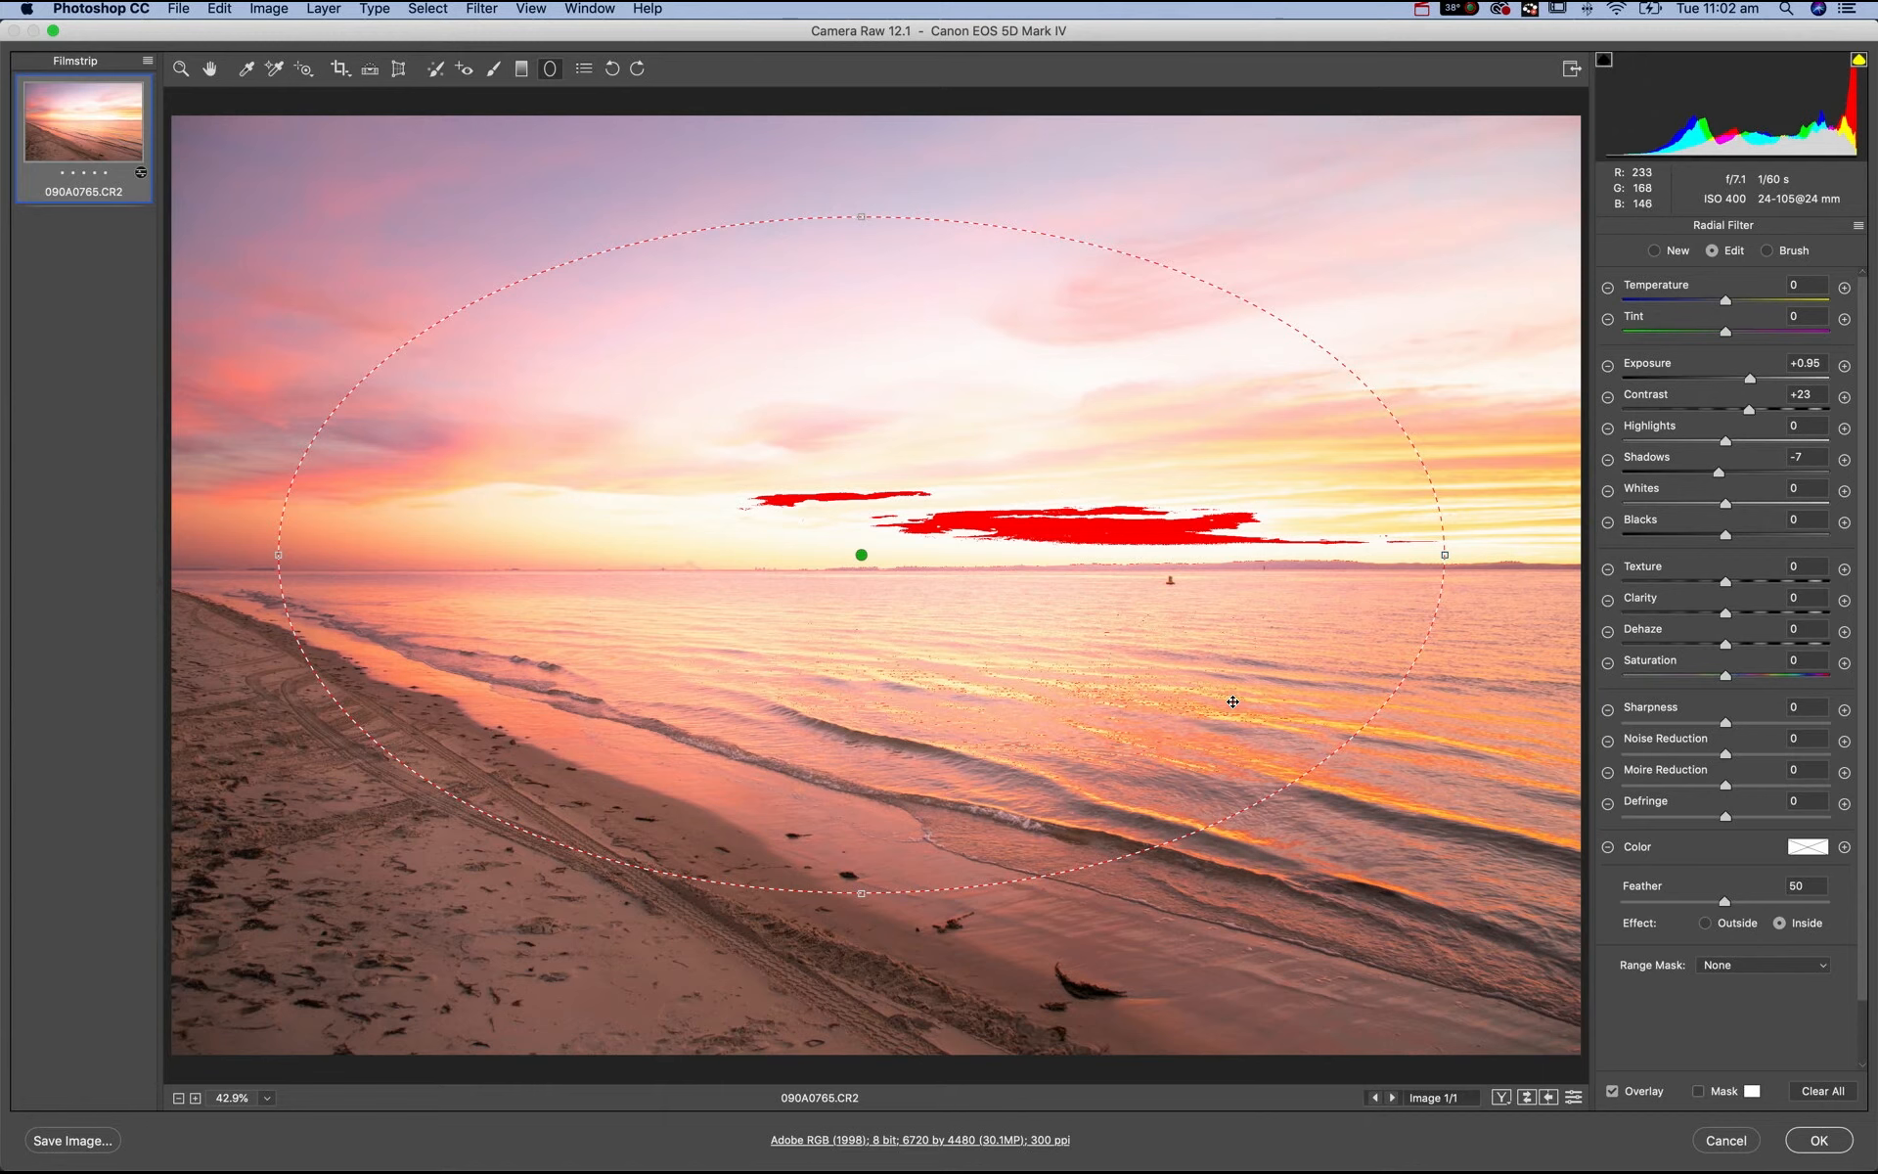
# - Make the Radial Filter ellipse over the horizon slightly shorter and wider, and apply its effect outside the ellipse
pyautogui.moveTo(861, 892)
pyautogui.mouseDown()
pyautogui.moveTo(864, 953)
pyautogui.moveTo(873, 874)
pyautogui.mouseUp()
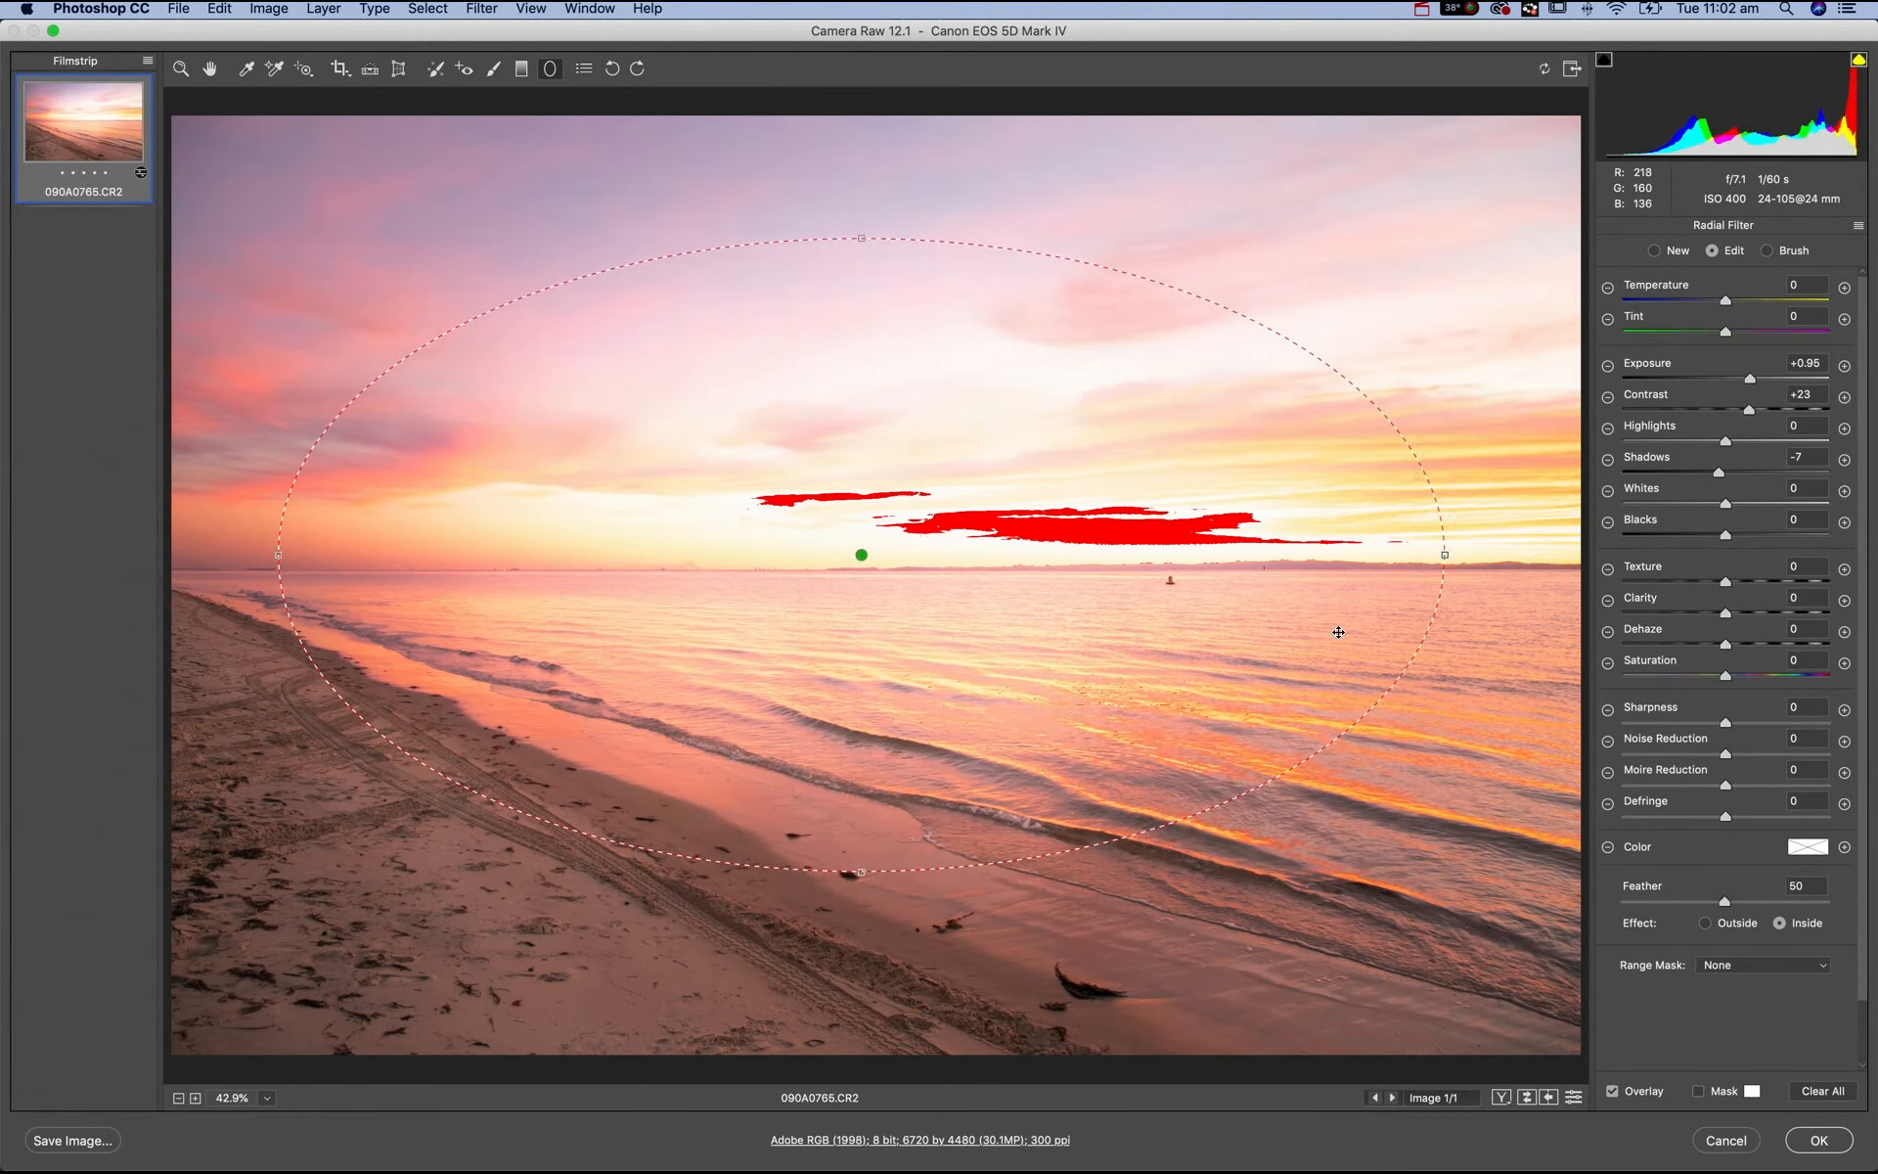
pyautogui.moveTo(1445, 552)
pyautogui.mouseDown()
pyautogui.moveTo(1494, 553)
pyautogui.moveTo(1459, 555)
pyautogui.mouseUp()
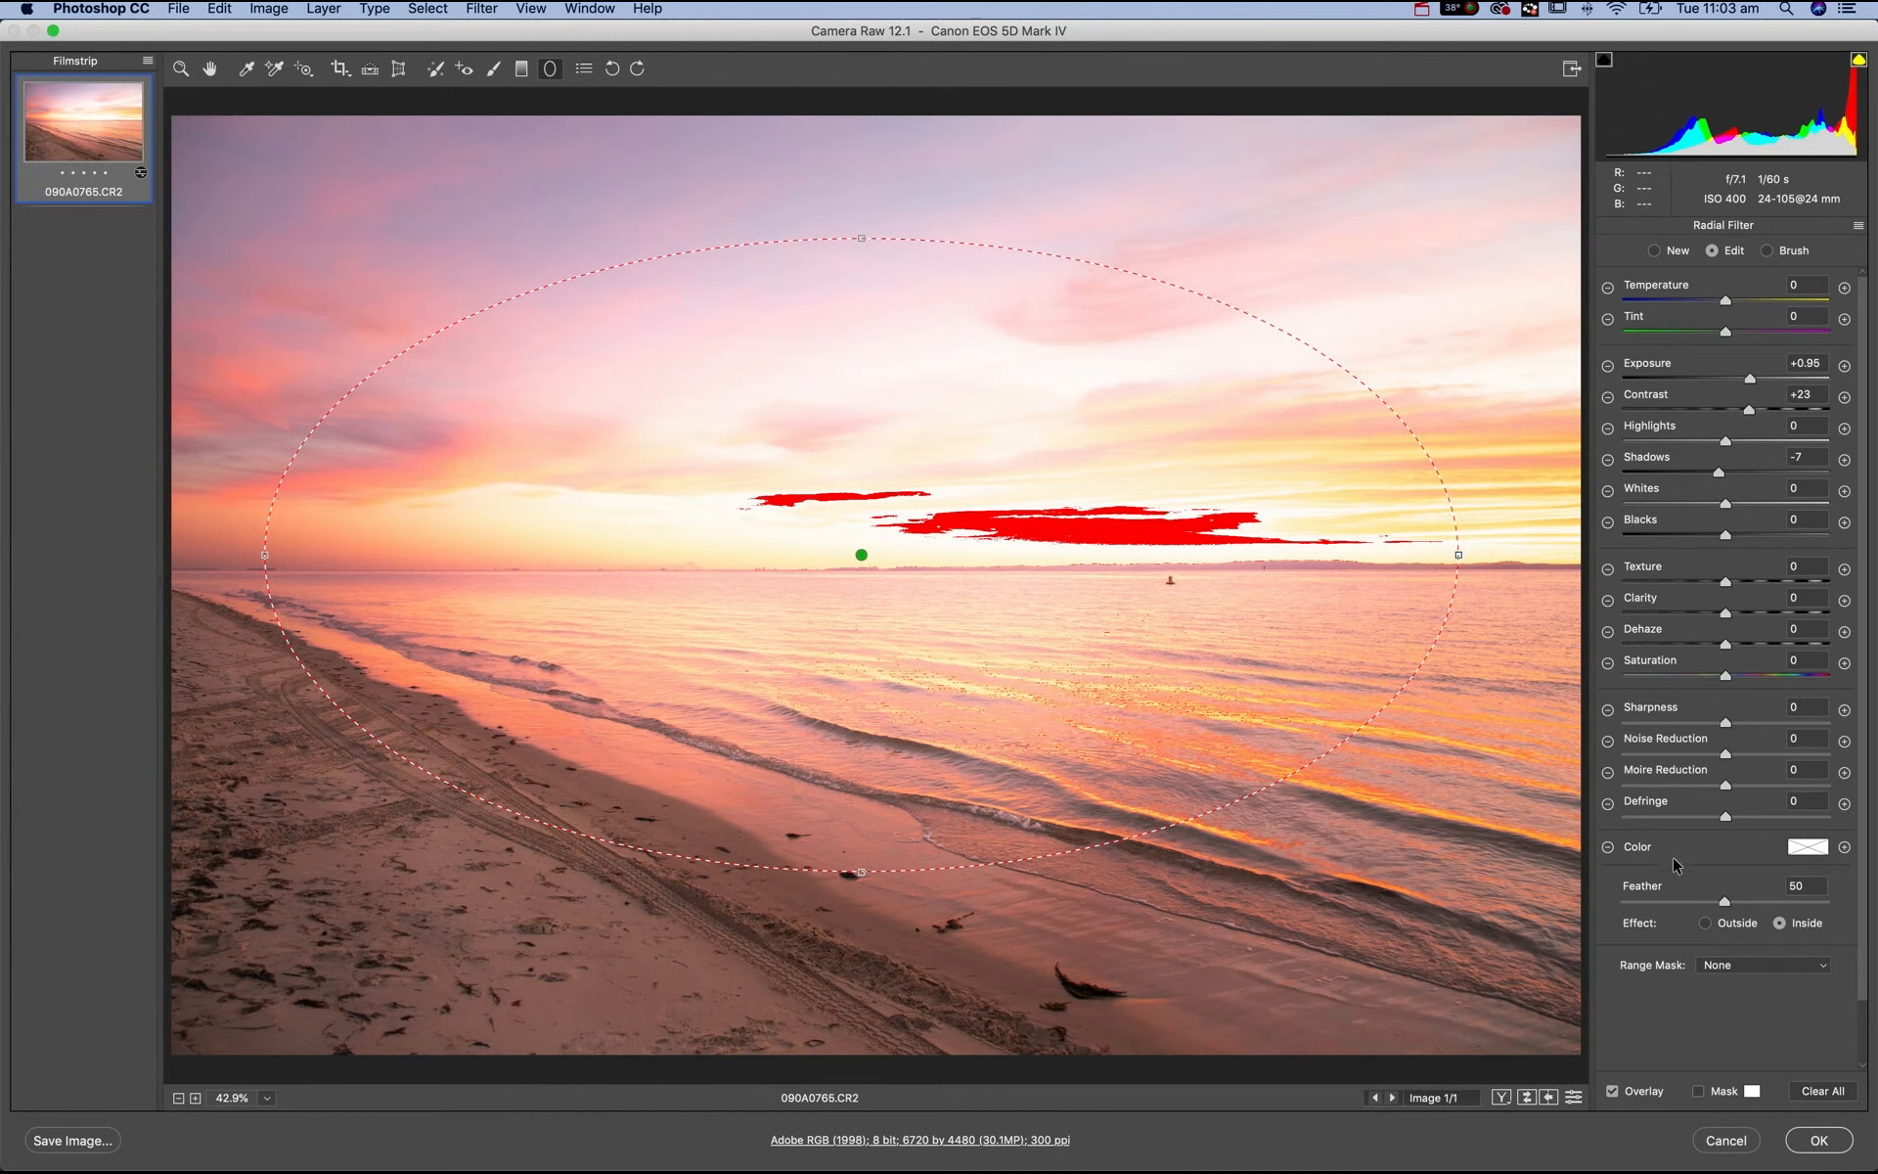
pyautogui.click(1704, 921)
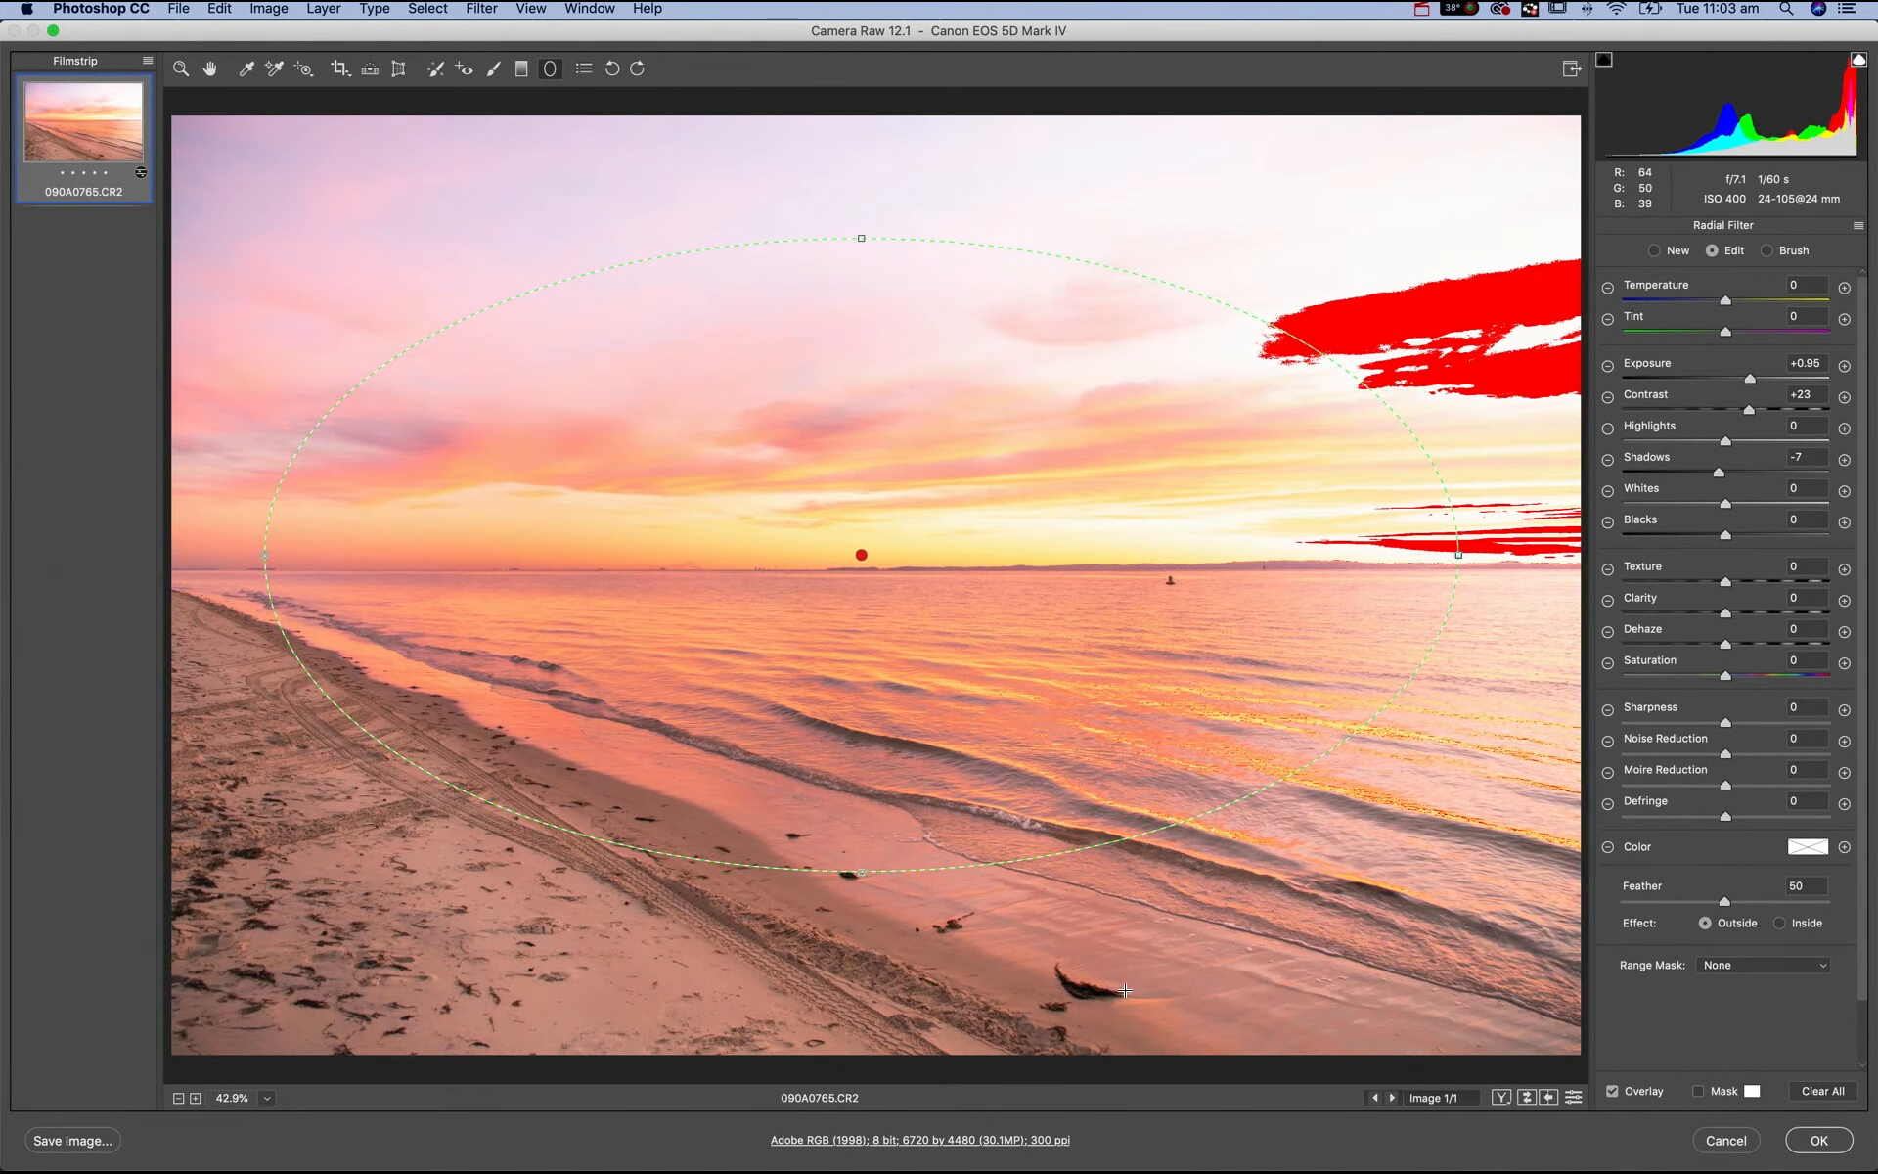
pyautogui.click(1779, 923)
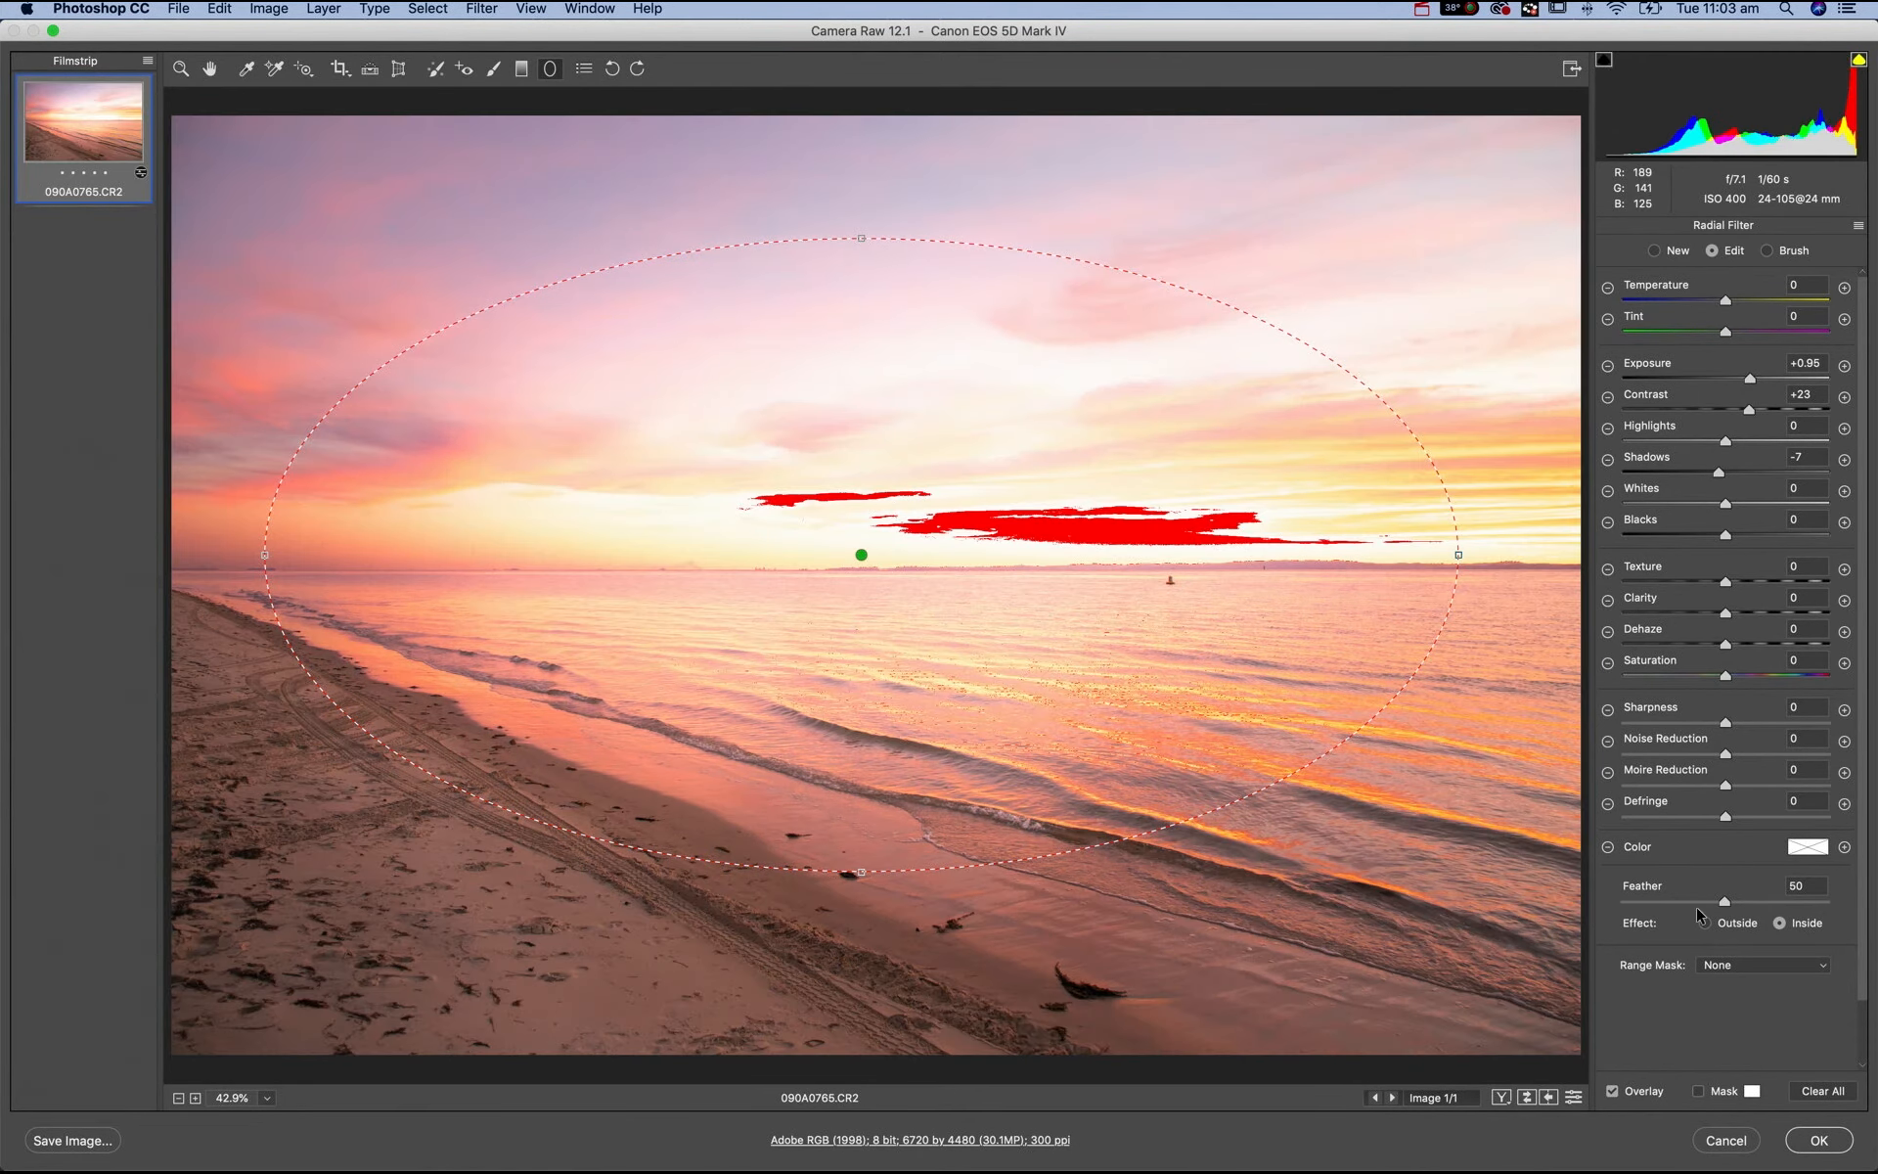
pyautogui.click(1705, 922)
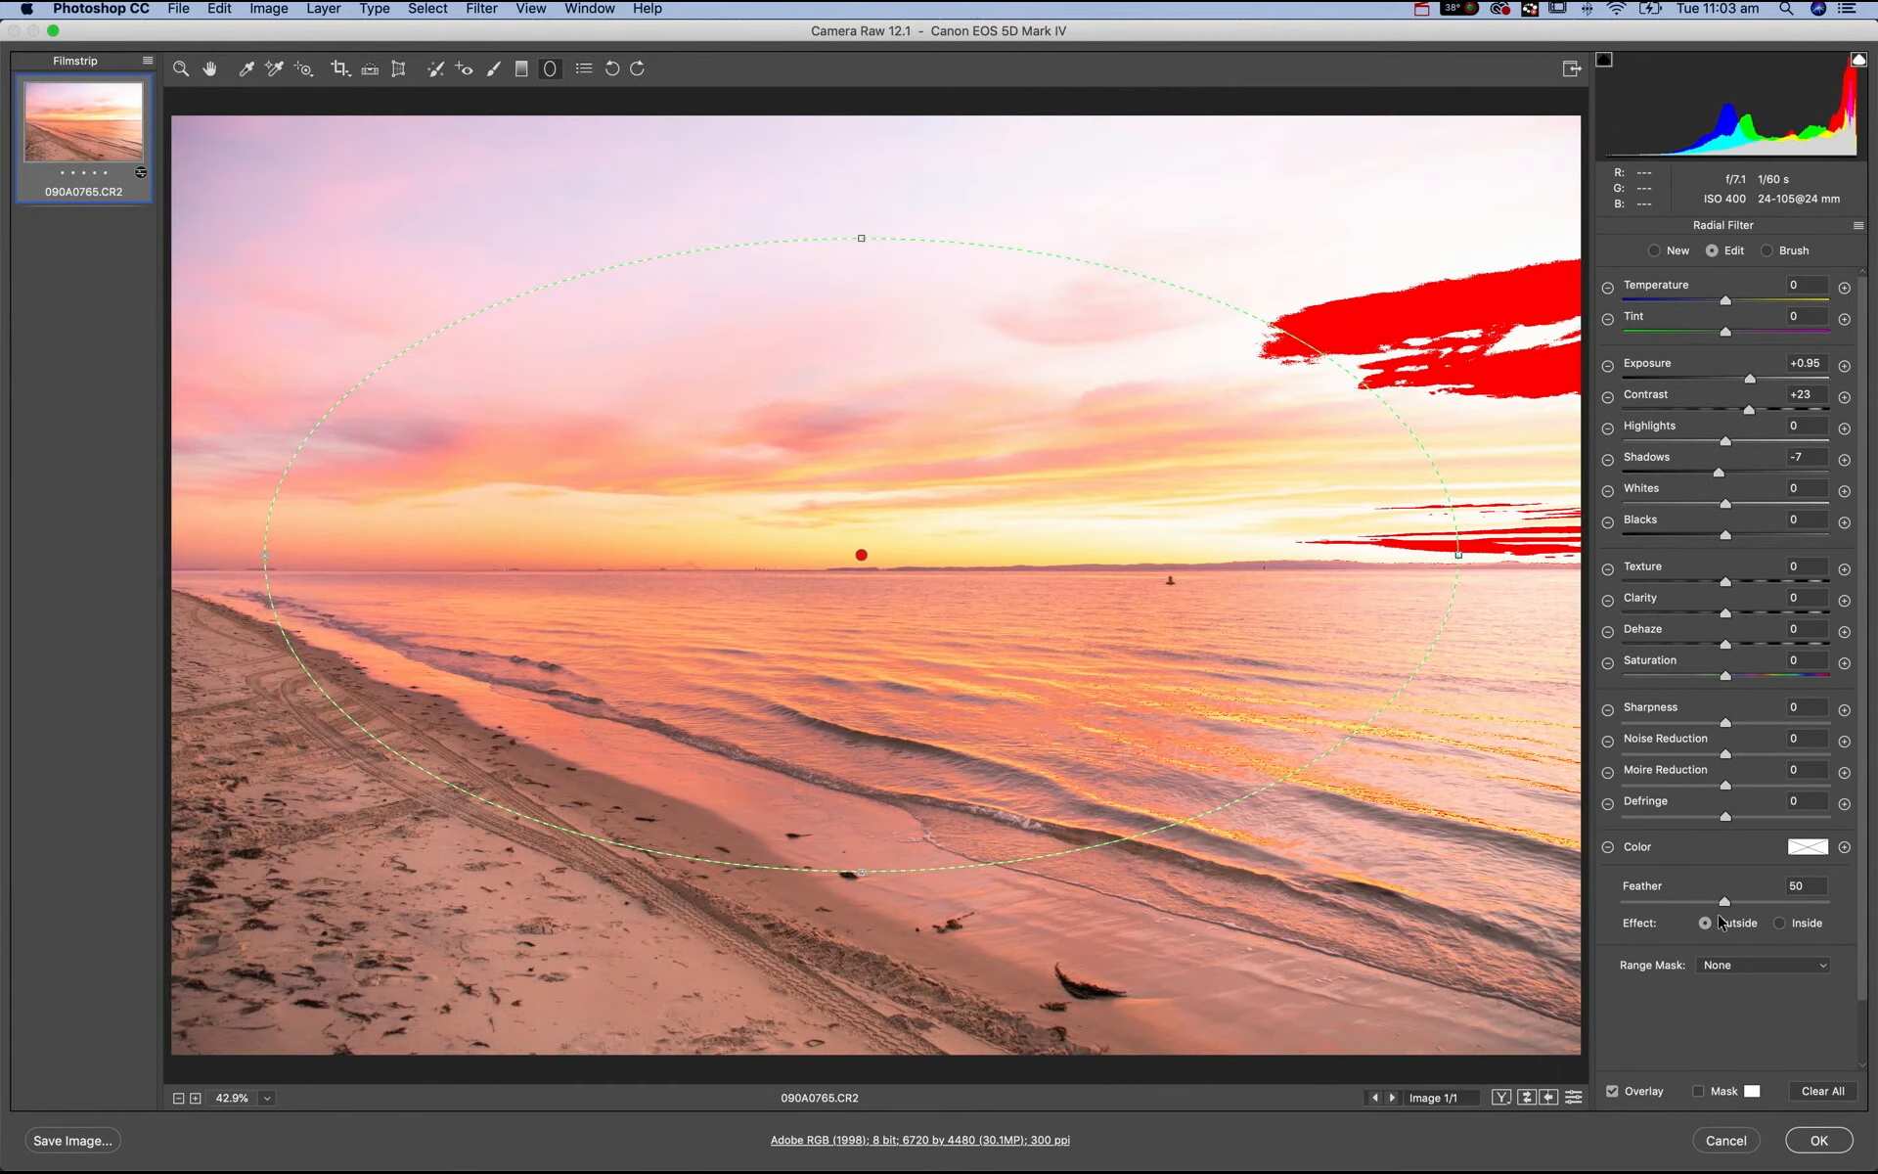
# - Darken the area outside the ellipse with Exposure -0.65, Contrast +2, Highlights -12 and Shadows -47
pyautogui.click(1723, 378)
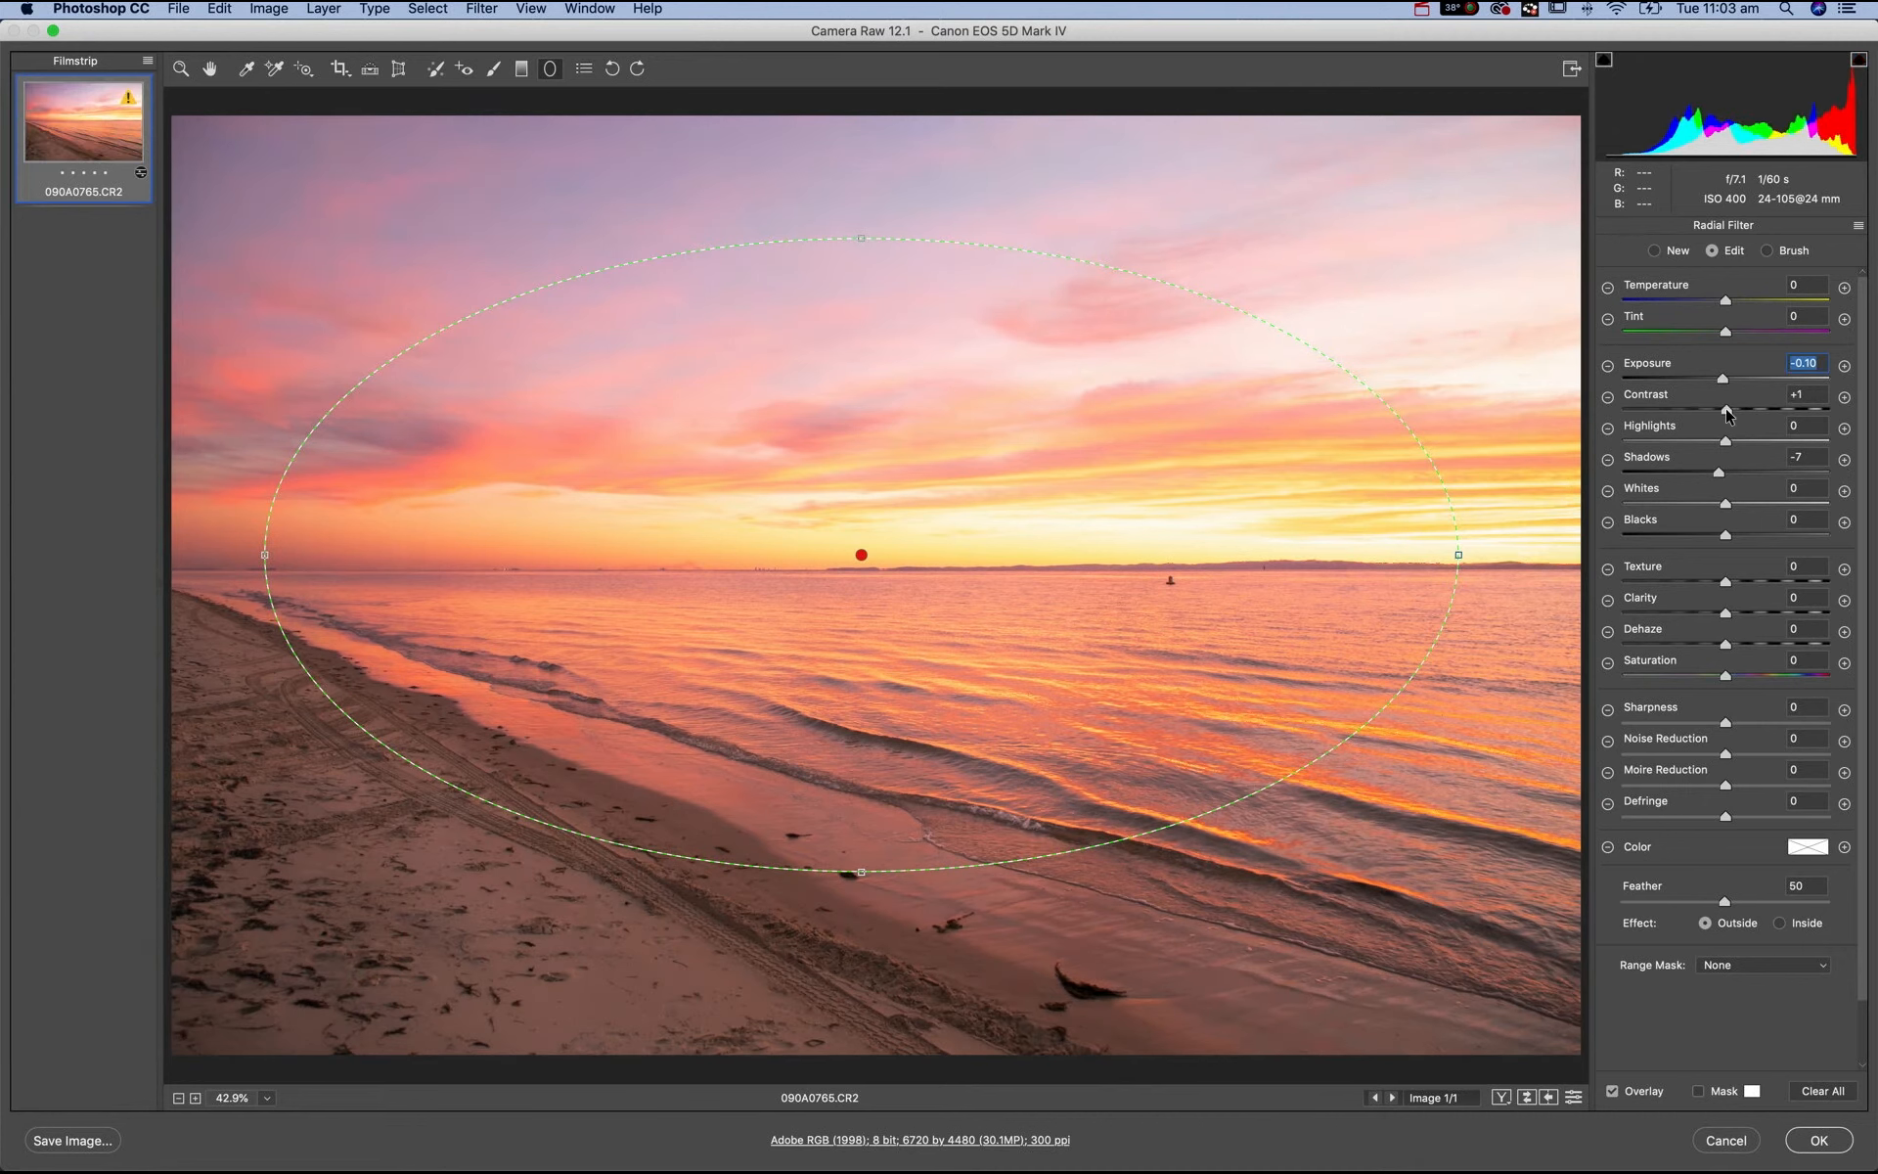
pyautogui.click(1727, 409)
pyautogui.moveTo(1695, 472); pyautogui.dragTo(1663, 477)
pyautogui.moveTo(1723, 379); pyautogui.dragTo(1713, 446)
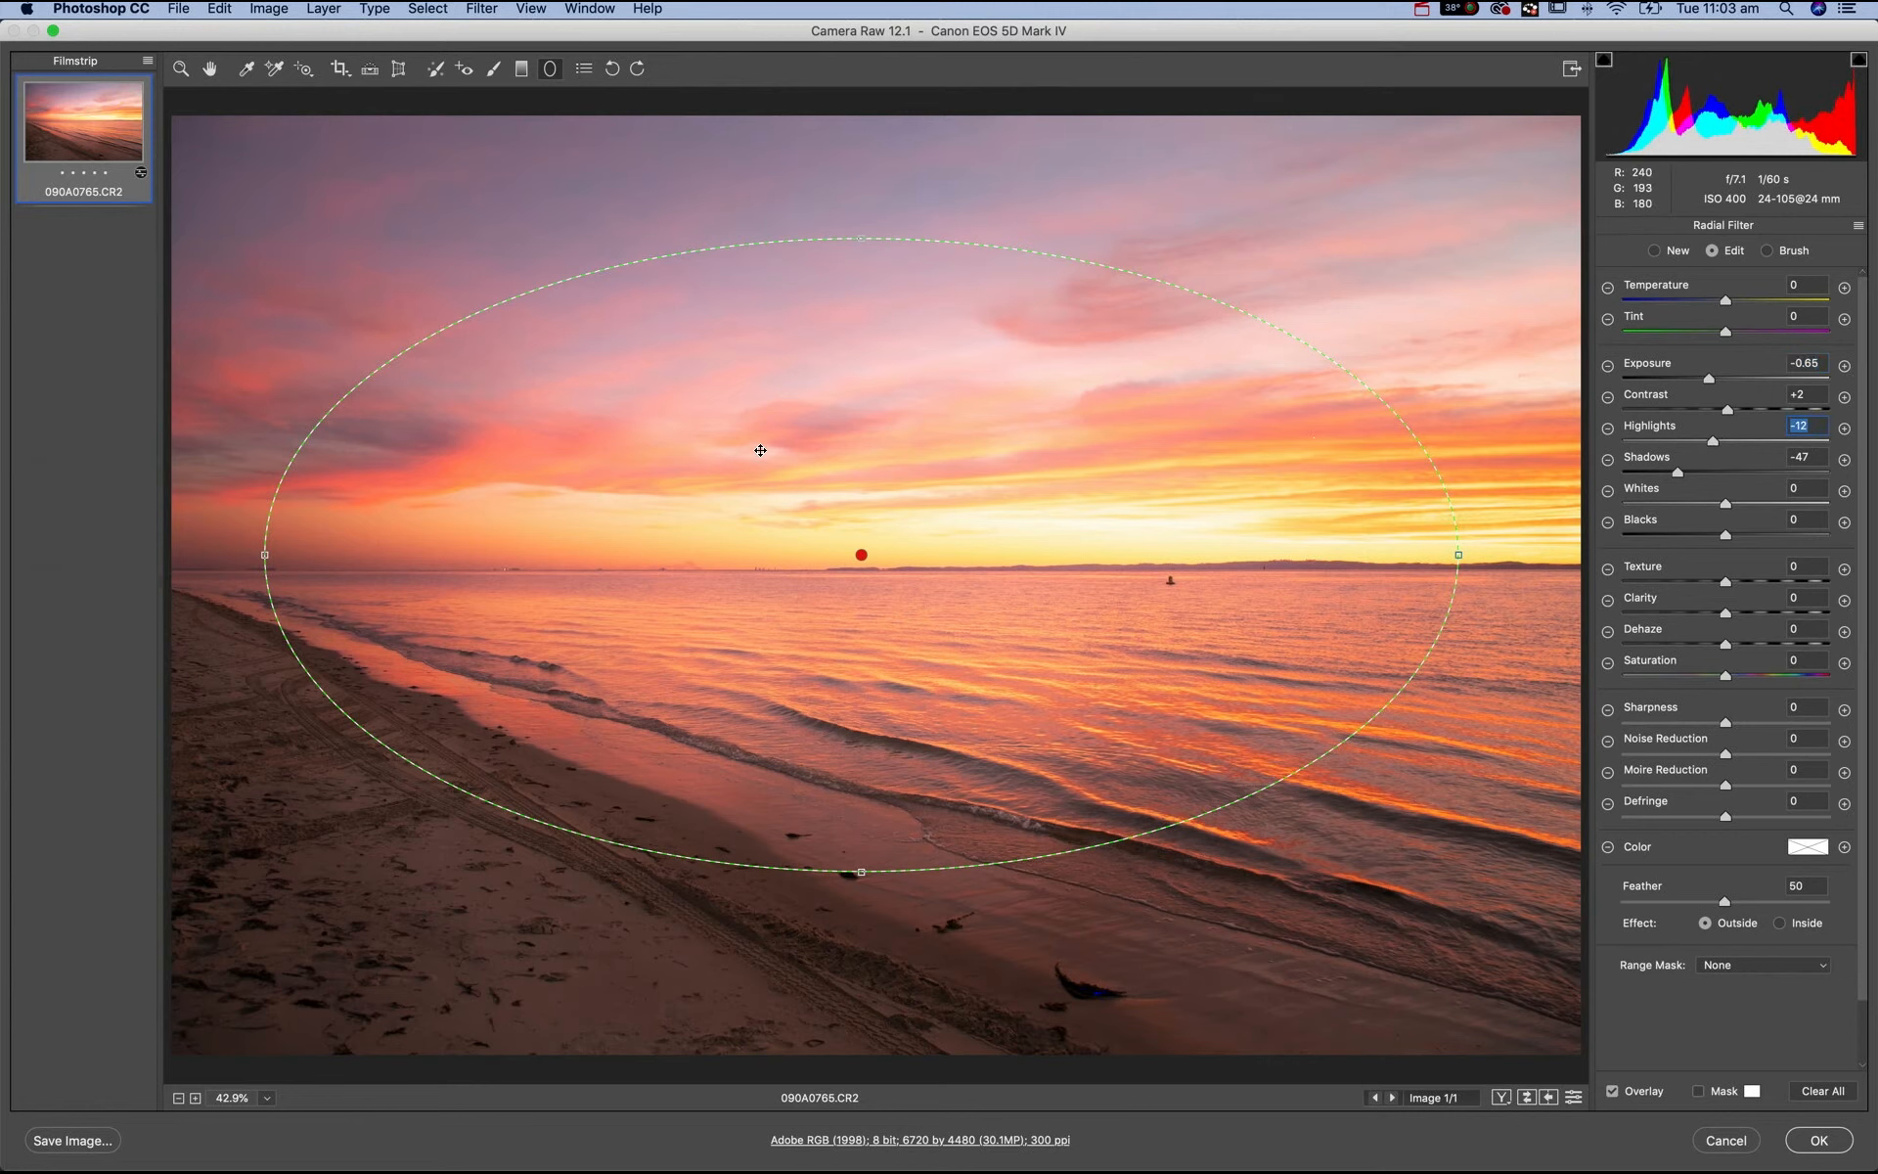
# - Delete the Radial Filter and restore it to compare the sunset with and without the darkened surroundings
pyautogui.click(860, 555)
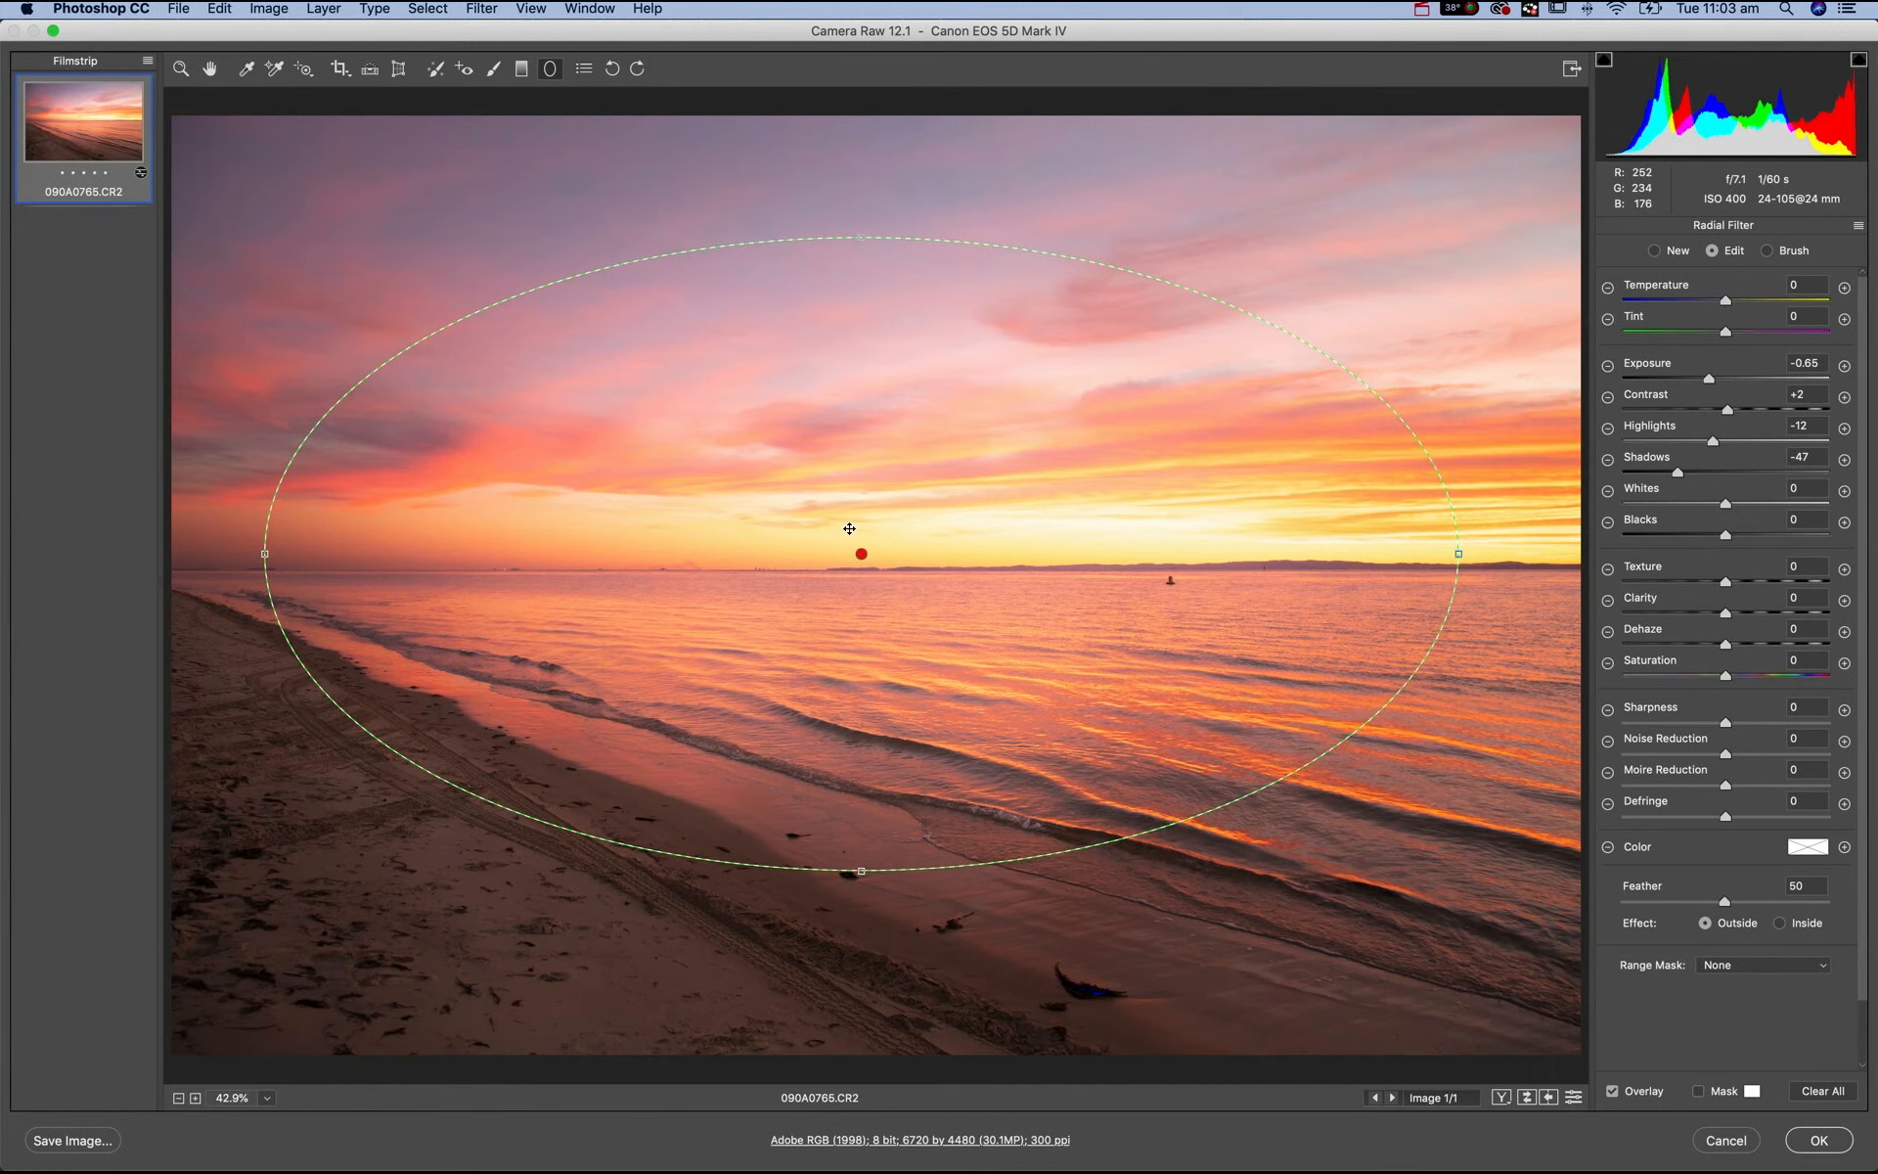
pyautogui.press('Delete')
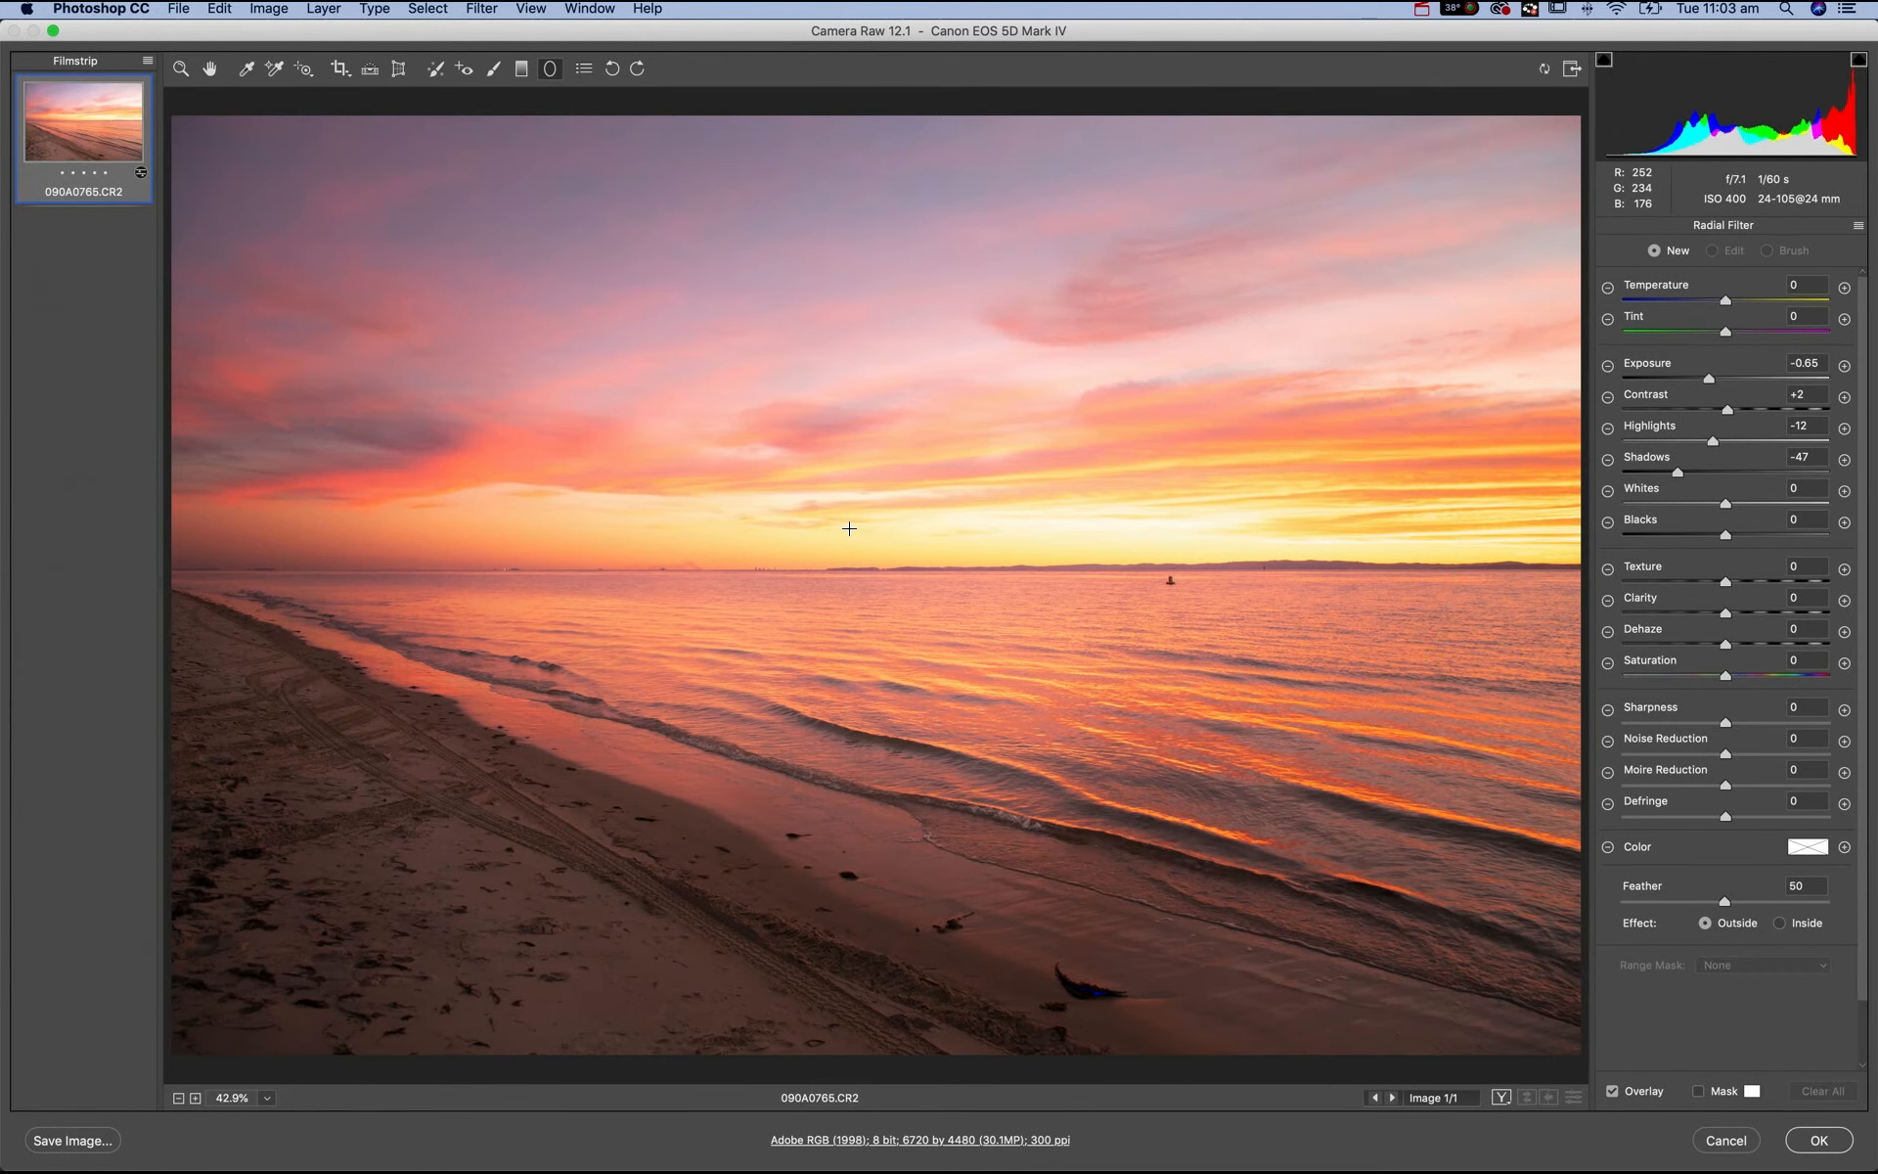
pyautogui.press('super+z')
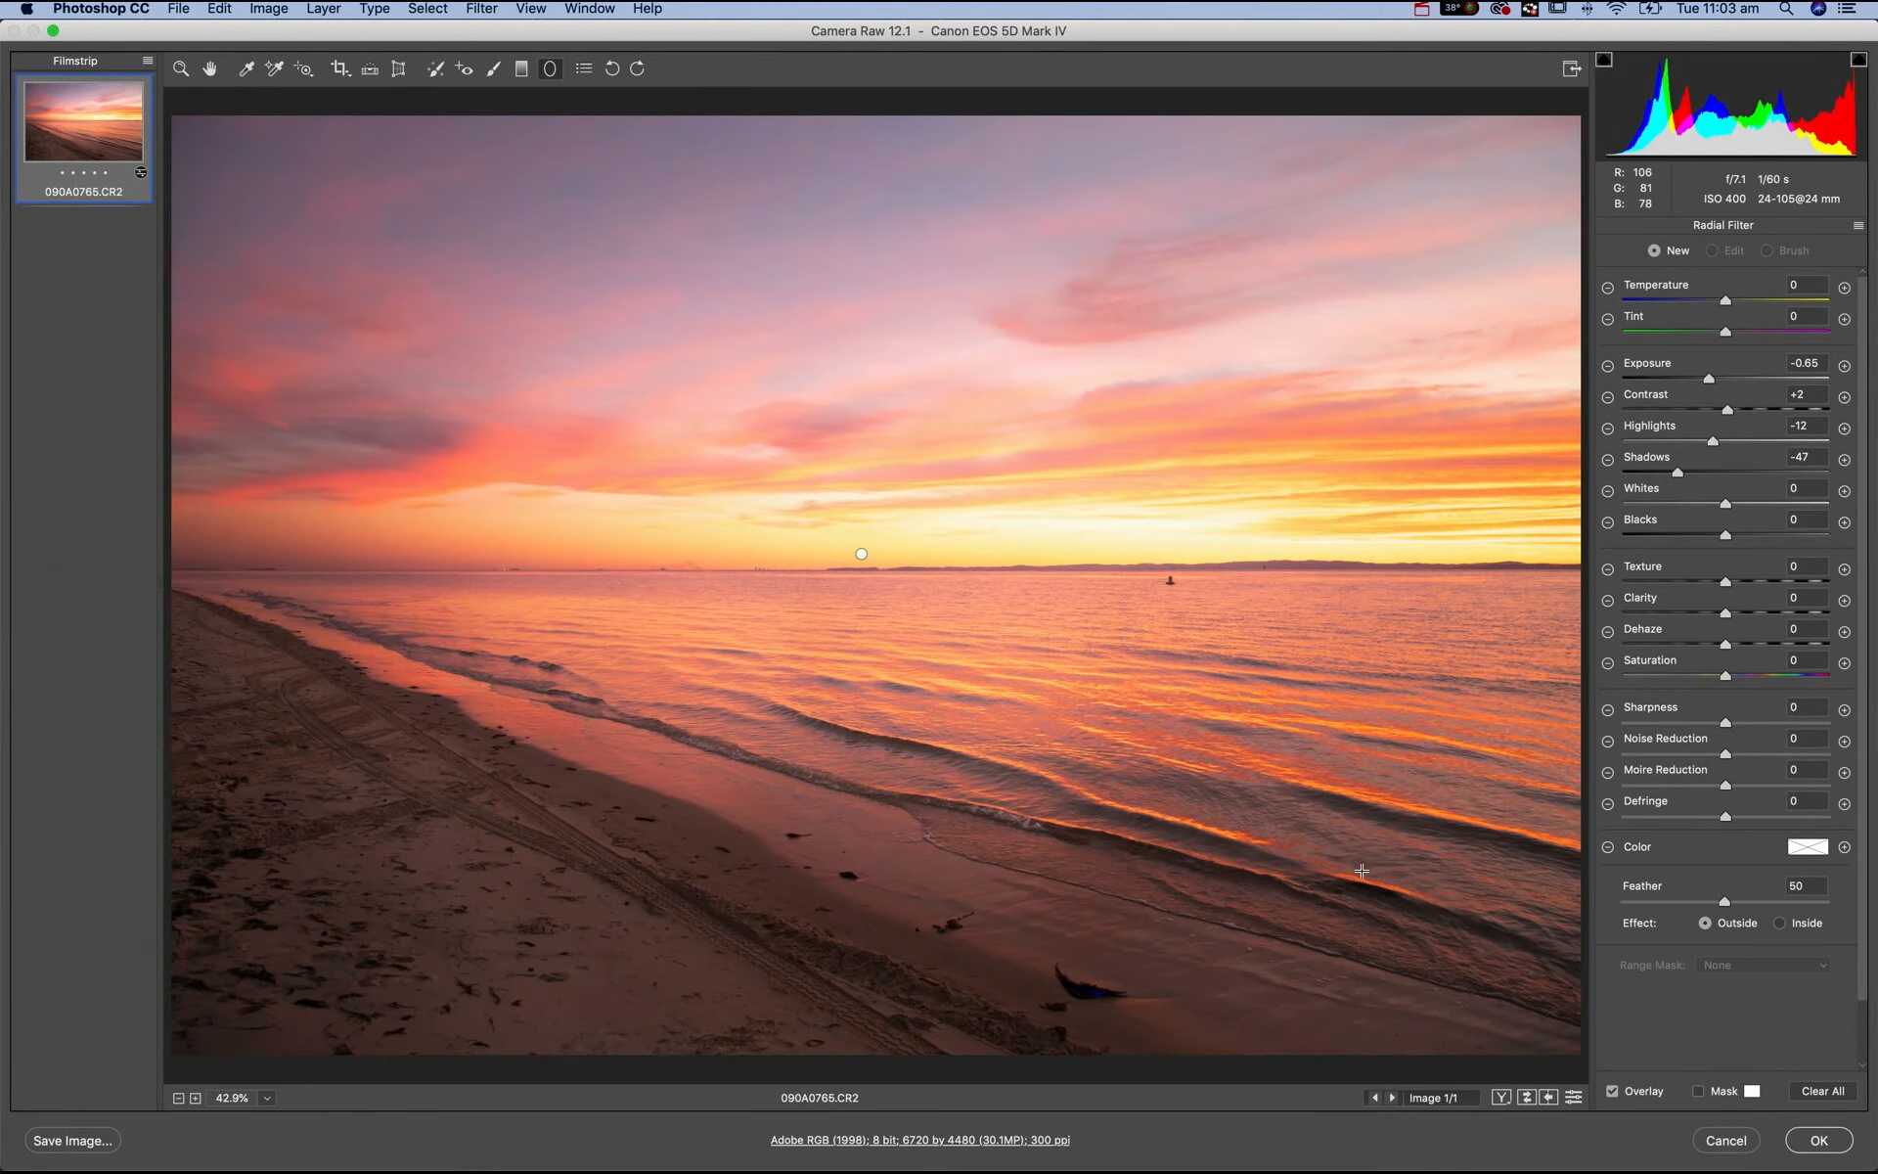
# - Move the Radial Filter onto the sand, enlarge it and tilt it to follow the shoreline
pyautogui.click(863, 554)
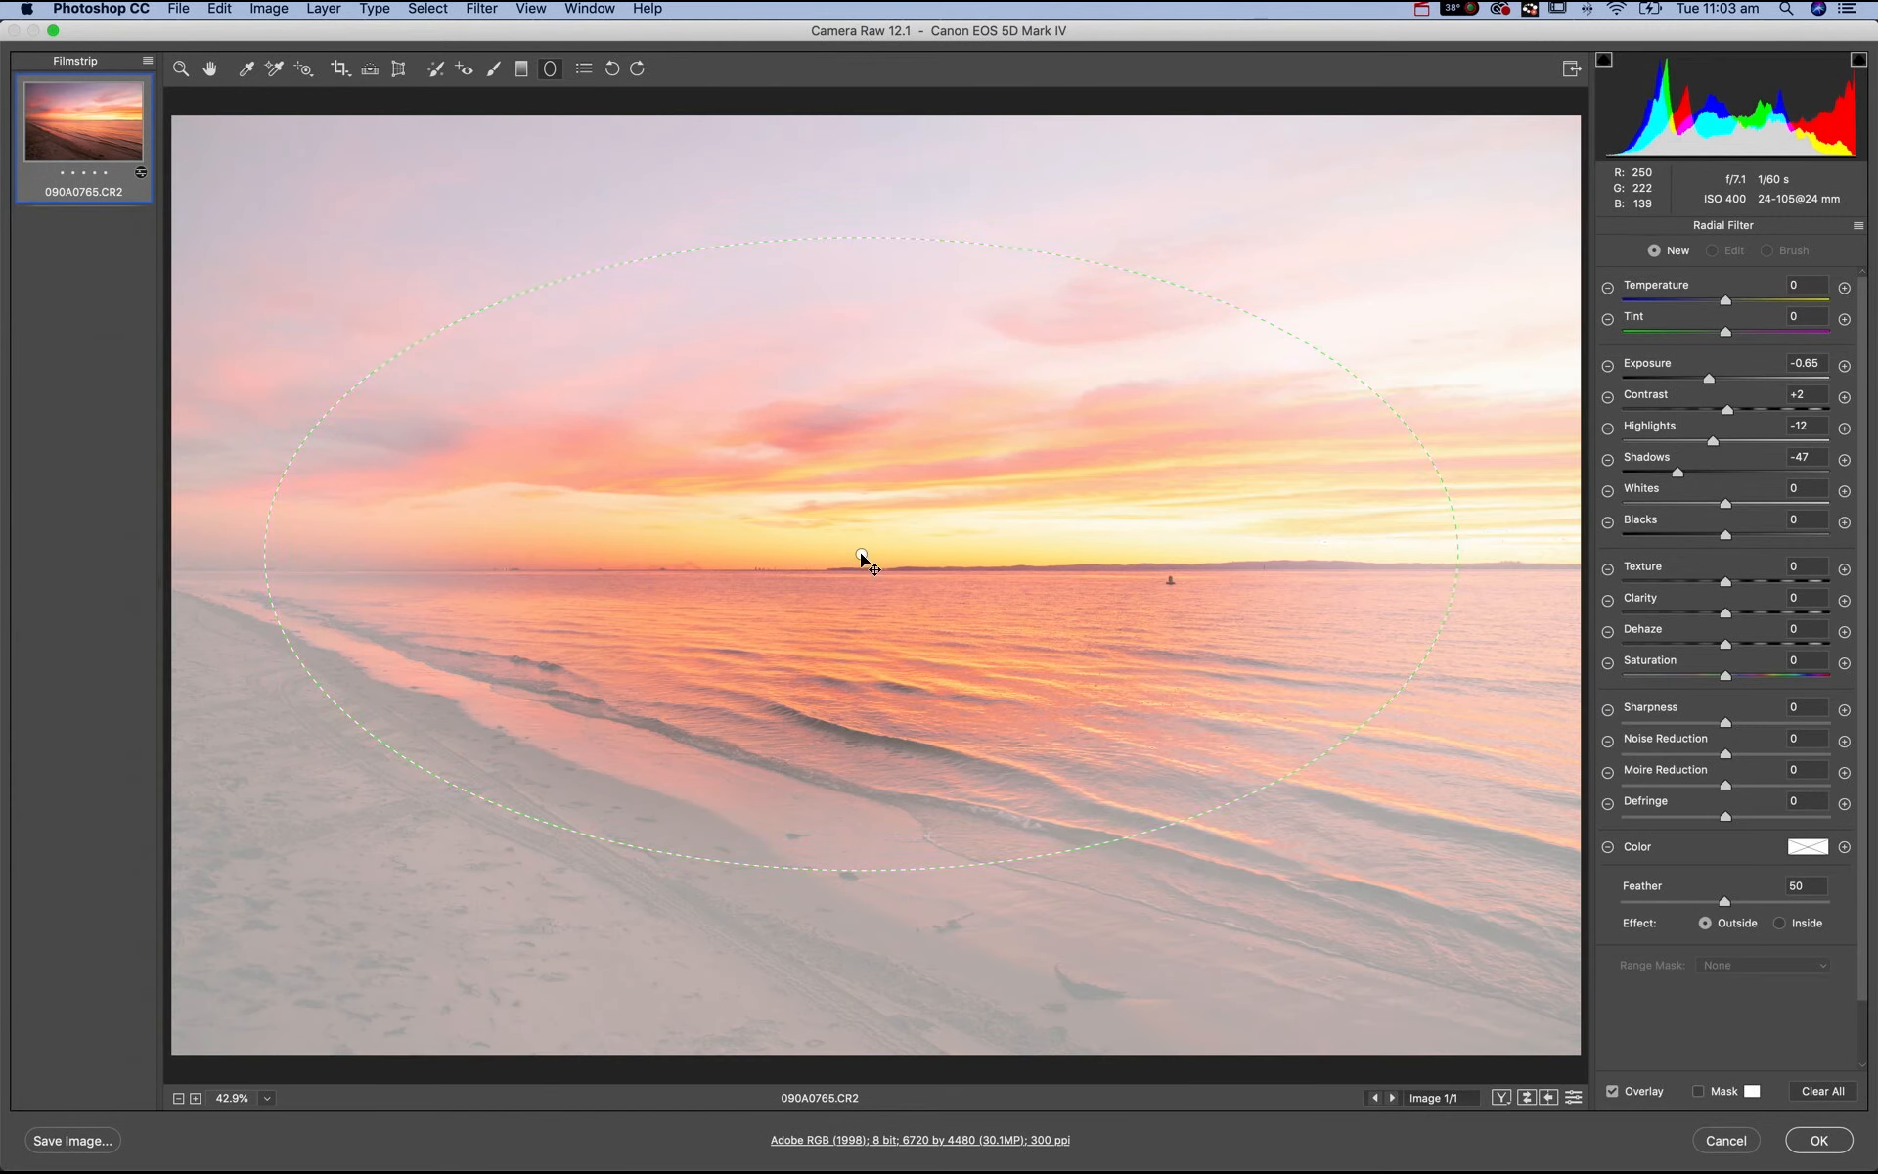
pyautogui.moveTo(861, 554); pyautogui.dragTo(459, 845)
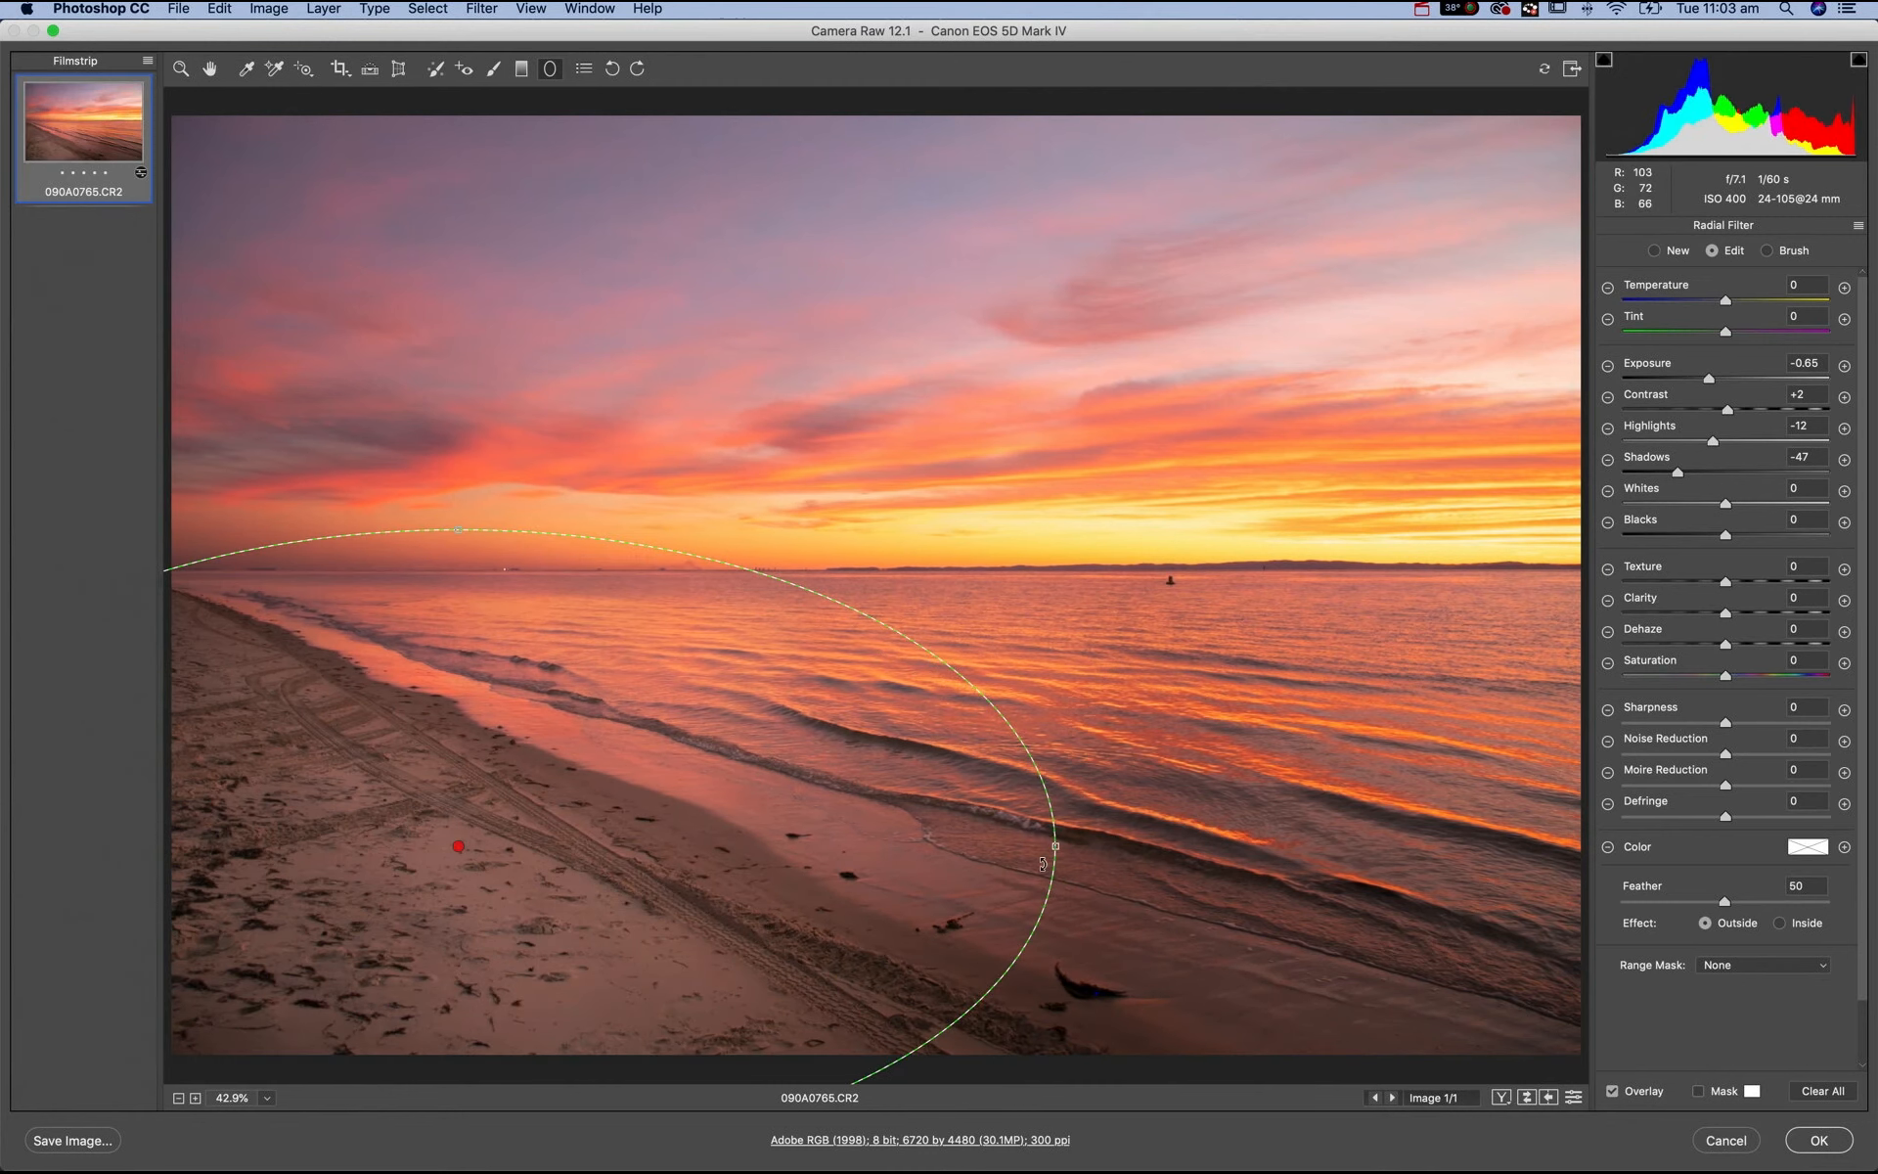
pyautogui.moveTo(1055, 847); pyautogui.dragTo(1300, 846)
pyautogui.moveTo(458, 529); pyautogui.dragTo(583, 502)
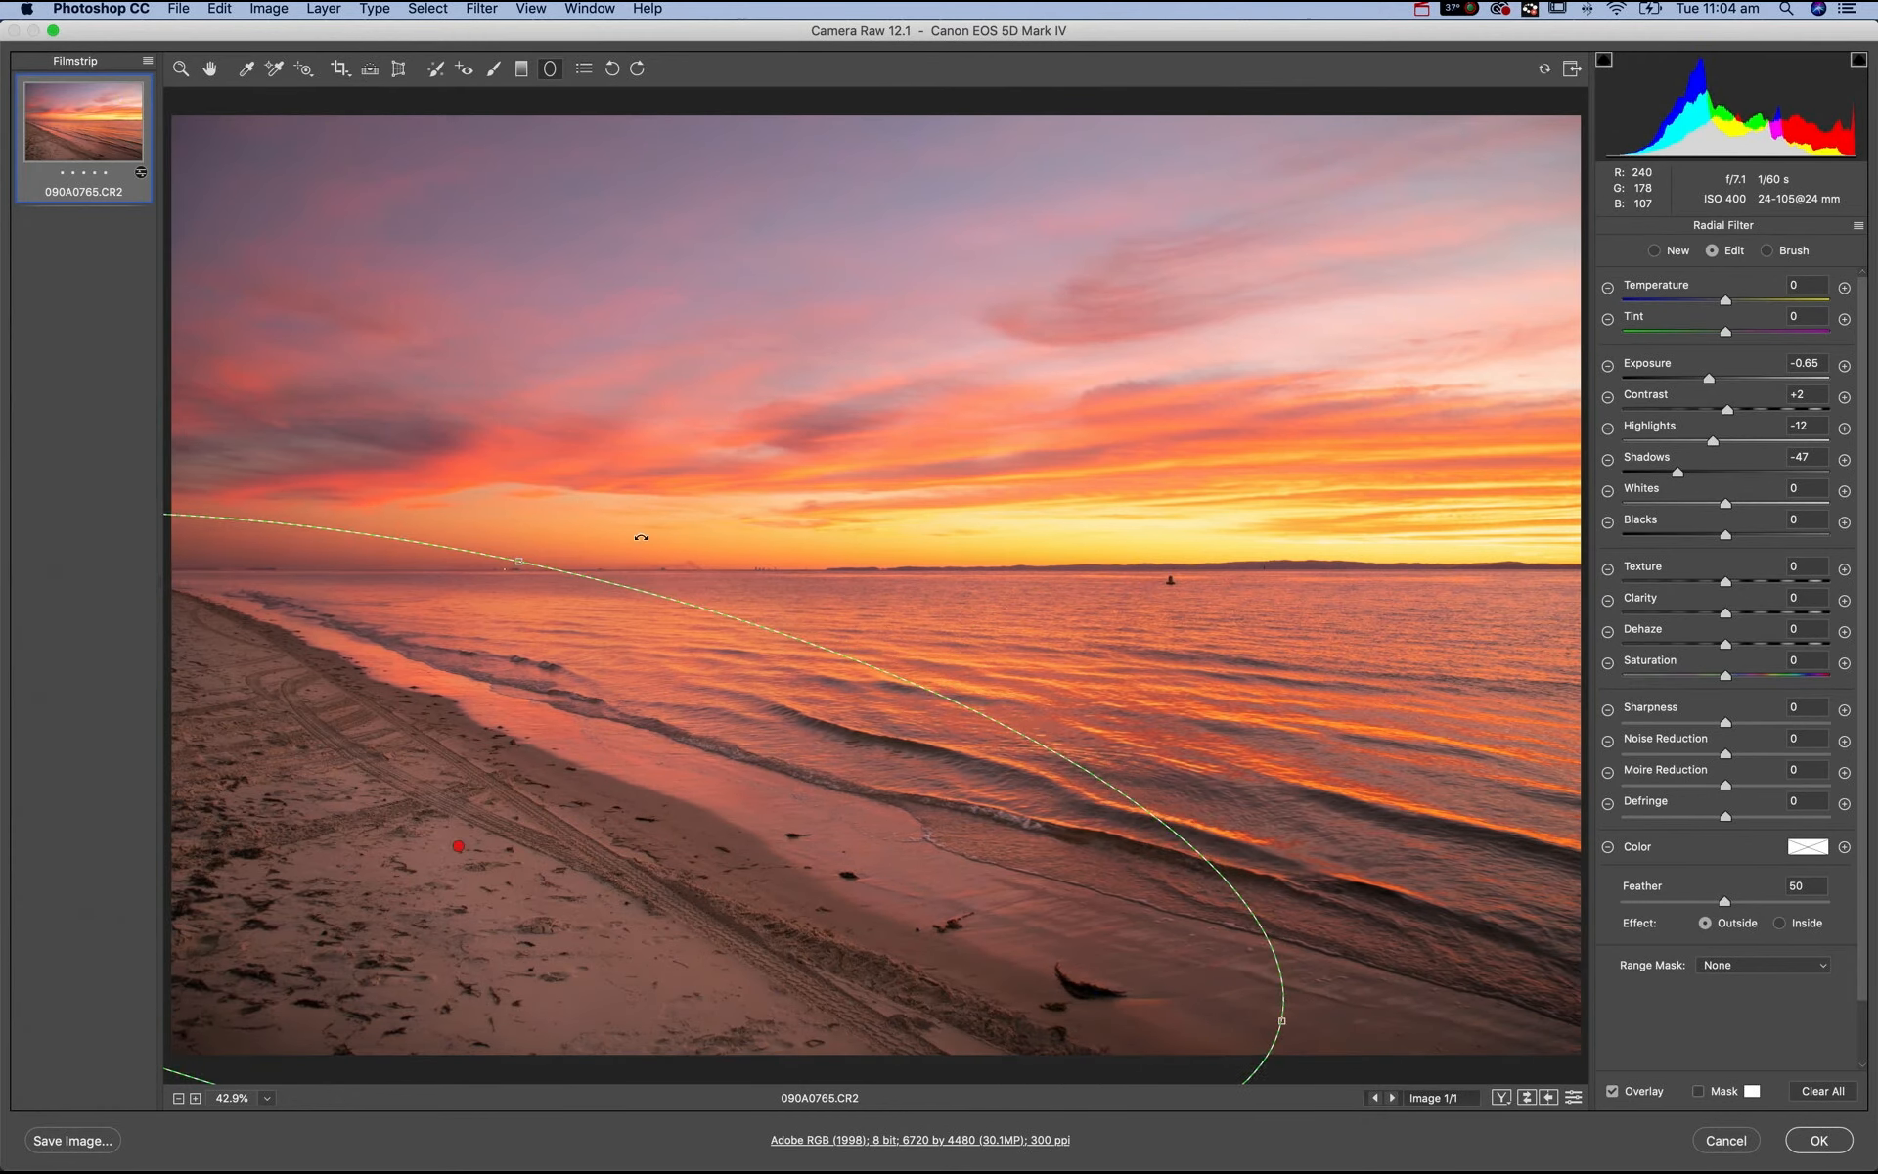
pyautogui.moveTo(458, 846); pyautogui.dragTo(504, 770)
pyautogui.moveTo(713, 445); pyautogui.dragTo(694, 426)
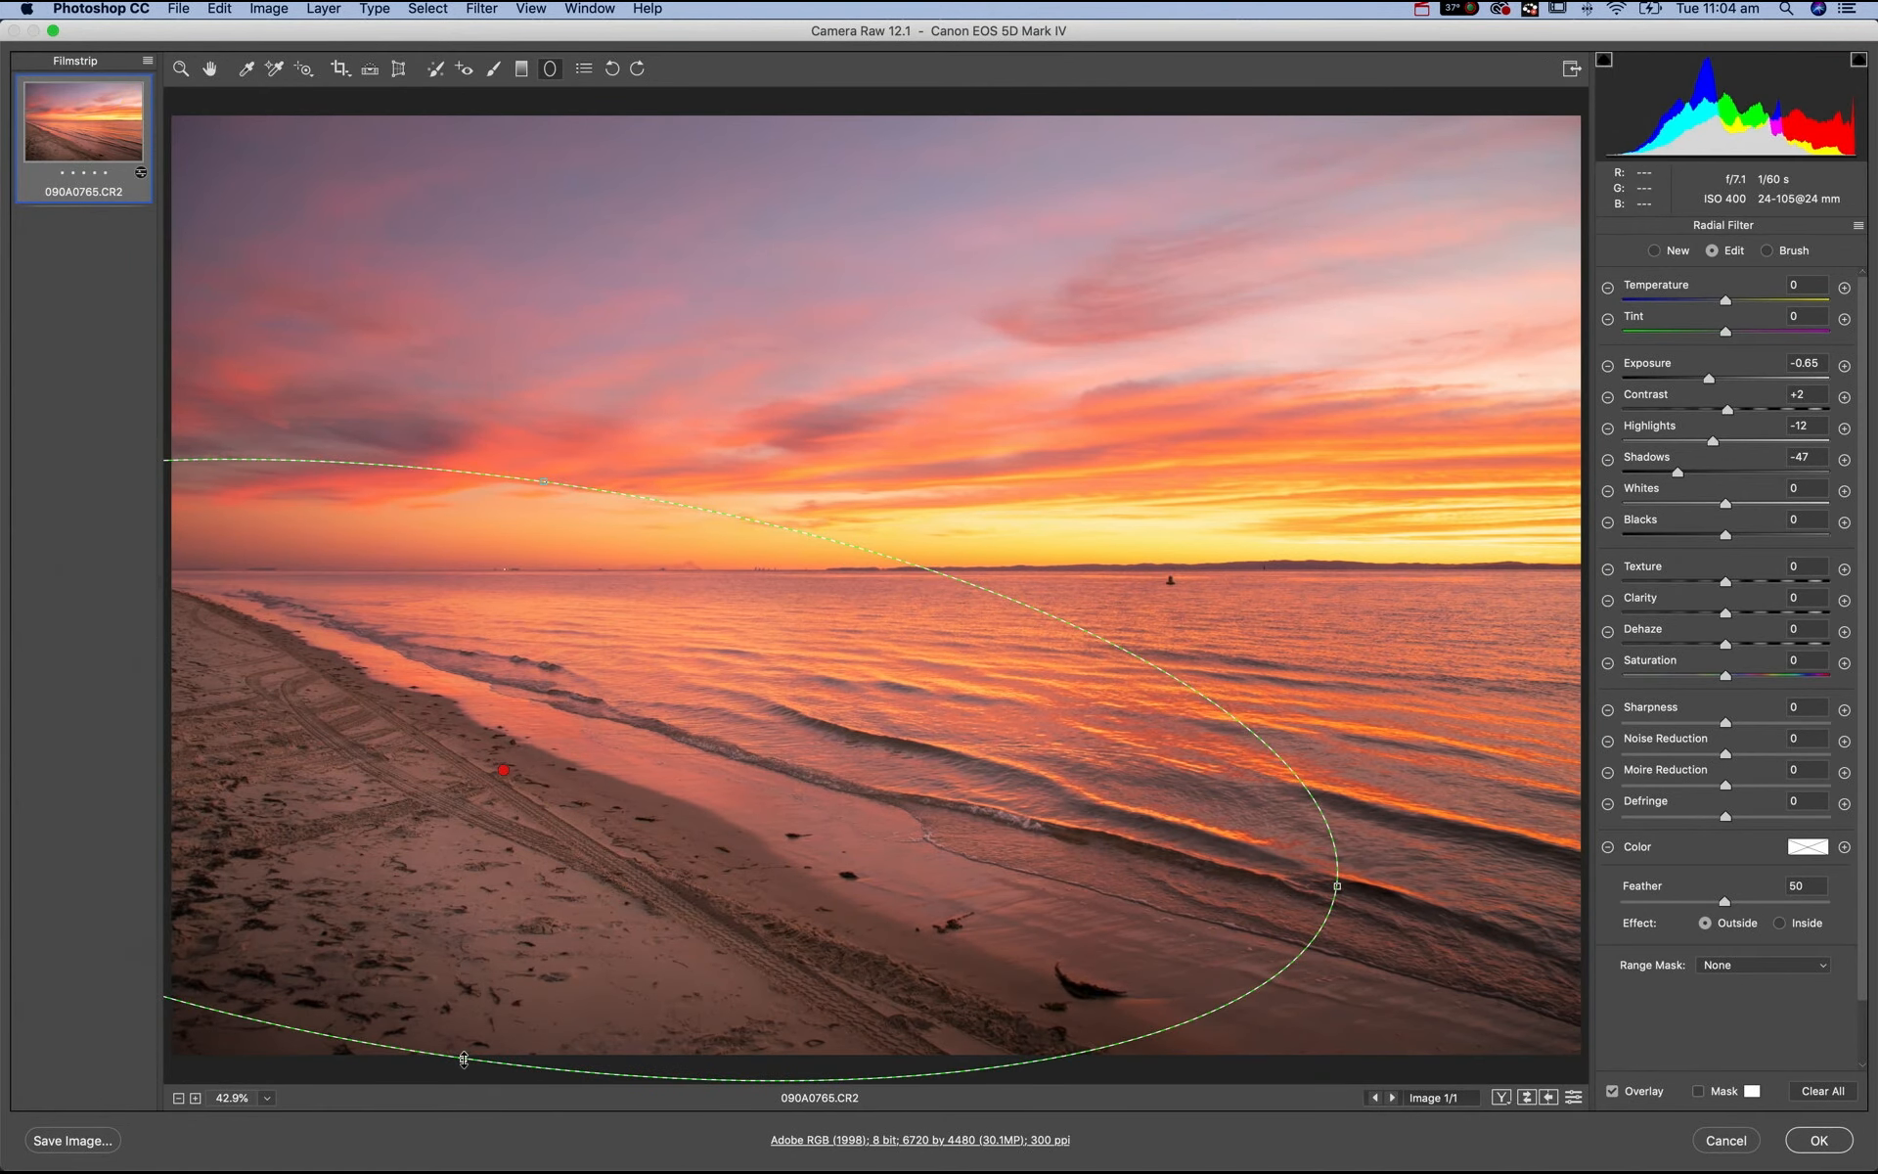
pyautogui.moveTo(464, 1059); pyautogui.dragTo(468, 1103)
pyautogui.moveTo(506, 766); pyautogui.dragTo(526, 840)
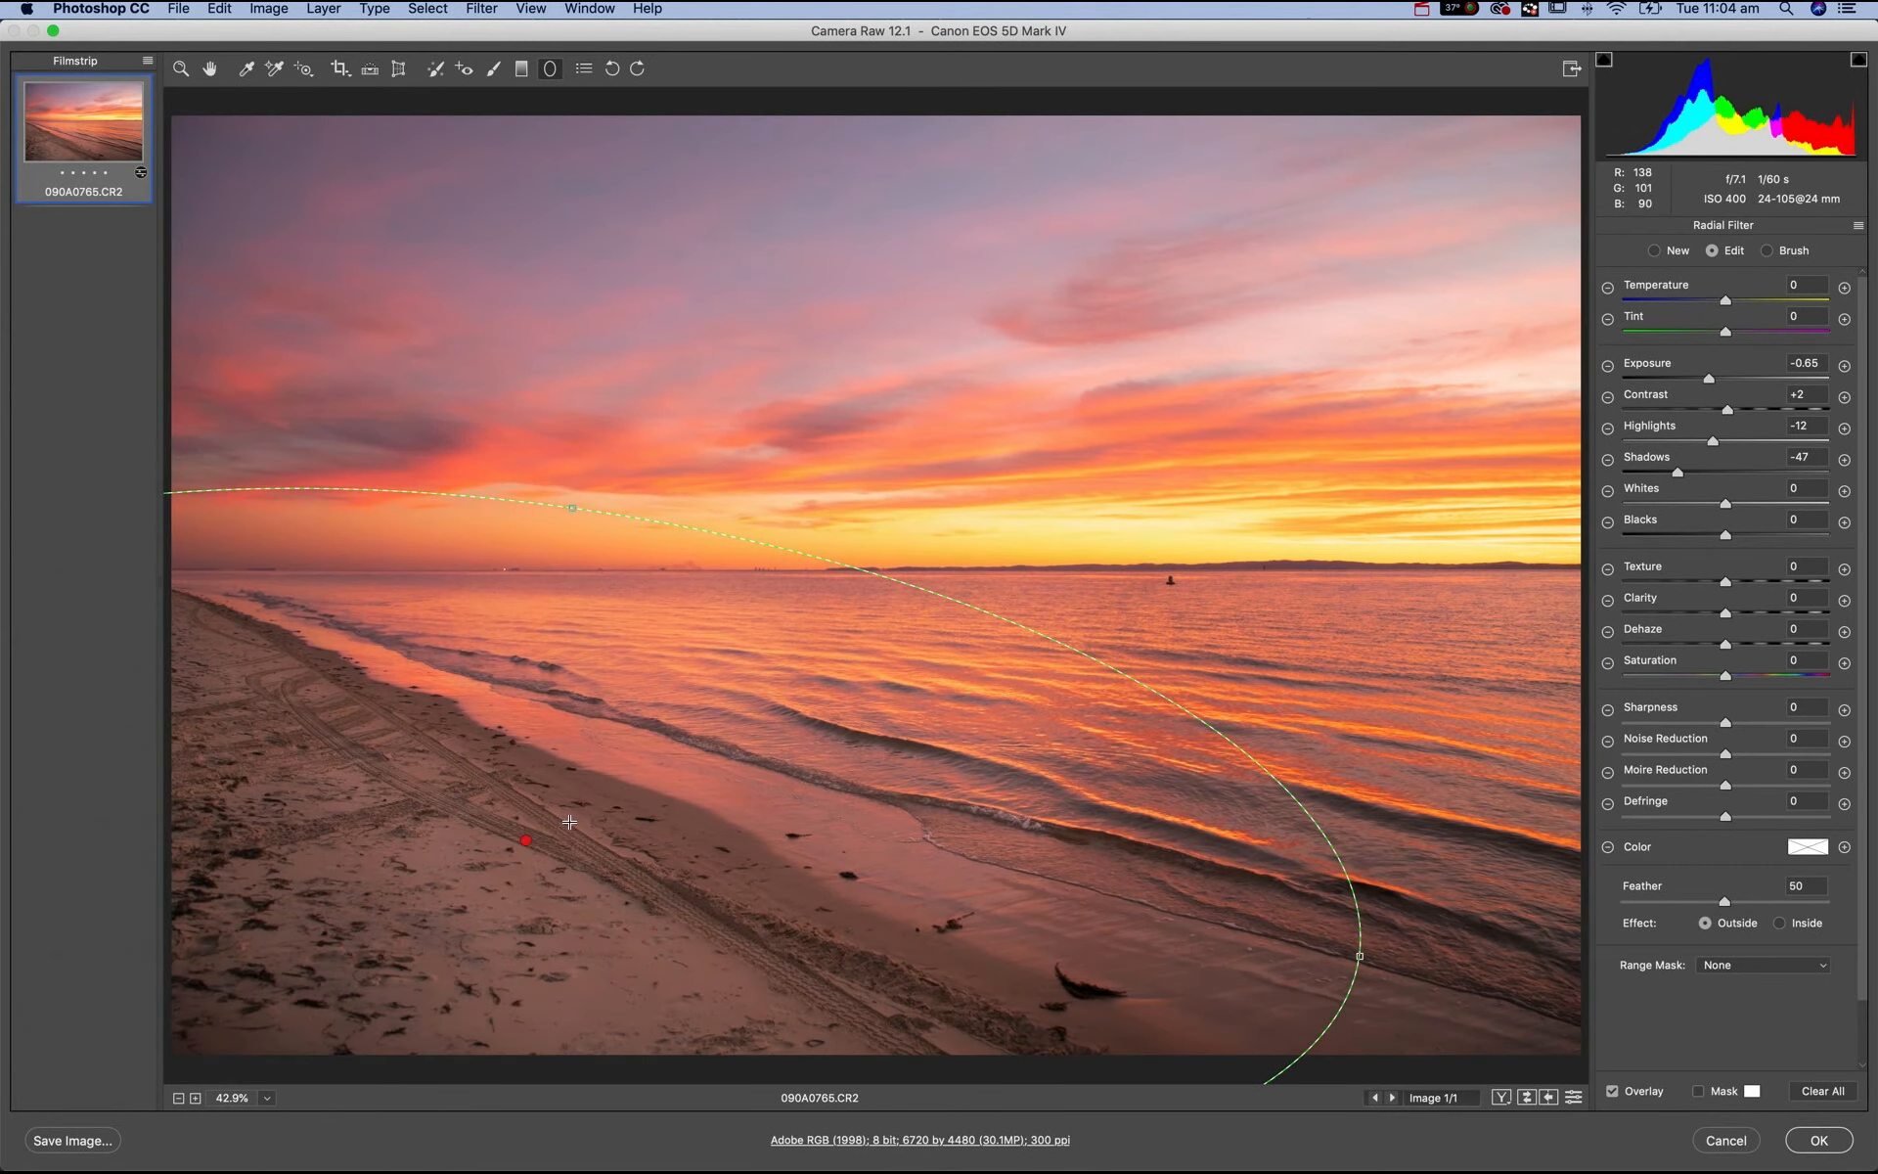
# - Remove the tilted Radial Filter from the beach and undo the removal to compare the effect
pyautogui.press('Delete')
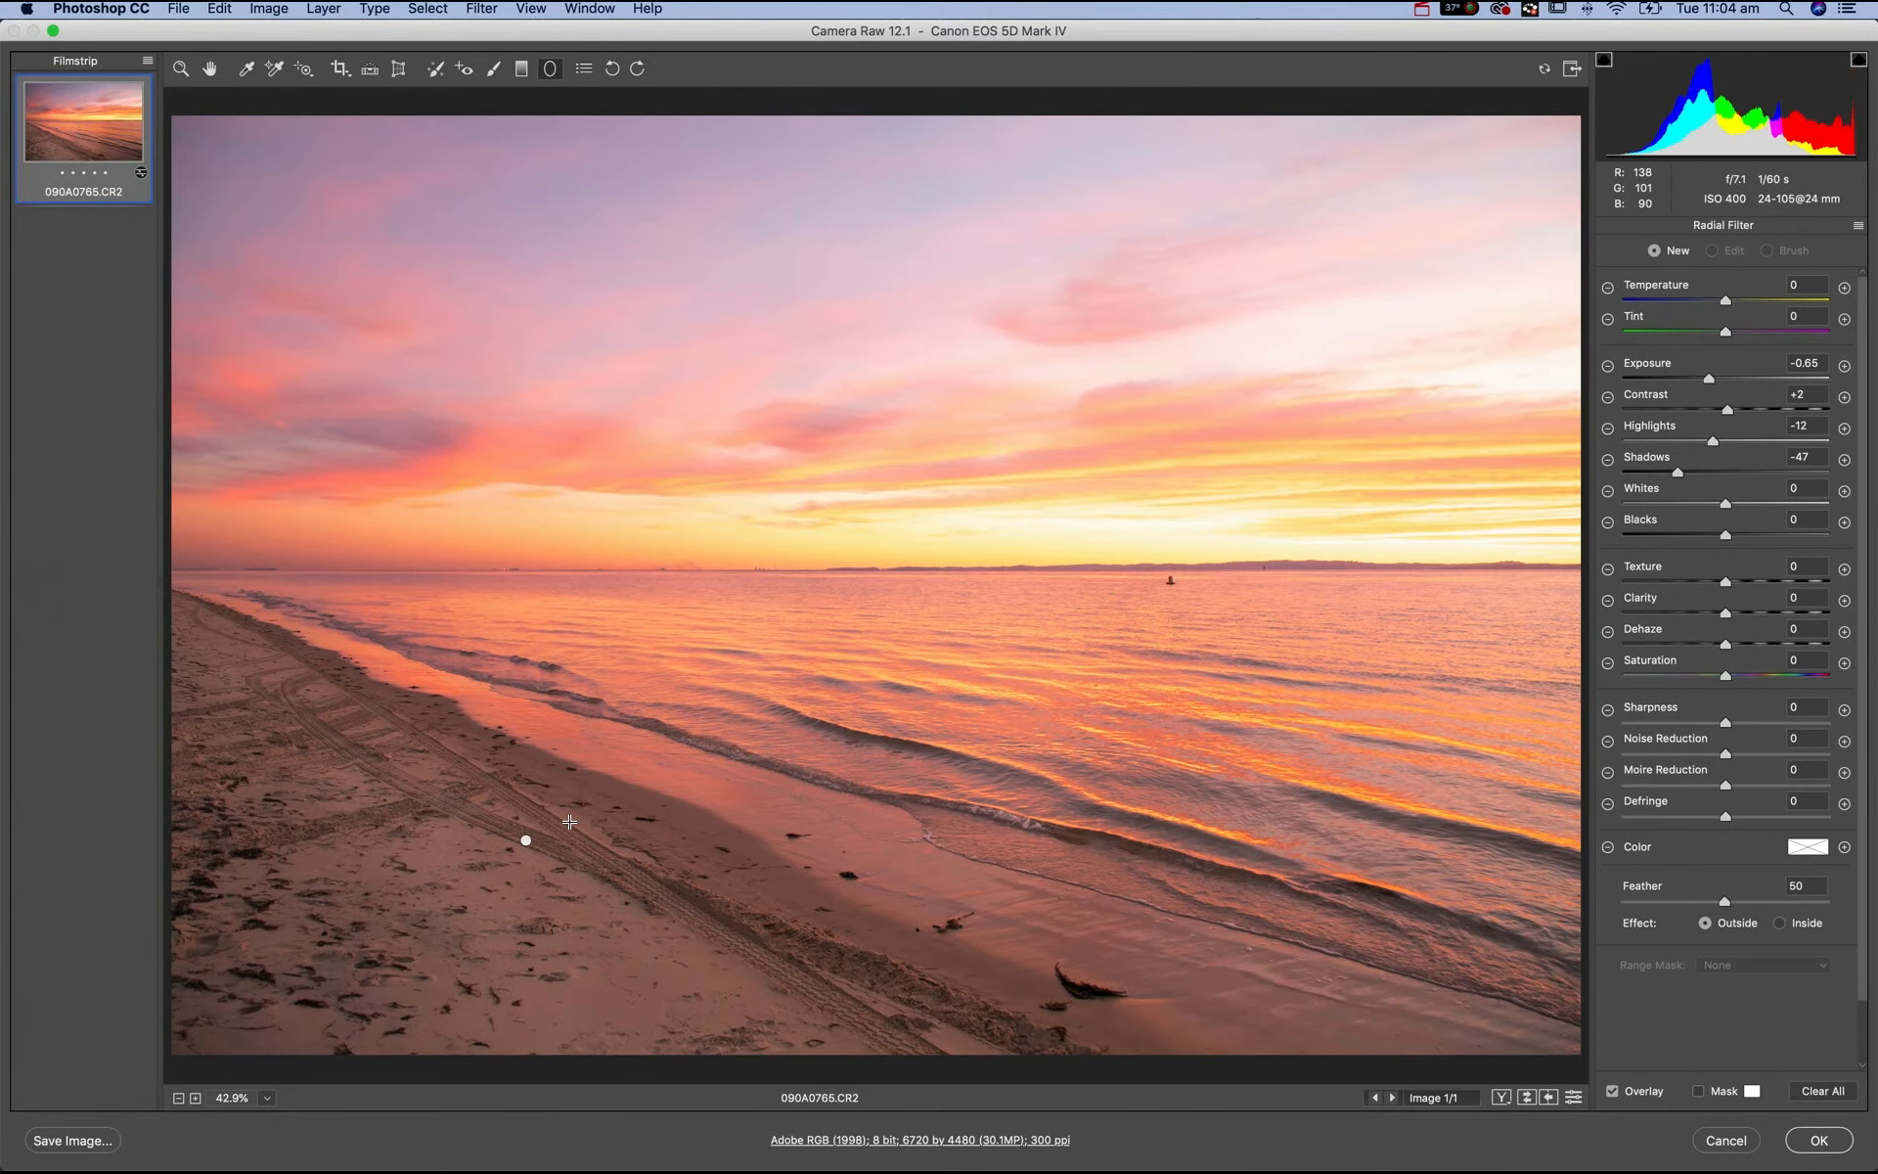
pyautogui.press('super+z')
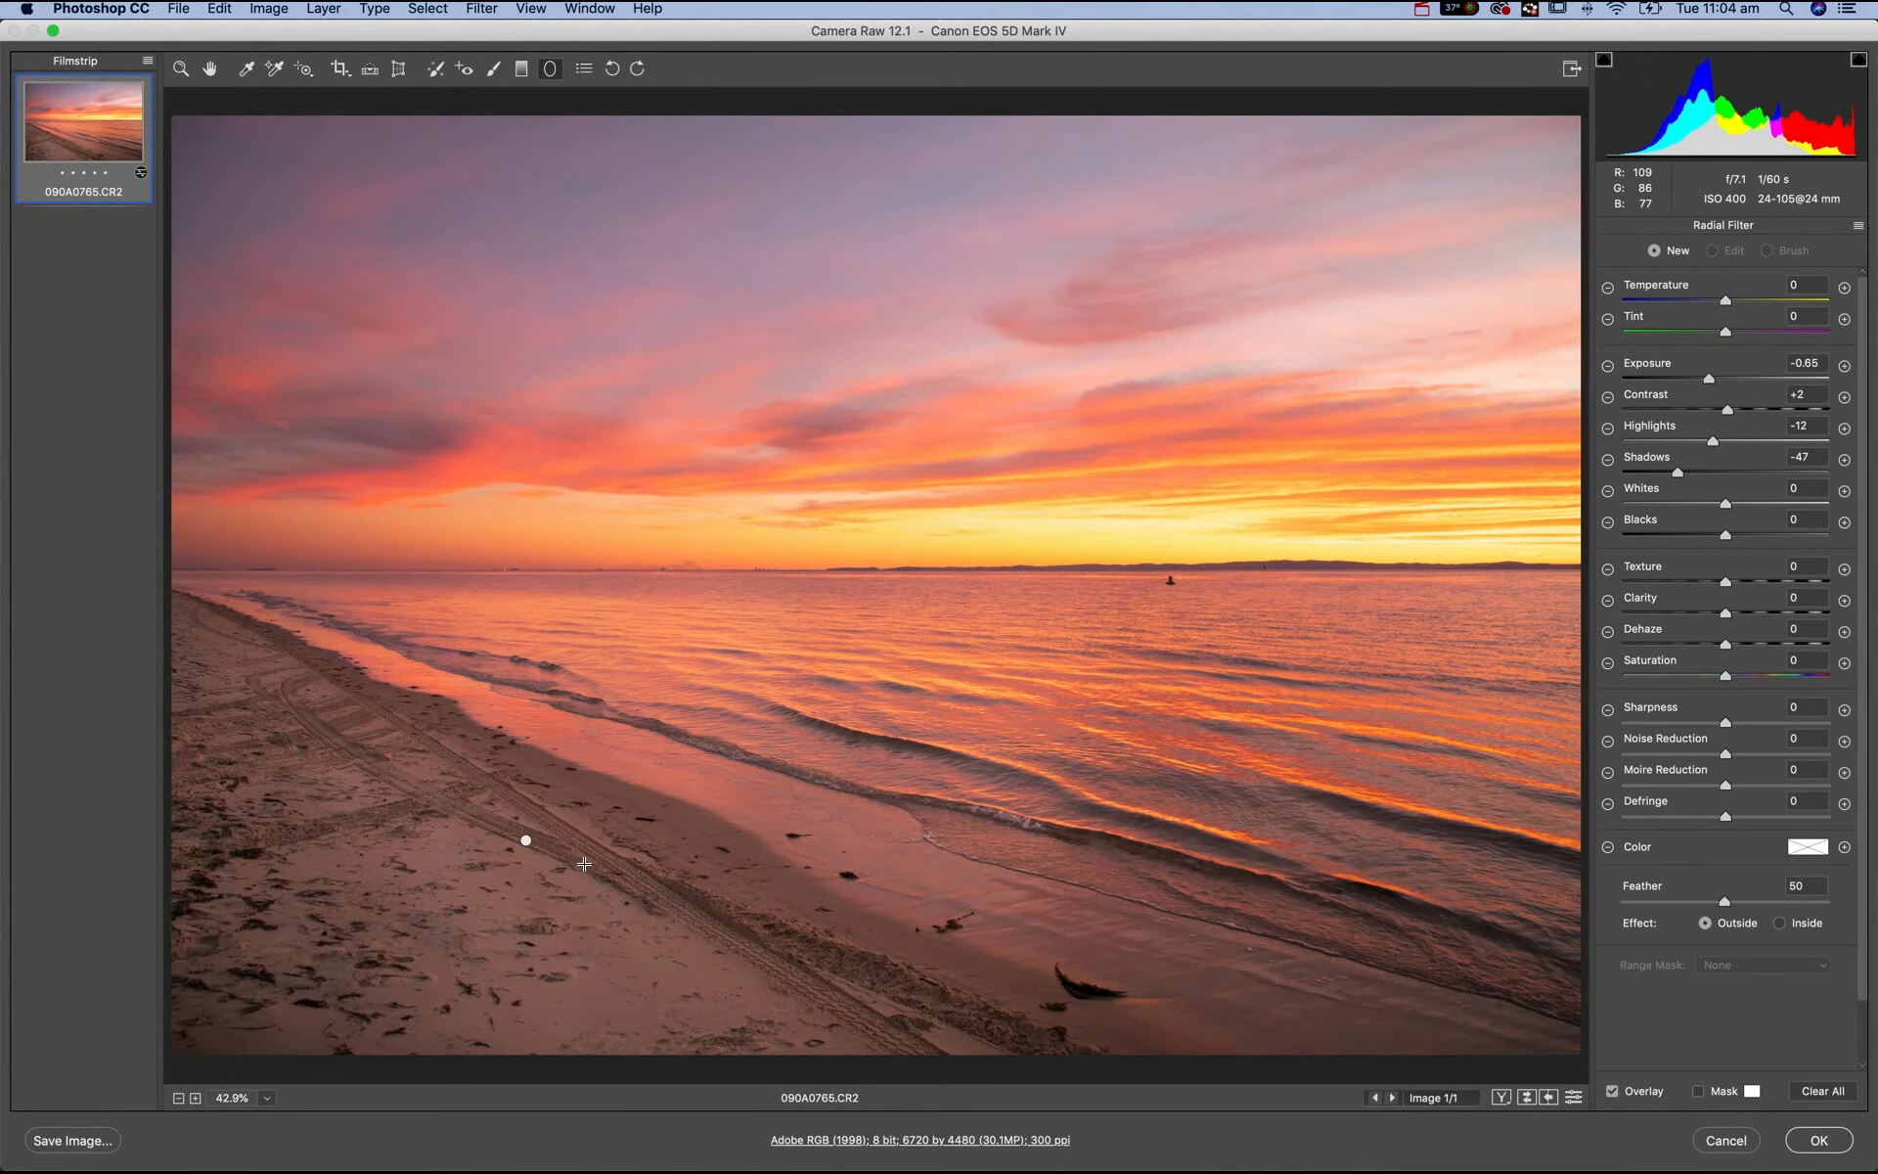
# - Recentre the tilted Radial Filter just above the horizon and delete it from the photo
pyautogui.moveTo(526, 839); pyautogui.dragTo(907, 551)
pyautogui.click(915, 503)
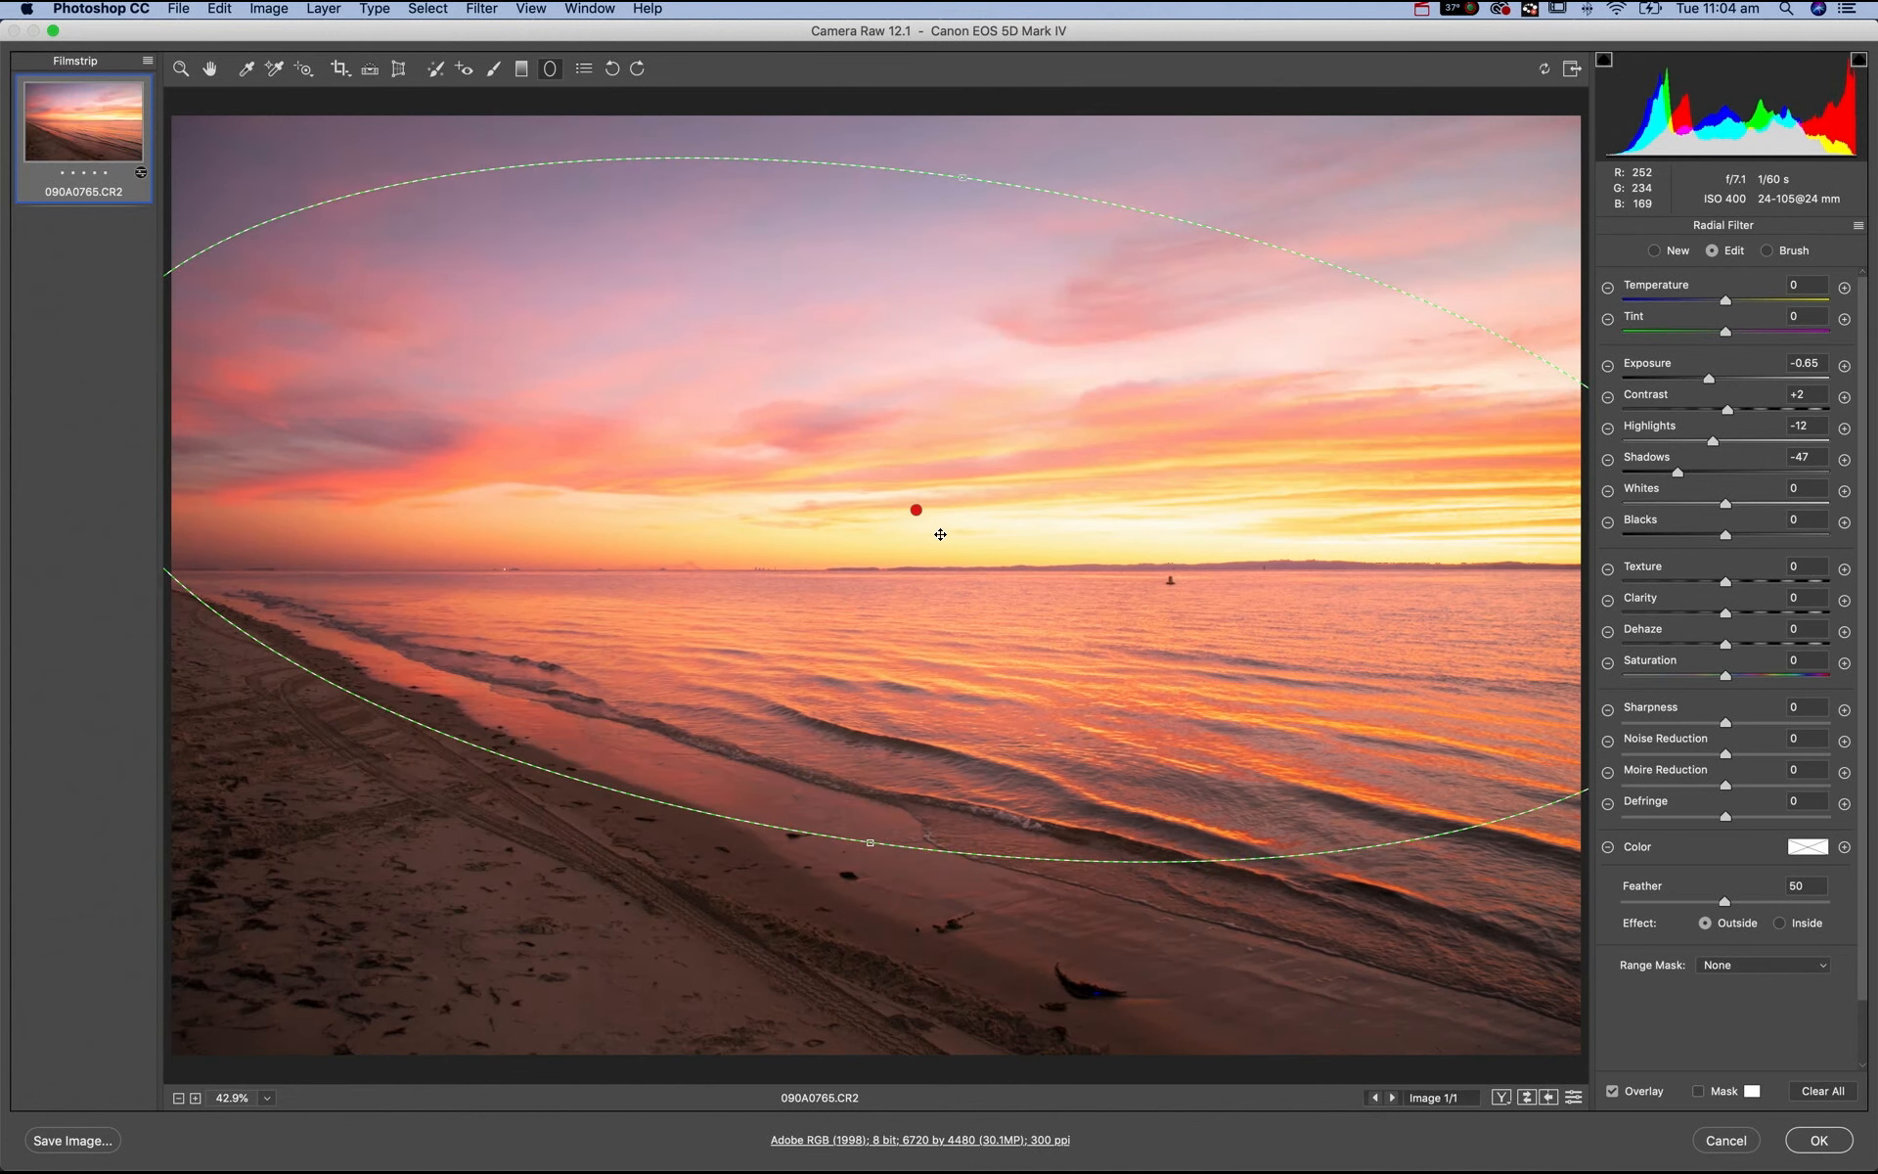
pyautogui.moveTo(915, 512); pyautogui.dragTo(897, 516)
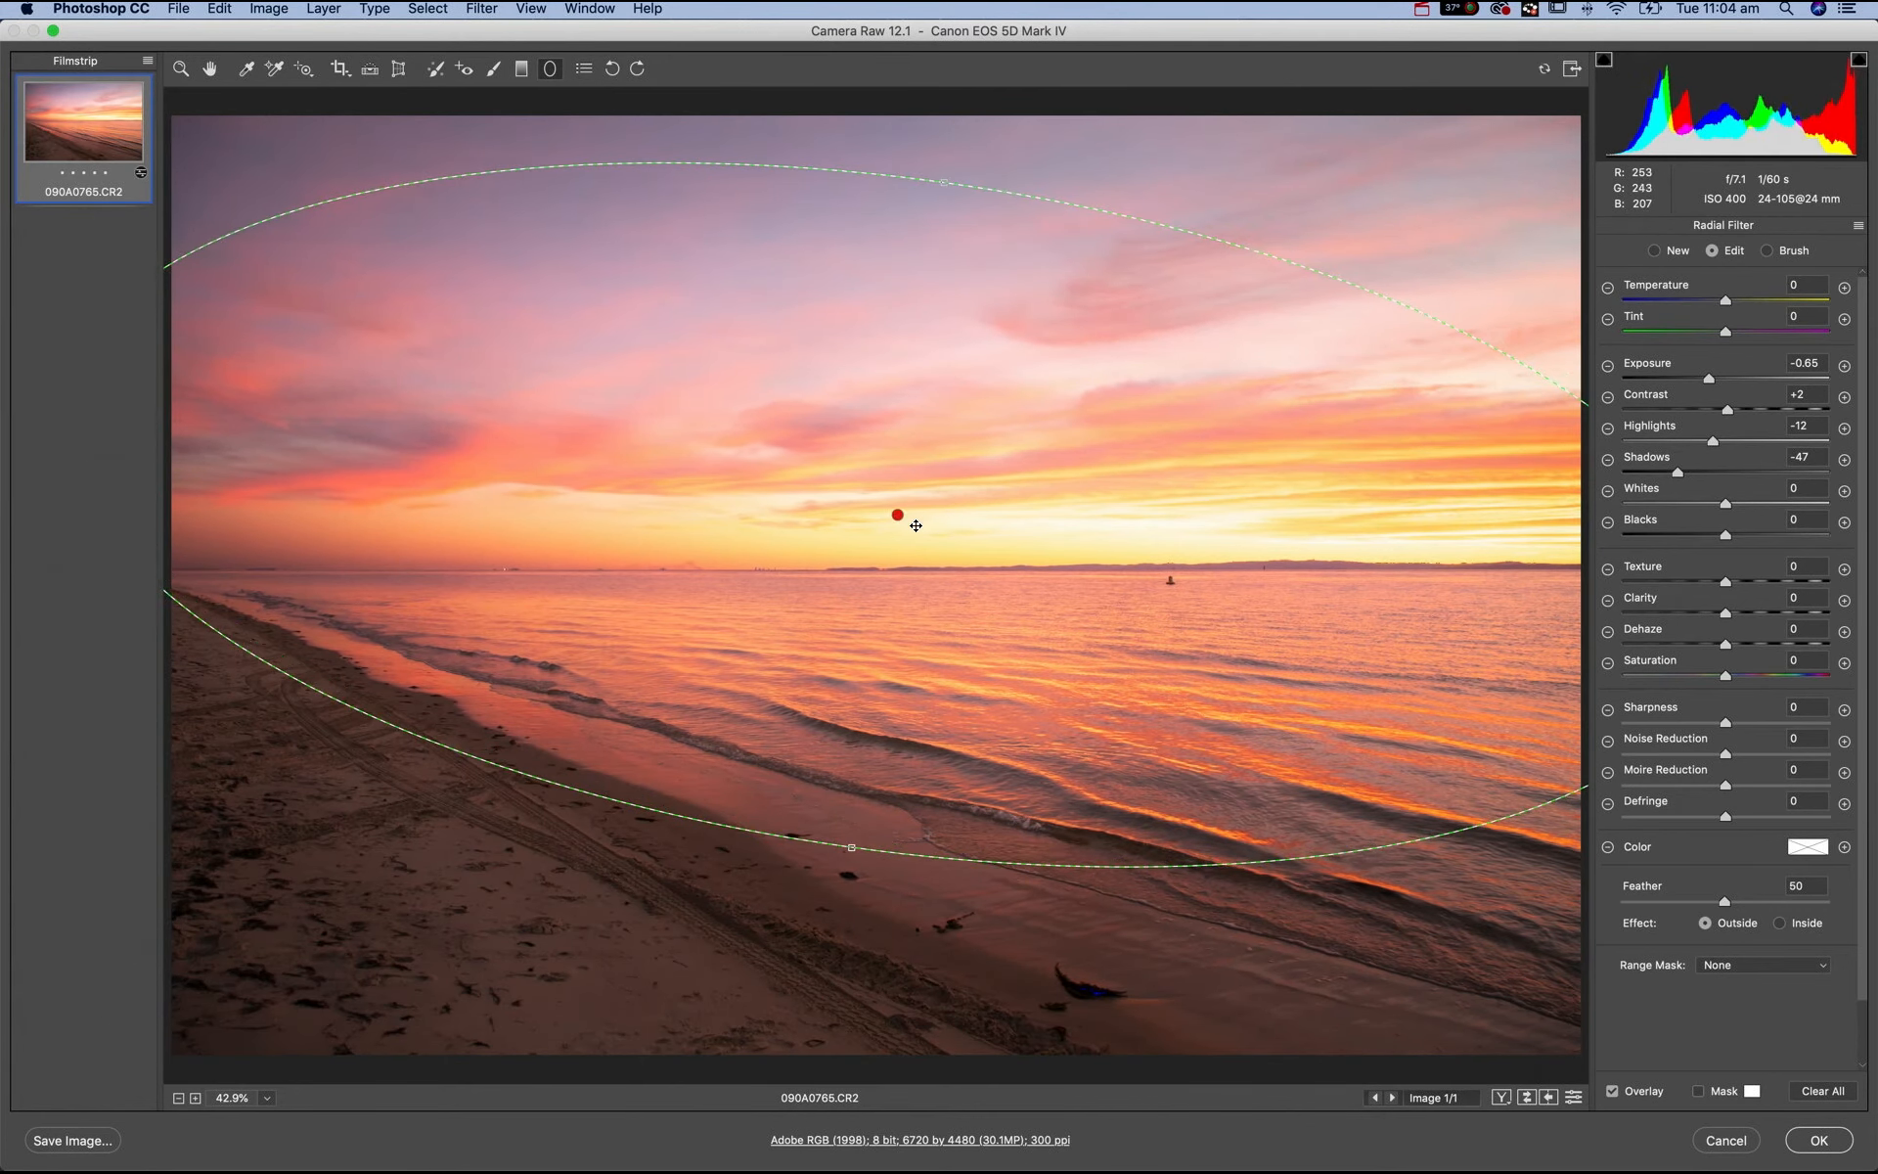
pyautogui.press('Delete')
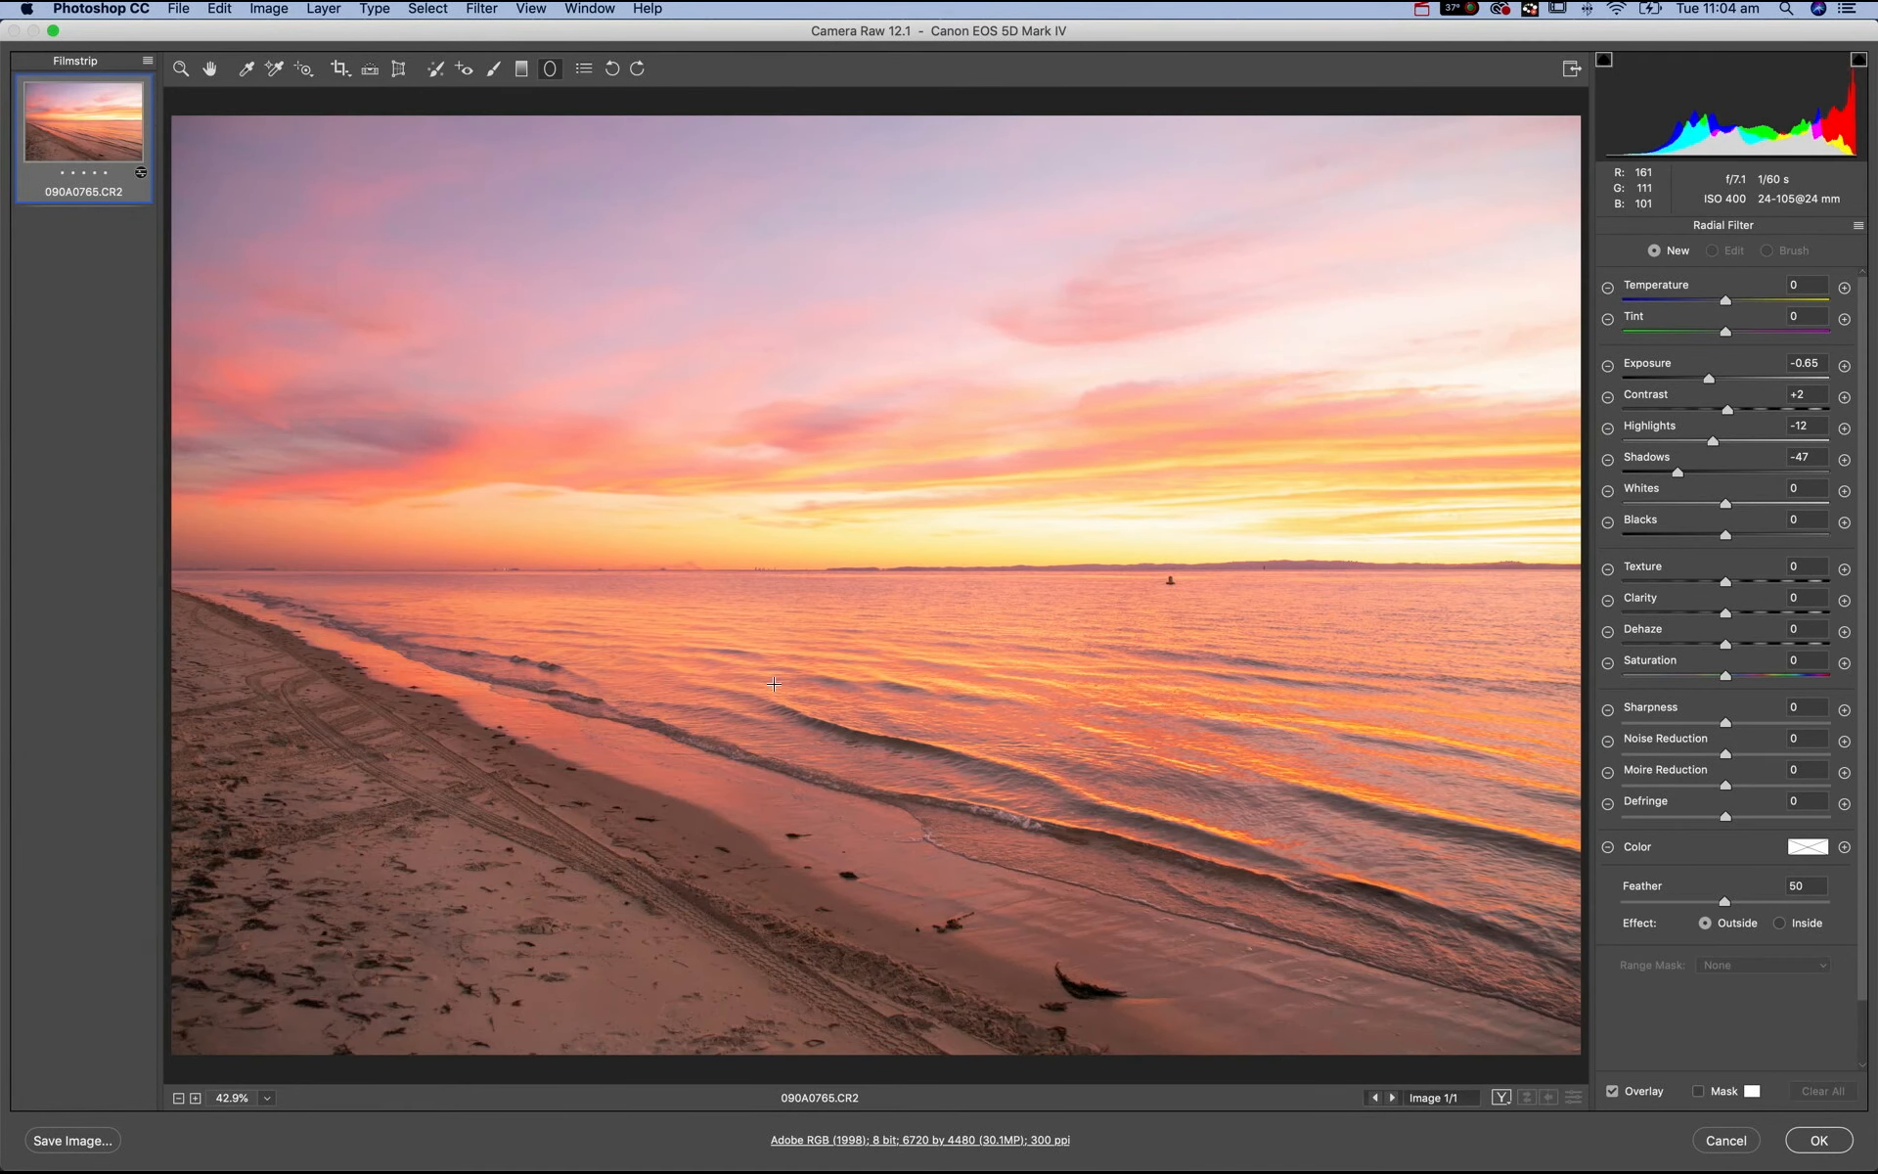
# - Add a Graduated Filter running from the upper sky down to the water and tilt it slightly
pyautogui.click(523, 71)
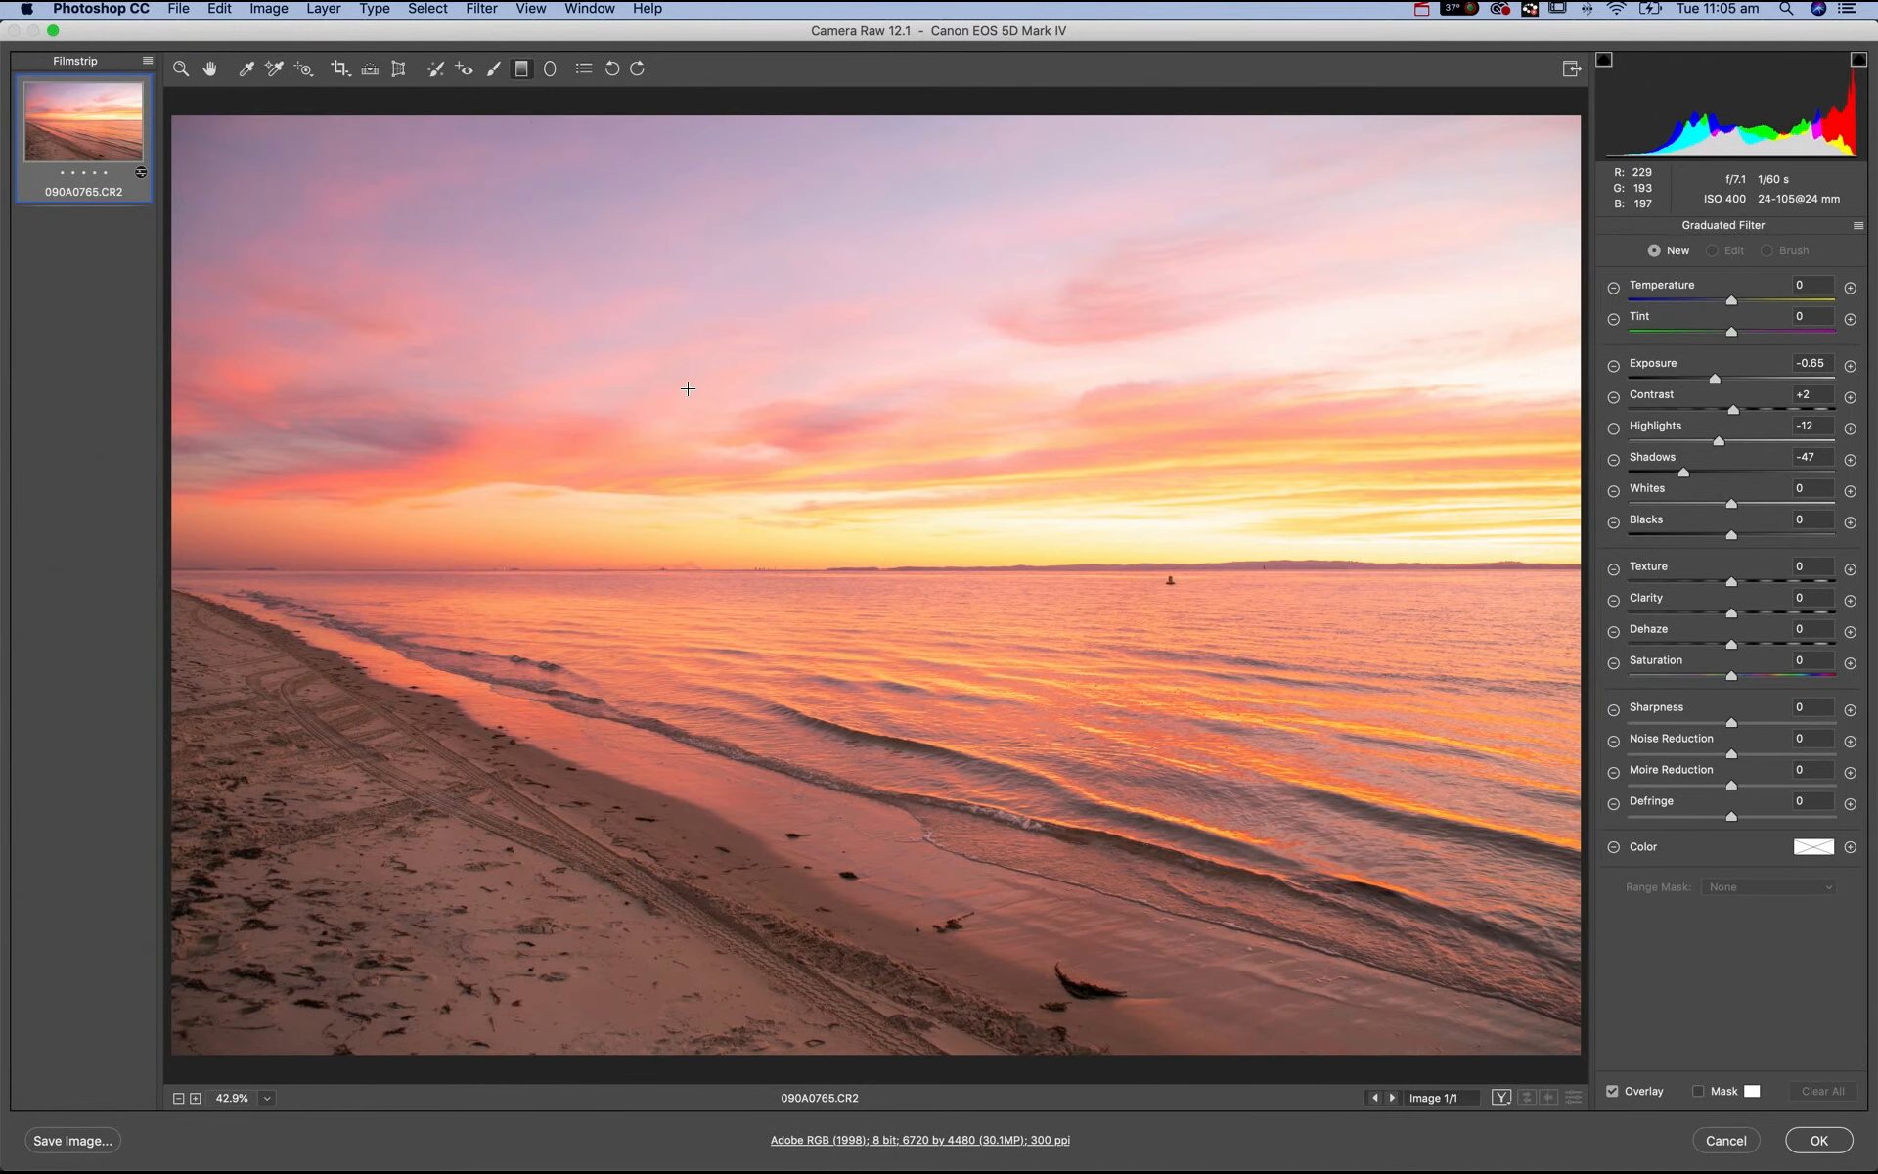
pyautogui.moveTo(862, 420); pyautogui.dragTo(862, 752)
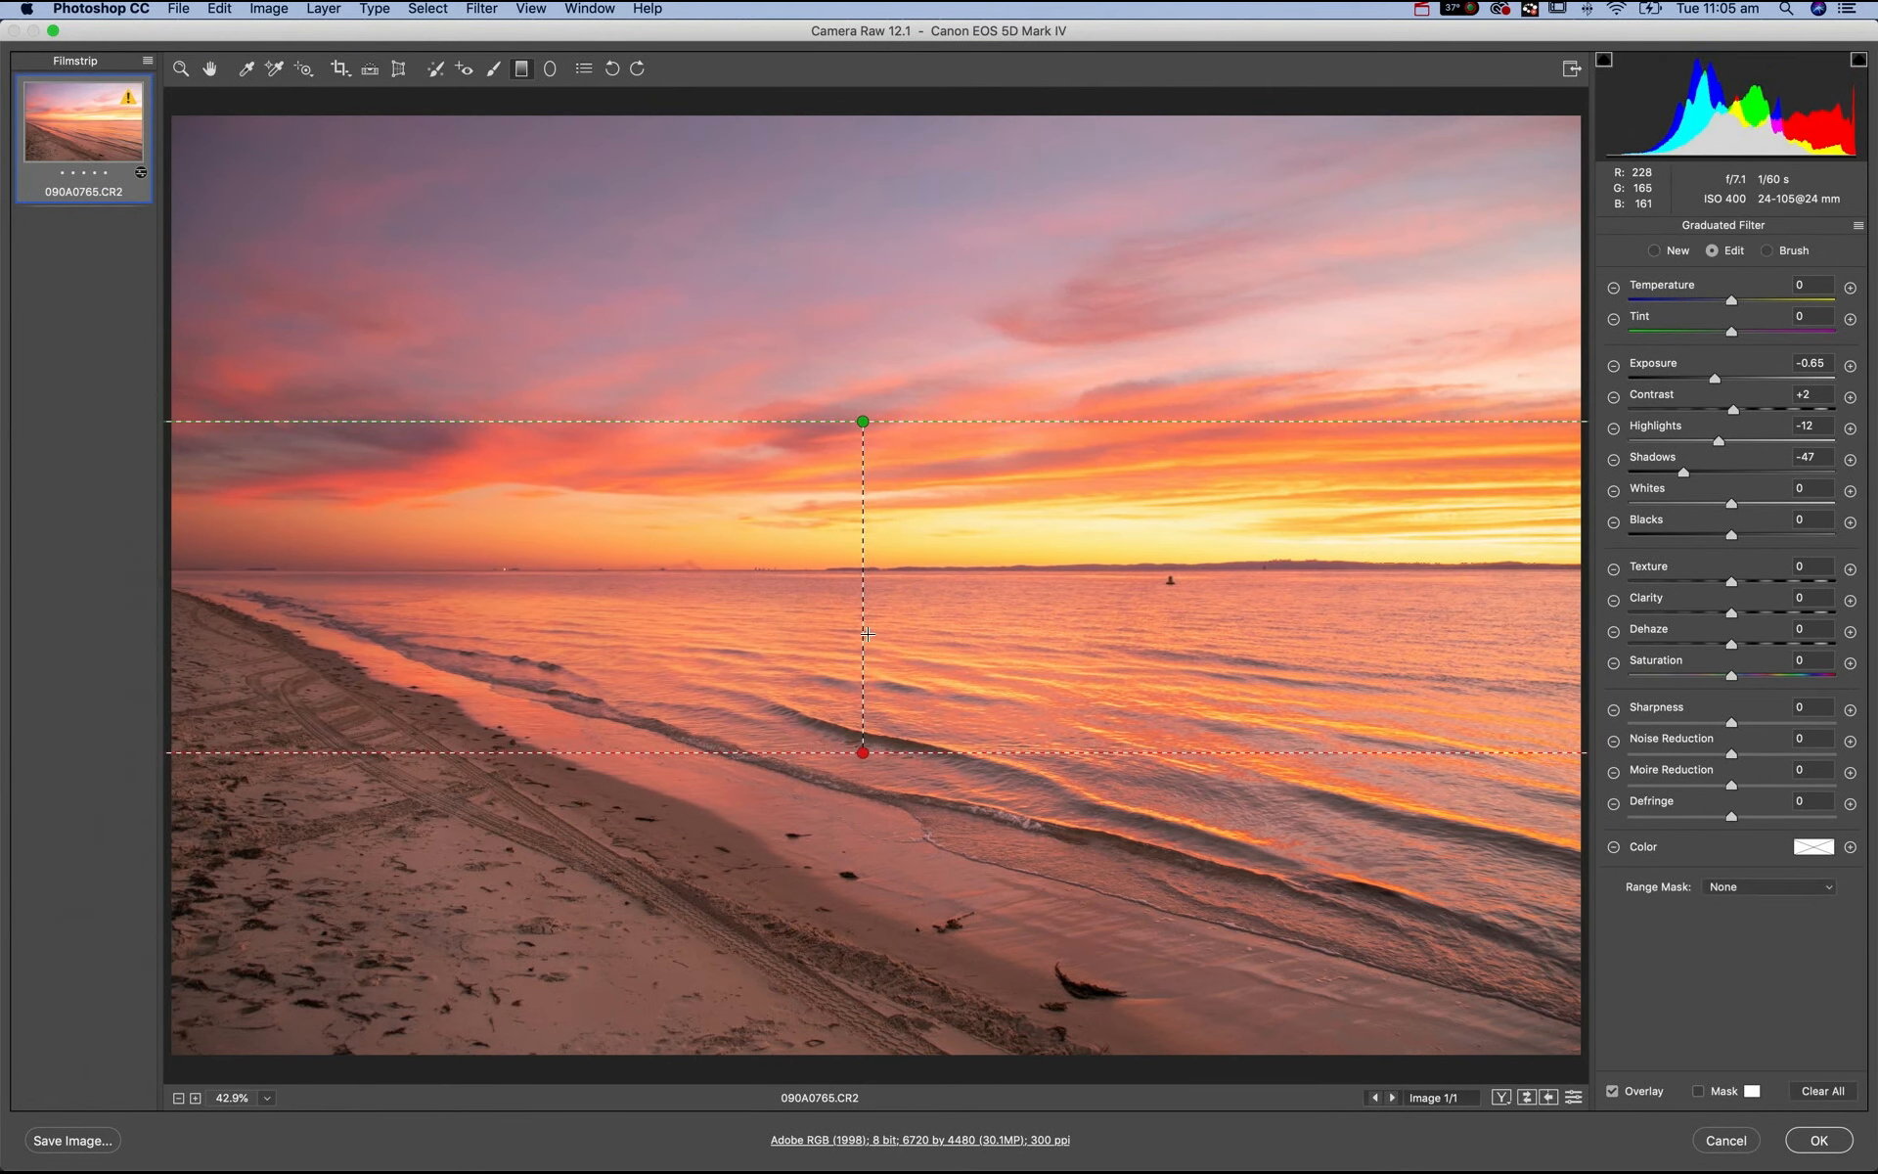
pyautogui.moveTo(865, 418); pyautogui.dragTo(865, 268)
pyautogui.moveTo(861, 529); pyautogui.dragTo(865, 425)
pyautogui.moveTo(865, 650)
pyautogui.mouseDown()
pyautogui.moveTo(821, 658)
pyautogui.moveTo(837, 675)
pyautogui.mouseUp()
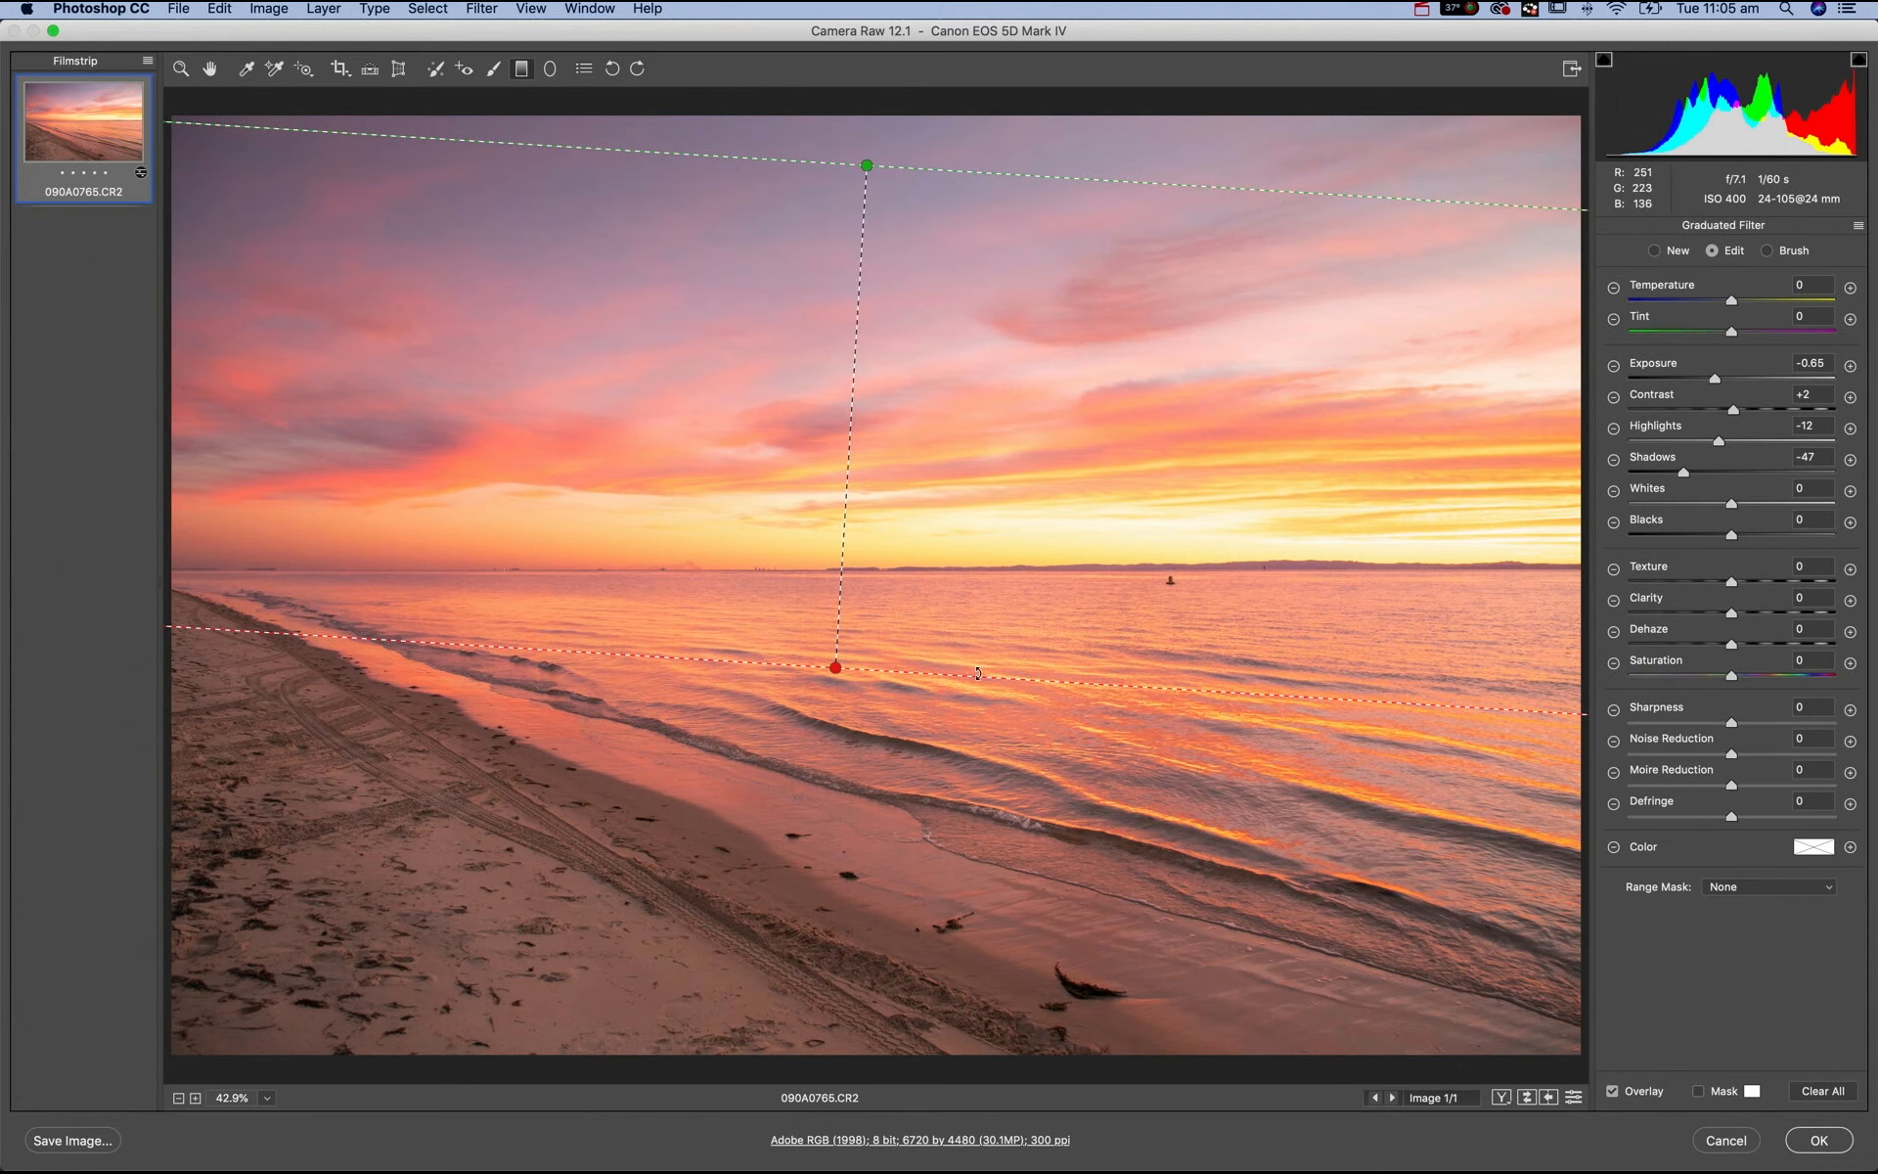
pyautogui.click(1816, 853)
pyautogui.click(1004, 390)
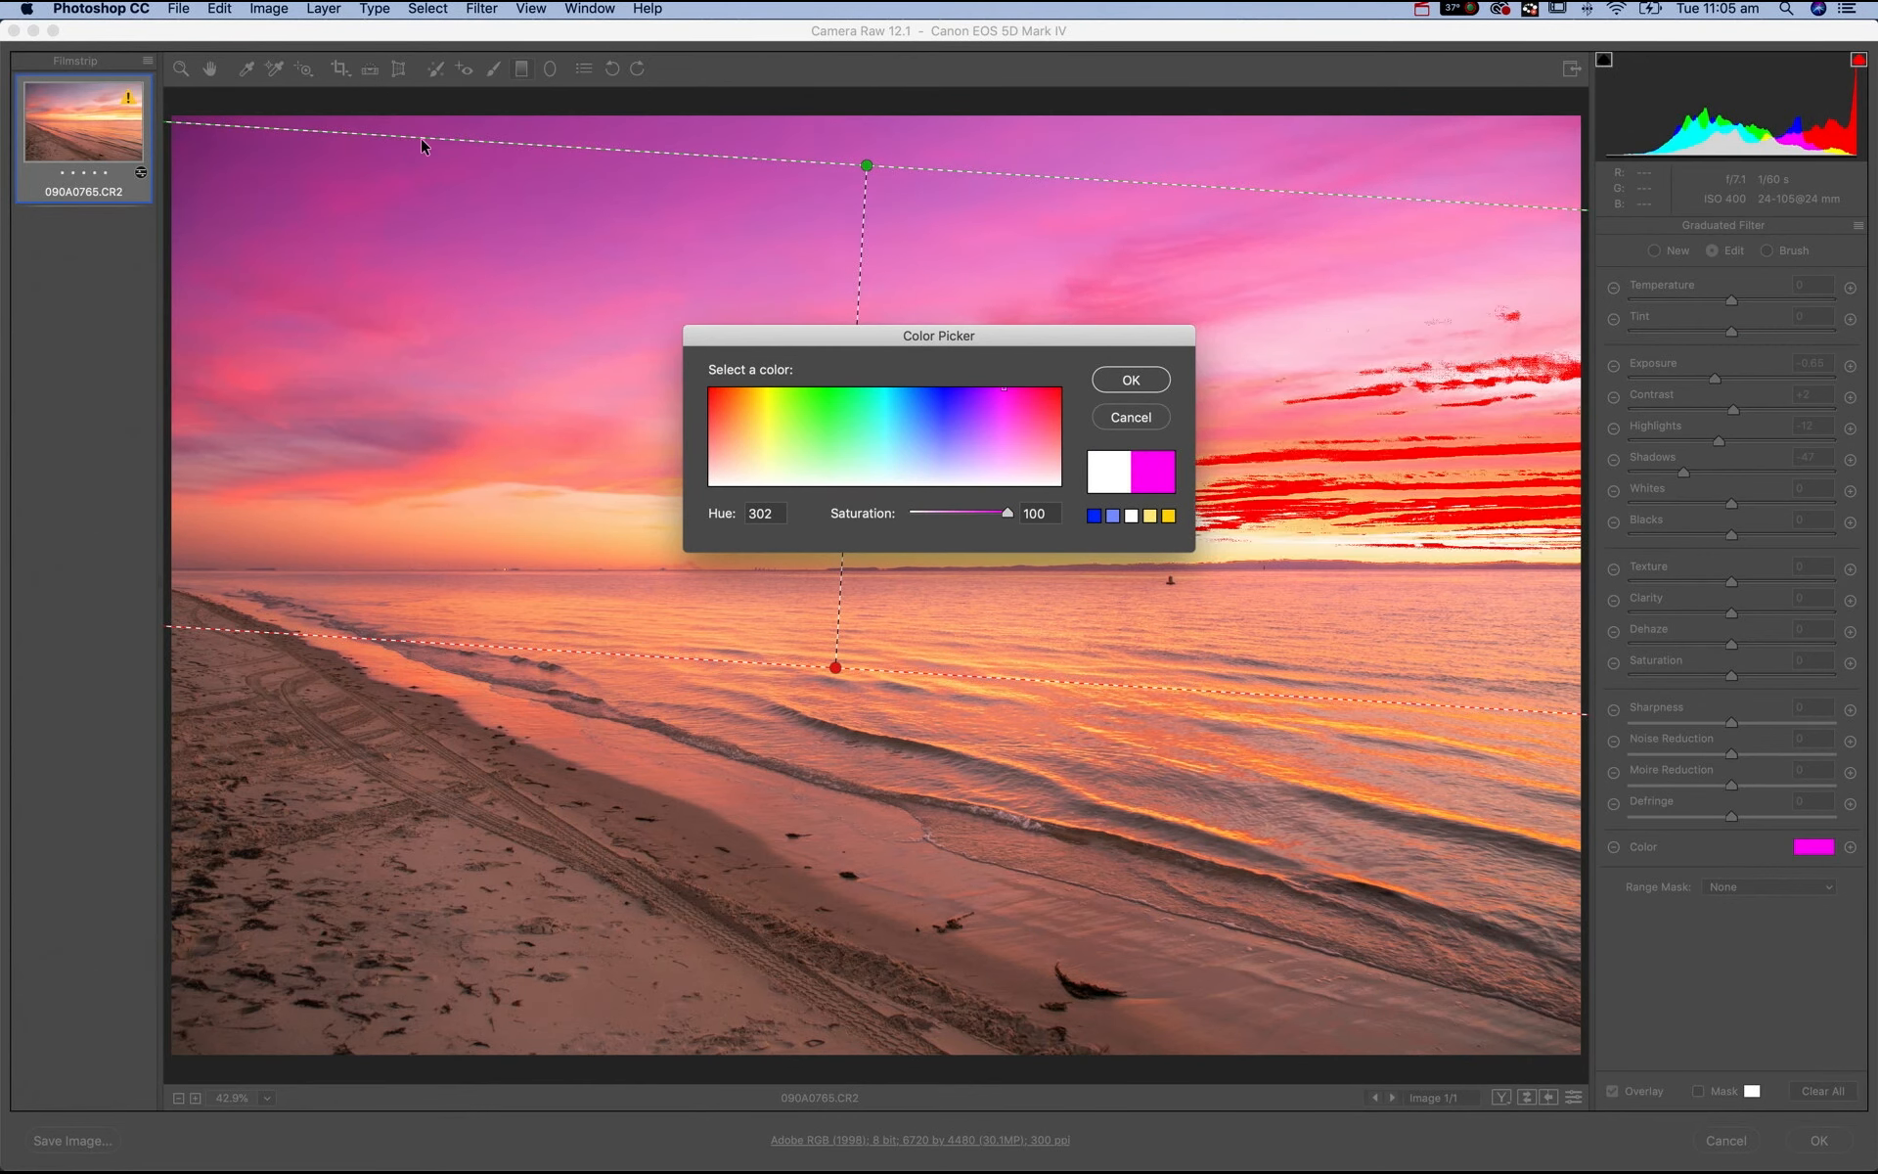
pyautogui.click(1148, 416)
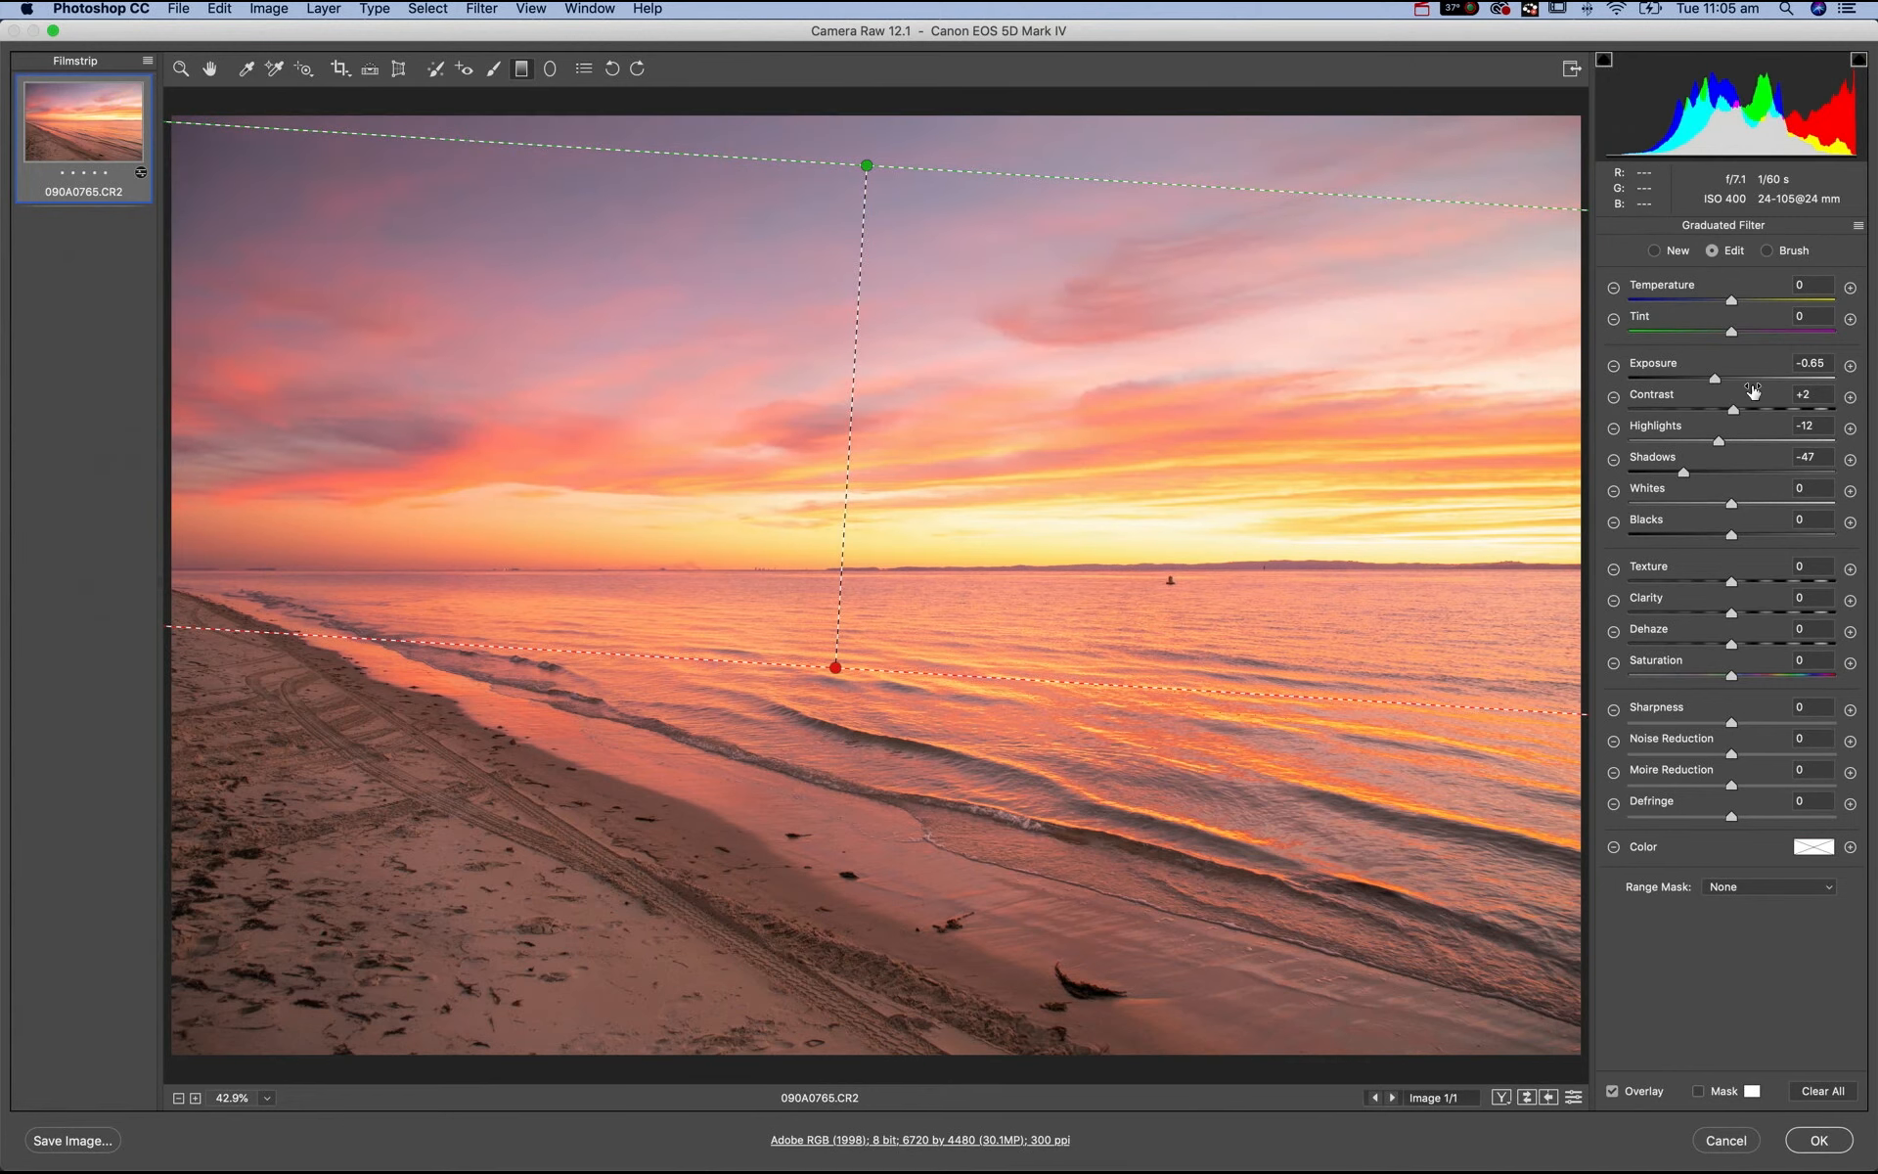
# - Set the Graduated Filter to Temperature -85 and Tint +50, and narrow its gradient to a band around the horizon
pyautogui.moveTo(1729, 303); pyautogui.dragTo(1641, 298)
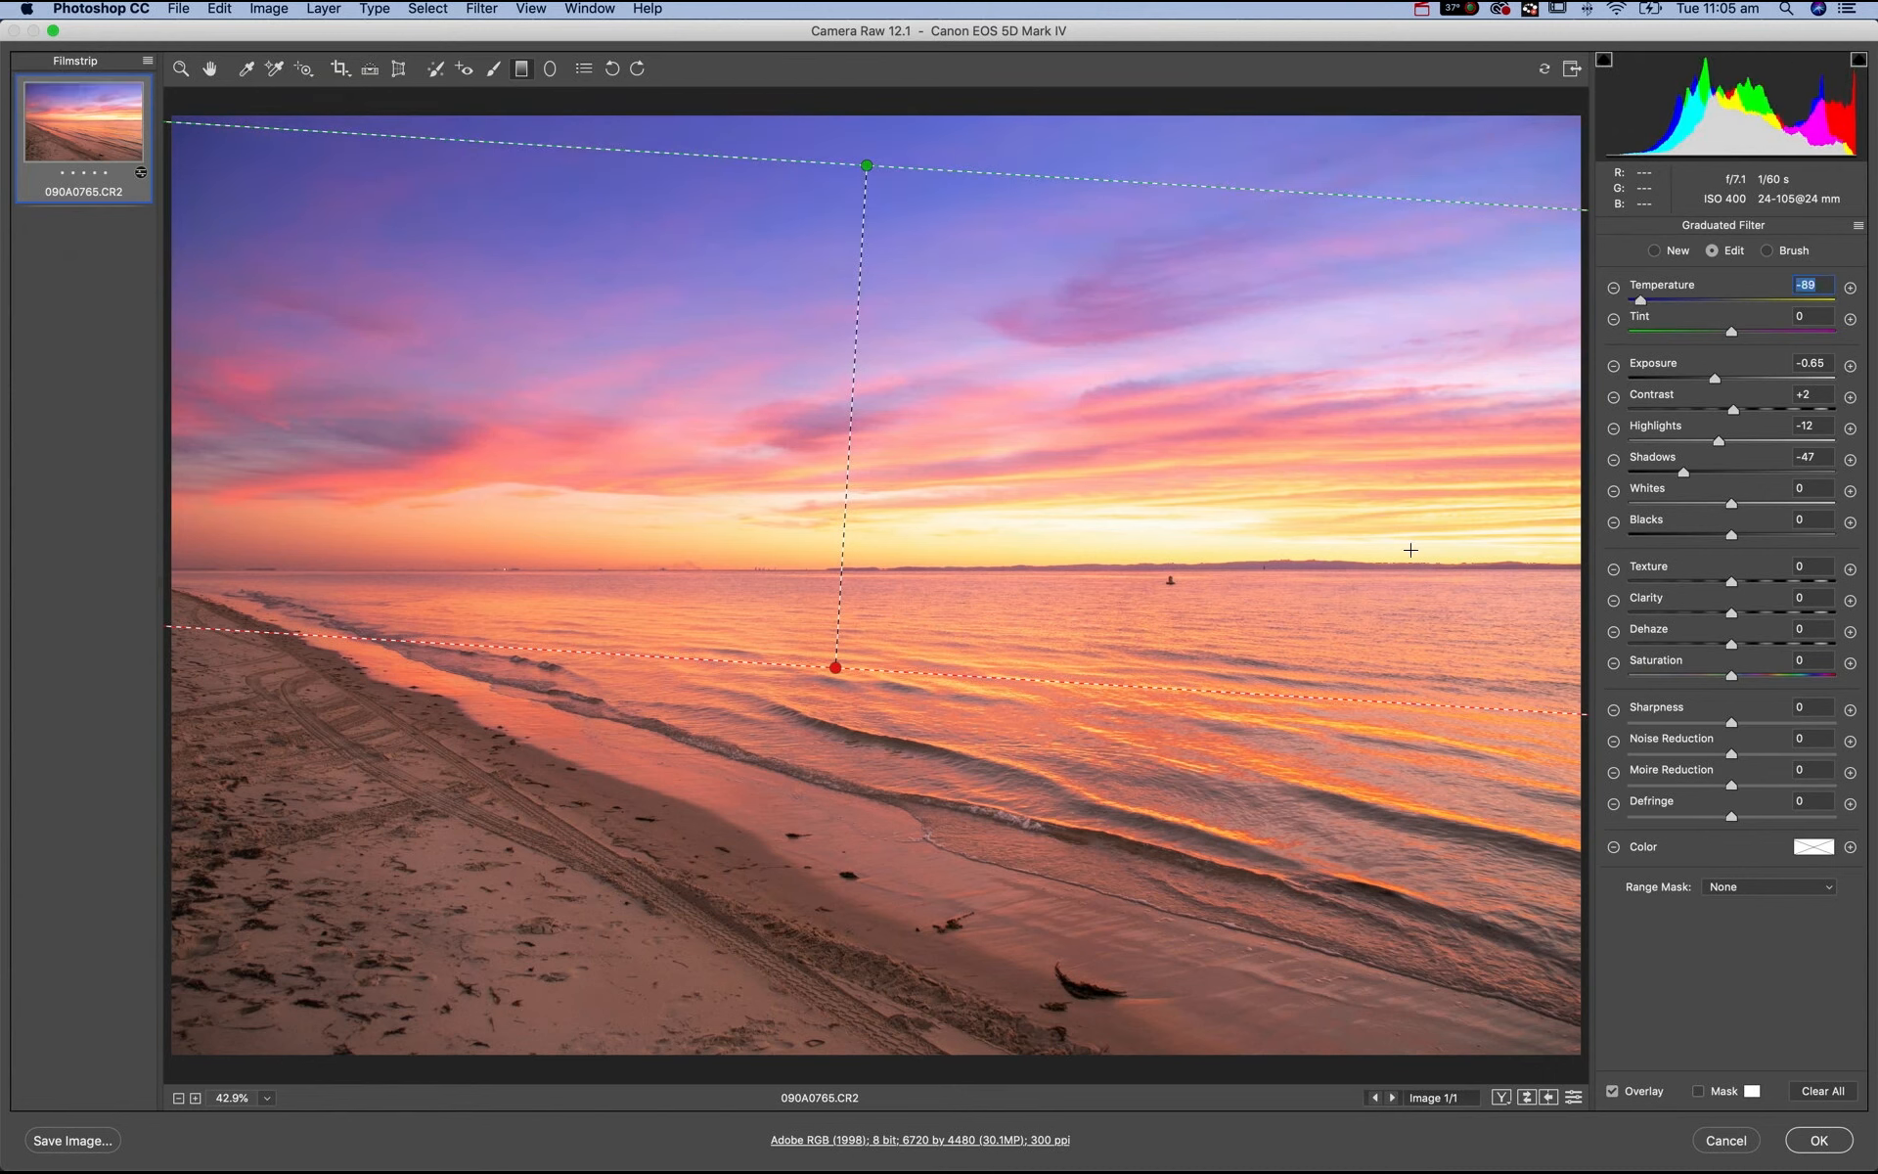
pyautogui.moveTo(855, 398); pyautogui.dragTo(859, 585)
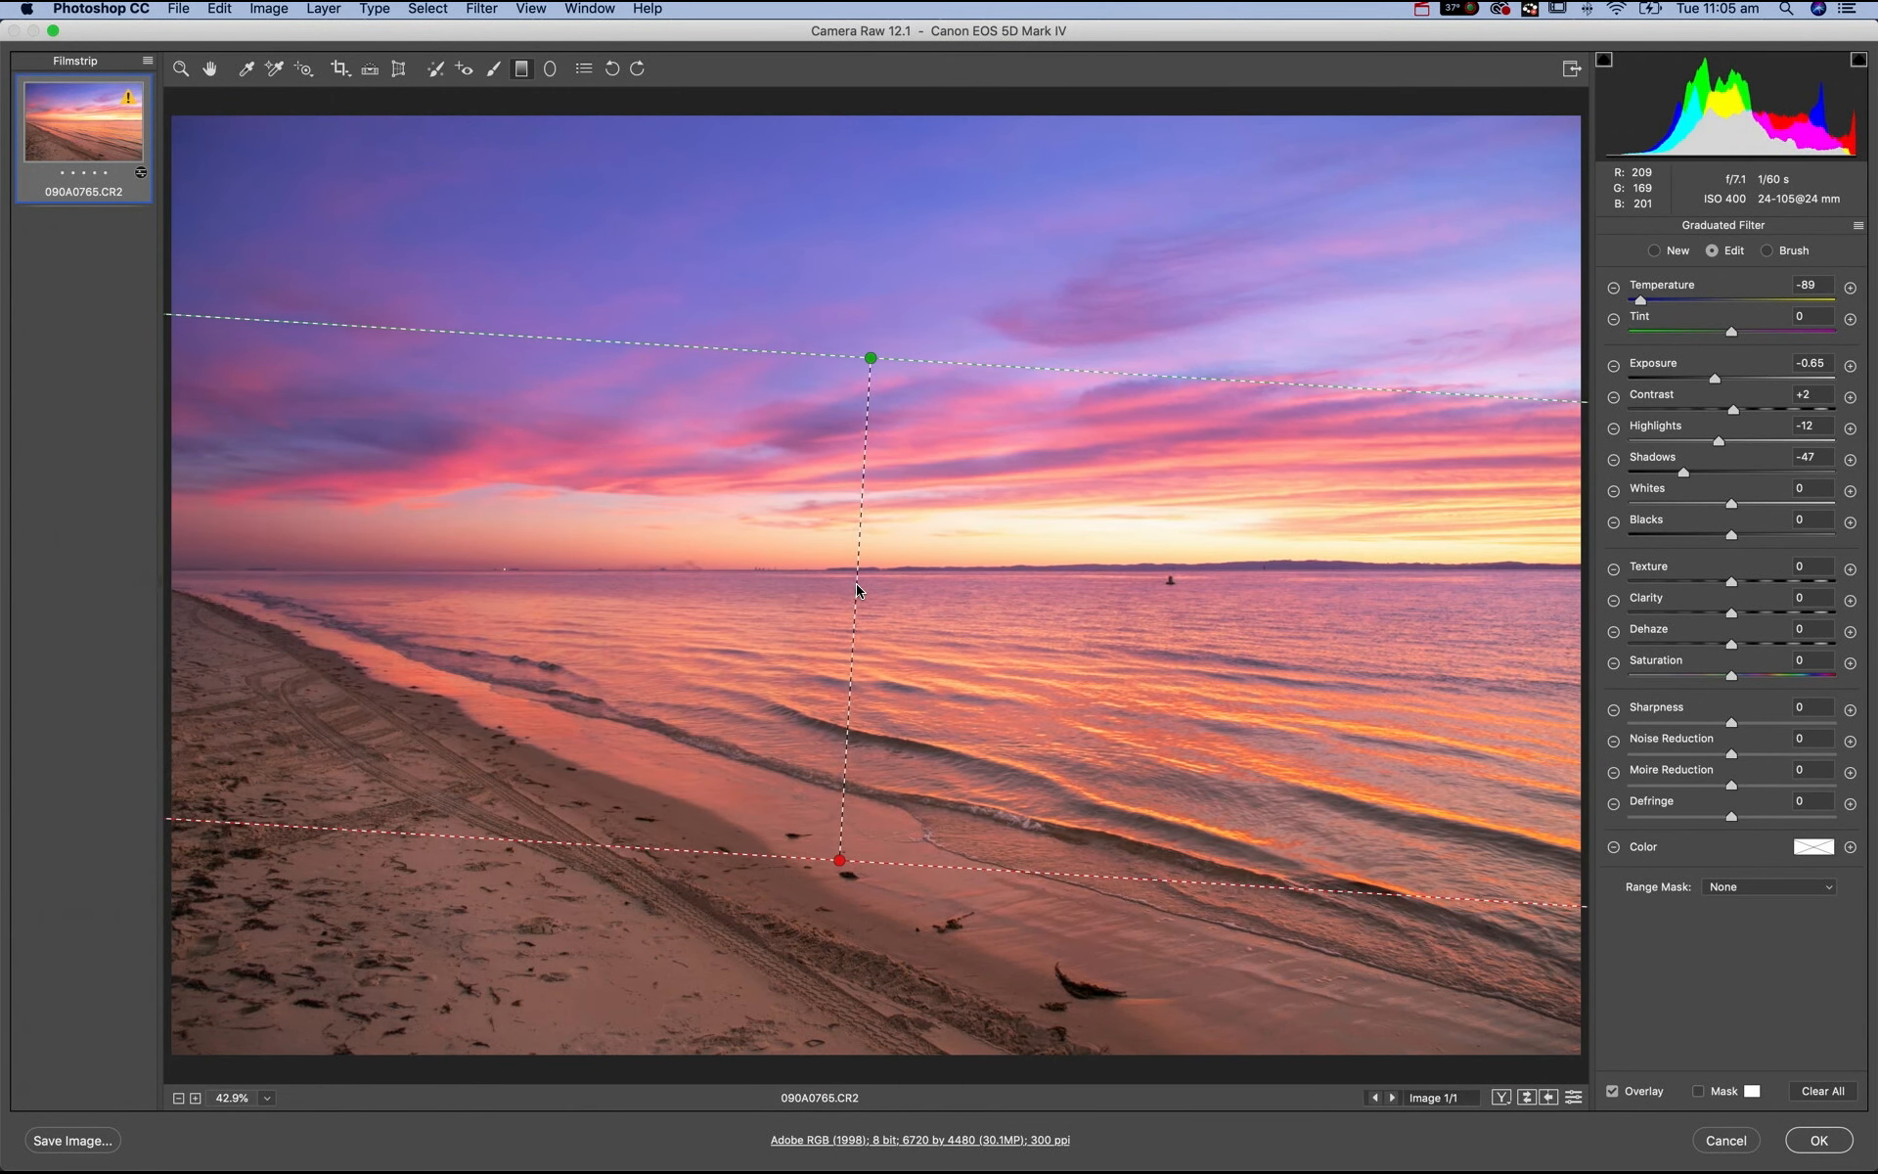
pyautogui.moveTo(841, 857); pyautogui.dragTo(868, 616)
pyautogui.moveTo(865, 461); pyautogui.dragTo(868, 577)
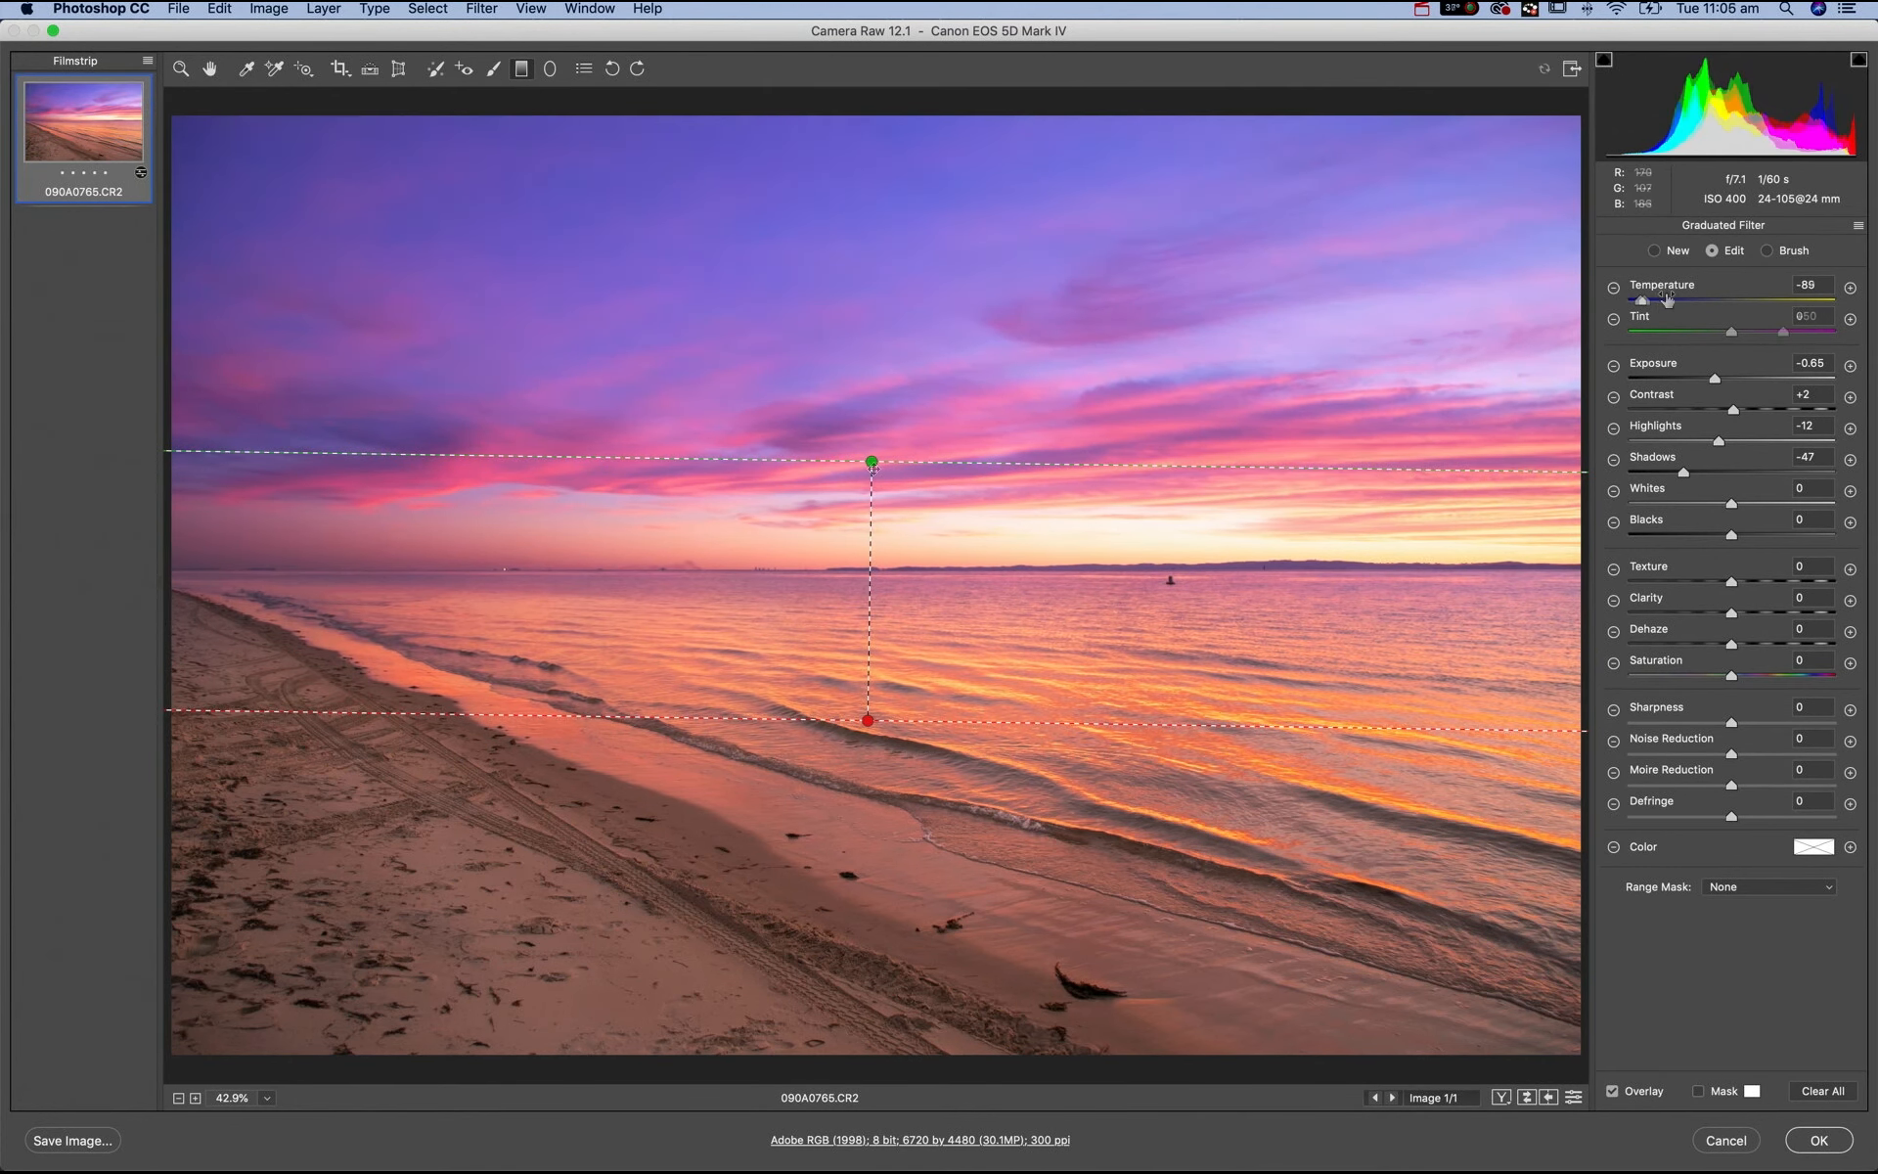
pyautogui.moveTo(867, 720); pyautogui.dragTo(867, 722)
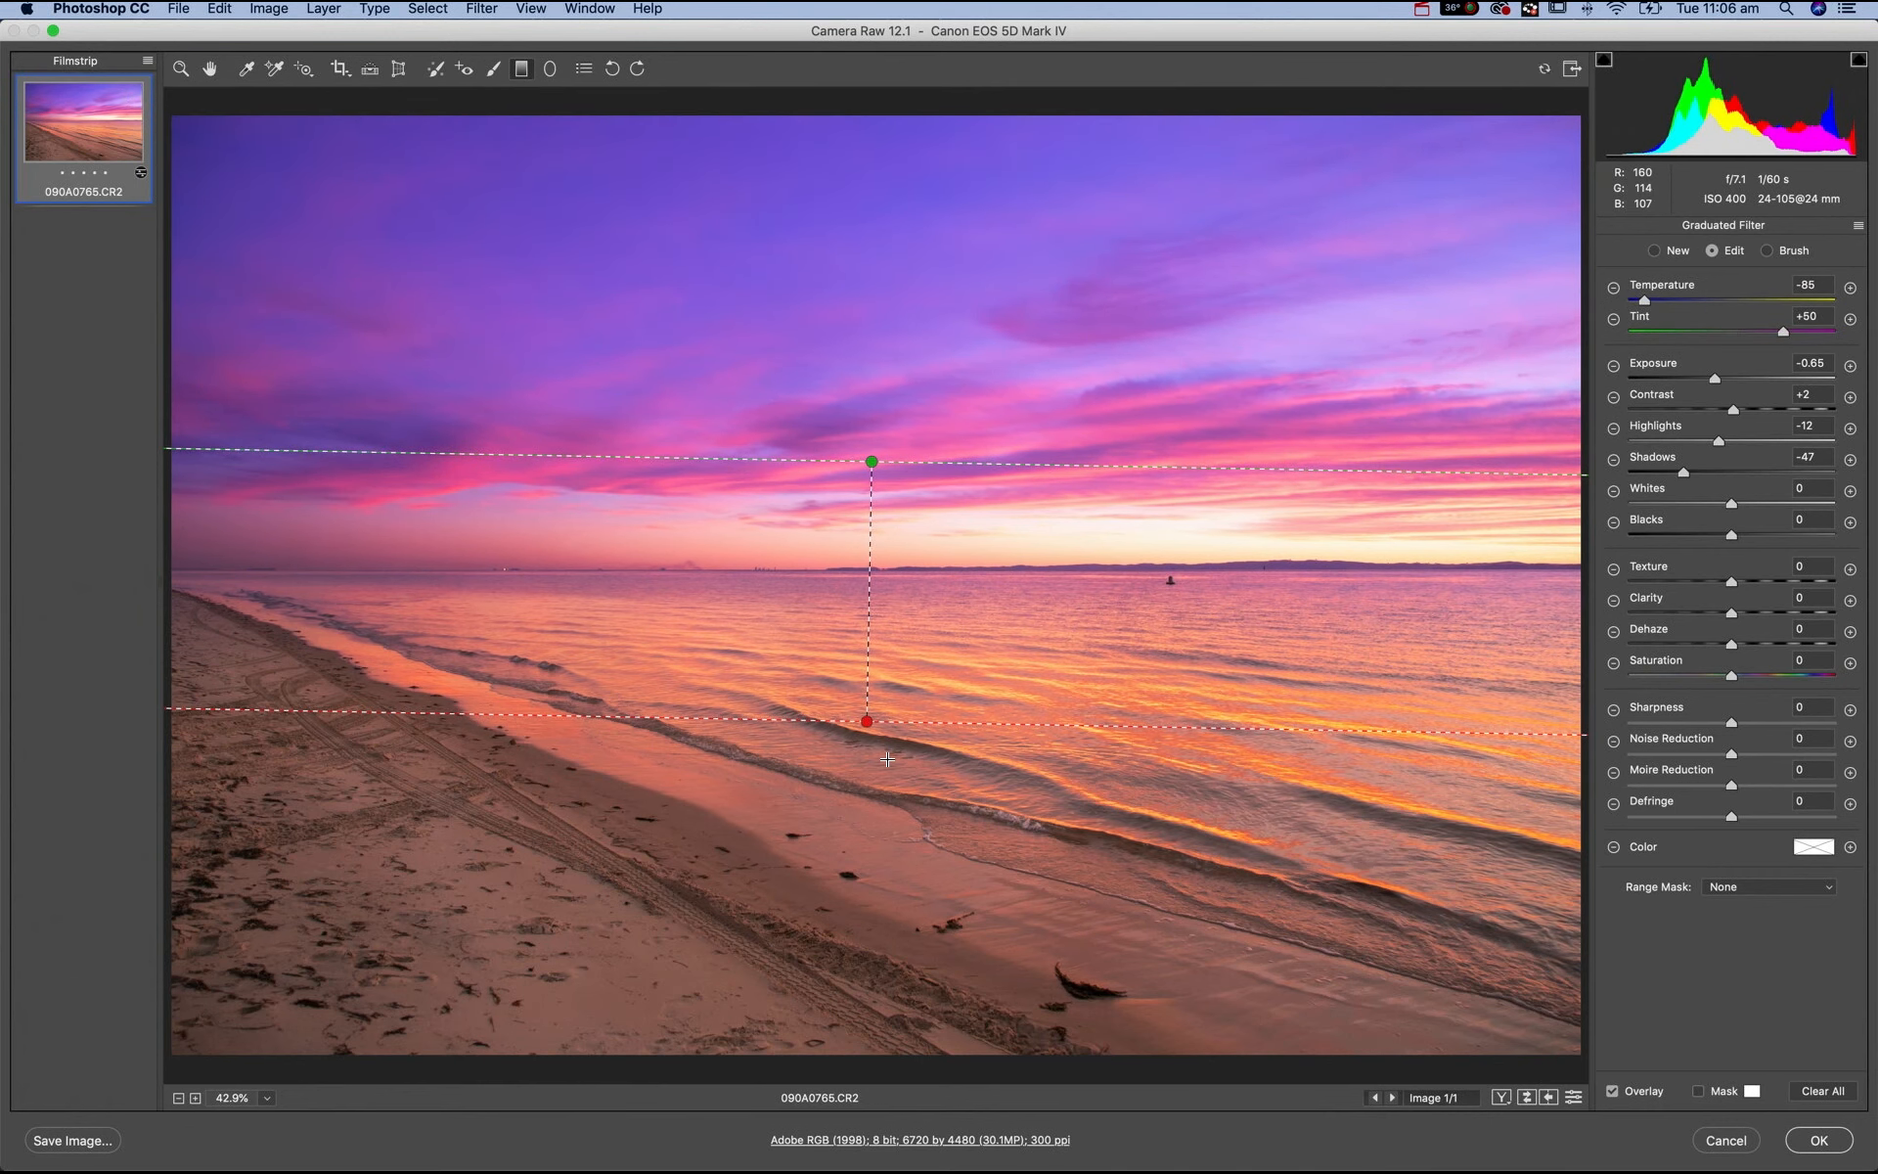
# - Delete the Graduated Filter and restore it to compare the original and purple skies
pyautogui.press('Delete')
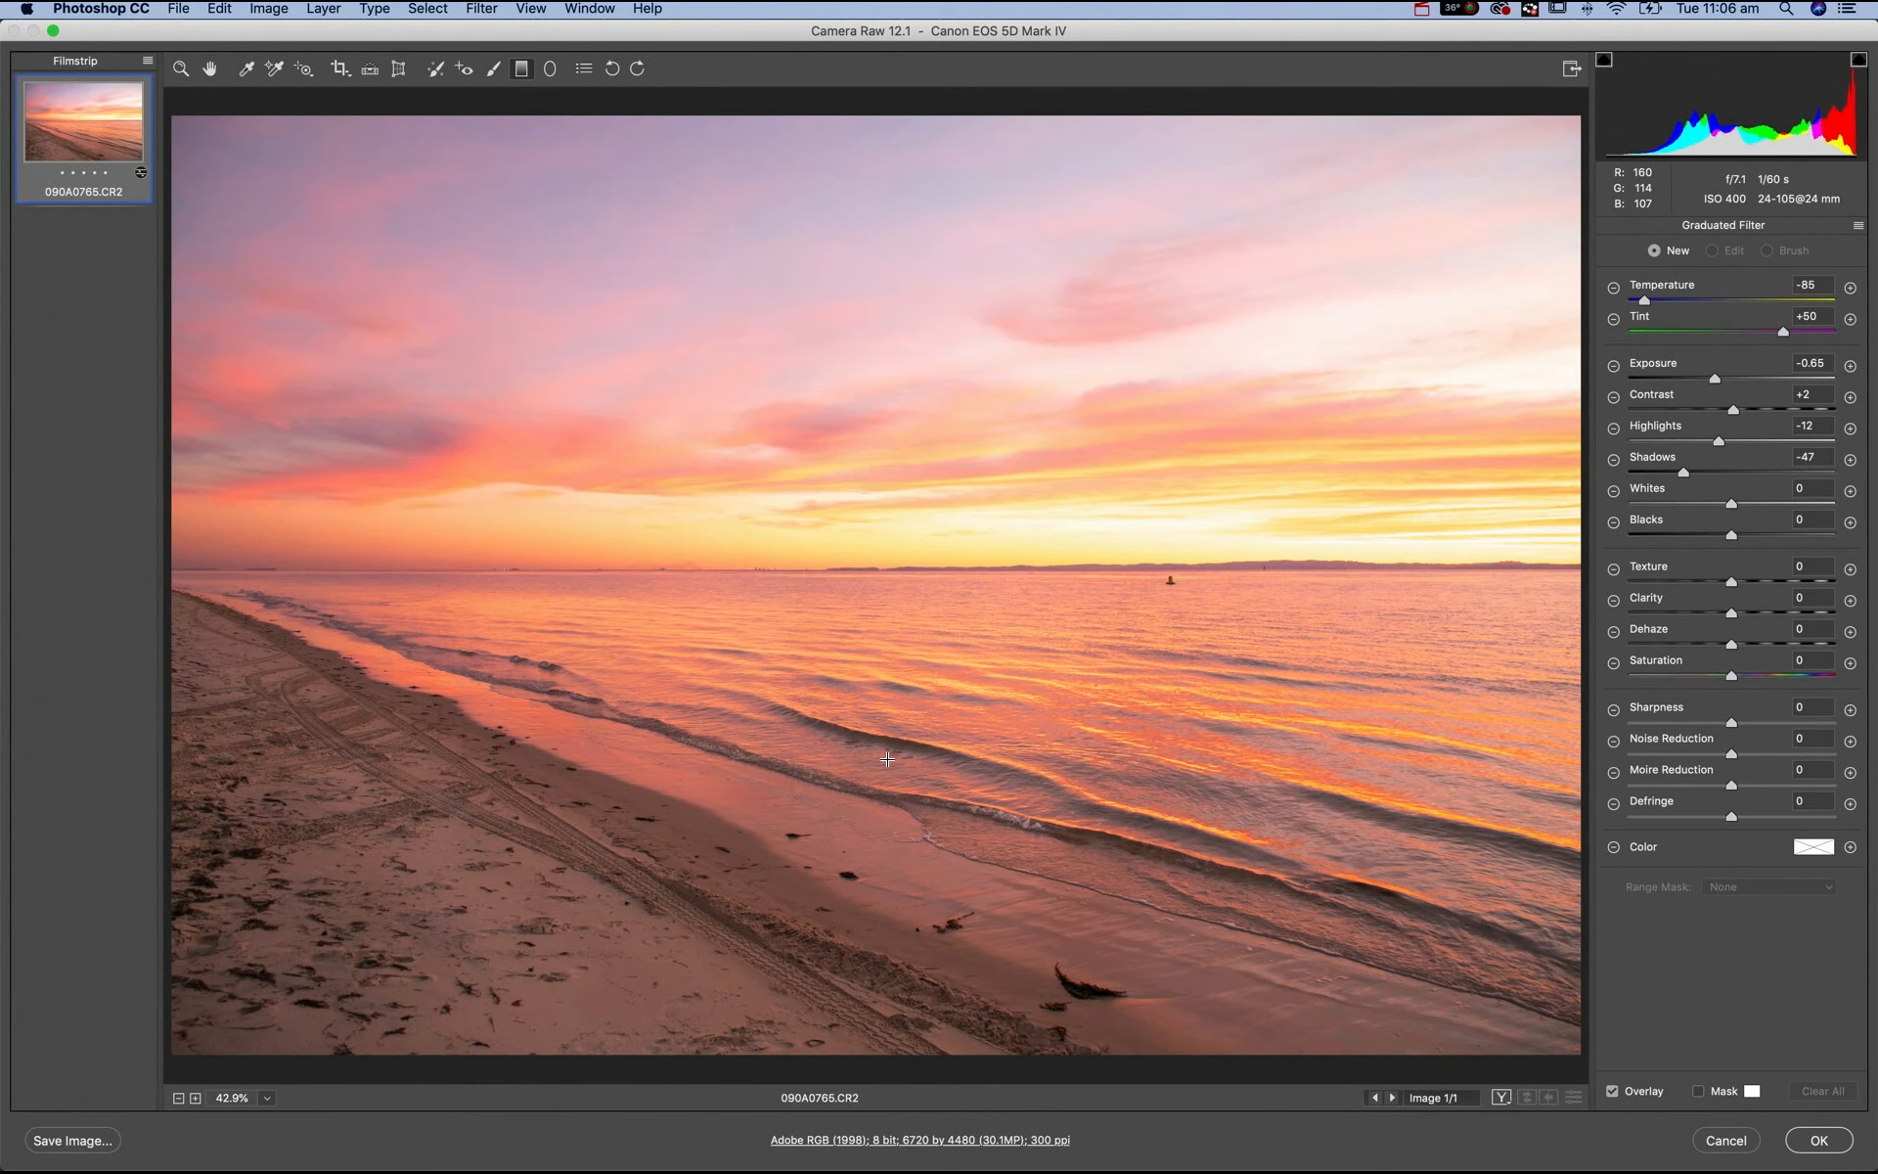
pyautogui.press('super+z')
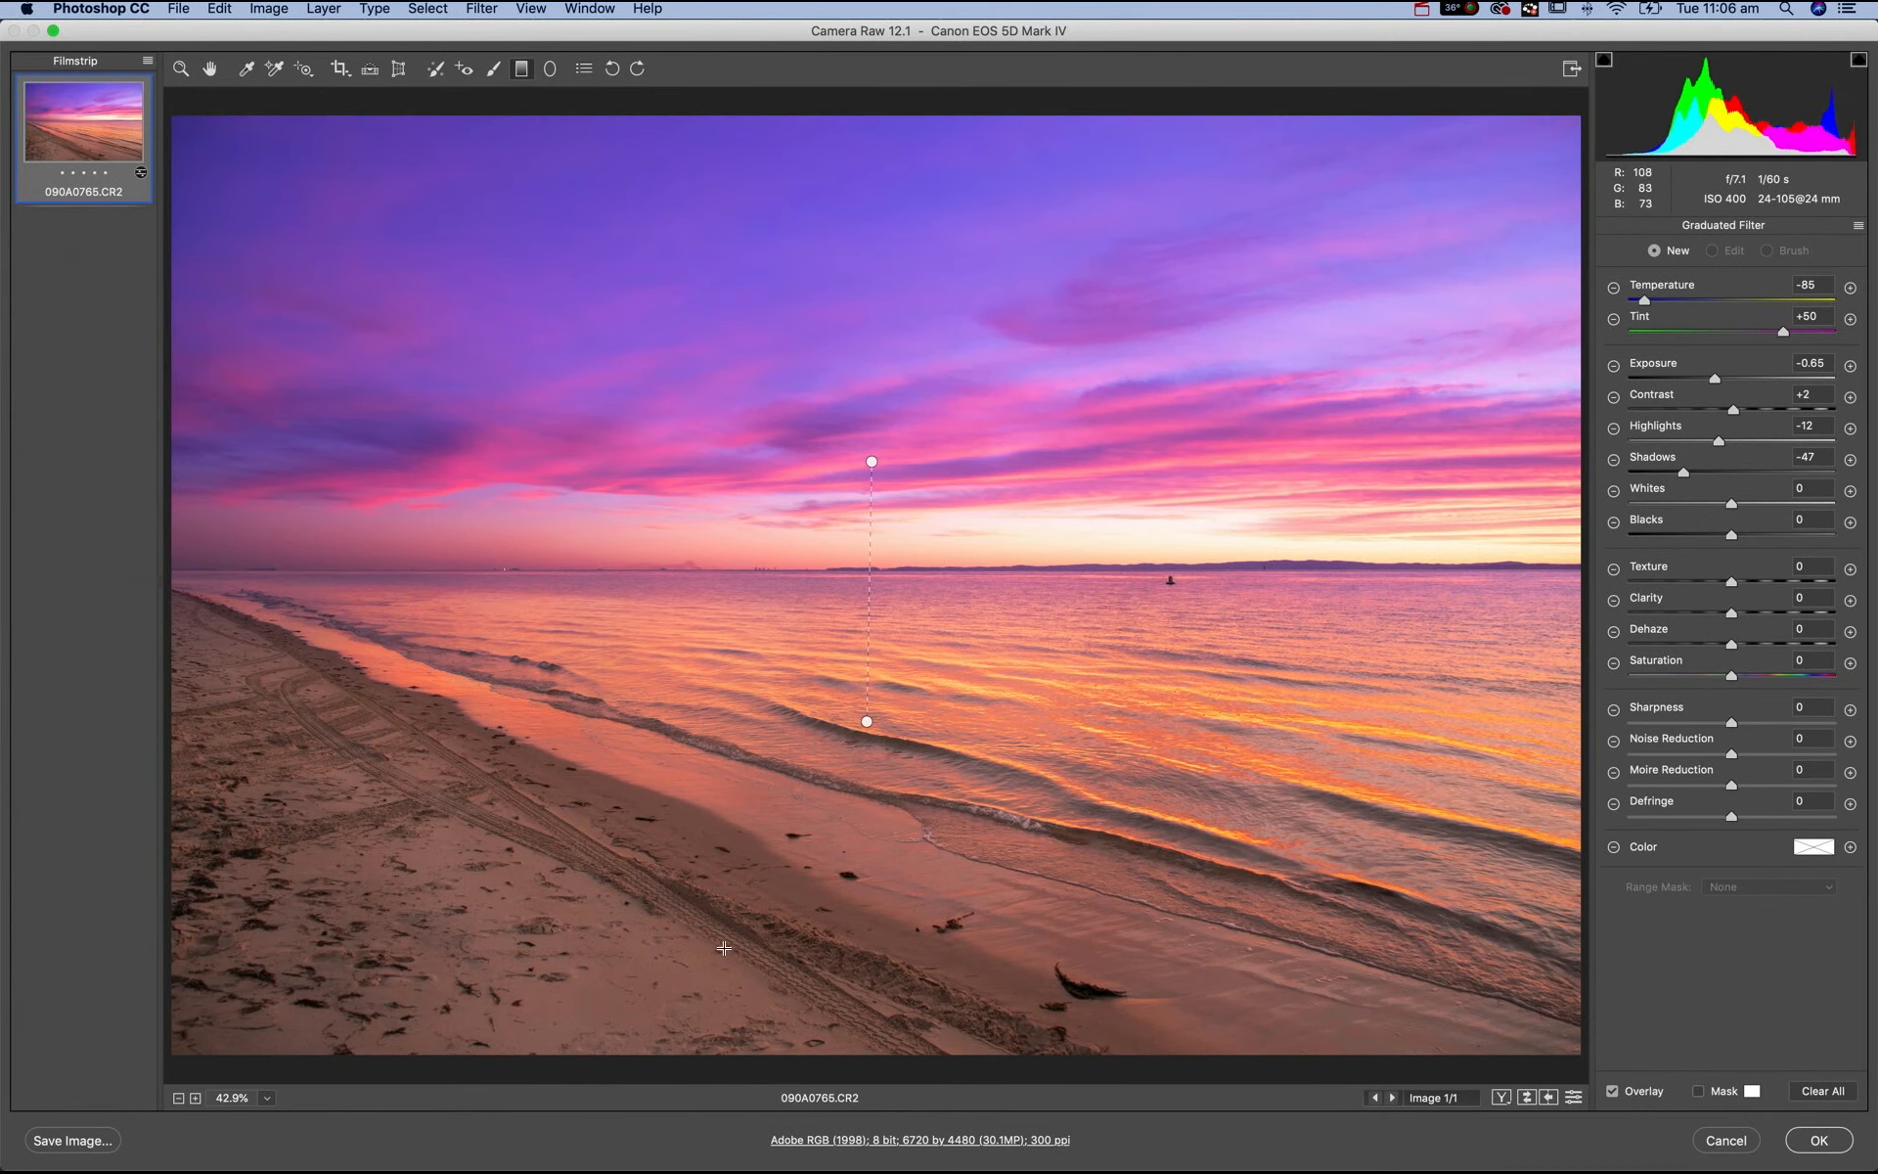
# - Check the global Basic adjustments and reselect the Graduated Filter across the horizon
pyautogui.click(210, 69)
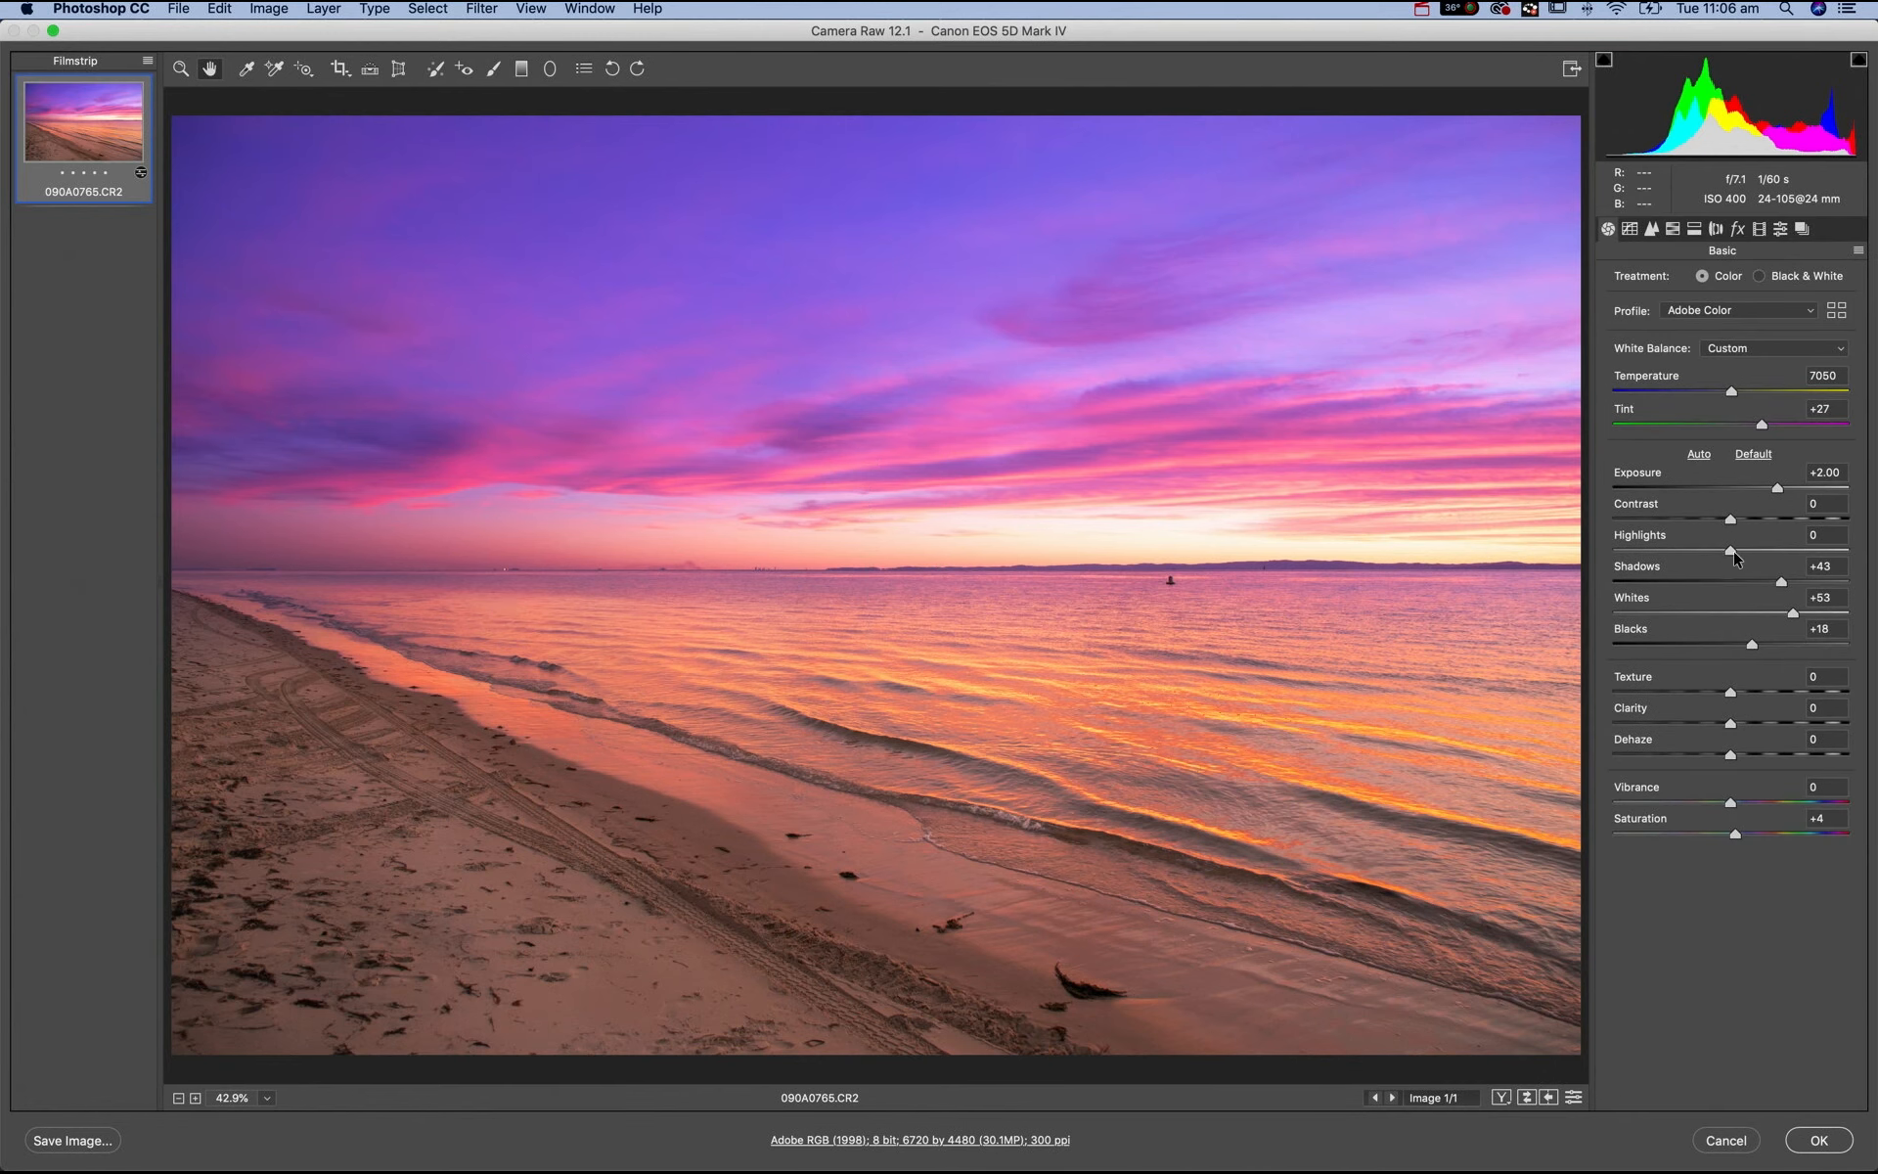
pyautogui.moveTo(1740, 492); pyautogui.dragTo(1769, 494)
pyautogui.click(521, 69)
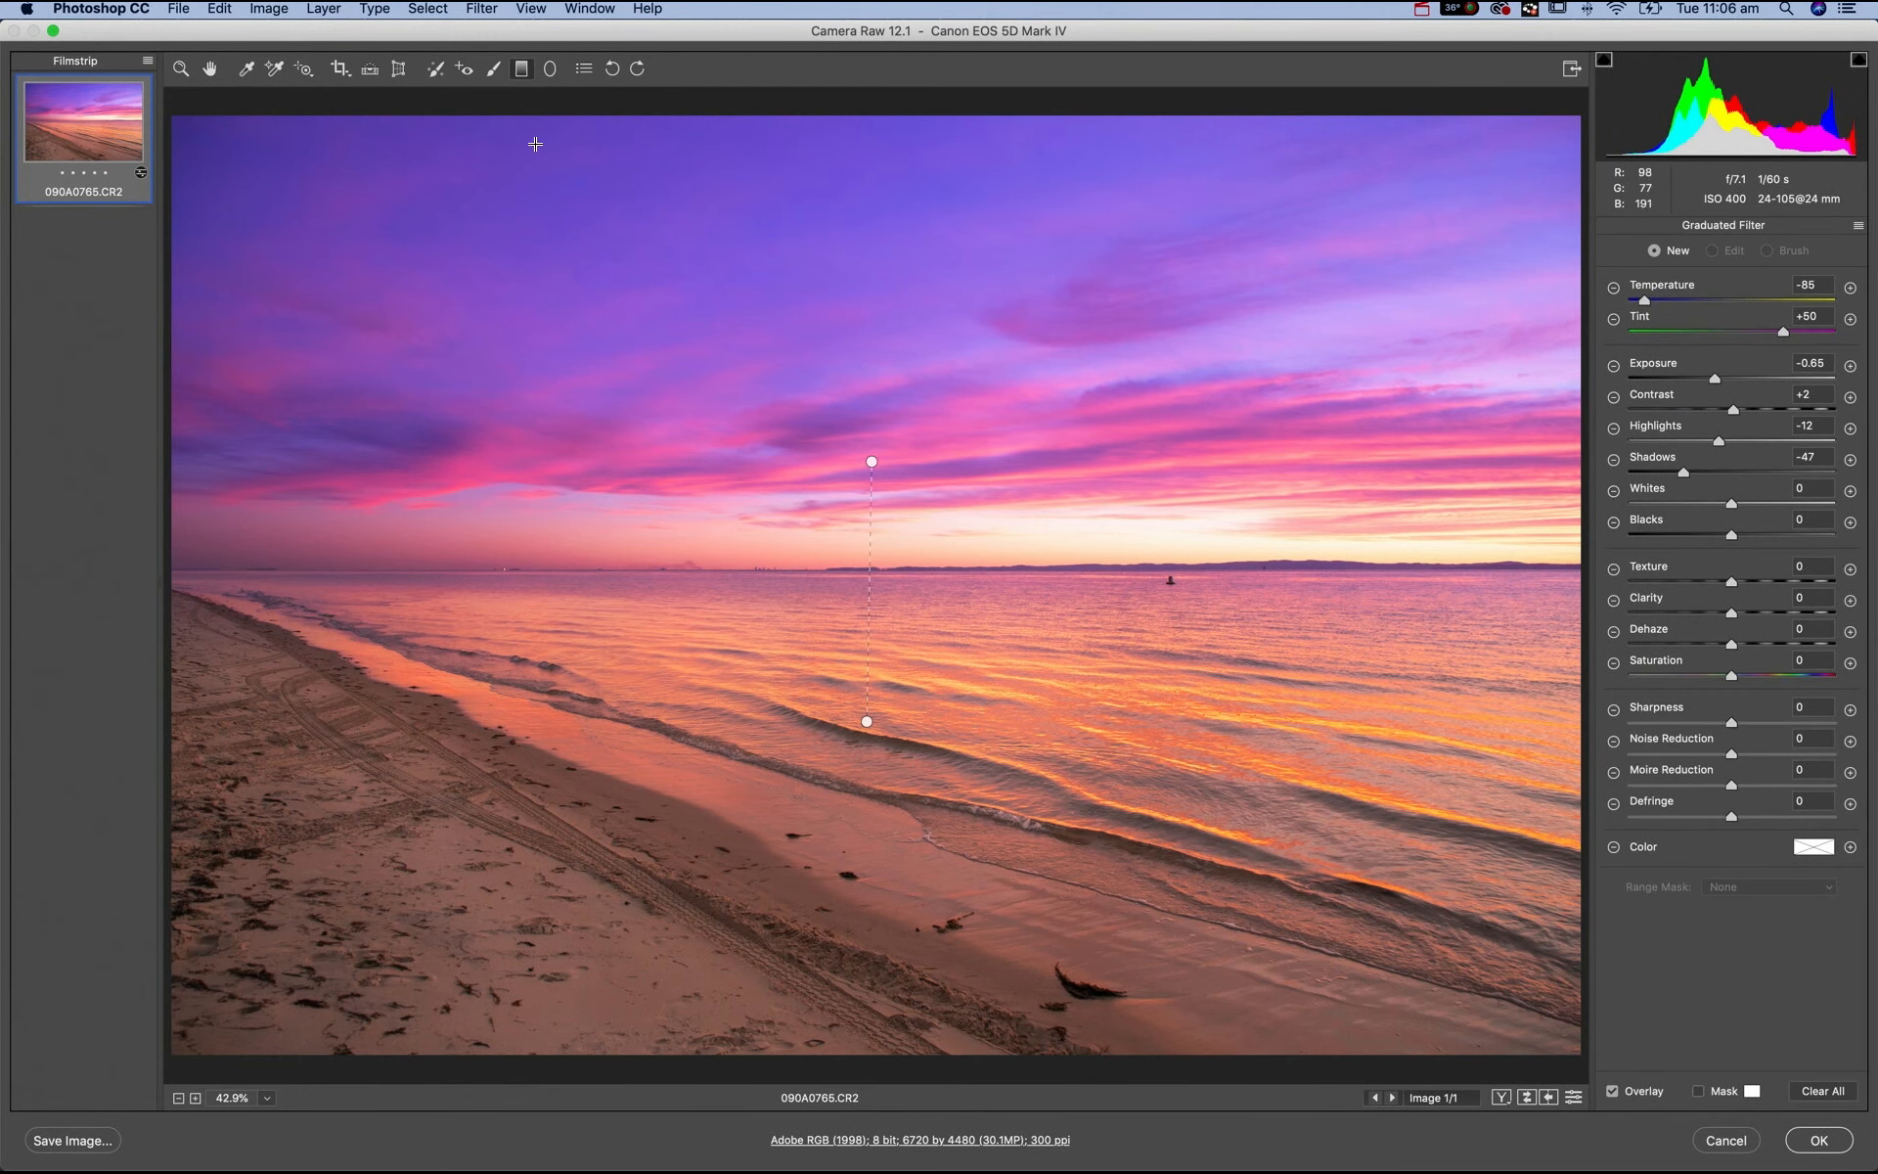
pyautogui.moveTo(874, 467); pyautogui.dragTo(871, 461)
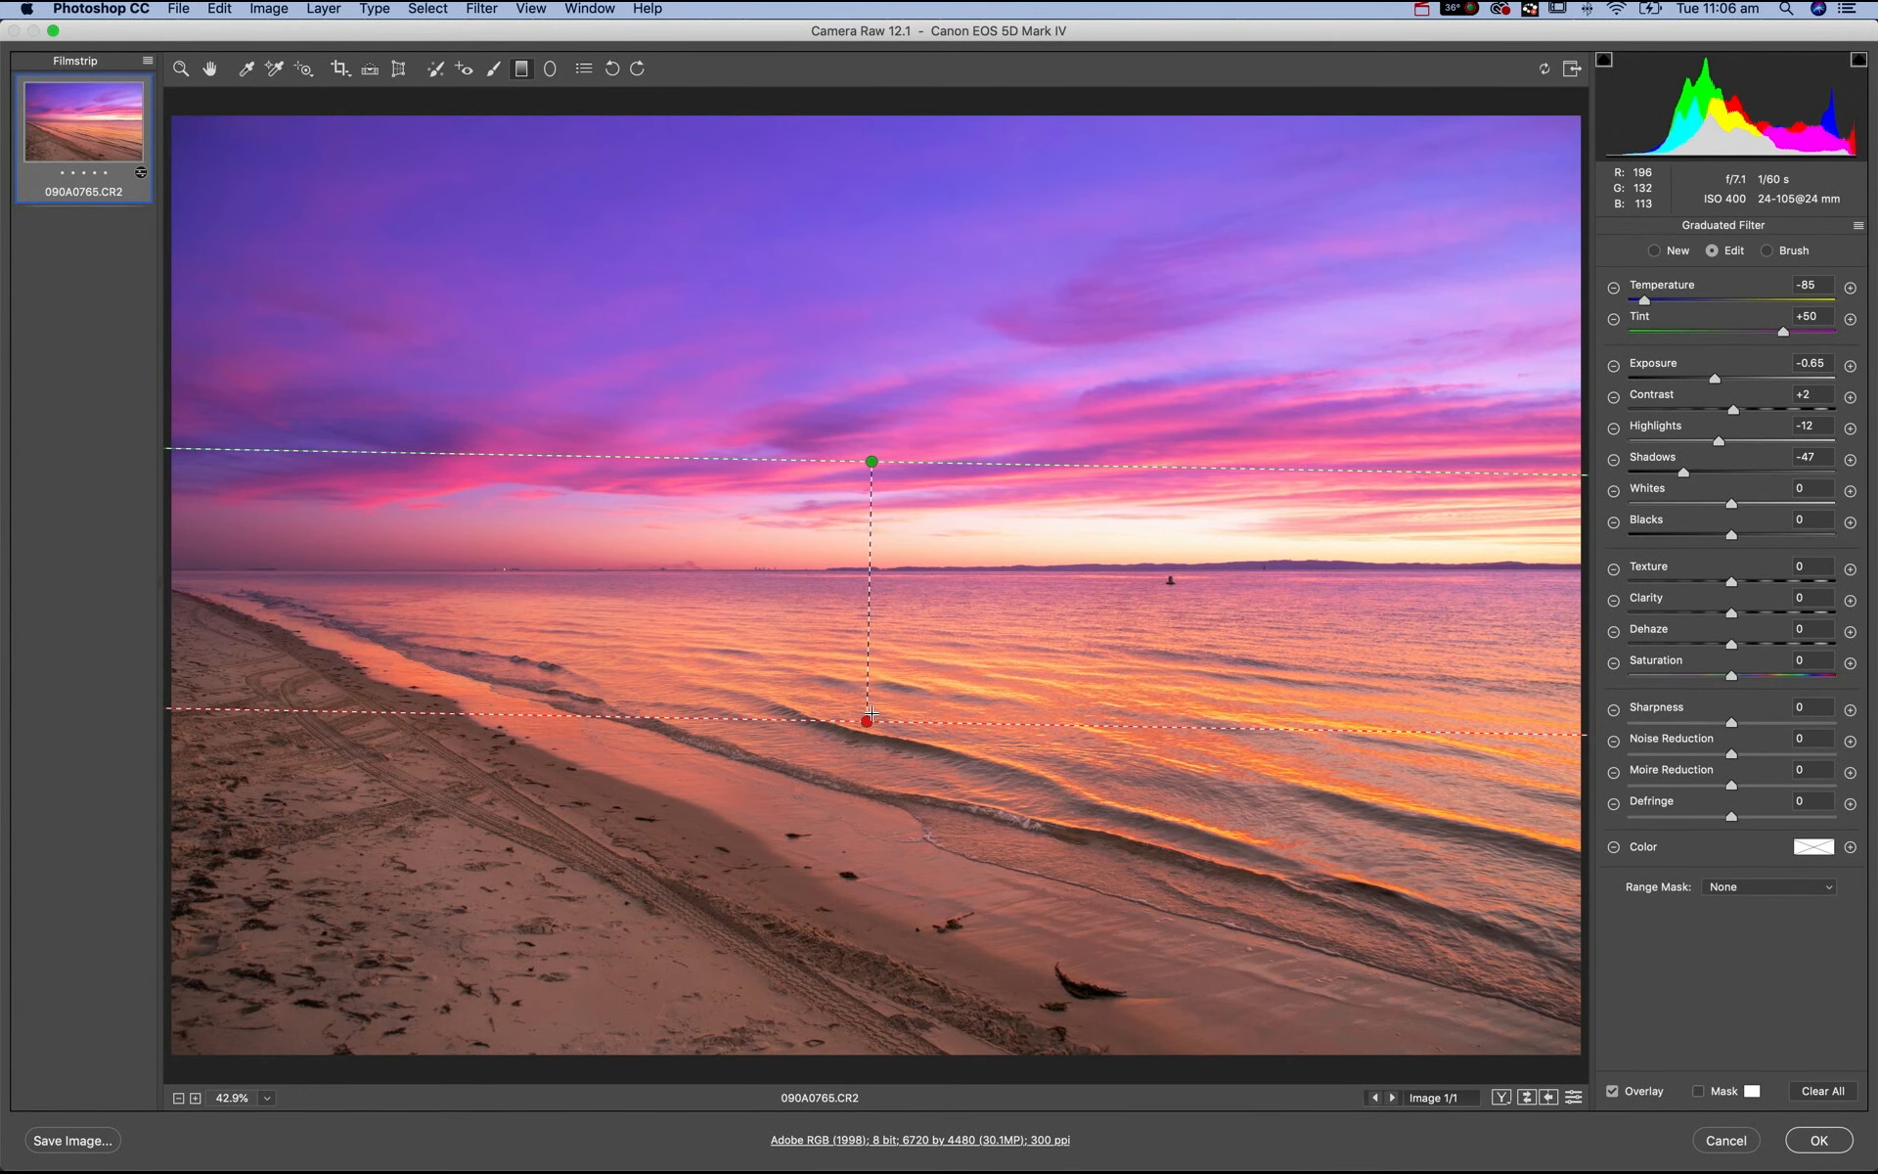